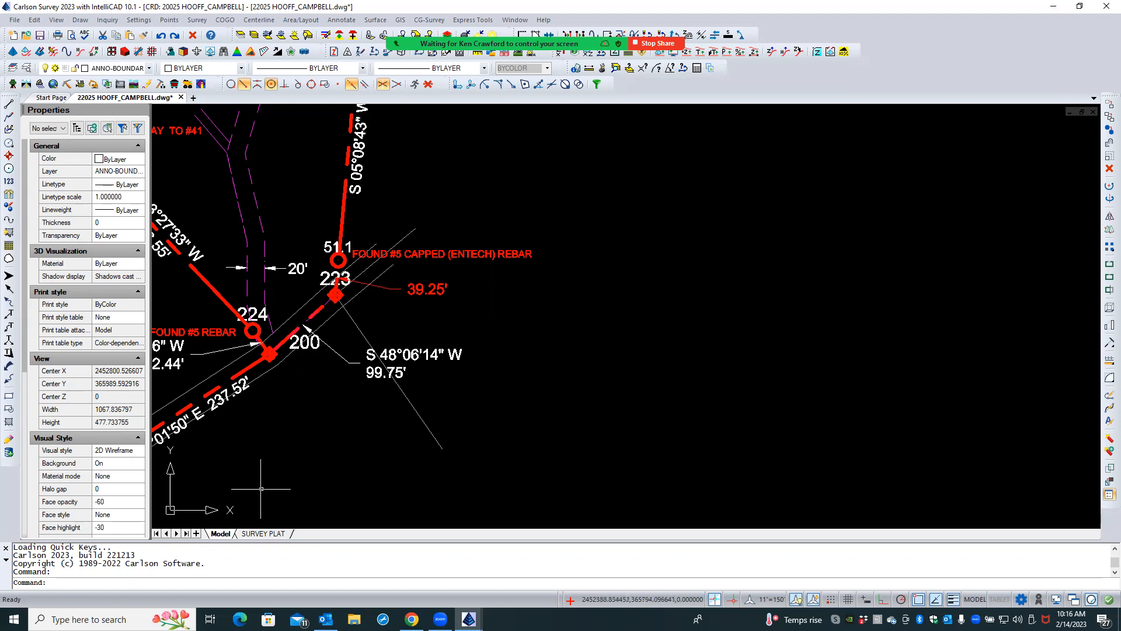
- Check the boundary corner in the SURVEY PLAT layout, and try to assign the 1"=150' annotation scale to the 39.25' text in model space
{"action": "left_click", "coordinate": [262, 533]}
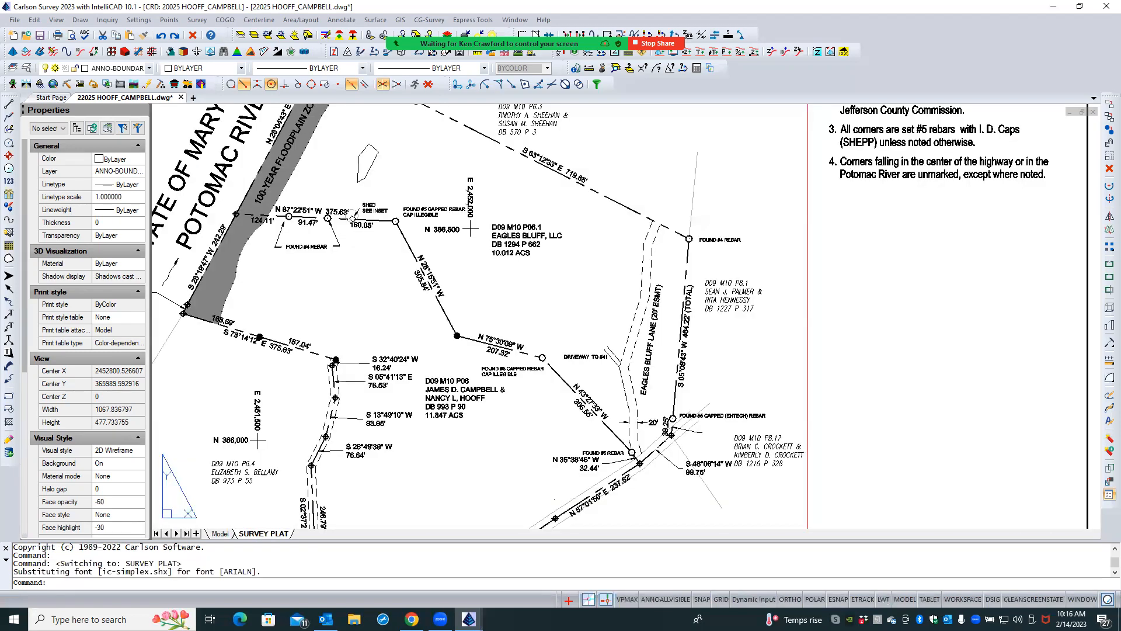
{"action": "scroll", "coordinate": [651, 414], "scroll_direction": "up", "scroll_amount": 4}
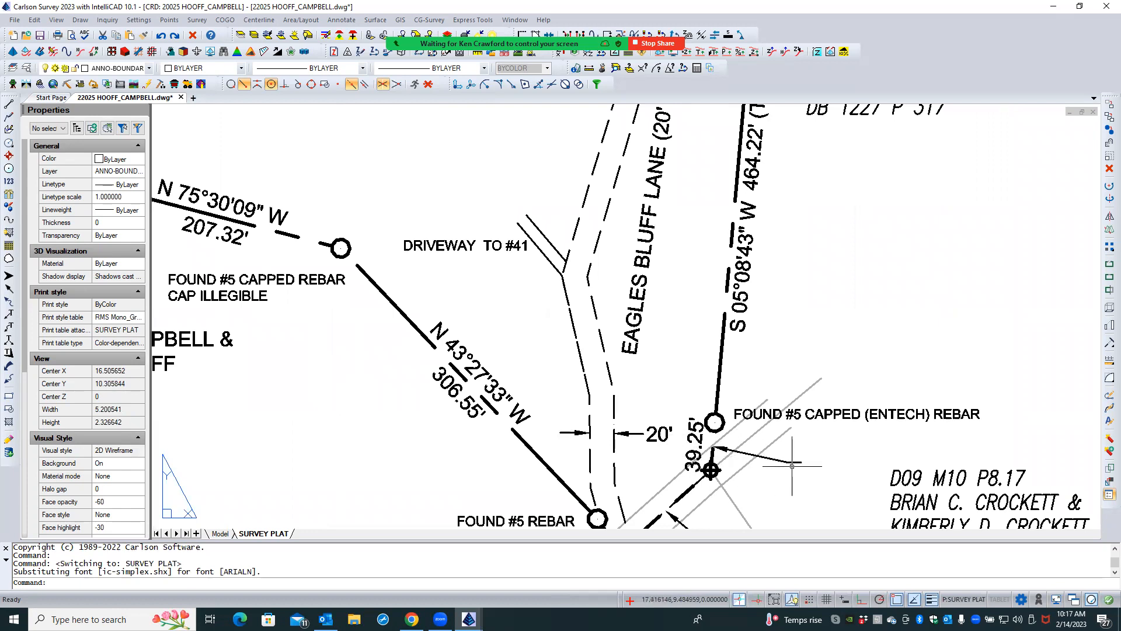
{"action": "left_click", "coordinate": [221, 533]}
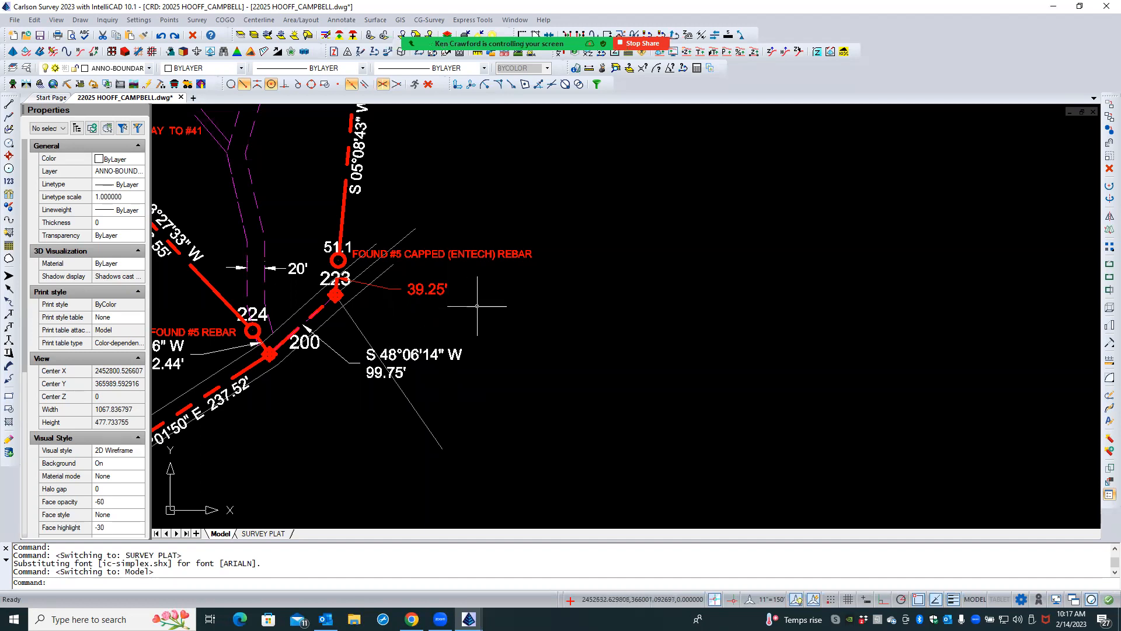
{"action": "left_click", "coordinate": [439, 291]}
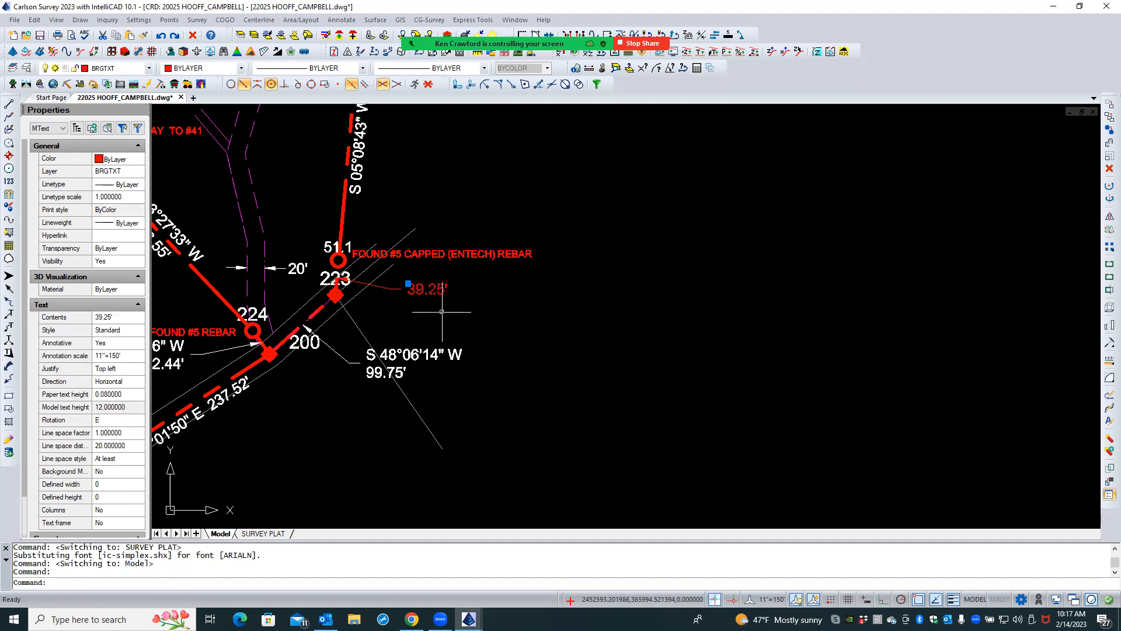
{"action": "left_click", "coordinate": [123, 360]}
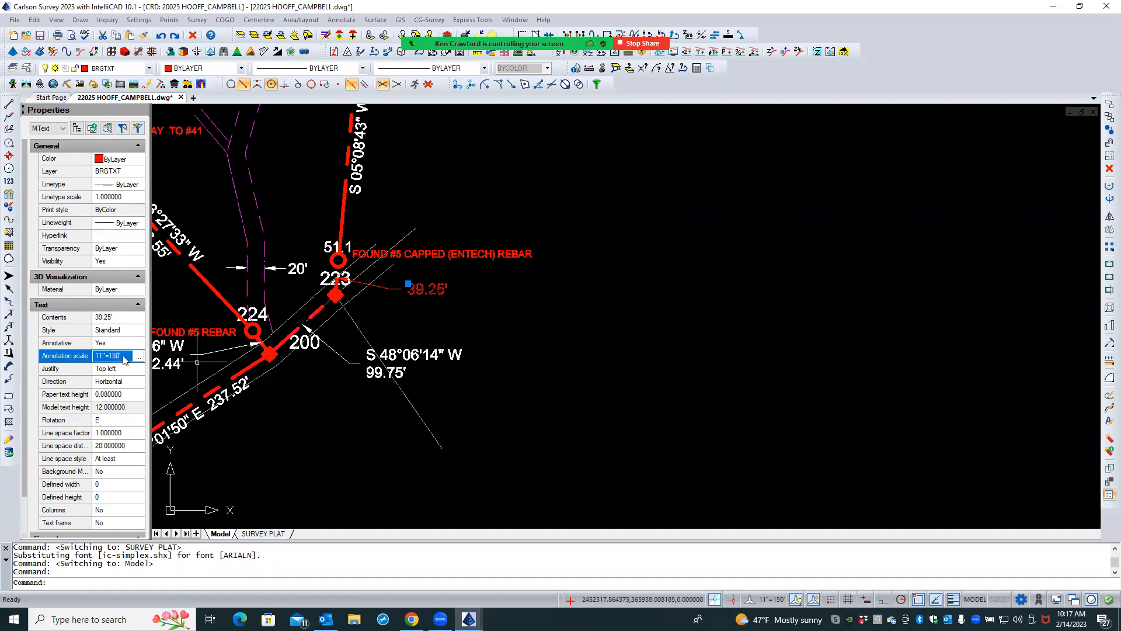
{"action": "left_click", "coordinate": [138, 357]}
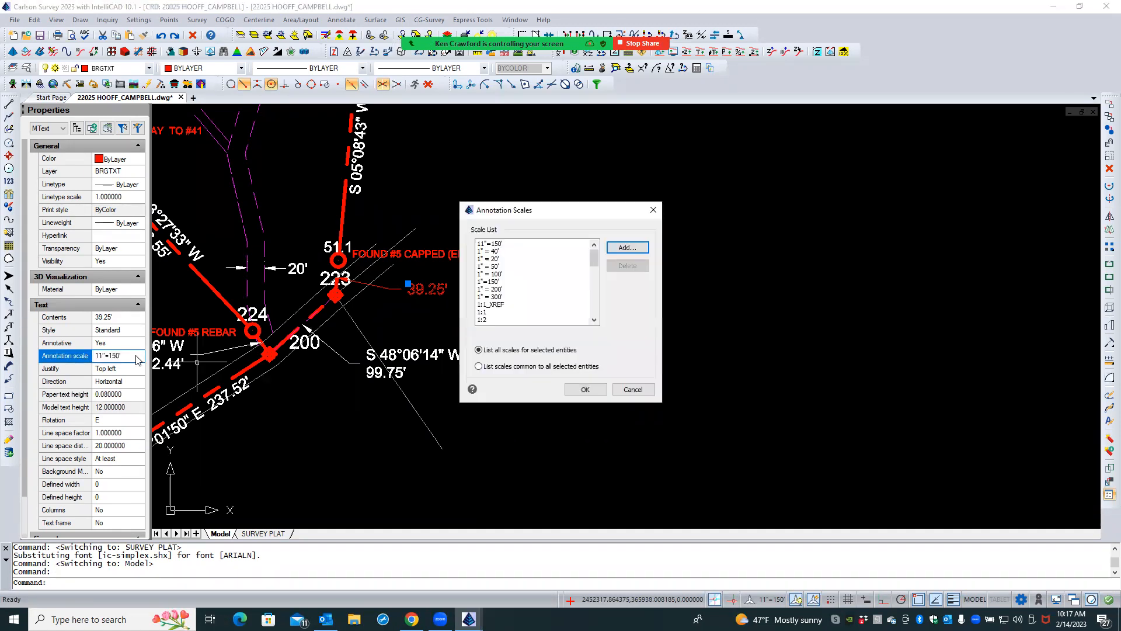
{"action": "left_click", "coordinate": [498, 281]}
{"action": "left_click", "coordinate": [576, 387]}
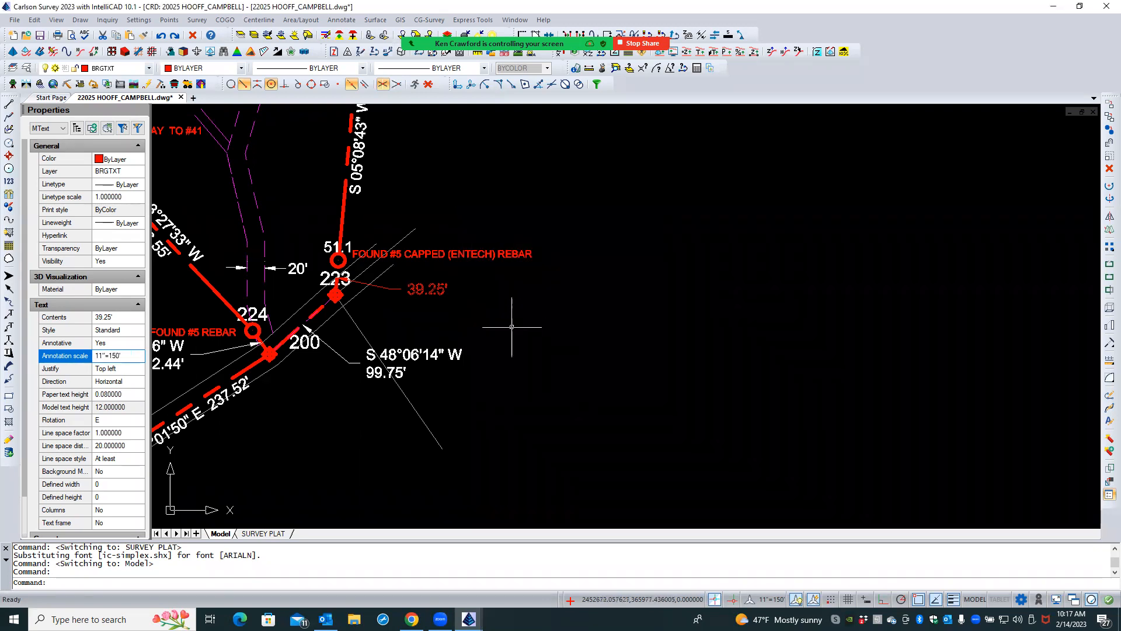
- In the SURVEY PLAT layout, edit the 39.25' distance text through the viewport to read 39.25X'
{"action": "left_click", "coordinate": [262, 533]}
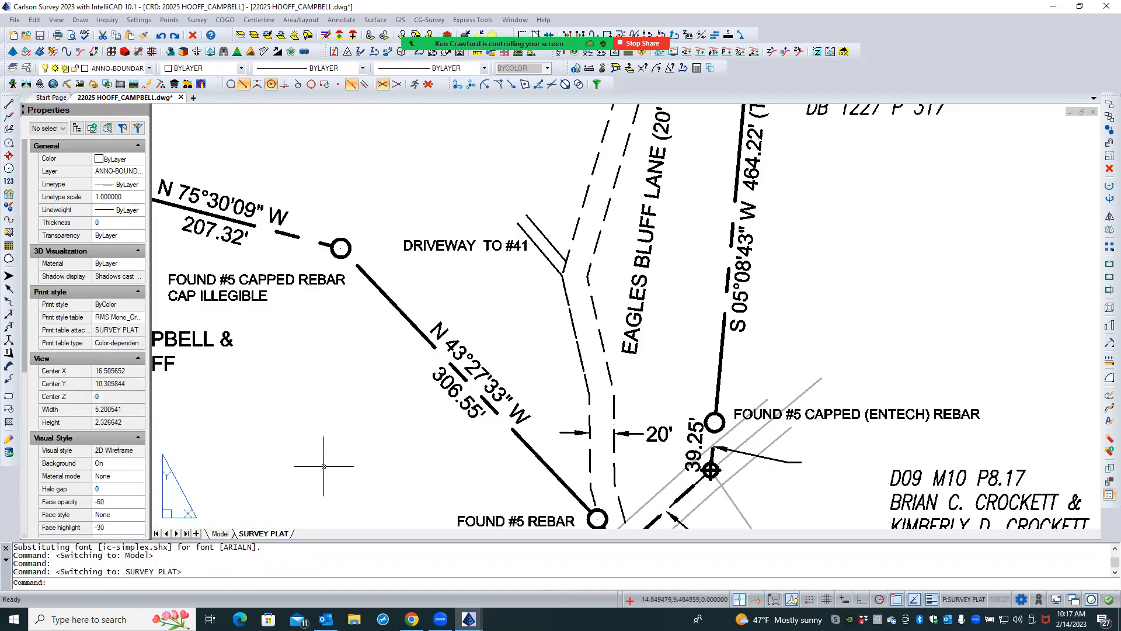
{"action": "scroll", "coordinate": [392, 356], "scroll_direction": "down", "scroll_amount": 1}
{"action": "scroll", "coordinate": [393, 357], "scroll_direction": "down", "scroll_amount": 1}
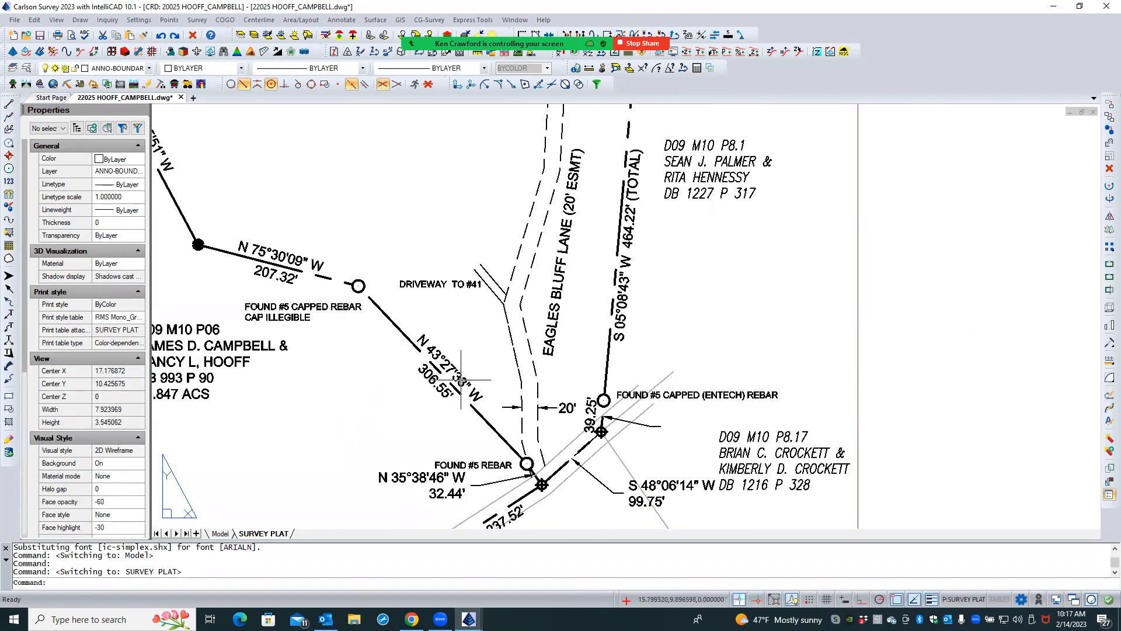
{"action": "left_click", "coordinate": [597, 392]}
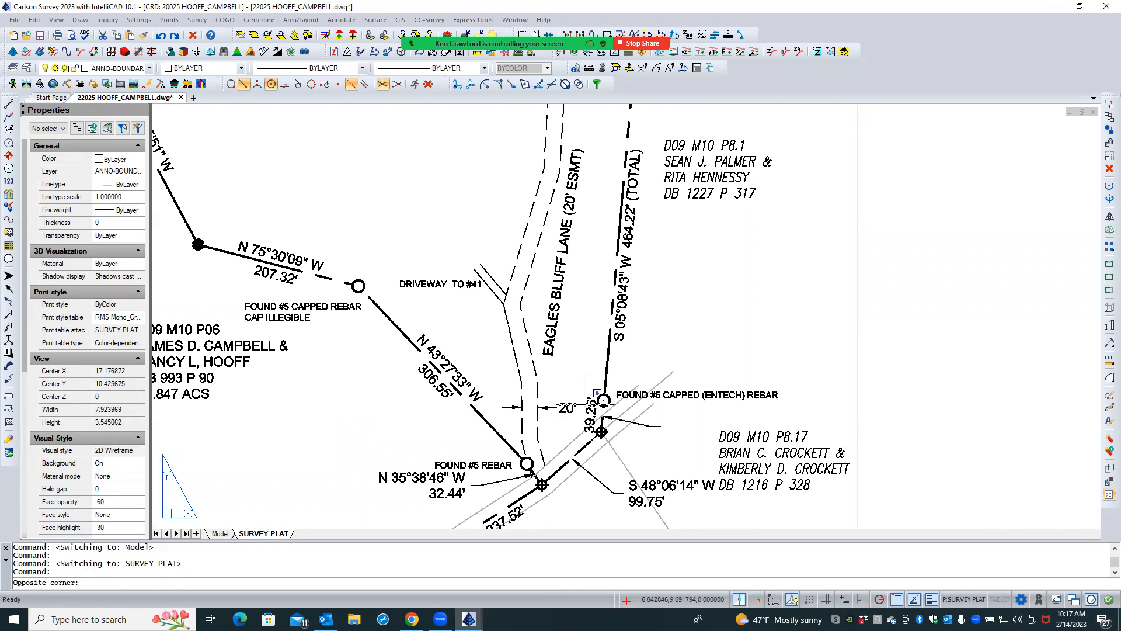
{"action": "double_click", "coordinate": [590, 400]}
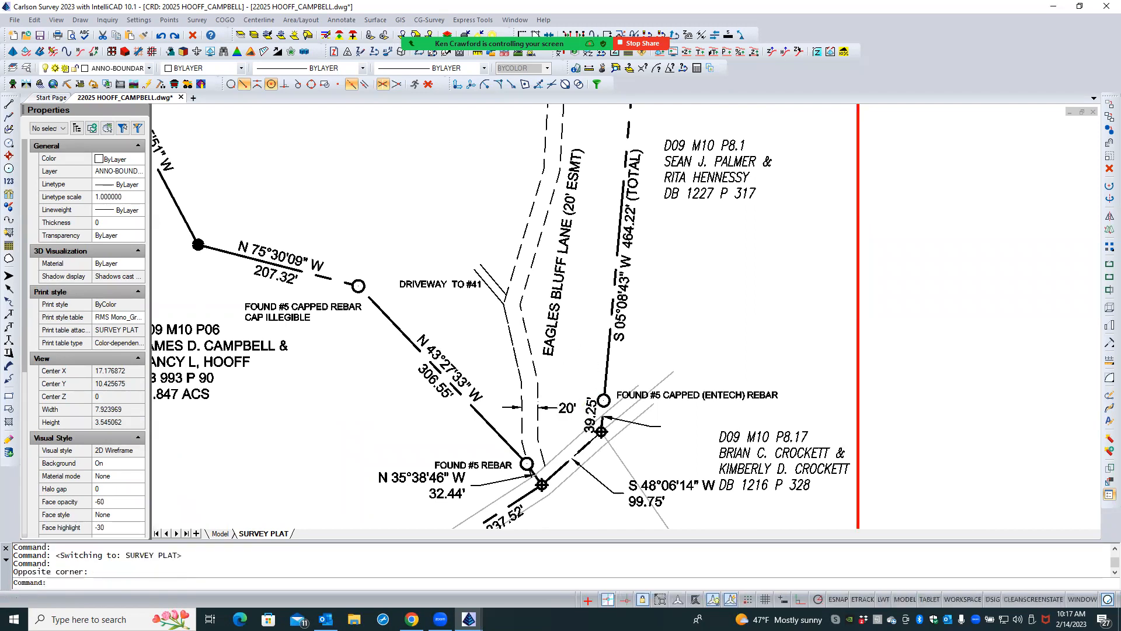
{"action": "left_click", "coordinate": [589, 402]}
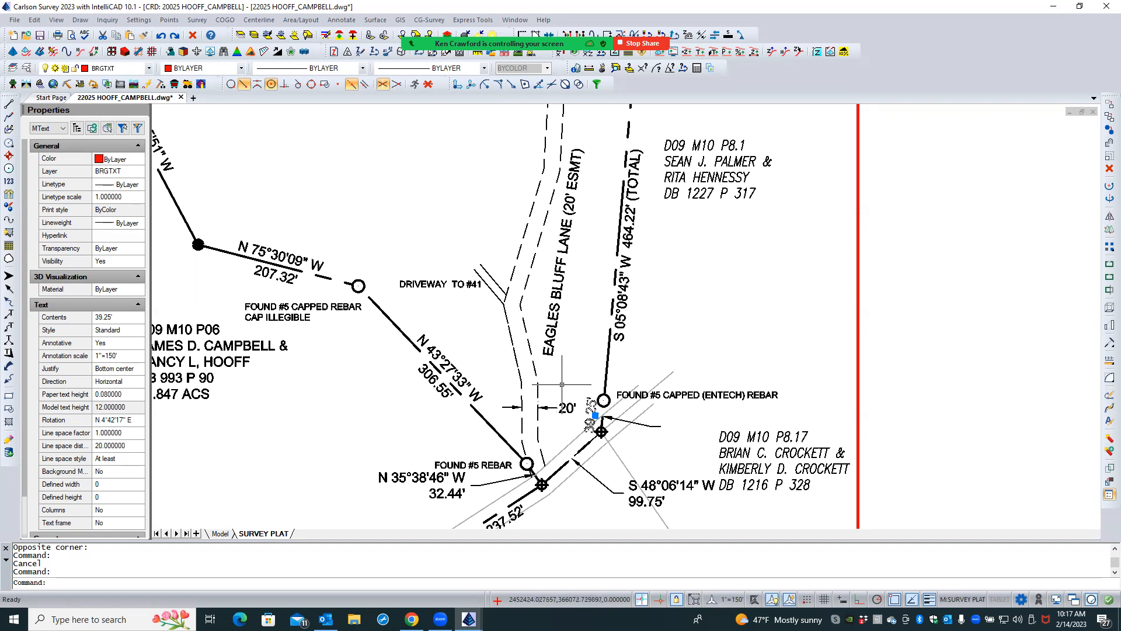
{"action": "double_click", "coordinate": [589, 402]}
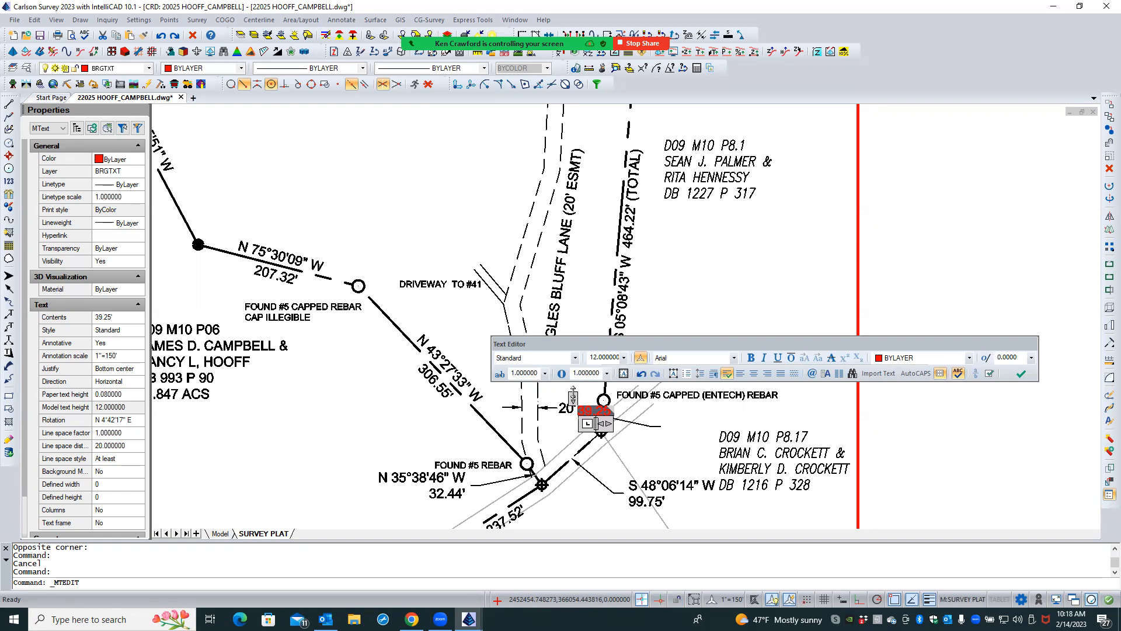
{"action": "left_click_drag", "start_coordinate": [573, 396], "coordinate": [573, 383]}
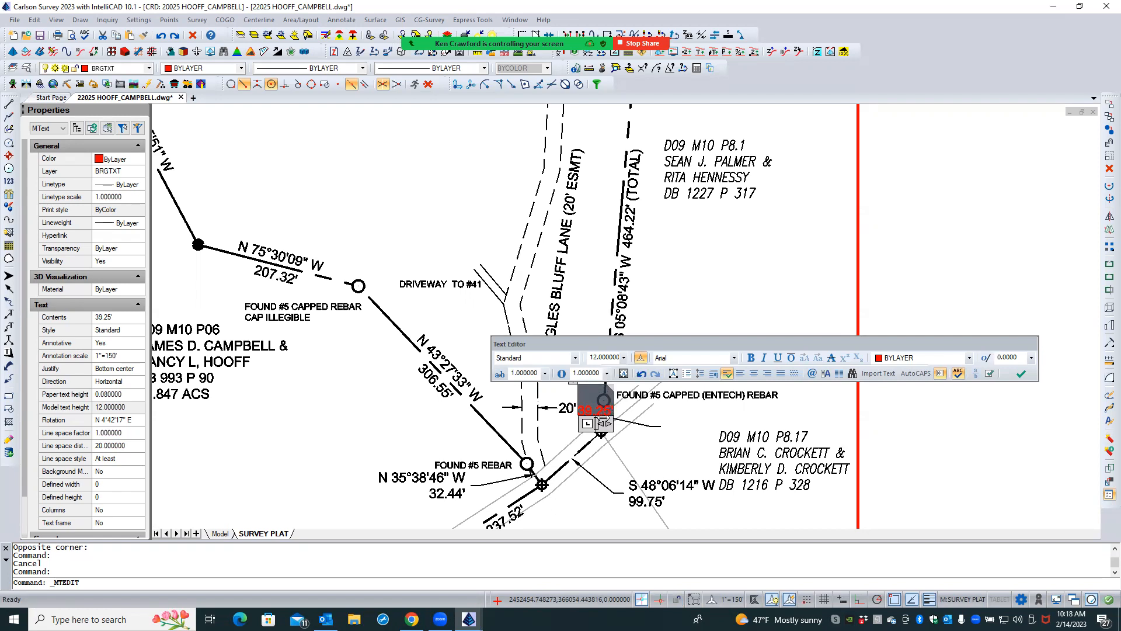
{"action": "type", "text": "X"}
{"action": "left_click", "coordinate": [679, 447]}
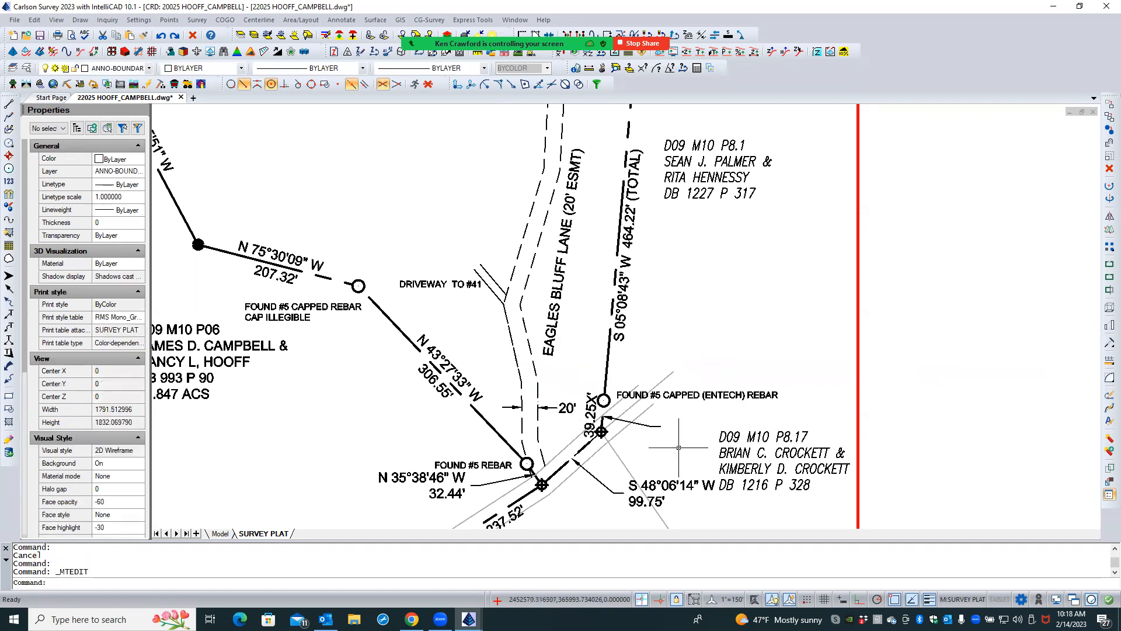
- For the 39.25X' text in model space, delete 11"=150' from the annotation scale list and choose 1"=150'
{"action": "left_click", "coordinate": [220, 533]}
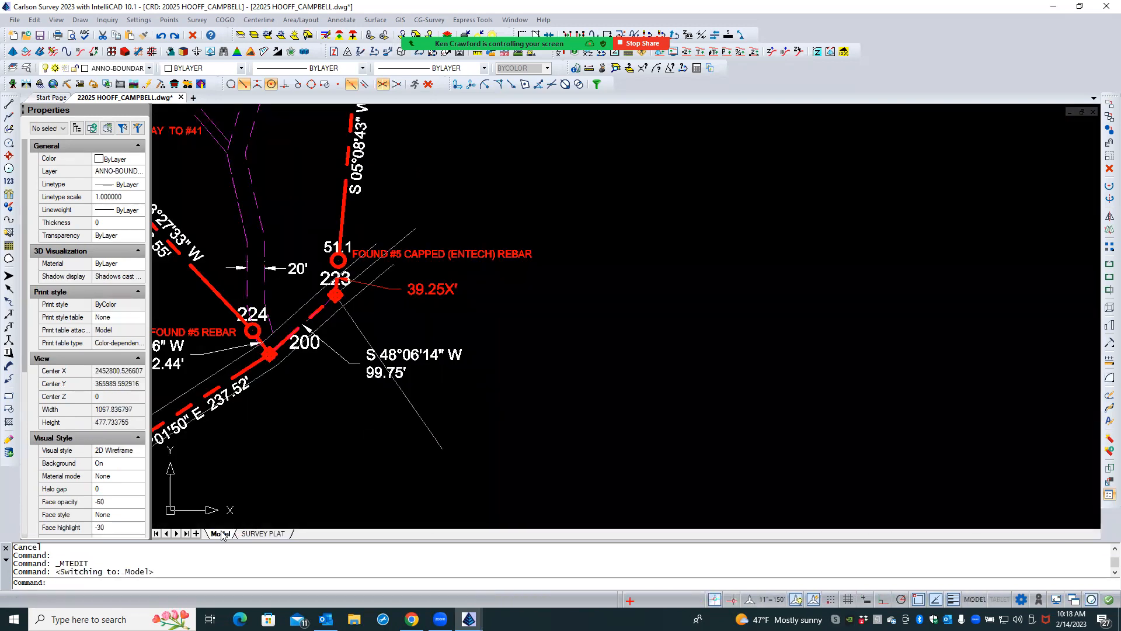
{"action": "left_click", "coordinate": [440, 295]}
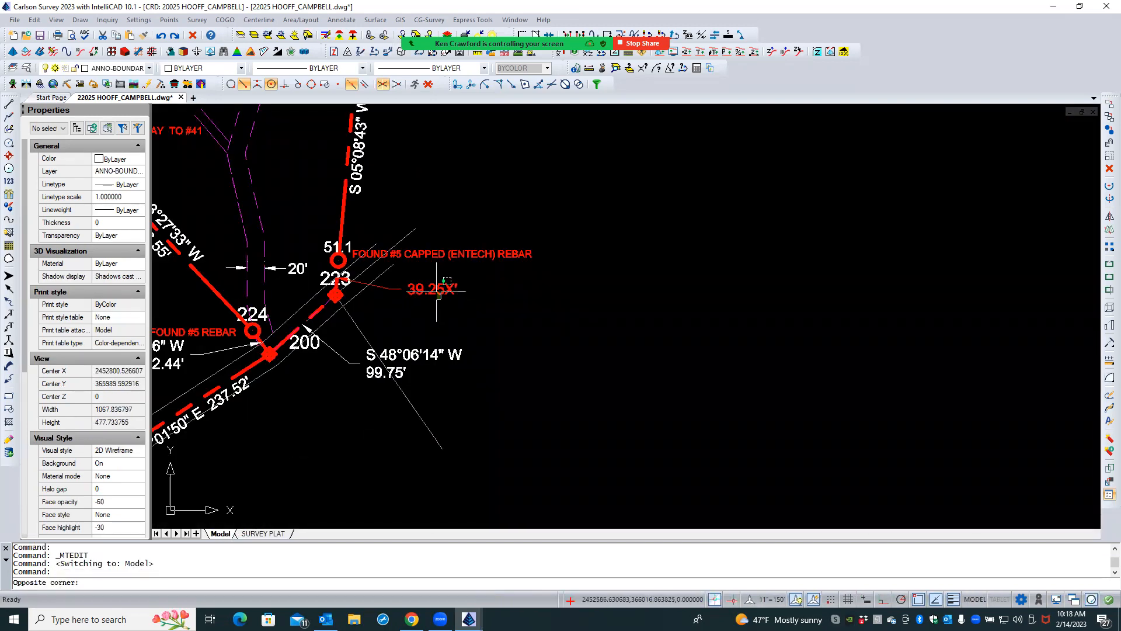
{"action": "left_click", "coordinate": [434, 299]}
{"action": "left_click", "coordinate": [432, 290]}
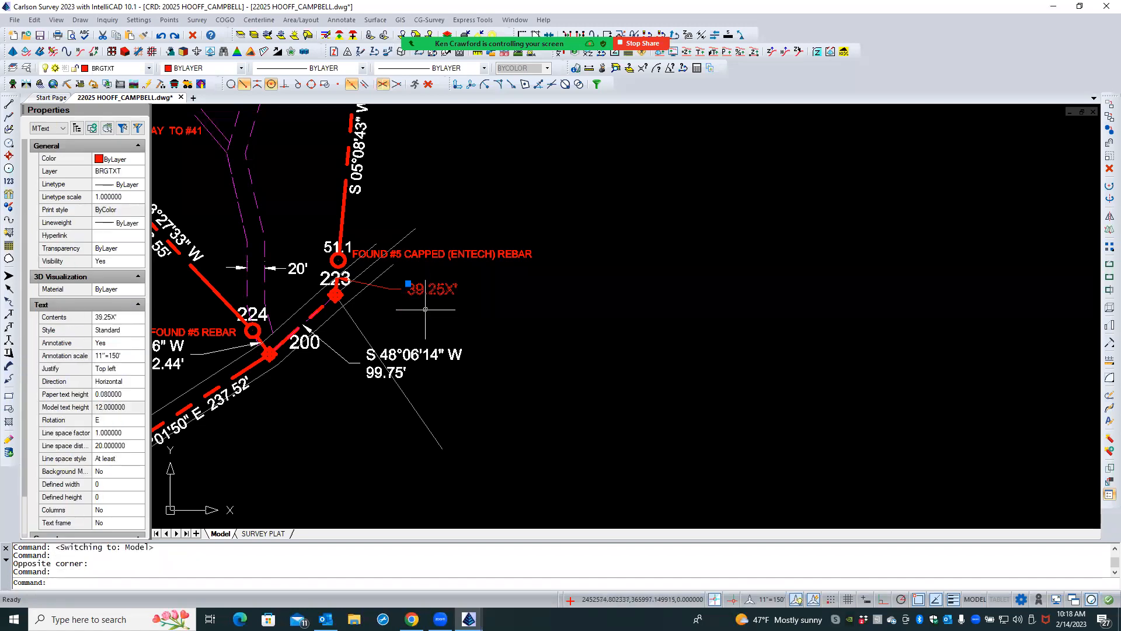
{"action": "left_click", "coordinate": [118, 356]}
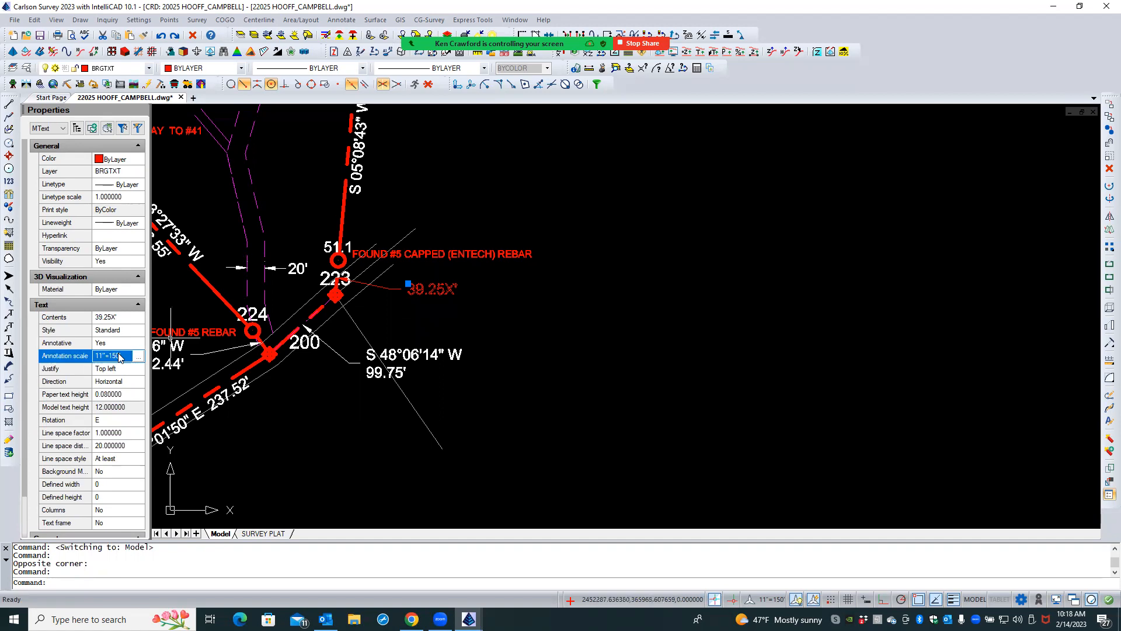
{"action": "left_click", "coordinate": [138, 356]}
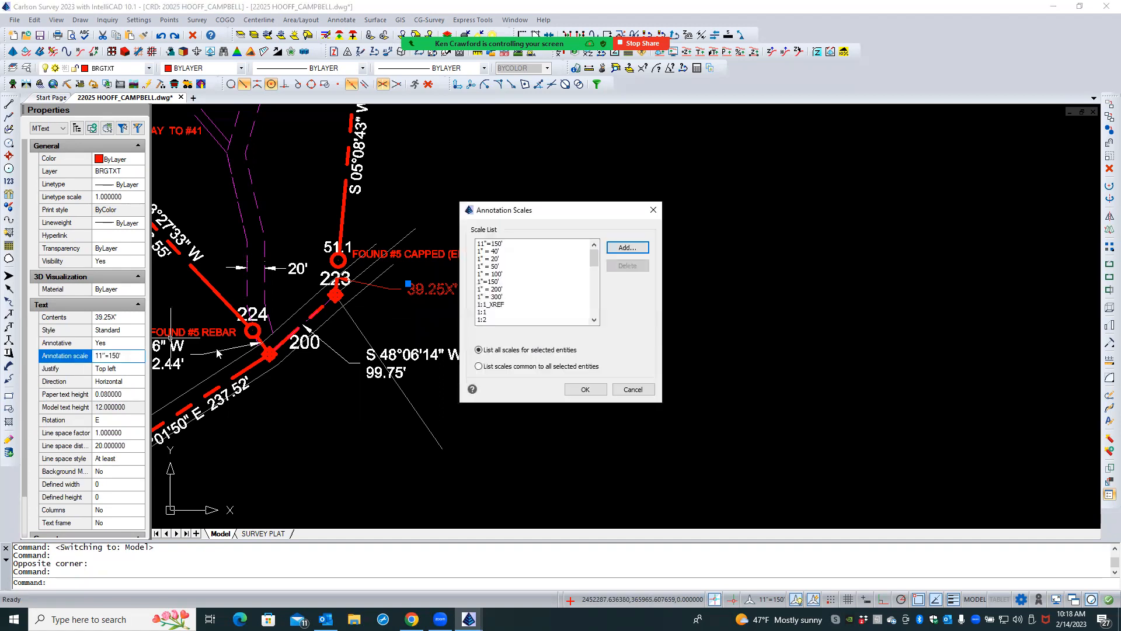
{"action": "left_click", "coordinate": [489, 244]}
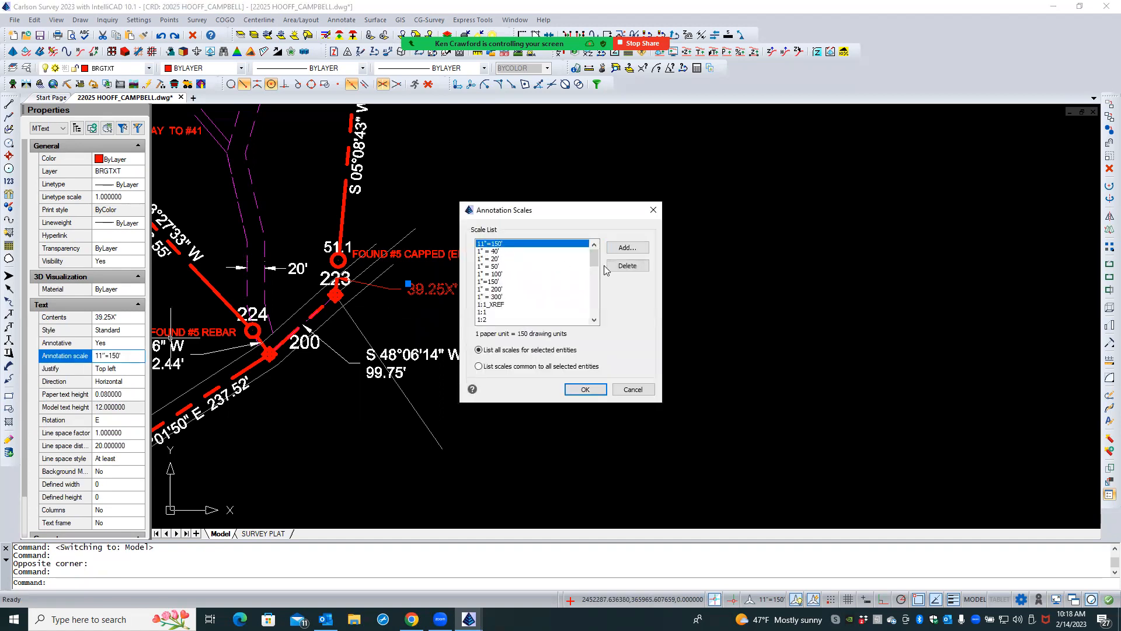
{"action": "left_click", "coordinate": [627, 266]}
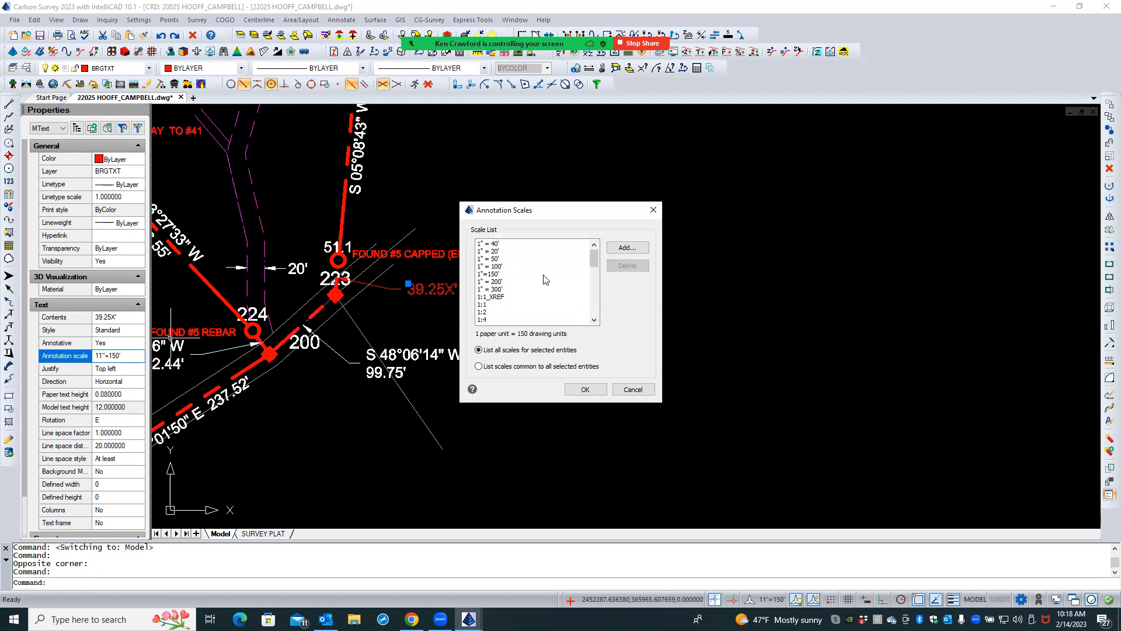
{"action": "left_click", "coordinate": [493, 274]}
{"action": "left_click", "coordinate": [574, 390]}
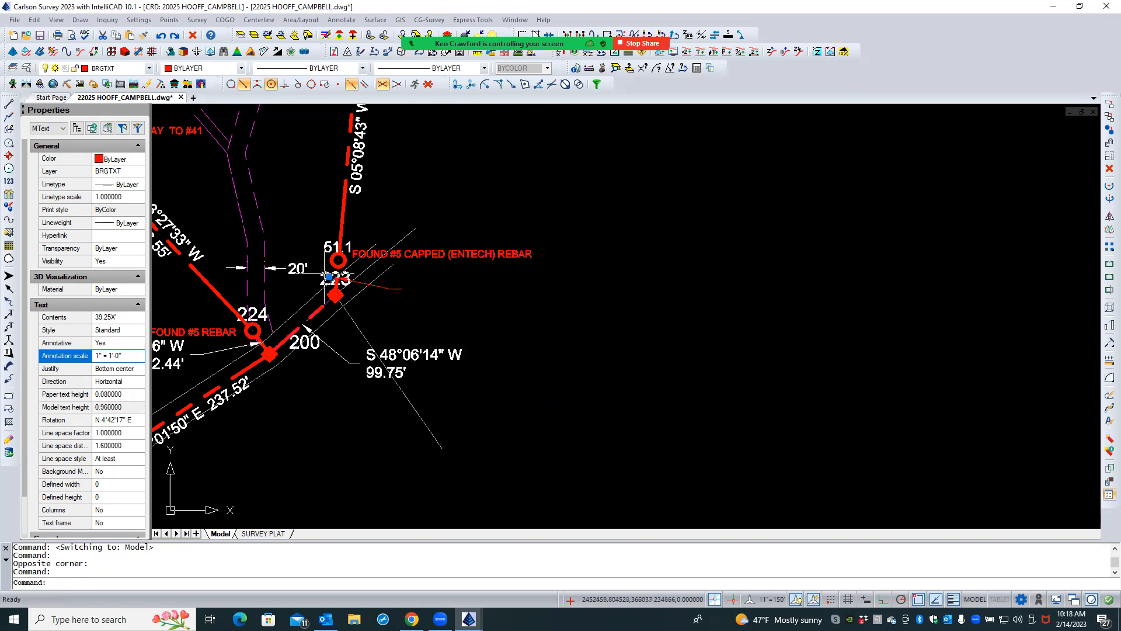
- Move the small 39.25X' text from point 223 to the outer end of the red leader line
{"action": "left_click", "coordinate": [126, 394]}
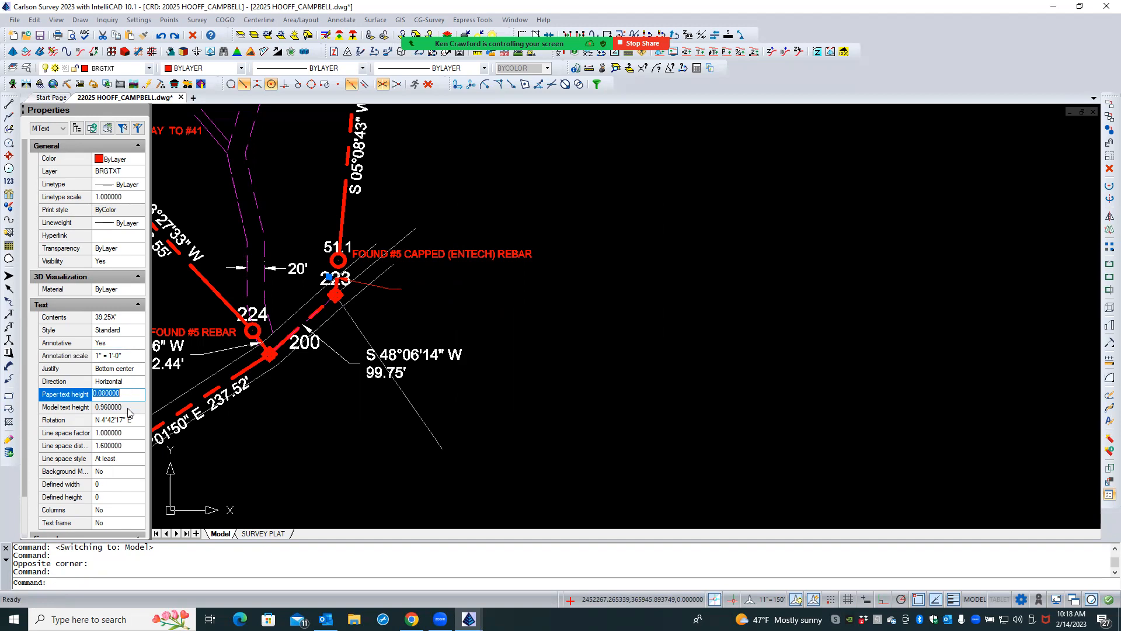
{"action": "left_click", "coordinate": [128, 395]}
{"action": "scroll", "coordinate": [321, 301], "scroll_direction": "up", "scroll_amount": 3}
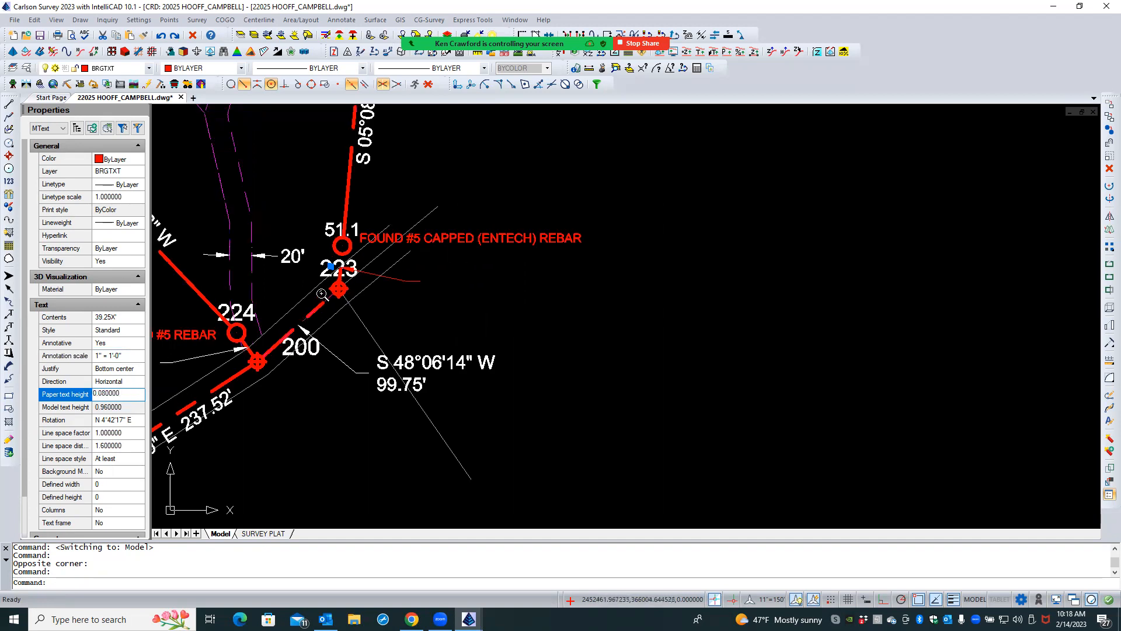
{"action": "scroll", "coordinate": [318, 274], "scroll_direction": "up", "scroll_amount": 2}
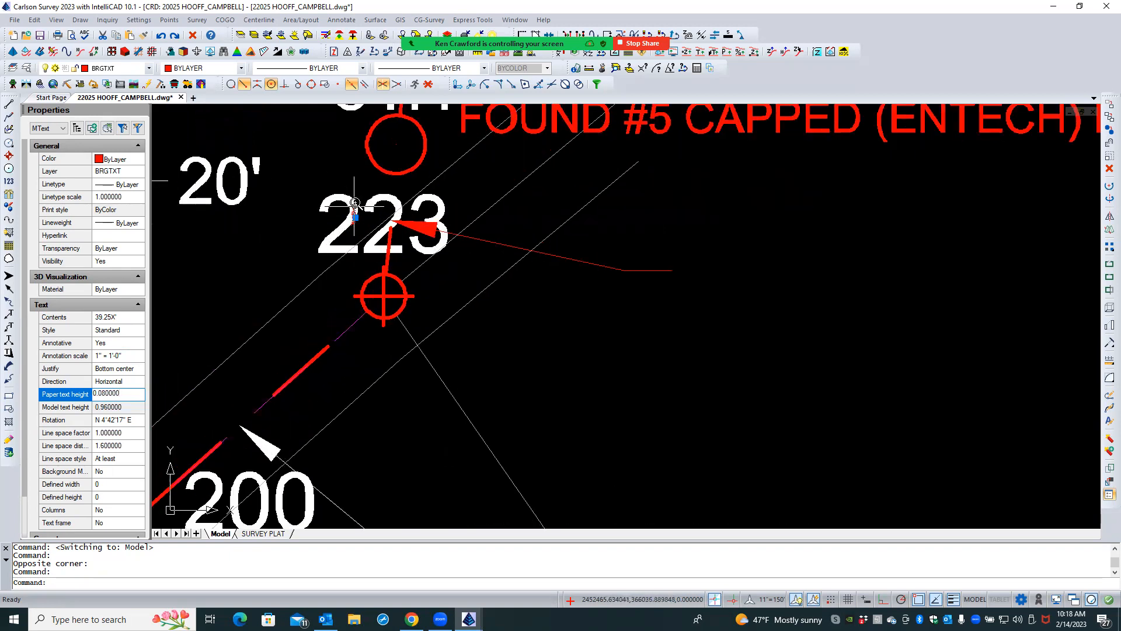
{"action": "scroll", "coordinate": [355, 217], "scroll_direction": "up", "scroll_amount": 2}
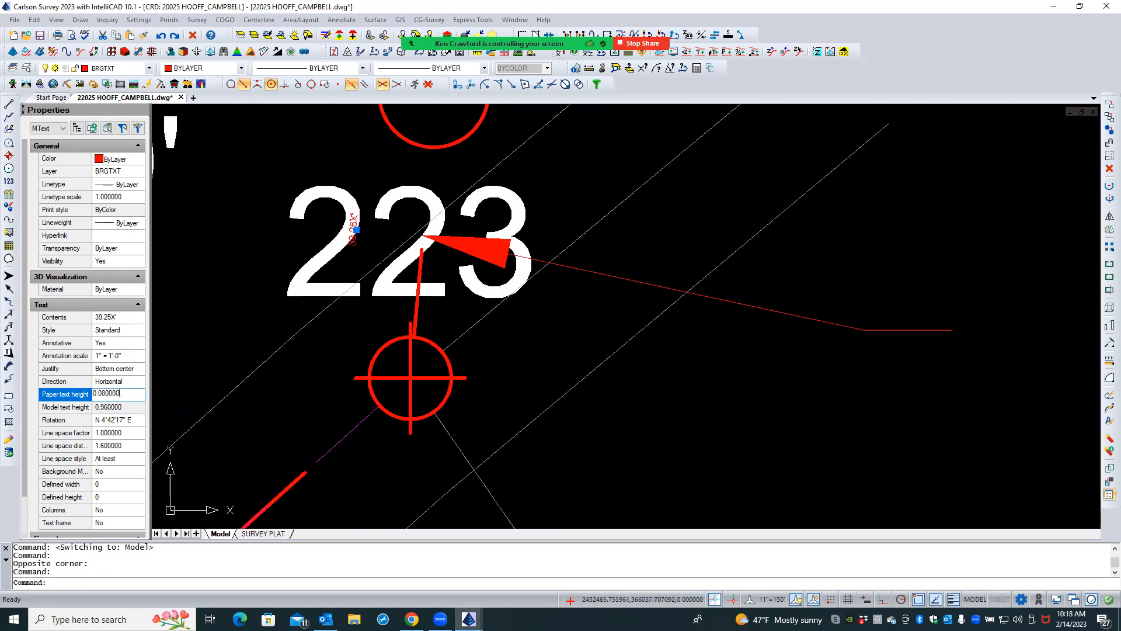
{"action": "left_click", "coordinate": [356, 230]}
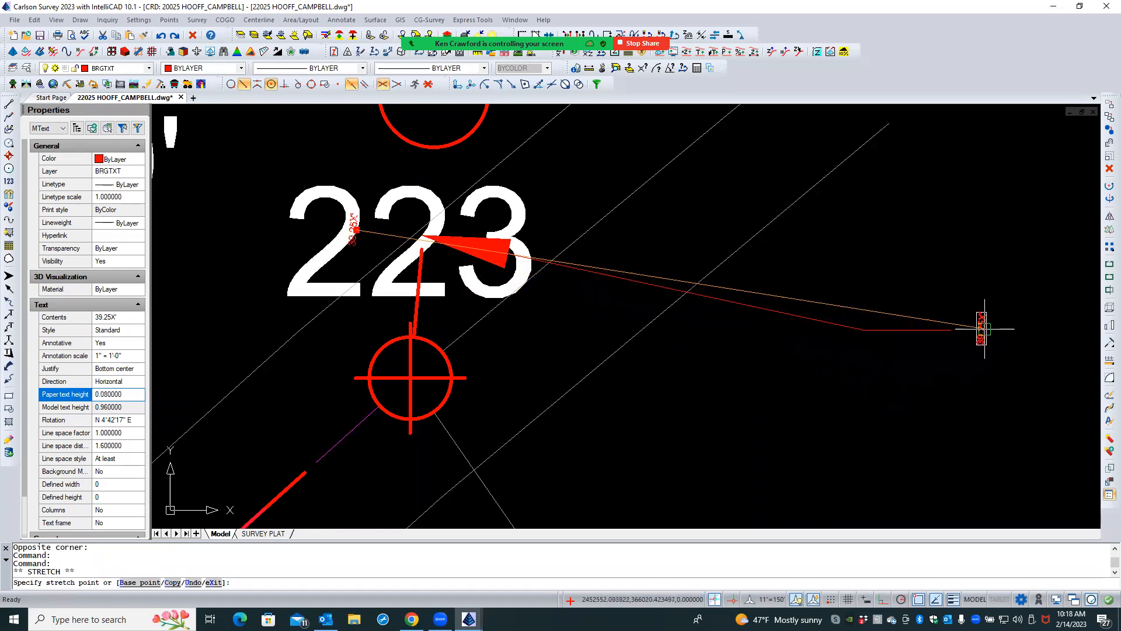
{"action": "left_click", "coordinate": [983, 328]}
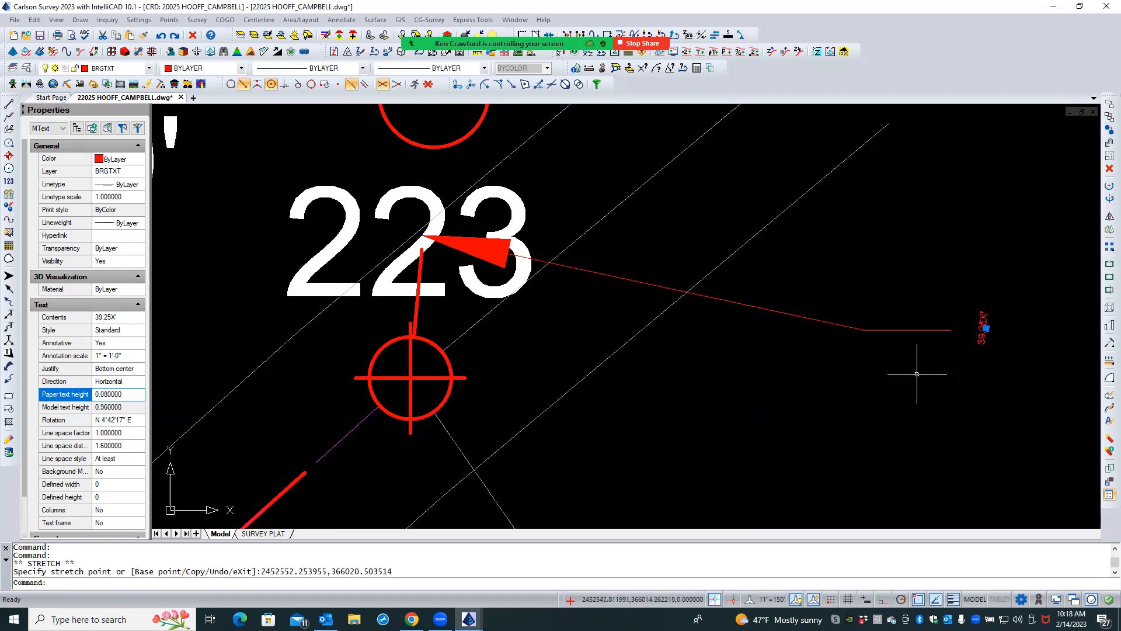
- Try to assign the 1"=150' annotation scale to the relocated 39.25X' text at the leader end
{"action": "left_click", "coordinate": [133, 359]}
{"action": "left_click", "coordinate": [138, 356]}
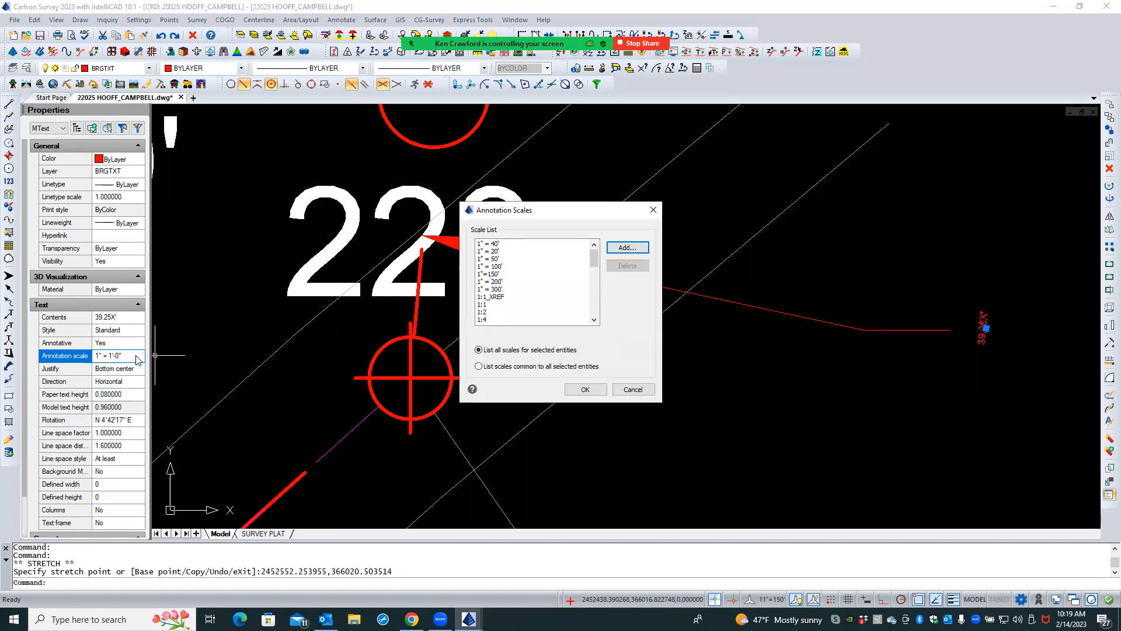
{"action": "left_click", "coordinate": [494, 274]}
{"action": "left_click", "coordinate": [582, 390]}
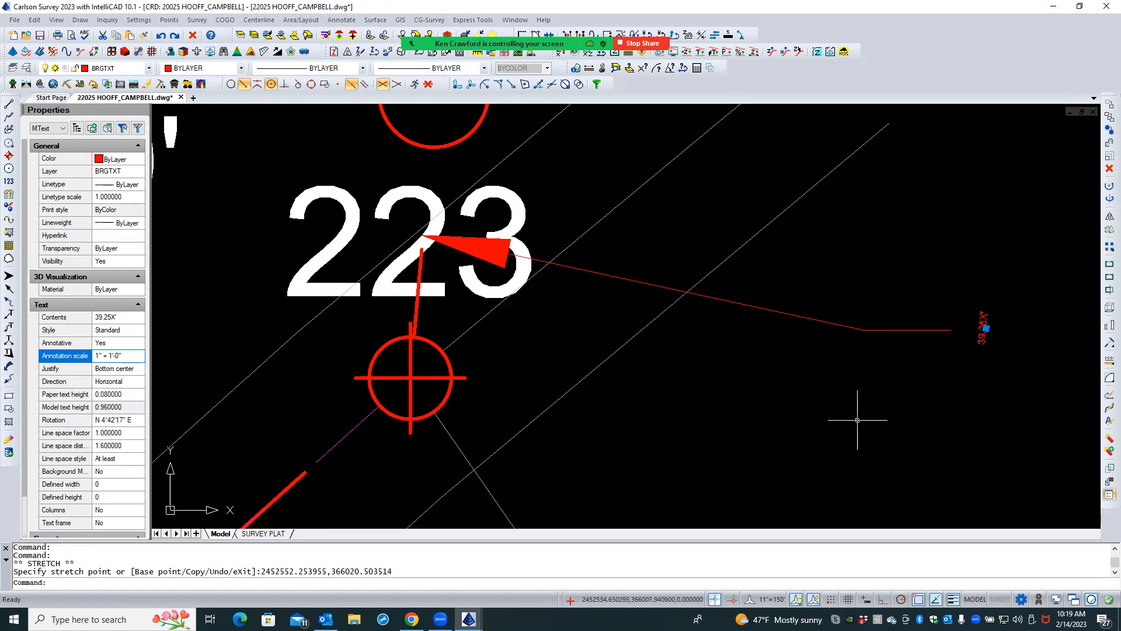
- Set the model space annotation scale to 1"=150' and select the large 39.25X' text over point 223
{"action": "left_click", "coordinate": [769, 600]}
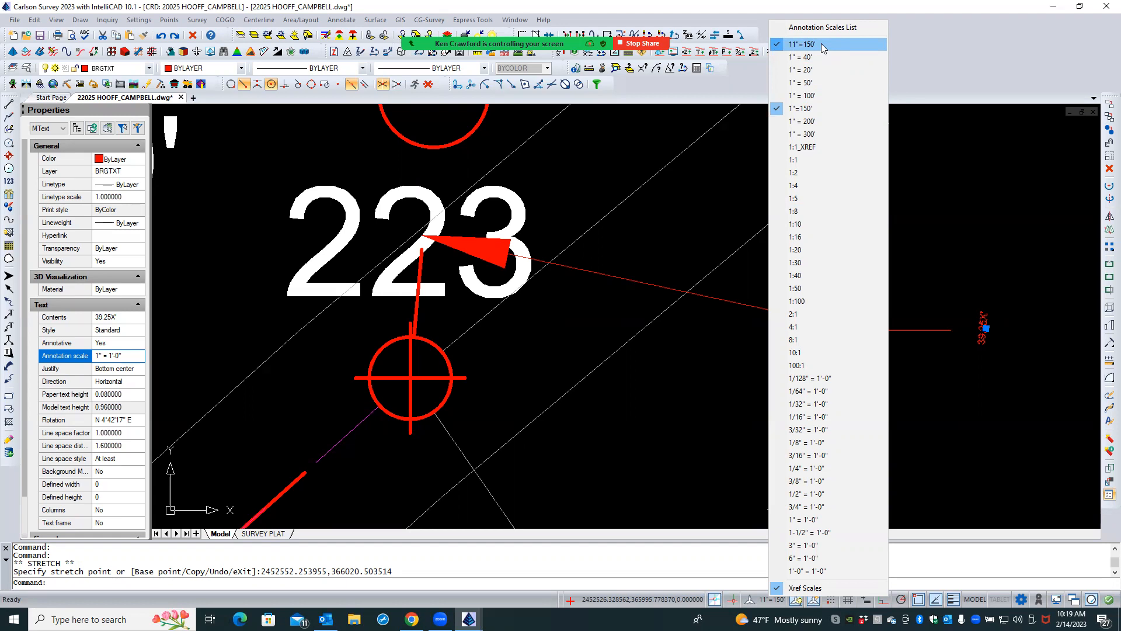
{"action": "left_click", "coordinate": [803, 110]}
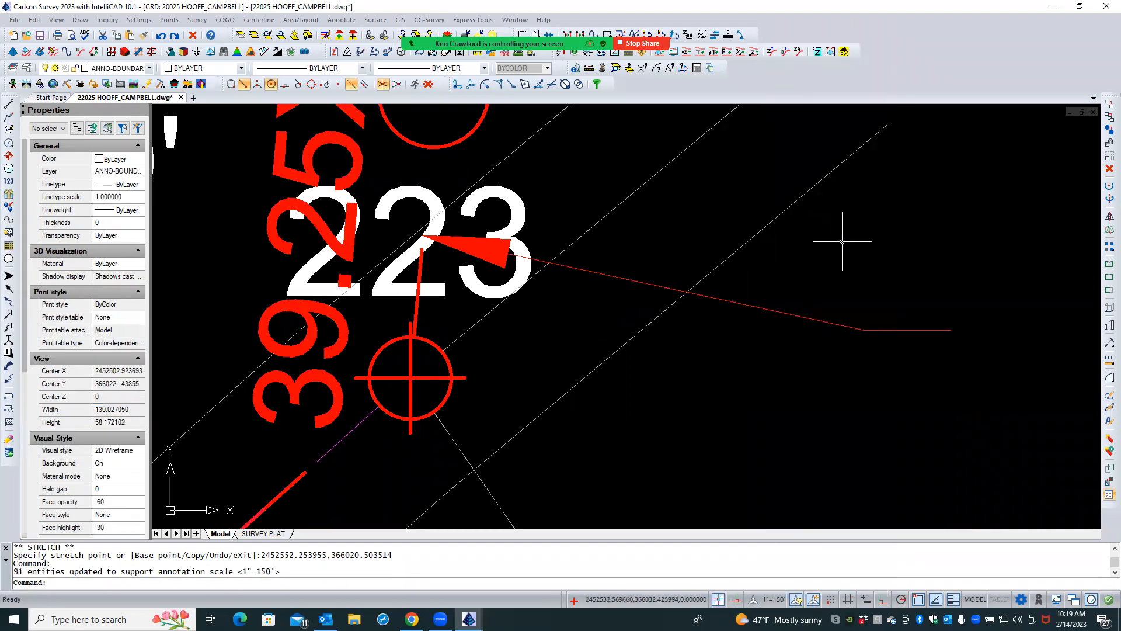
{"action": "scroll", "coordinate": [663, 398], "scroll_direction": "down", "scroll_amount": 1}
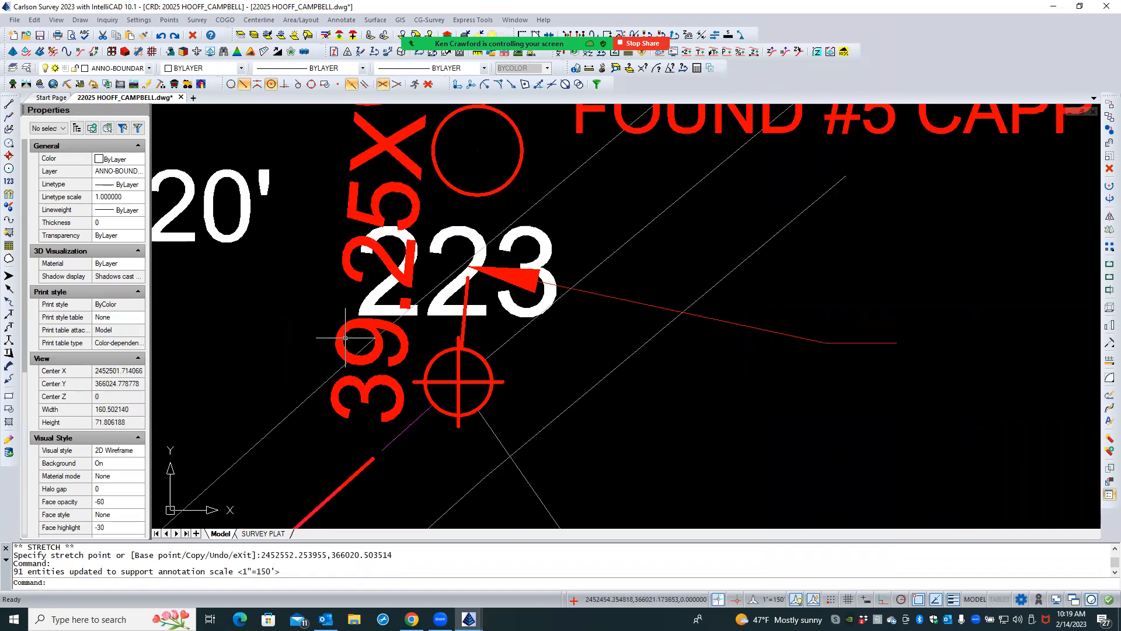
{"action": "left_click", "coordinate": [343, 335]}
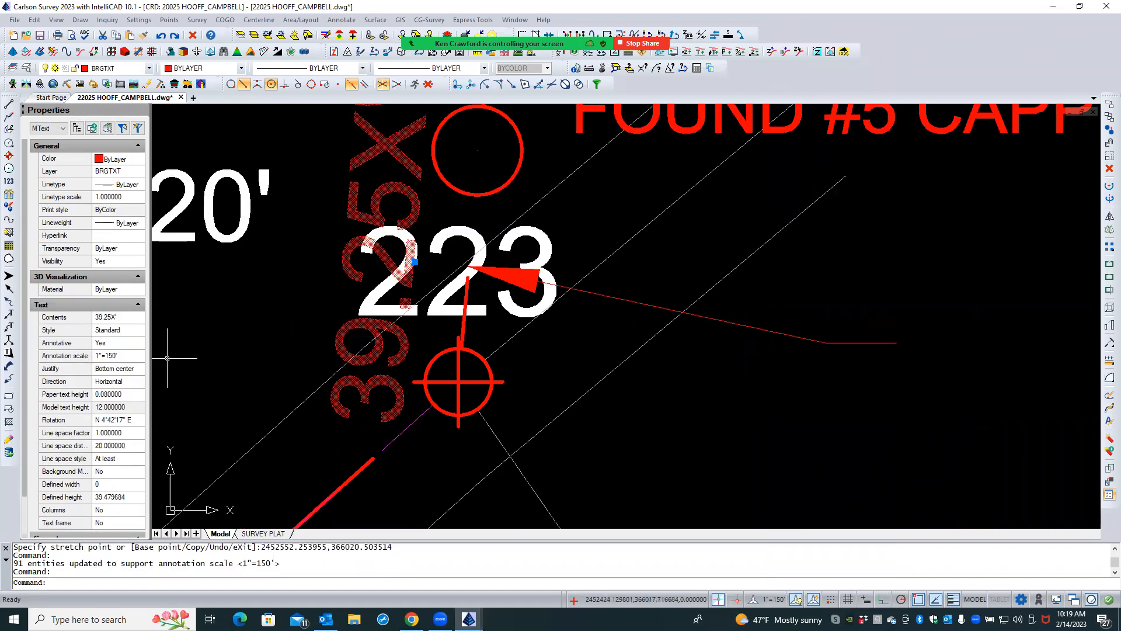
- Move the large 39.25X' text from point 223 to the open area beyond the outer end of the red leader
{"action": "left_click", "coordinate": [128, 394]}
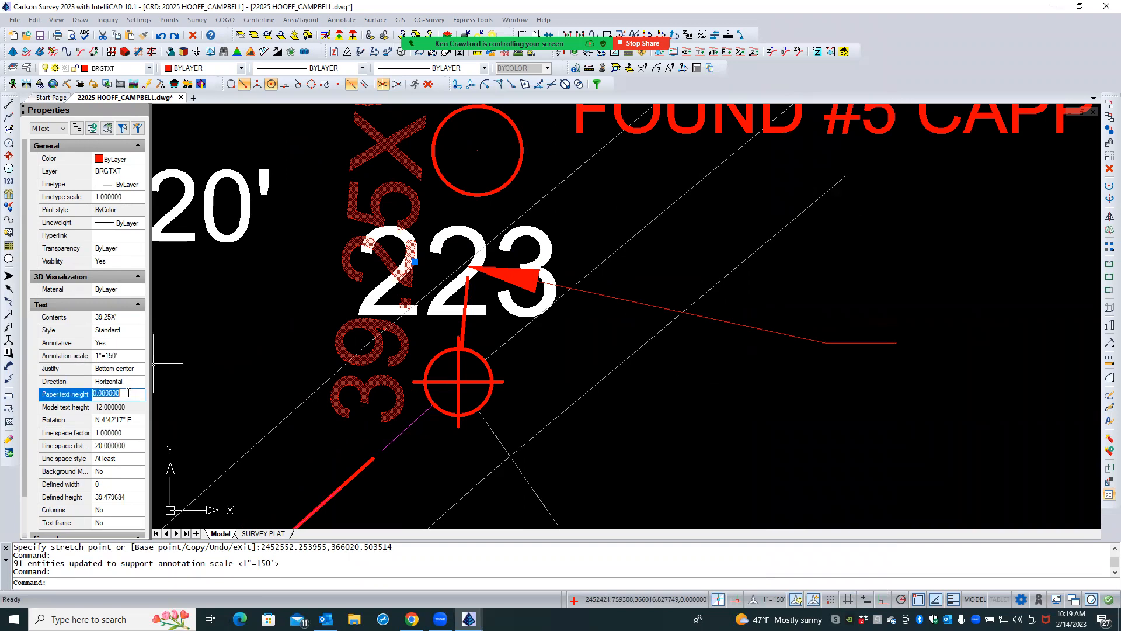
{"action": "left_click", "coordinate": [216, 338]}
{"action": "left_click", "coordinate": [219, 341]}
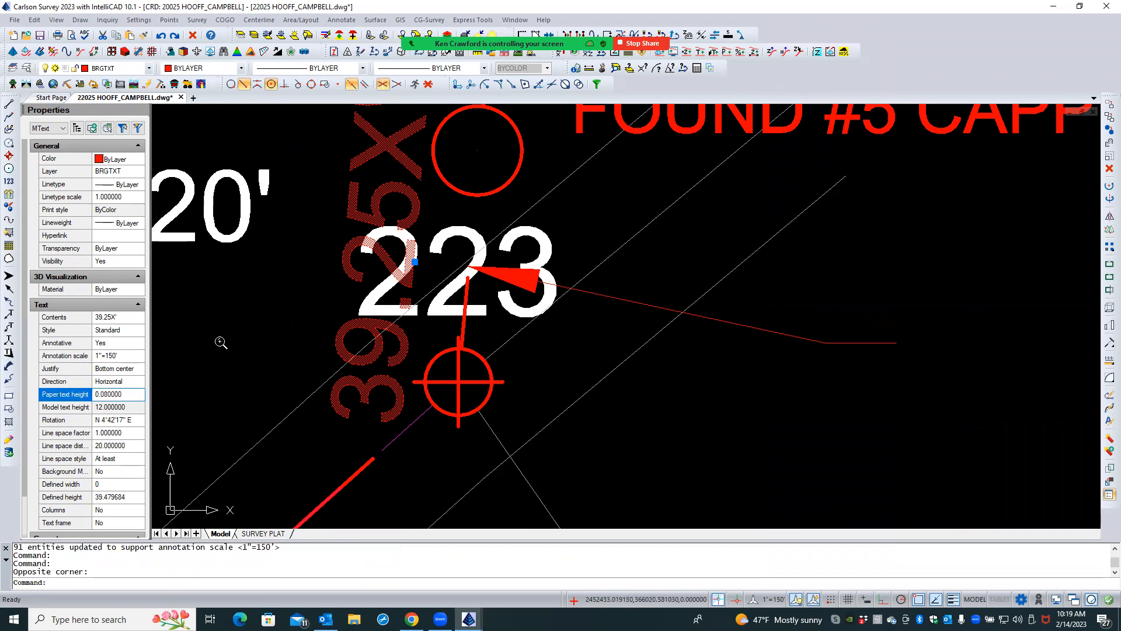
{"action": "scroll", "coordinate": [220, 341], "scroll_direction": "down", "scroll_amount": 4}
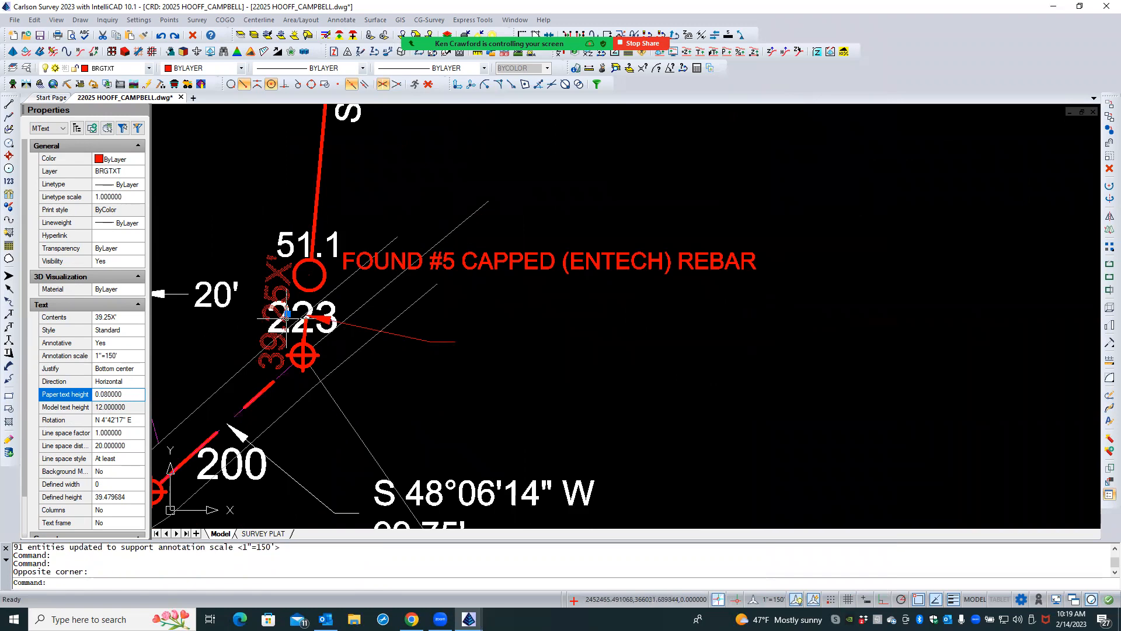
{"action": "left_click", "coordinate": [287, 313]}
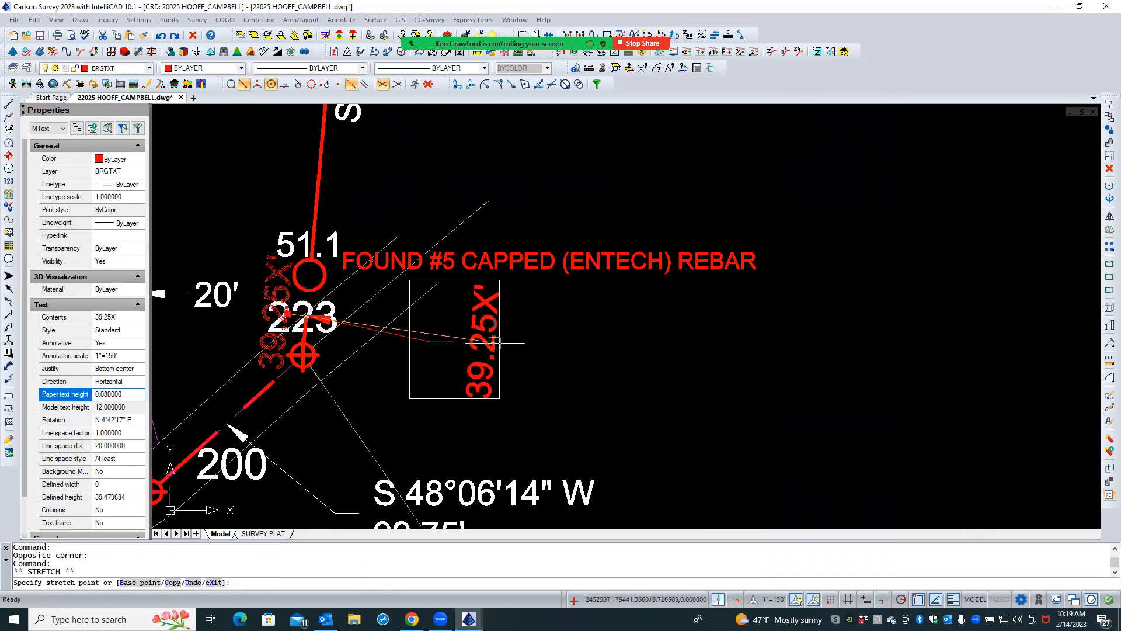
{"action": "left_click", "coordinate": [572, 348]}
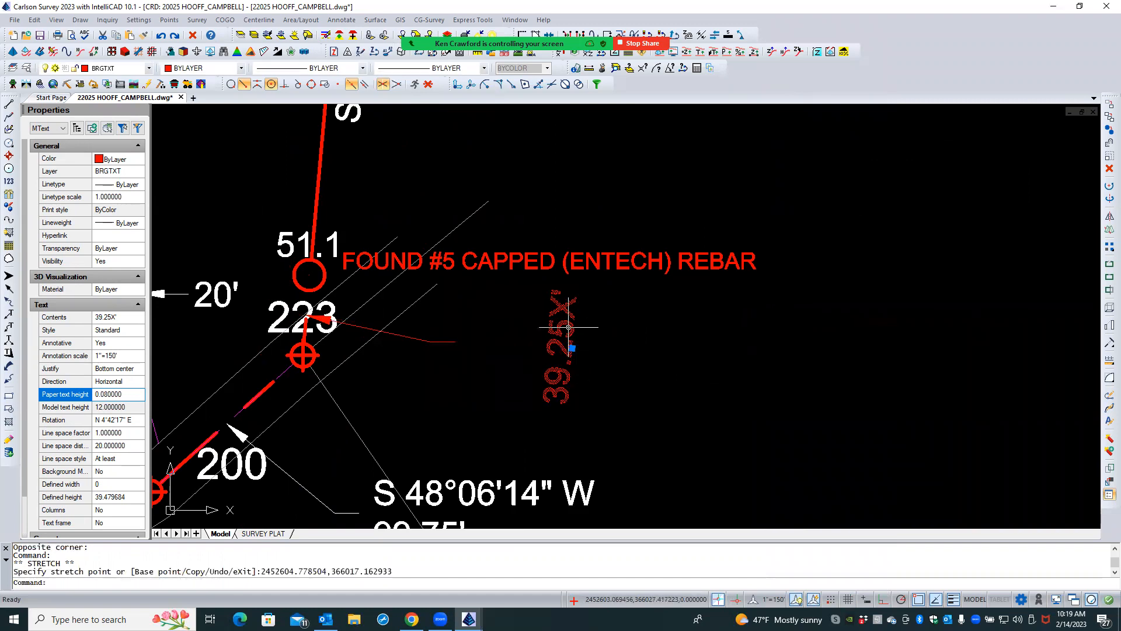
- Remove the X from the text so it reads 39.25' and shrink the text frame's height to a single line
{"action": "double_click", "coordinate": [568, 327]}
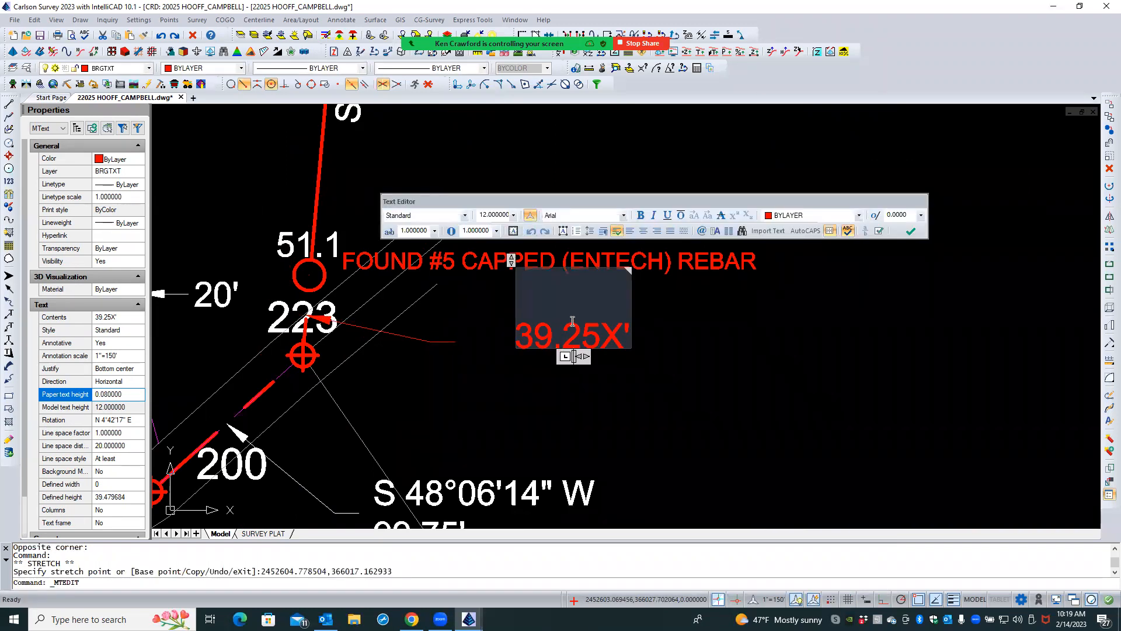
{"action": "left_click", "coordinate": [513, 320]}
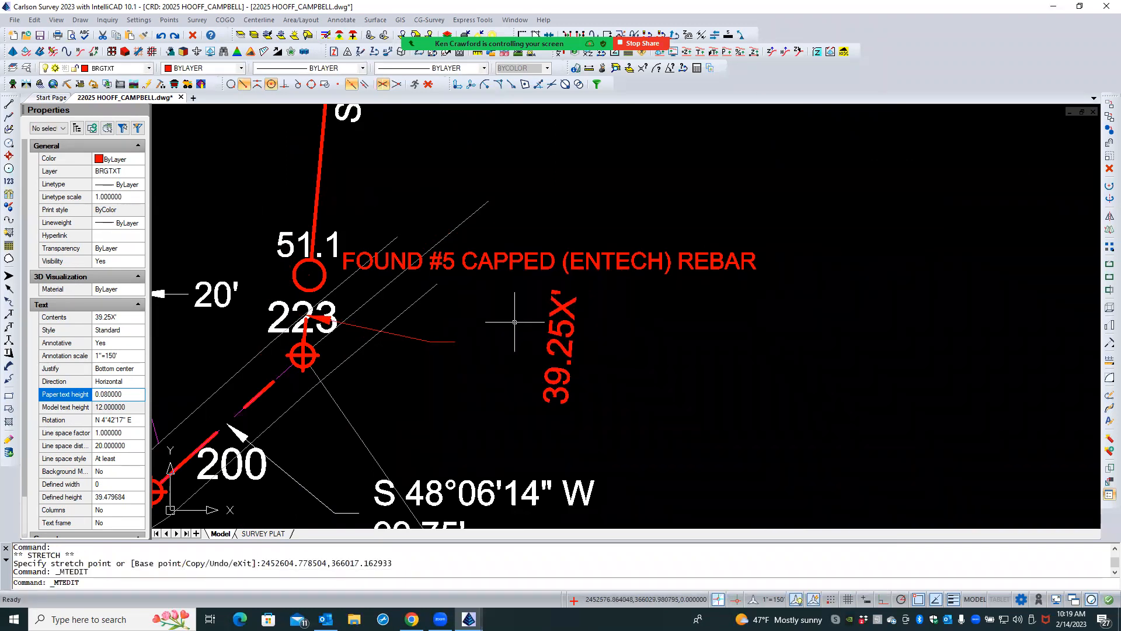
{"action": "double_click", "coordinate": [552, 319]}
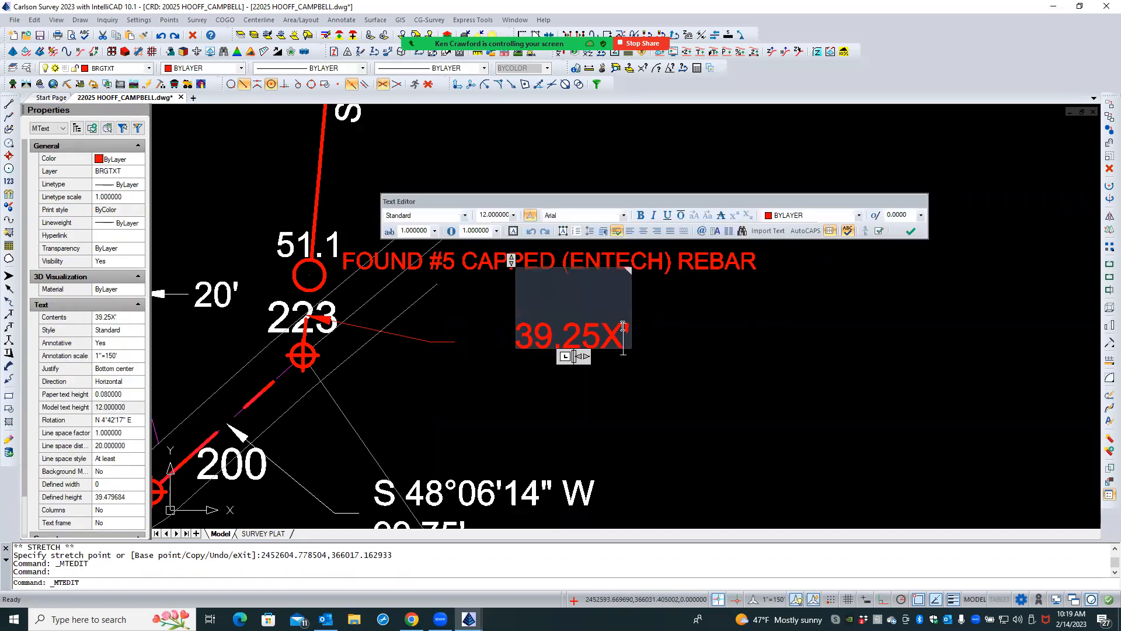
{"action": "left_click", "coordinate": [622, 327]}
{"action": "key", "text": "BackSpace"}
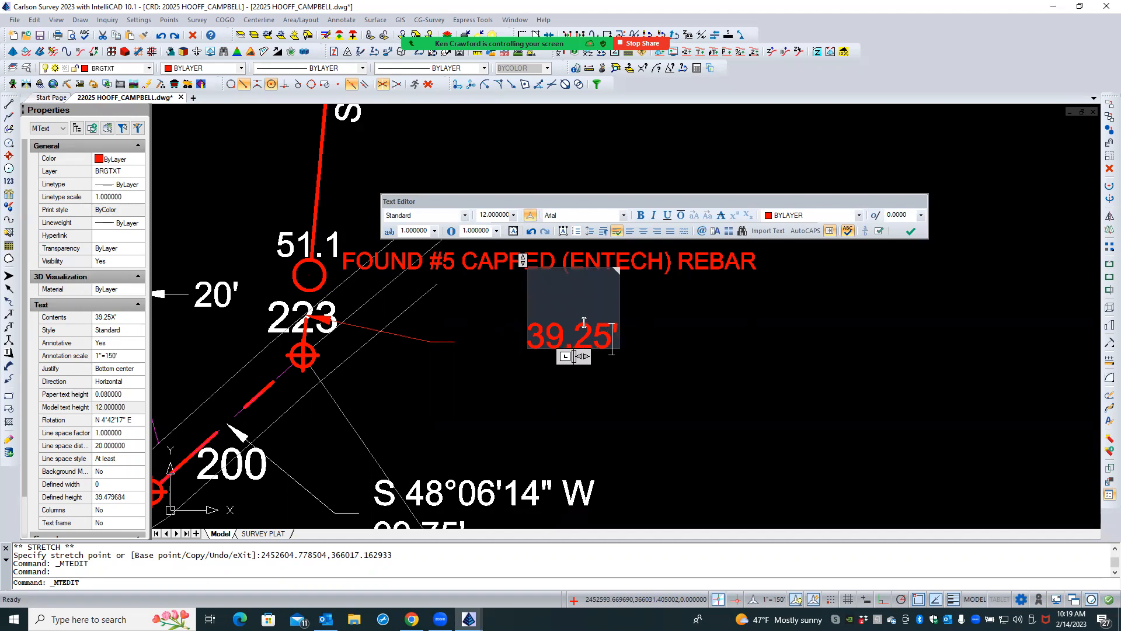
{"action": "left_click", "coordinate": [532, 321]}
{"action": "left_click_drag", "start_coordinate": [522, 259], "coordinate": [499, 331]}
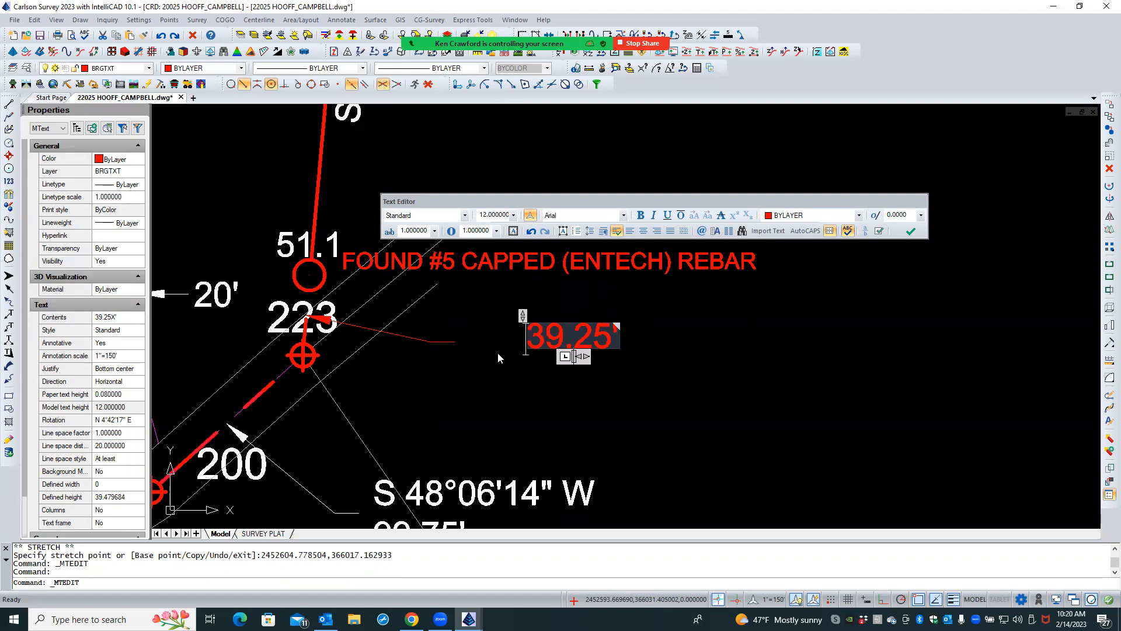
{"action": "left_click", "coordinate": [505, 373]}
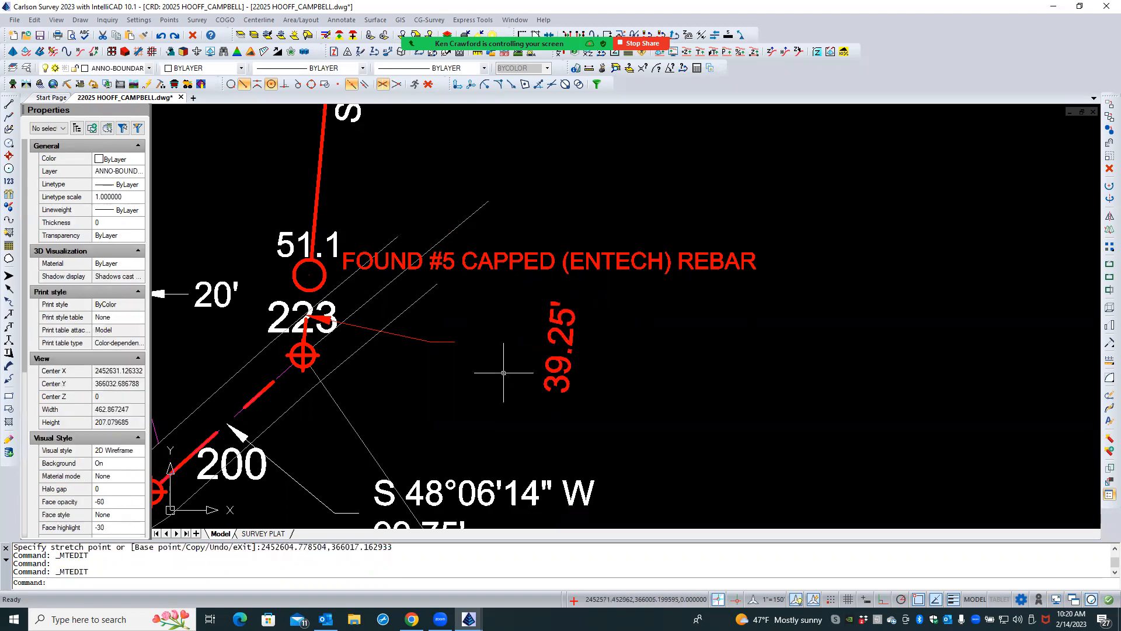
- Set the 39.25' text's rotation to E so it reads horizontally
{"action": "left_click", "coordinate": [560, 370]}
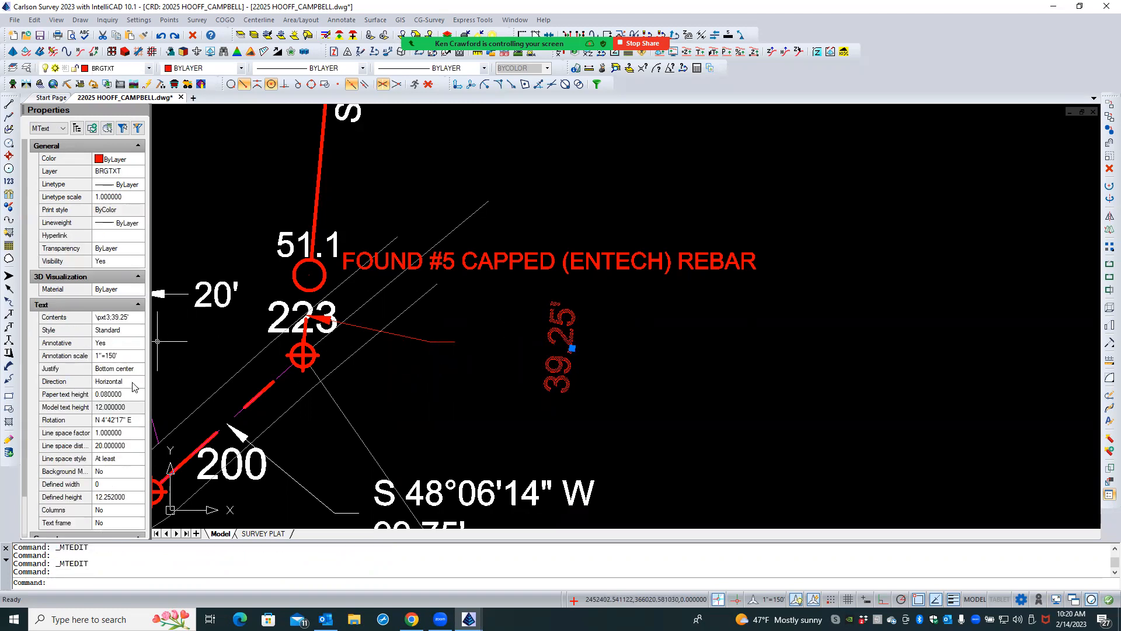
{"action": "left_click", "coordinate": [132, 419]}
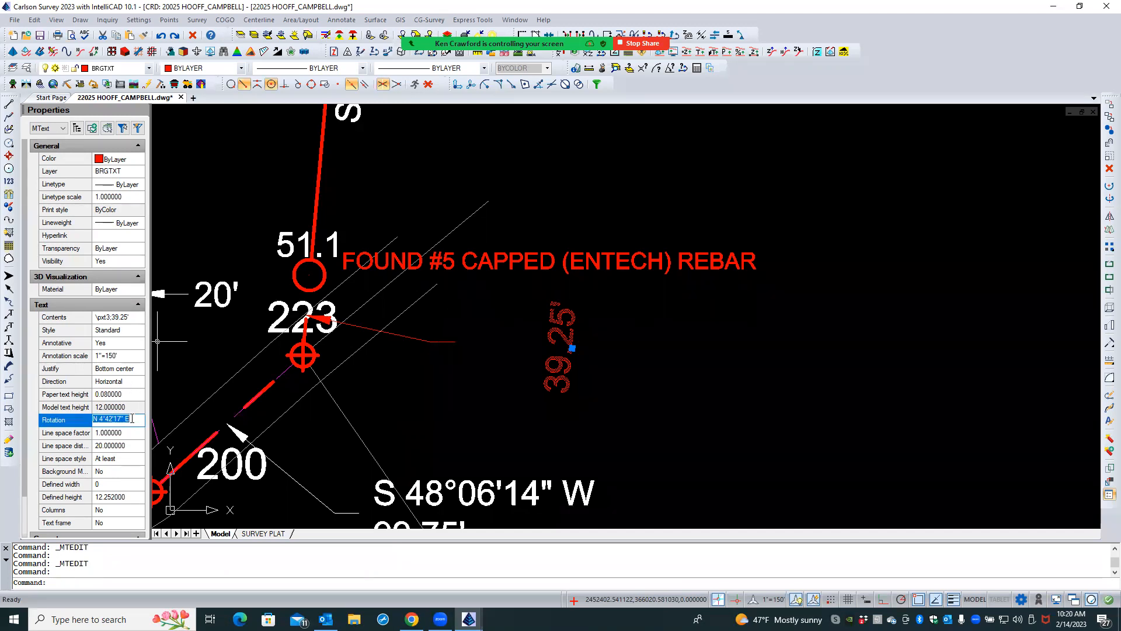
{"action": "double_click", "coordinate": [107, 419]}
{"action": "key", "text": "Delete"}
{"action": "left_click", "coordinate": [82, 432]}
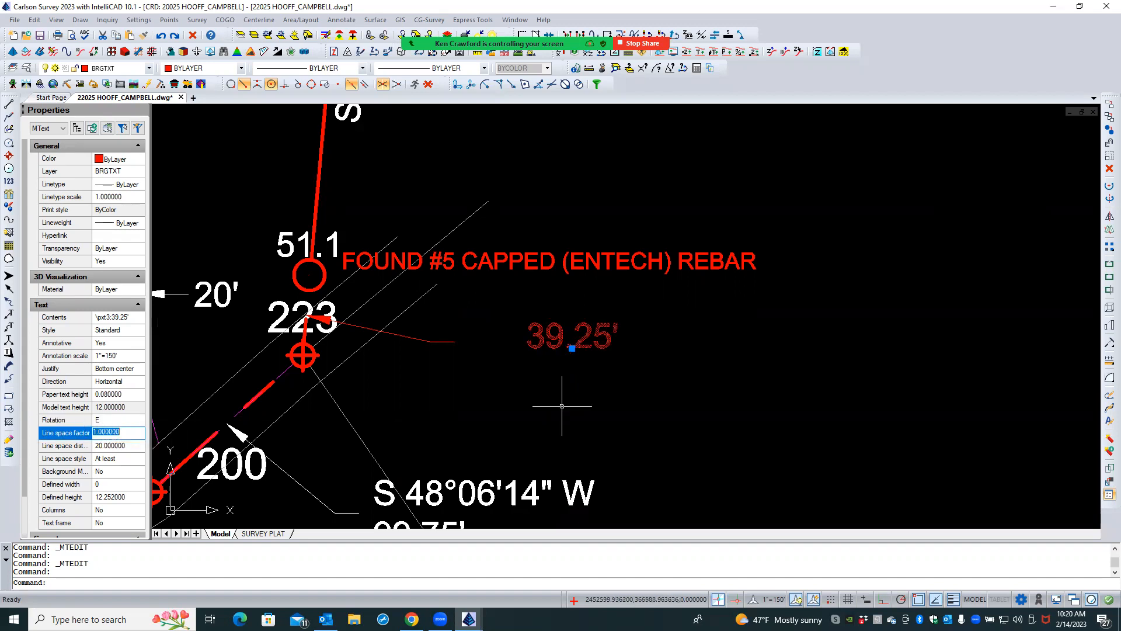
- Move the horizontal 39.25' text to the outer end of the red leader and deselect it
{"action": "left_click", "coordinate": [572, 348]}
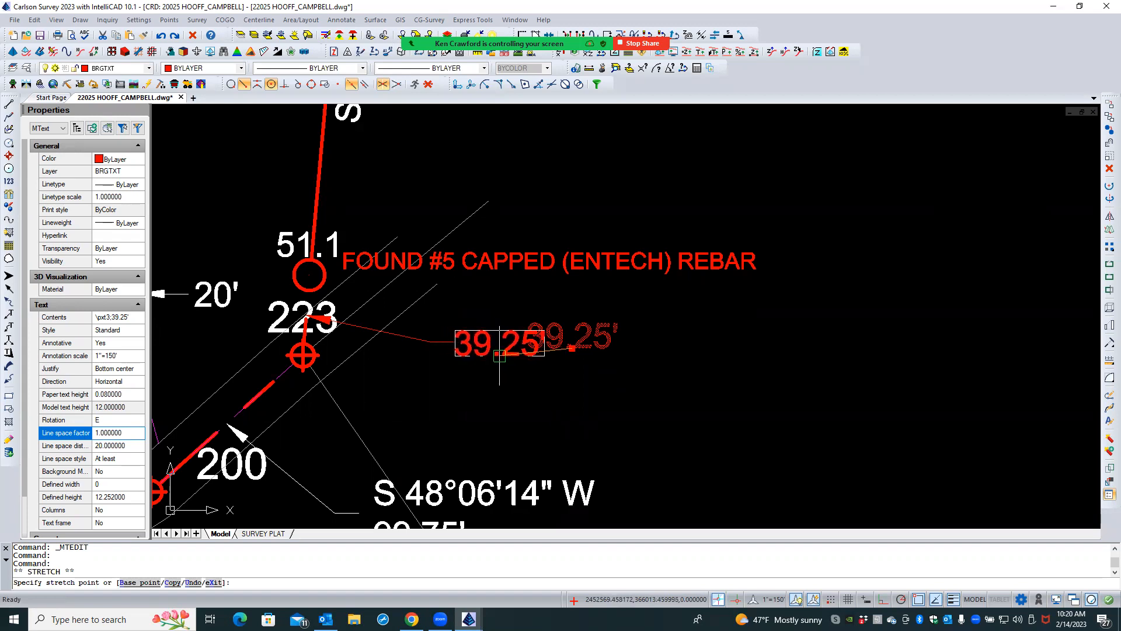
{"action": "left_click", "coordinate": [503, 354]}
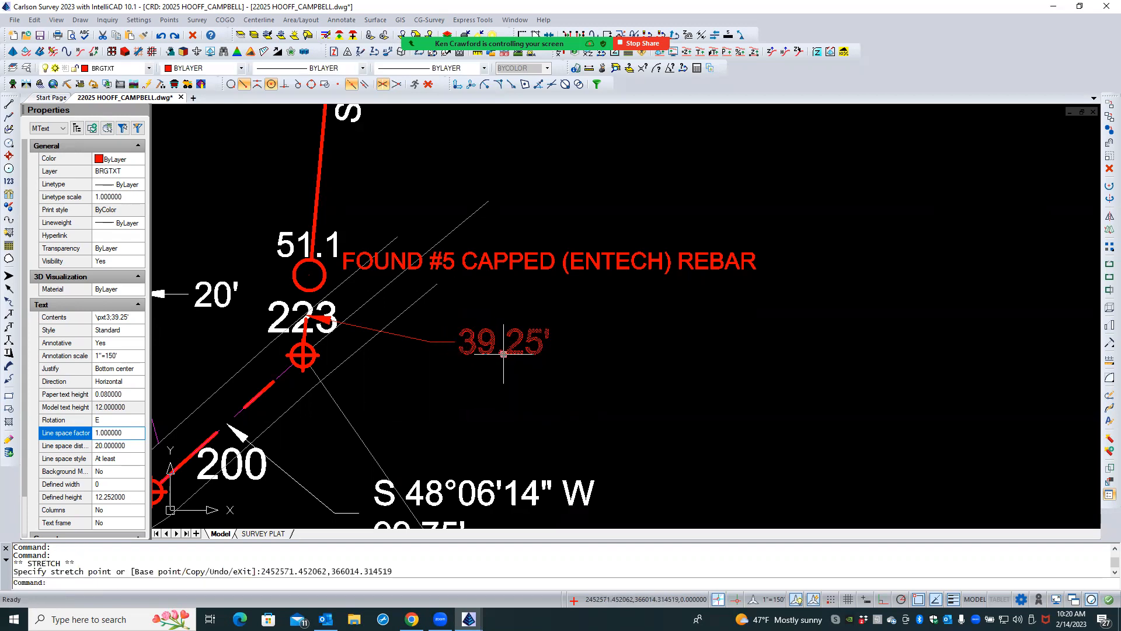
{"action": "key", "text": "Escape"}
{"action": "key", "text": "Escape"}
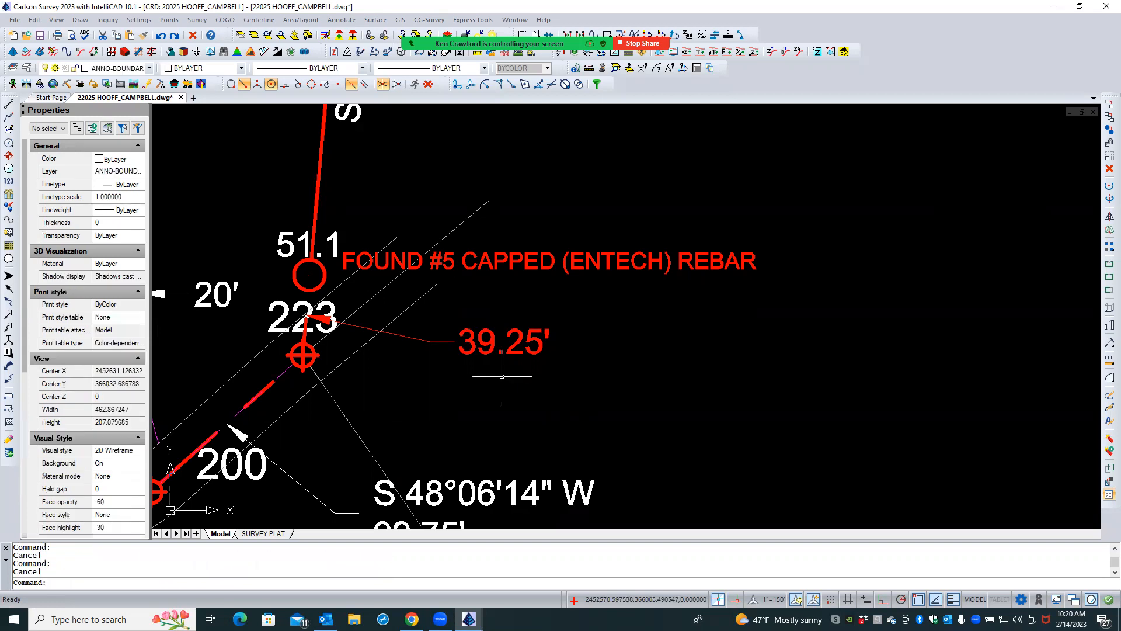
- In the SURVEY PLAT layout, shift the 39.25' label slightly away from the leader's end
{"action": "left_click", "coordinate": [263, 533]}
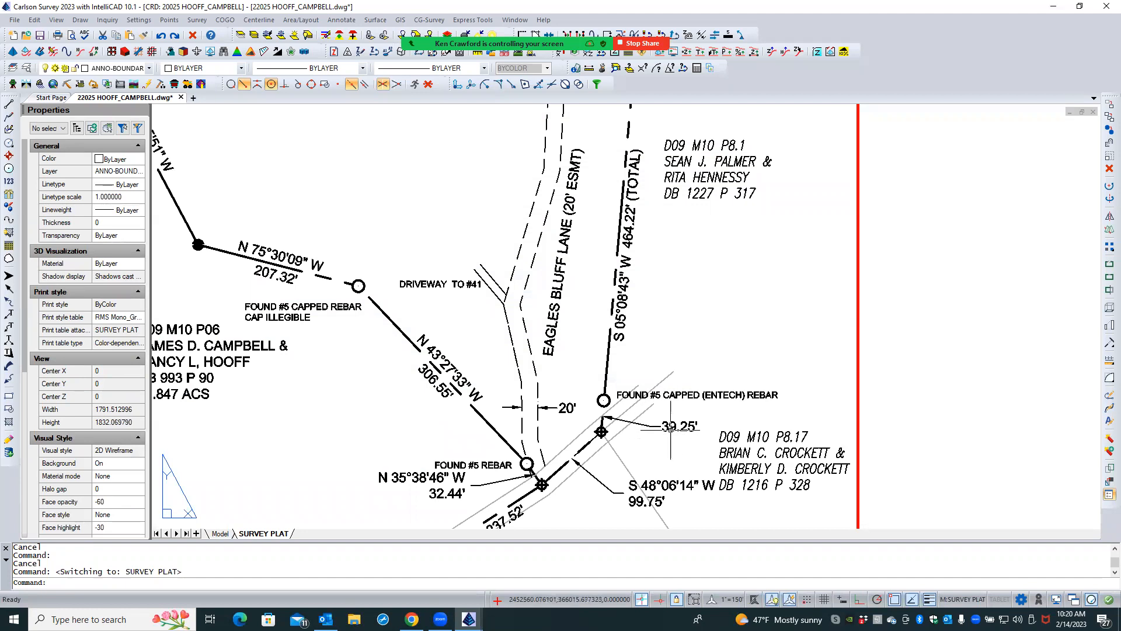
{"action": "scroll", "coordinate": [668, 429], "scroll_direction": "up", "scroll_amount": 3}
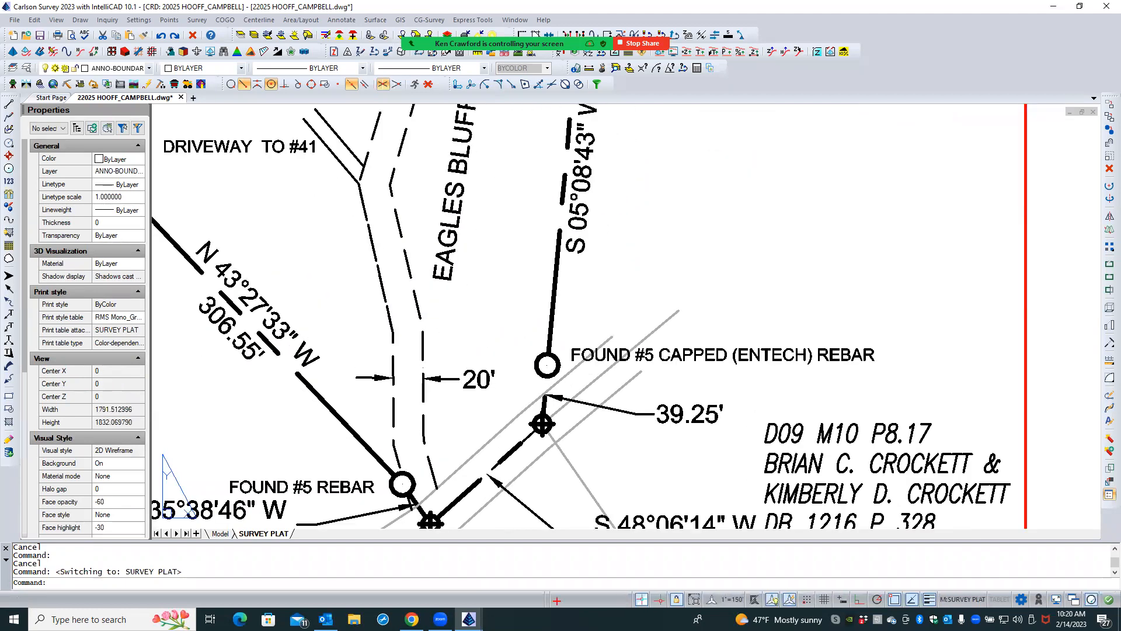
{"action": "left_click", "coordinate": [664, 445]}
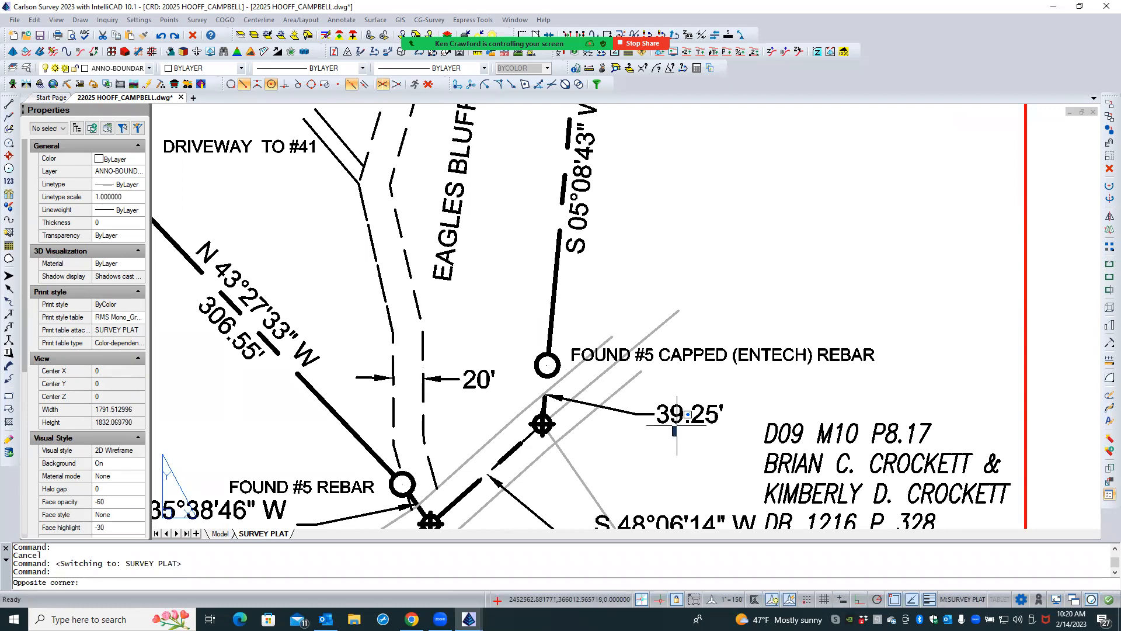
{"action": "left_click", "coordinate": [676, 422]}
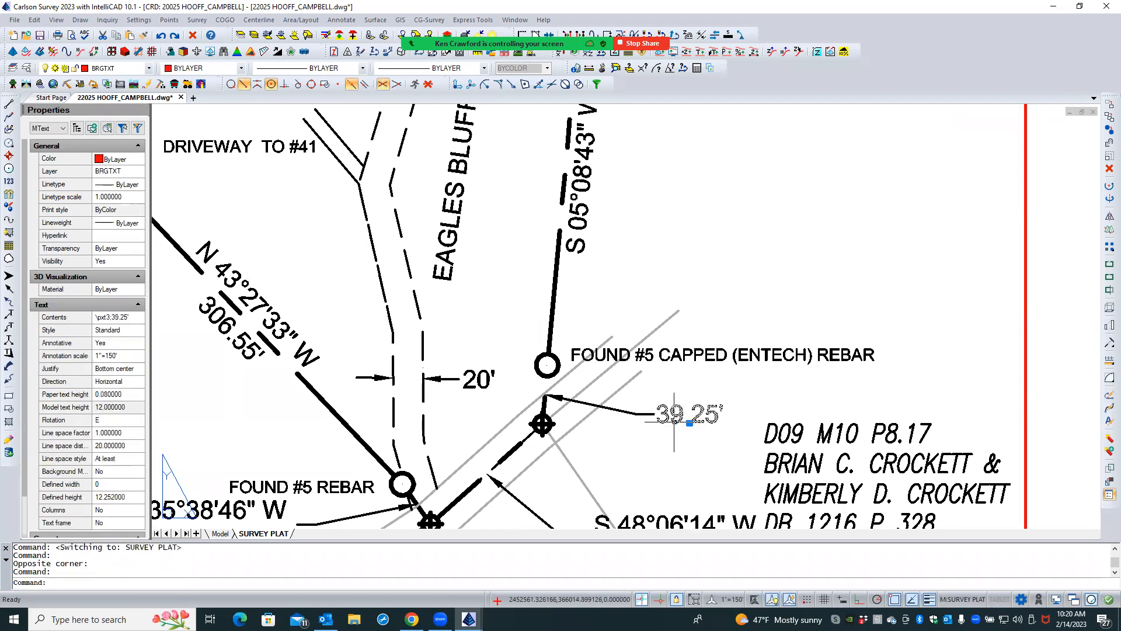
{"action": "left_click", "coordinate": [690, 423]}
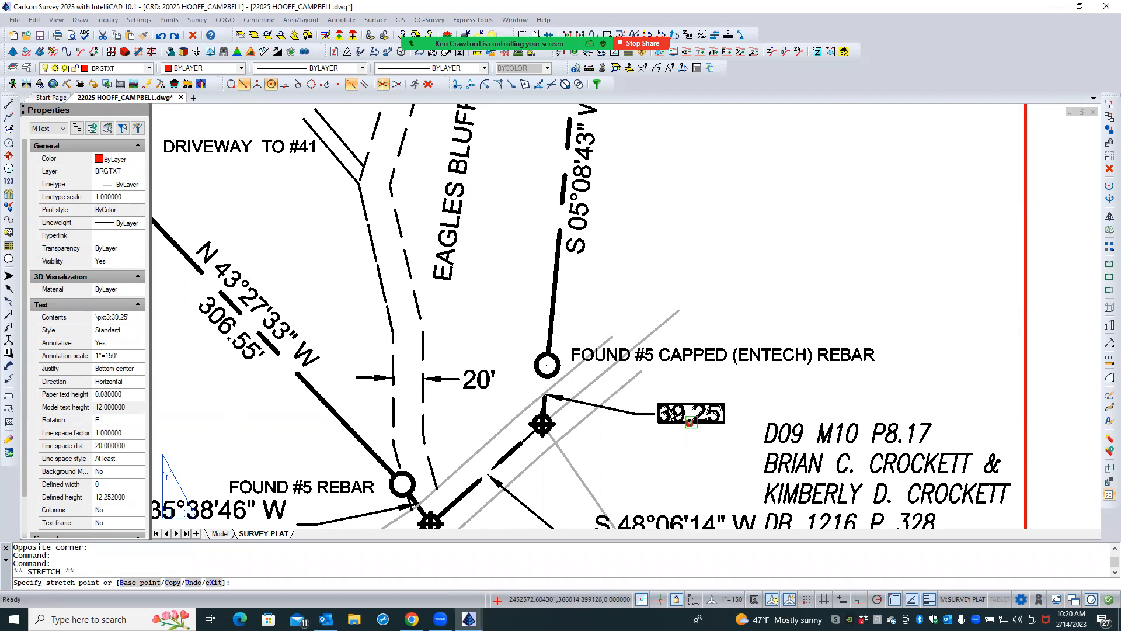
{"action": "left_click", "coordinate": [691, 421]}
{"action": "key", "text": "Escape"}
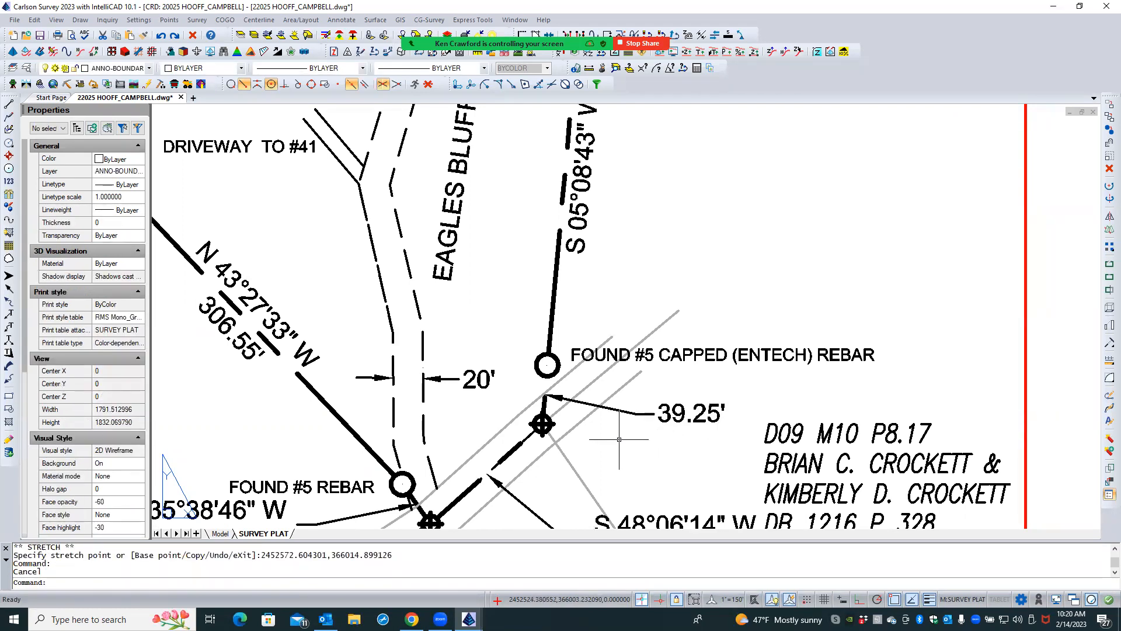
{"action": "left_click", "coordinate": [545, 402]}
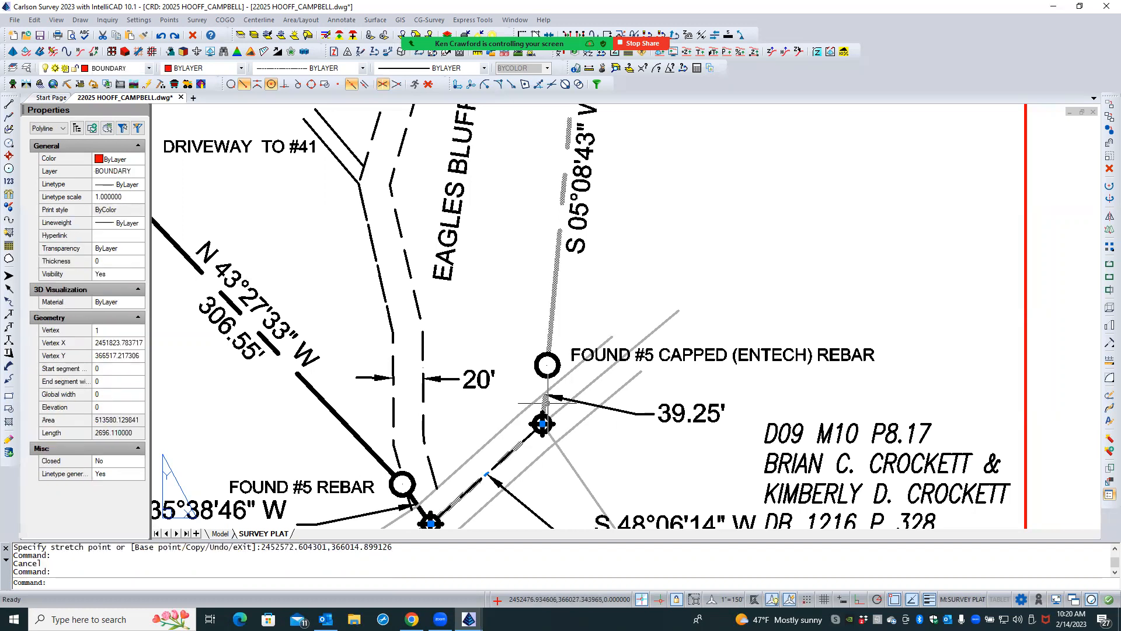
{"action": "key", "text": "Escape"}
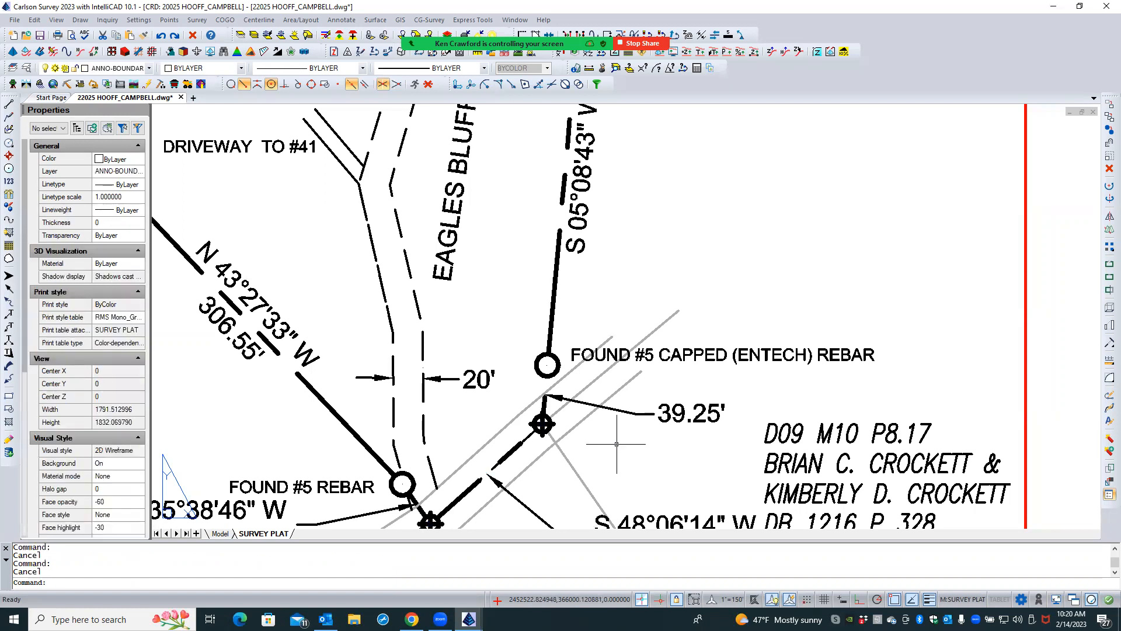
- Open the layout's annotation scale list for editing, allow deletion of scales in use, and select the 11"=150' scale
{"action": "left_click", "coordinate": [713, 600]}
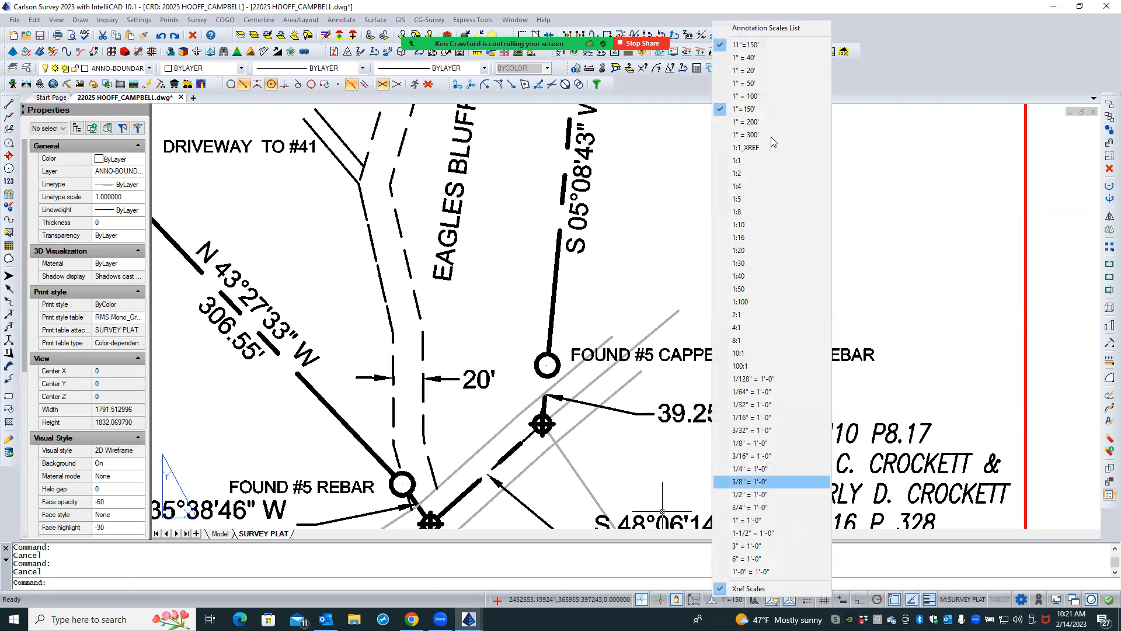
{"action": "left_click", "coordinate": [767, 30]}
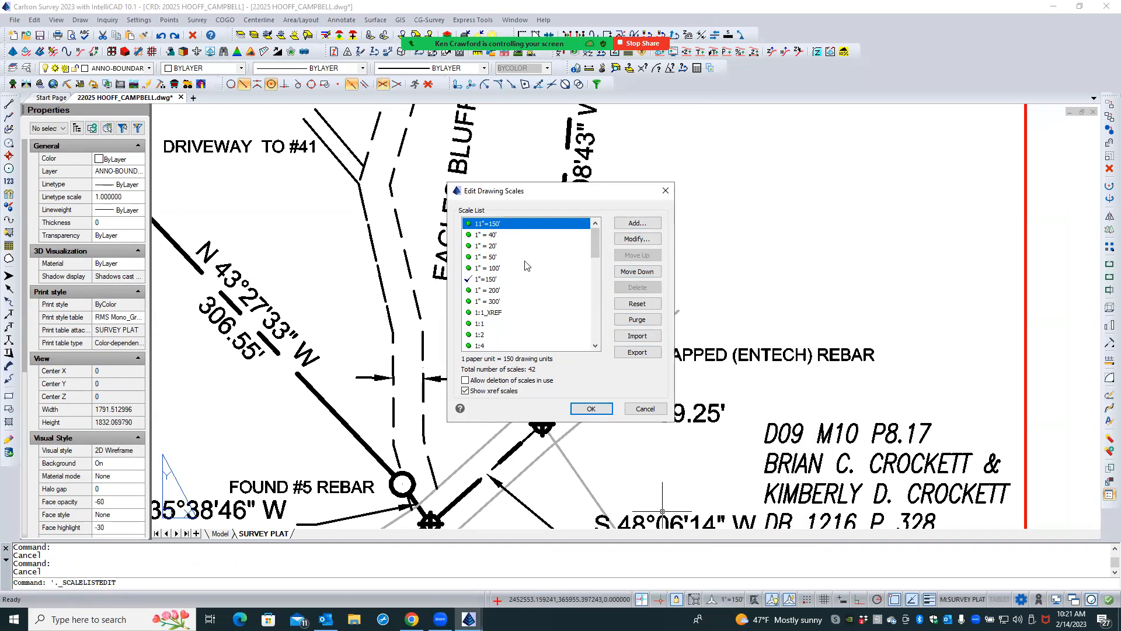
{"action": "left_click", "coordinate": [494, 234]}
{"action": "left_click", "coordinate": [502, 225]}
{"action": "left_click", "coordinate": [519, 380]}
{"action": "left_click", "coordinate": [488, 237]}
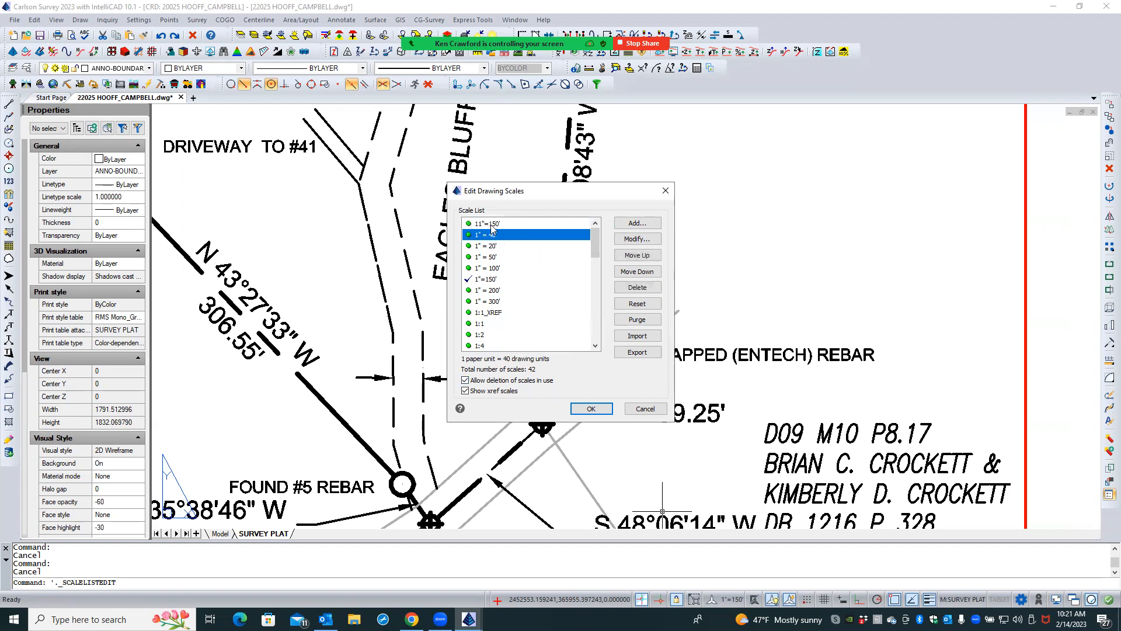
{"action": "left_click", "coordinate": [491, 224]}
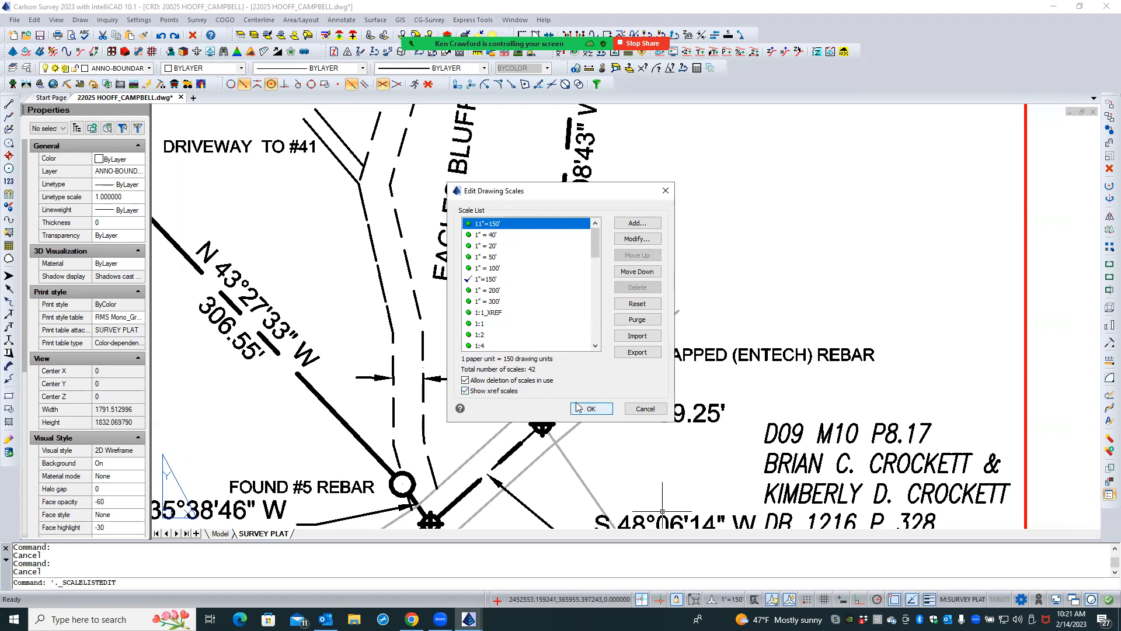
- Try to rename the 11"=150' scale to 1"=150'
{"action": "left_click", "coordinate": [629, 240]}
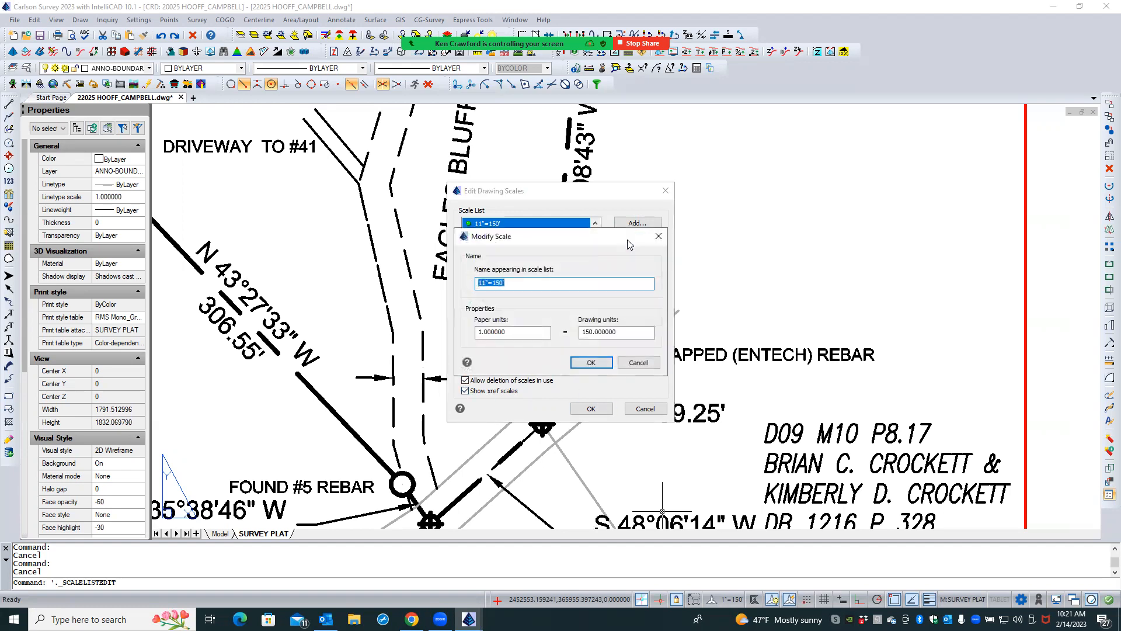
{"action": "left_click", "coordinate": [483, 284]}
{"action": "left_click", "coordinate": [577, 365]}
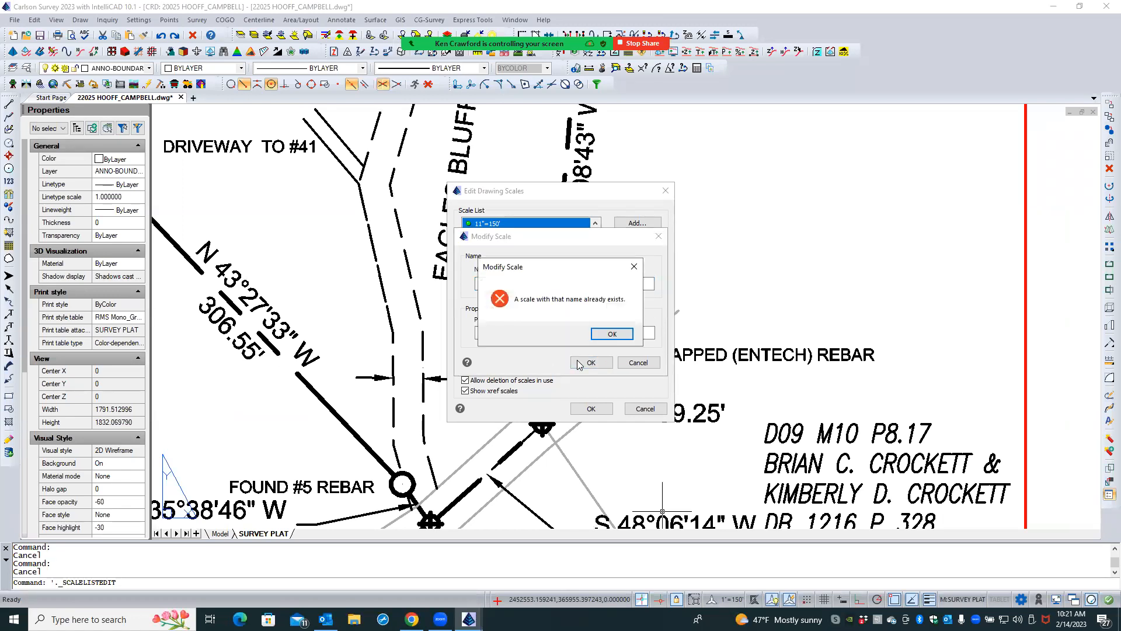
{"action": "left_click", "coordinate": [608, 336]}
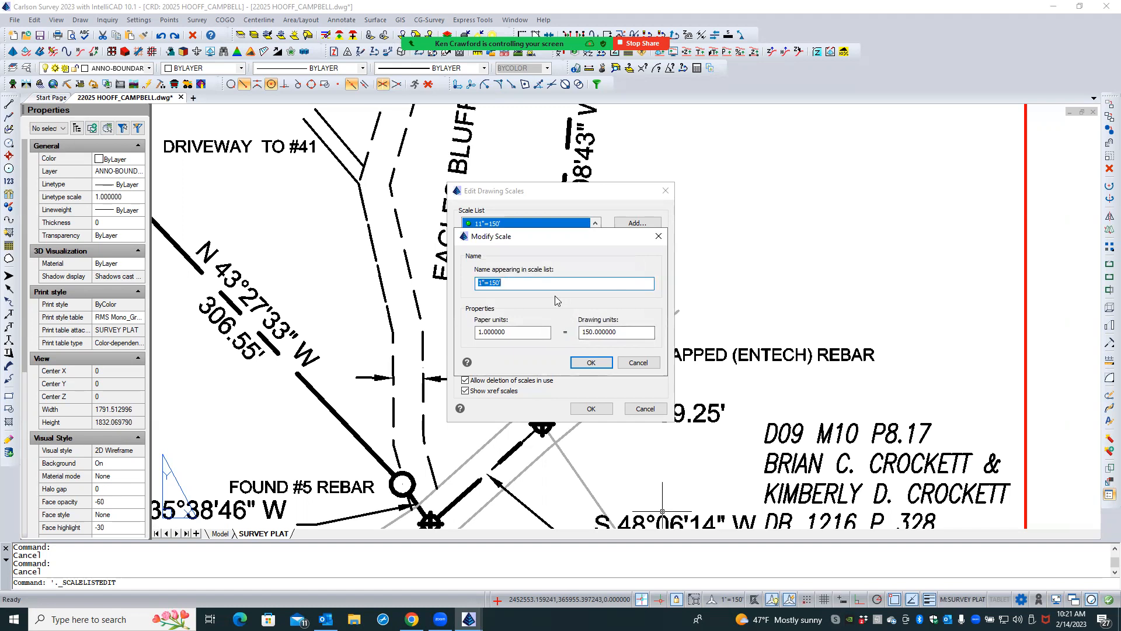
{"action": "left_click", "coordinate": [622, 363]}
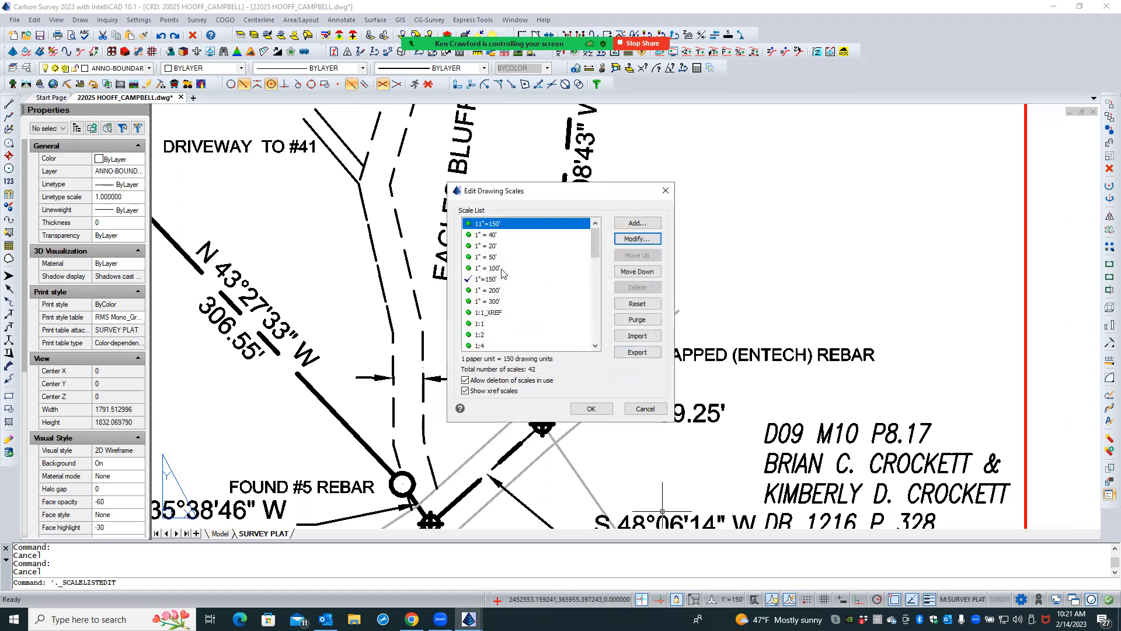
- Delete the correctly named 1"=150' scale, currently in use, from the drawing's scale list
{"action": "left_click", "coordinate": [492, 236]}
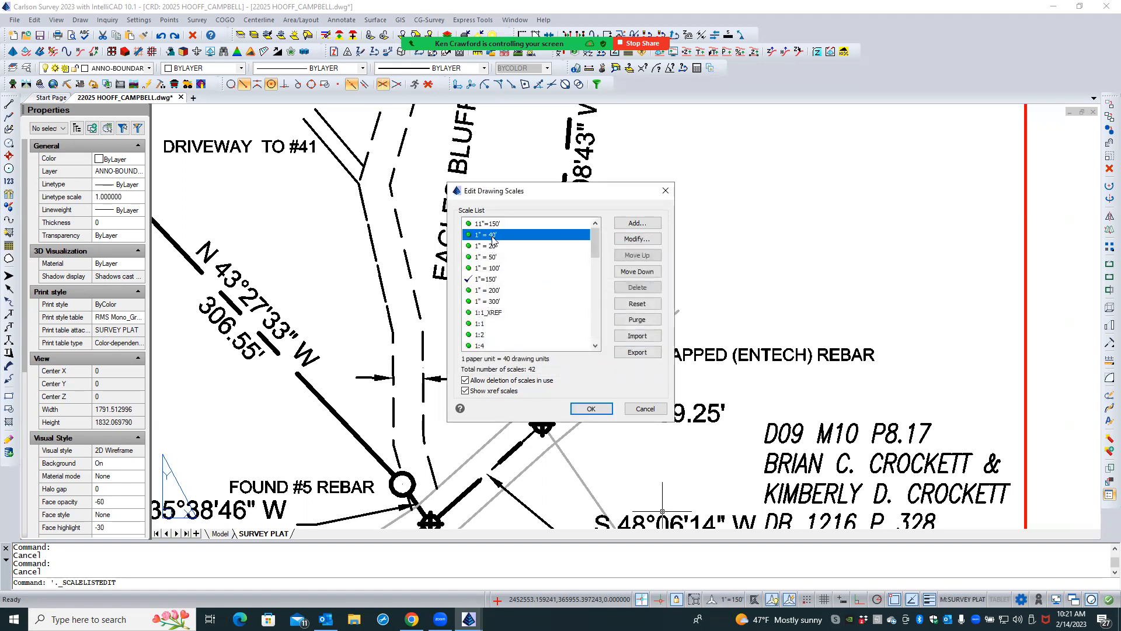
{"action": "left_click", "coordinate": [497, 279]}
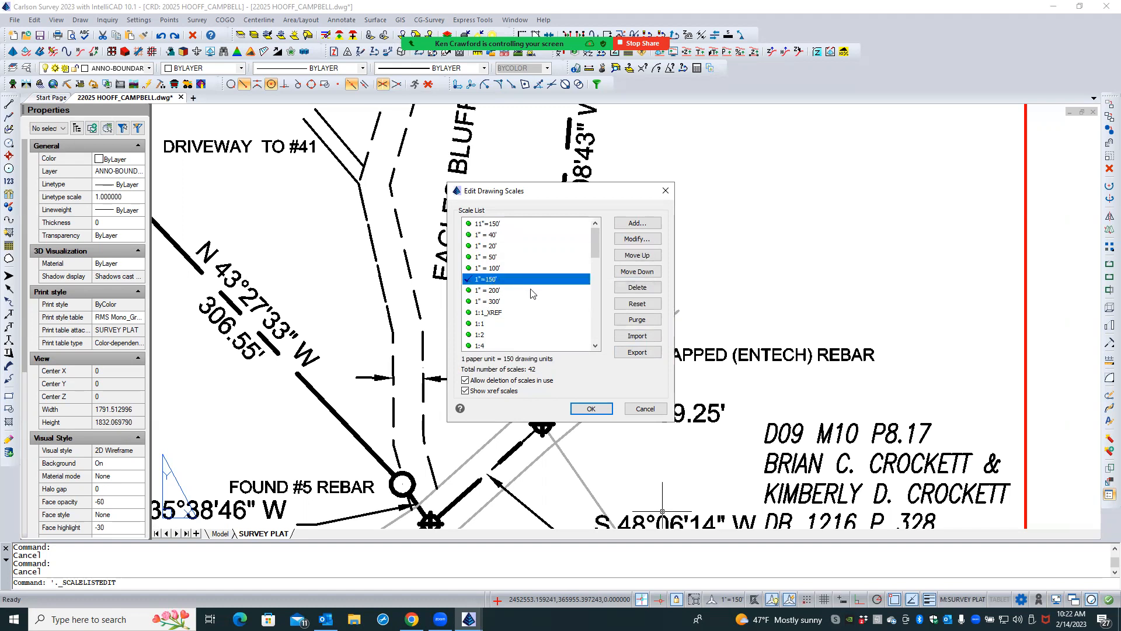
{"action": "left_click", "coordinate": [628, 288]}
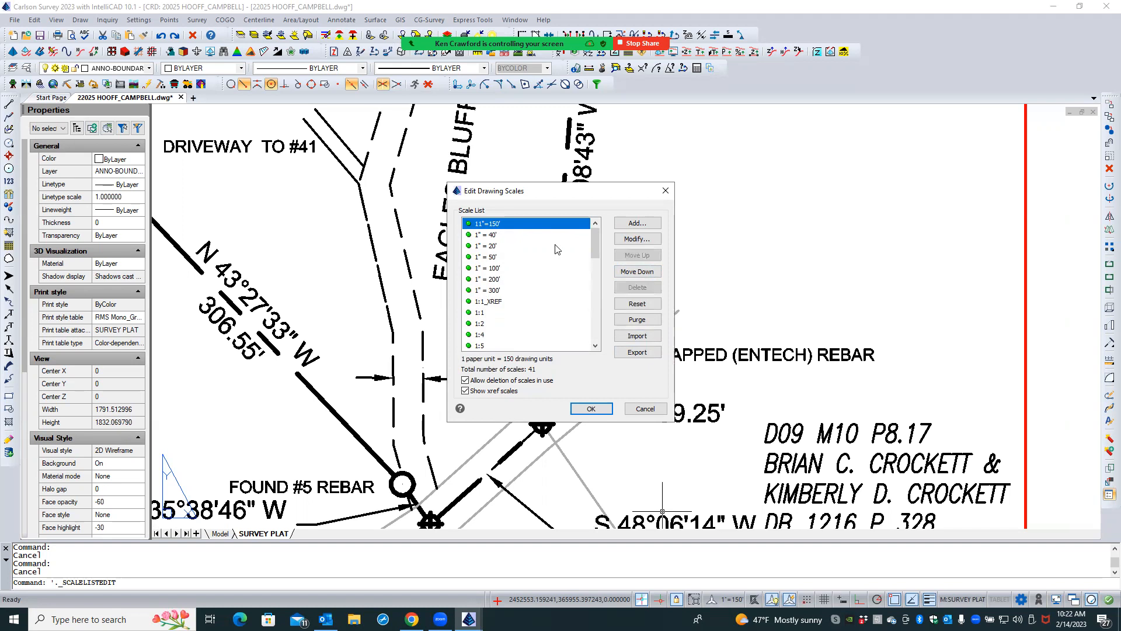
- Try again to rename the remaining 11"=150' scale to 1"=150', and abandon the edit
{"action": "left_click", "coordinate": [637, 239]}
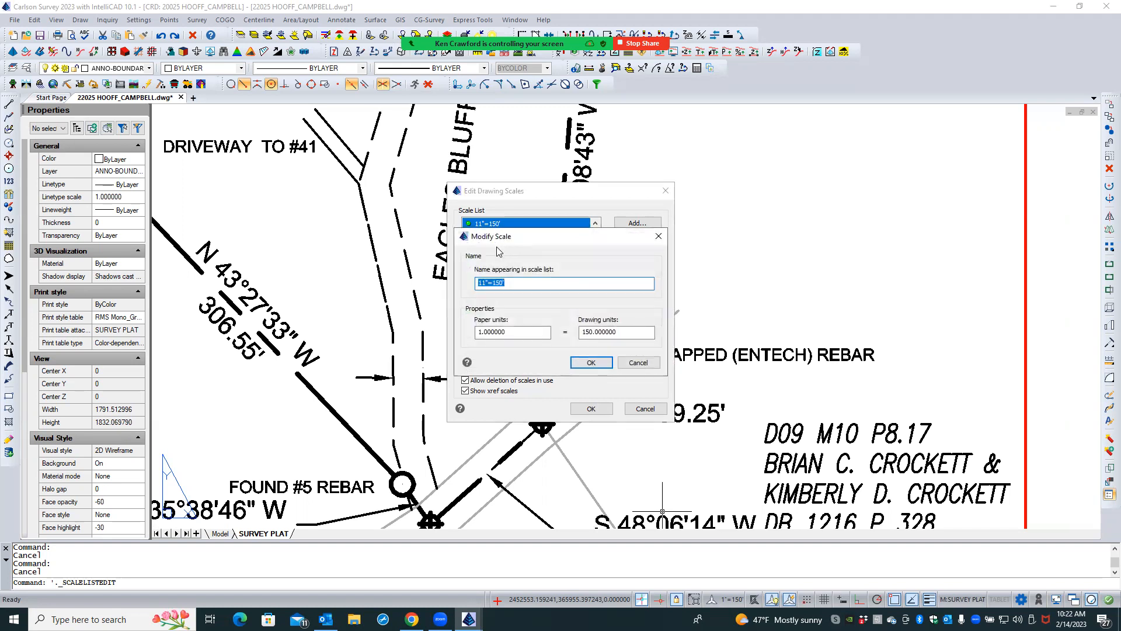
{"action": "left_click", "coordinate": [480, 283]}
{"action": "key", "text": "Return"}
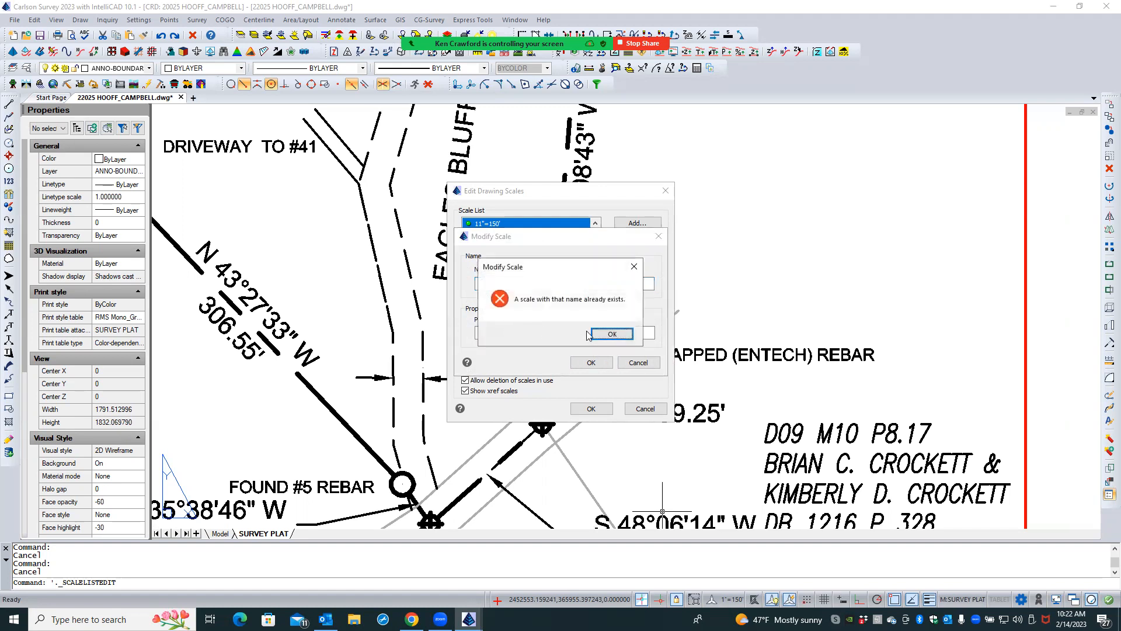
{"action": "left_click", "coordinate": [610, 333]}
{"action": "key", "text": "Delete"}
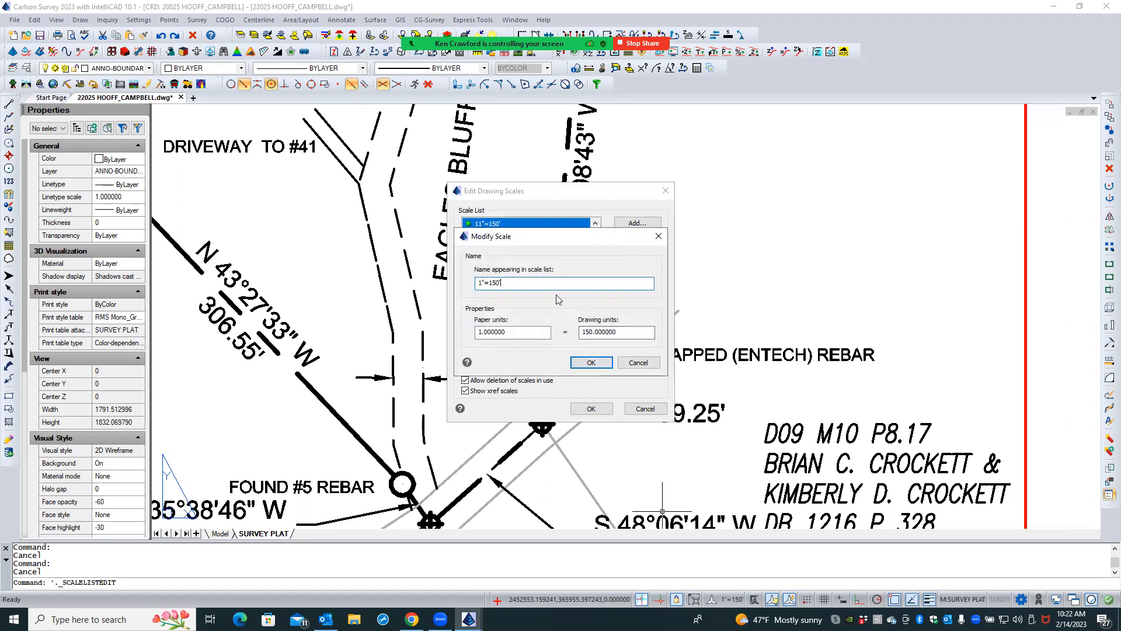
{"action": "left_click", "coordinate": [630, 363]}
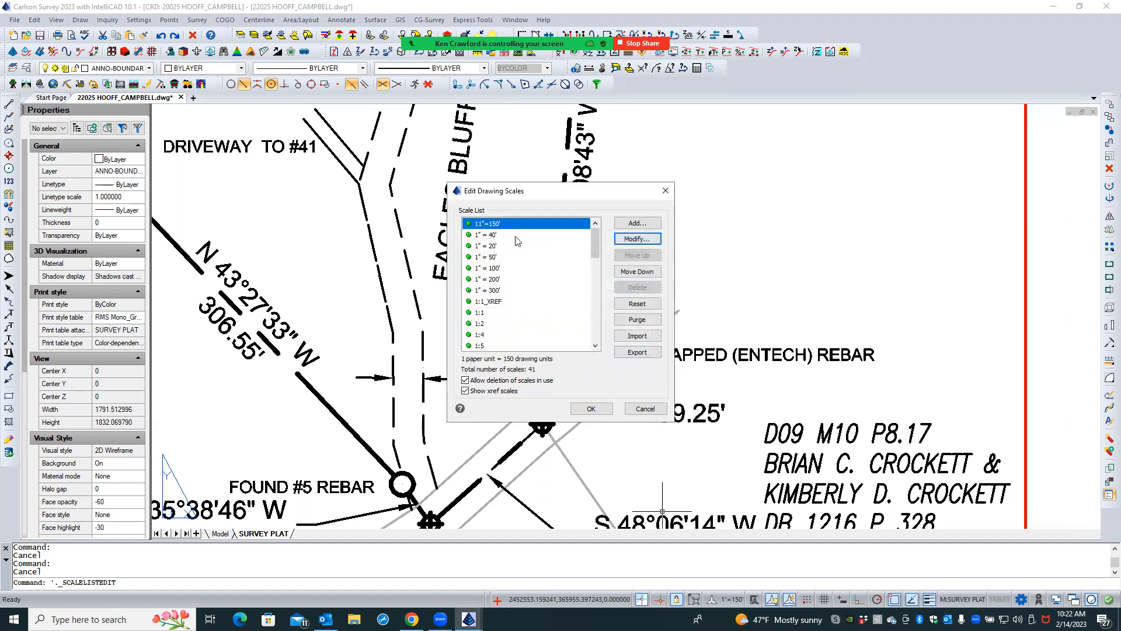
- Accept the scale list changes and reopen the annotation scale list for editing
{"action": "mouse_move", "coordinate": [594, 245]}
{"action": "left_mouse_down"}
{"action": "mouse_move", "coordinate": [592, 328]}
{"action": "mouse_move", "coordinate": [593, 239]}
{"action": "left_mouse_up"}
{"action": "left_click", "coordinate": [591, 408]}
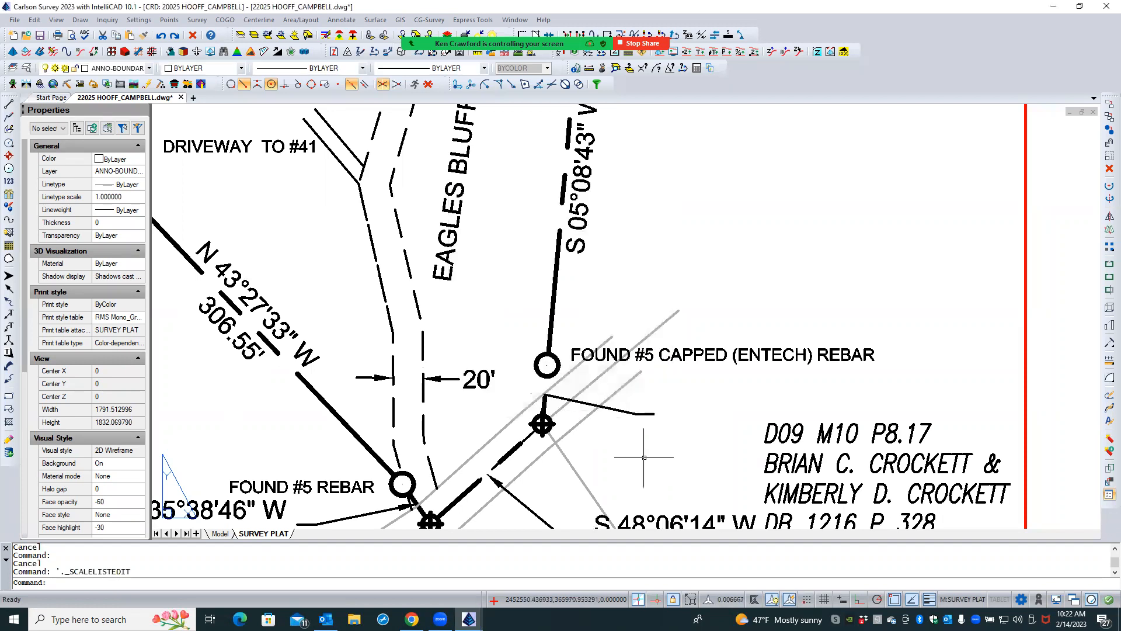
{"action": "left_click", "coordinate": [725, 602]}
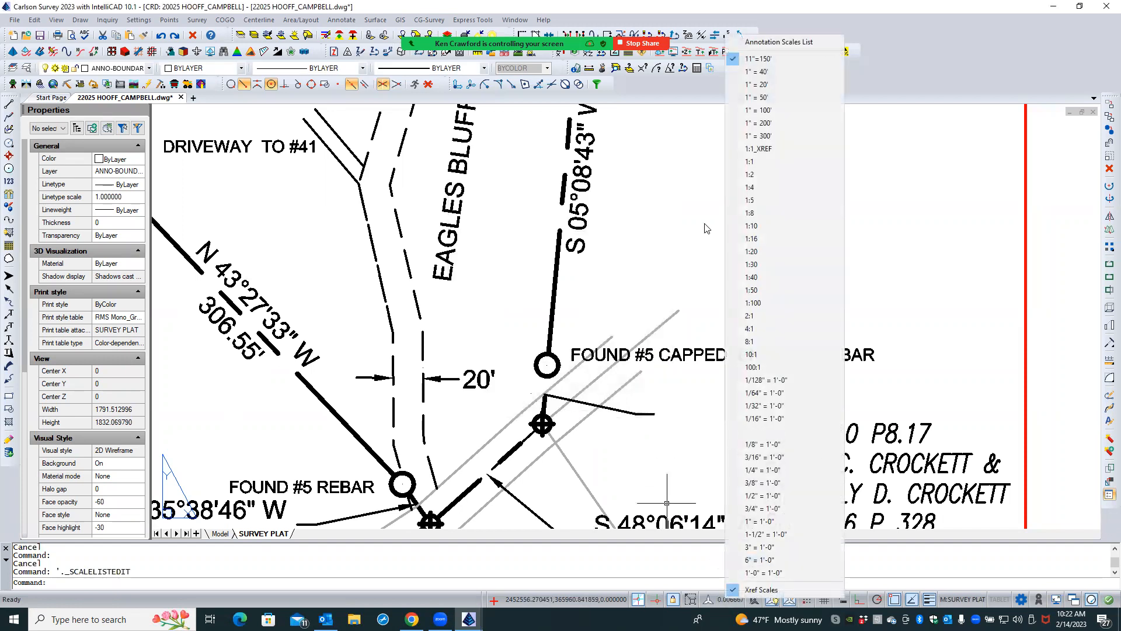
{"action": "left_click", "coordinate": [759, 43]}
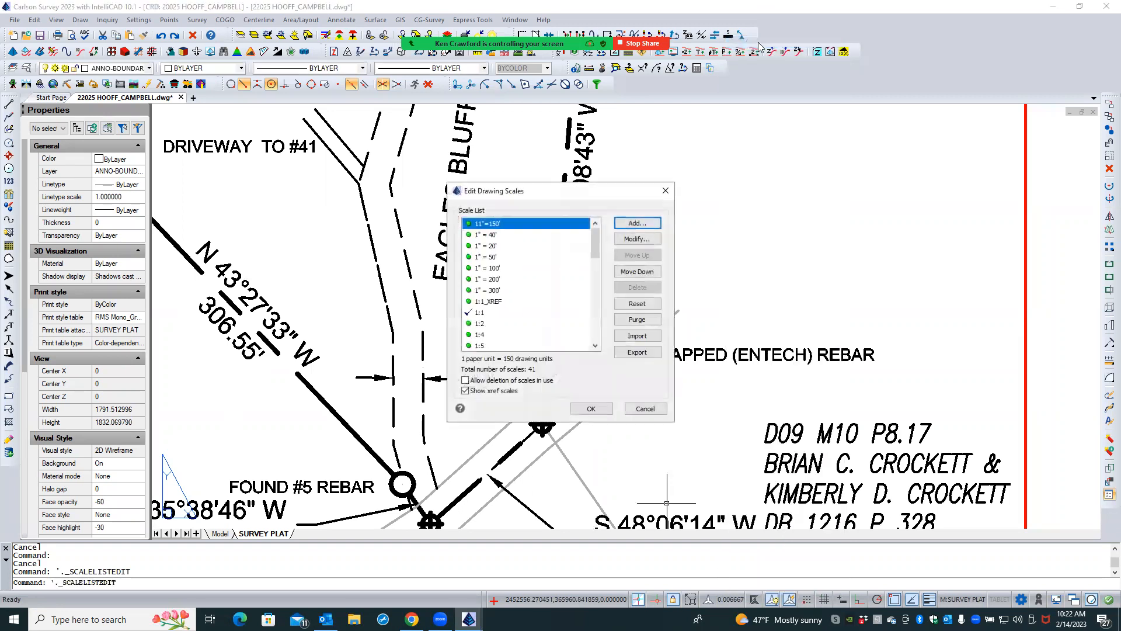
- Rename the 11"=150' scale to 1"=150', keeping 1 paper unit equal to 150 drawing units, and accept the scale list
{"action": "left_click", "coordinate": [504, 225]}
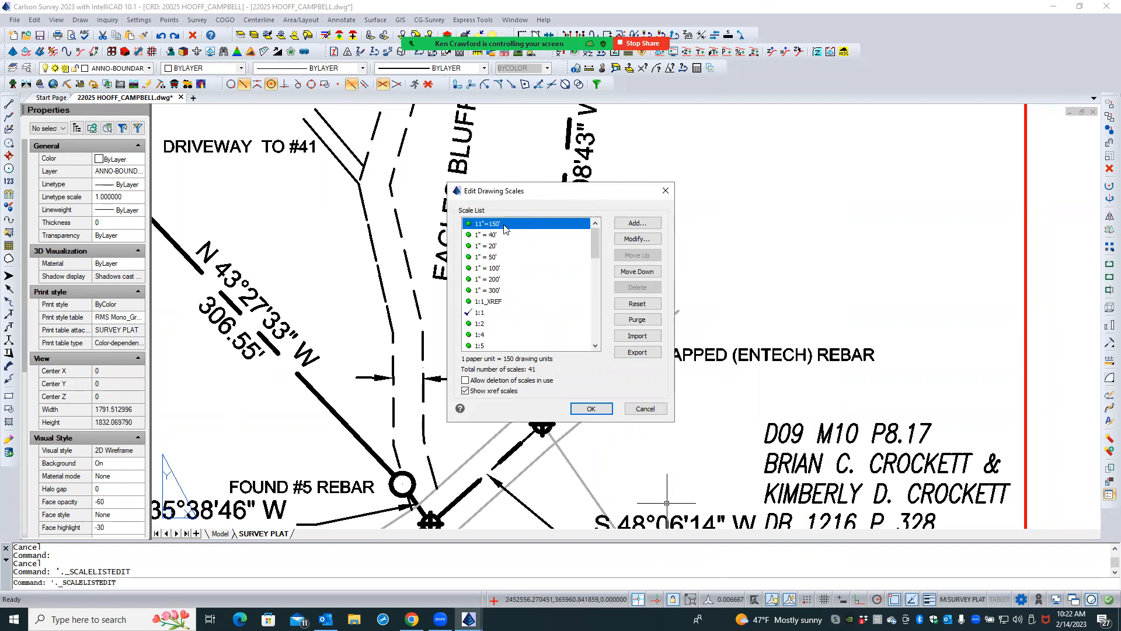
{"action": "left_click", "coordinate": [628, 239]}
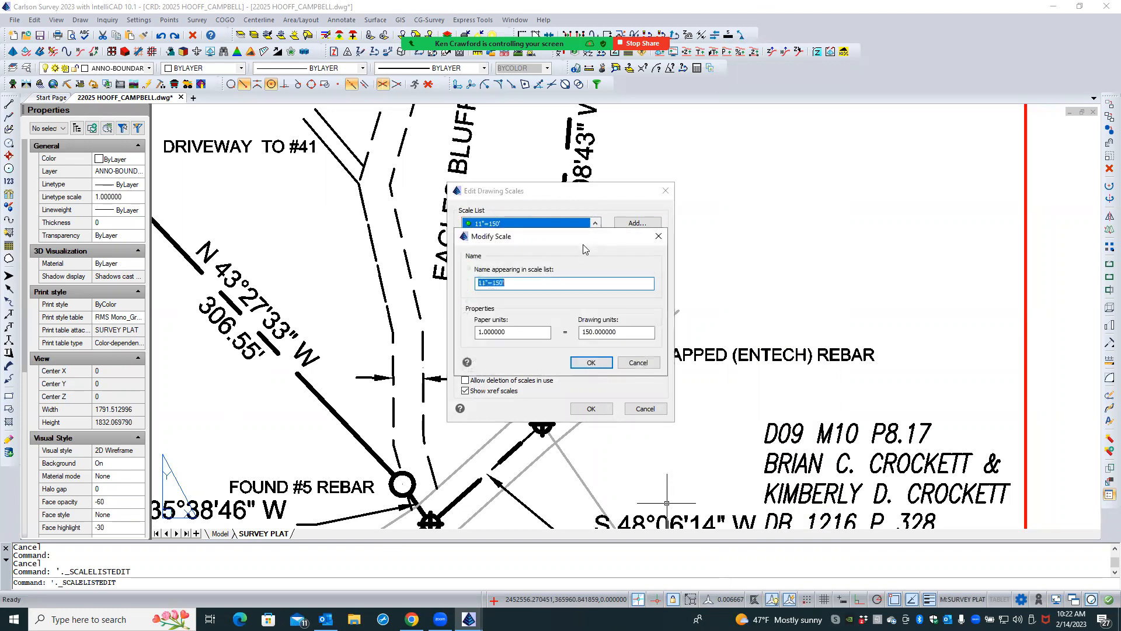
{"action": "left_click", "coordinate": [482, 283]}
{"action": "key", "text": "BackSpace"}
{"action": "left_click", "coordinate": [513, 332]}
{"action": "left_click_drag", "start_coordinate": [513, 333], "coordinate": [441, 325]}
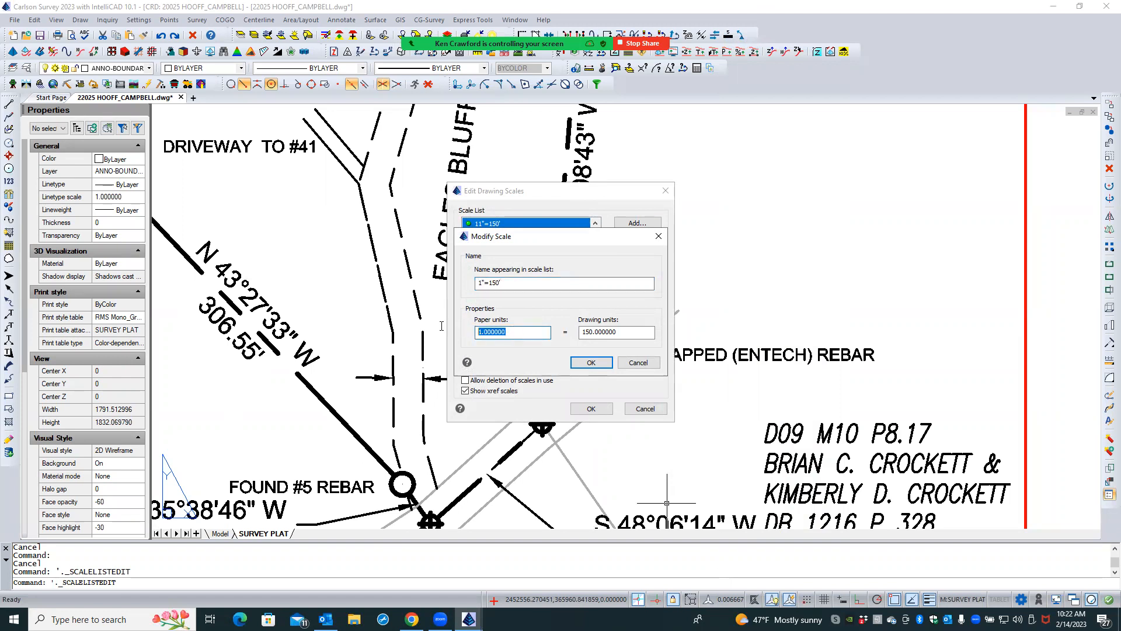
{"action": "left_click", "coordinate": [620, 332]}
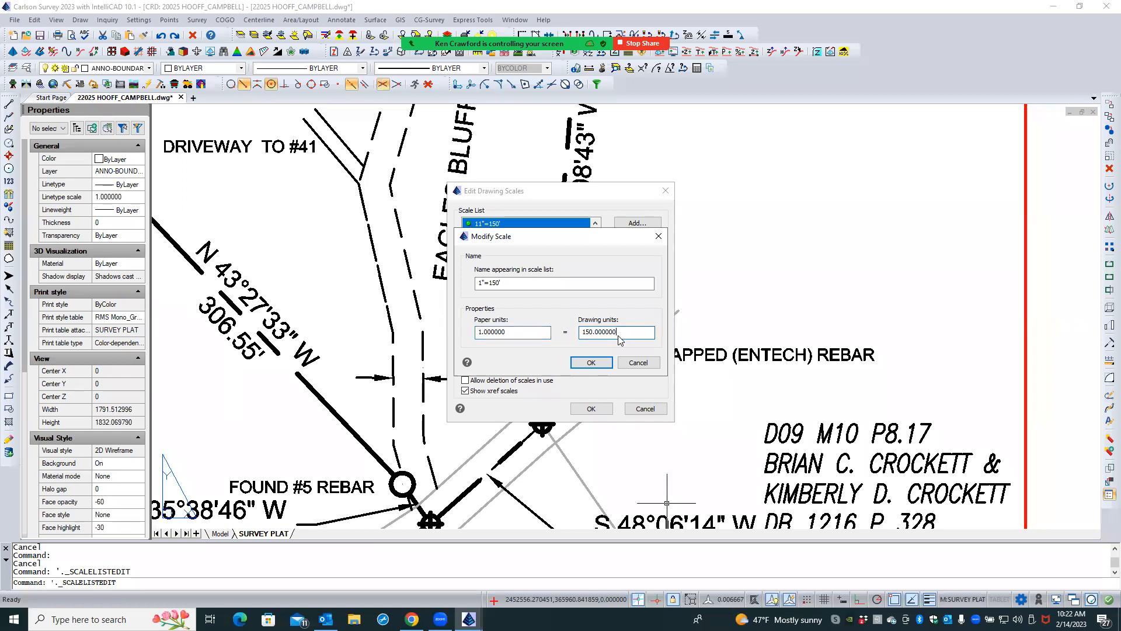
{"action": "left_click", "coordinate": [598, 363]}
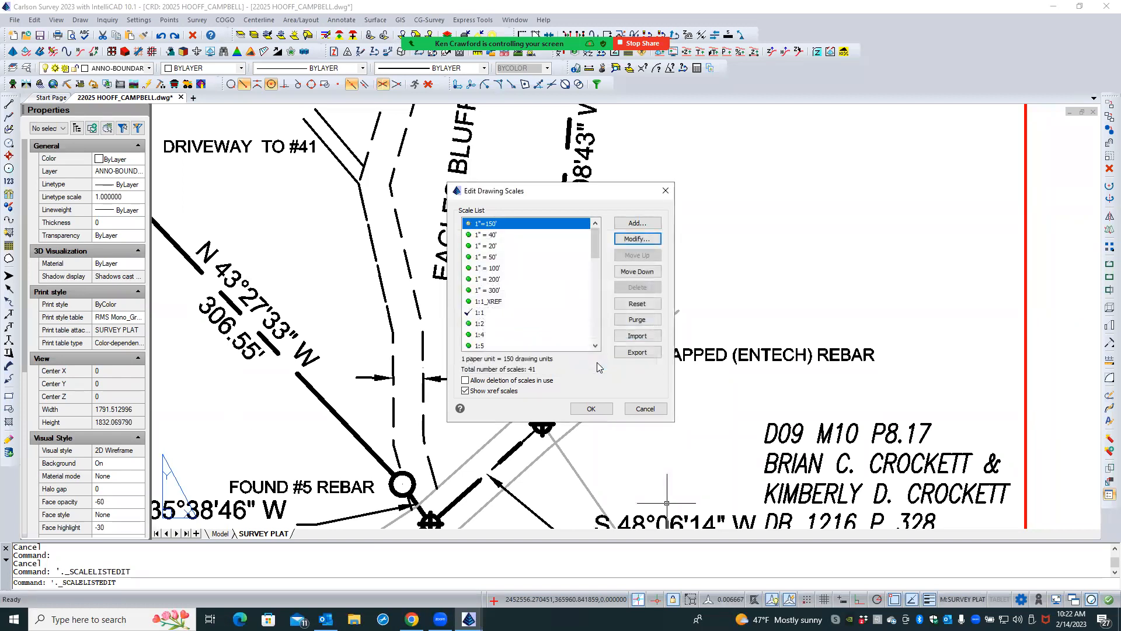
{"action": "left_click", "coordinate": [509, 227]}
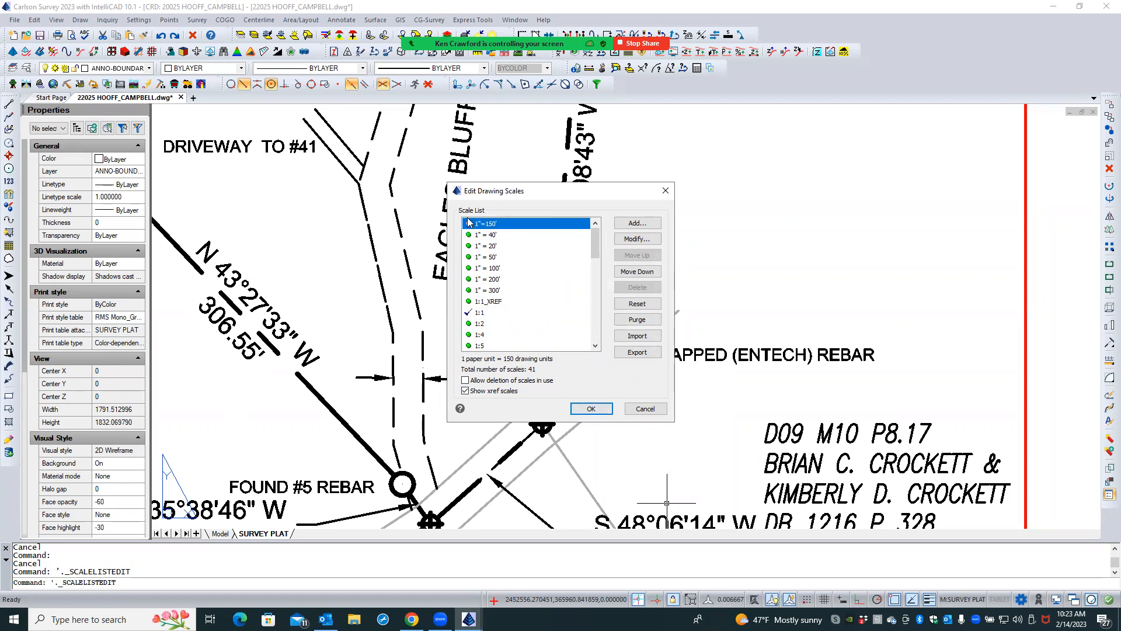
{"action": "left_click", "coordinate": [597, 410]}
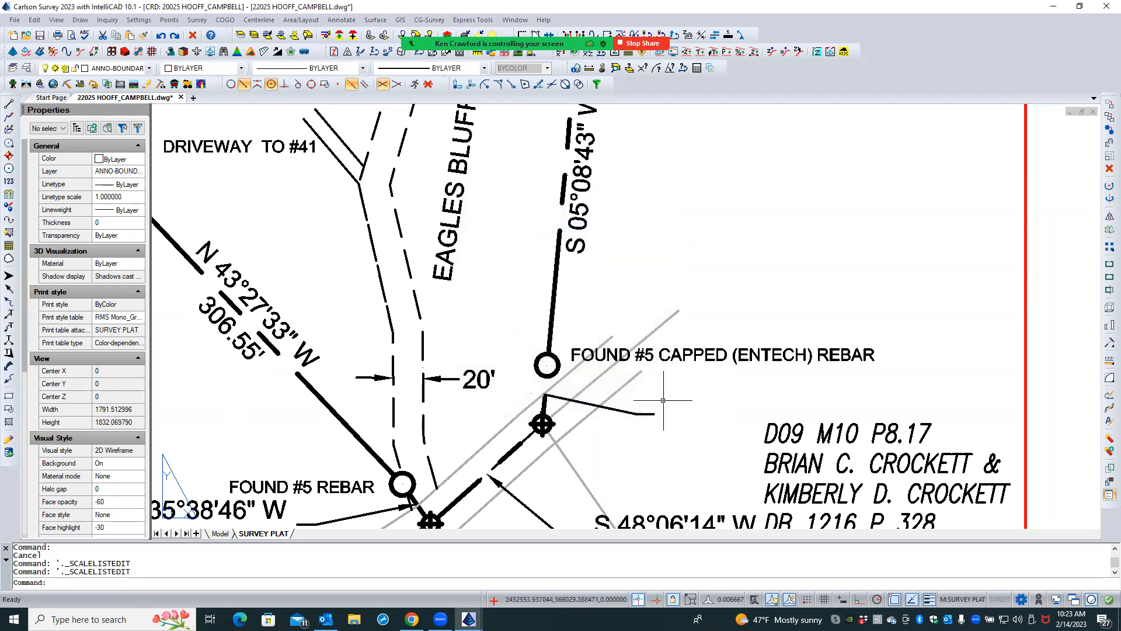
- Try to assign the 1"=150' annotation scale to the 39.25' text through its object properties
{"action": "left_click", "coordinate": [531, 392]}
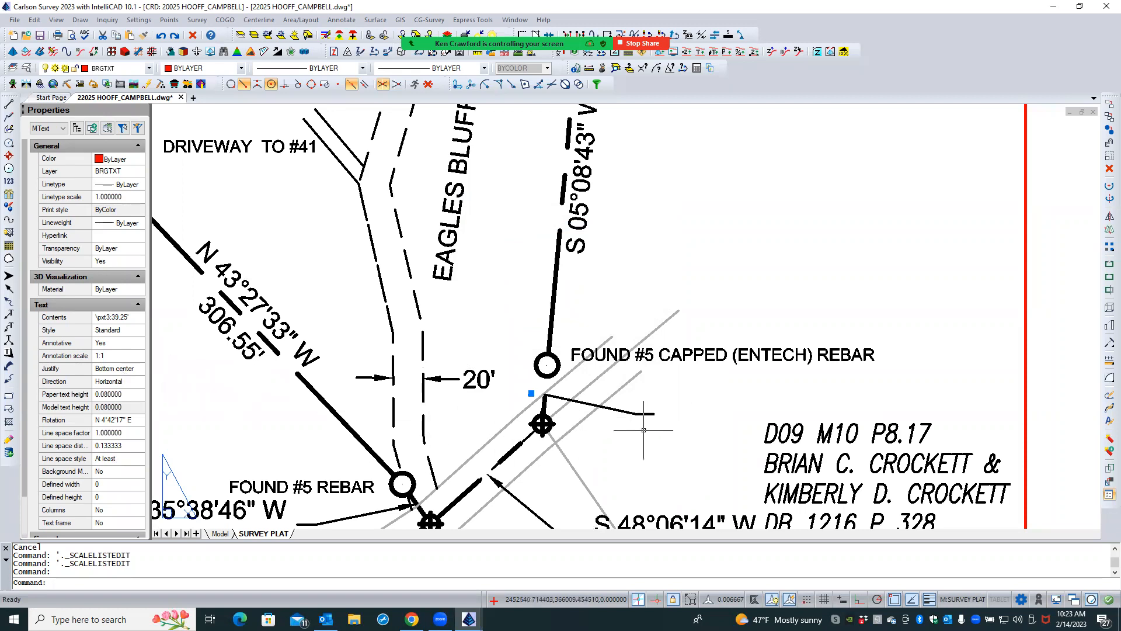
{"action": "left_click", "coordinate": [137, 358]}
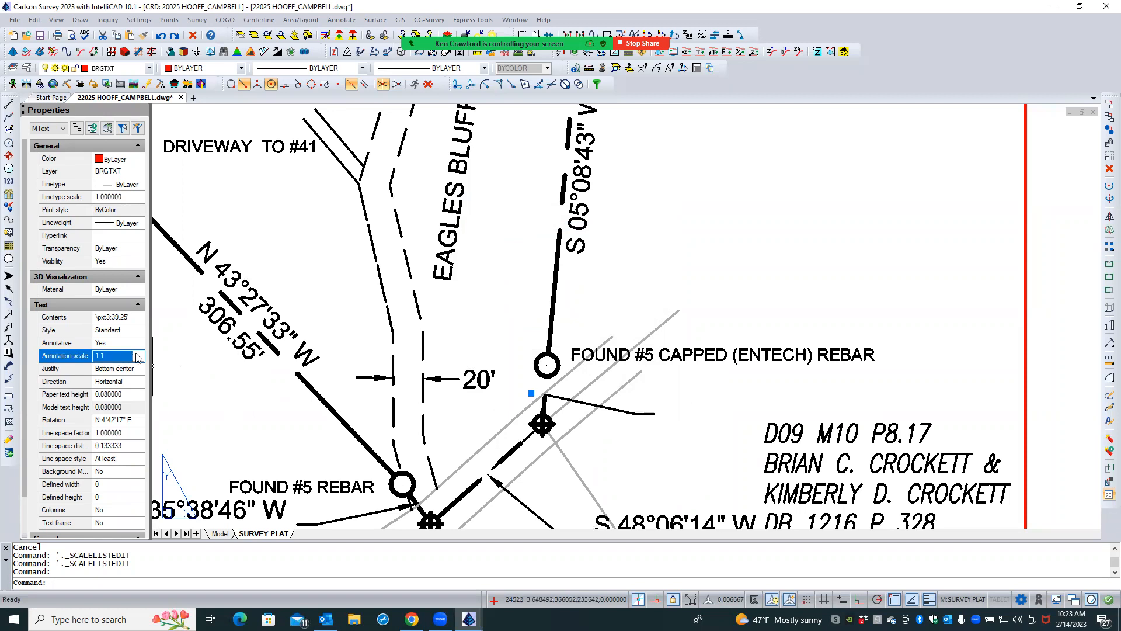
{"action": "left_click", "coordinate": [140, 356]}
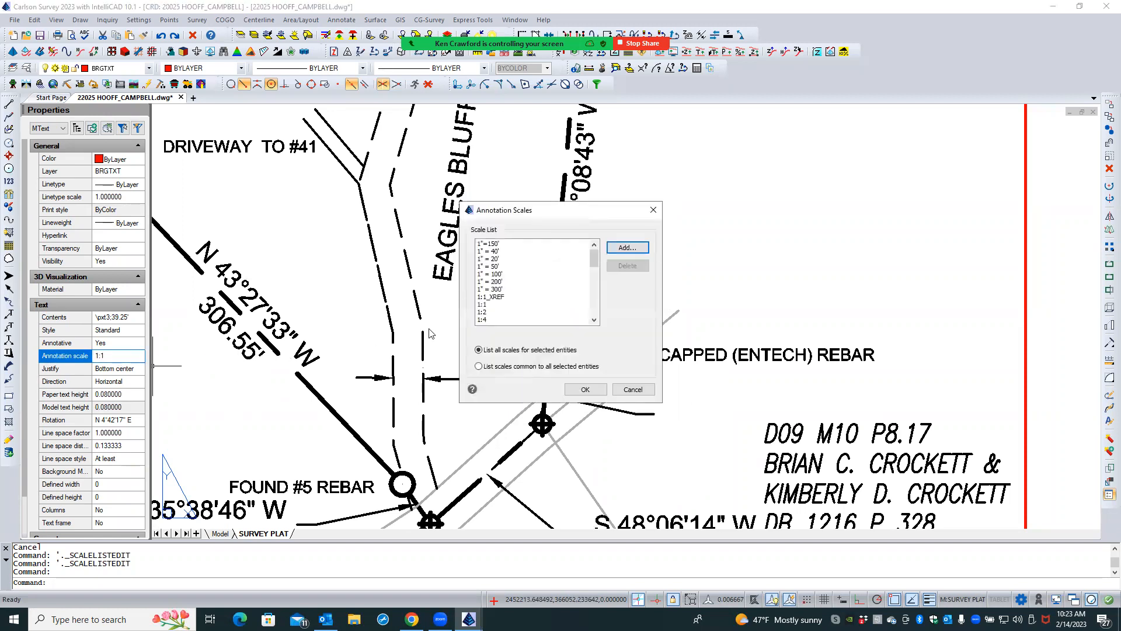
{"action": "left_click", "coordinate": [498, 244]}
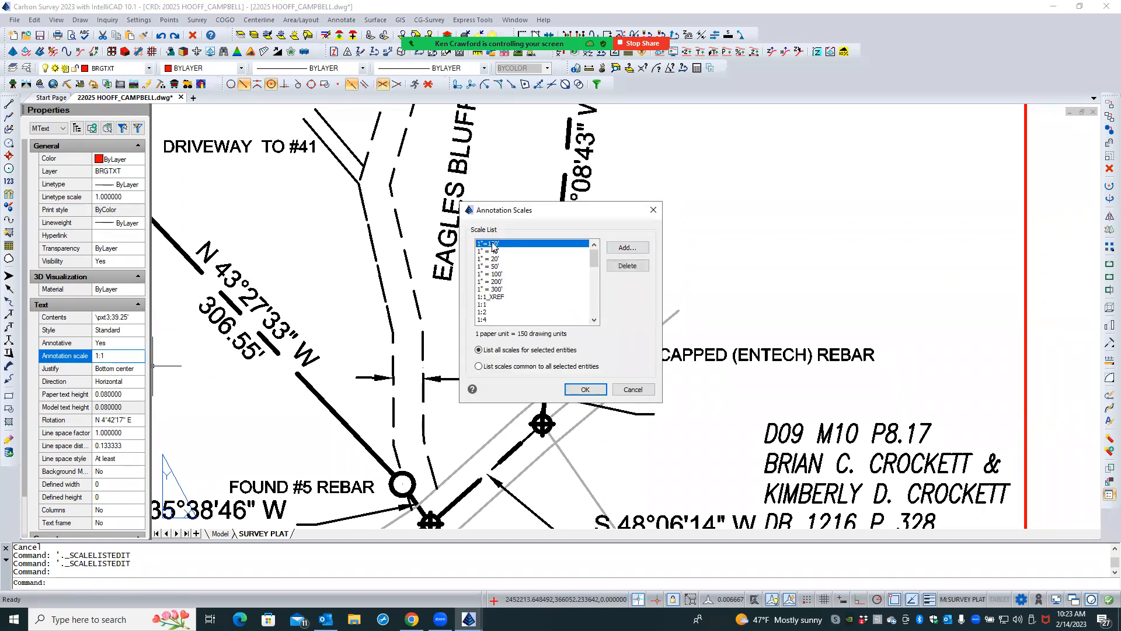
{"action": "left_click", "coordinate": [586, 389]}
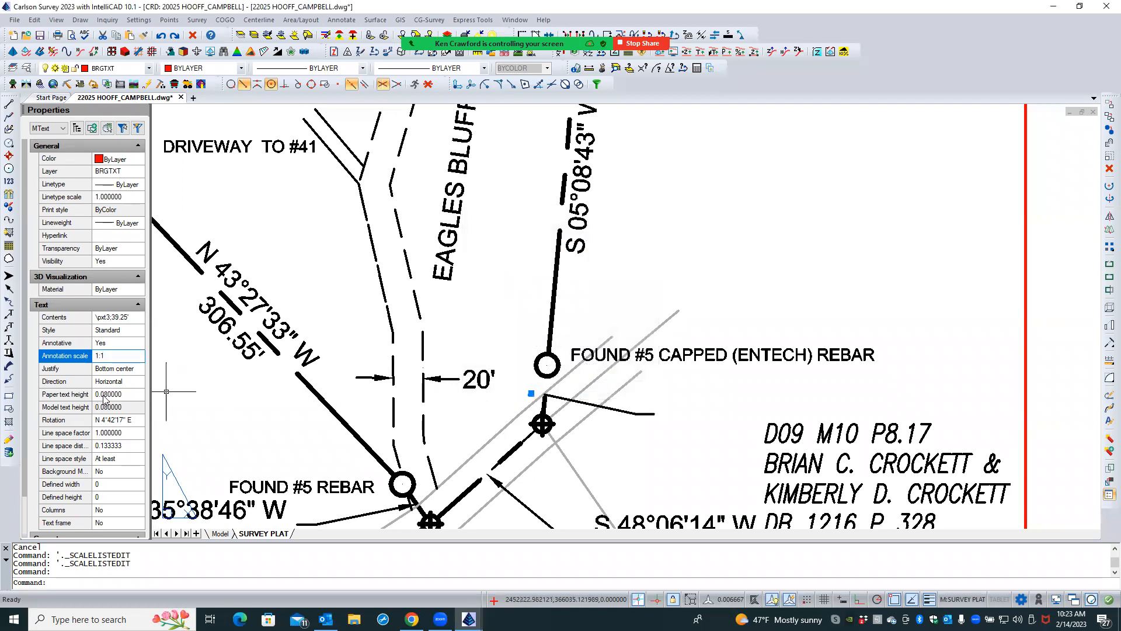
{"action": "left_click", "coordinate": [118, 357]}
{"action": "left_click", "coordinate": [136, 359]}
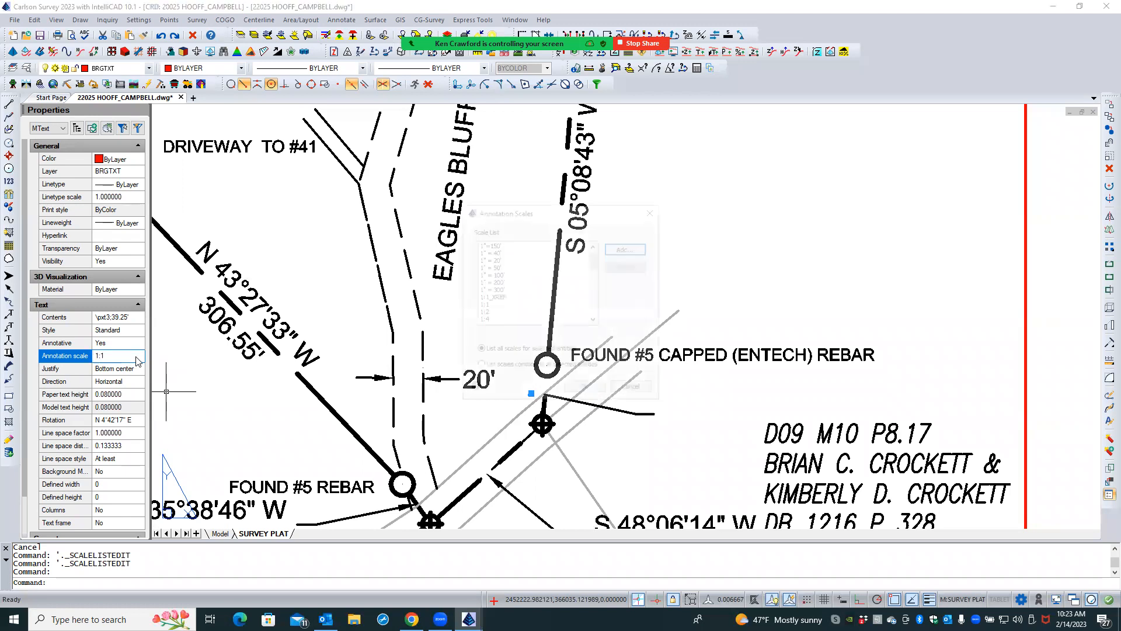
{"action": "left_click", "coordinate": [481, 246]}
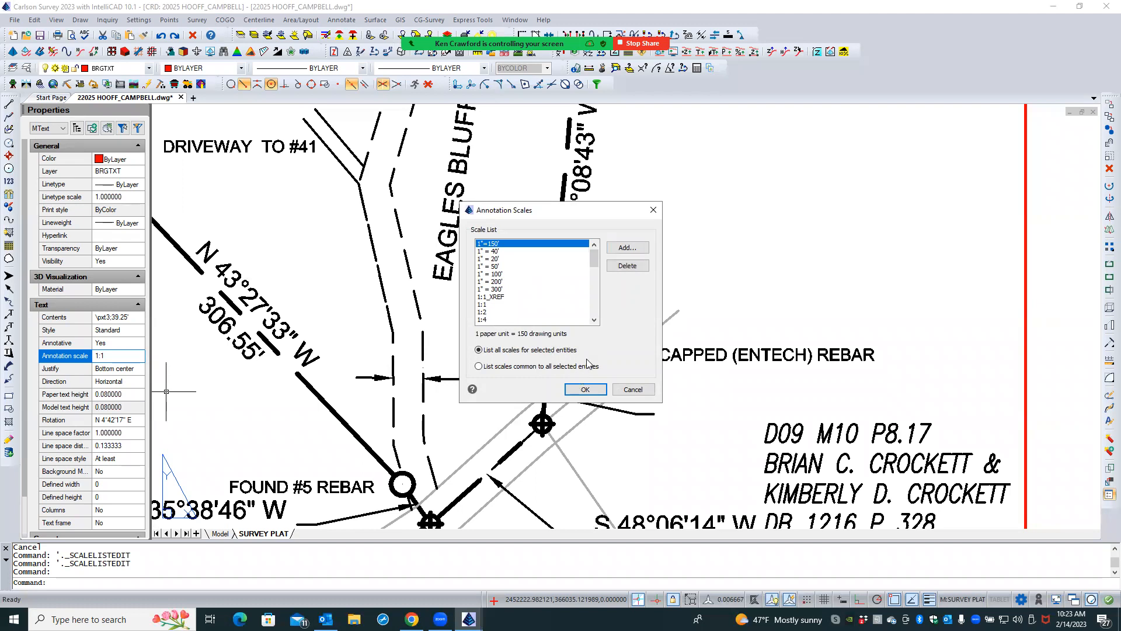
{"action": "left_click", "coordinate": [633, 389]}
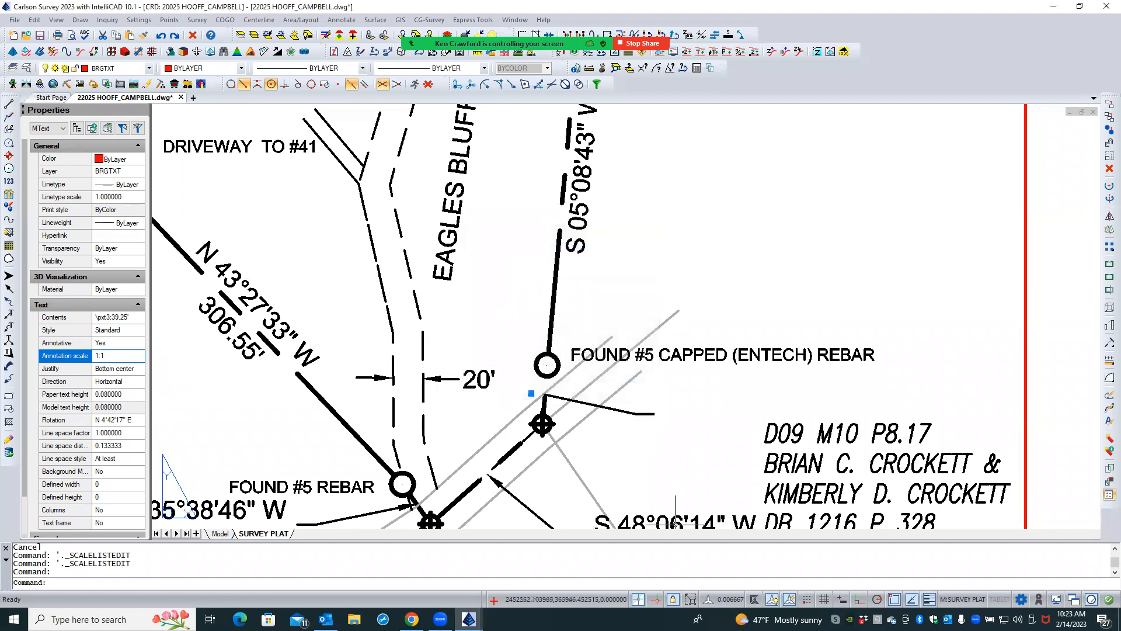
- Switch the SURVEY PLAT viewport's annotation scale to 1" = 40' and back to 1"=150'
{"action": "left_click", "coordinate": [726, 604]}
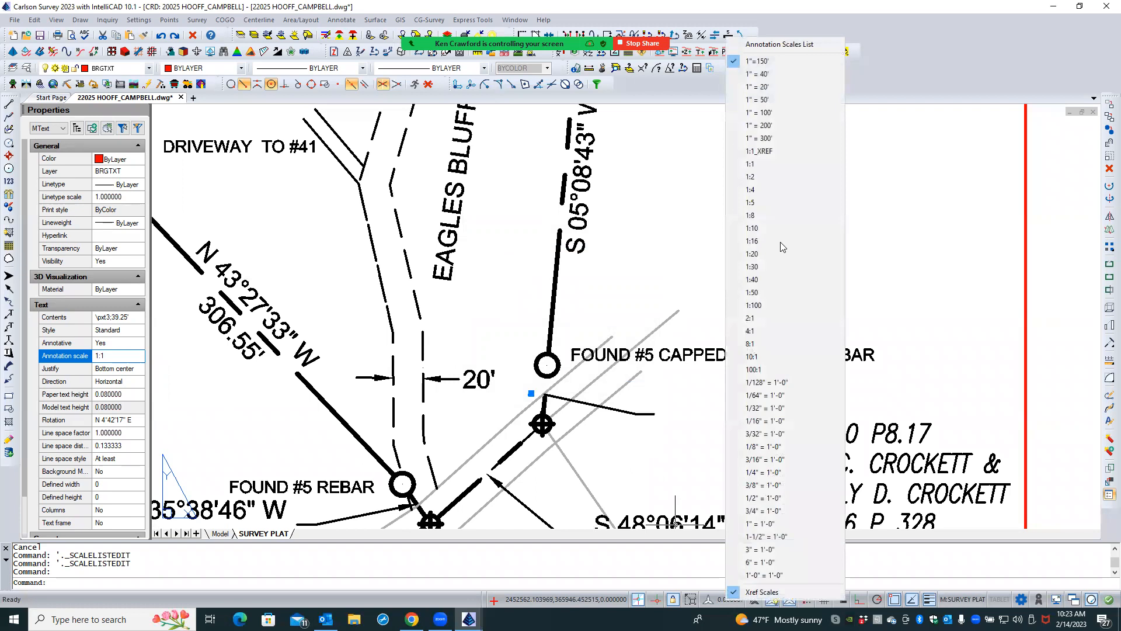
{"action": "left_click", "coordinate": [762, 73]}
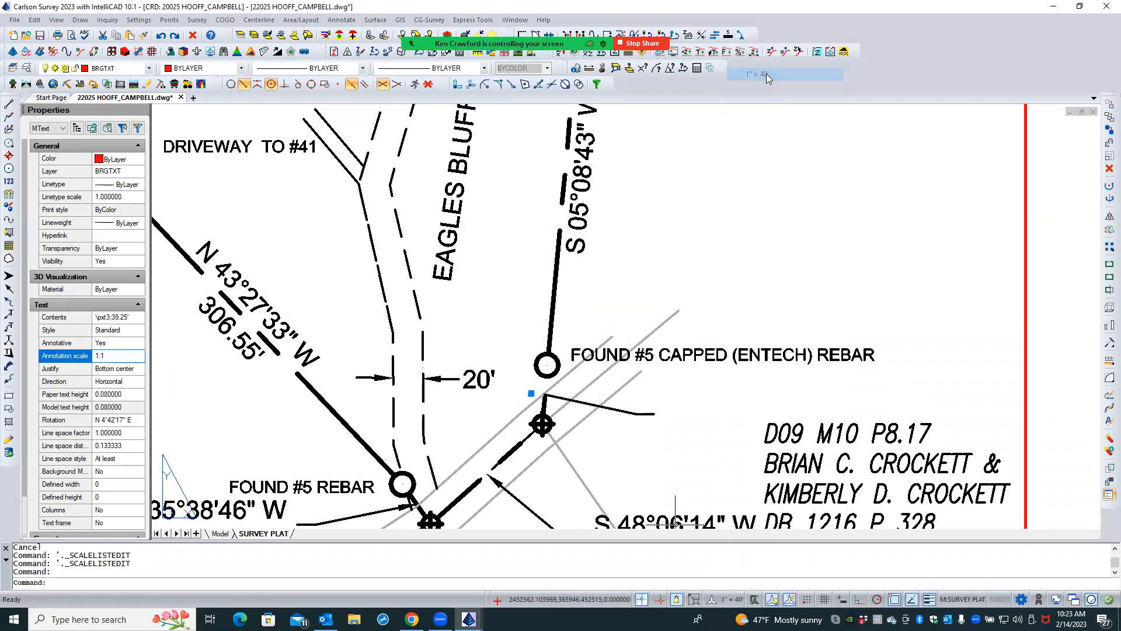
{"action": "left_click", "coordinate": [726, 602]}
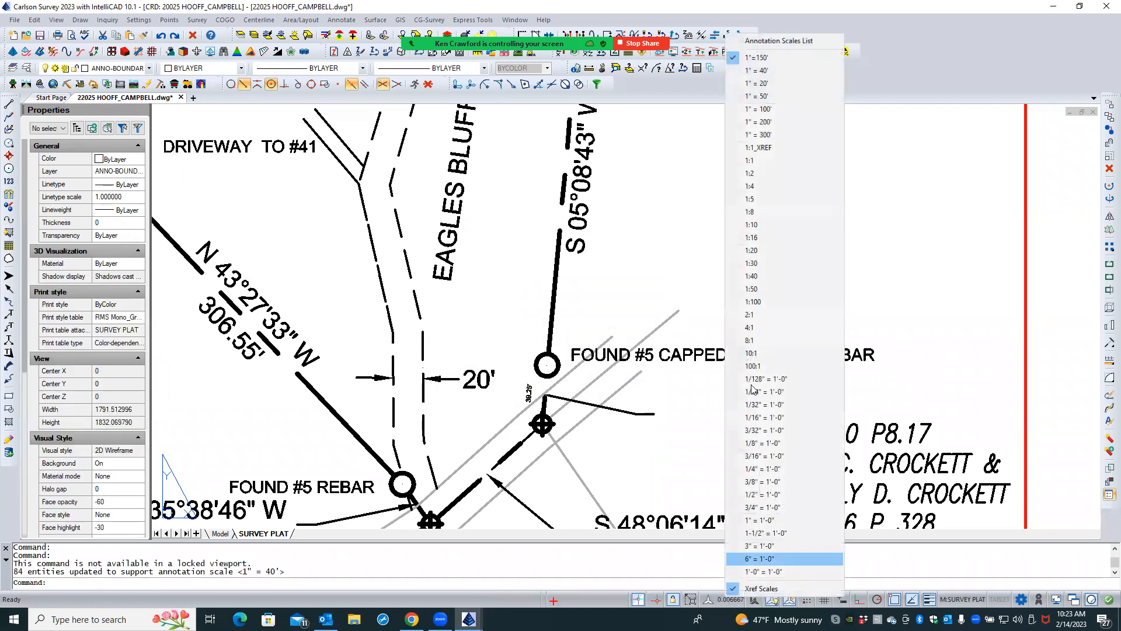
{"action": "left_click", "coordinate": [760, 59]}
{"action": "left_click", "coordinate": [729, 158]}
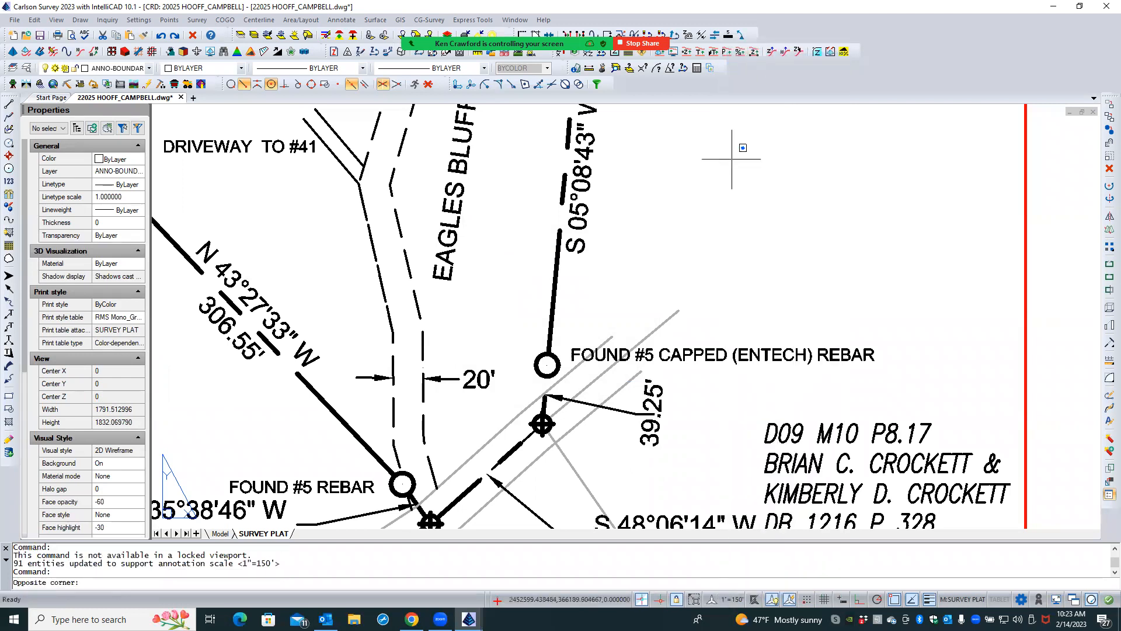
{"action": "left_click", "coordinate": [711, 269]}
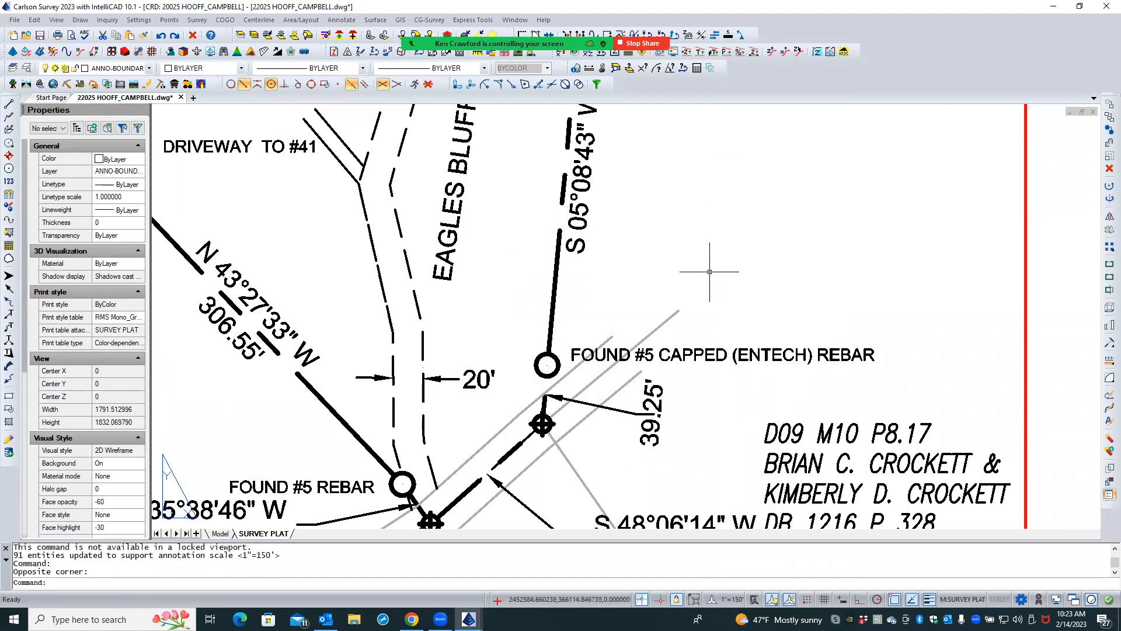
- Set the rotation of the 39.25' text to E so it reads horizontally
{"action": "left_click", "coordinate": [645, 425]}
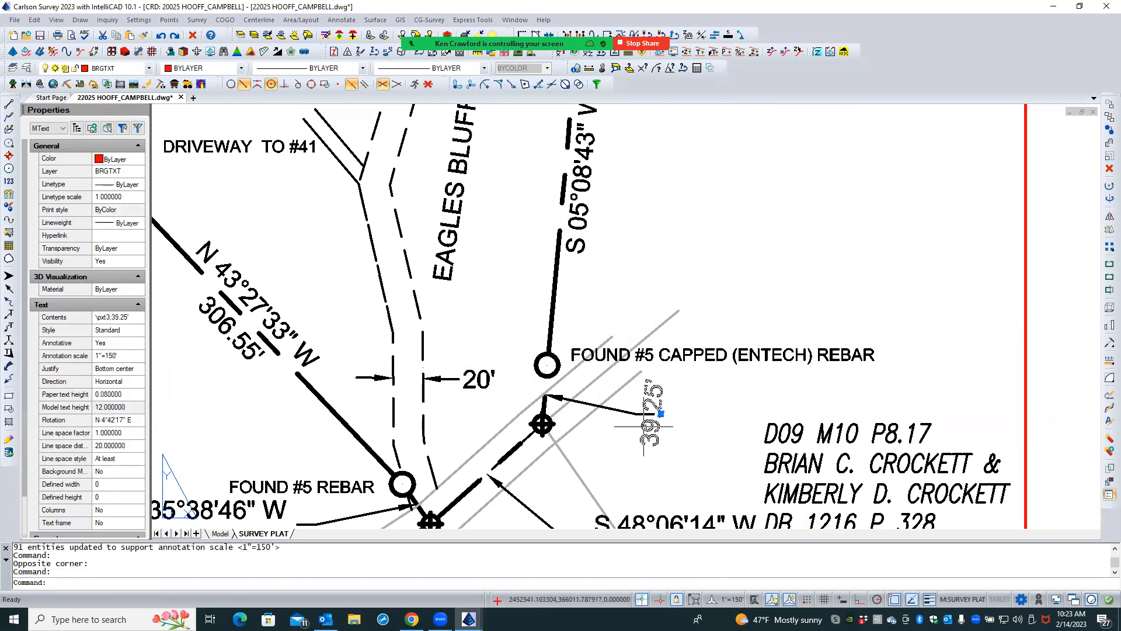
{"action": "left_click", "coordinate": [126, 421]}
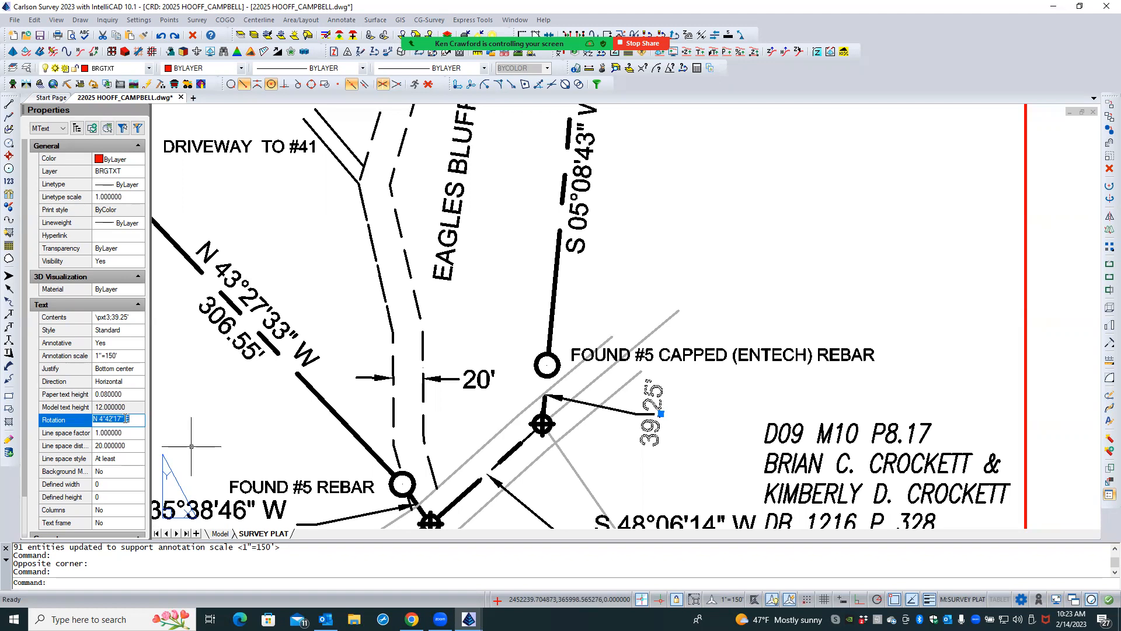
{"action": "key", "text": "Return"}
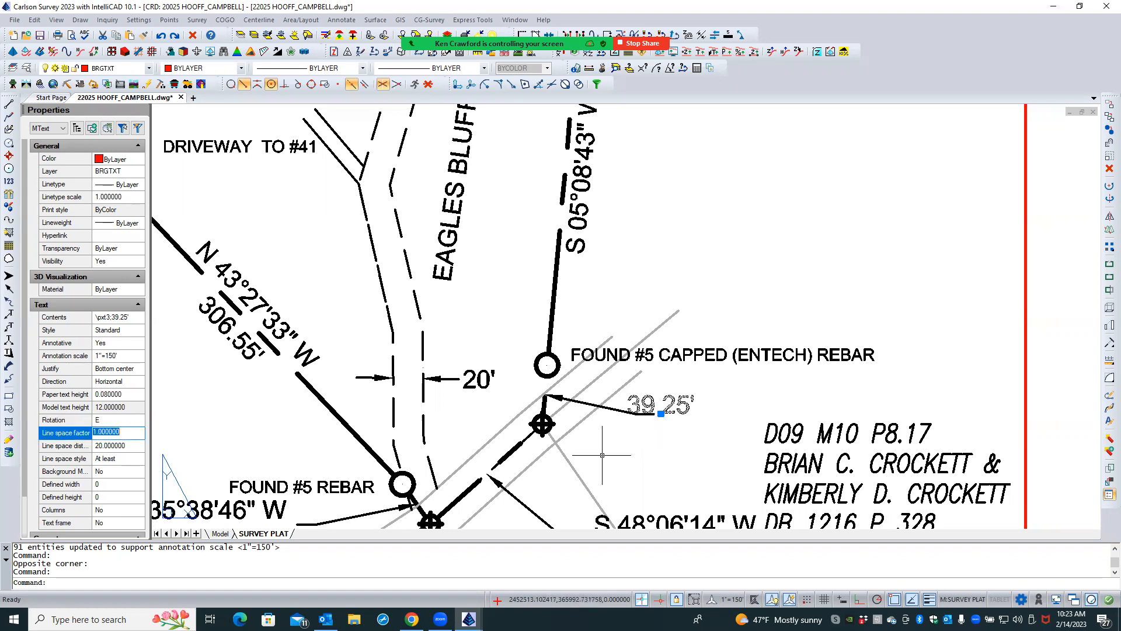
- Move the horizontal 39.25' text just beyond the outer end of its leader and deselect it
{"action": "left_click", "coordinate": [660, 414]}
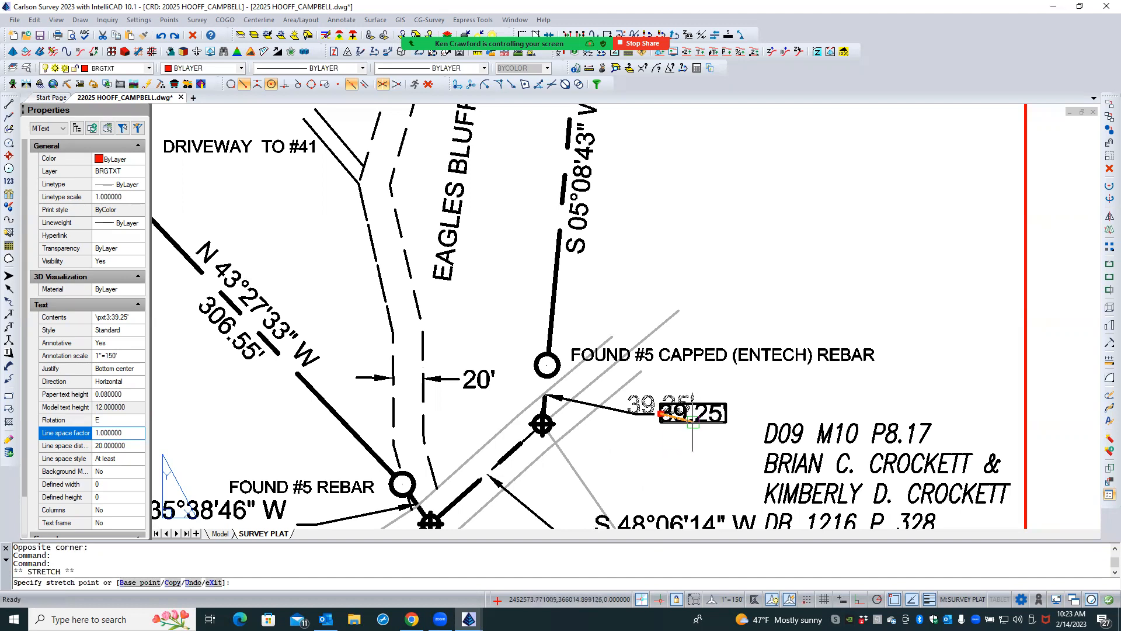
{"action": "left_click", "coordinate": [693, 422]}
{"action": "key", "text": "Escape"}
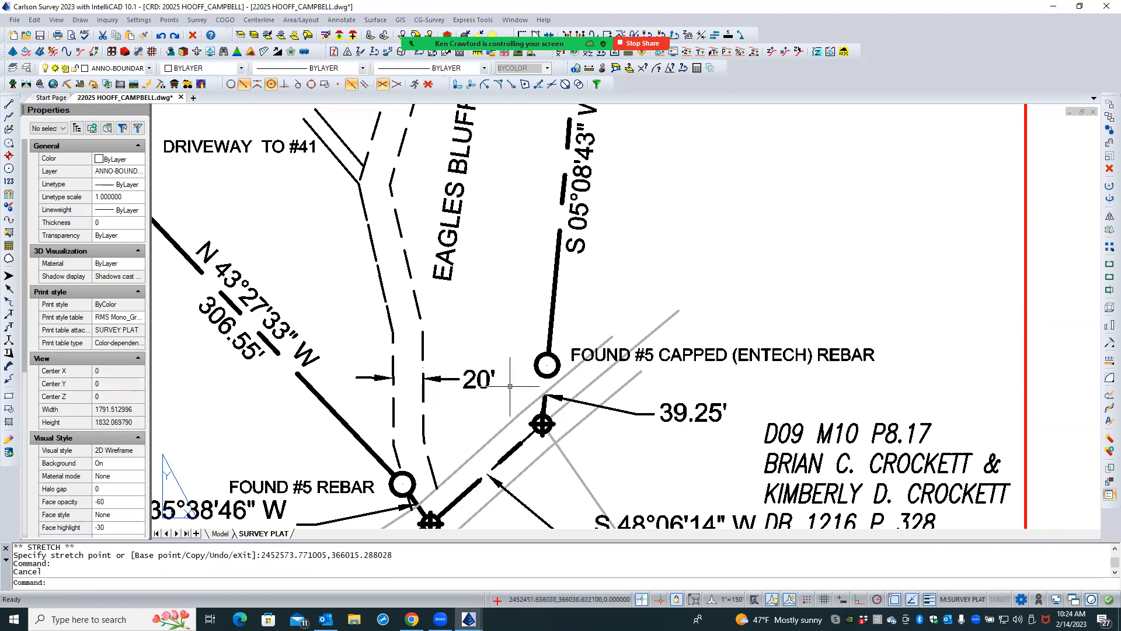
{"action": "scroll", "coordinate": [510, 386], "scroll_direction": "down", "scroll_amount": 4}
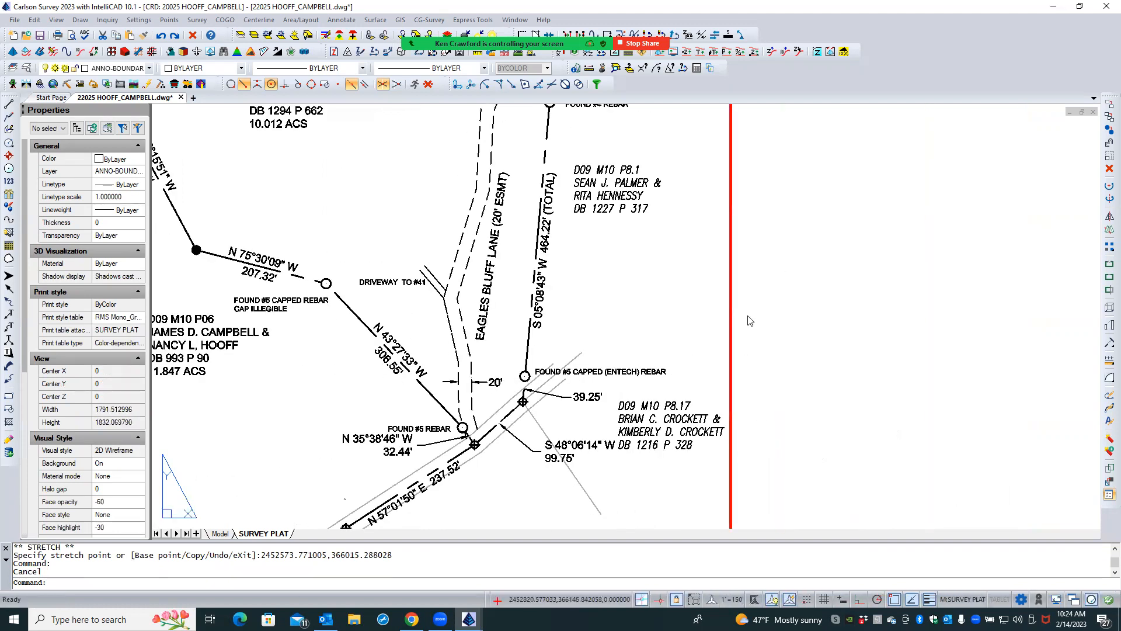
- Leave the viewport, examine the 39.25' label and its surroundings in model space, and return to the SURVEY PLAT layout
{"action": "double_click", "coordinate": [750, 321]}
{"action": "left_click", "coordinate": [220, 534]}
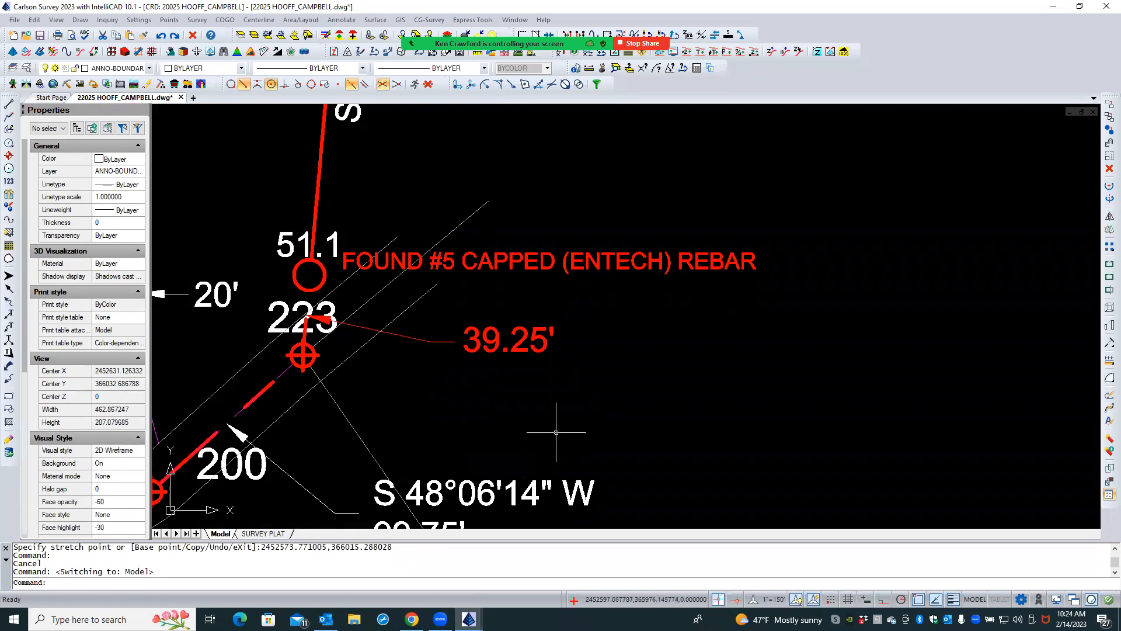
{"action": "scroll", "coordinate": [577, 411], "scroll_direction": "down", "scroll_amount": 4}
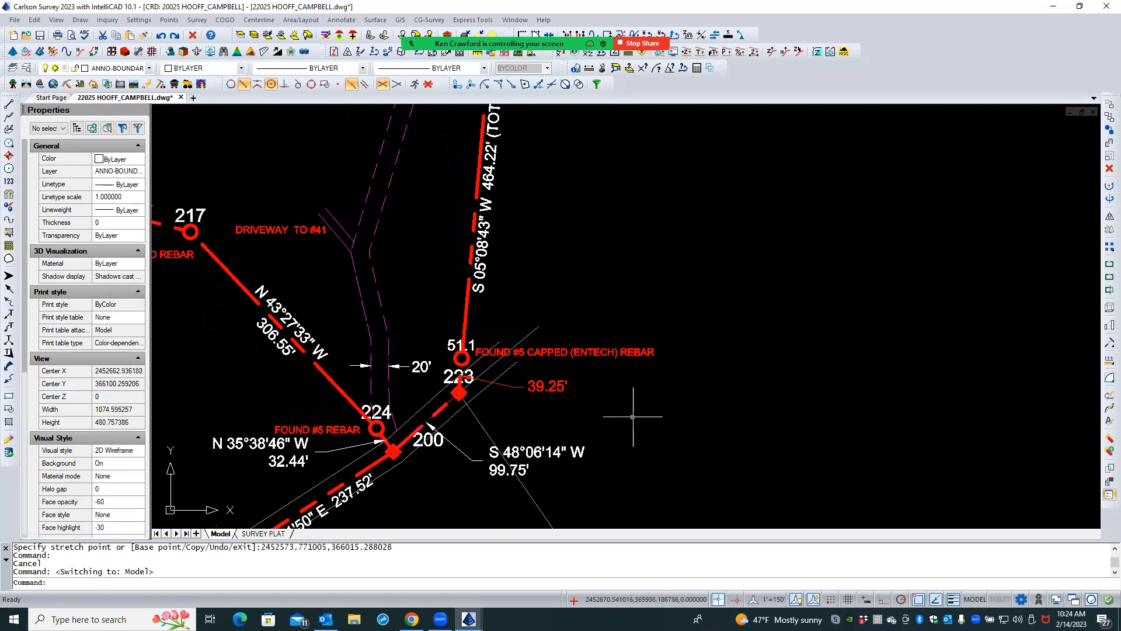
{"action": "scroll", "coordinate": [632, 416], "scroll_direction": "down", "scroll_amount": 2}
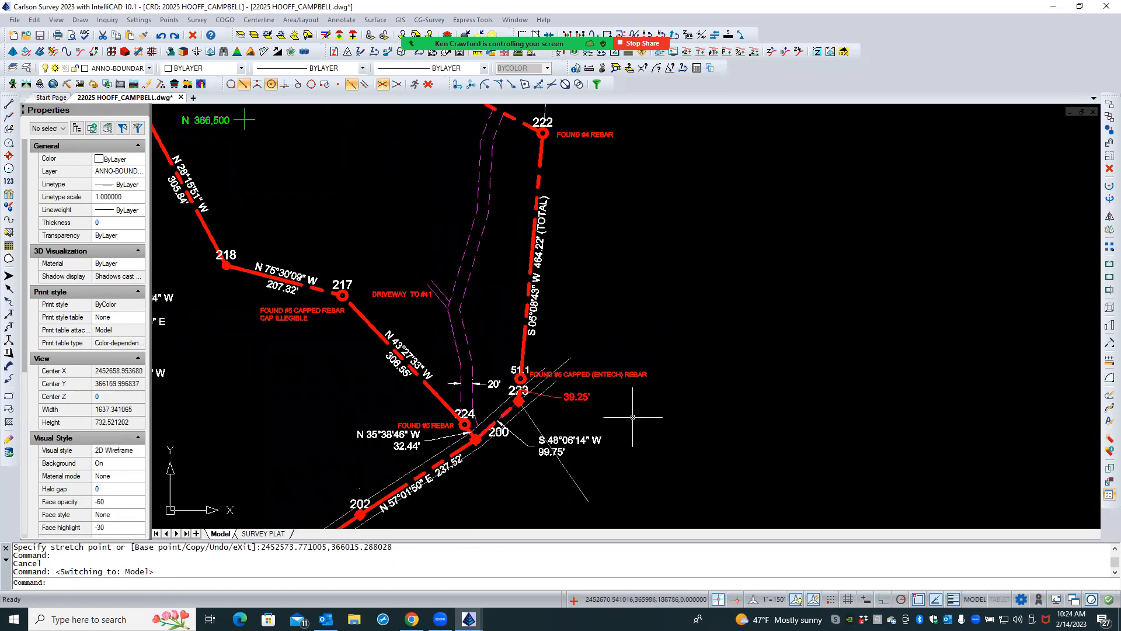
{"action": "left_click", "coordinate": [272, 533]}
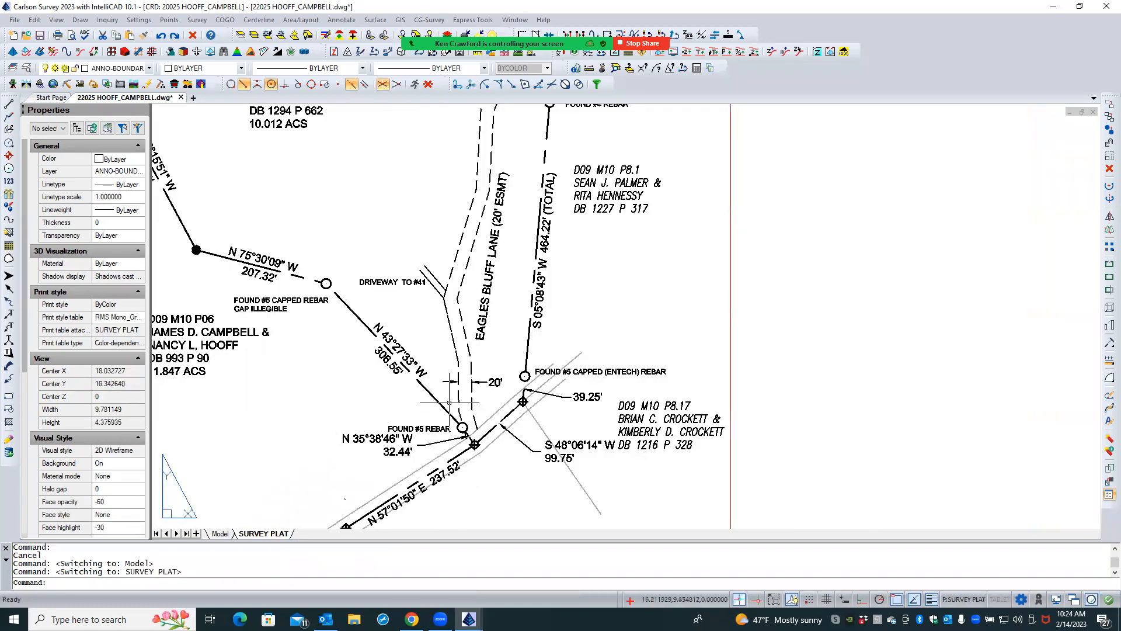
- Examine the whole SURVEY PLAT sheet and the labels around the 39.25' leader for crowding and consistent text size
{"action": "left_click", "coordinate": [872, 323]}
{"action": "left_click", "coordinate": [808, 317]}
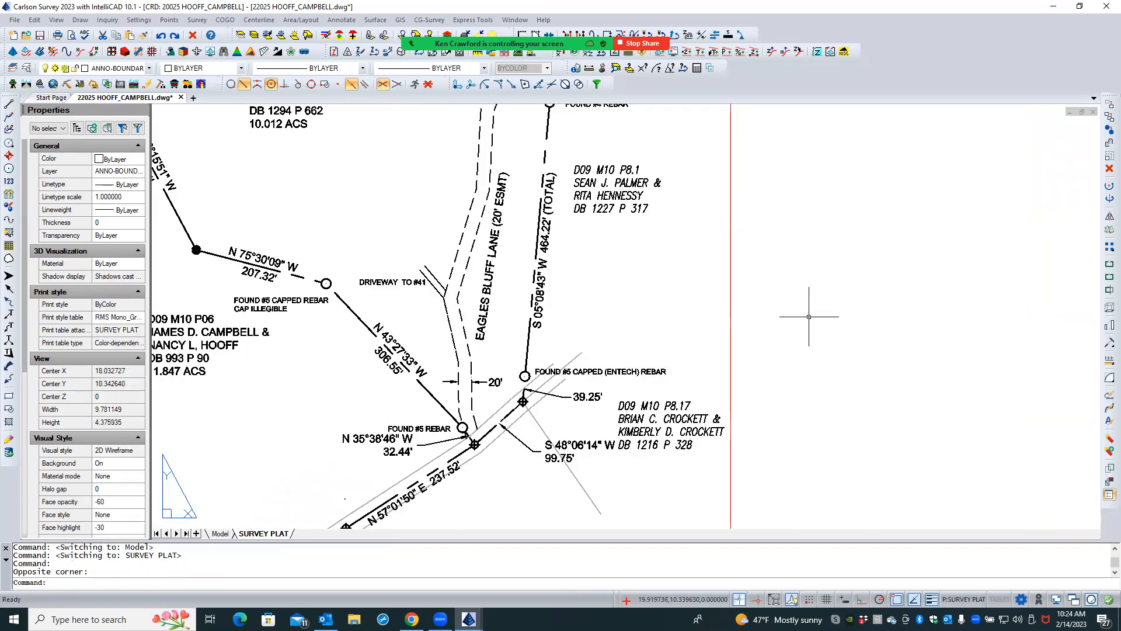
{"action": "middle_click", "coordinate": [811, 314]}
{"action": "middle_click", "coordinate": [811, 314]}
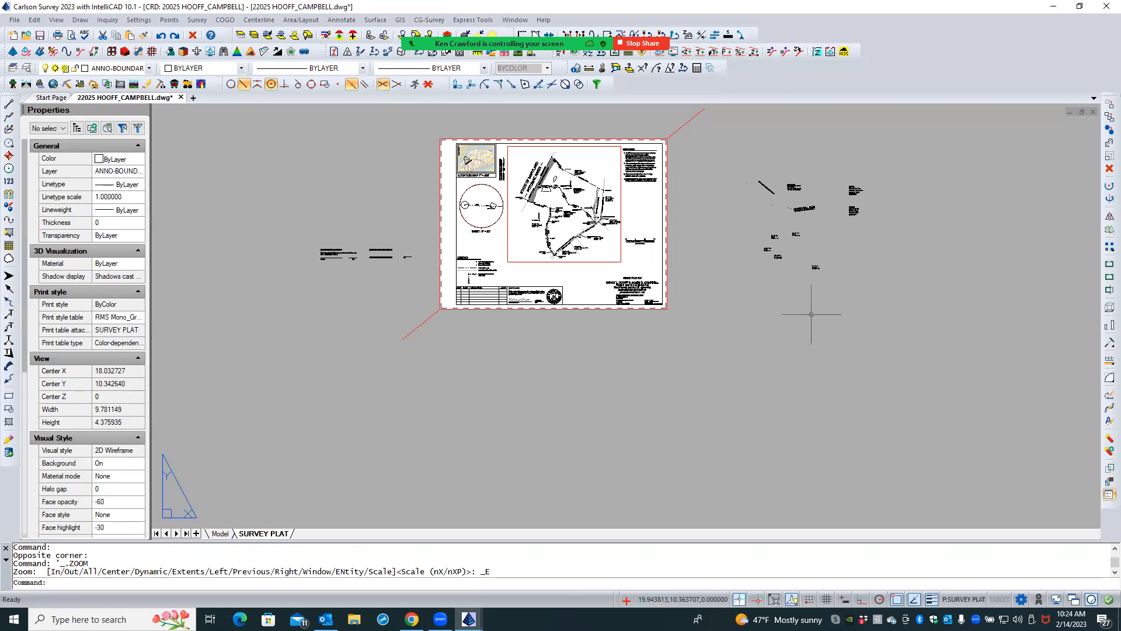
{"action": "scroll", "coordinate": [587, 174], "scroll_direction": "up", "scroll_amount": 5}
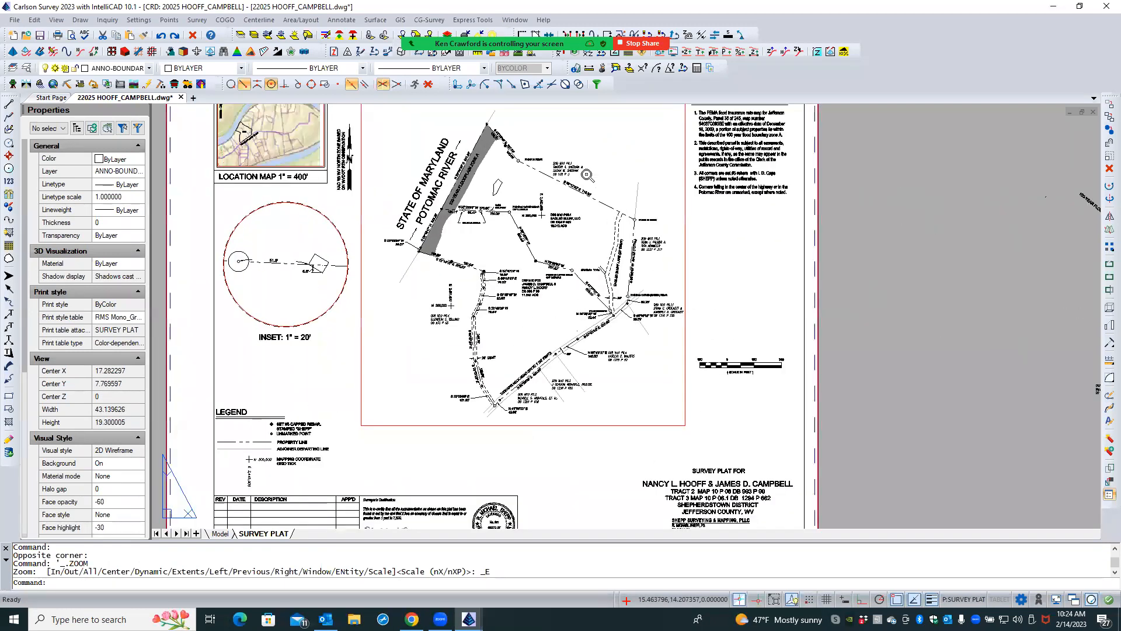
{"action": "scroll", "coordinate": [587, 175], "scroll_direction": "up", "scroll_amount": 2}
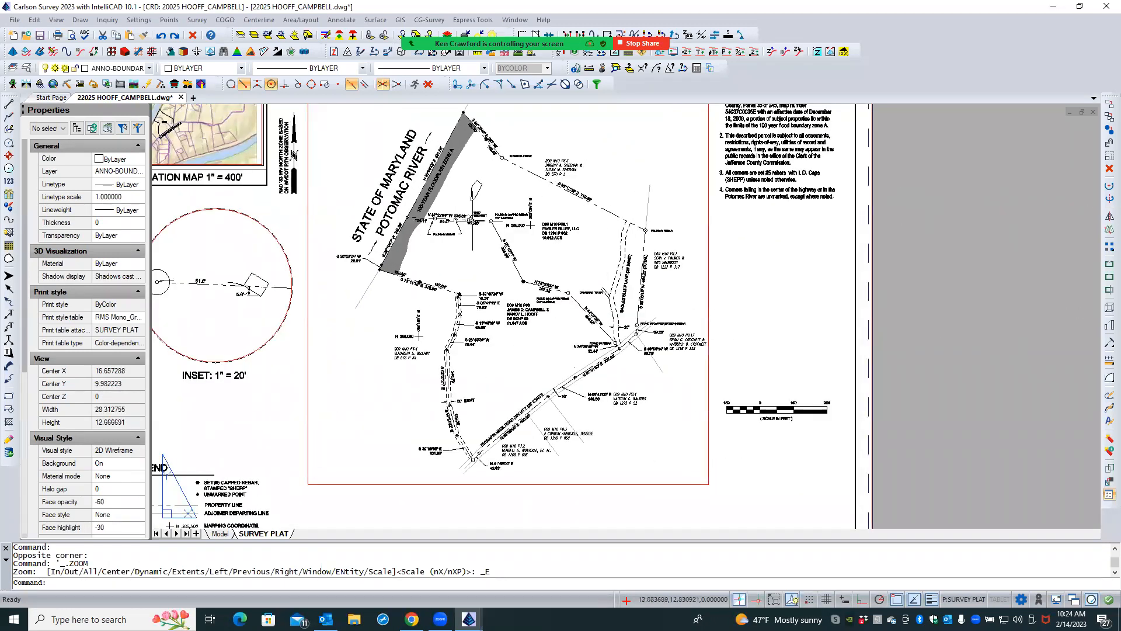
{"action": "scroll", "coordinate": [235, 264], "scroll_direction": "up", "scroll_amount": 2}
{"action": "scroll", "coordinate": [235, 299], "scroll_direction": "down", "scroll_amount": 1}
{"action": "scroll", "coordinate": [235, 320], "scroll_direction": "up", "scroll_amount": 1}
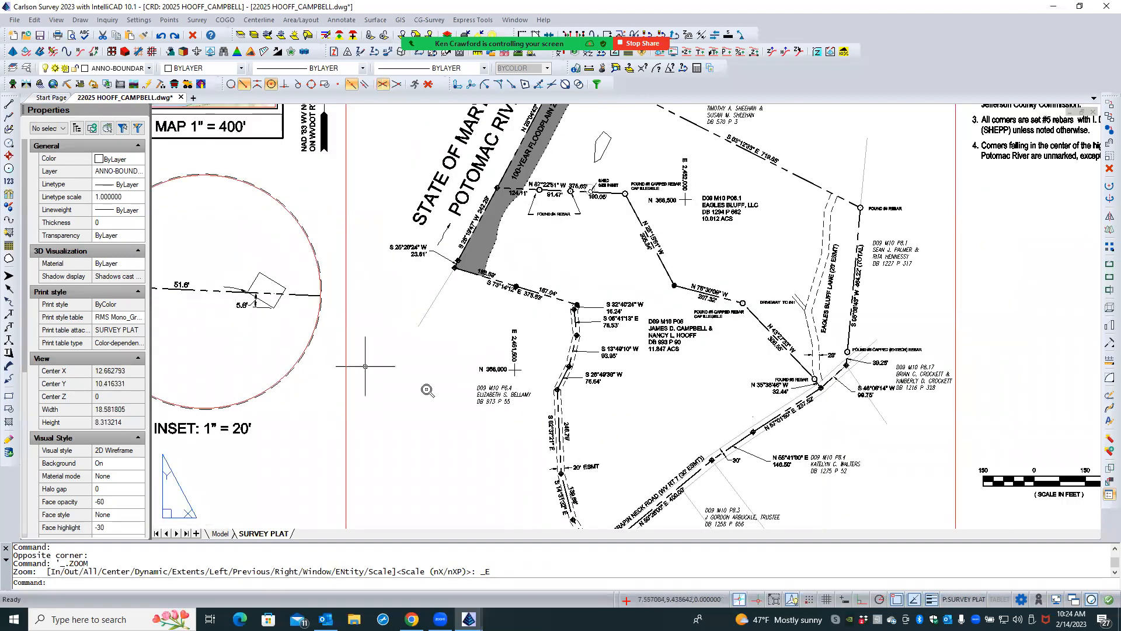
{"action": "scroll", "coordinate": [425, 389], "scroll_direction": "down", "scroll_amount": 2}
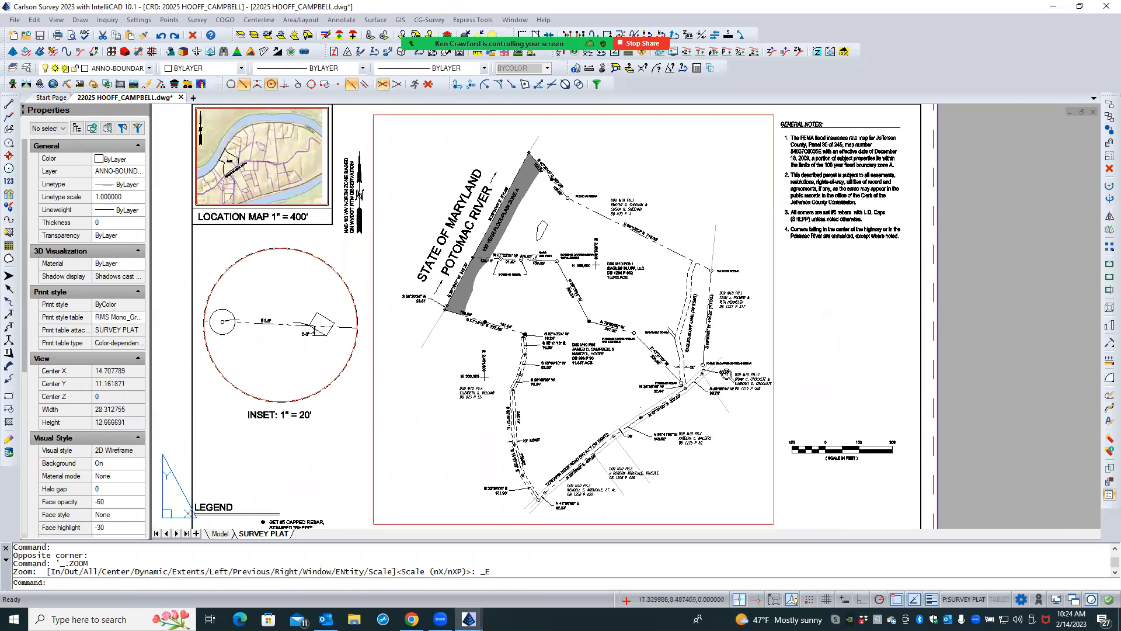
{"action": "scroll", "coordinate": [726, 374], "scroll_direction": "up", "scroll_amount": 4}
{"action": "scroll", "coordinate": [726, 374], "scroll_direction": "up", "scroll_amount": 2}
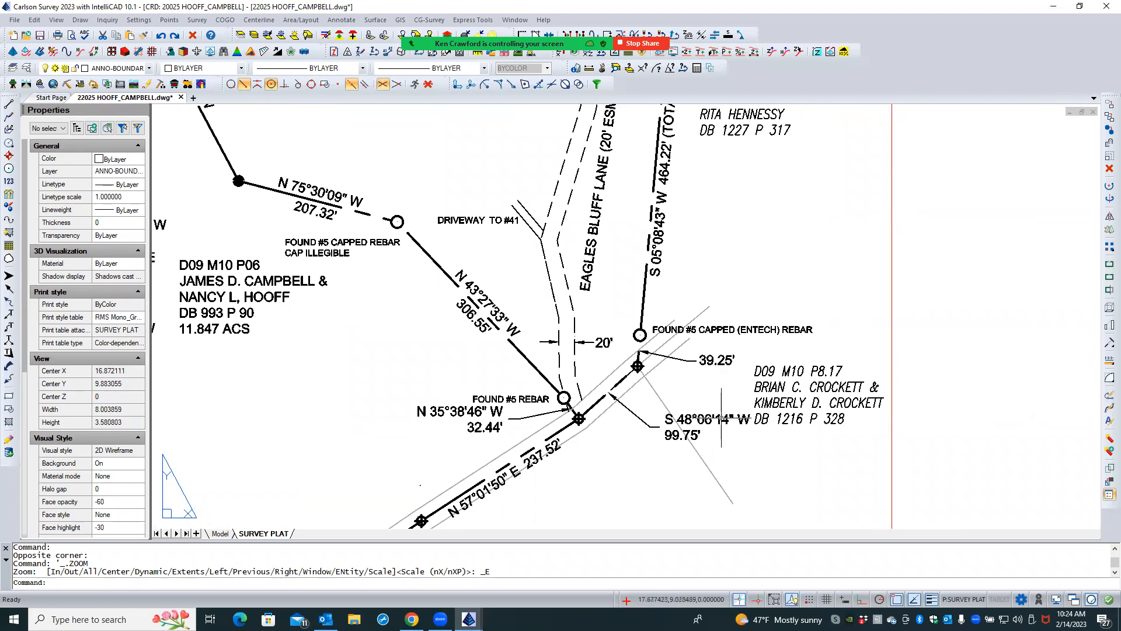
{"action": "scroll", "coordinate": [723, 429], "scroll_direction": "up", "scroll_amount": 2}
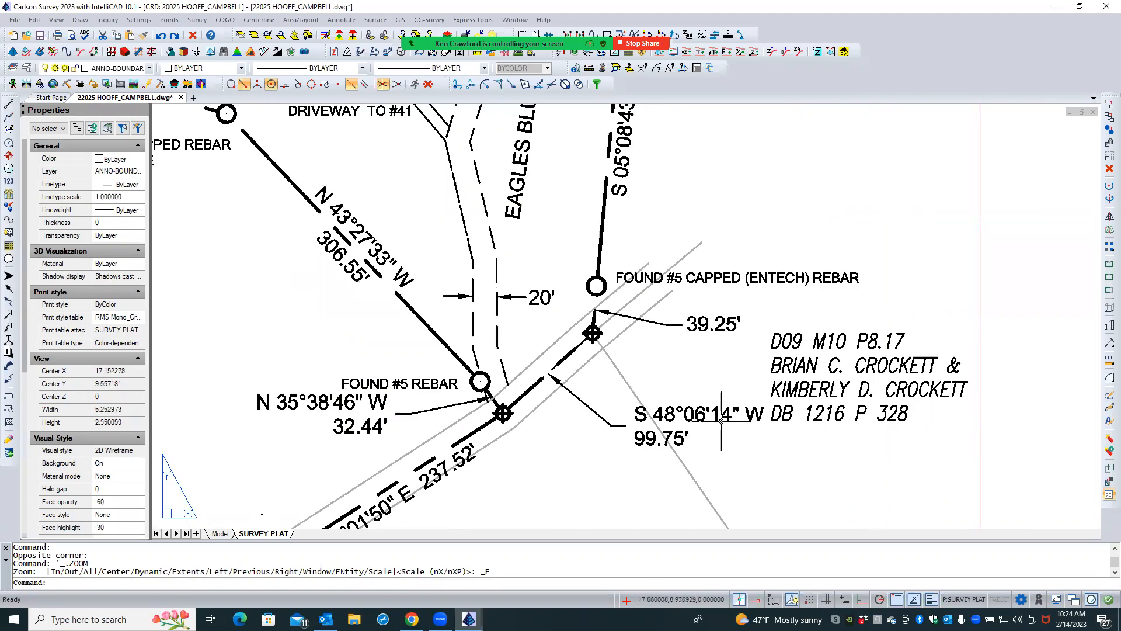
{"action": "left_click", "coordinate": [725, 414]}
{"action": "key", "text": "Escape"}
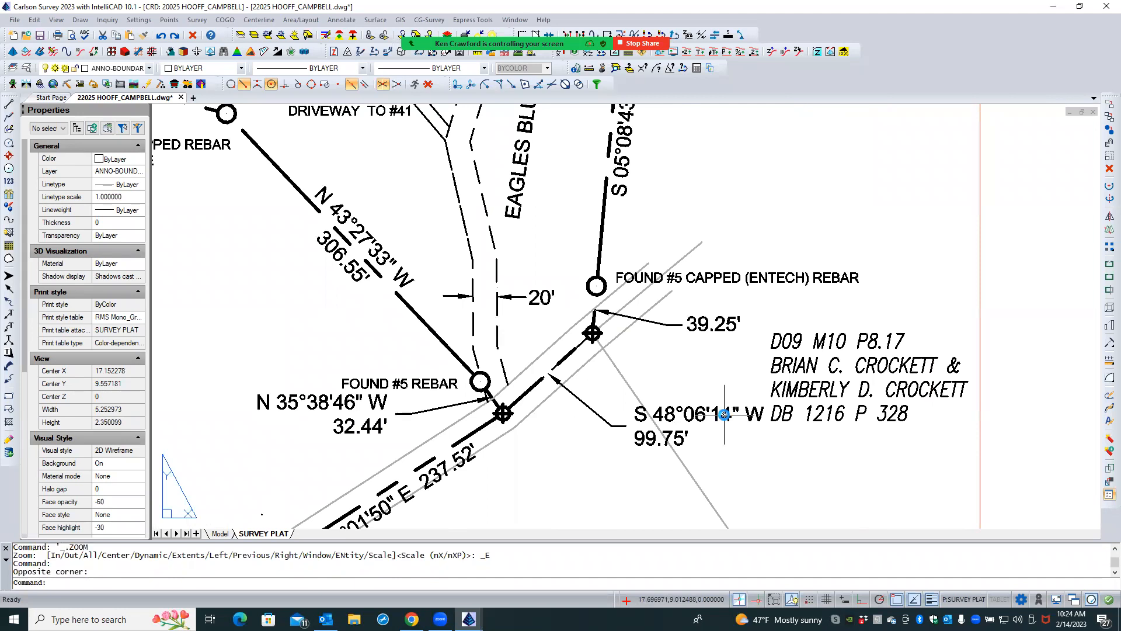
{"action": "left_click", "coordinate": [725, 413]}
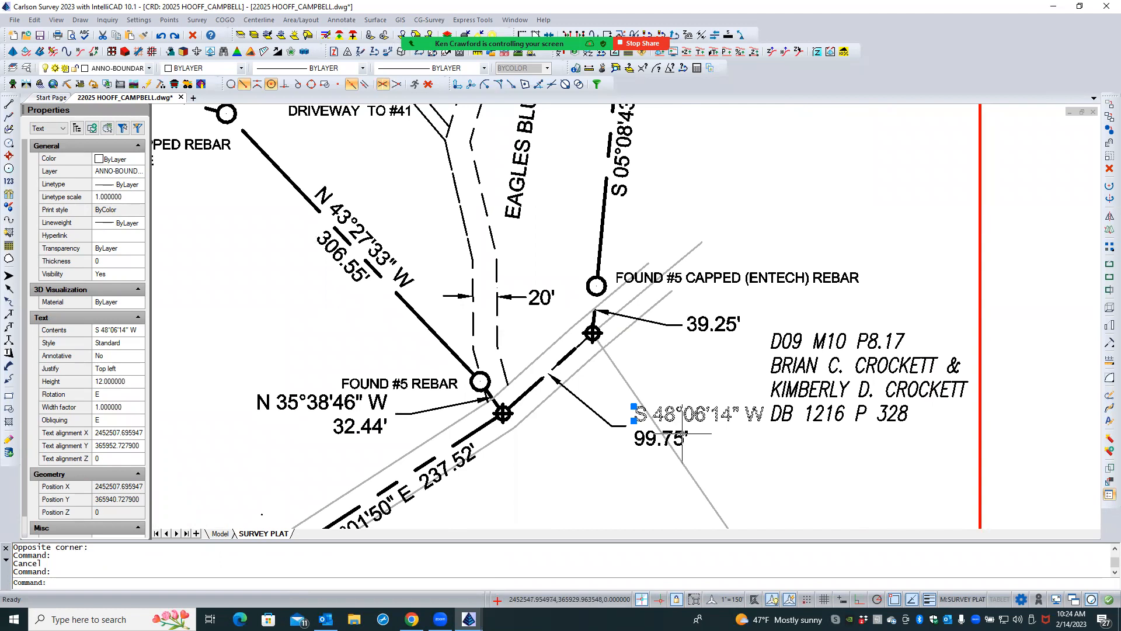
{"action": "key", "text": "Escape"}
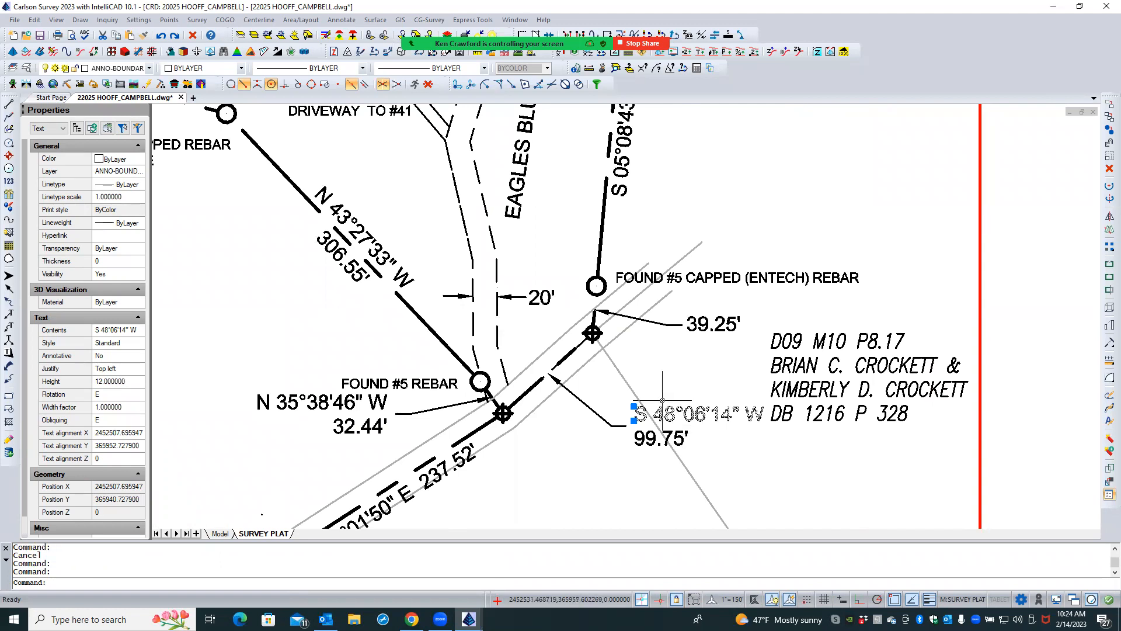
{"action": "key", "text": "Escape"}
- Return to paper space and move the D09 M10 P8.17 adjoiner label slightly up and right, clear of the S 48°06'14" W bearing
{"action": "left_click", "coordinate": [794, 382]}
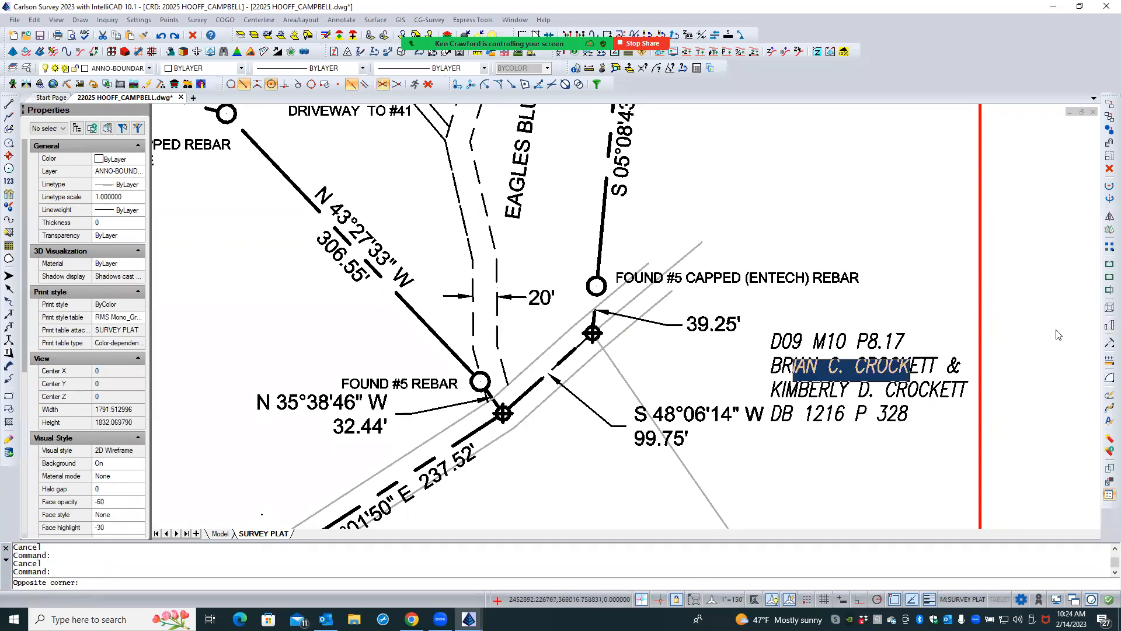
{"action": "double_click", "coordinate": [1036, 339]}
{"action": "key", "text": "Escape"}
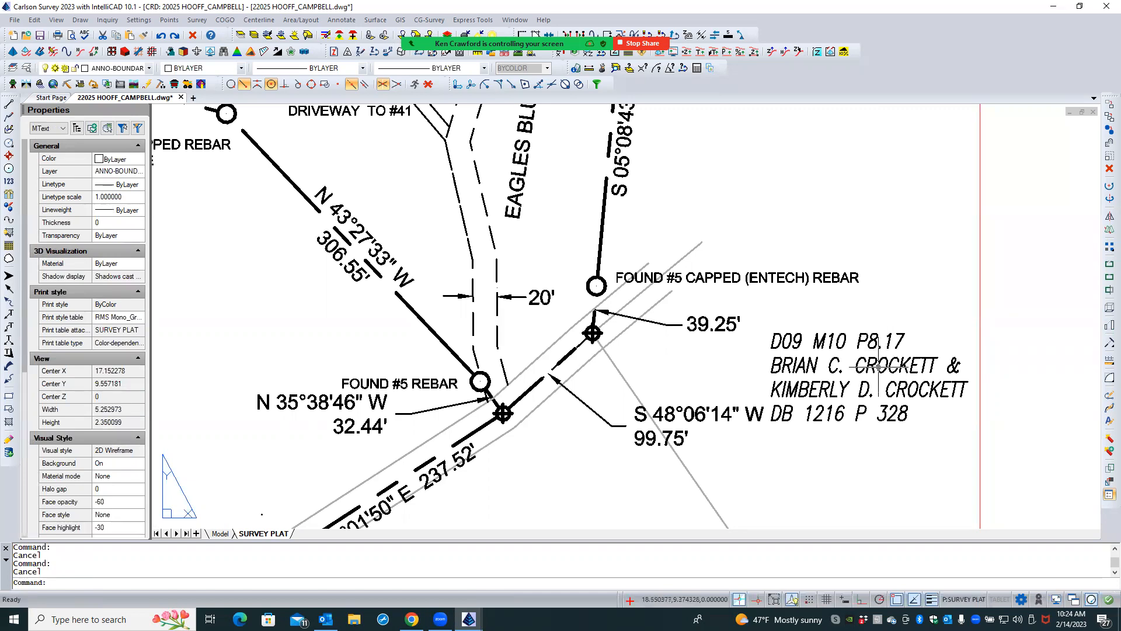
{"action": "left_click", "coordinate": [878, 365]}
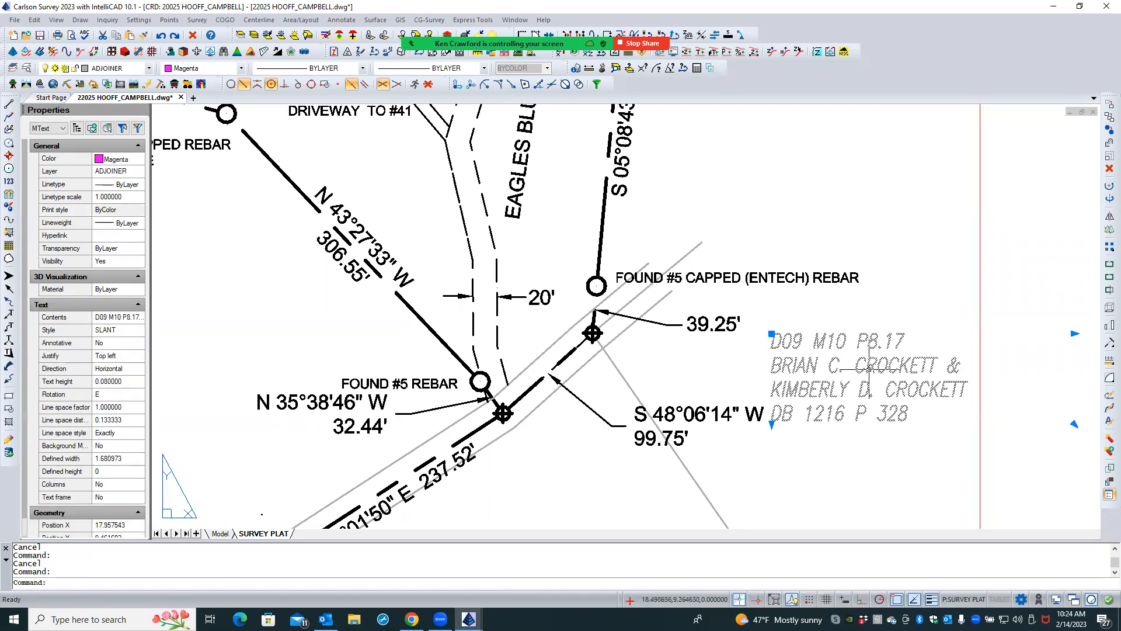
{"action": "left_click", "coordinate": [771, 334]}
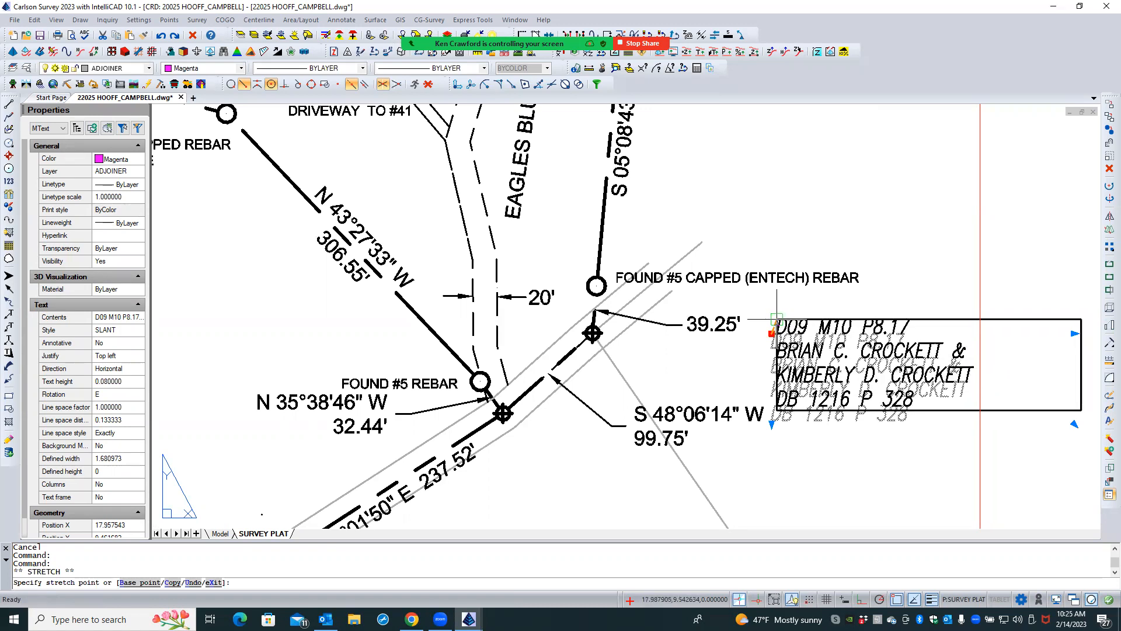
{"action": "left_click", "coordinate": [776, 318]}
{"action": "key", "text": "Escape"}
{"action": "key", "text": "Escape"}
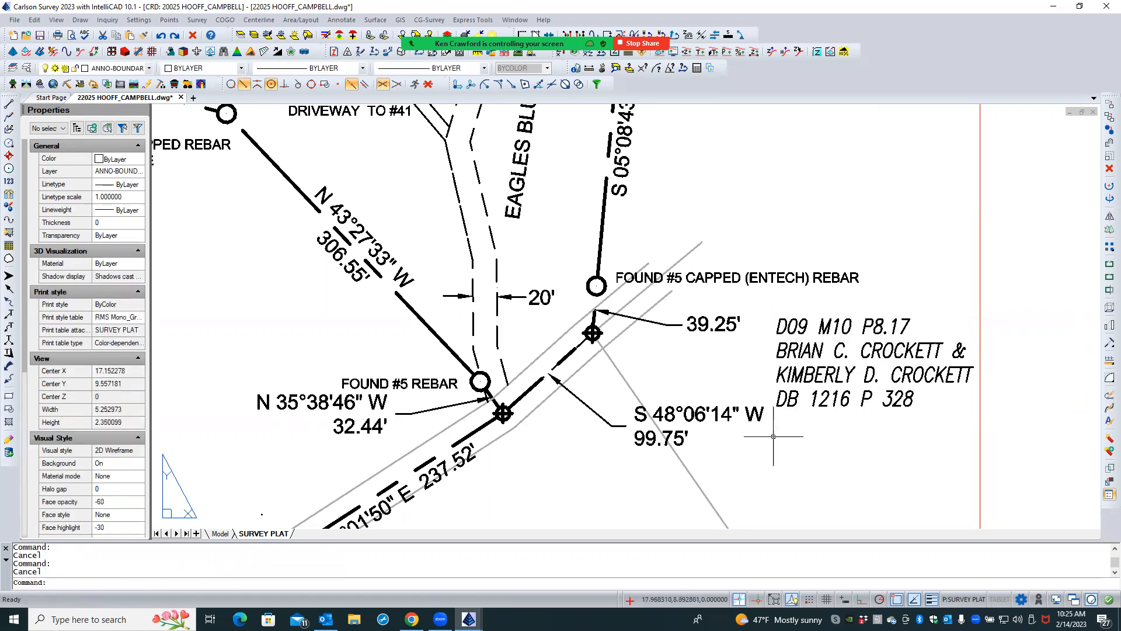
- Activate the plat viewport's model space around the 39.25' leader
{"action": "scroll", "coordinate": [665, 338], "scroll_direction": "up", "scroll_amount": 3}
{"action": "left_click", "coordinate": [652, 310]}
{"action": "double_click", "coordinate": [662, 321]}
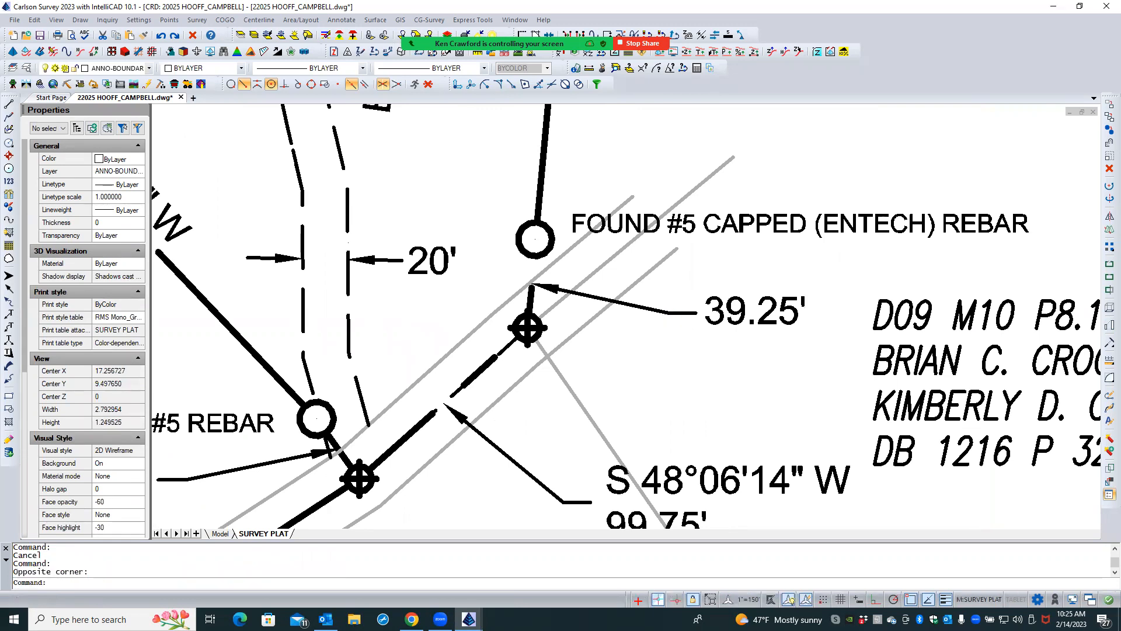
{"action": "left_click", "coordinate": [669, 312]}
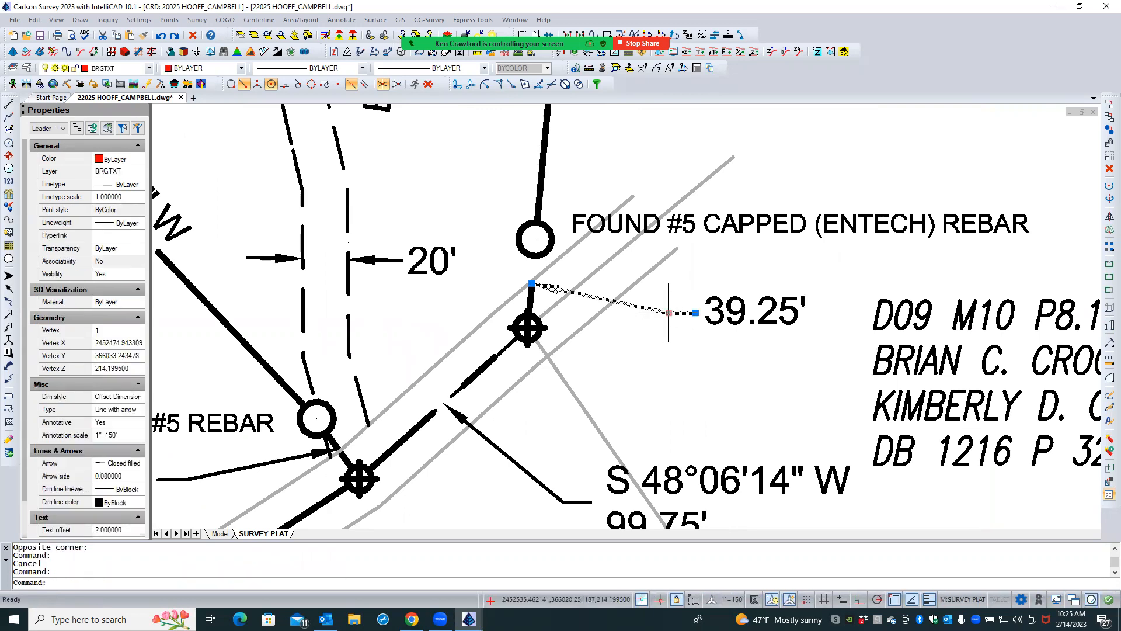
{"action": "left_click", "coordinate": [668, 313]}
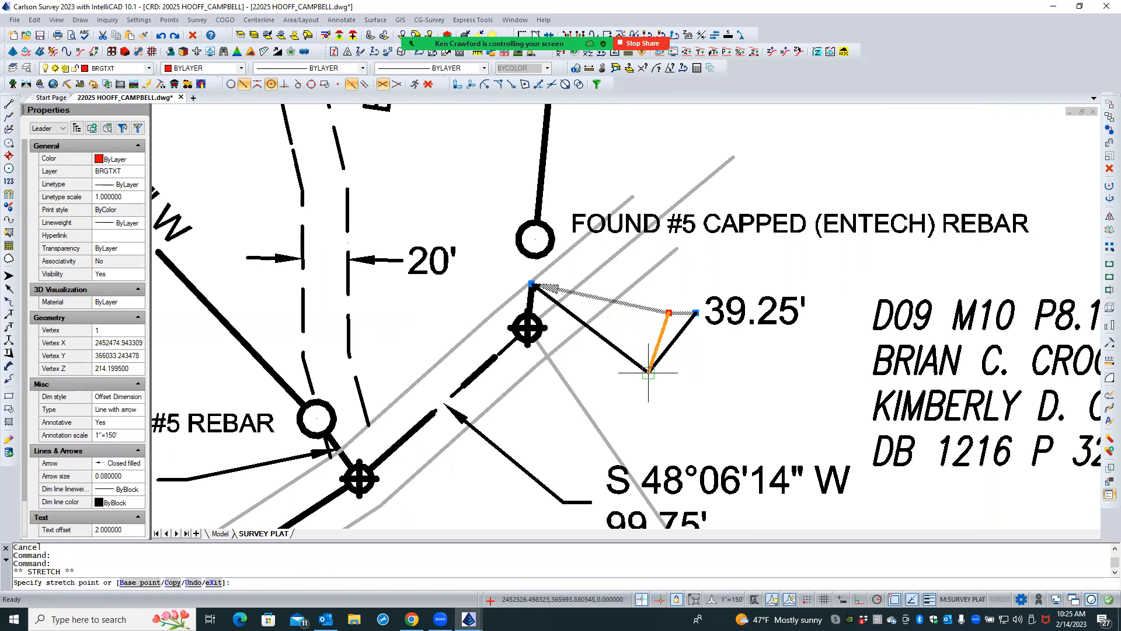
{"action": "key", "text": "Escape"}
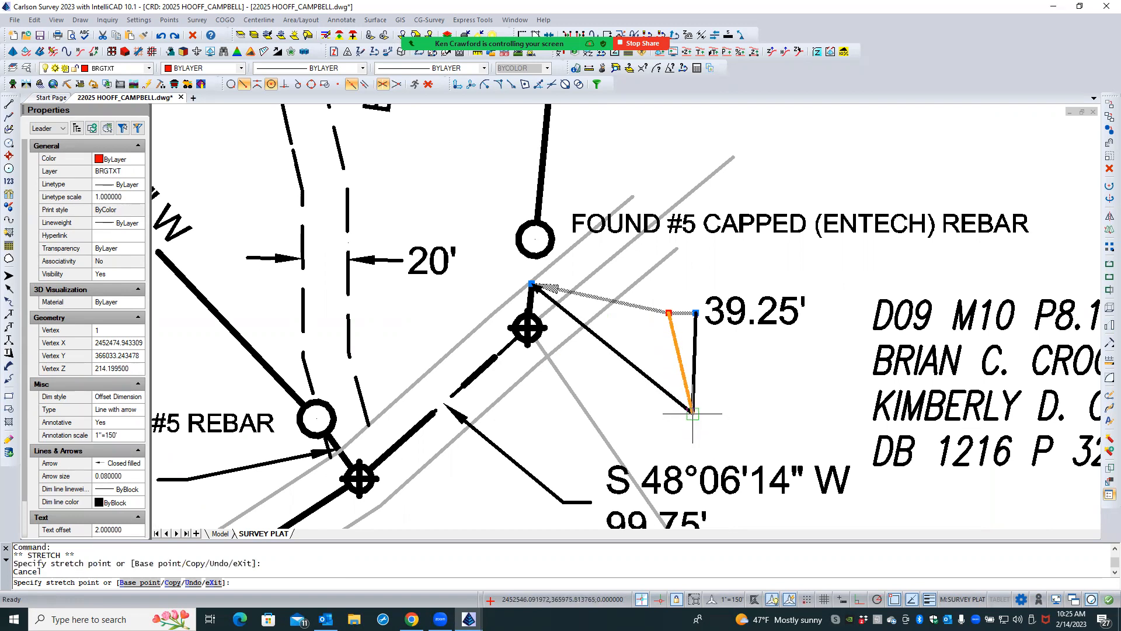
{"action": "key", "text": "Escape"}
{"action": "key", "text": "Escape"}
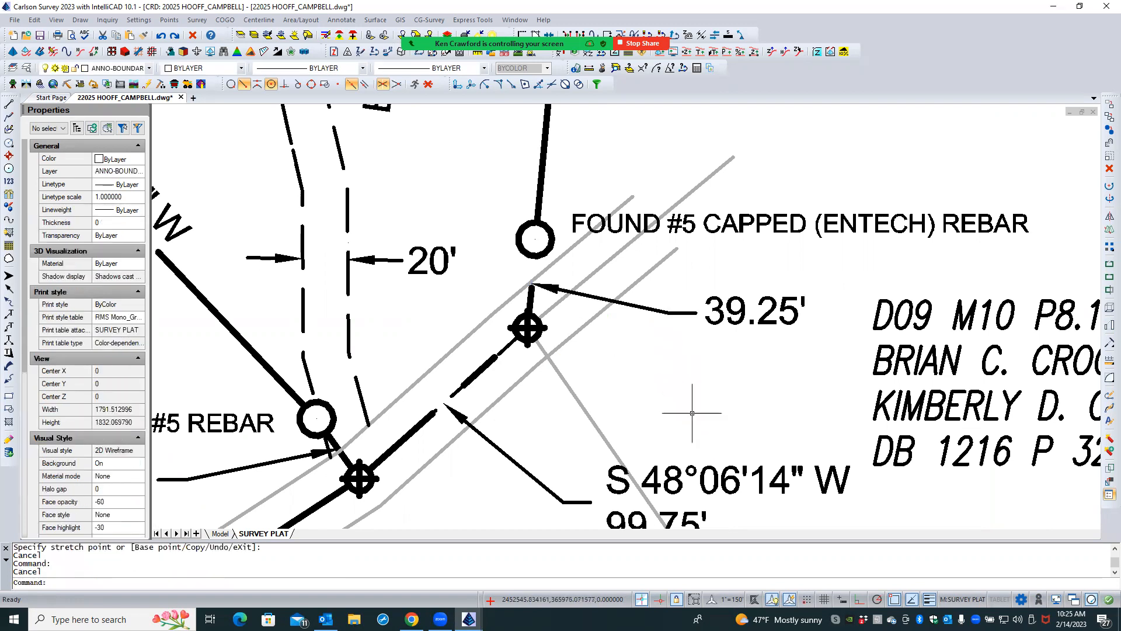
- Move the 39.25' text together with its leader about 27 ft west and 8 ft south
{"action": "left_click", "coordinate": [679, 312]}
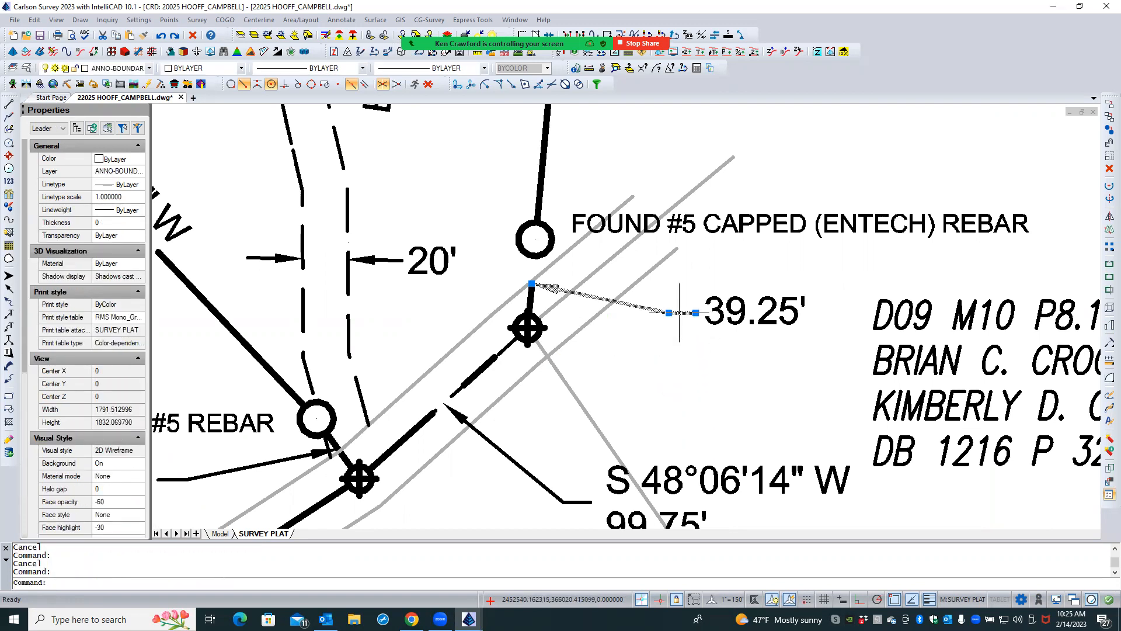
{"action": "left_click", "coordinate": [717, 306]}
{"action": "type", "text": "m"}
{"action": "key", "text": "Return"}
{"action": "left_click", "coordinate": [683, 345]}
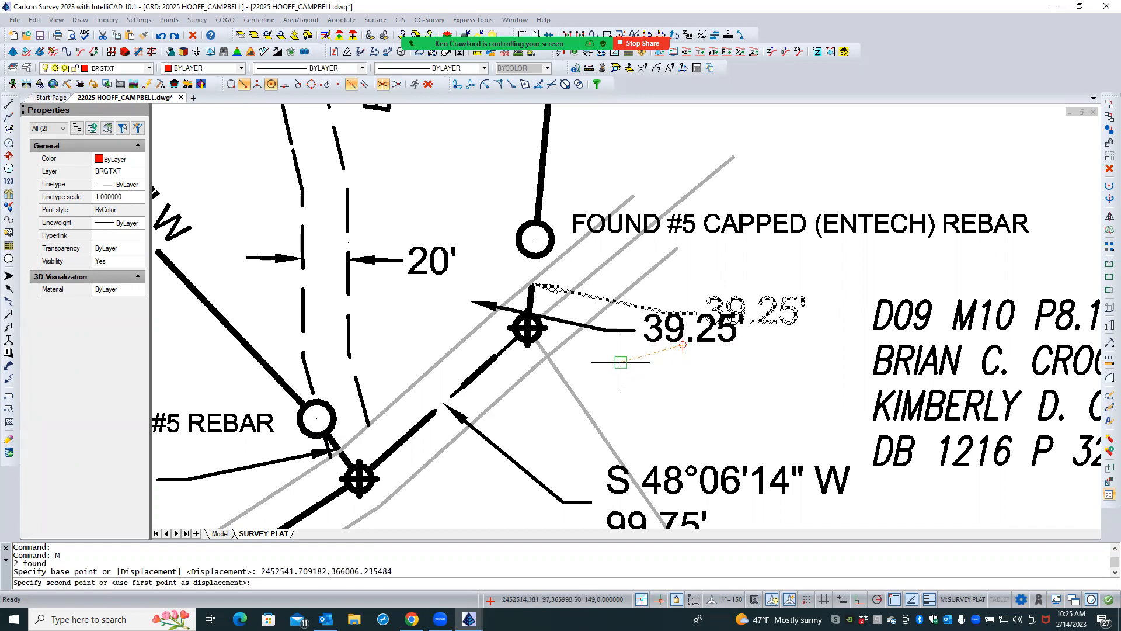
{"action": "left_click", "coordinate": [620, 362]}
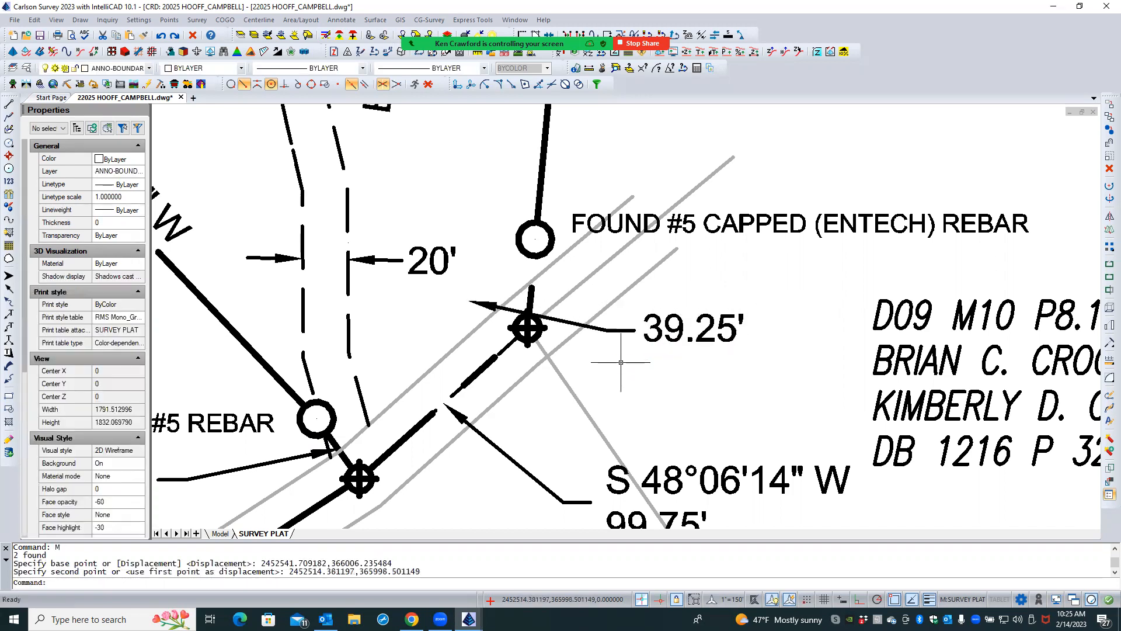
- Stretch the 39.25' leader's arrowhead back onto the short boundary line below the capped rebar, using a Nearest snap
{"action": "left_click", "coordinate": [486, 304]}
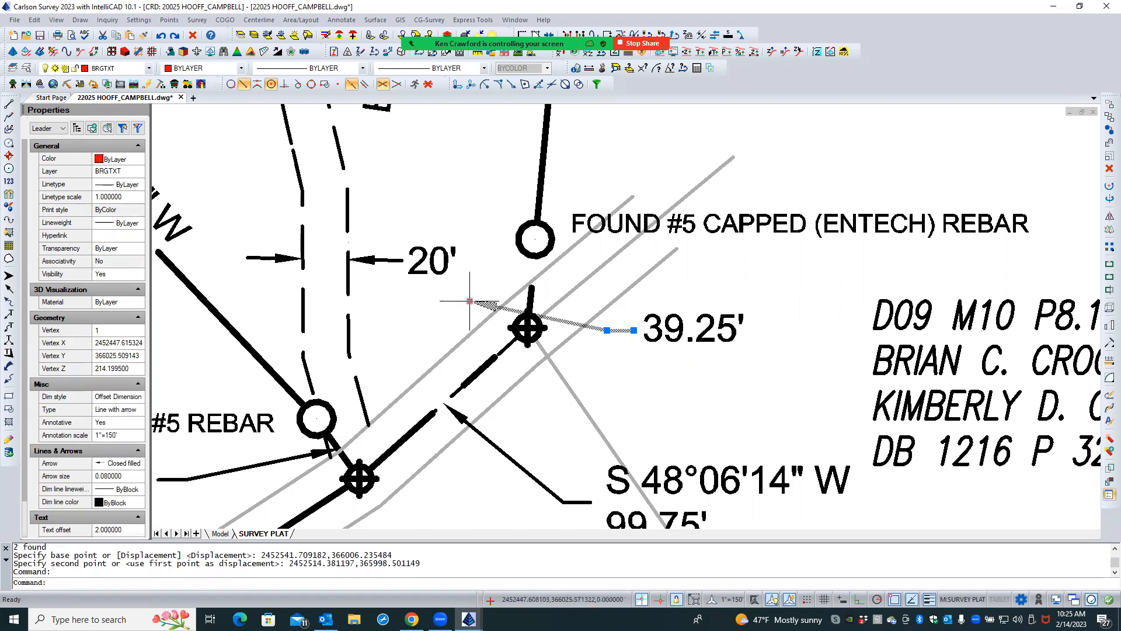
{"action": "left_click", "coordinate": [470, 301]}
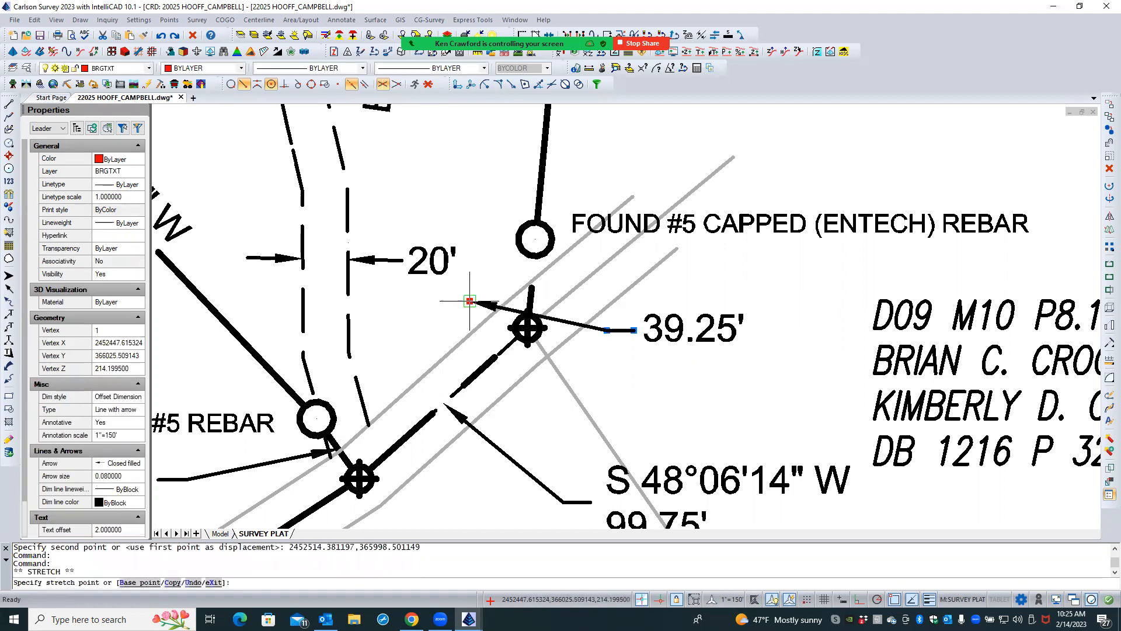
{"action": "right_click", "coordinate": [532, 290], "text": "shift"}
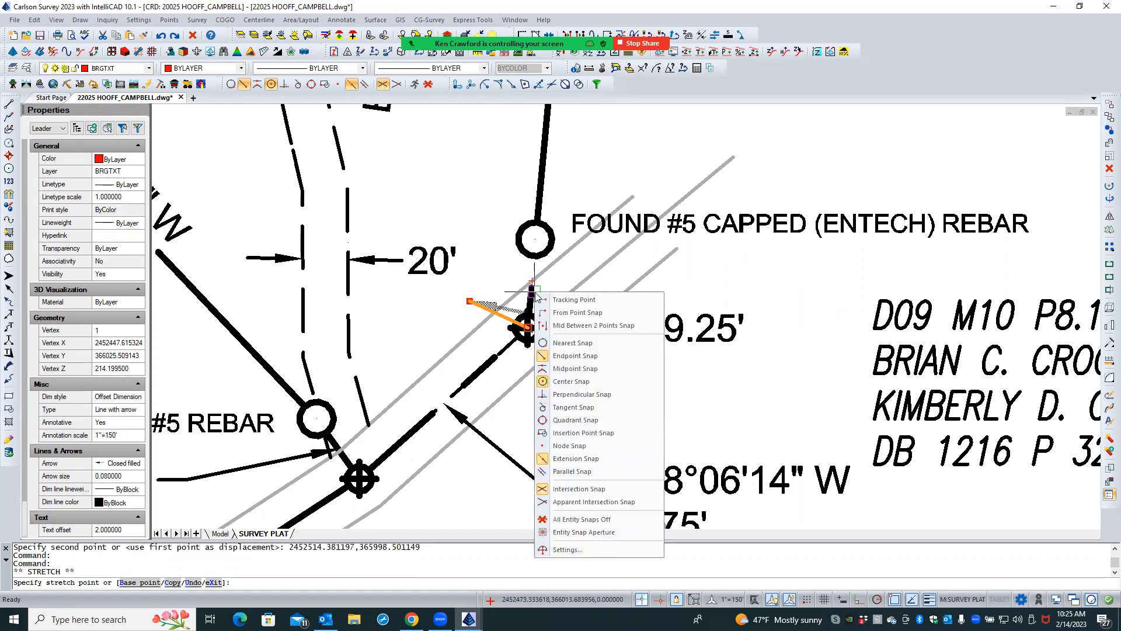
{"action": "left_click", "coordinate": [575, 369]}
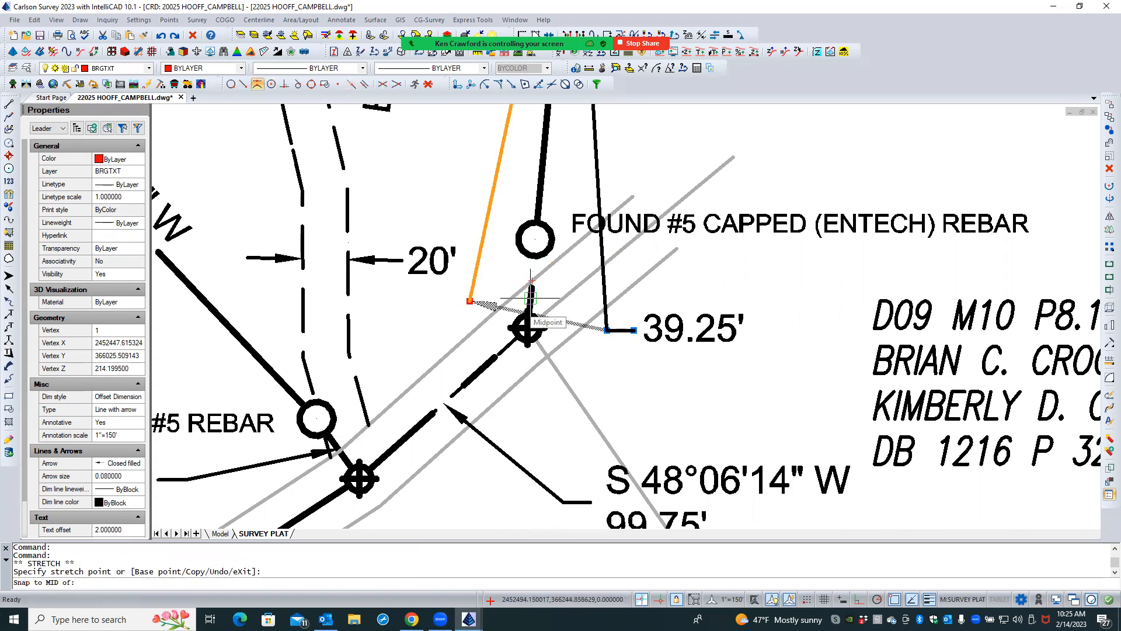
{"action": "right_click", "coordinate": [536, 295], "text": "shift"}
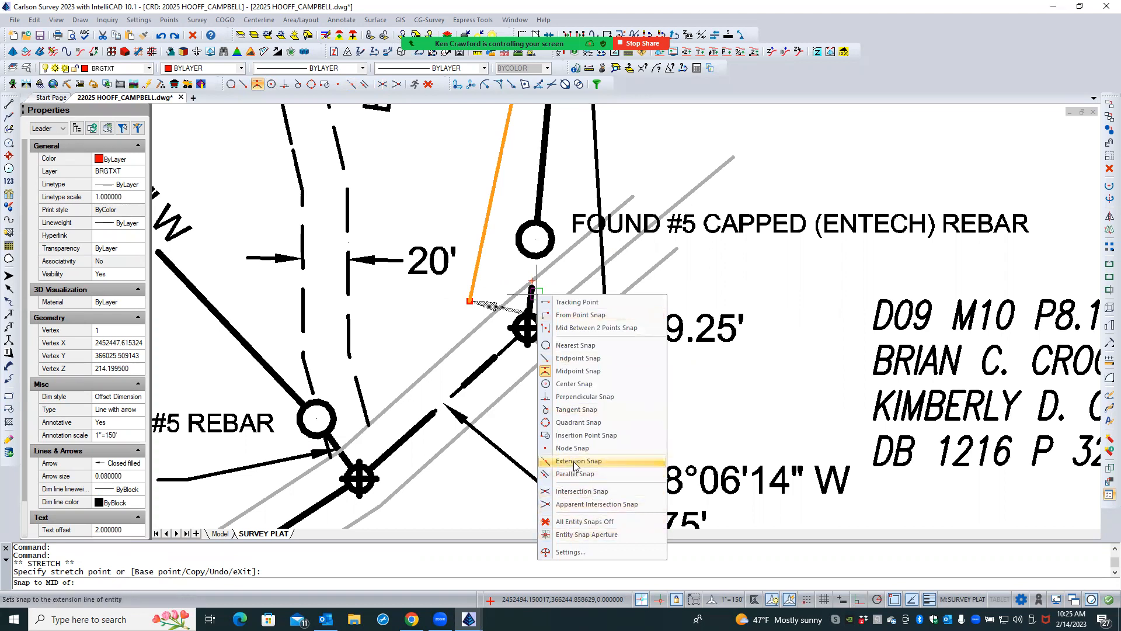
{"action": "left_click", "coordinate": [585, 345]}
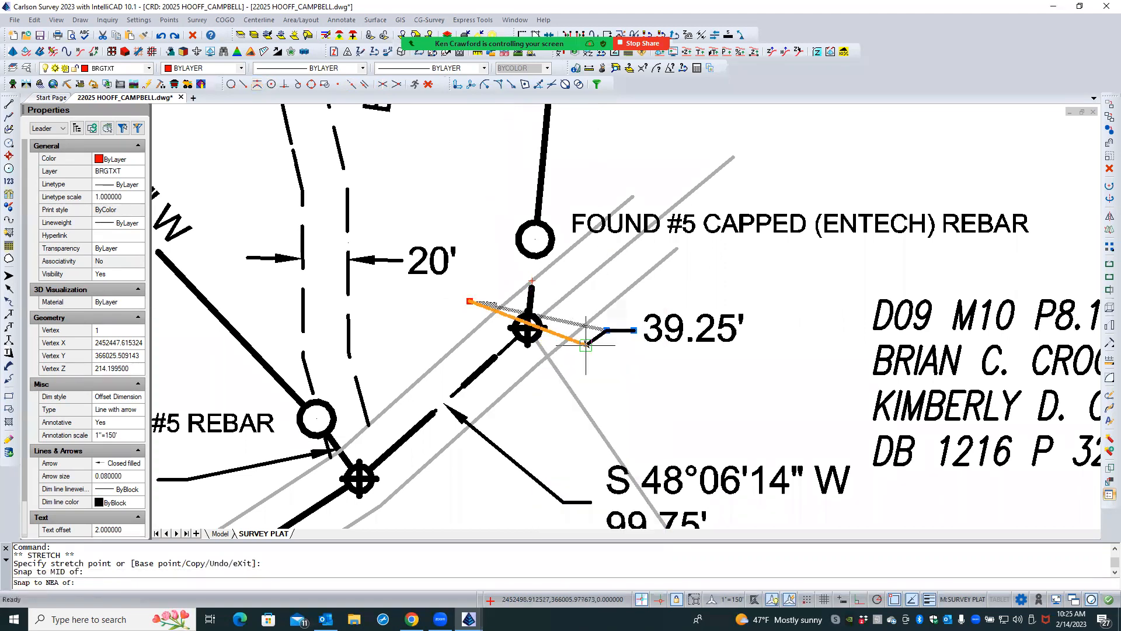
{"action": "left_click", "coordinate": [531, 289]}
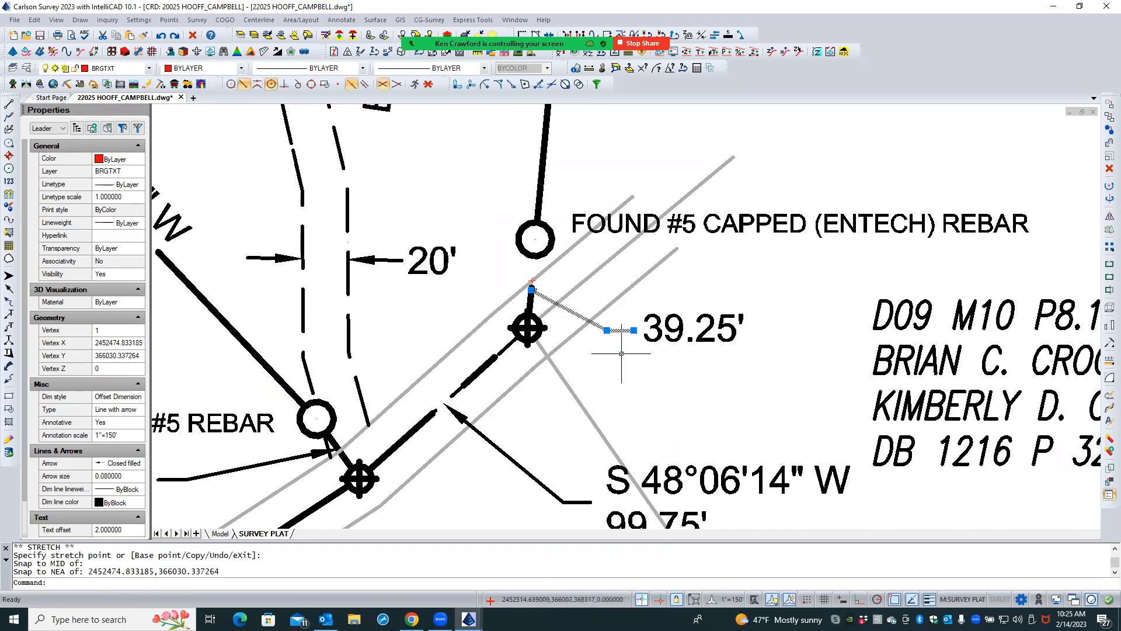
- Undo the last arrowhead stretch on the 39.25' leader and set its arrowhead vertex's Z to 0
{"action": "key", "text": "Escape"}
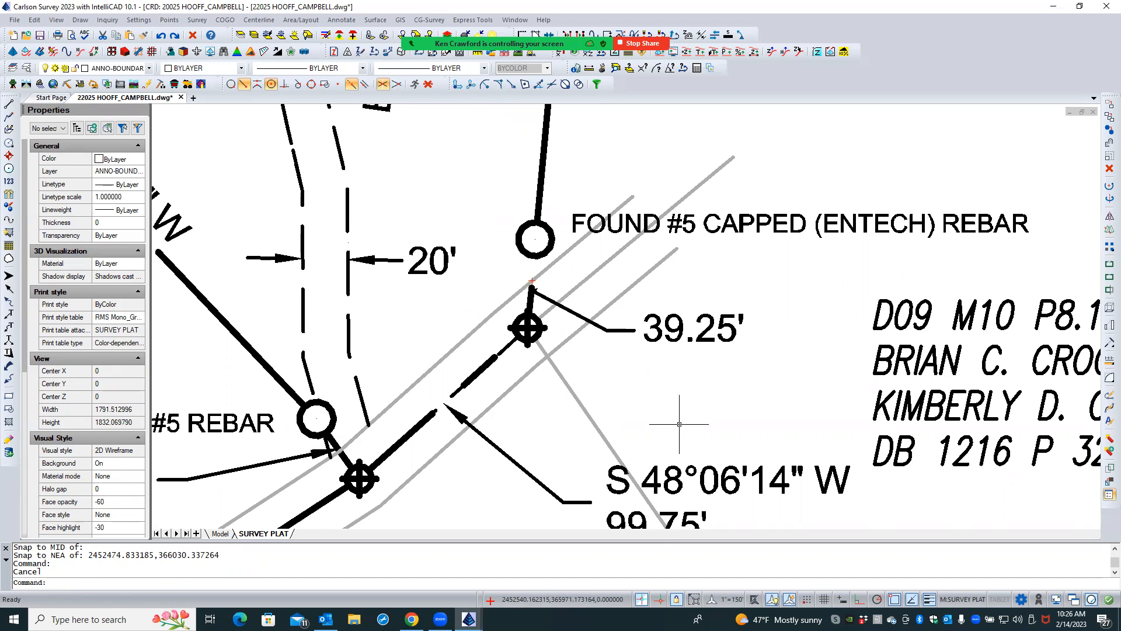
{"action": "left_click", "coordinate": [158, 36]}
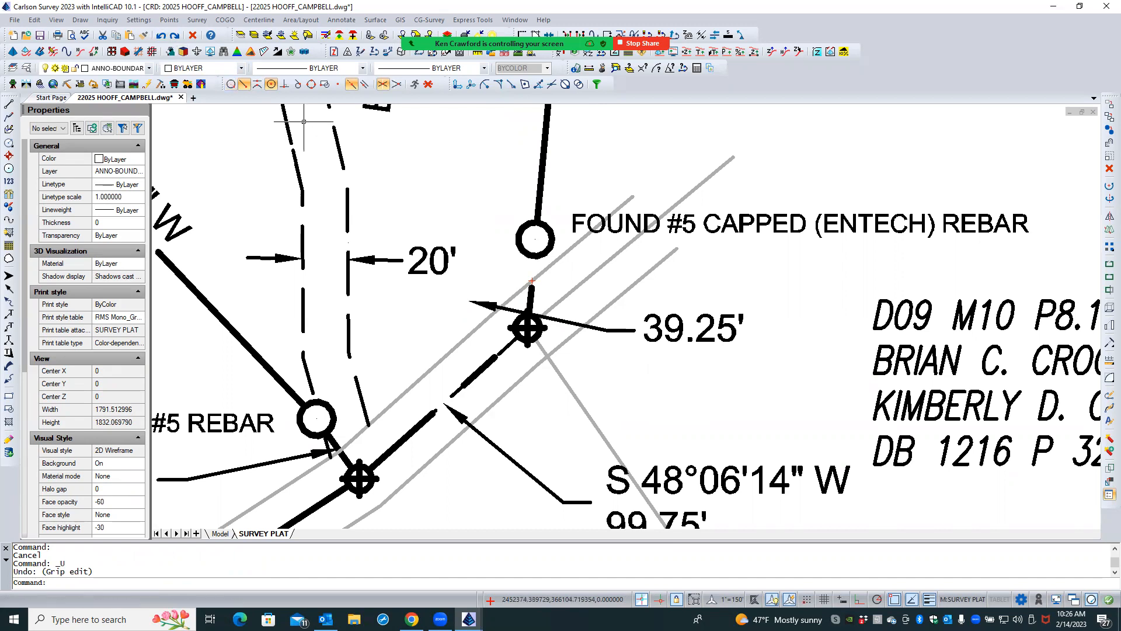
{"action": "left_click", "coordinate": [470, 301]}
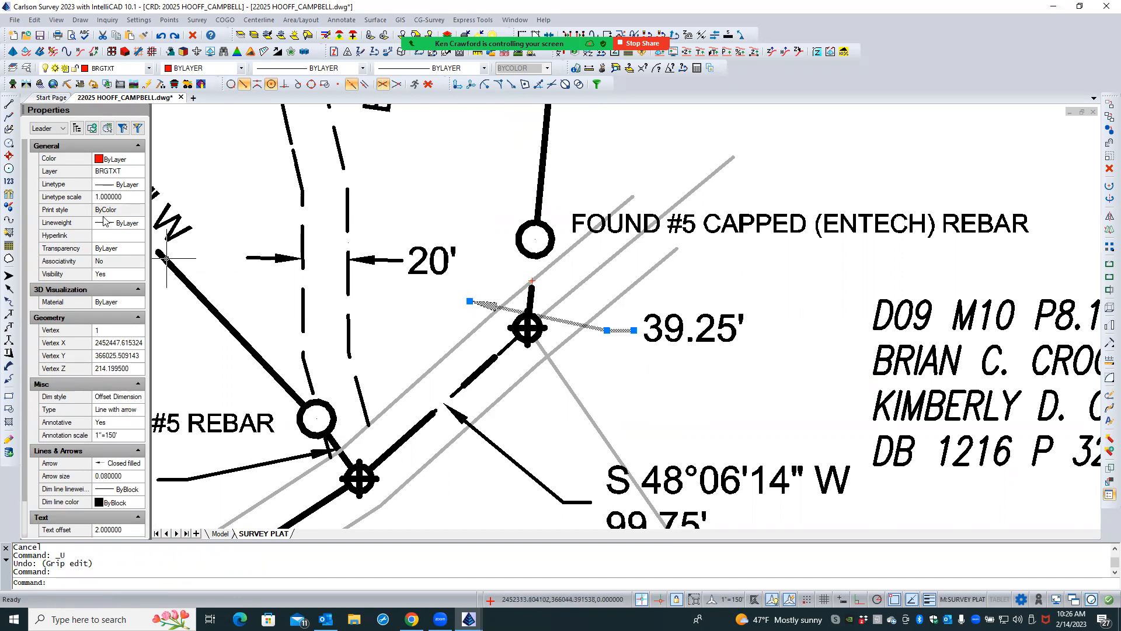
{"action": "left_click", "coordinate": [120, 369]}
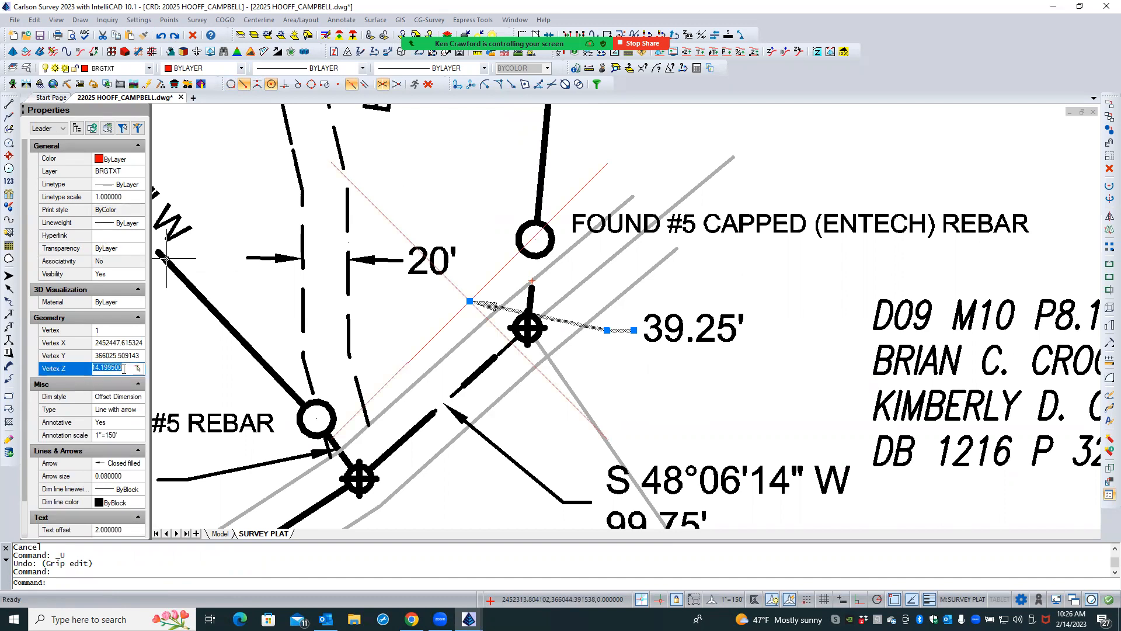
{"action": "type", "text": "0"}
{"action": "key", "text": "Return"}
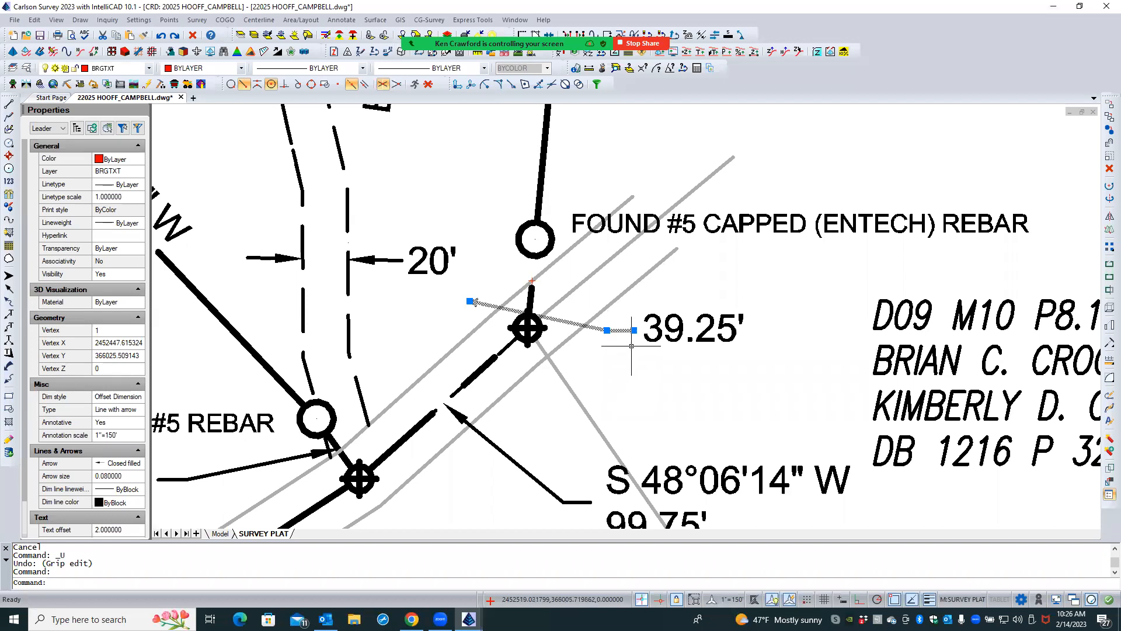
- Erase the 39.25' text together with its leader from the plat and switch the drawing to the Model layout
{"action": "left_click", "coordinate": [657, 329]}
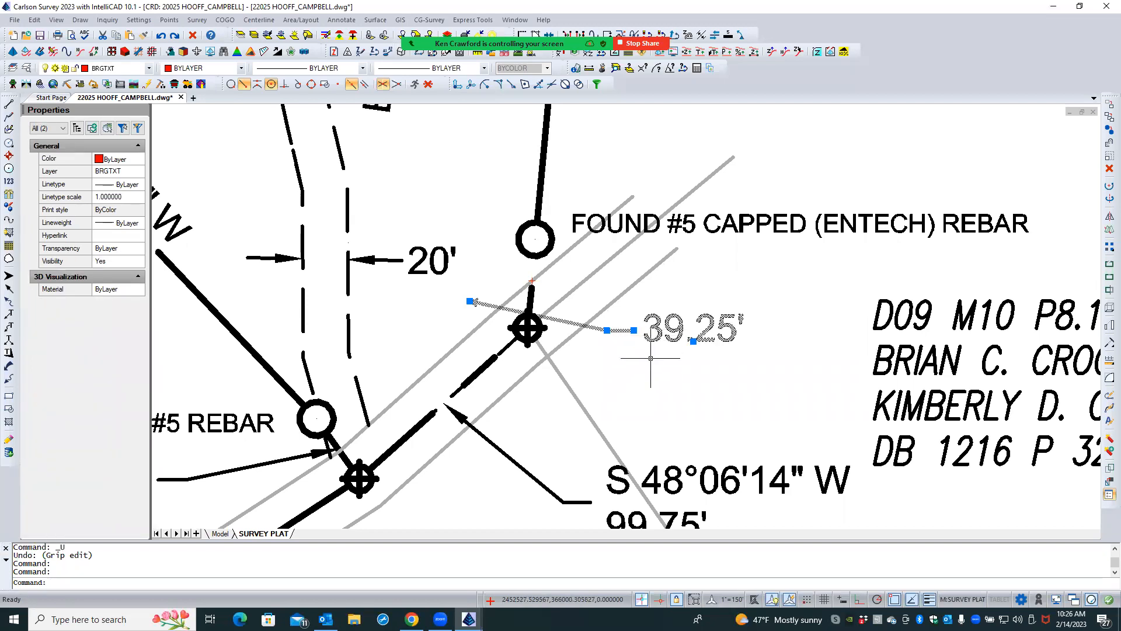
{"action": "key", "text": "Delete"}
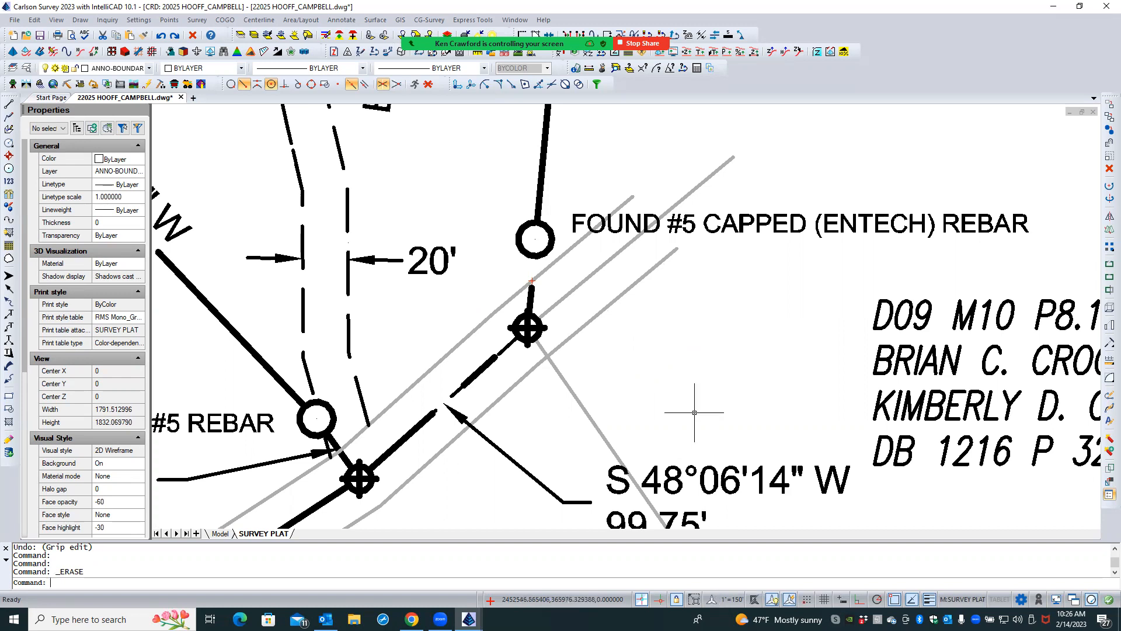
{"action": "scroll", "coordinate": [675, 390], "scroll_direction": "down", "scroll_amount": 3}
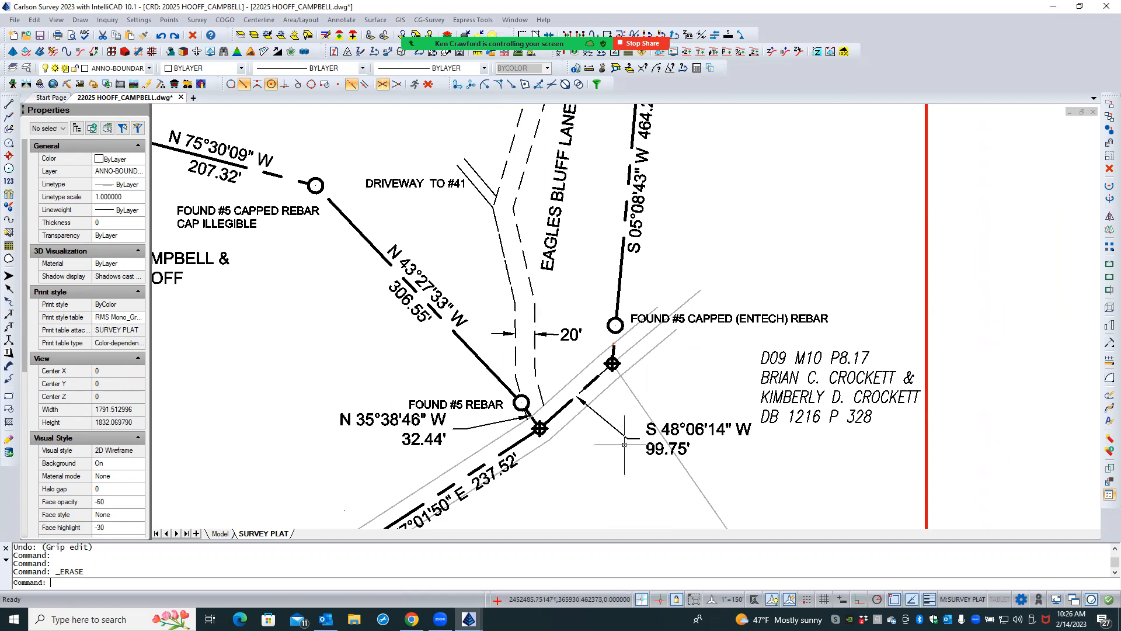
{"action": "double_click", "coordinate": [956, 387]}
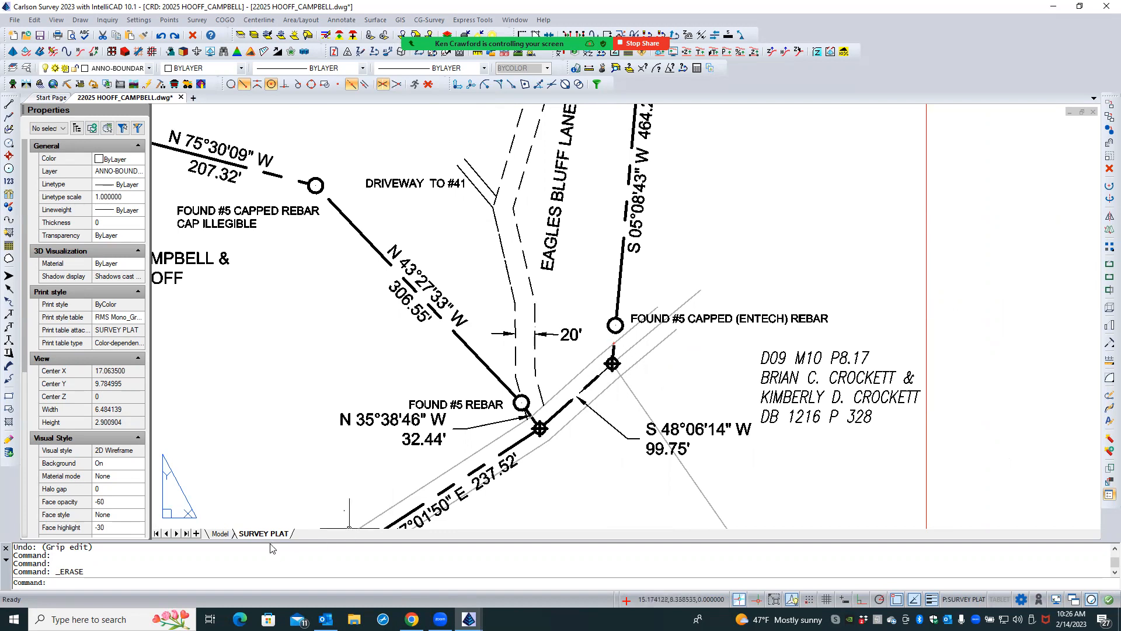
{"action": "left_click", "coordinate": [220, 533]}
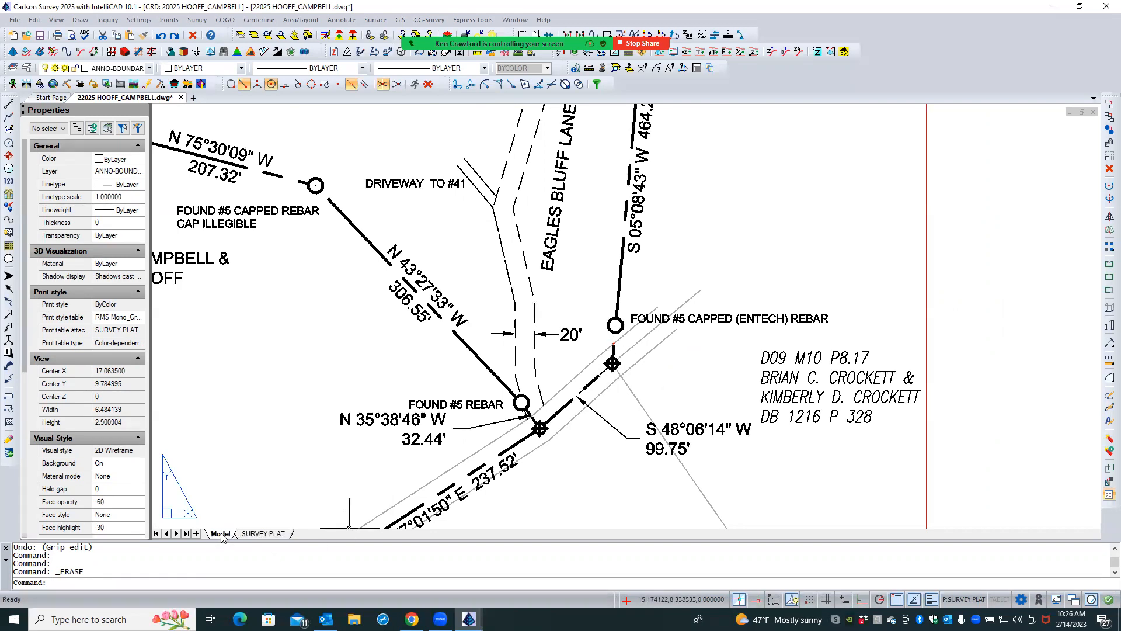
{"action": "scroll", "coordinate": [565, 403], "scroll_direction": "up", "scroll_amount": 3}
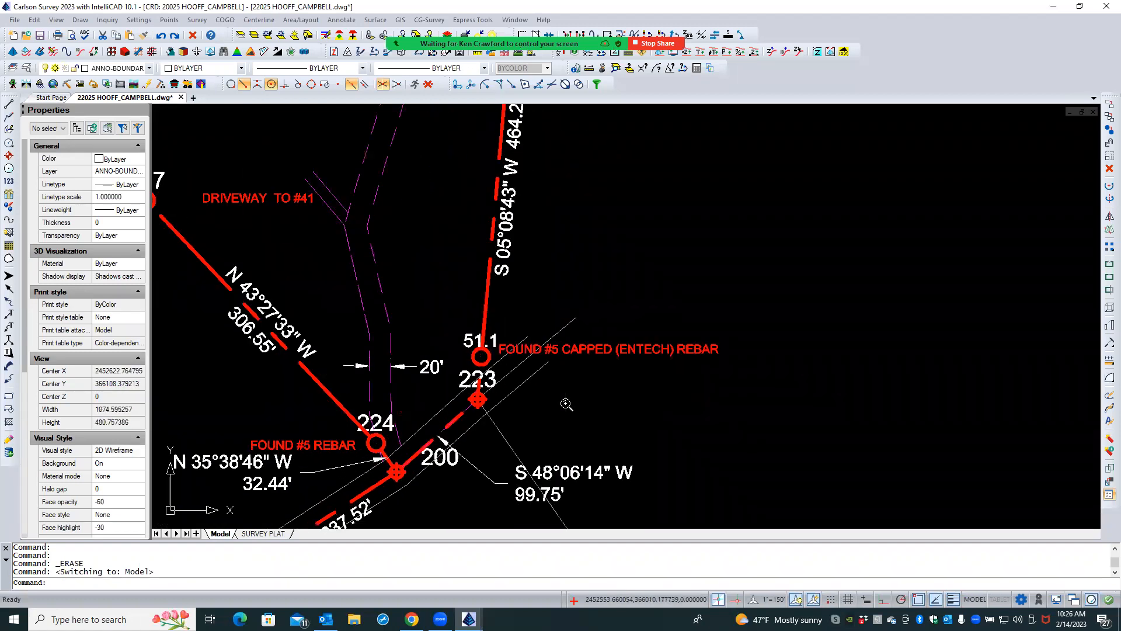
- Try to label the distance from point 223 to point 51 using Distance with Leader
{"action": "left_click", "coordinate": [339, 21]}
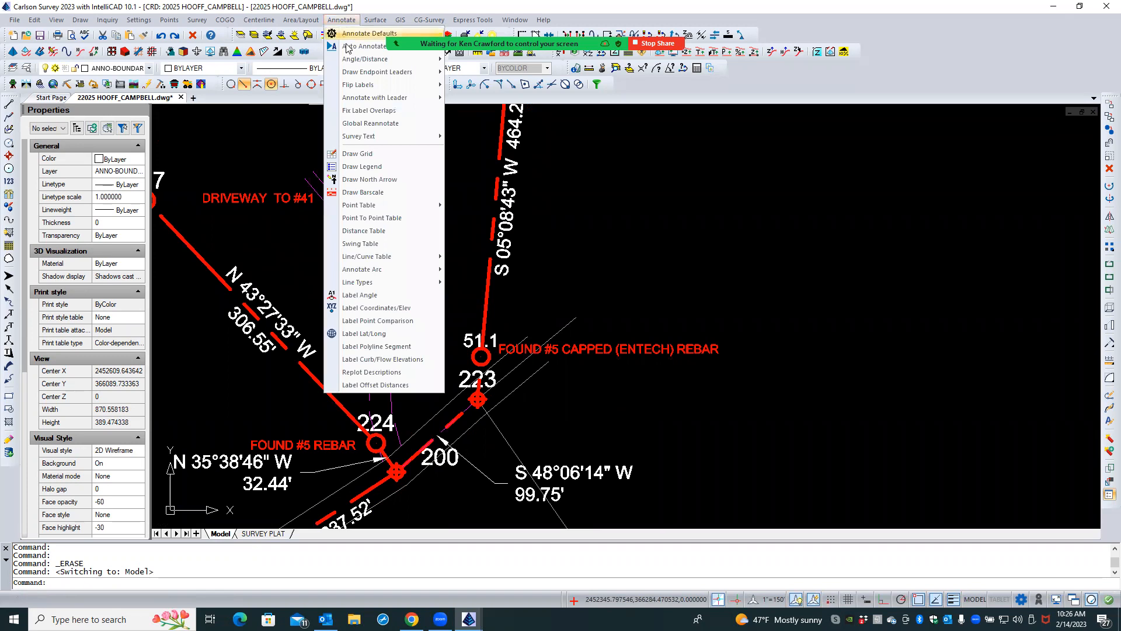
{"action": "mouse_move", "coordinate": [368, 102]}
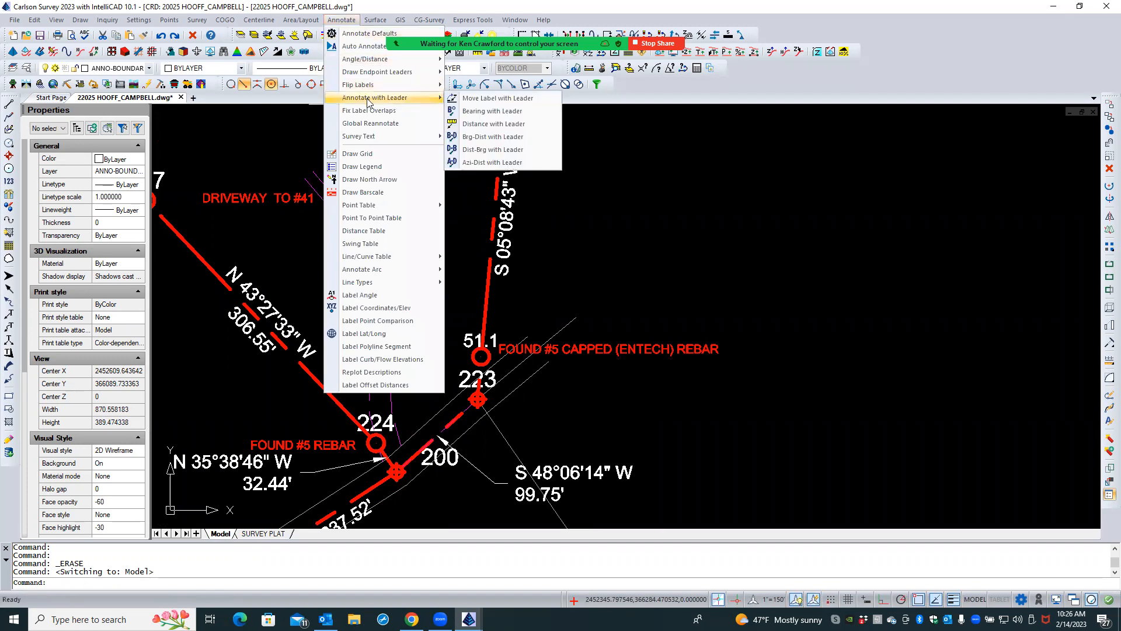
{"action": "left_click", "coordinate": [485, 125]}
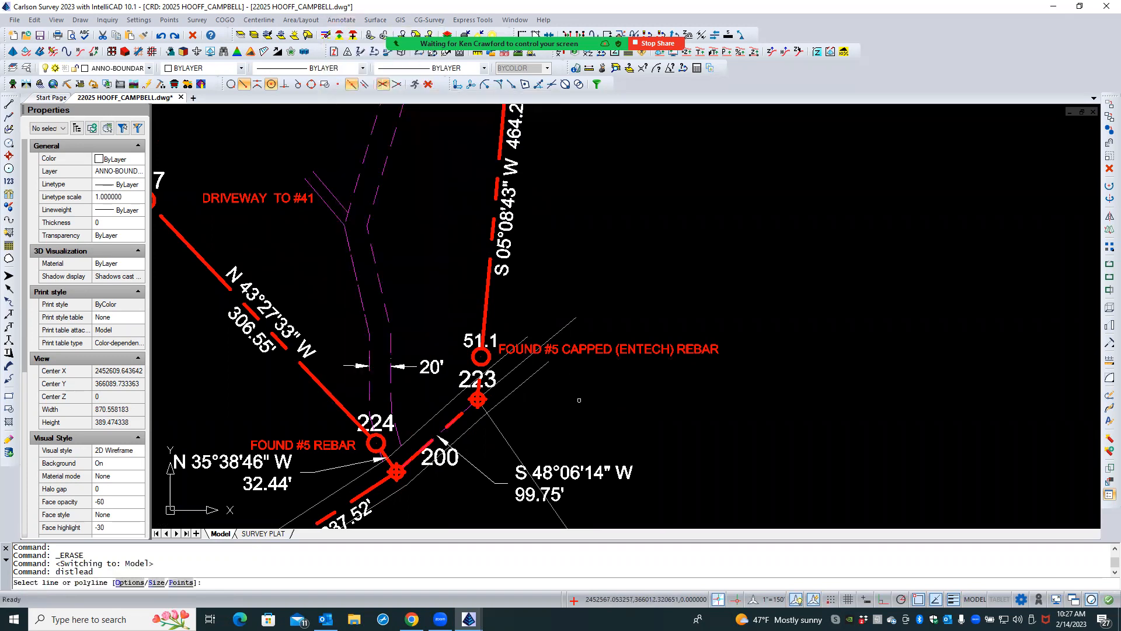
{"action": "type", "text": "P"}
{"action": "key", "text": "Return"}
{"action": "type", "text": "223"}
{"action": "key", "text": "Return"}
{"action": "type", "text": "51"}
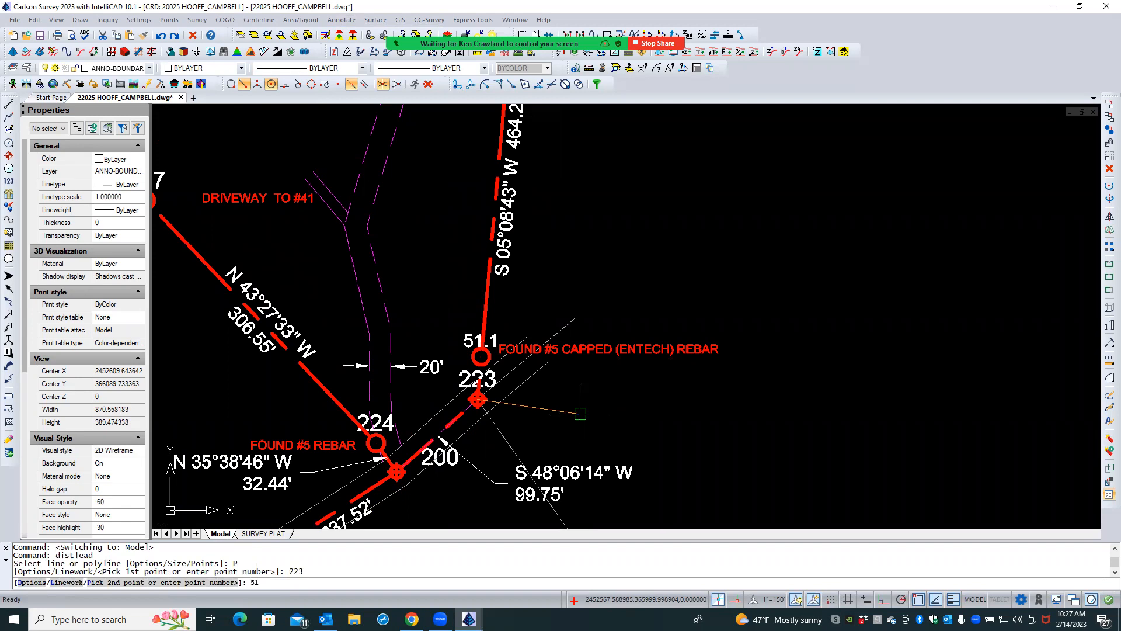
{"action": "key", "text": "Return"}
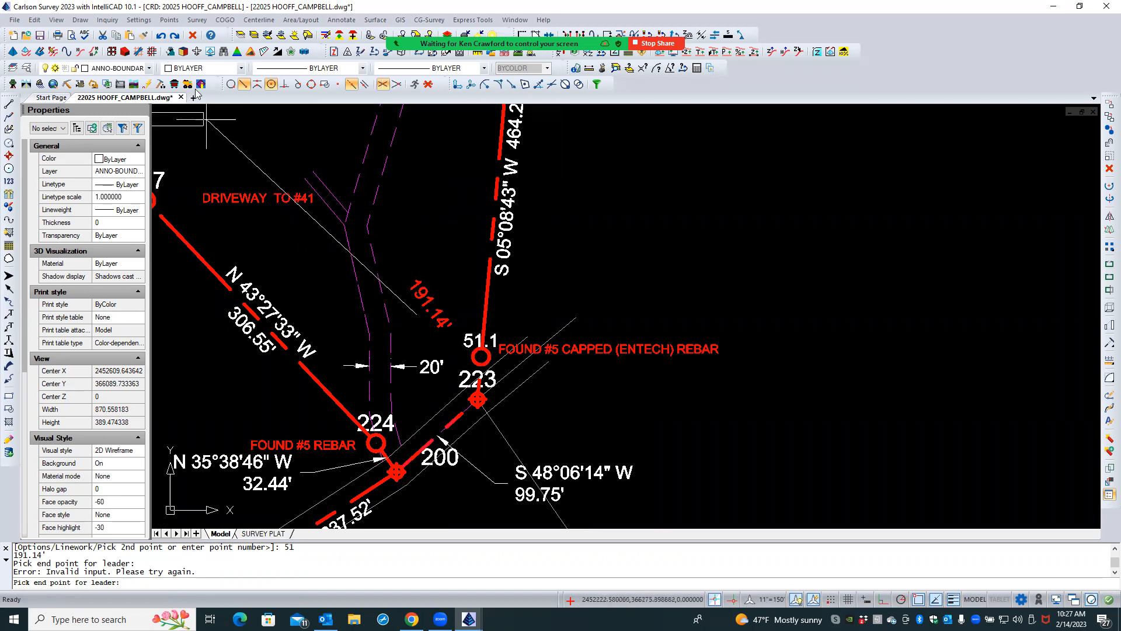
- Cancel the leader placement and erase the stray 191.14' distance text
{"action": "left_click", "coordinate": [163, 36]}
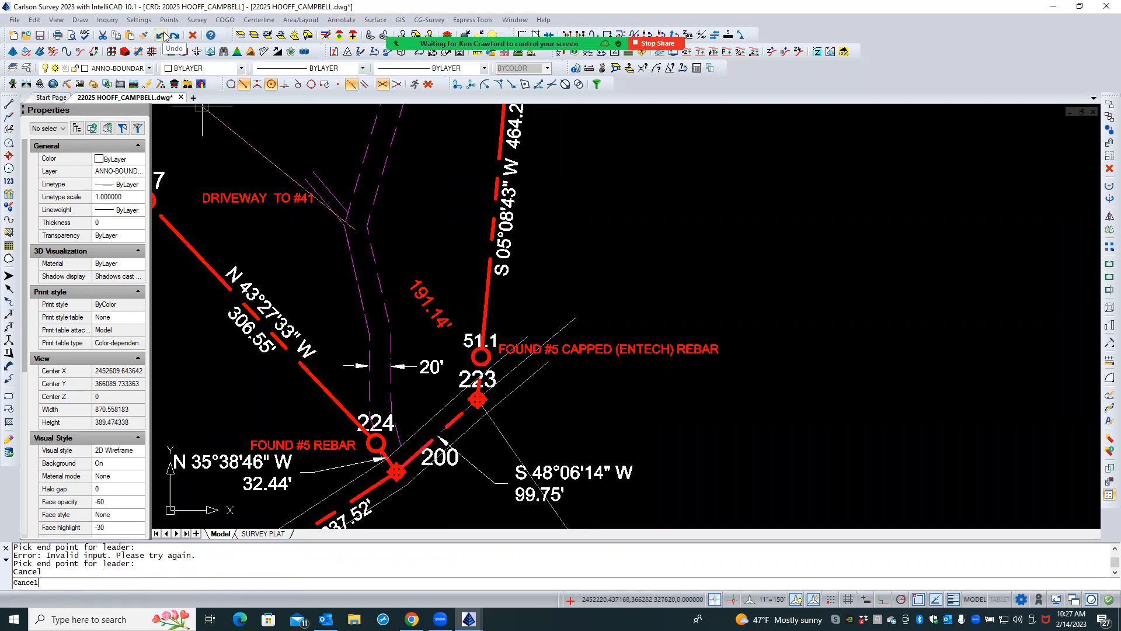
{"action": "key", "text": "Escape"}
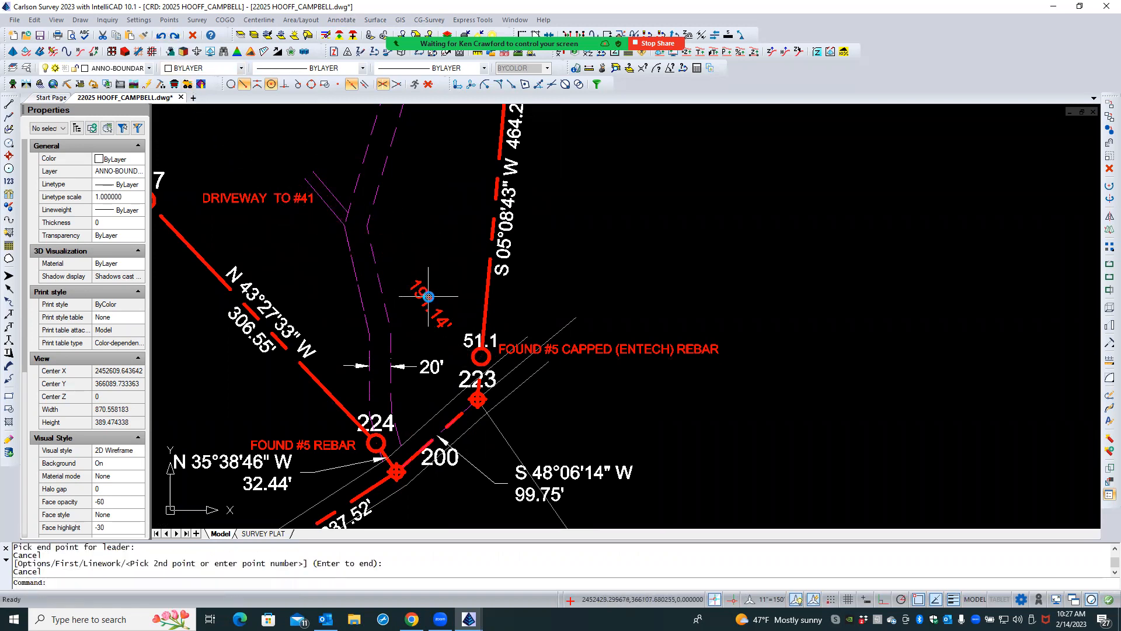
{"action": "left_click", "coordinate": [429, 297]}
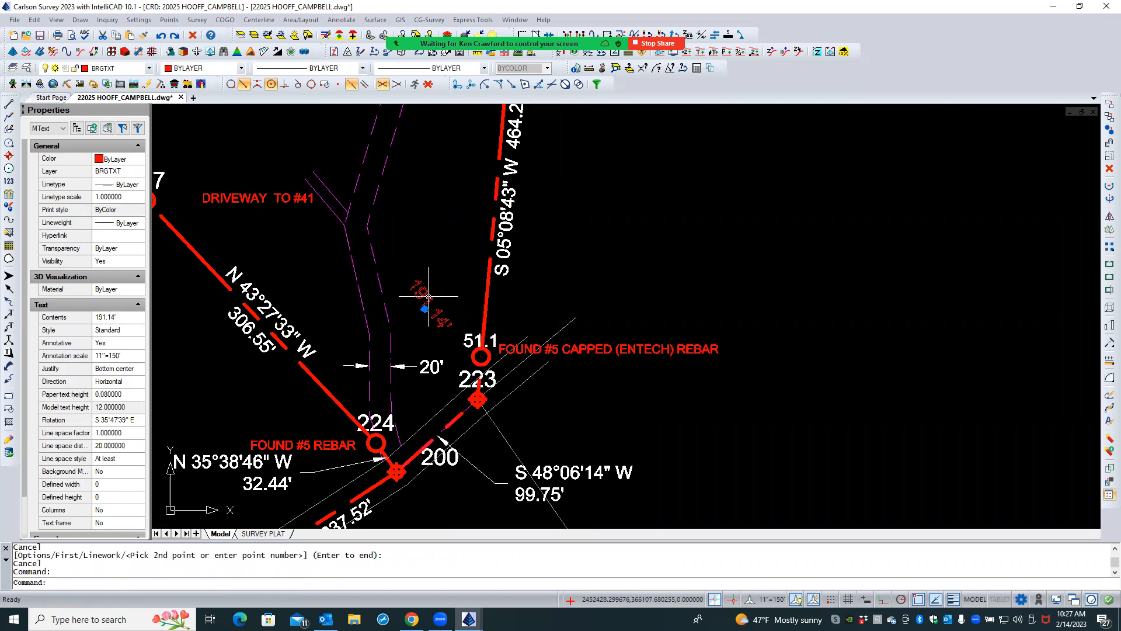
{"action": "key", "text": "Delete"}
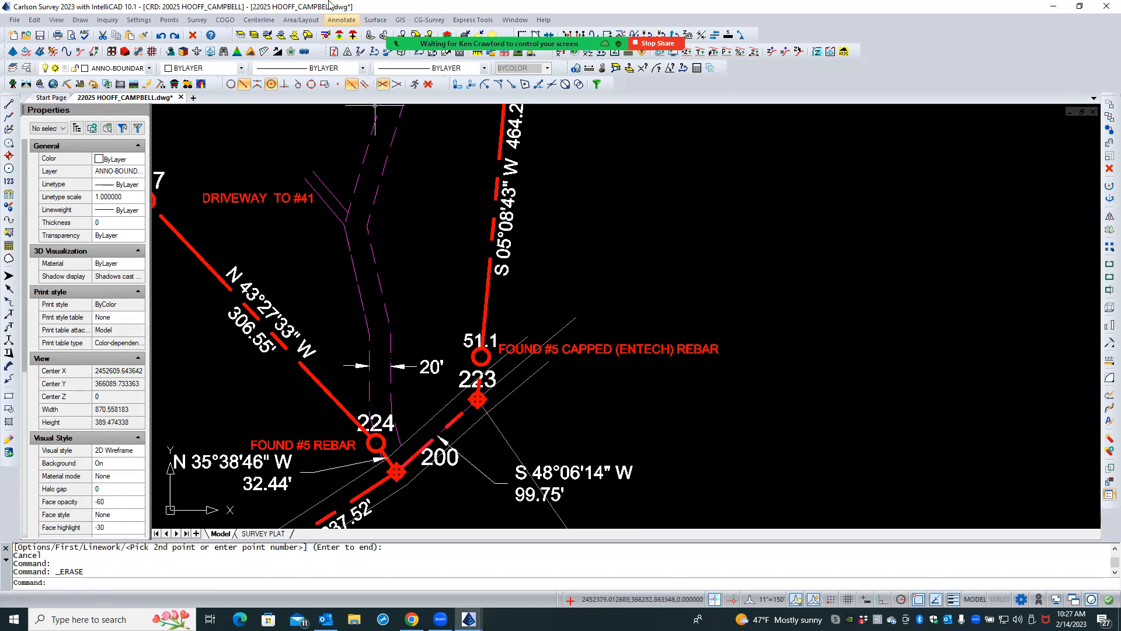
- Label the distance from point 223 to point 51.1 using Distance with Leader, ending the leader just below the FOUND #5 CAPPED (ENTECH) REBAR label without object snap
{"action": "left_click", "coordinate": [341, 22]}
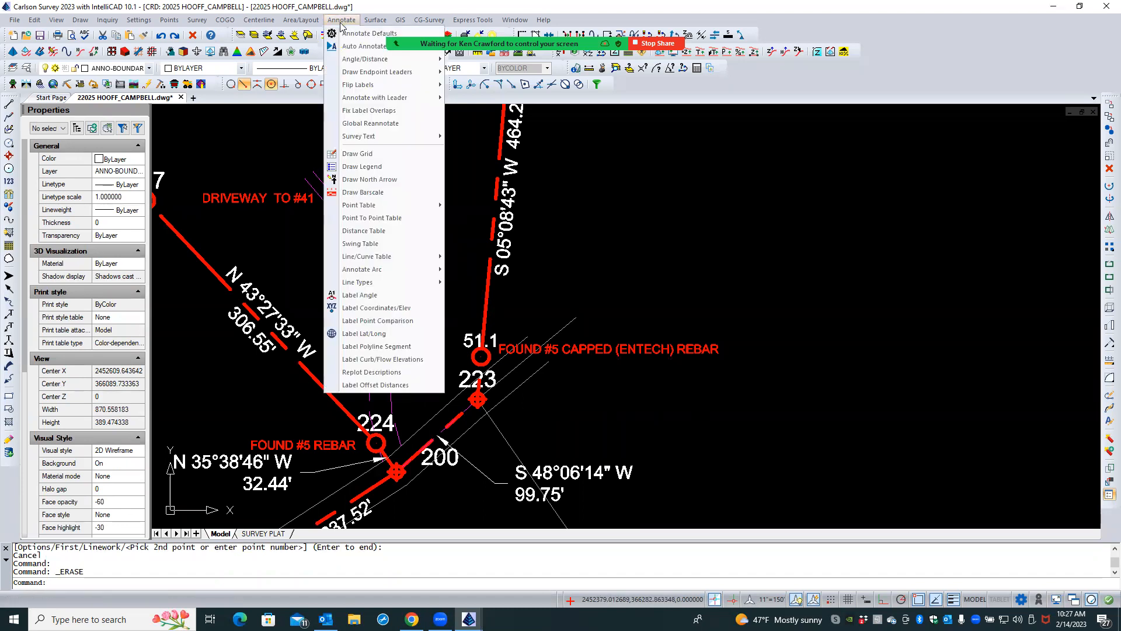
{"action": "mouse_move", "coordinate": [364, 99]}
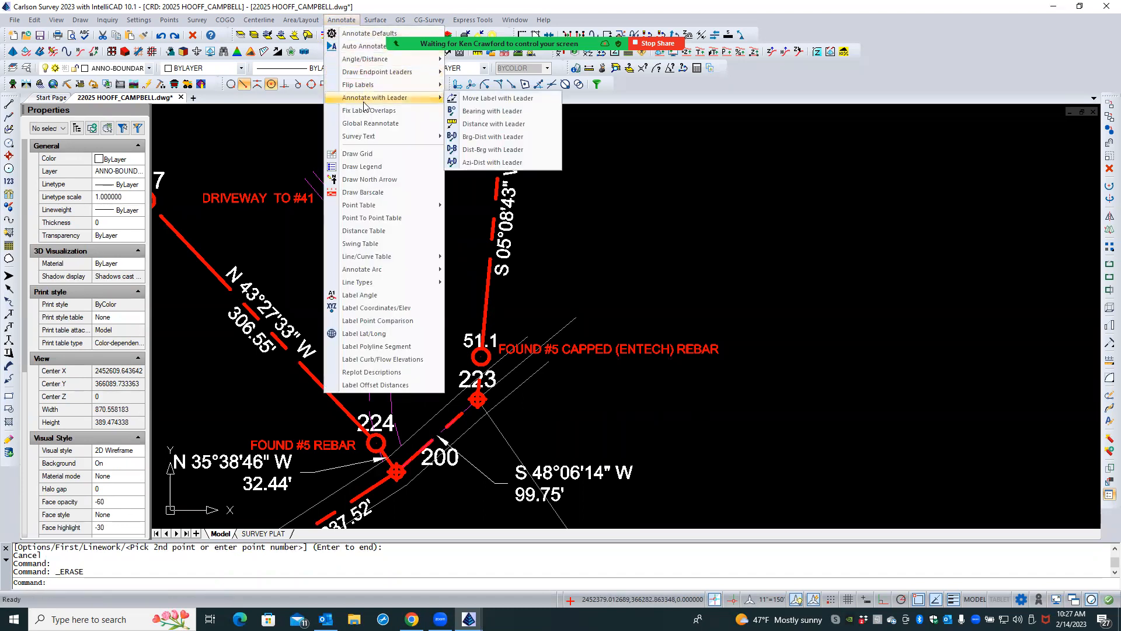
{"action": "left_click", "coordinate": [478, 124]}
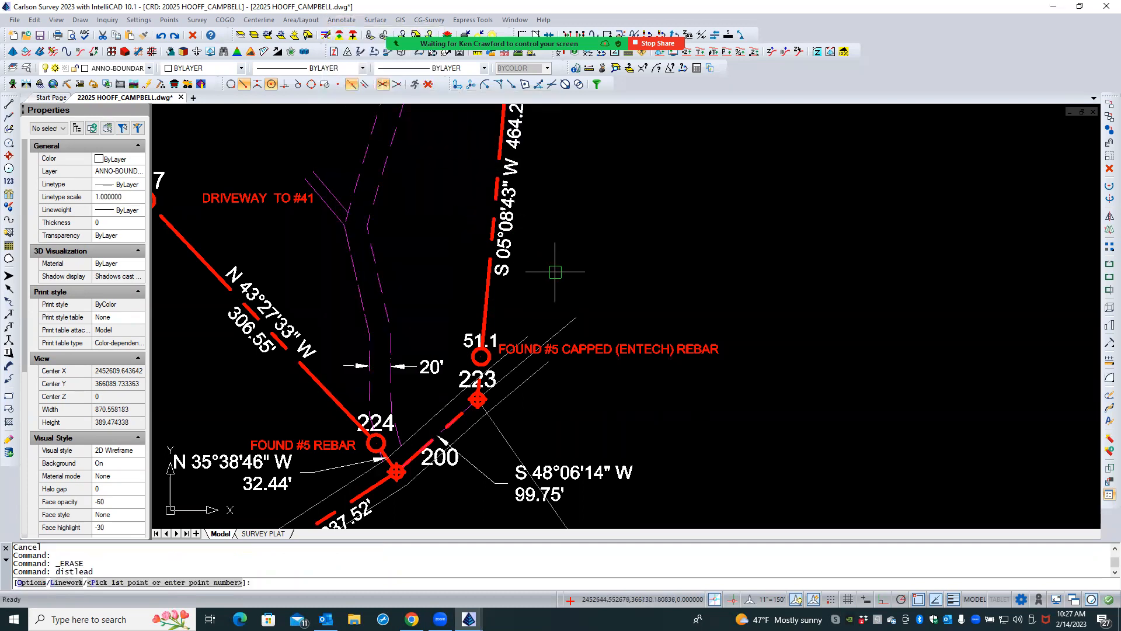
{"action": "type", "text": "223"}
{"action": "key", "text": "Return"}
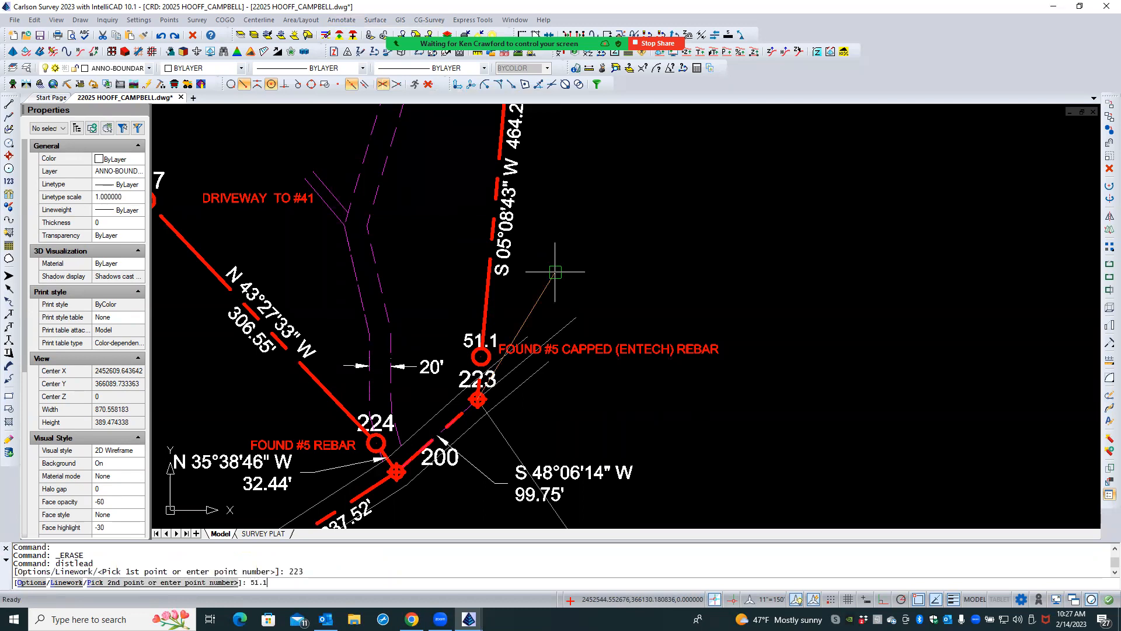
{"action": "type", "text": "51.1"}
{"action": "key", "text": "Return"}
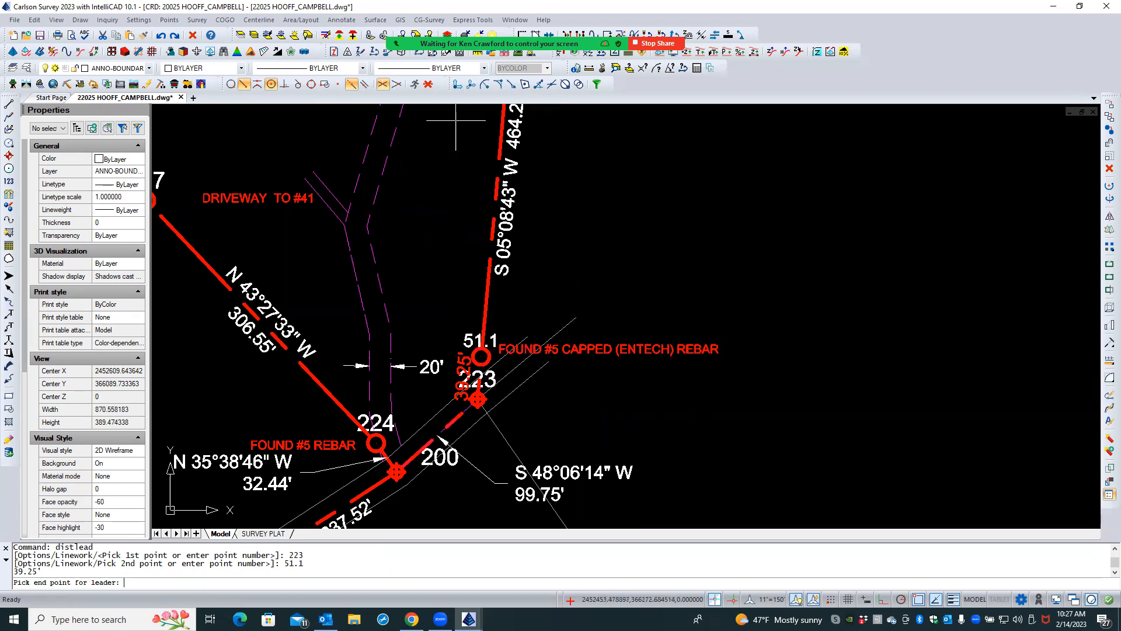
{"action": "left_click", "coordinate": [430, 86]}
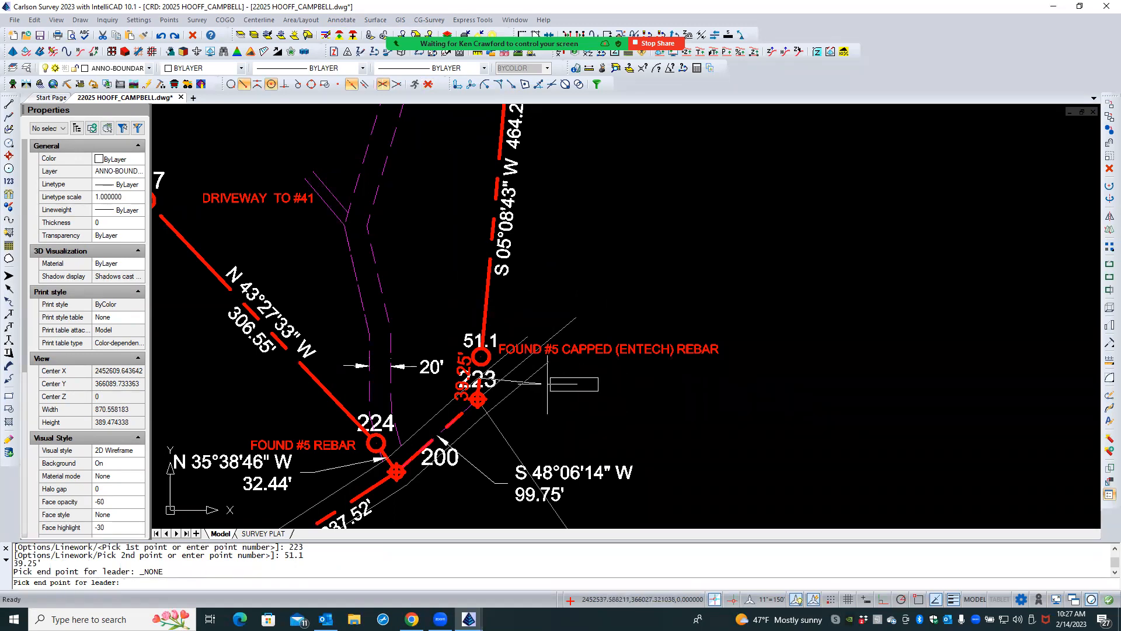
{"action": "left_click", "coordinate": [547, 384]}
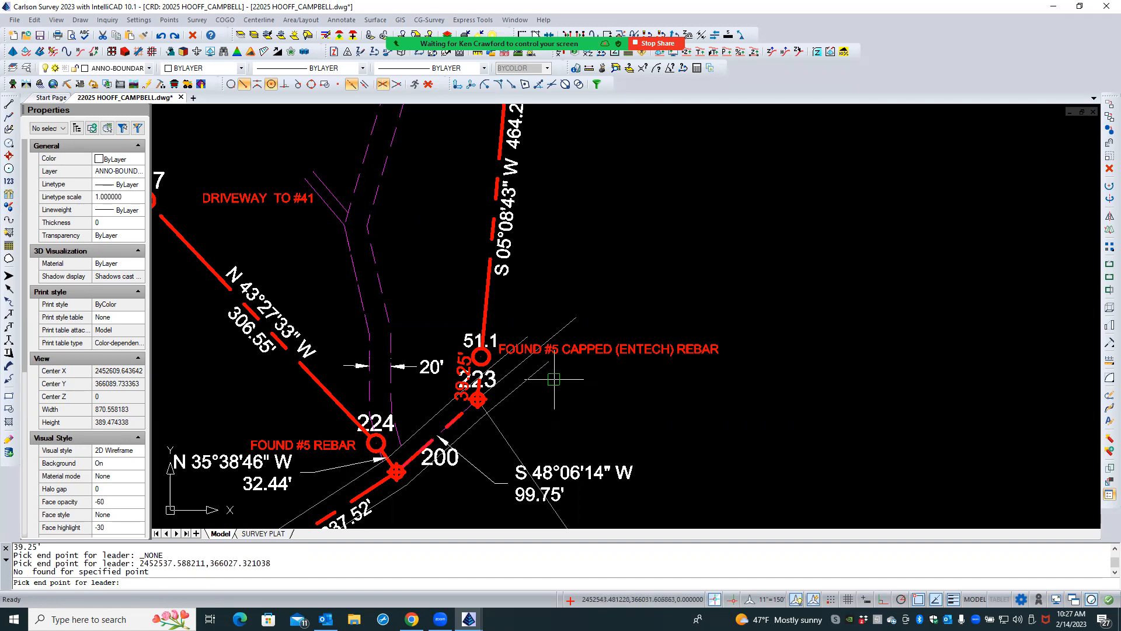
{"action": "left_click", "coordinate": [553, 384]}
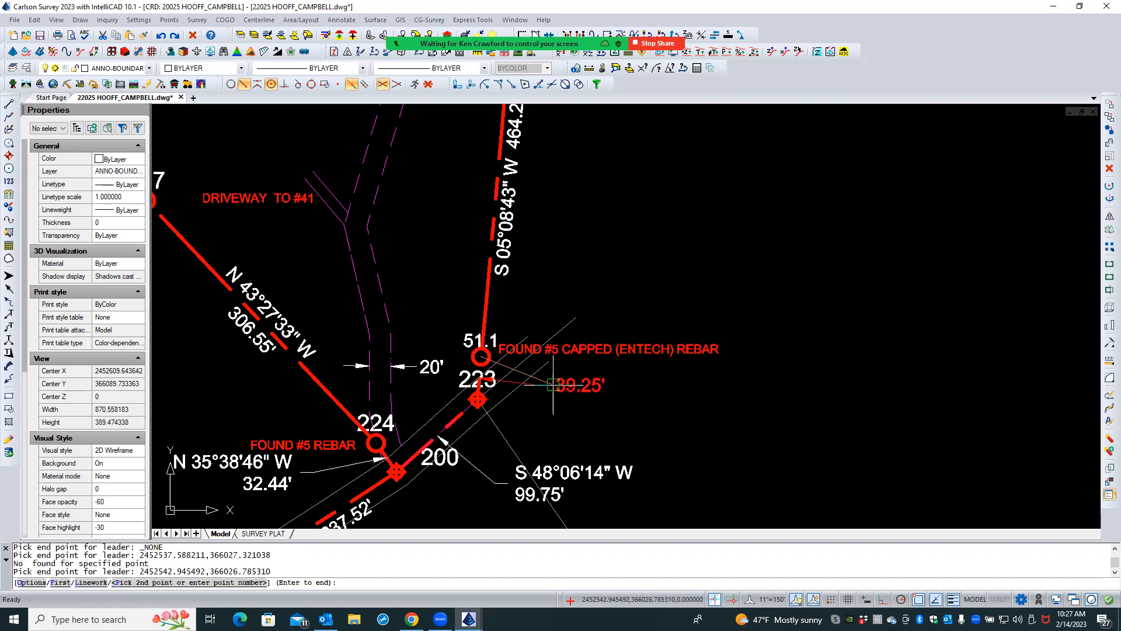
{"action": "key", "text": "Escape"}
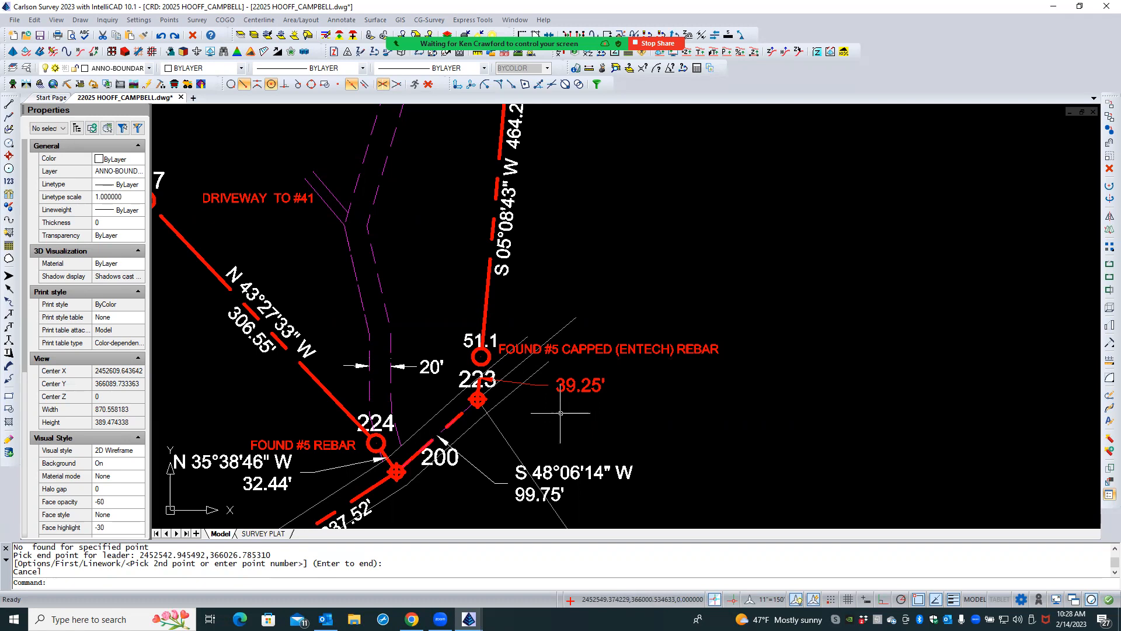
- Move the new 39.25' text about 12 ft west and 19 ft south, clear of the capped rebar label
{"action": "scroll", "coordinate": [560, 413], "scroll_direction": "up", "scroll_amount": 3}
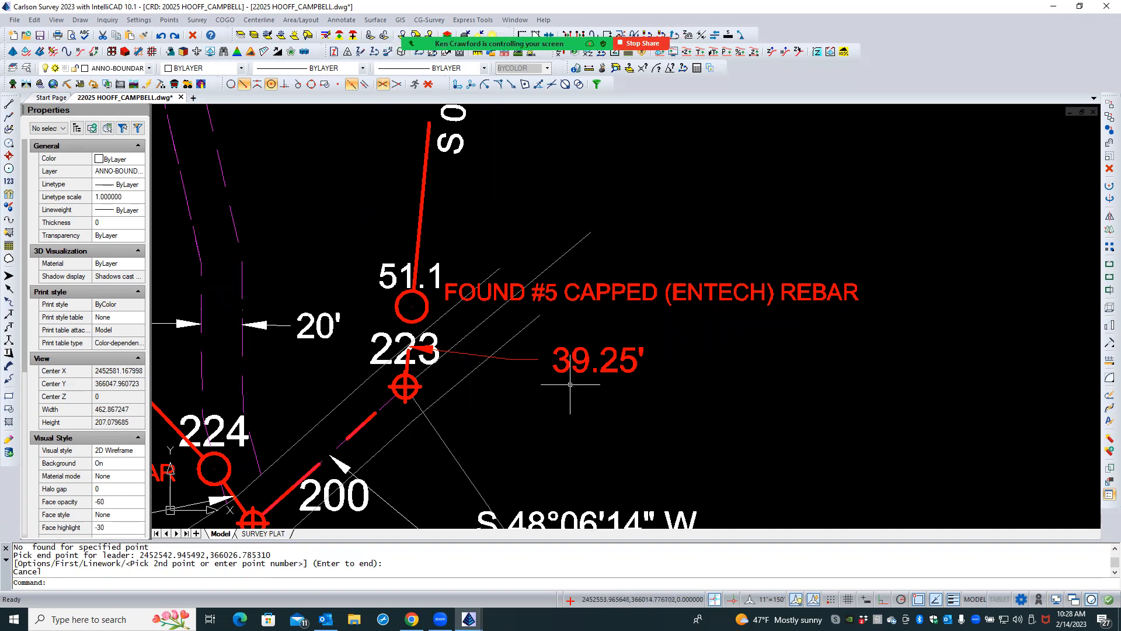
{"action": "left_click", "coordinate": [560, 362]}
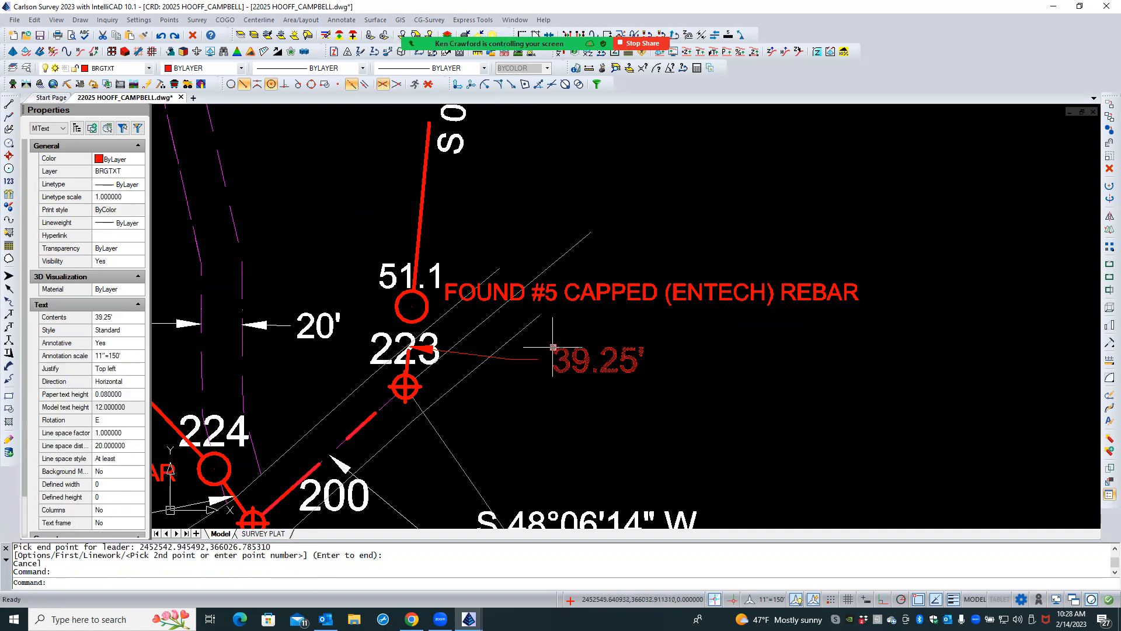
{"action": "left_click", "coordinate": [553, 347]}
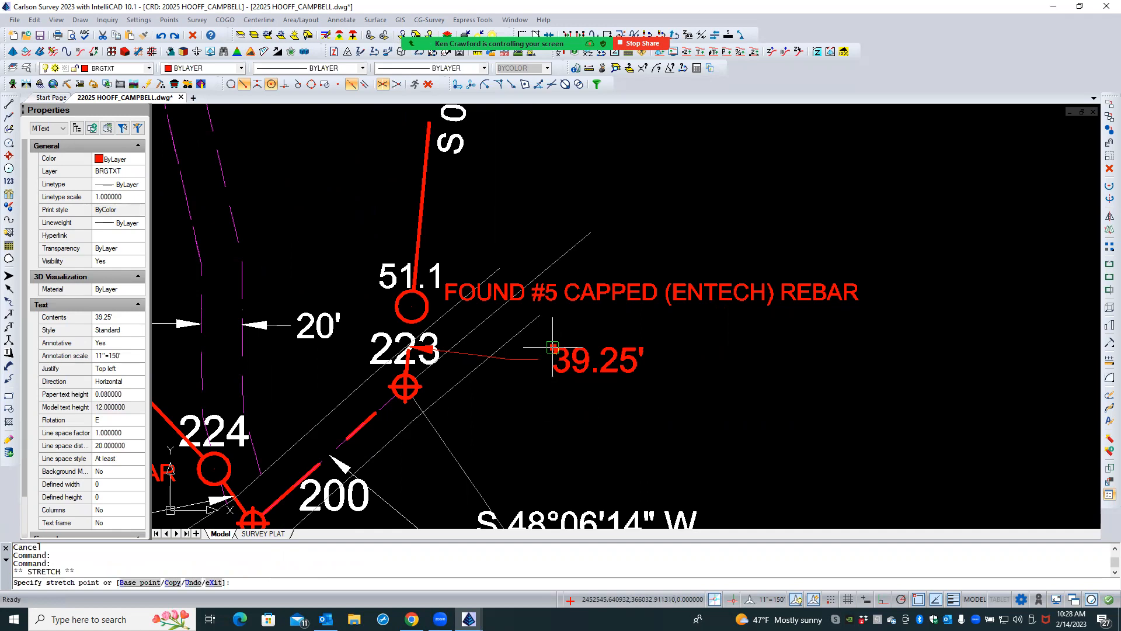
{"action": "left_click", "coordinate": [528, 387]}
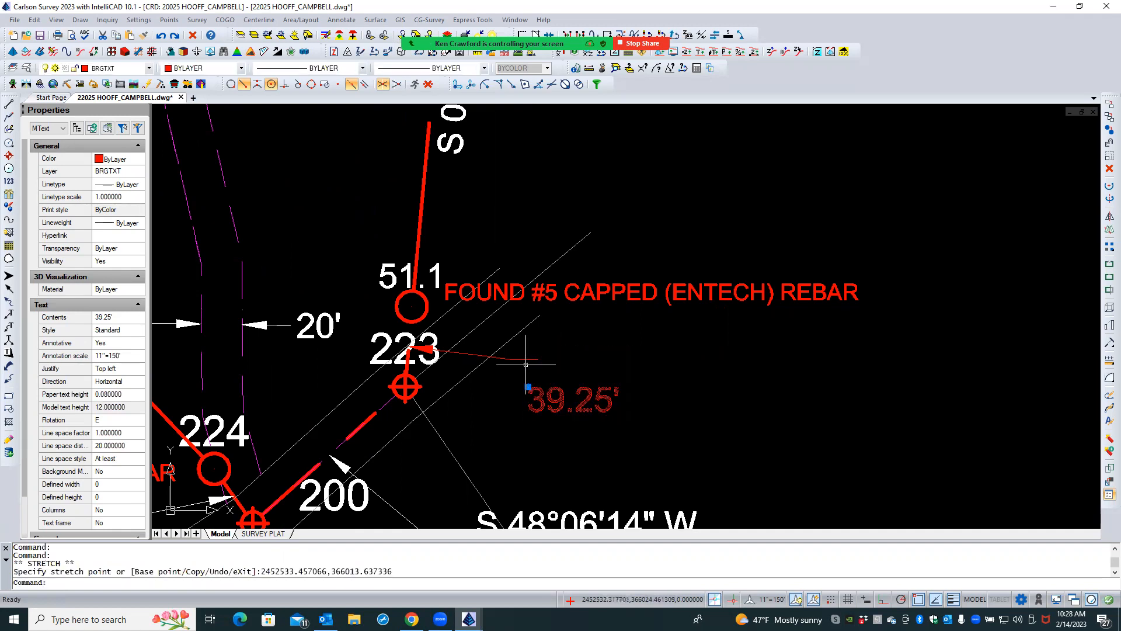
- Stretch the 39.25' leader's landing about 13 ft south, level with the top of its text, leaving the landing about 10 ft long
{"action": "left_click", "coordinate": [528, 359]}
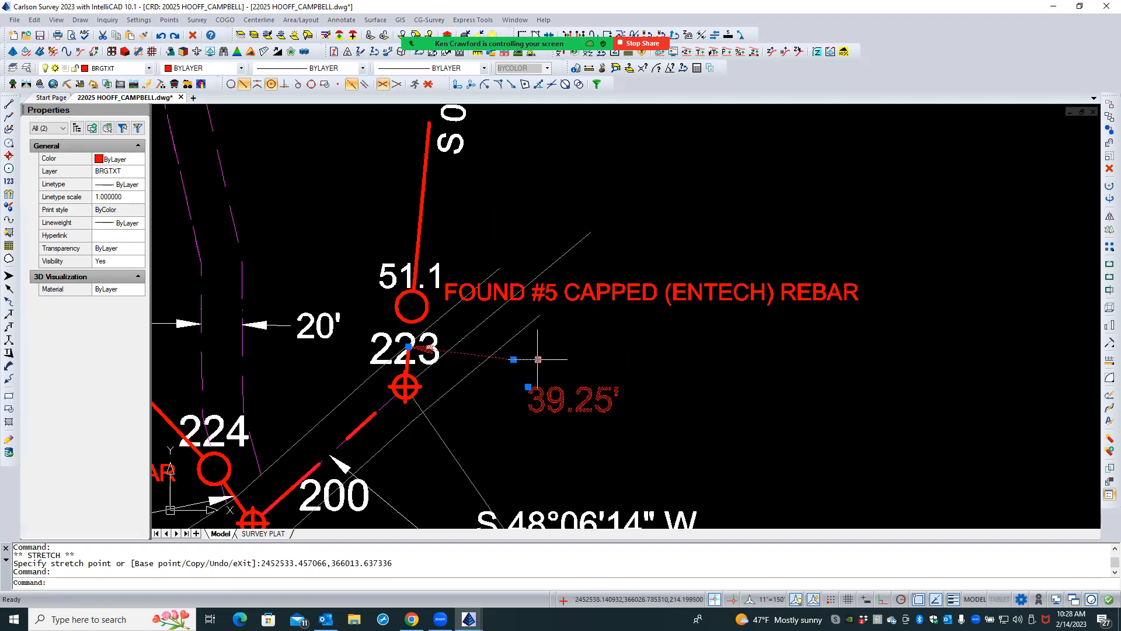
{"action": "left_click", "coordinate": [537, 359]}
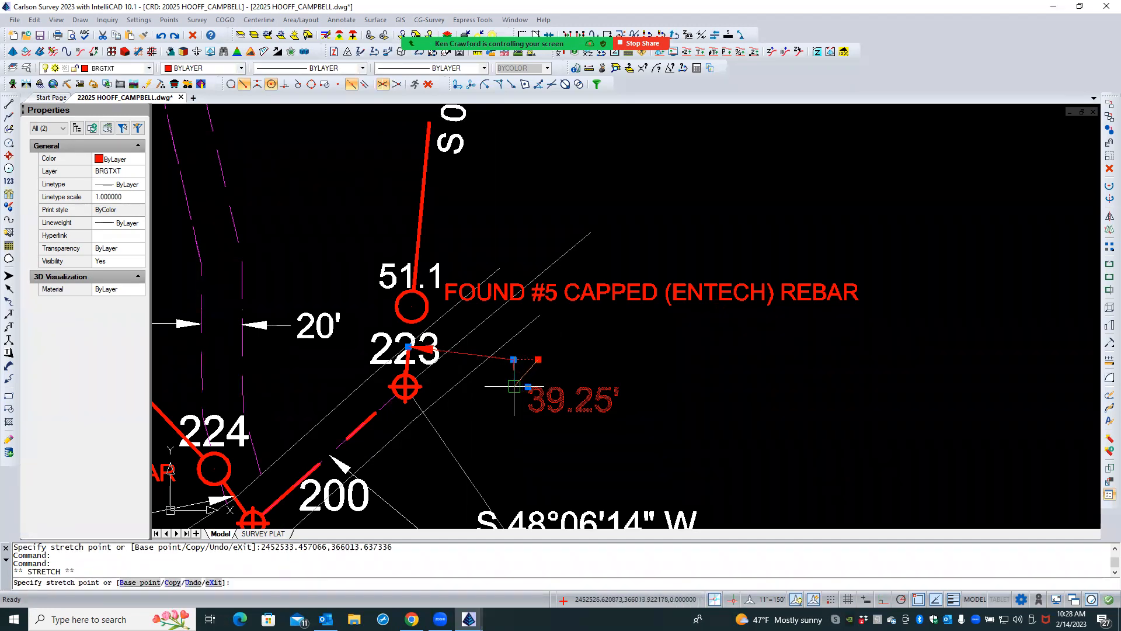
{"action": "left_click", "coordinate": [514, 385]}
{"action": "left_click", "coordinate": [513, 359]}
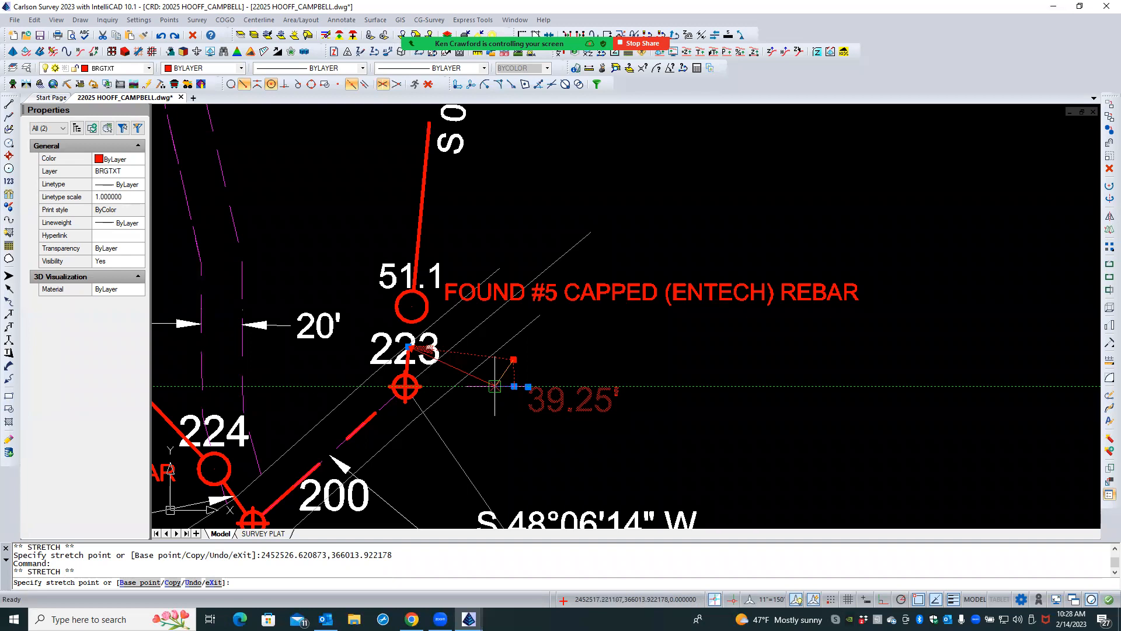
{"action": "left_click", "coordinate": [494, 386]}
{"action": "scroll", "coordinate": [406, 355], "scroll_direction": "up", "scroll_amount": 1}
{"action": "scroll", "coordinate": [405, 355], "scroll_direction": "up", "scroll_amount": 3}
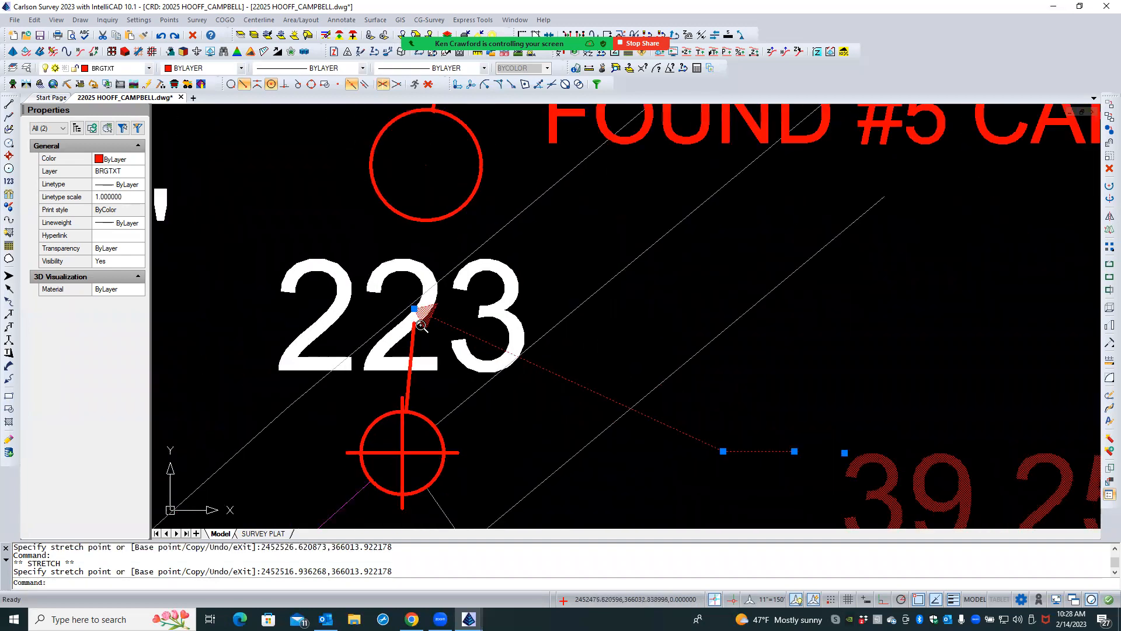
{"action": "scroll", "coordinate": [421, 326], "scroll_direction": "down", "scroll_amount": 4}
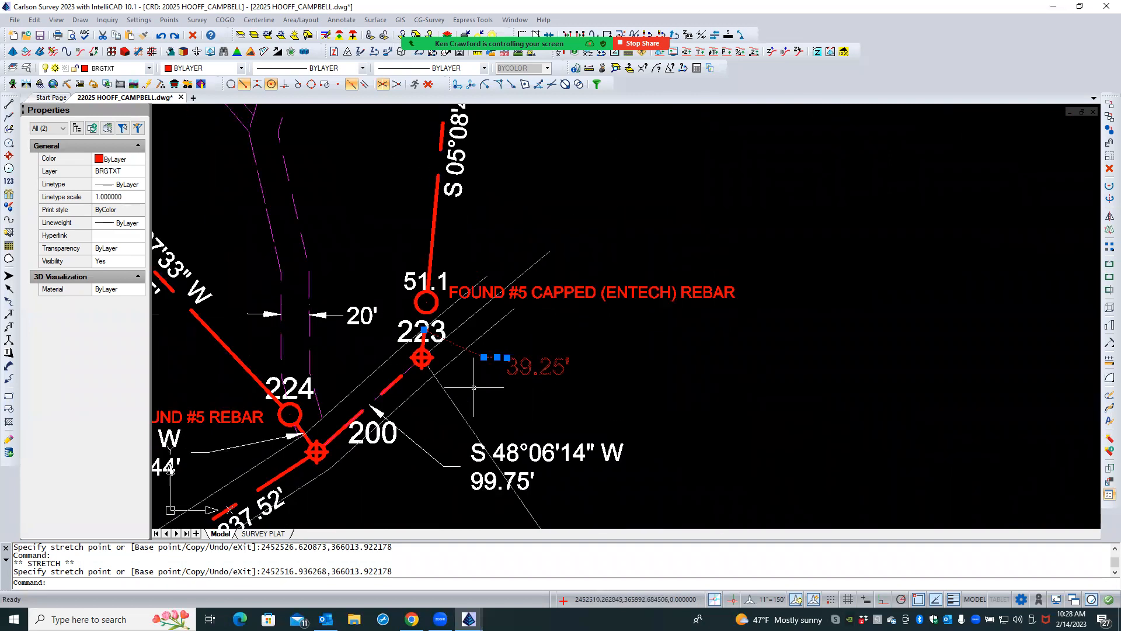
- Set the Z elevation of the 39.25' leader's arrowhead vertex to 0
{"action": "key", "text": "Escape"}
{"action": "key", "text": "Escape"}
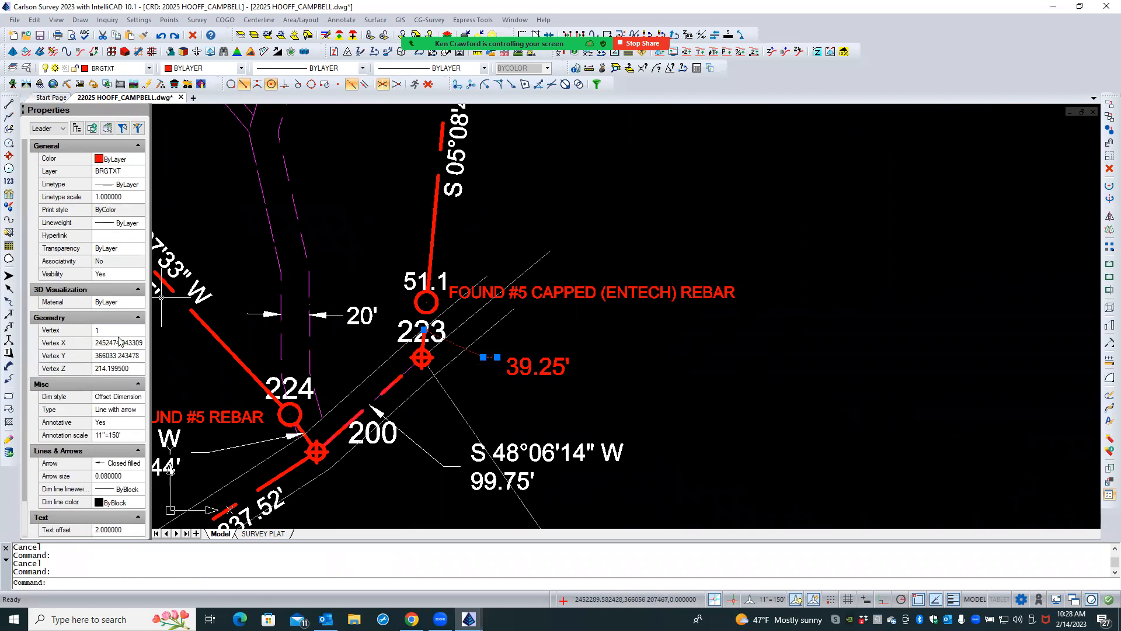
{"action": "left_click", "coordinate": [128, 370]}
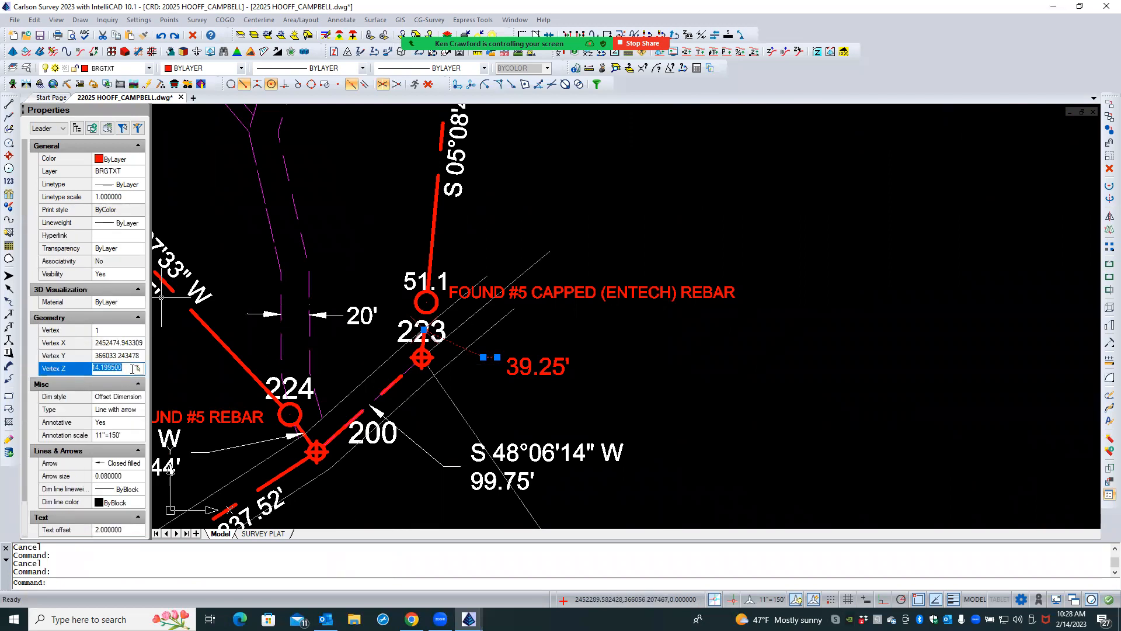
{"action": "type", "text": "0"}
{"action": "key", "text": "Return"}
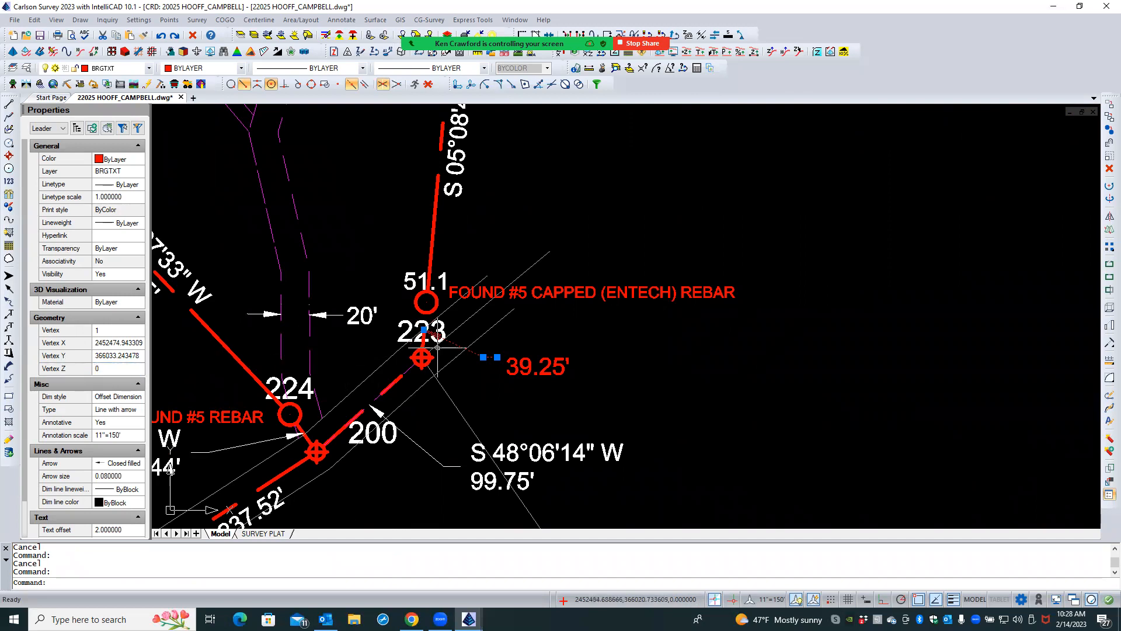
{"action": "scroll", "coordinate": [437, 348], "scroll_direction": "up", "scroll_amount": 3}
{"action": "scroll", "coordinate": [502, 401], "scroll_direction": "down", "scroll_amount": 2}
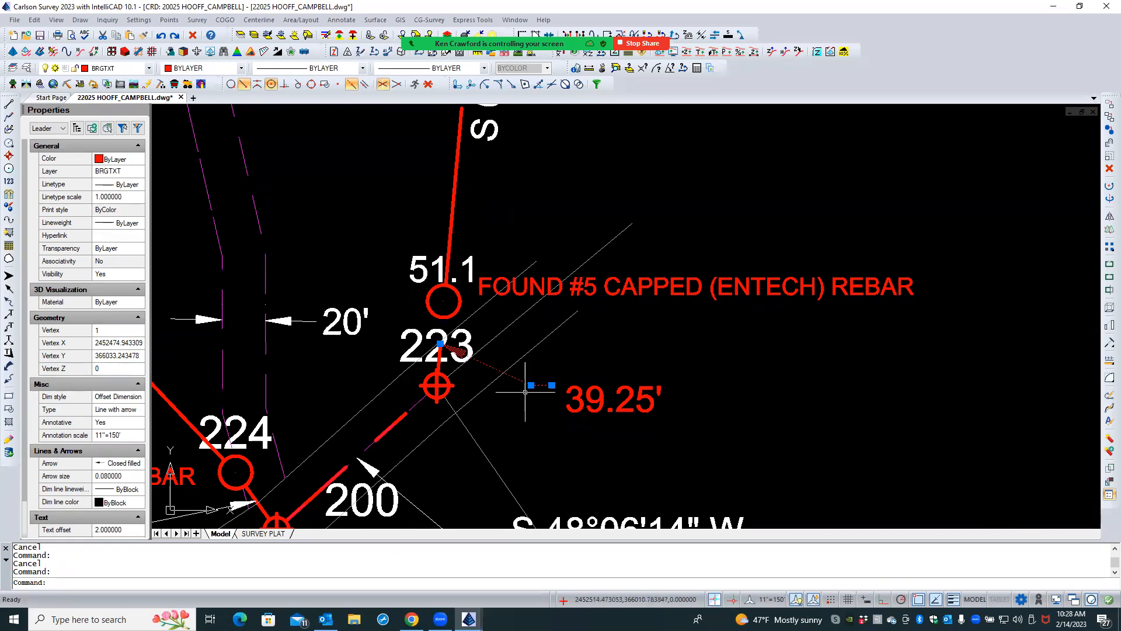
- Raise the 39.25' text about 6 ft north so it is vertically centred on the leader's landing
{"action": "left_click", "coordinate": [575, 397]}
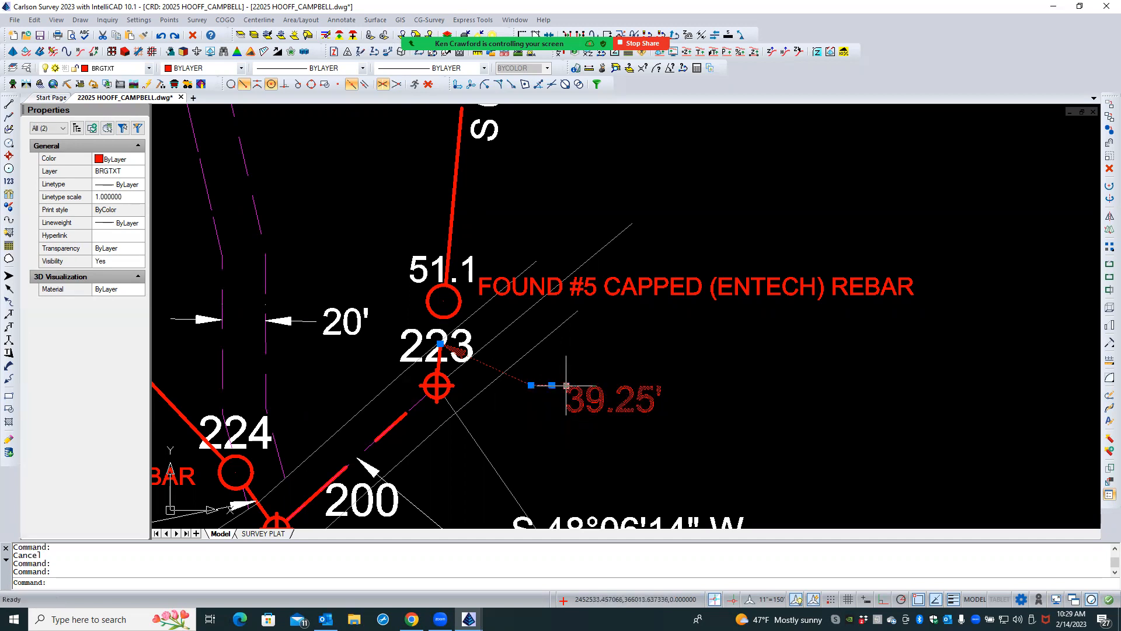
{"action": "left_click", "coordinate": [566, 385]}
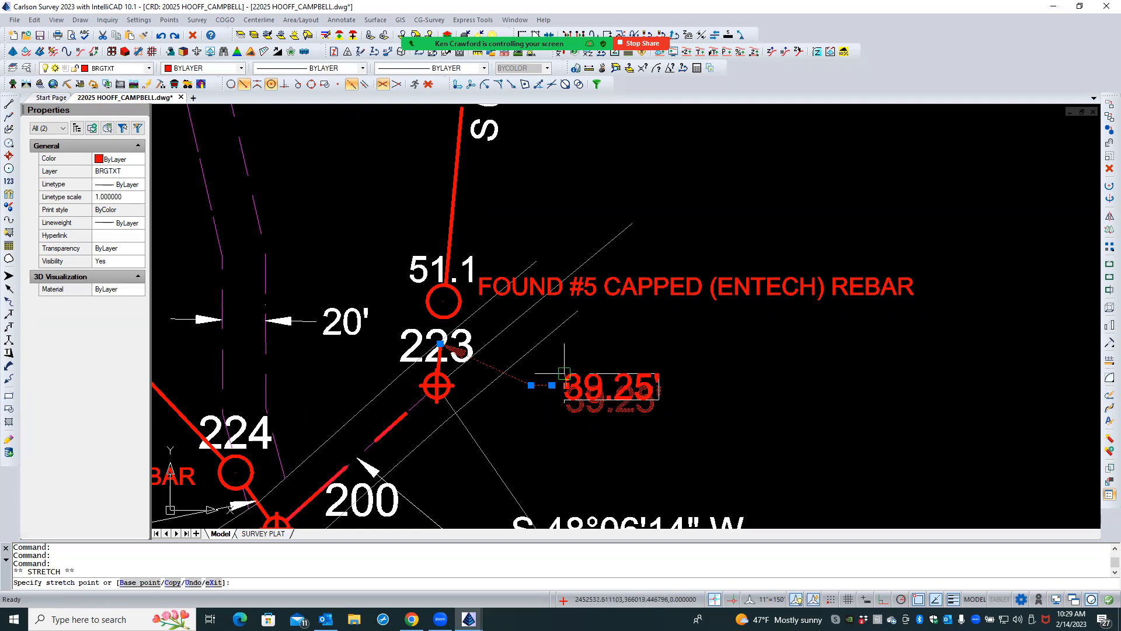
{"action": "left_click", "coordinate": [564, 372]}
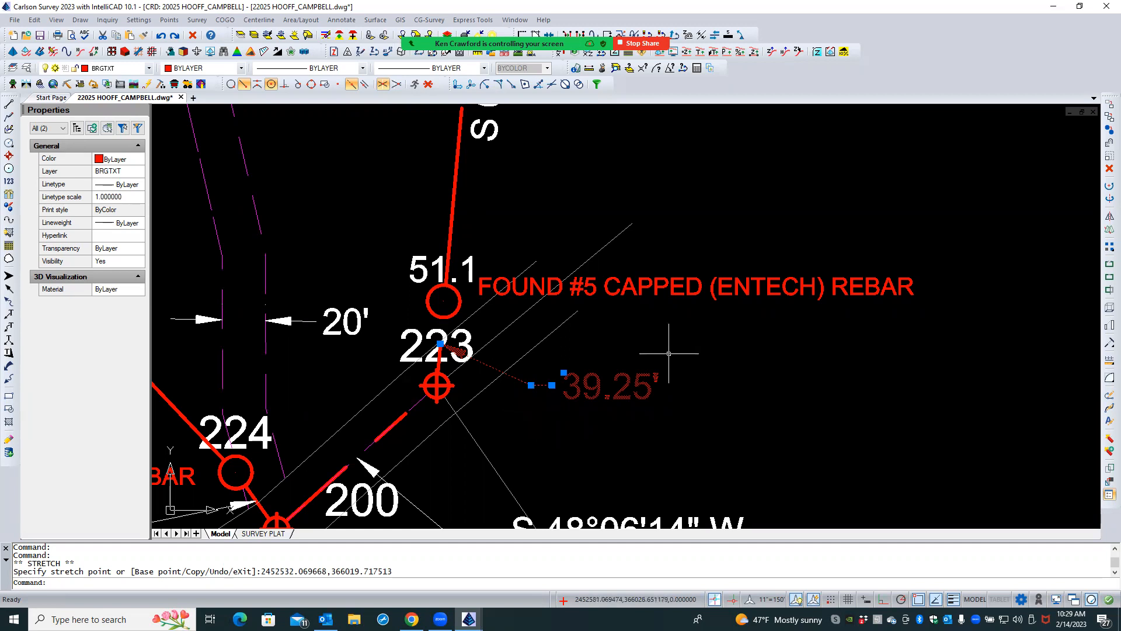
- Move the 39.25' text and its leader together about 14 ft west and 6 ft south
{"action": "type", "text": "M"}
{"action": "key", "text": "Return"}
{"action": "left_click", "coordinate": [687, 352]}
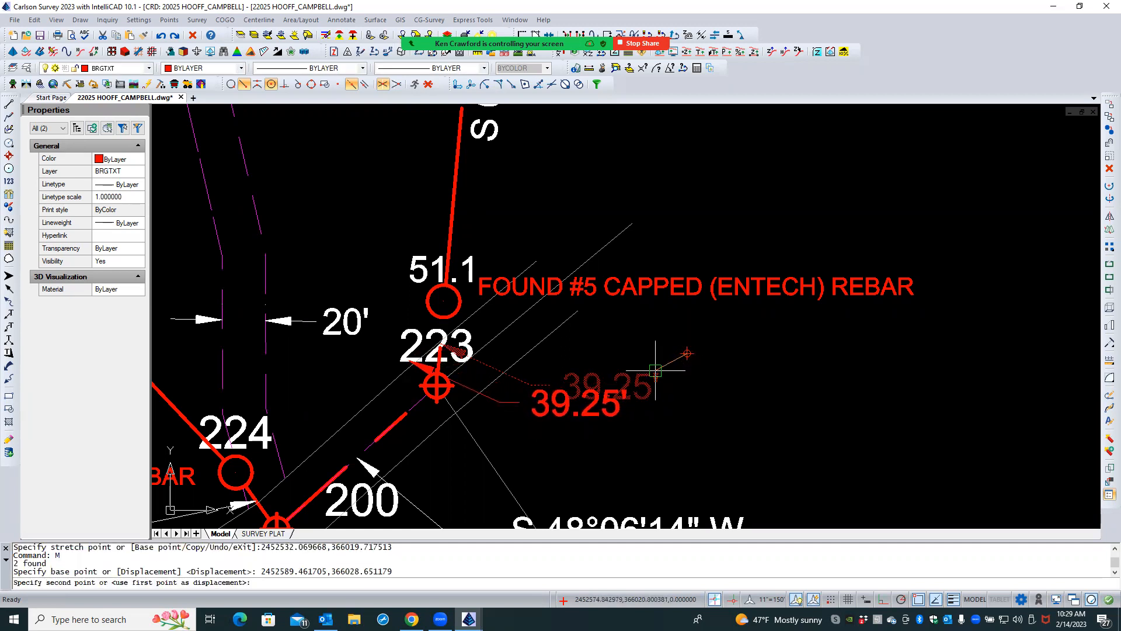
{"action": "left_click", "coordinate": [655, 370]}
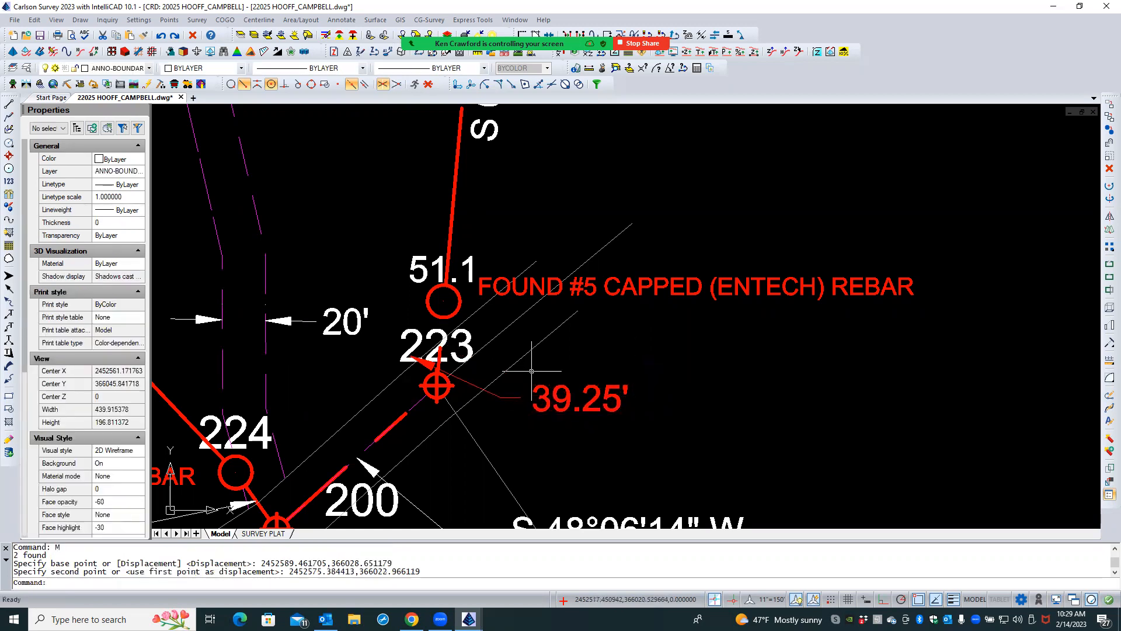
{"action": "key", "text": "Escape"}
{"action": "key", "text": "Escape"}
- Reattach the 39.25' leader's arrowhead to the line between points 223 and 51.1, using an .XY filter with Nearest snap and Z 0
{"action": "left_click", "coordinate": [425, 362]}
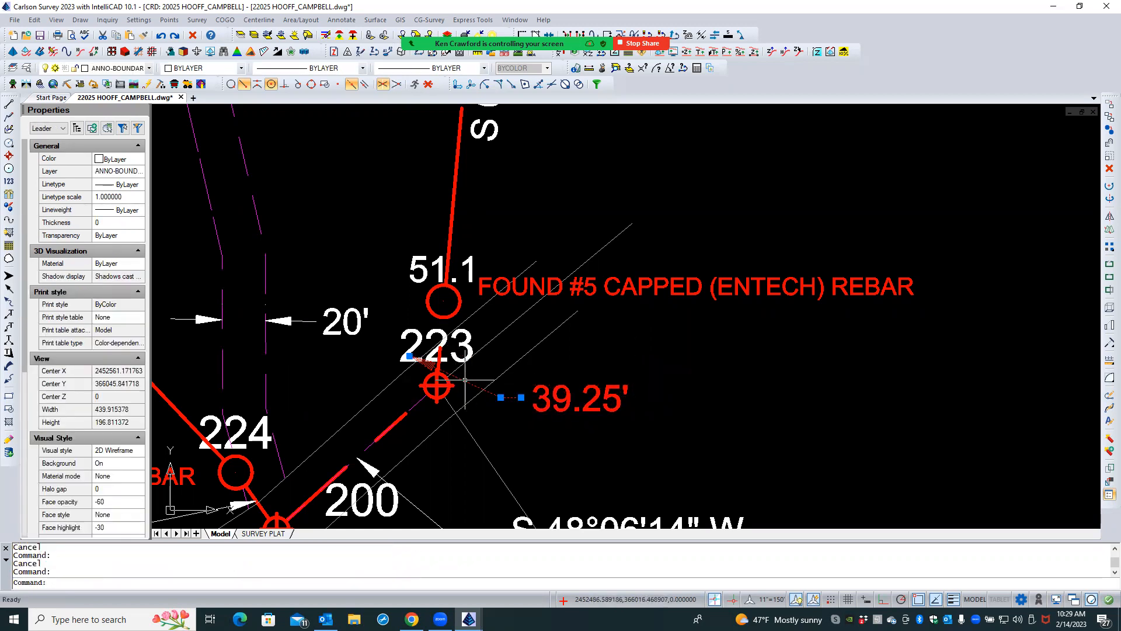
{"action": "left_click", "coordinate": [409, 355]}
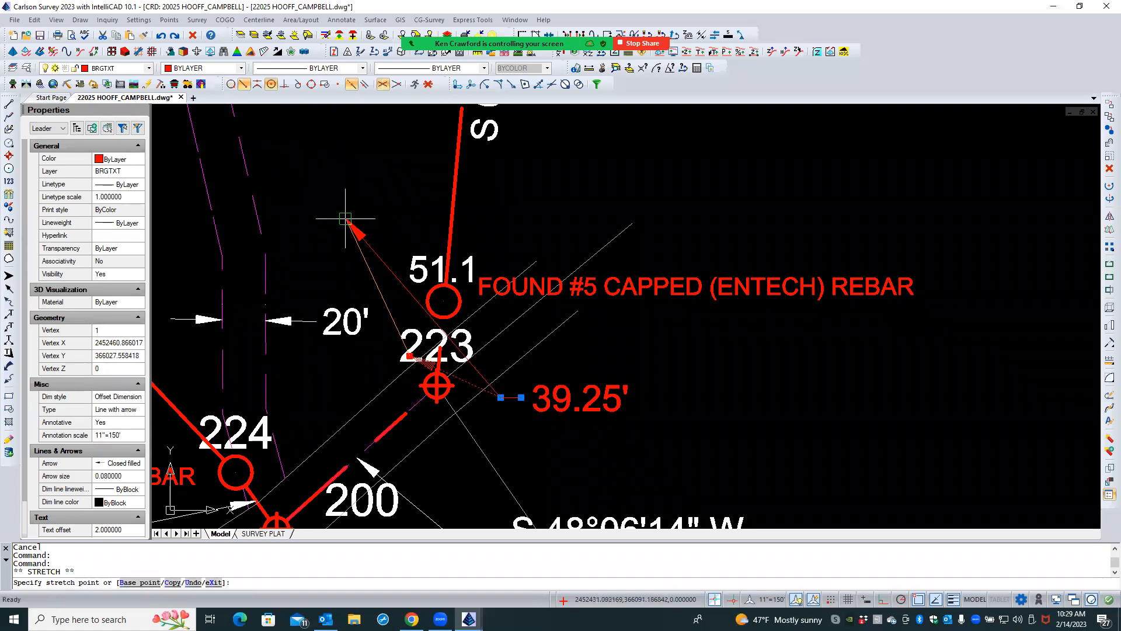
{"action": "type", "text": ".Xr"}
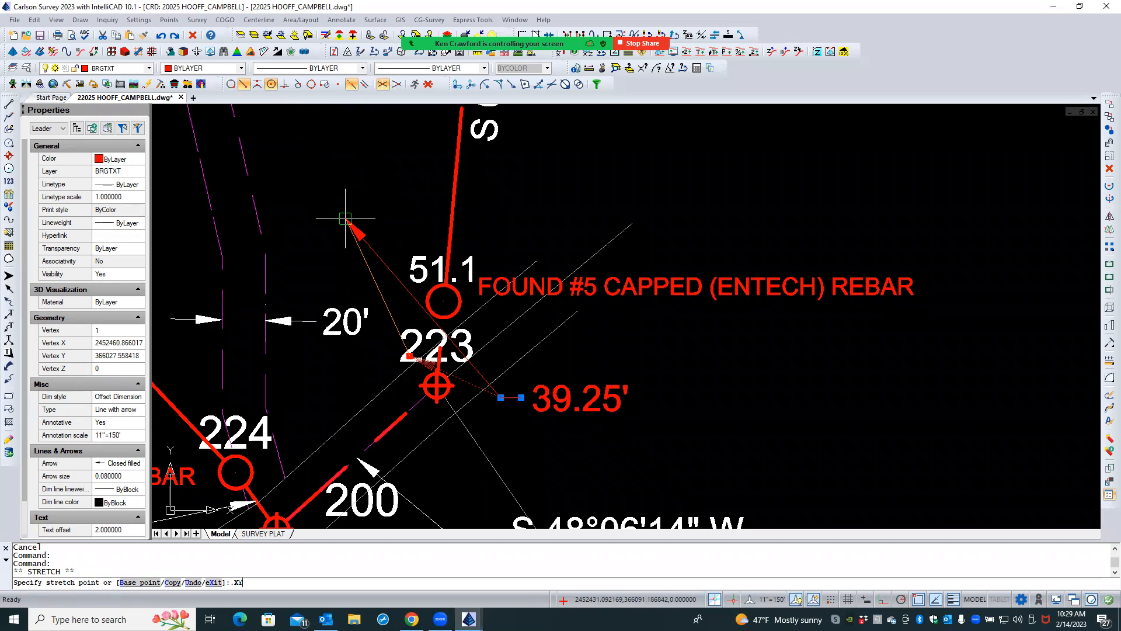
{"action": "key", "text": "Return"}
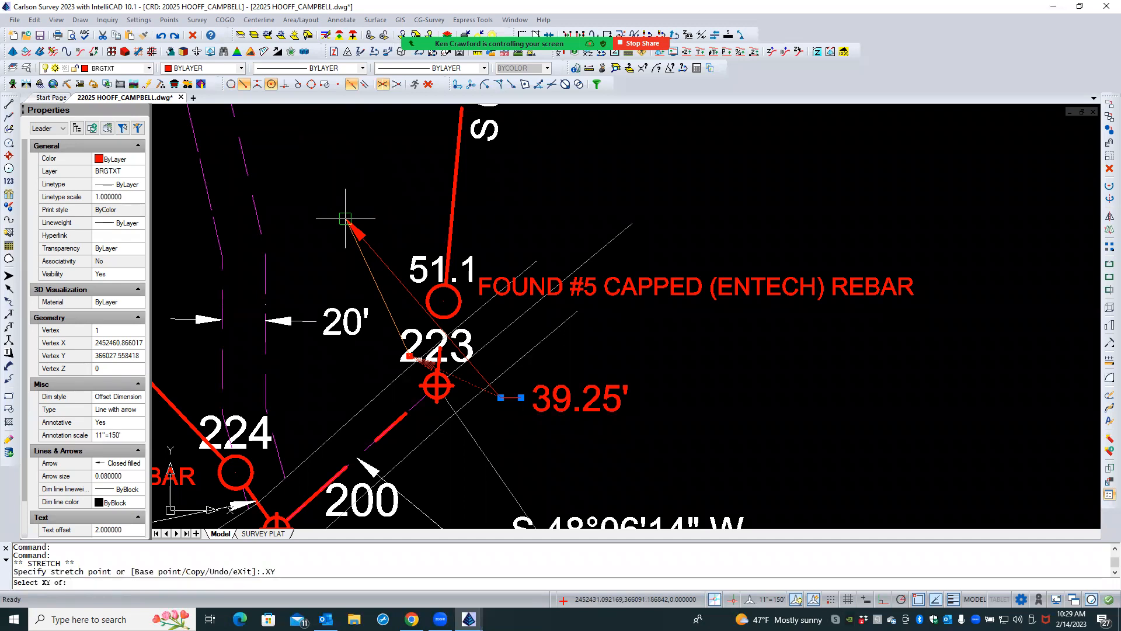
{"action": "right_click", "coordinate": [345, 218], "text": "shift"}
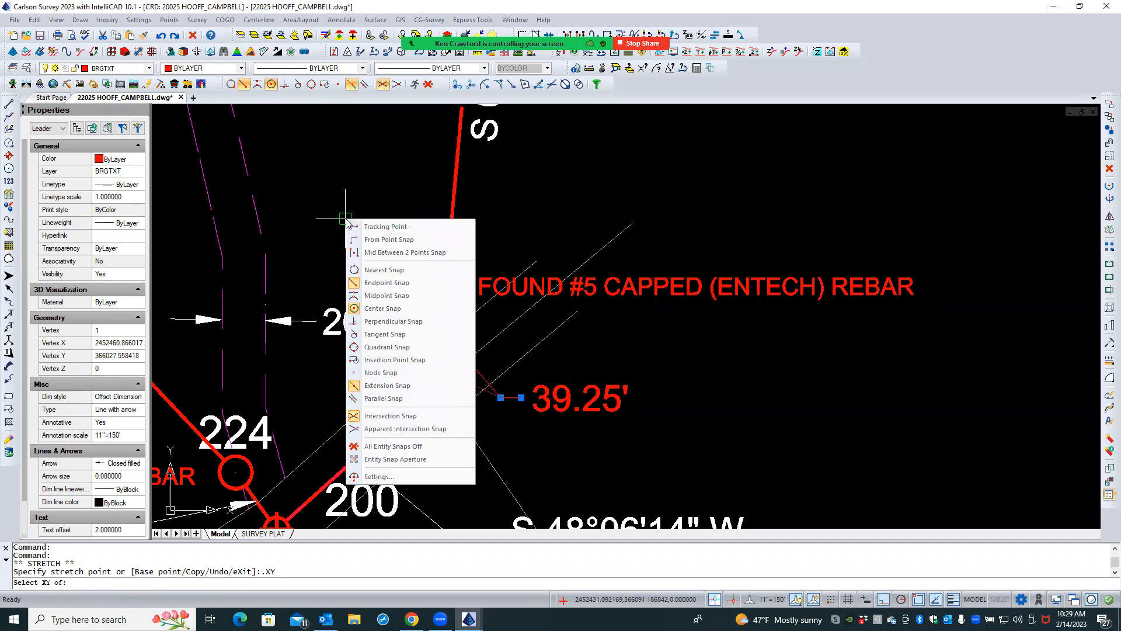
{"action": "left_click", "coordinate": [387, 269]}
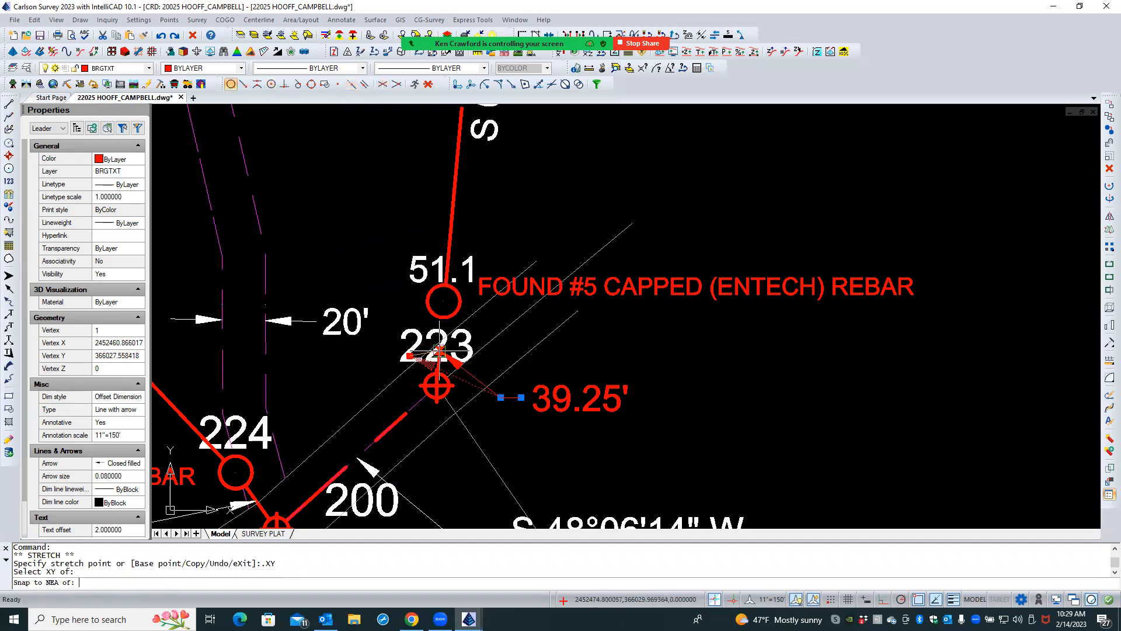
{"action": "left_click", "coordinate": [439, 351]}
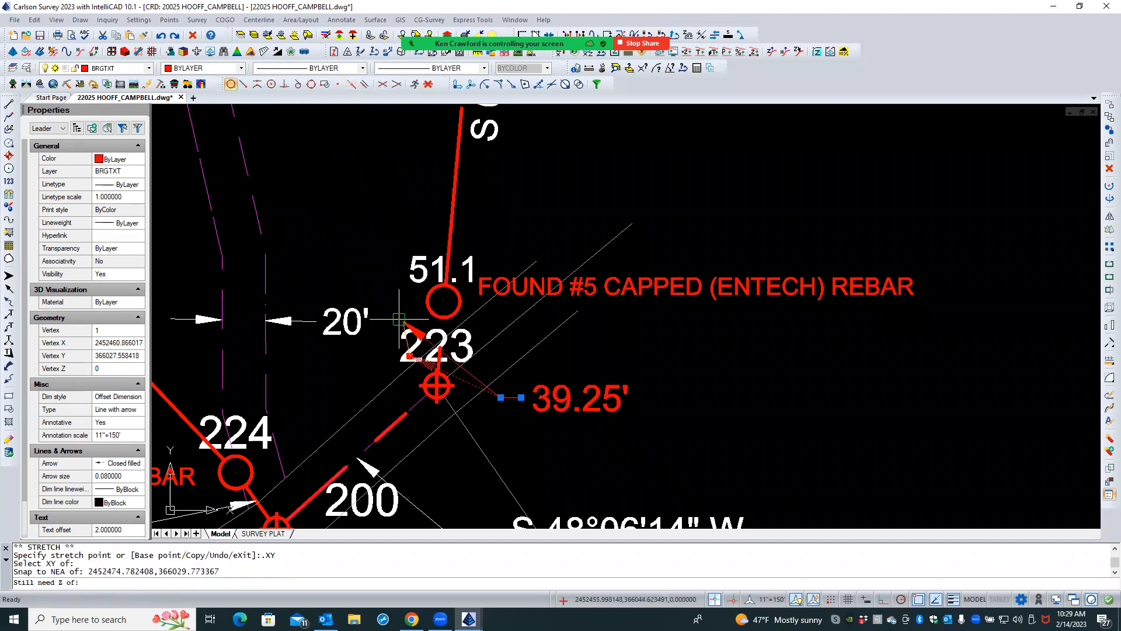
{"action": "type", "text": "0"}
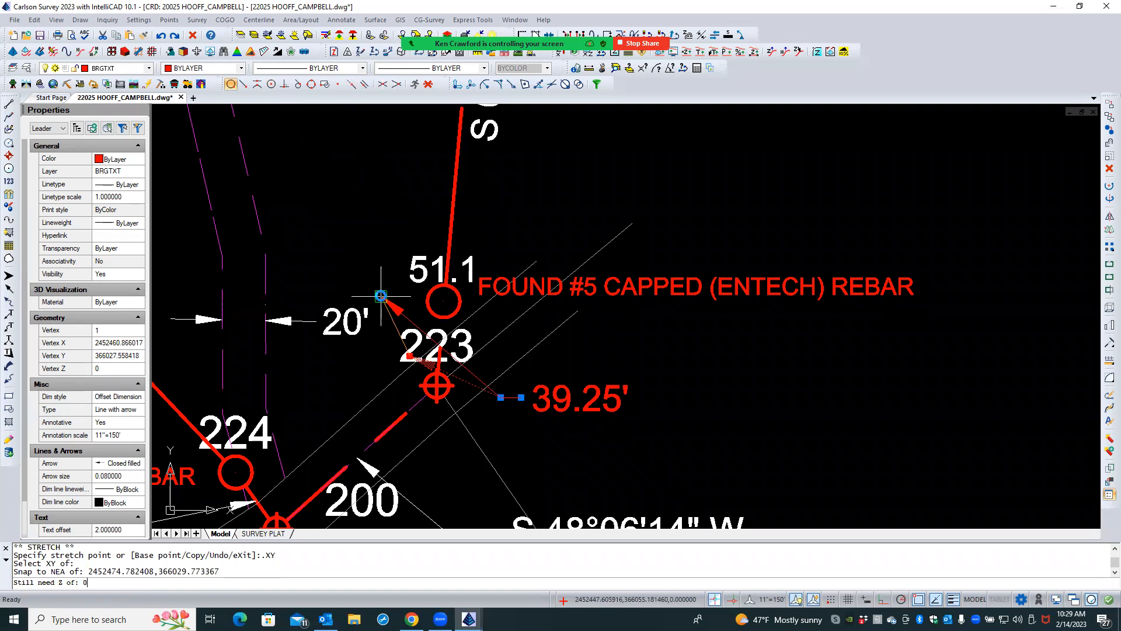
{"action": "key", "text": "Return"}
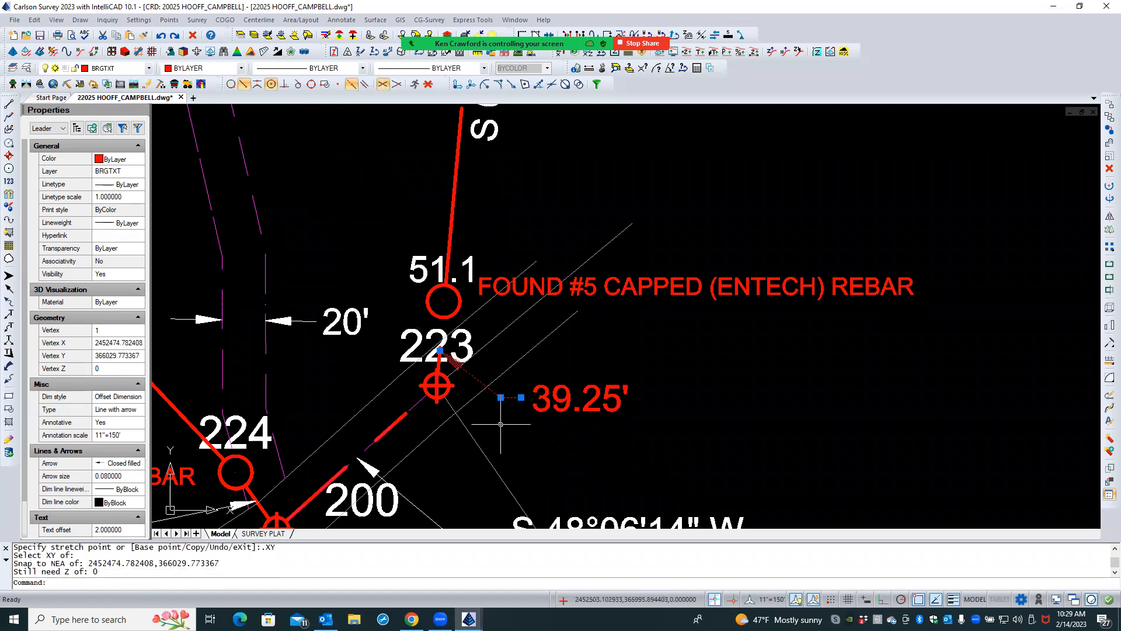
{"action": "key", "text": "Escape"}
{"action": "key", "text": "Escape"}
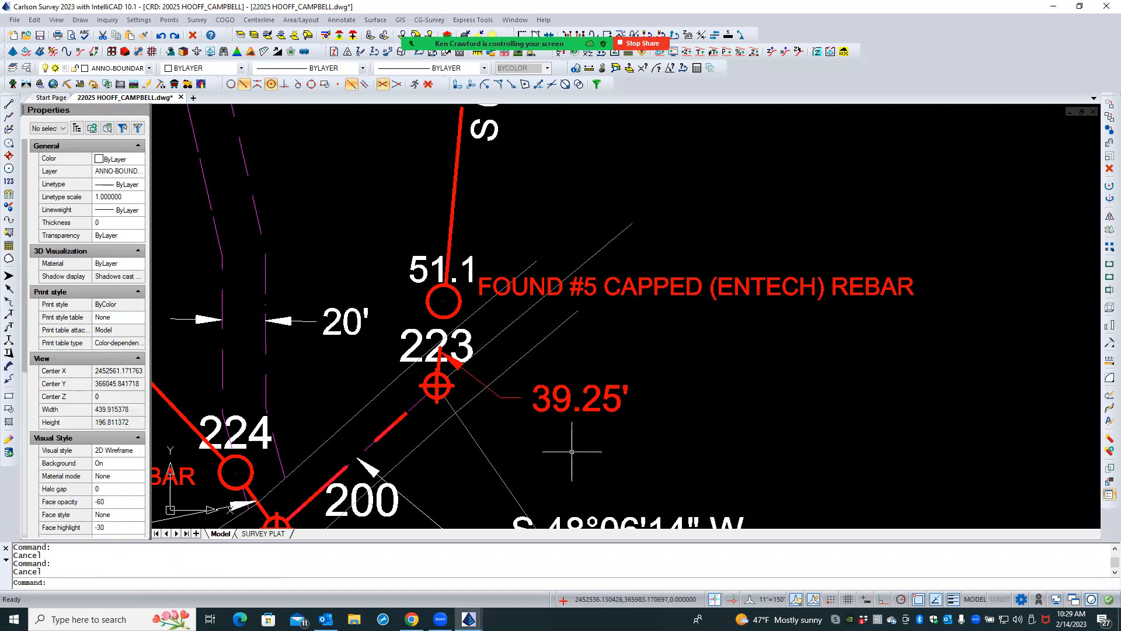
{"action": "left_click", "coordinate": [767, 599]}
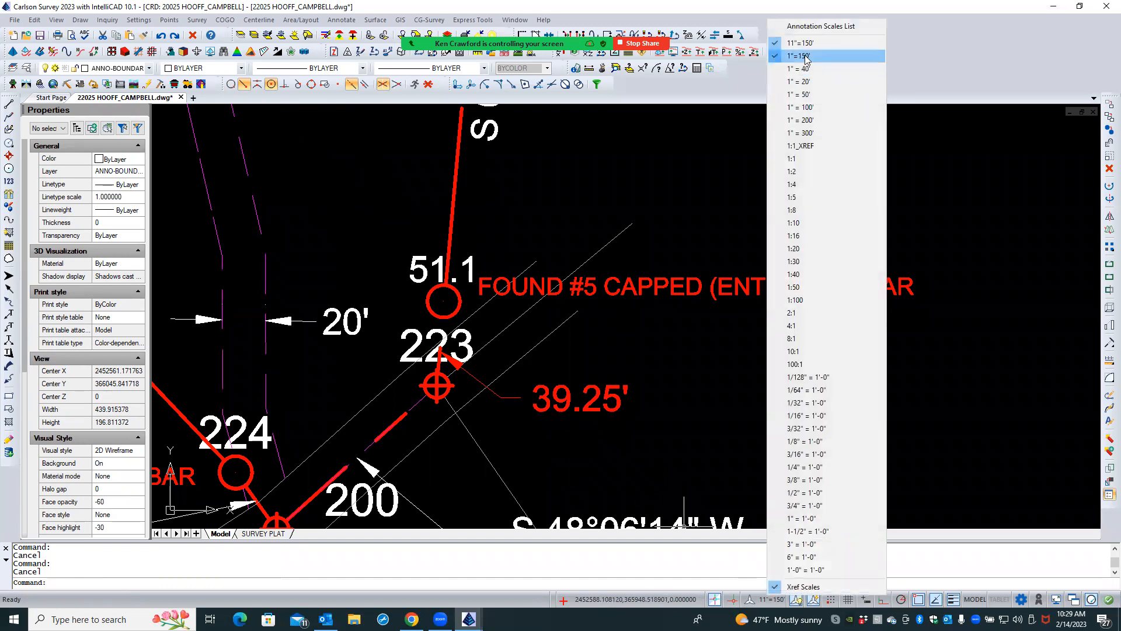
{"action": "left_click", "coordinate": [714, 137]}
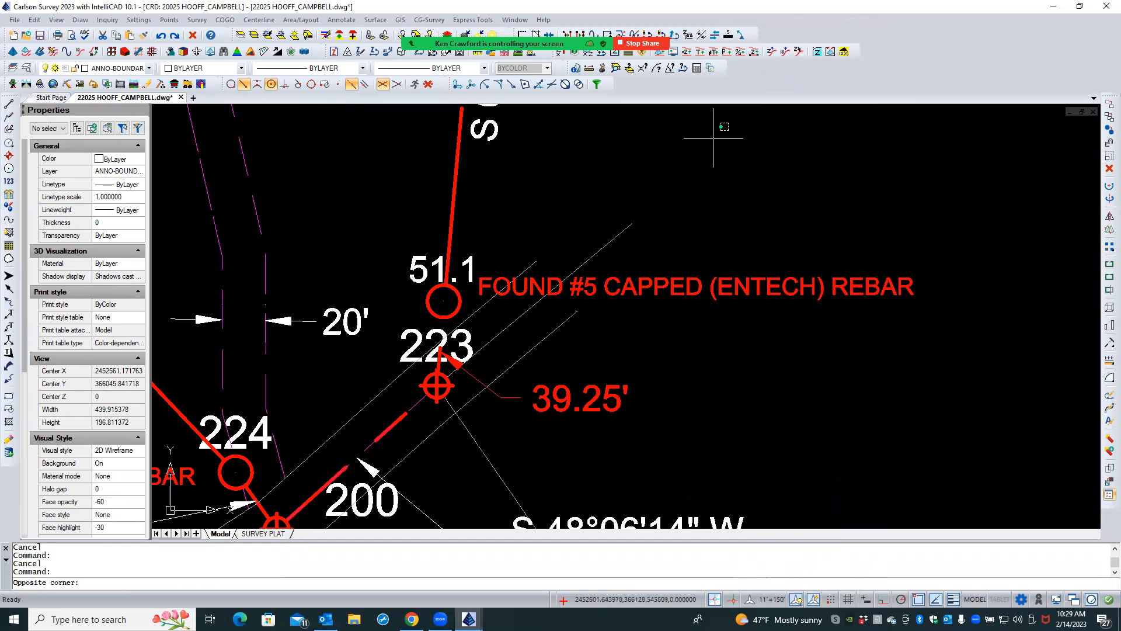
{"action": "key", "text": "Escape"}
{"action": "key", "text": "Escape"}
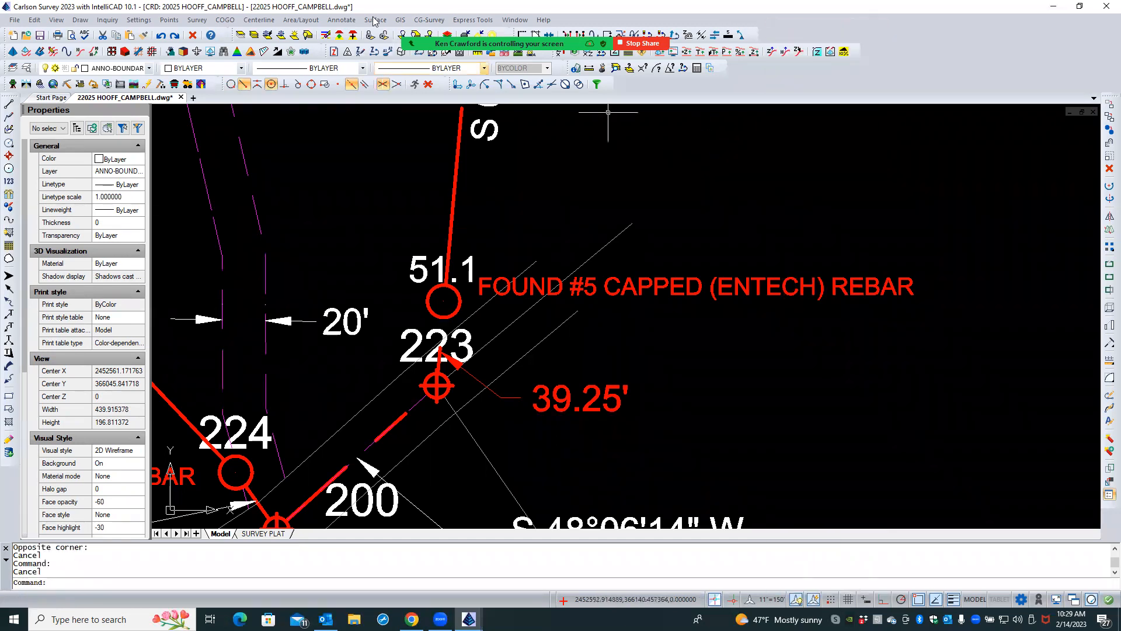
- Set LTSCALE to 1.005 through Drawing Setup and check the linetypes on the SURVEY PLAT layout
{"action": "left_click", "coordinate": [139, 20]}
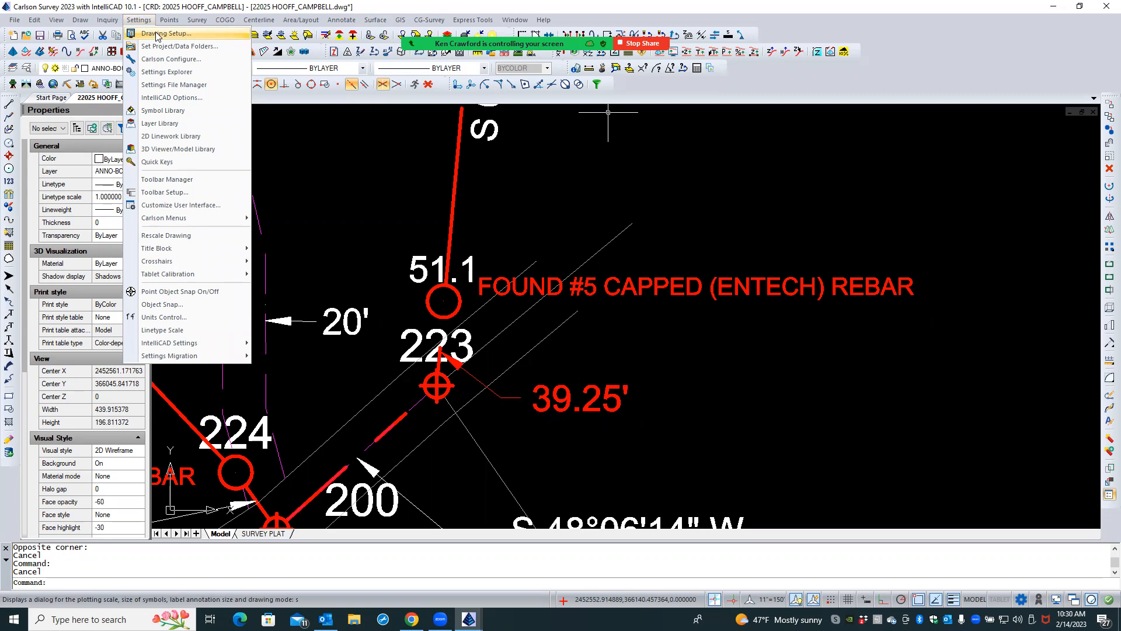
{"action": "left_click", "coordinate": [165, 33]}
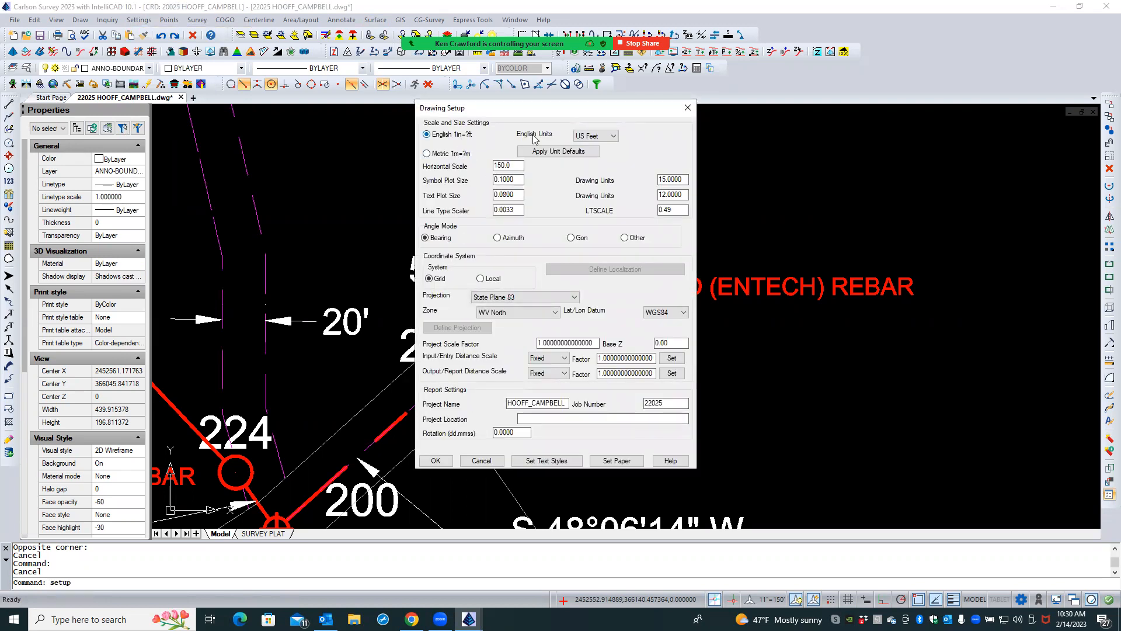
{"action": "double_click", "coordinate": [682, 210]}
{"action": "left_click", "coordinate": [434, 460]}
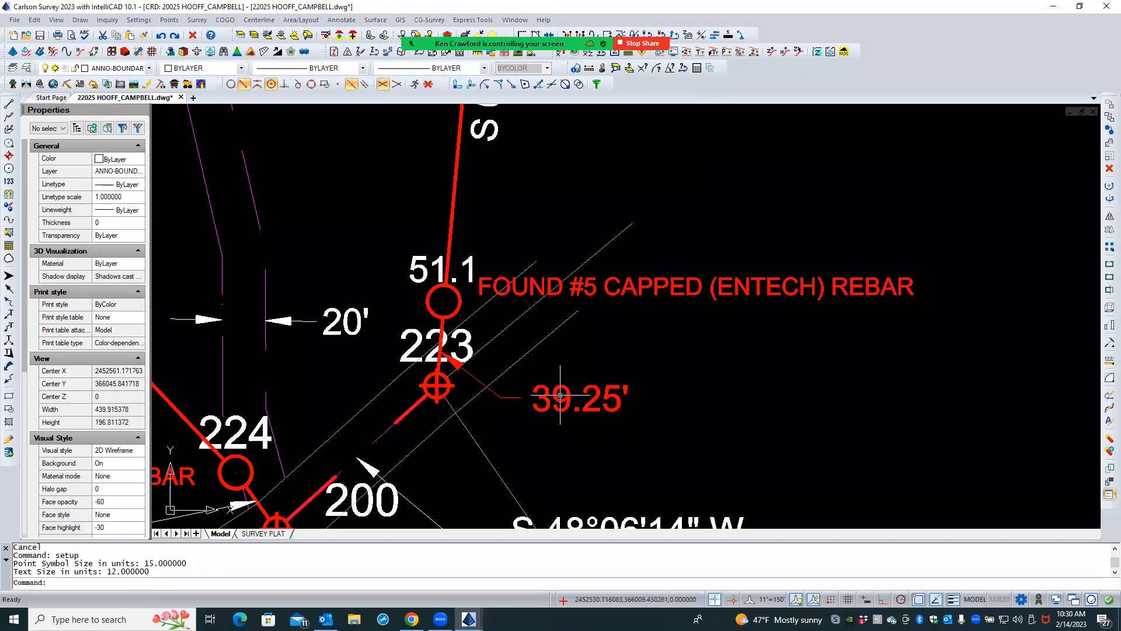
{"action": "scroll", "coordinate": [554, 339], "scroll_direction": "down", "scroll_amount": 3}
{"action": "scroll", "coordinate": [554, 339], "scroll_direction": "down", "scroll_amount": 5}
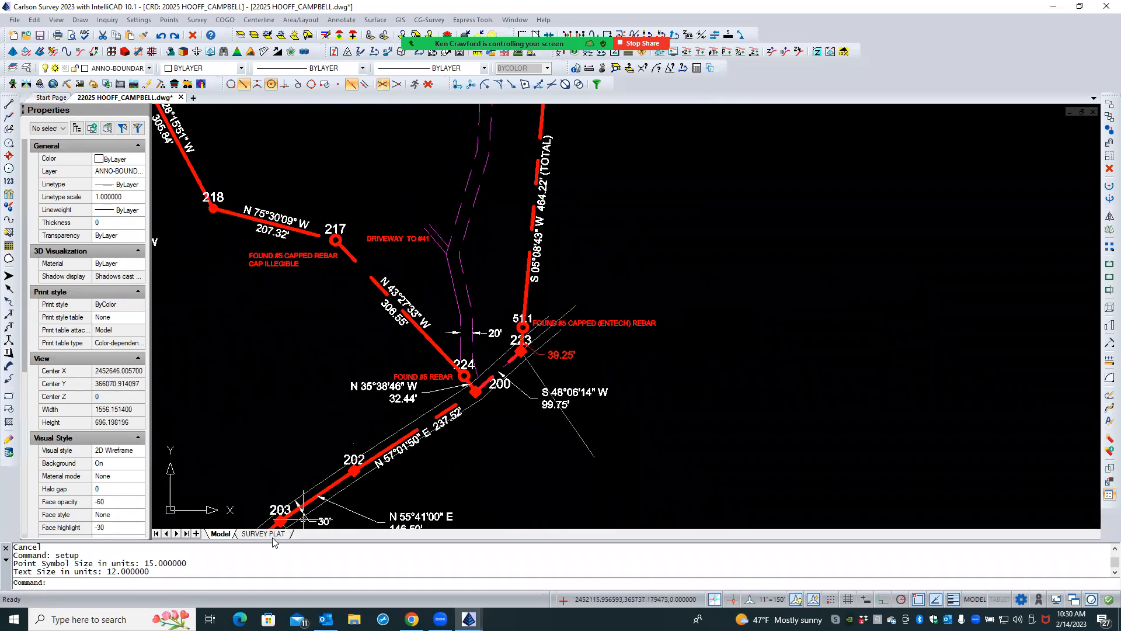
{"action": "left_click", "coordinate": [263, 533]}
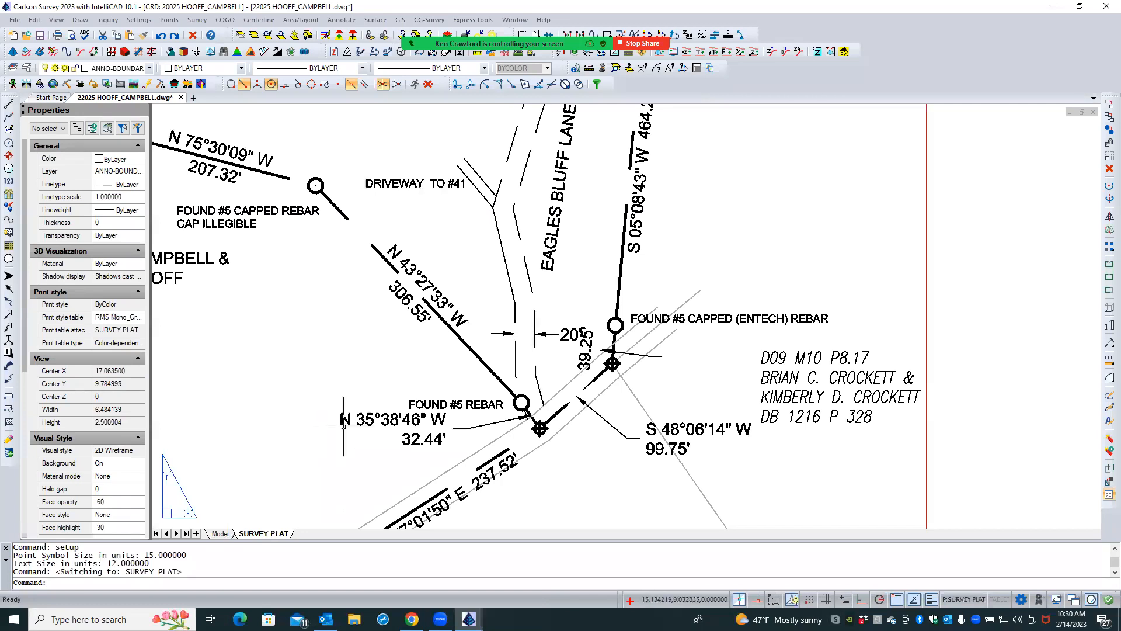
- Return to model space and set LTSCALE to .5
{"action": "left_click", "coordinate": [220, 533]}
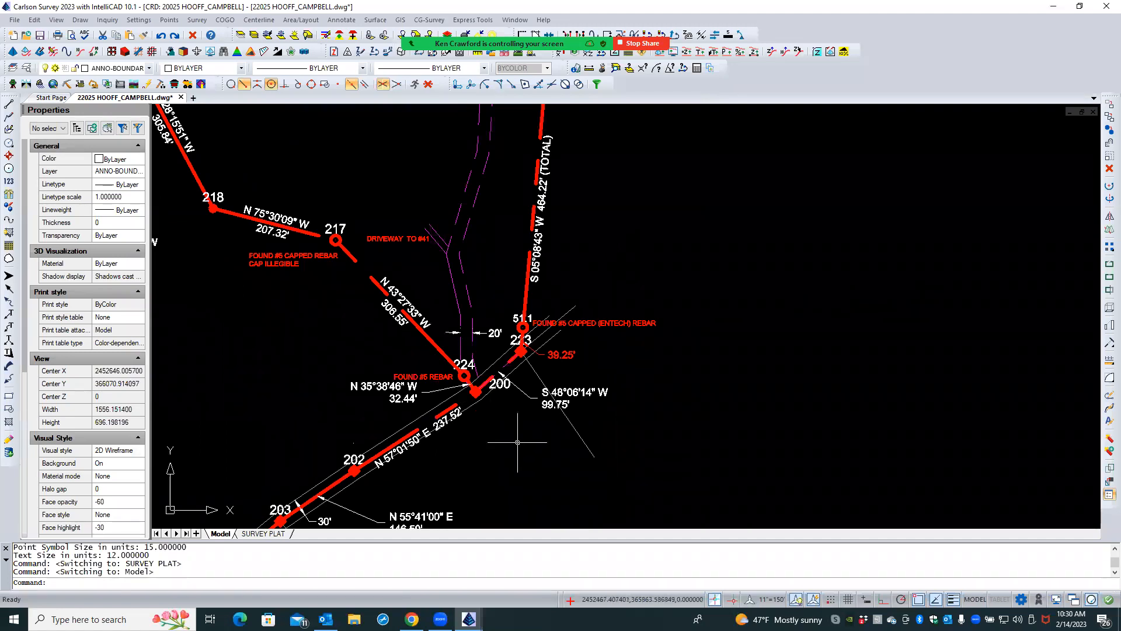
{"action": "type", "text": "ltscale"}
{"action": "key", "text": "Return"}
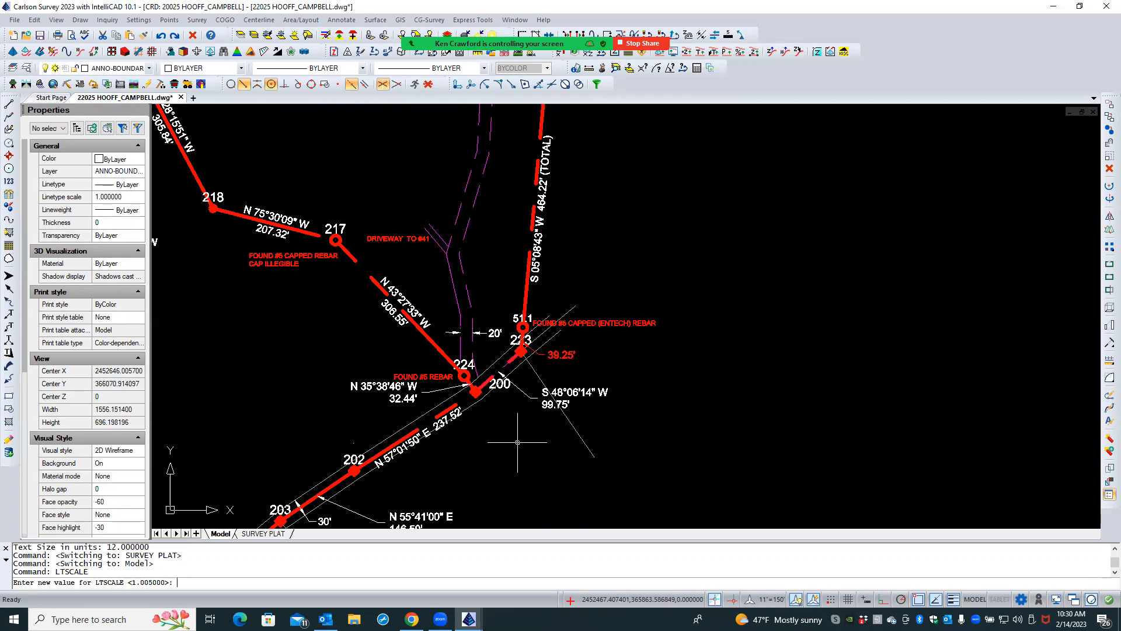
{"action": "key", "text": "Return"}
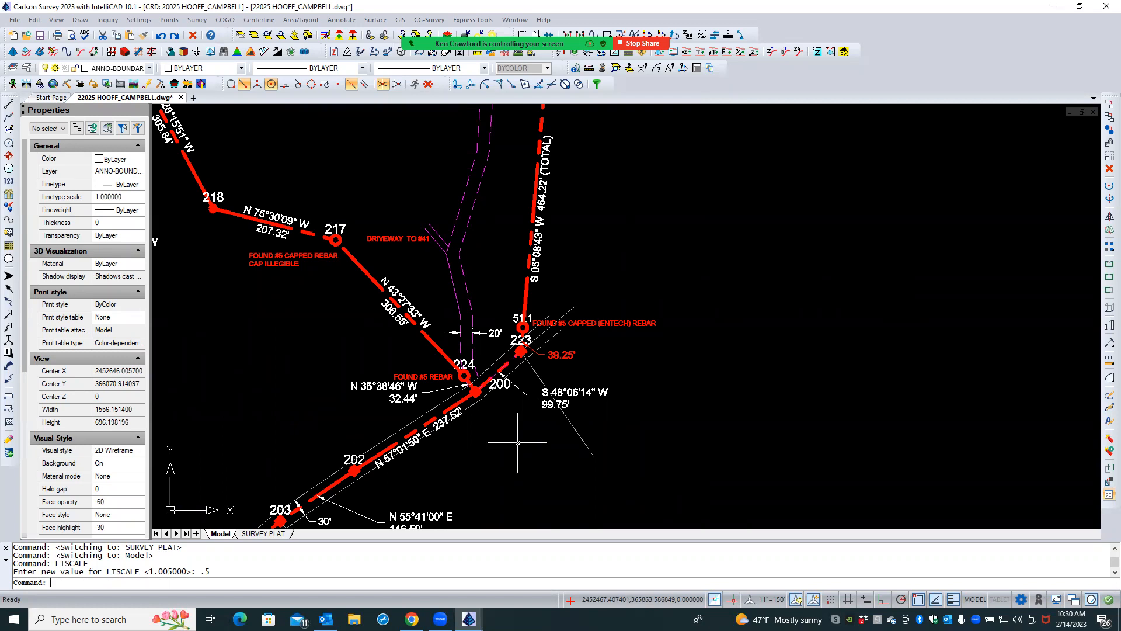
- Stretch the S 48°06'14" W, 99.75' leader's arrowhead about 10 ft northeast along the boundary line between points 200 and 223, using Nearest snap
{"action": "scroll", "coordinate": [553, 355], "scroll_direction": "up", "scroll_amount": 5}
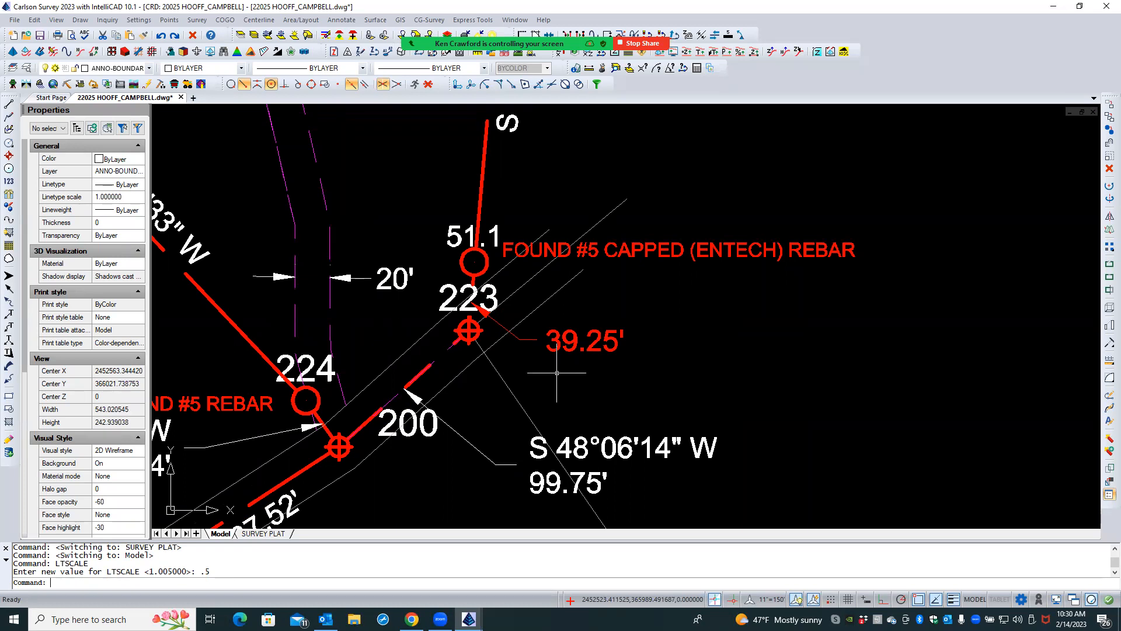
{"action": "scroll", "coordinate": [528, 382], "scroll_direction": "down", "scroll_amount": 2}
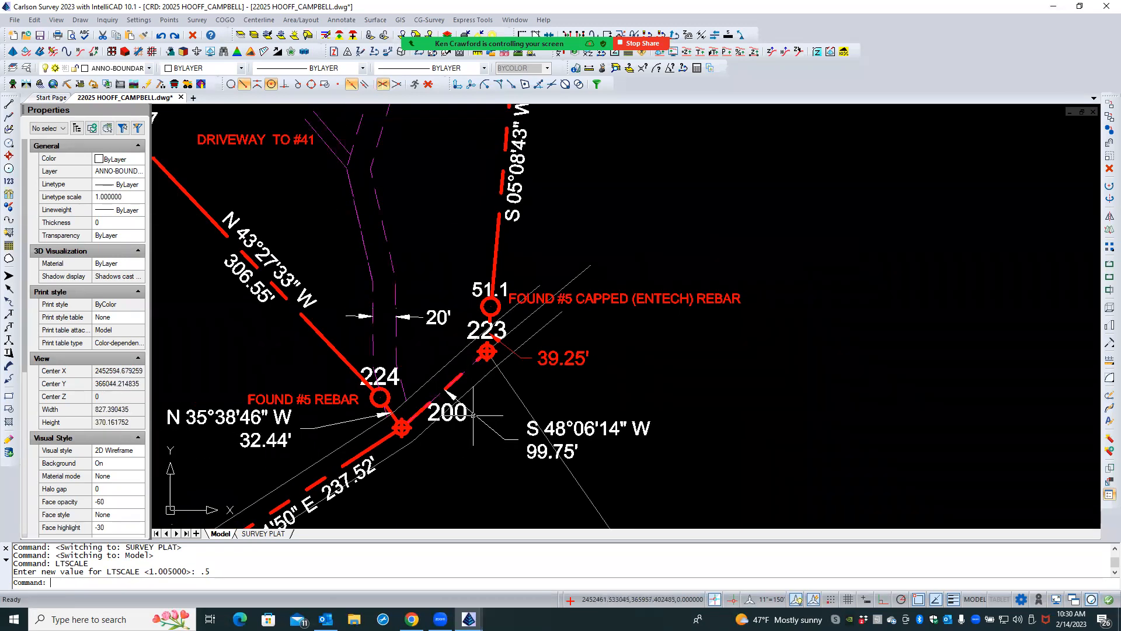
{"action": "left_click", "coordinate": [477, 413]}
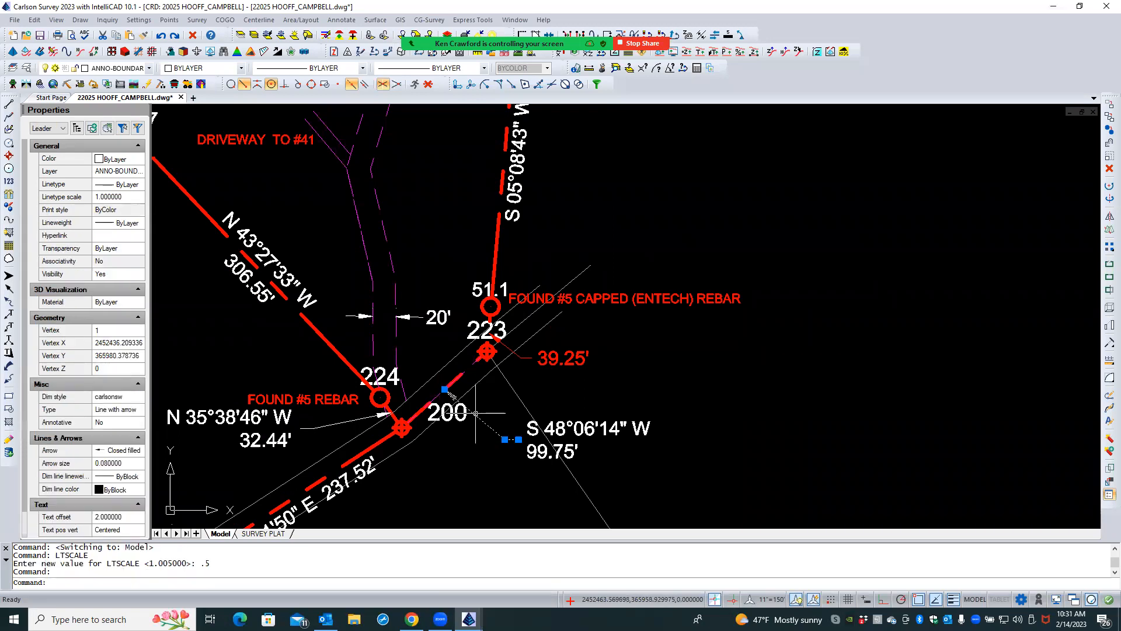
{"action": "left_click", "coordinate": [444, 389]}
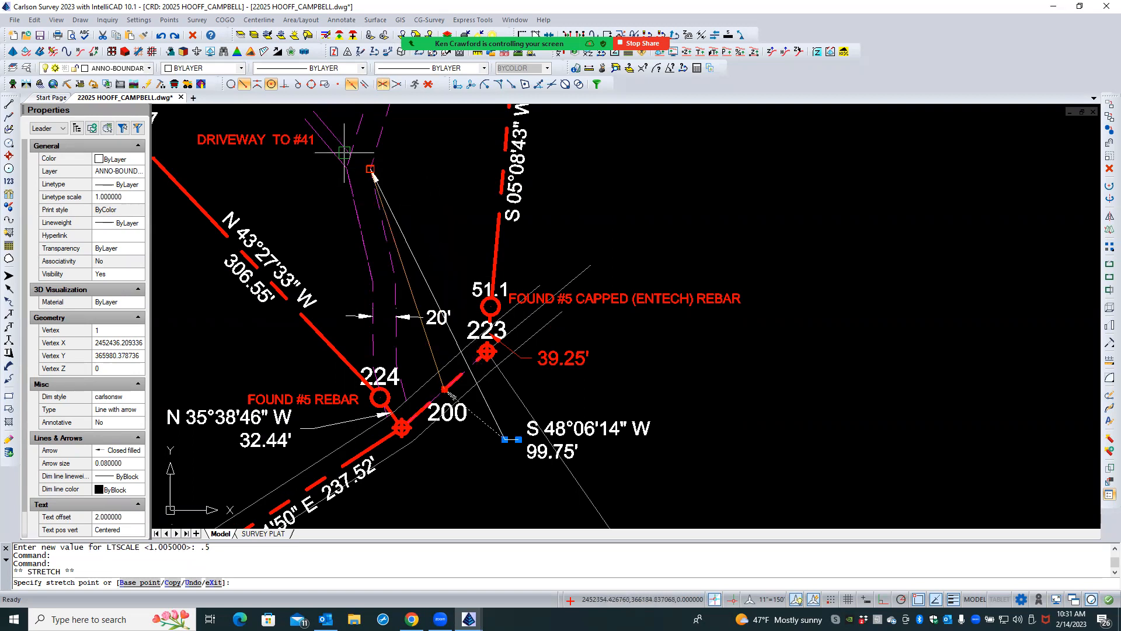
{"action": "left_click", "coordinate": [230, 85]}
{"action": "left_click", "coordinate": [453, 383]}
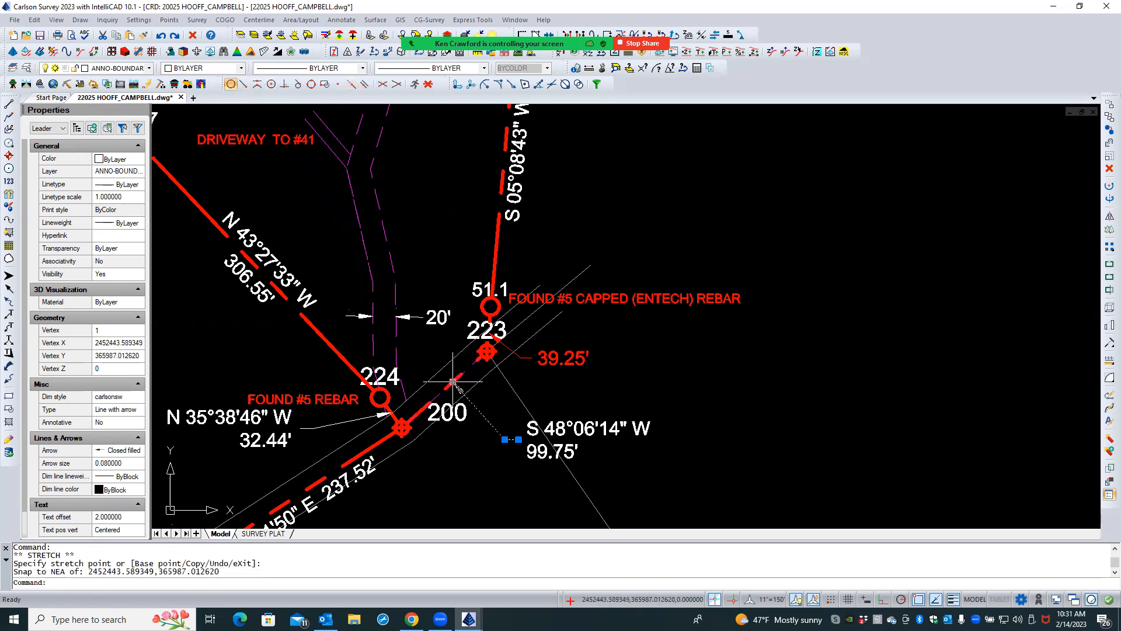
{"action": "key", "text": "Escape"}
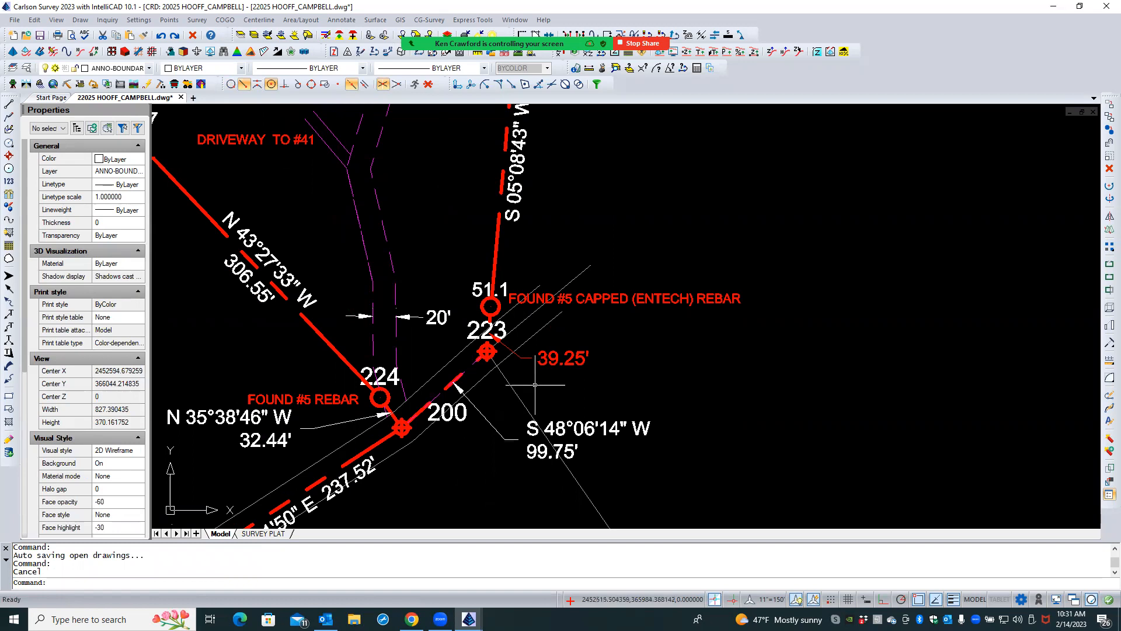
- Move the S 48°06'14" W bearing text and its 99.75' distance text together about 3.5 ft west and 10 ft south
{"action": "scroll", "coordinate": [577, 411], "scroll_direction": "up", "scroll_amount": 3}
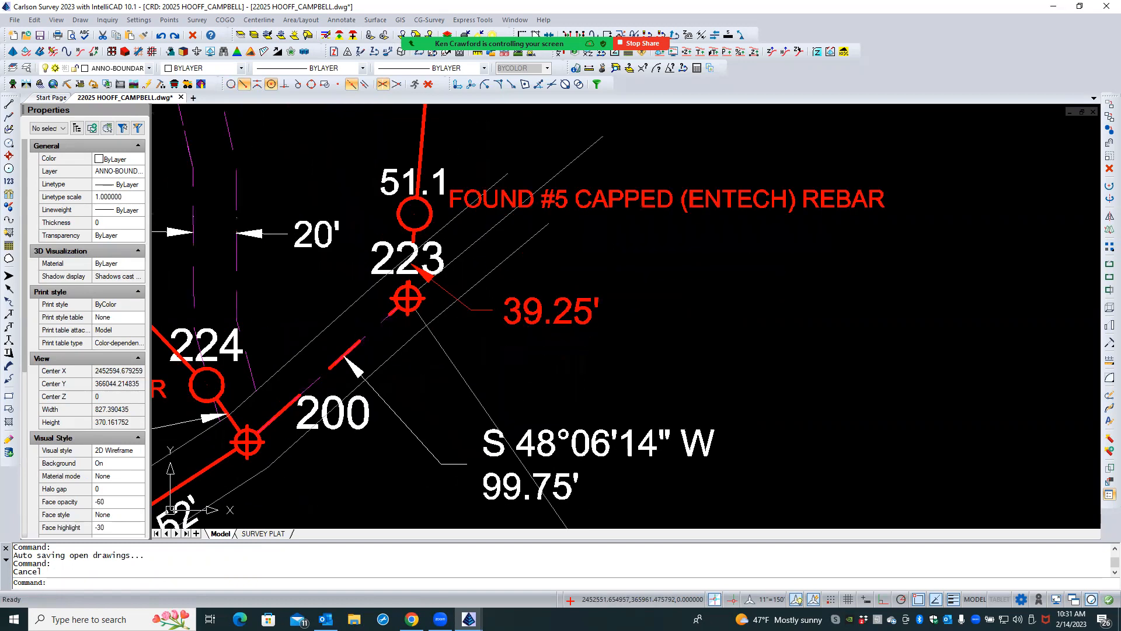
{"action": "left_click", "coordinate": [586, 435]}
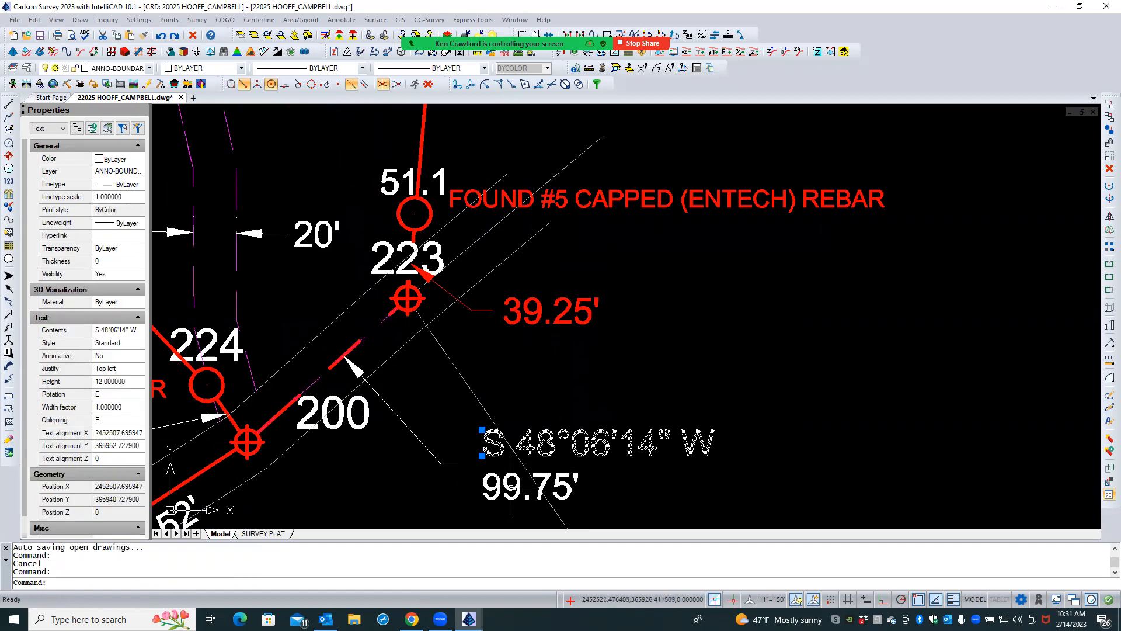
{"action": "left_click", "coordinate": [513, 486]}
{"action": "type", "text": "m"}
{"action": "key", "text": "Return"}
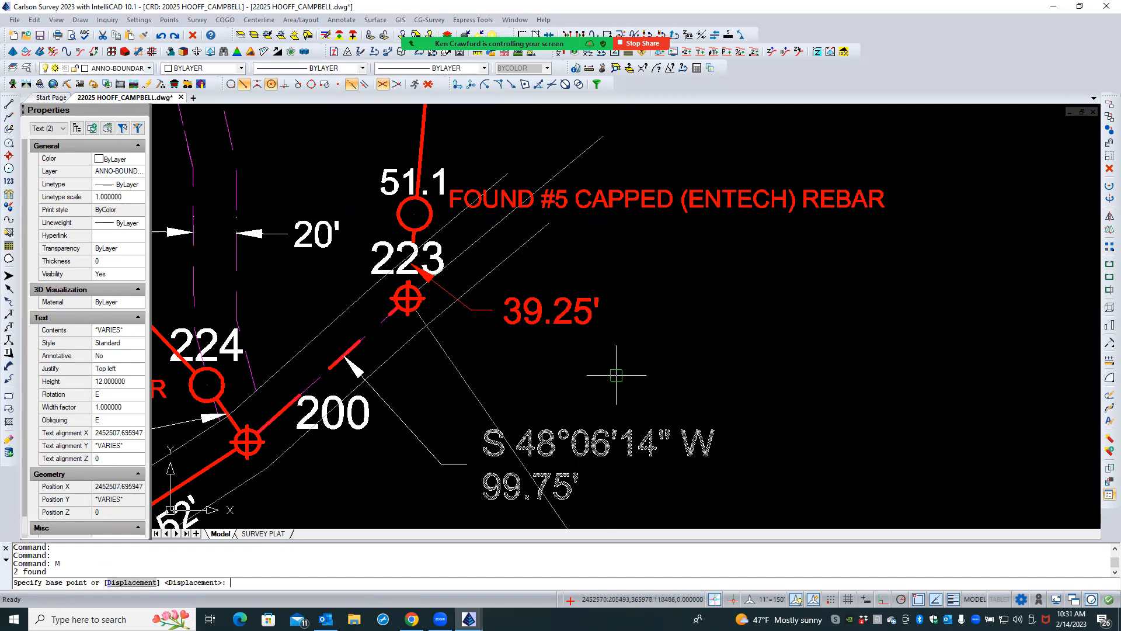
{"action": "left_click", "coordinate": [620, 374]}
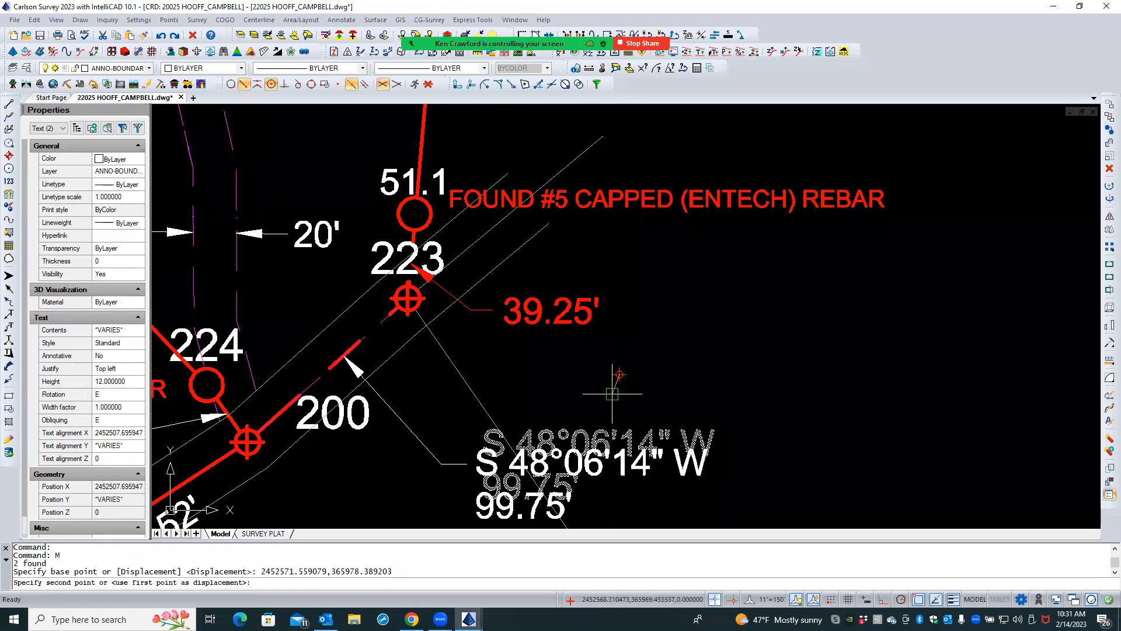
{"action": "left_click", "coordinate": [611, 395]}
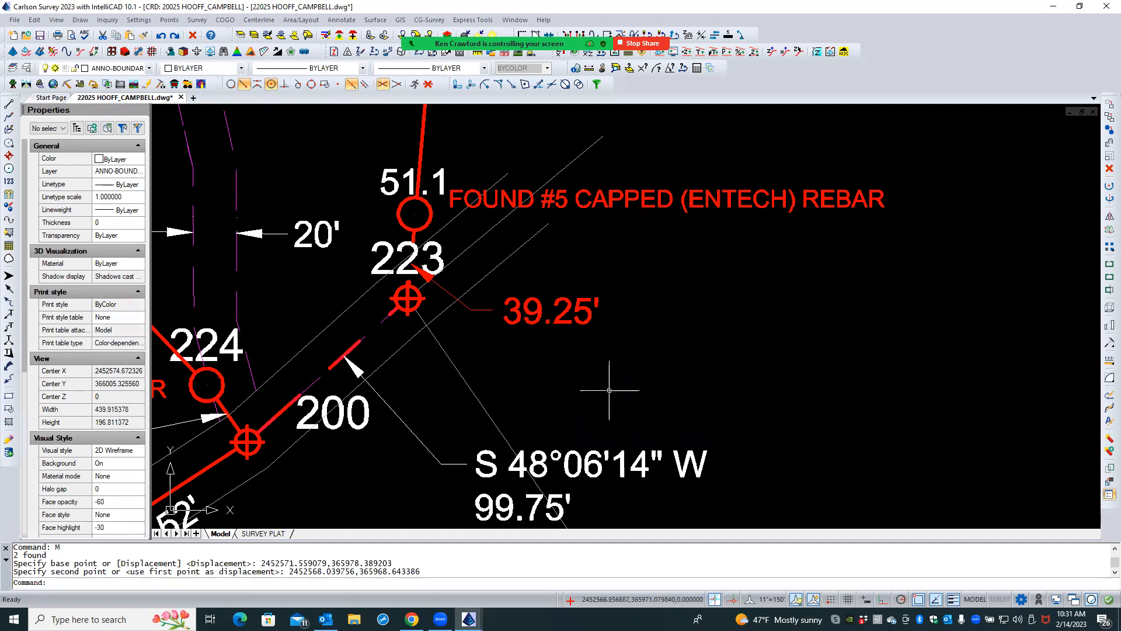
{"action": "scroll", "coordinate": [548, 393], "scroll_direction": "down", "scroll_amount": 2}
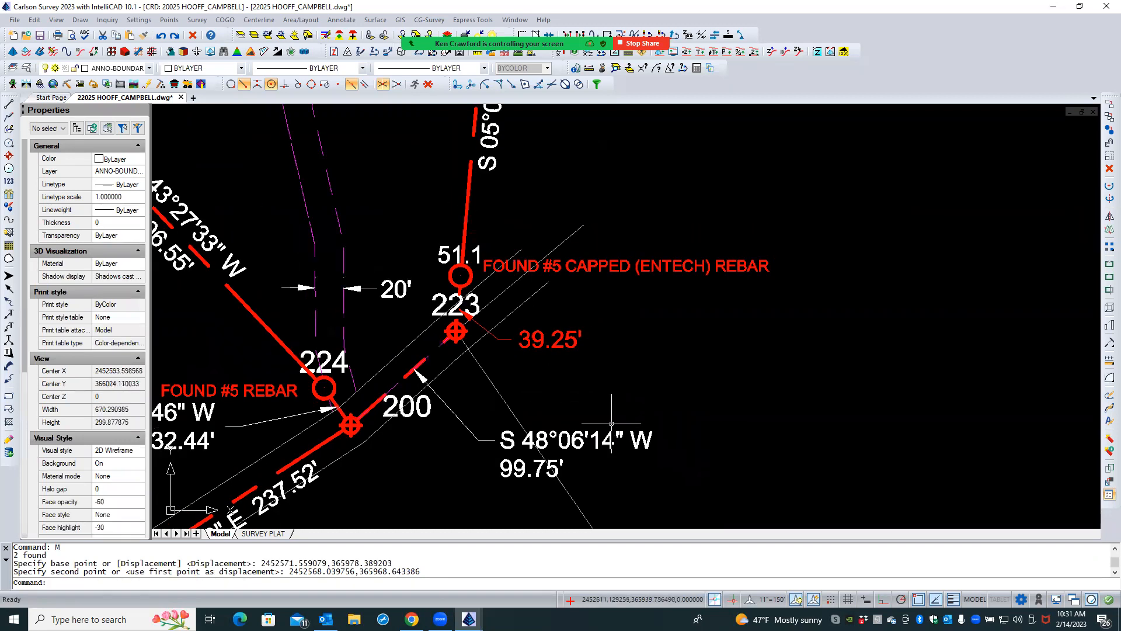
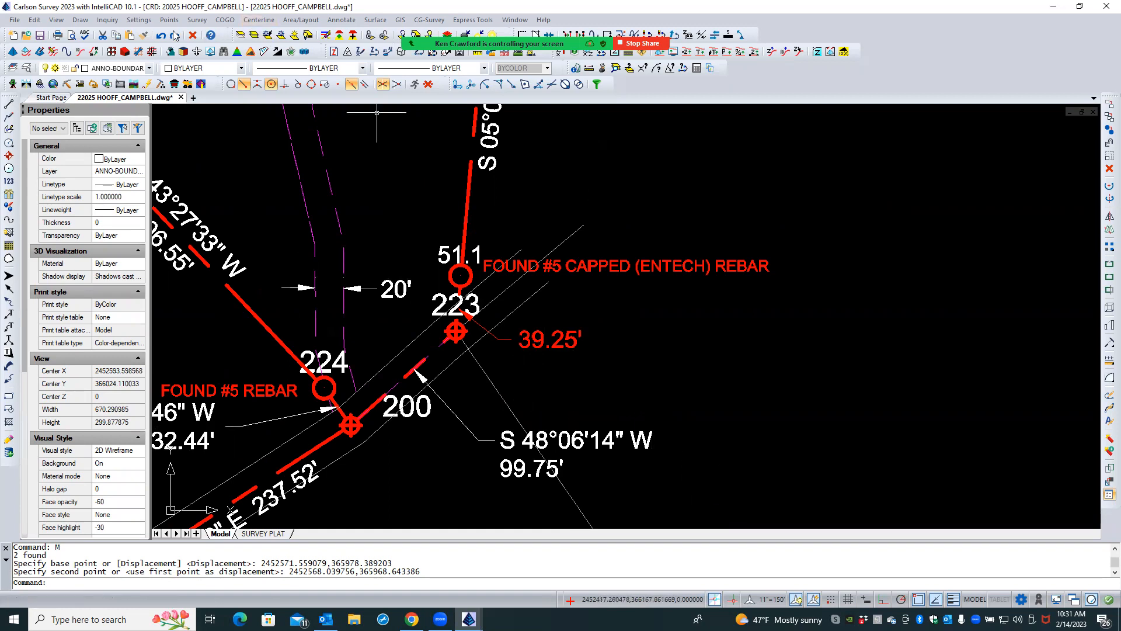
- Match the properties of the S 48°06'14" W bearing text onto the 39.25' text and its leader
{"action": "left_click", "coordinate": [142, 37]}
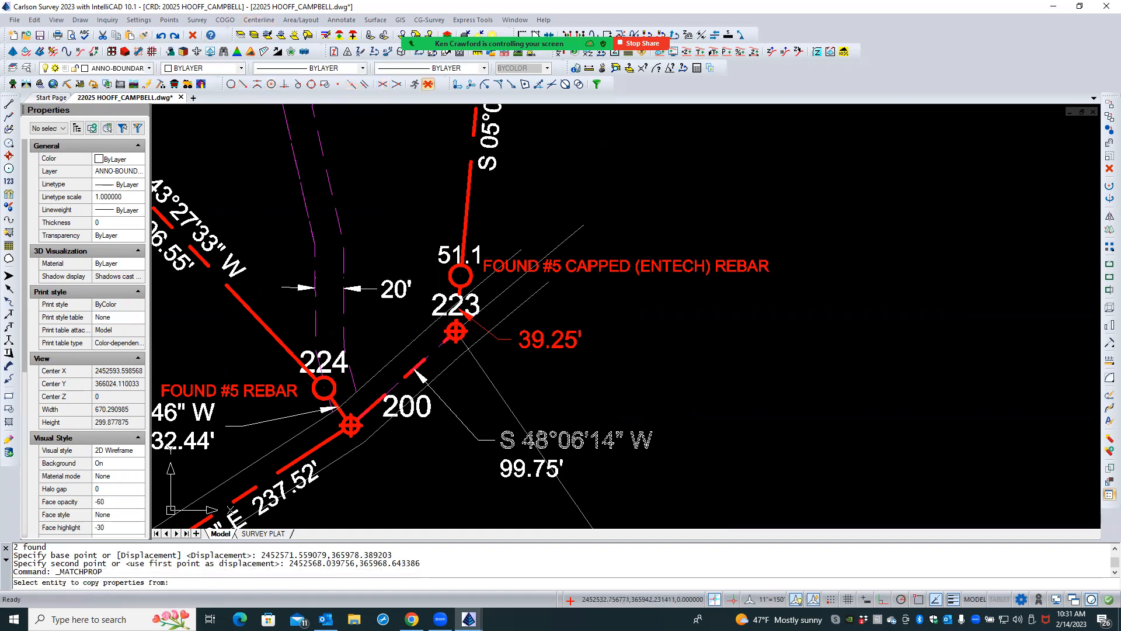
{"action": "left_click", "coordinate": [540, 433]}
{"action": "left_click", "coordinate": [534, 342]}
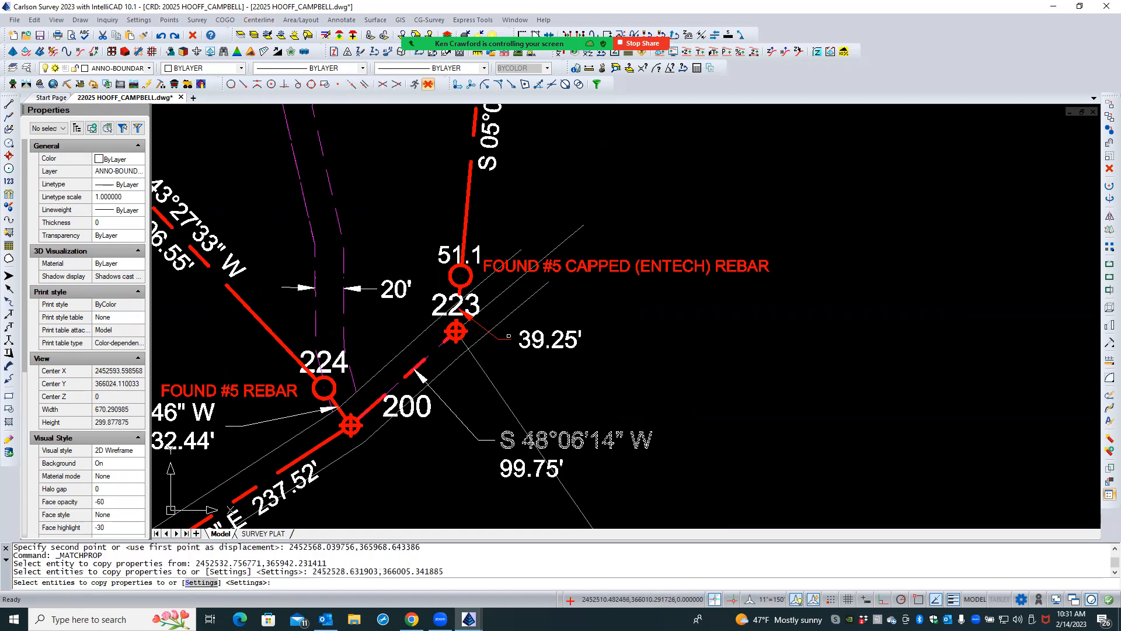
{"action": "left_click", "coordinate": [505, 338]}
{"action": "key", "text": "Return"}
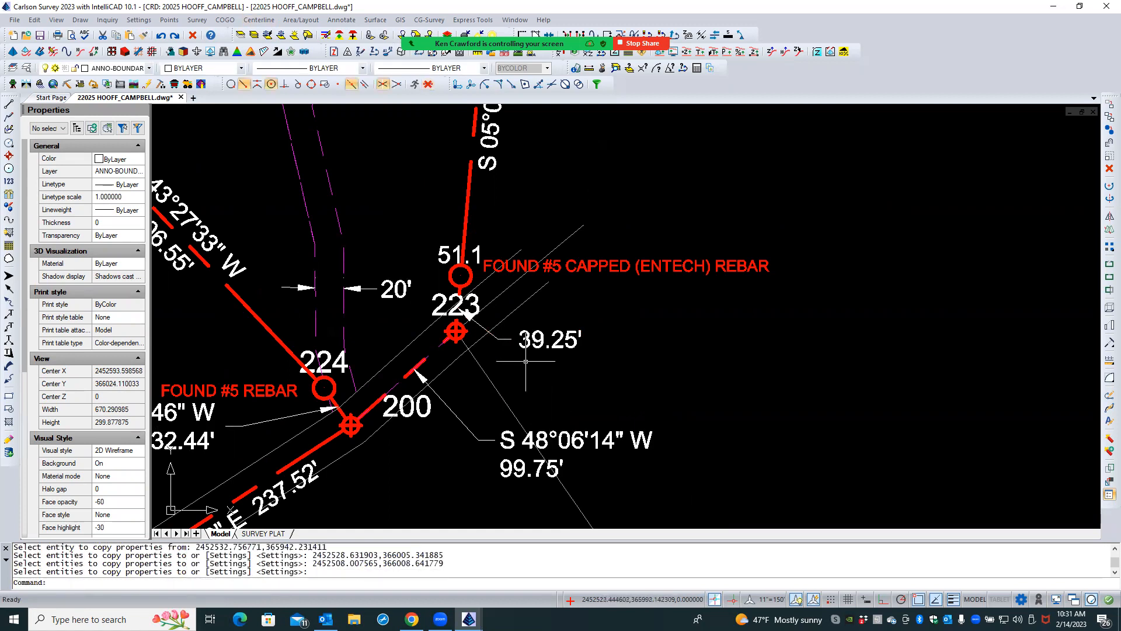
- Check the distance layer in Annotate Defaults and leave the settings as they are
{"action": "left_click", "coordinate": [342, 20]}
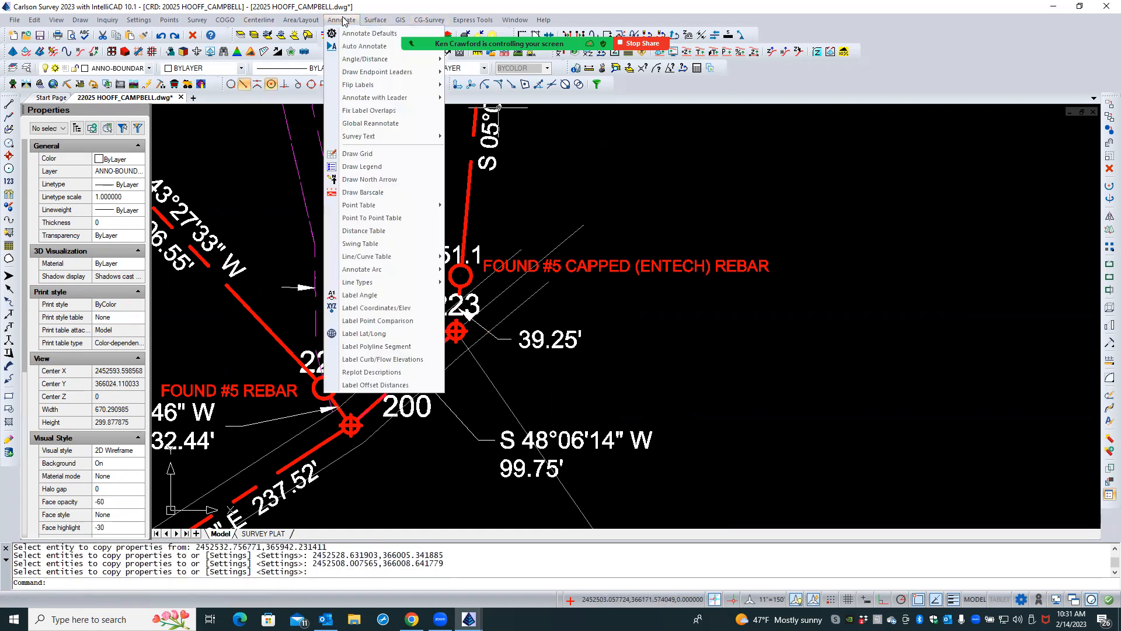
{"action": "left_click", "coordinate": [348, 36]}
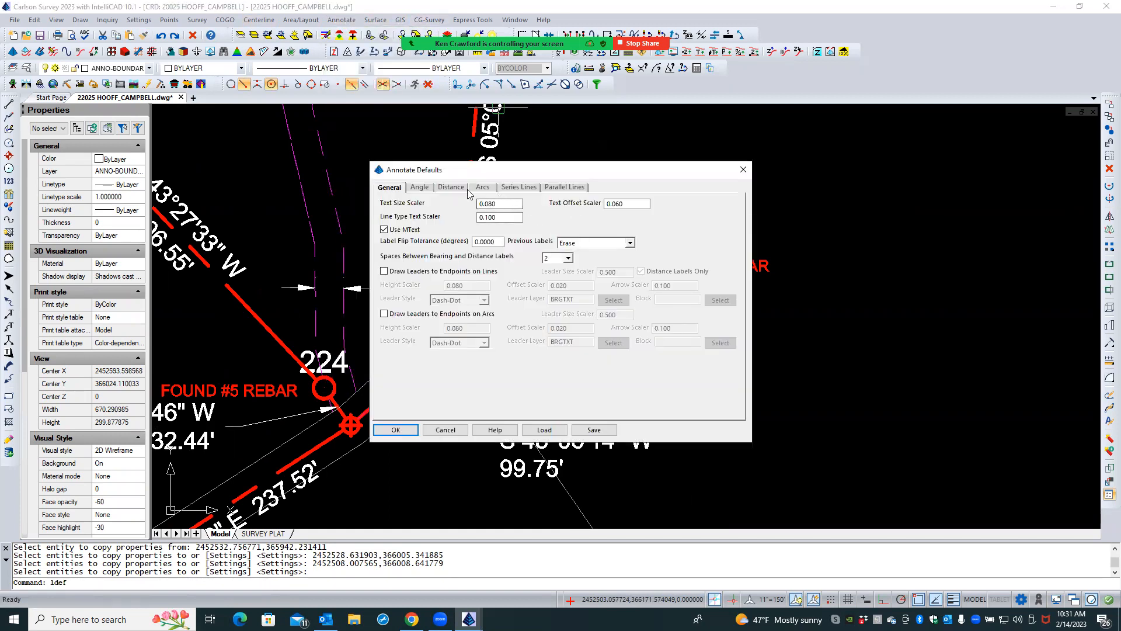
{"action": "left_click", "coordinate": [441, 187]}
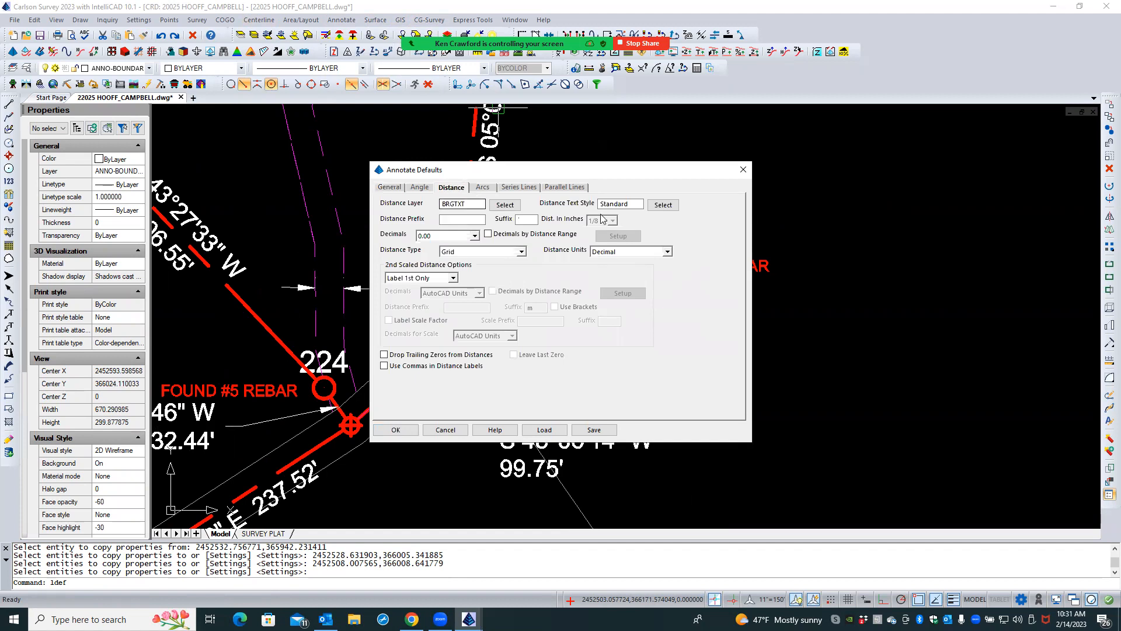
{"action": "left_click_drag", "start_coordinate": [474, 204], "coordinate": [427, 203]}
{"action": "left_click", "coordinate": [453, 426]}
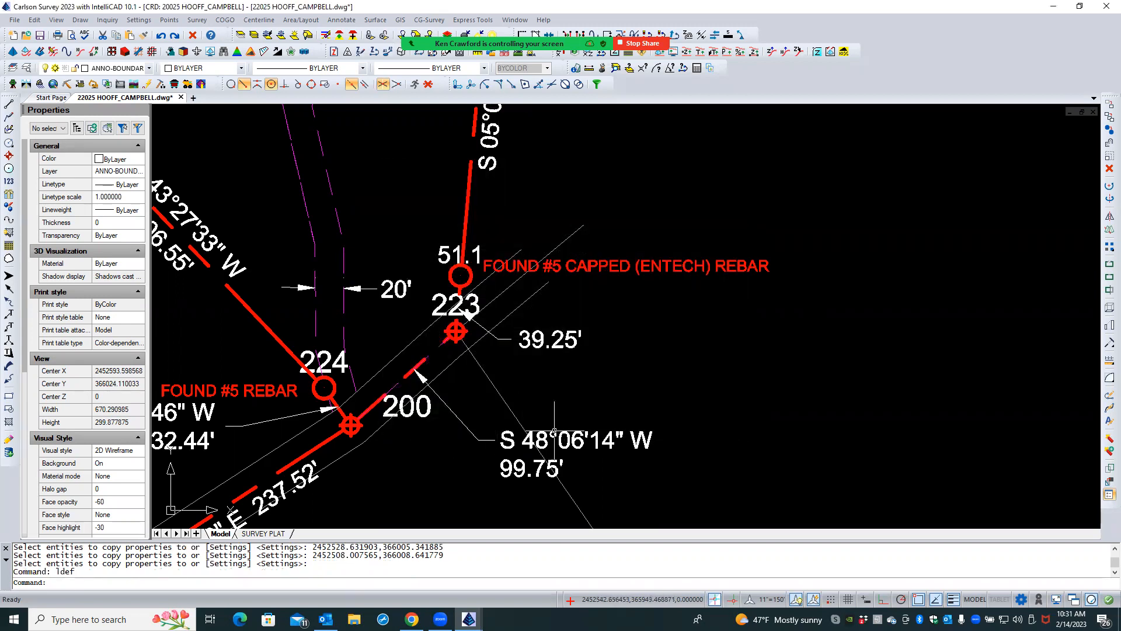
- Inspect the layer and text properties of the S 48°06'14" W bearing text
{"action": "left_click", "coordinate": [555, 438]}
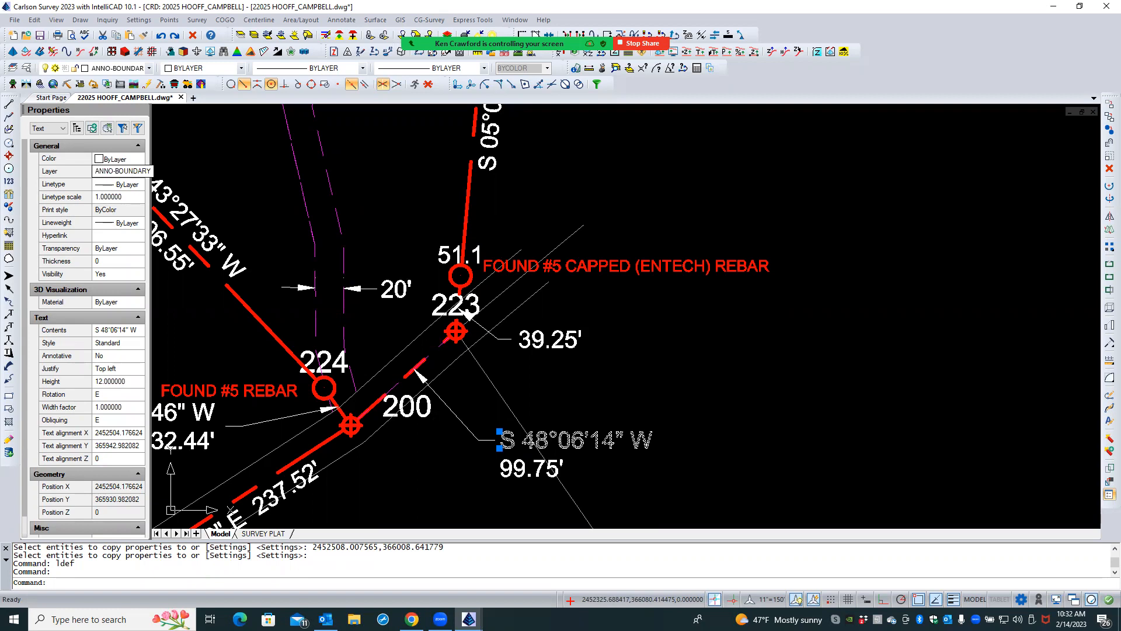
{"action": "key", "text": "Escape"}
{"action": "key", "text": "Escape"}
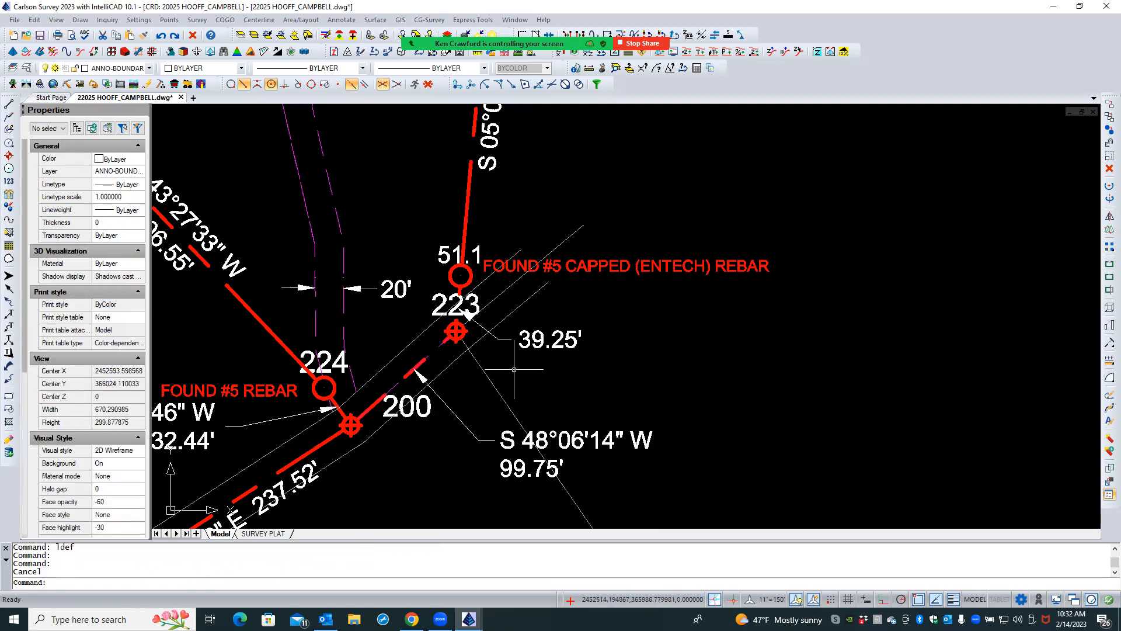
- Undo the property match on the 39.25' text and its leader
{"action": "left_click", "coordinate": [161, 36]}
{"action": "left_click", "coordinate": [162, 36]}
{"action": "left_click", "coordinate": [161, 36]}
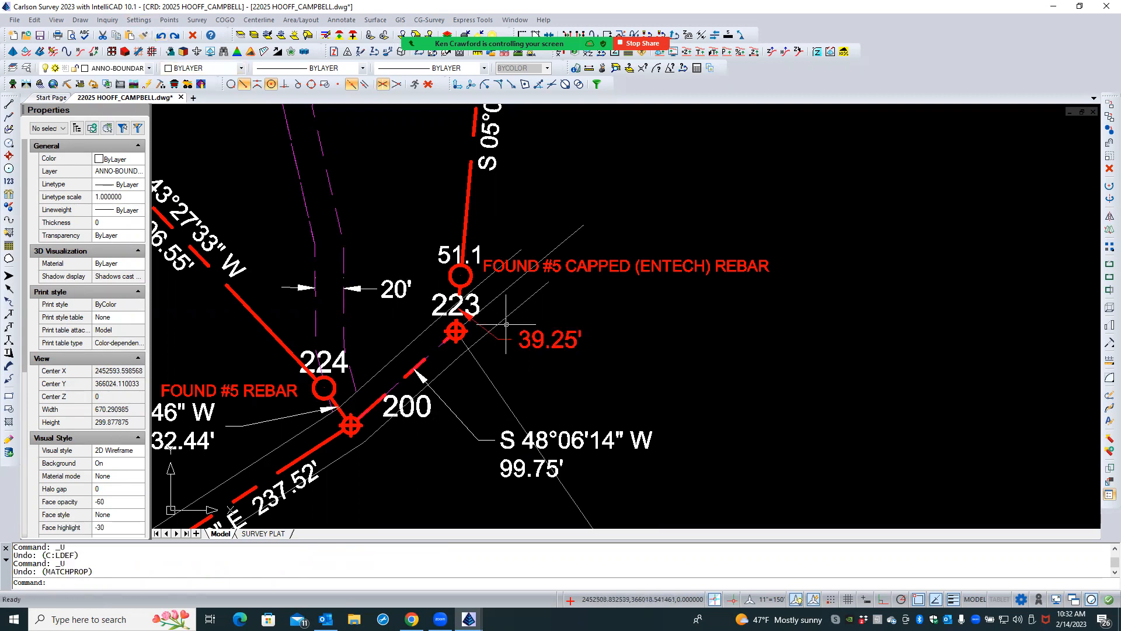
- Inspect the layer and text properties of the 39.25' distance label
{"action": "left_click", "coordinate": [524, 331]}
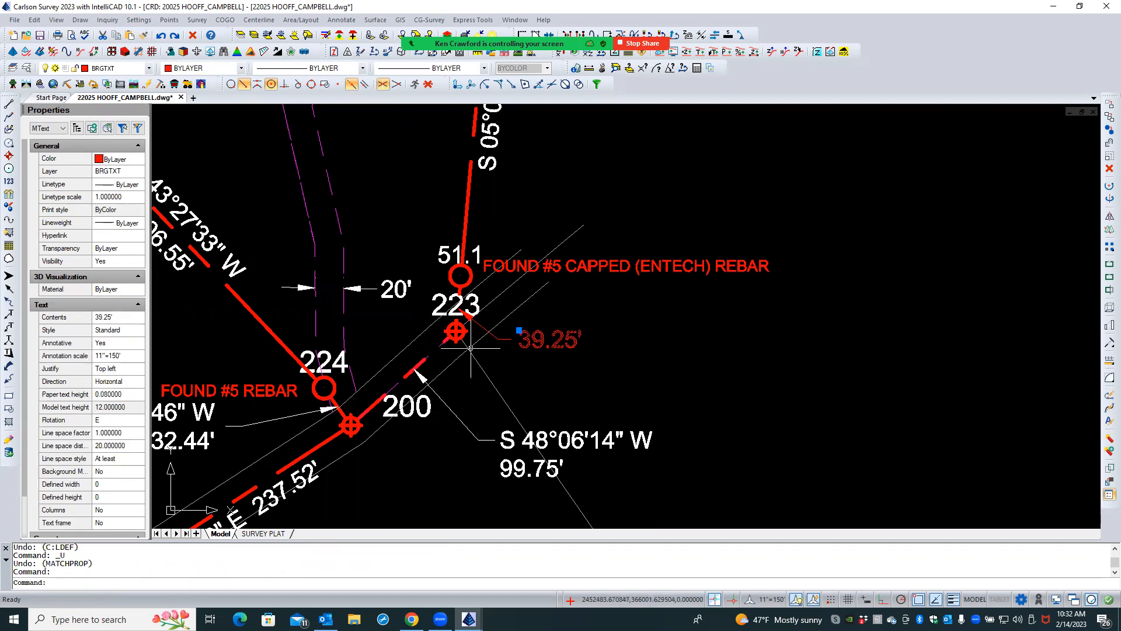
{"action": "key", "text": "Escape"}
{"action": "key", "text": "Escape"}
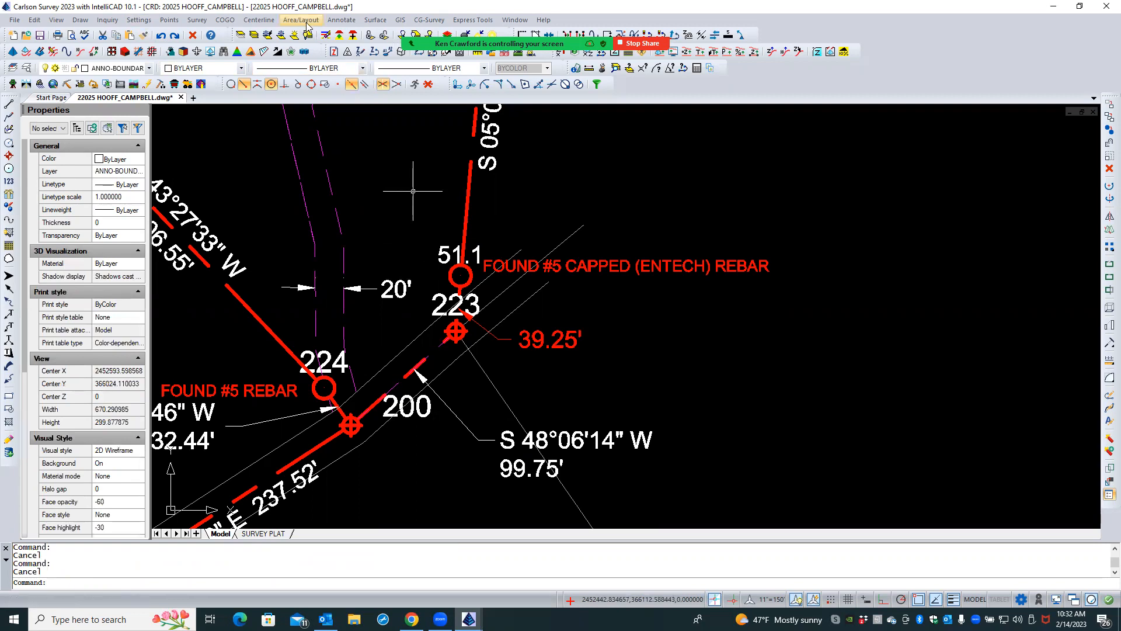
- Set the angle layer in Annotate Defaults to ANNO-BOUNDARY
{"action": "left_click", "coordinate": [339, 20]}
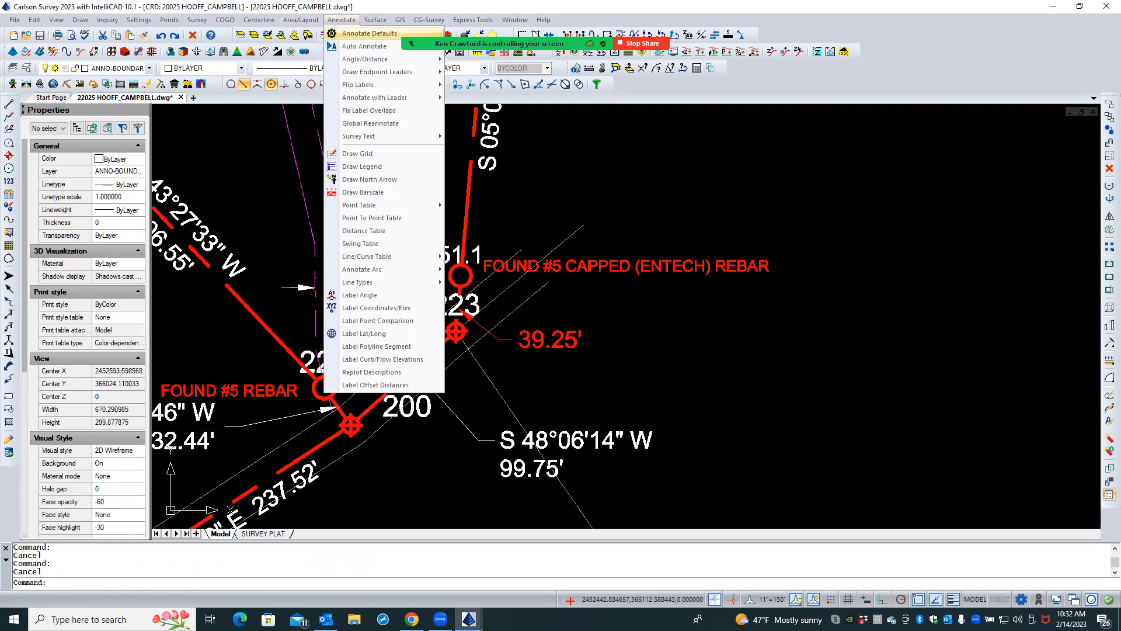
{"action": "left_click", "coordinate": [337, 33]}
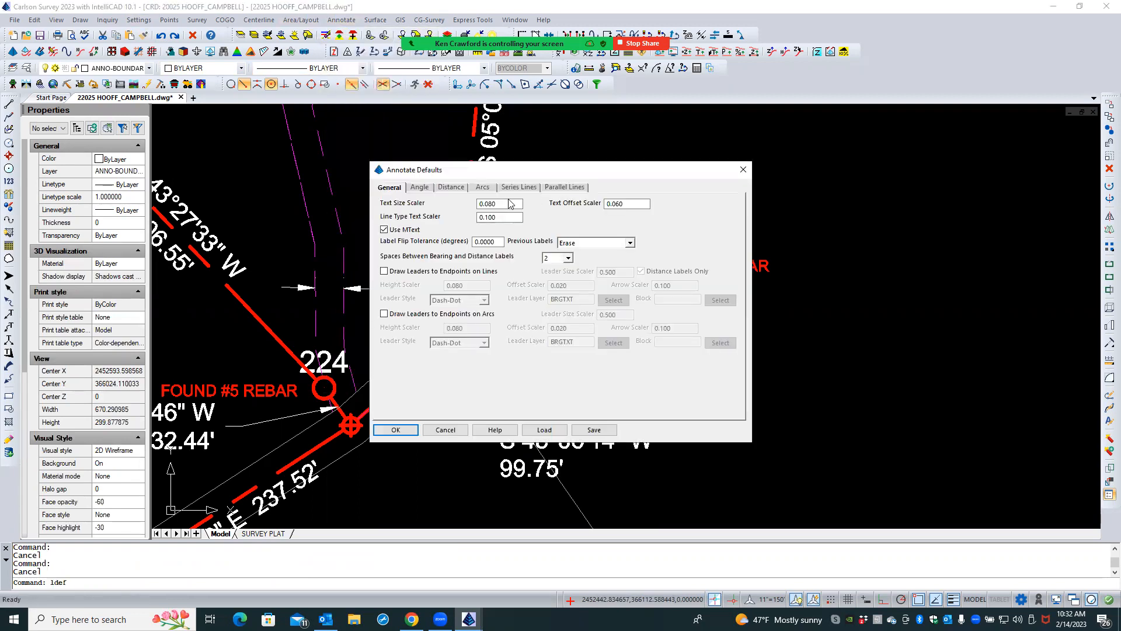
{"action": "left_click", "coordinate": [430, 188]}
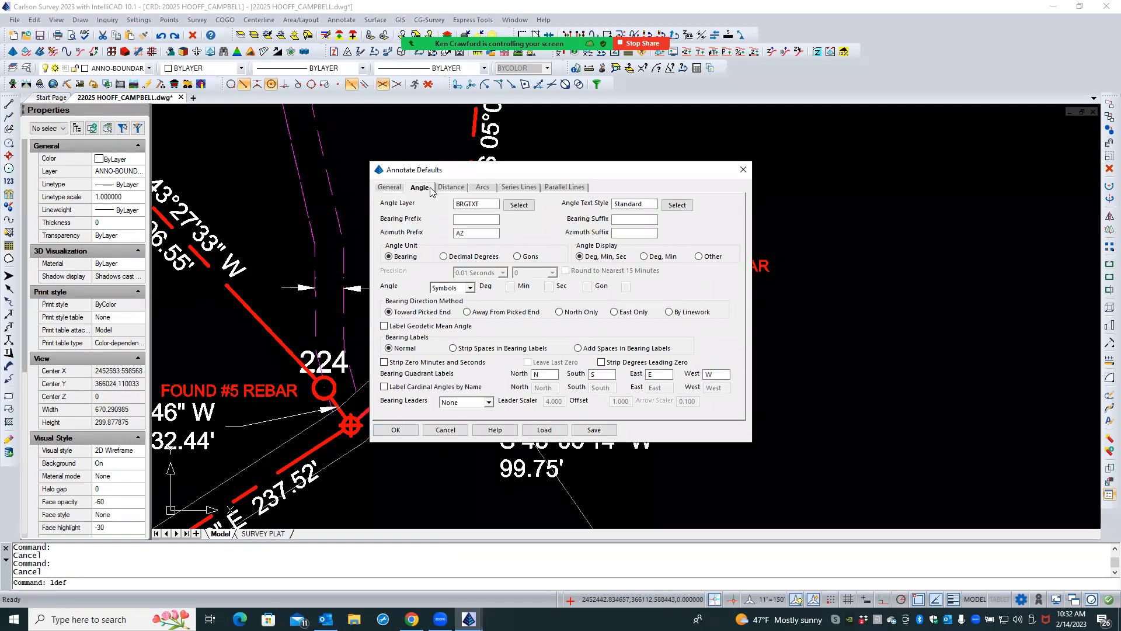
{"action": "left_click_drag", "start_coordinate": [489, 204], "coordinate": [430, 201]}
{"action": "left_click", "coordinate": [510, 205]}
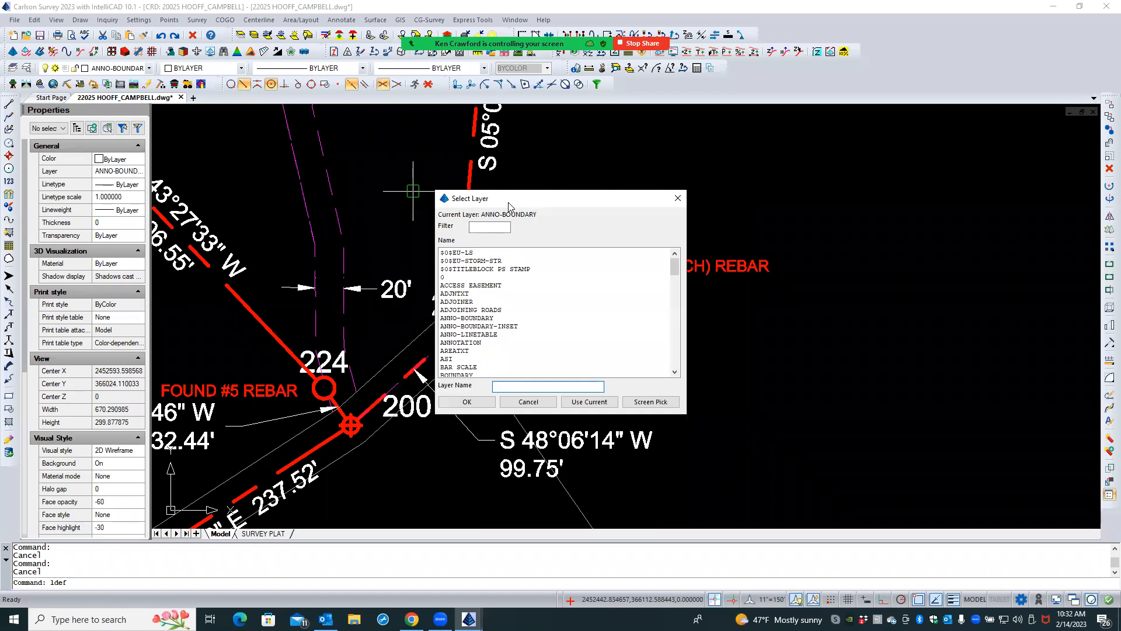
{"action": "left_click", "coordinate": [470, 318]}
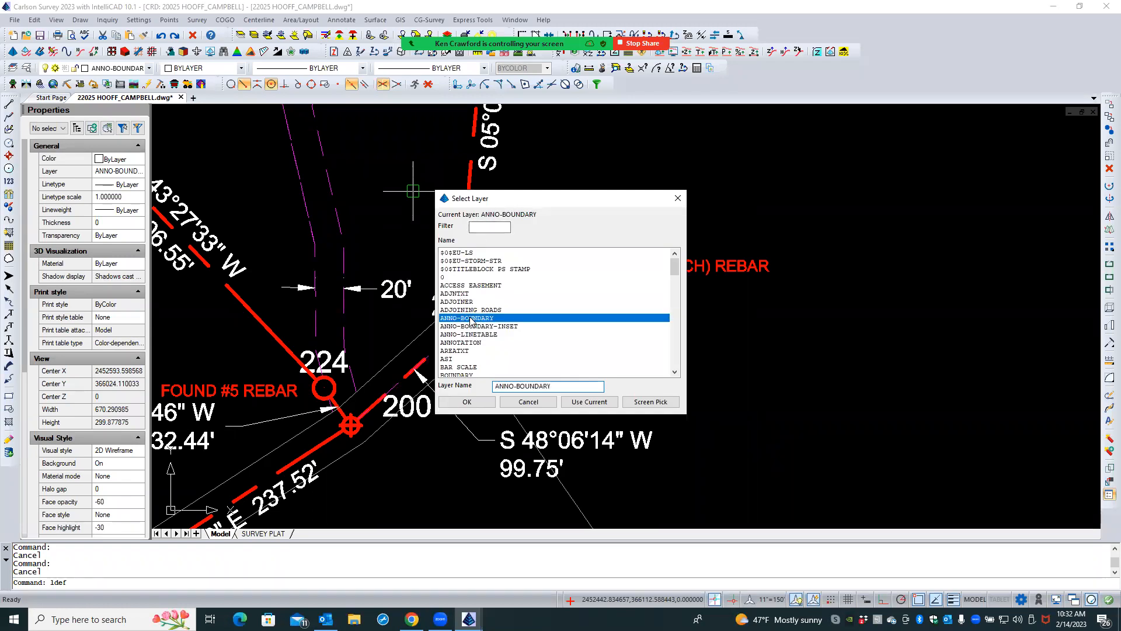
{"action": "left_click", "coordinate": [484, 403]}
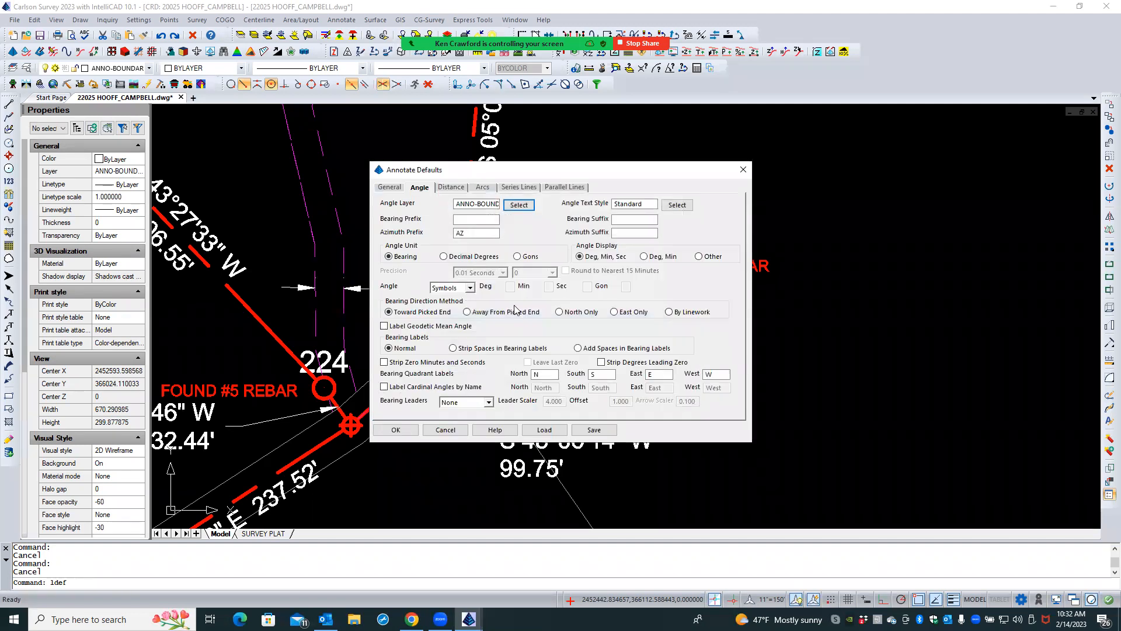
- Set the distance layer in Annotate Defaults to ANNO-BOUNDARY and accept the defaults
{"action": "left_click", "coordinate": [460, 190]}
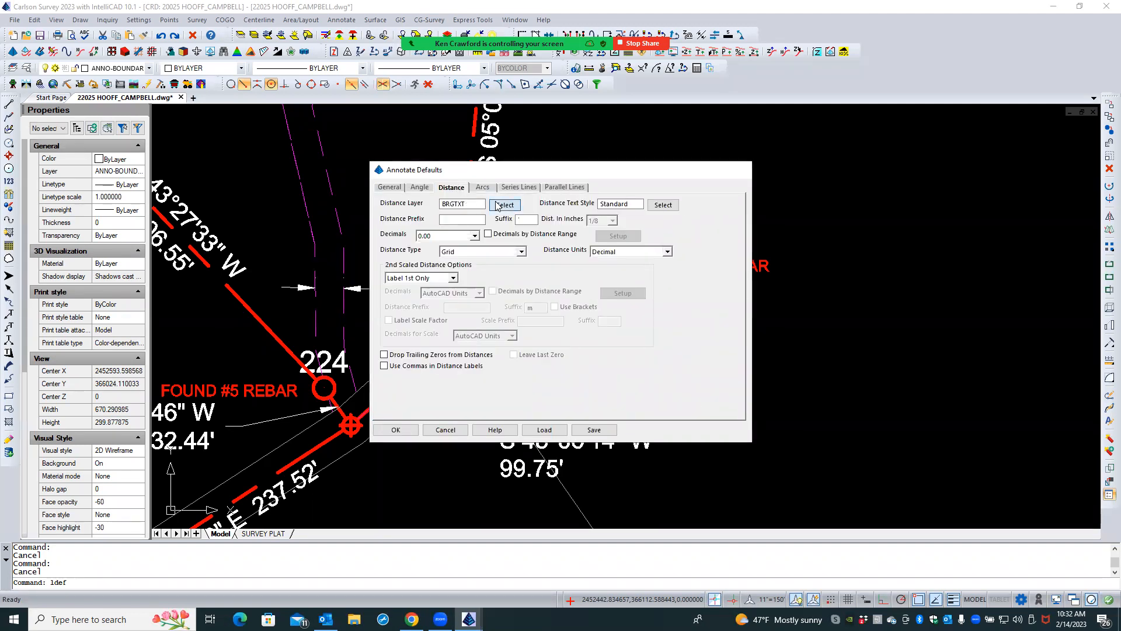
{"action": "left_click", "coordinate": [492, 203]}
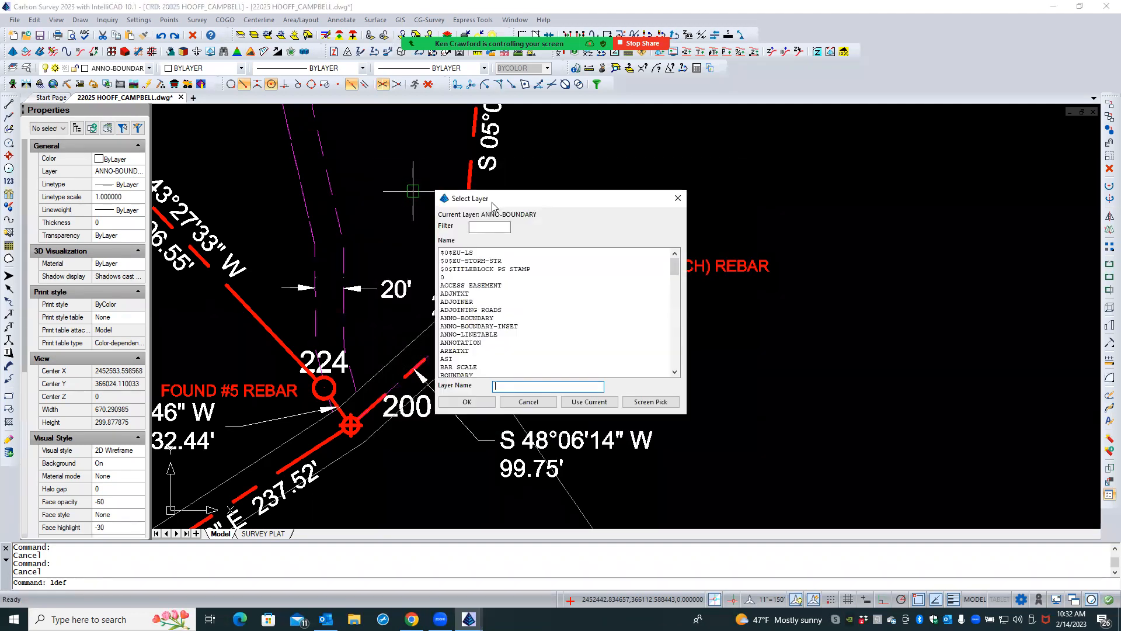
{"action": "left_click", "coordinate": [467, 319]}
{"action": "left_click", "coordinate": [467, 403]}
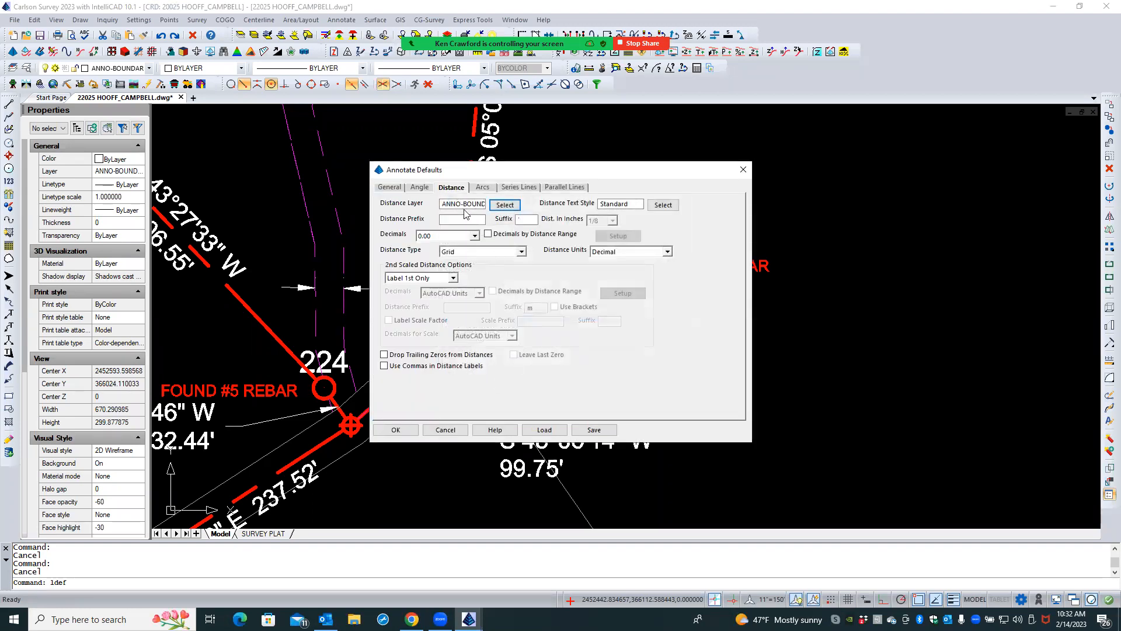
{"action": "left_click", "coordinate": [395, 430]}
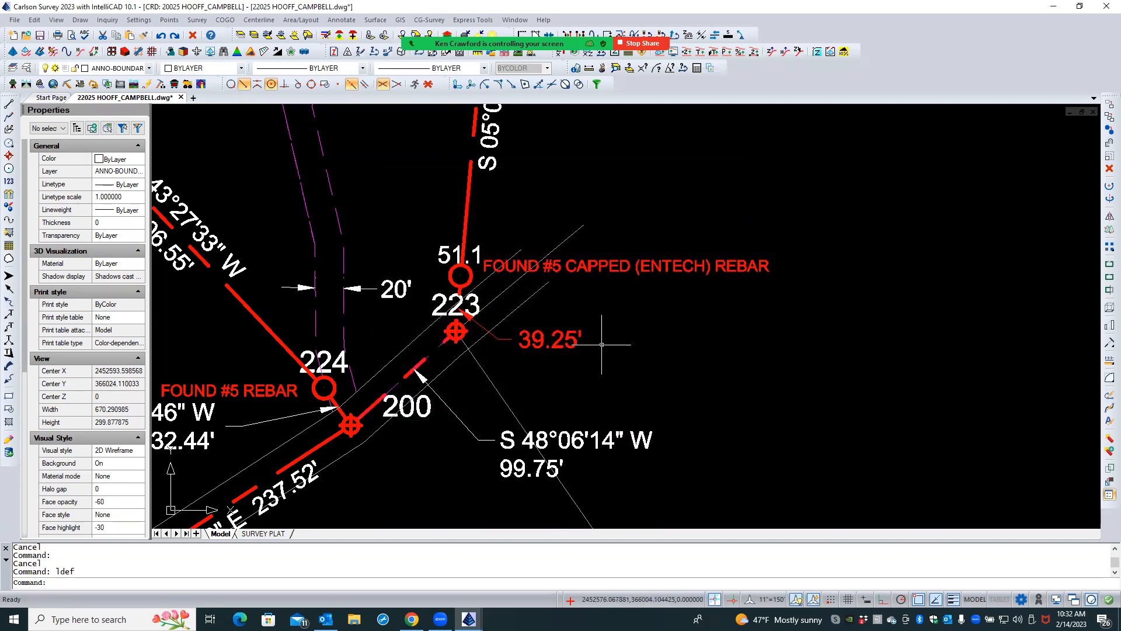
- Move the 39.25' text and its leader together to the ANNO-BOUNDARY layer
{"action": "left_click", "coordinate": [554, 351]}
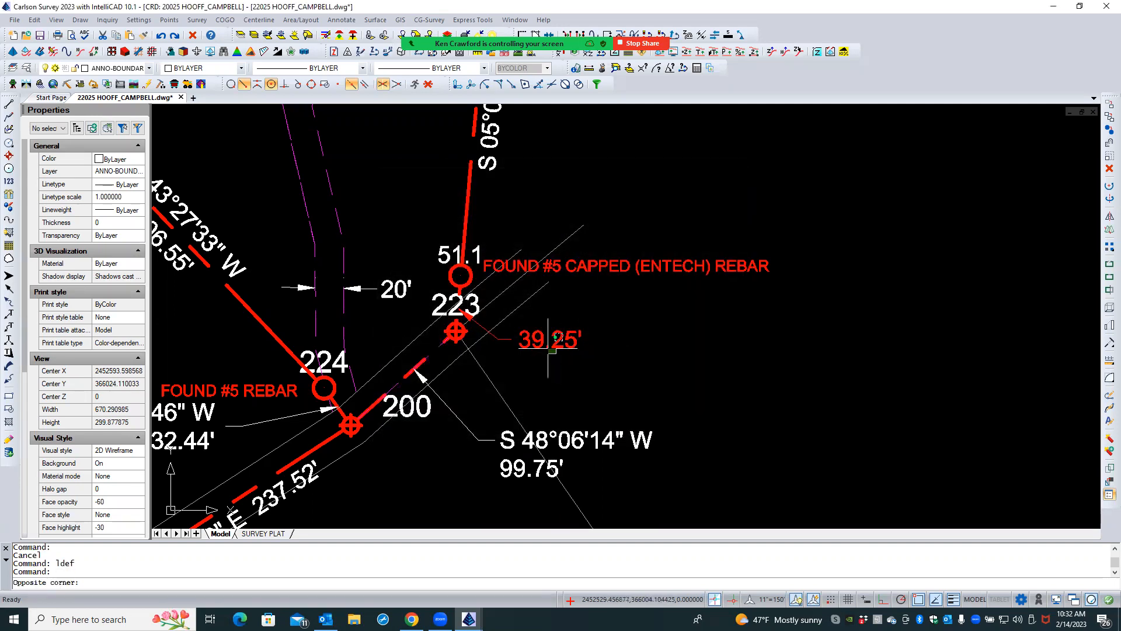
{"action": "left_click", "coordinate": [508, 338]}
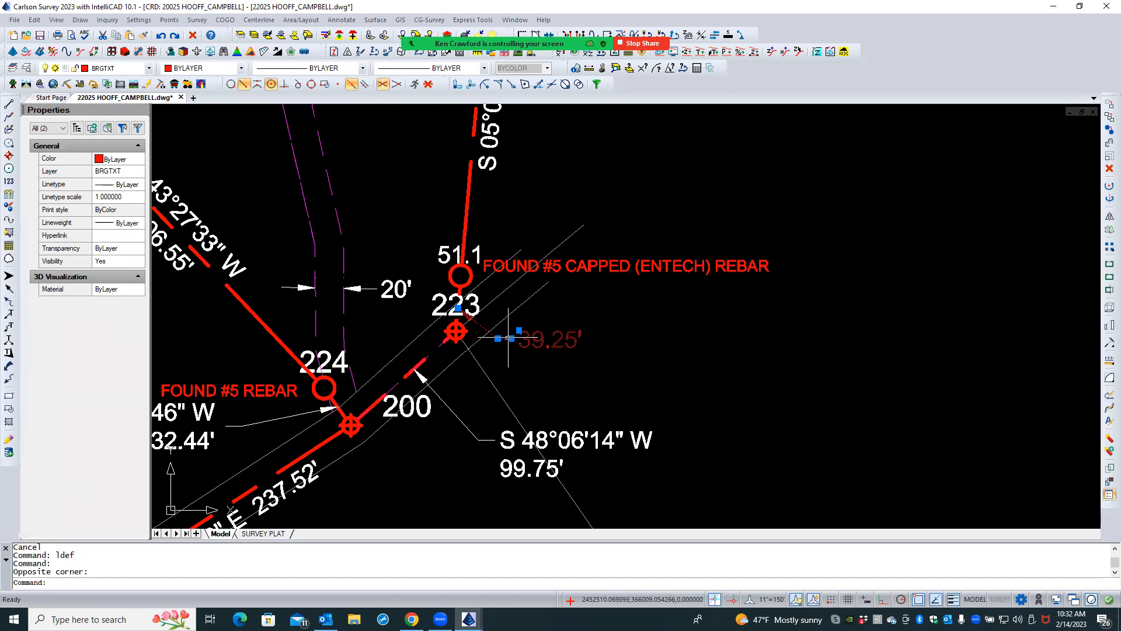
{"action": "left_click", "coordinate": [133, 173]}
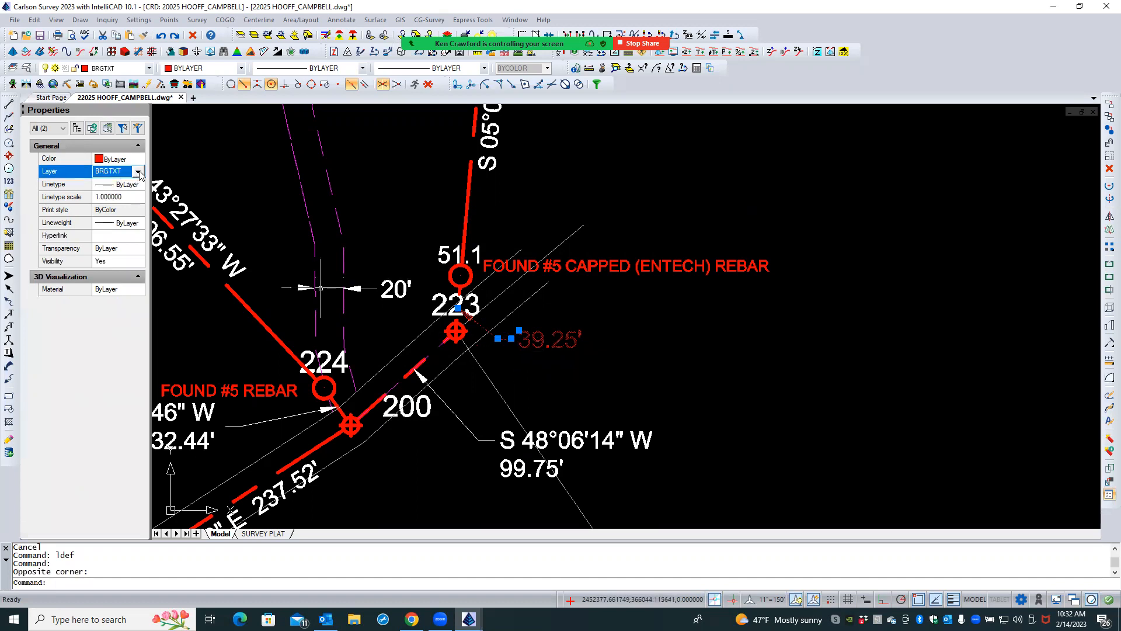
{"action": "left_click", "coordinate": [139, 173]}
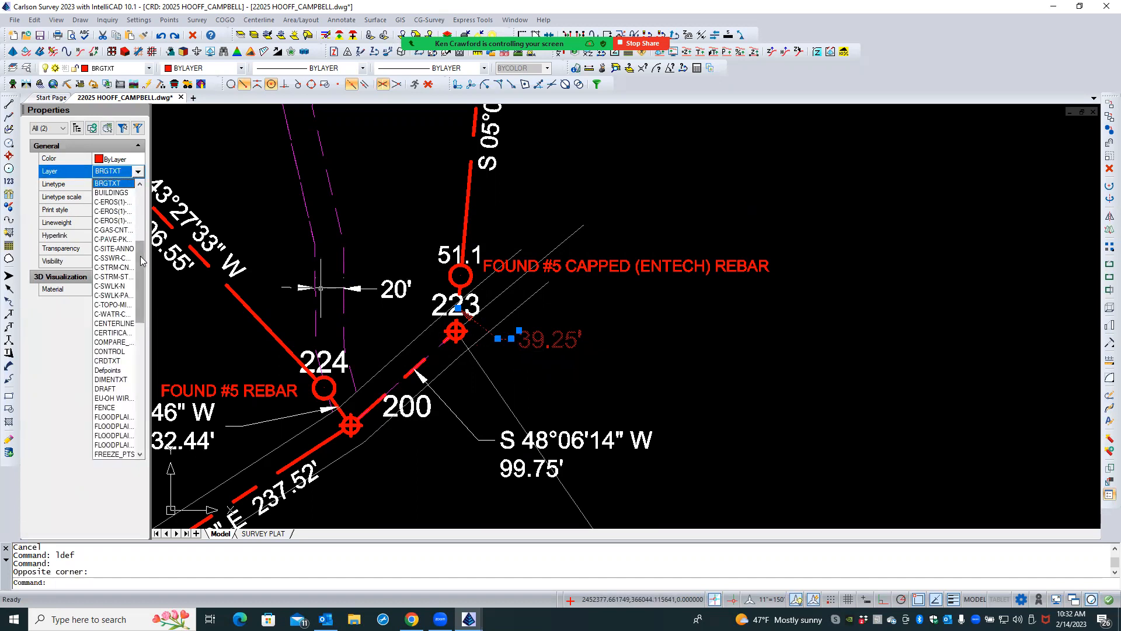
{"action": "left_click_drag", "start_coordinate": [141, 264], "coordinate": [141, 233]}
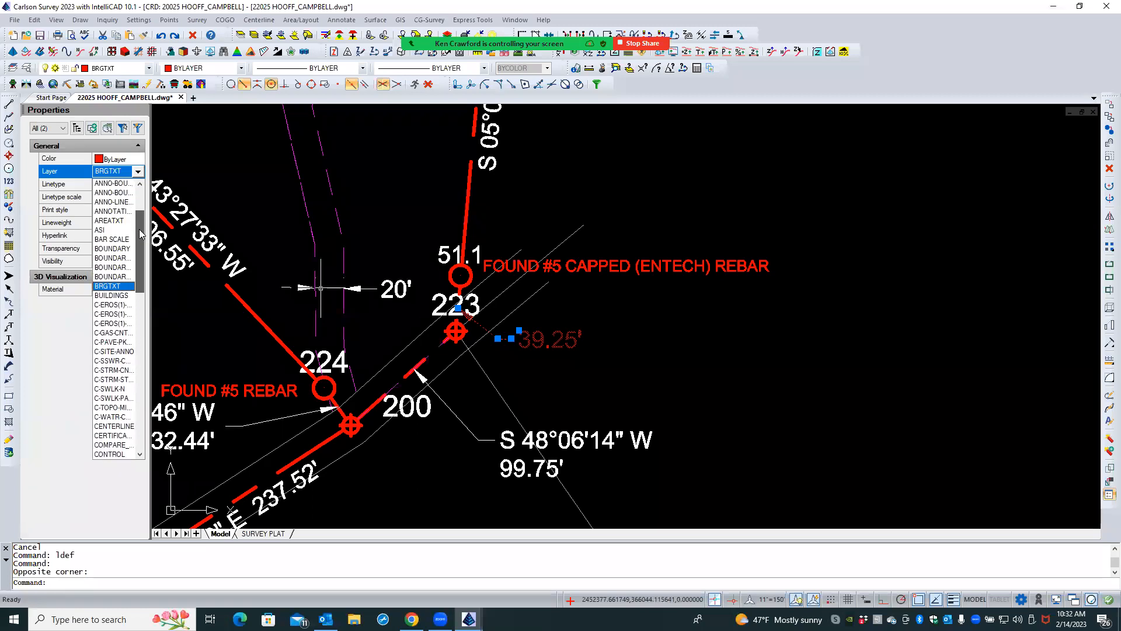
{"action": "scroll", "coordinate": [119, 242], "scroll_direction": "up", "scroll_amount": 2}
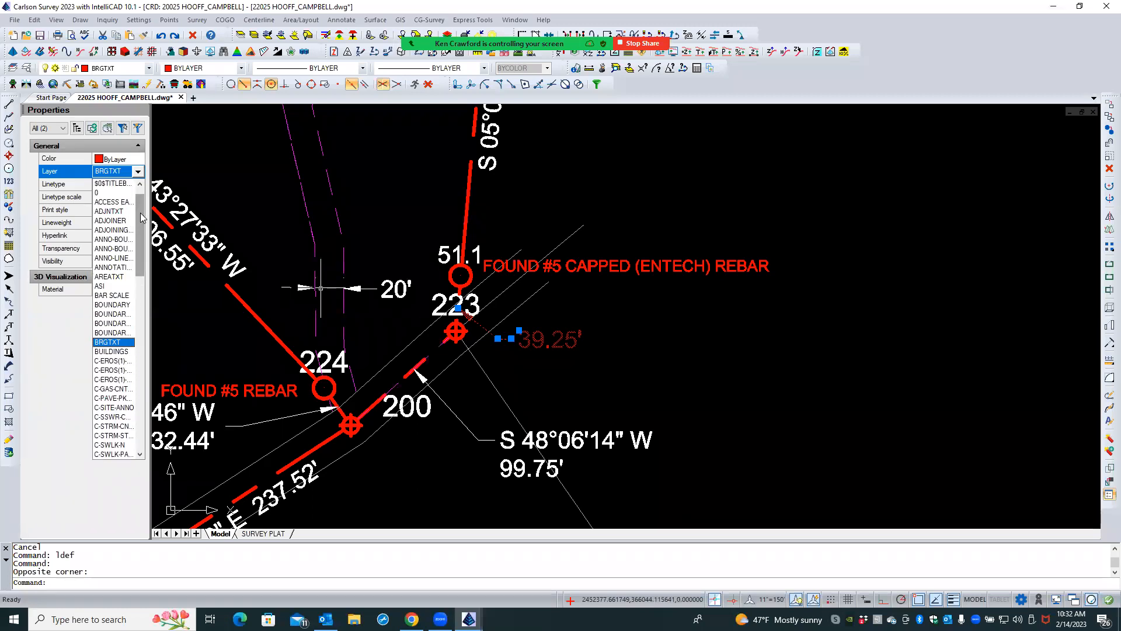
{"action": "left_click", "coordinate": [116, 248]}
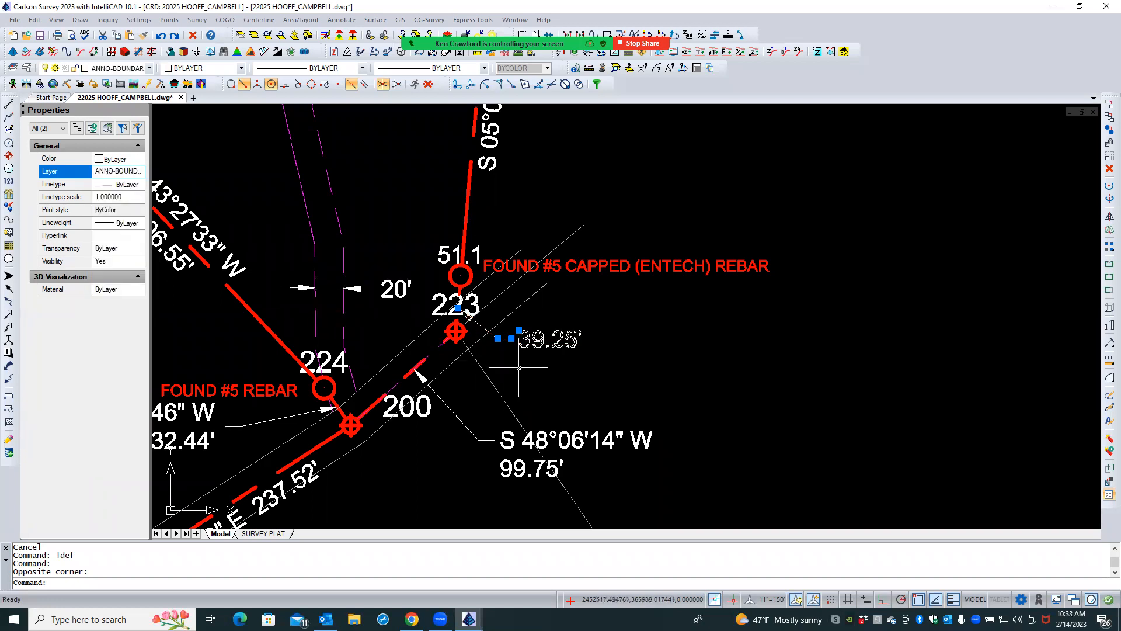
{"action": "key", "text": "Escape"}
- Check the layer assigned to the 39.25' text in its properties, then clear the selection
{"action": "left_click", "coordinate": [526, 349]}
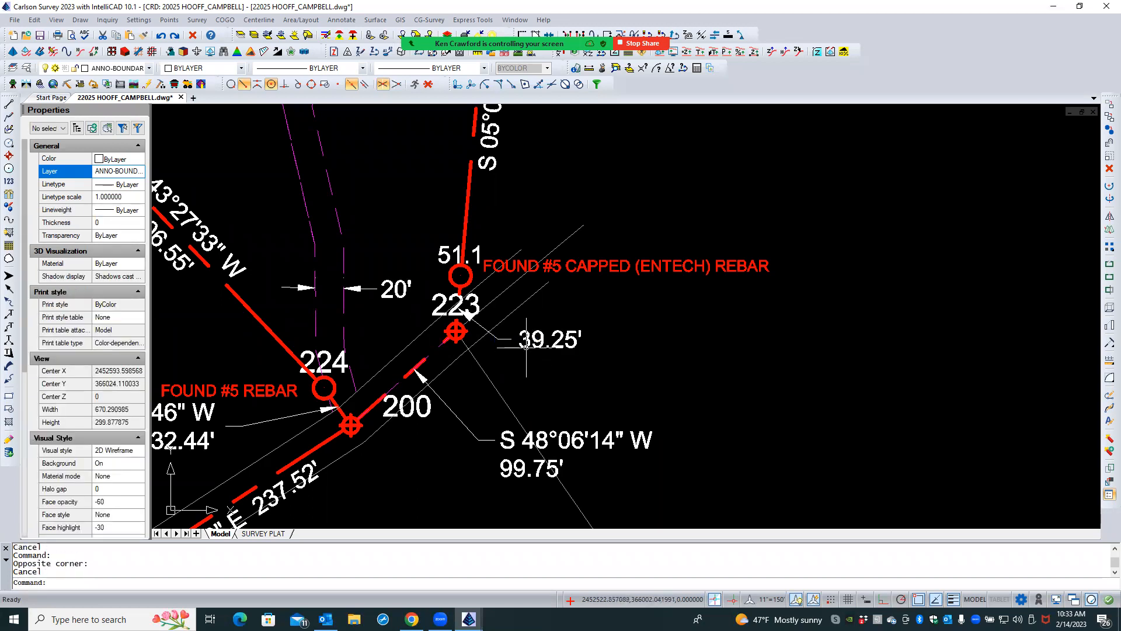
{"action": "left_click", "coordinate": [529, 344]}
{"action": "left_click", "coordinate": [138, 172]}
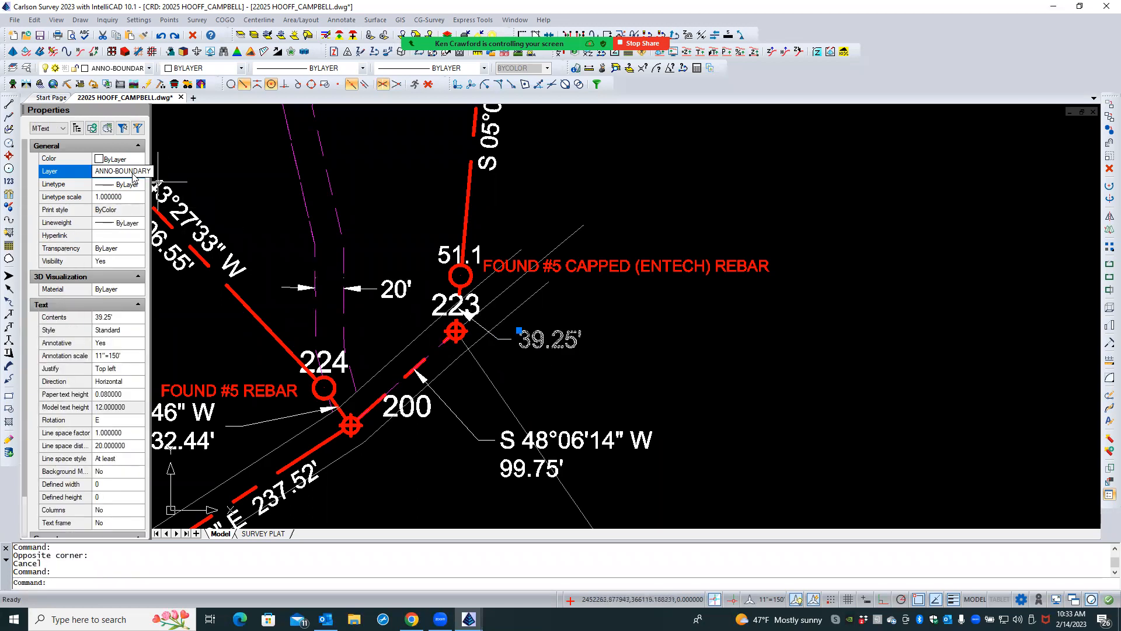
{"action": "left_click", "coordinate": [139, 172]}
{"action": "key", "text": "Escape"}
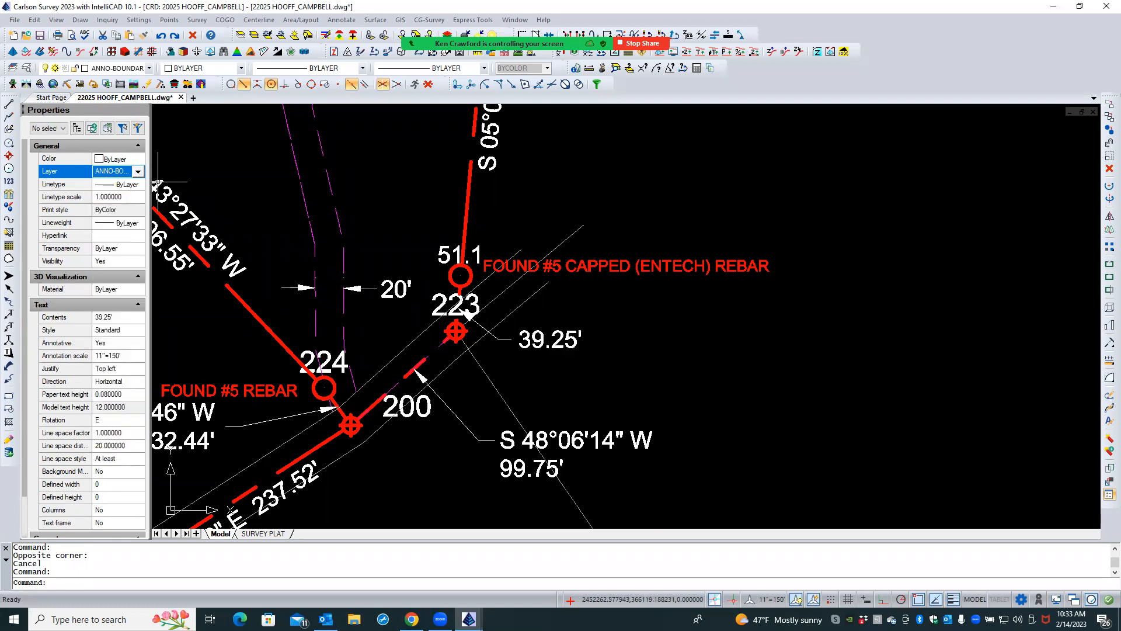
{"action": "left_click", "coordinate": [189, 174]}
{"action": "key", "text": "Escape"}
{"action": "key", "text": "Escape"}
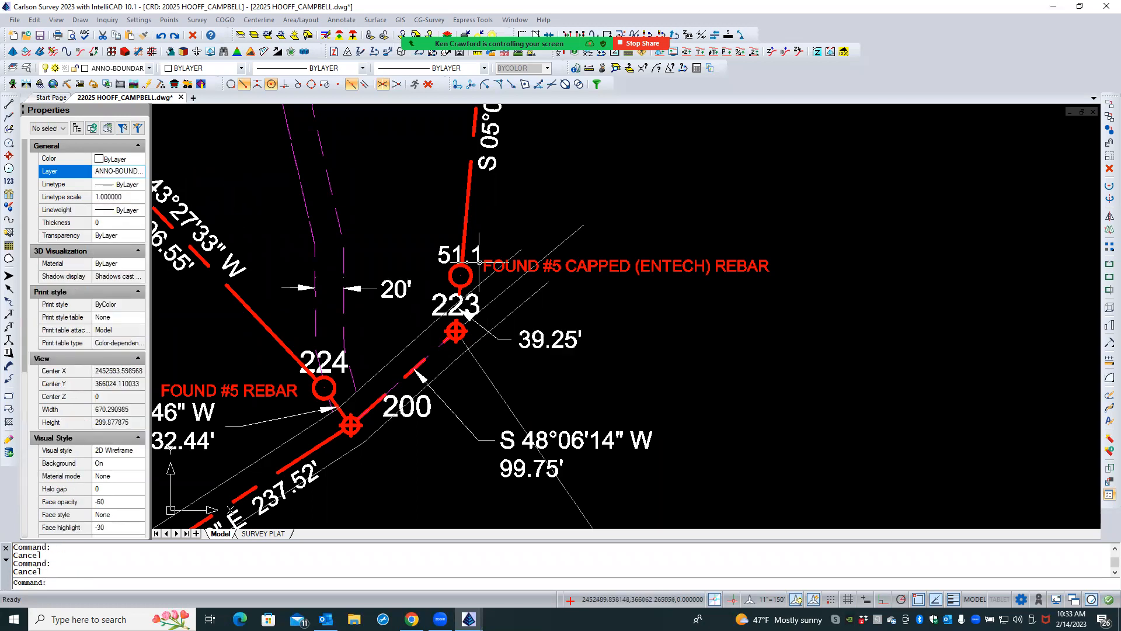
- Turn off the display of xref scales in the annotation scale list
{"action": "scroll", "coordinate": [692, 348], "scroll_direction": "up", "scroll_amount": 1}
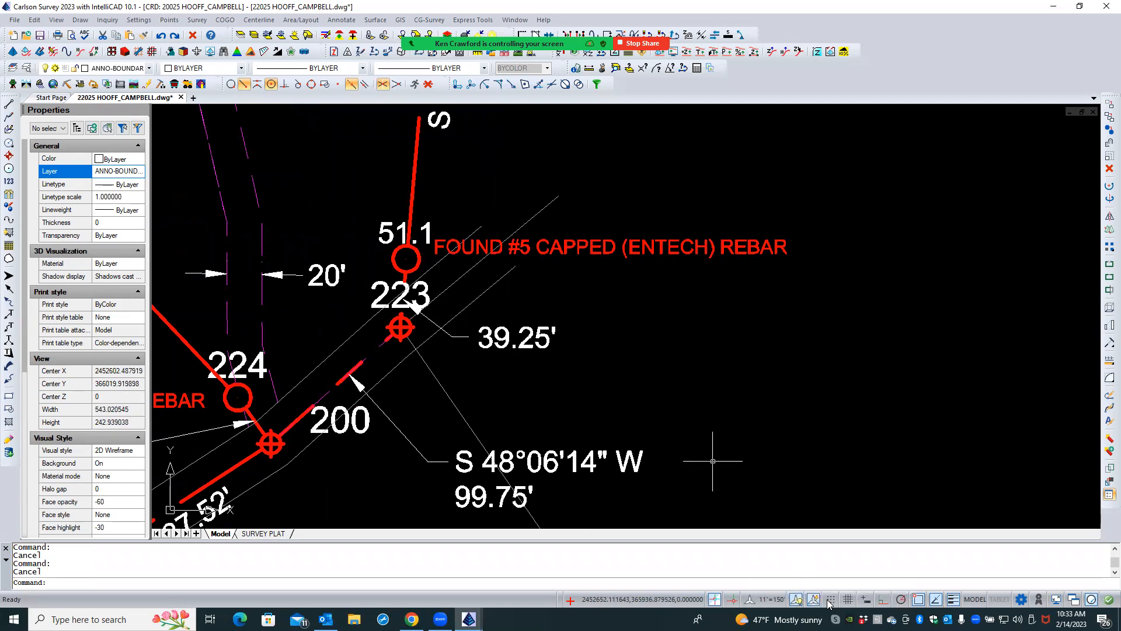
{"action": "left_click", "coordinate": [767, 599]}
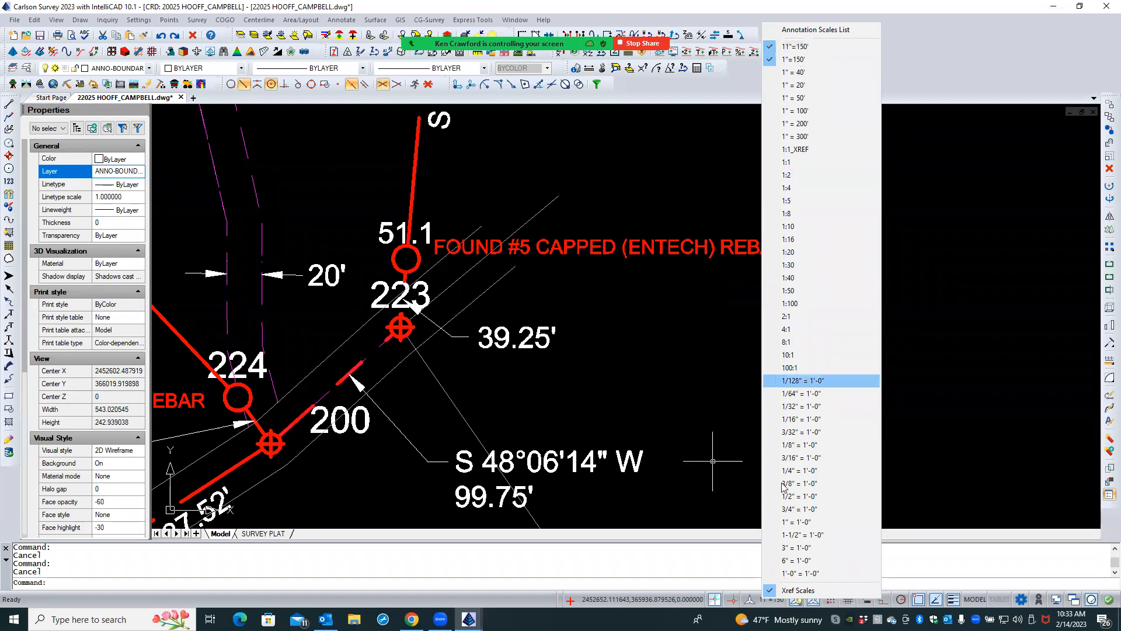
{"action": "left_click", "coordinate": [771, 590]}
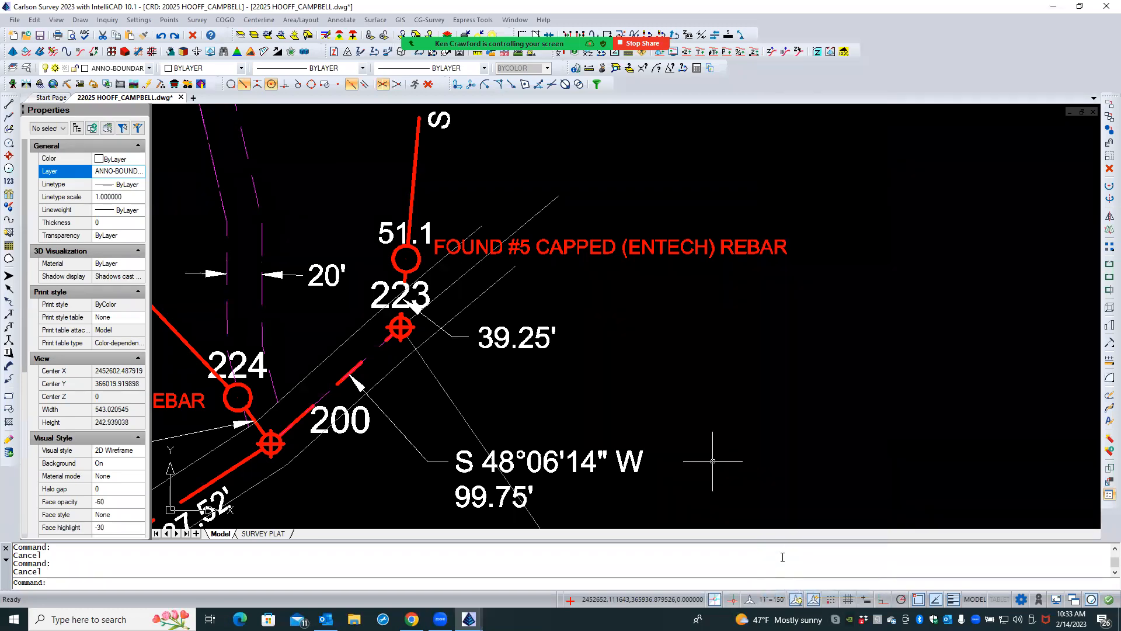
- Compare the 11"=150' and 1"=150' entries in the drawing scales list, and close it without making changes
{"action": "left_click", "coordinate": [772, 599]}
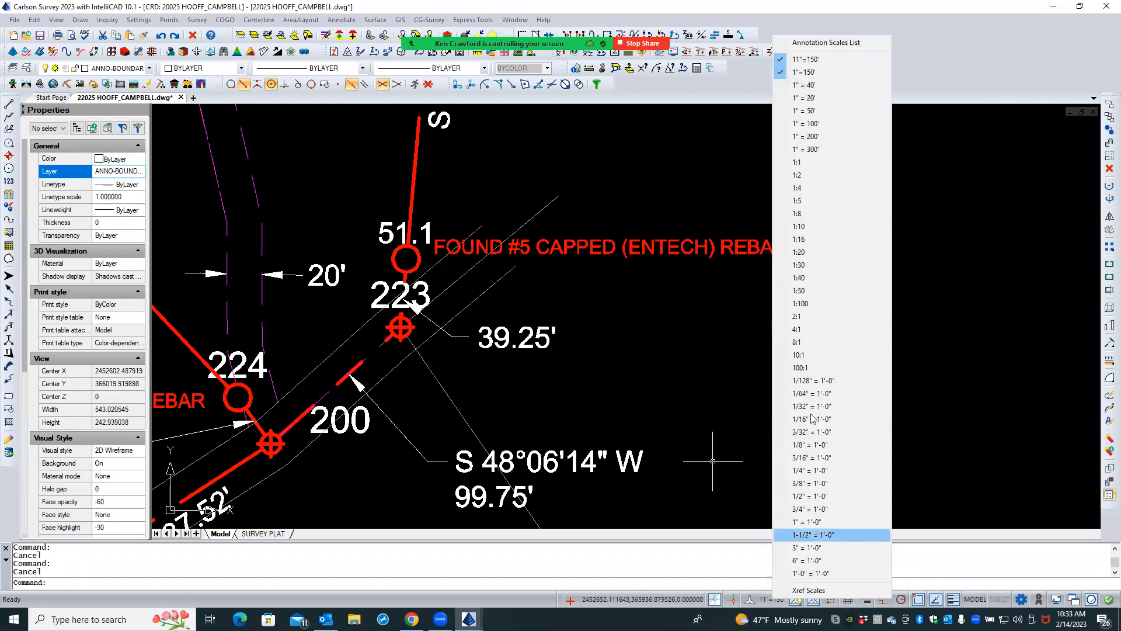
{"action": "left_click", "coordinate": [823, 43]}
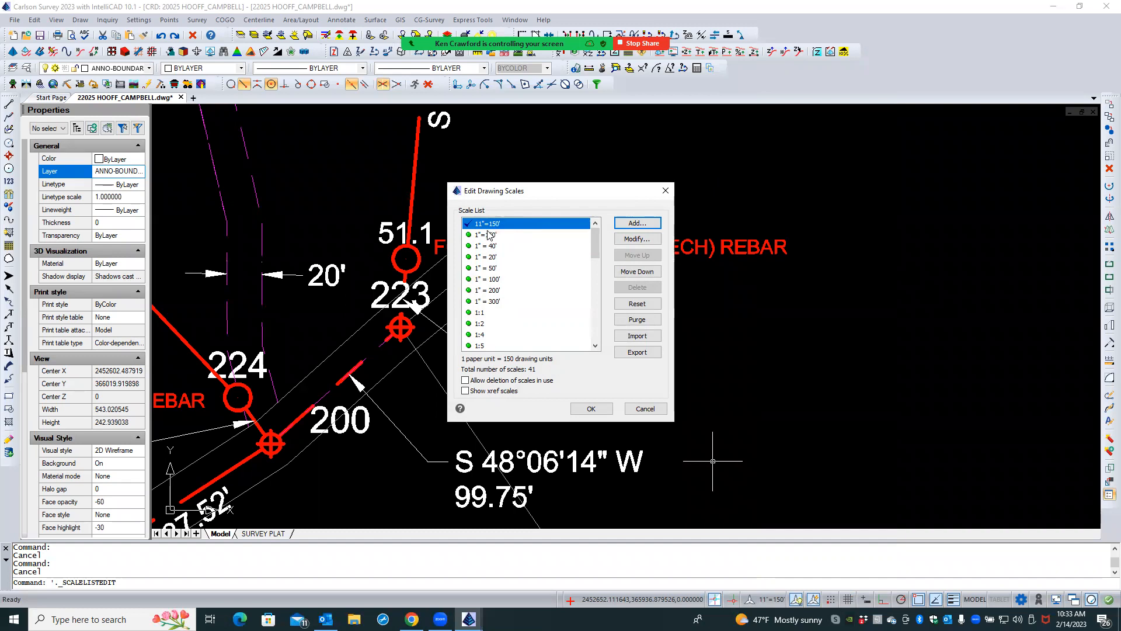
{"action": "left_click", "coordinate": [509, 236]}
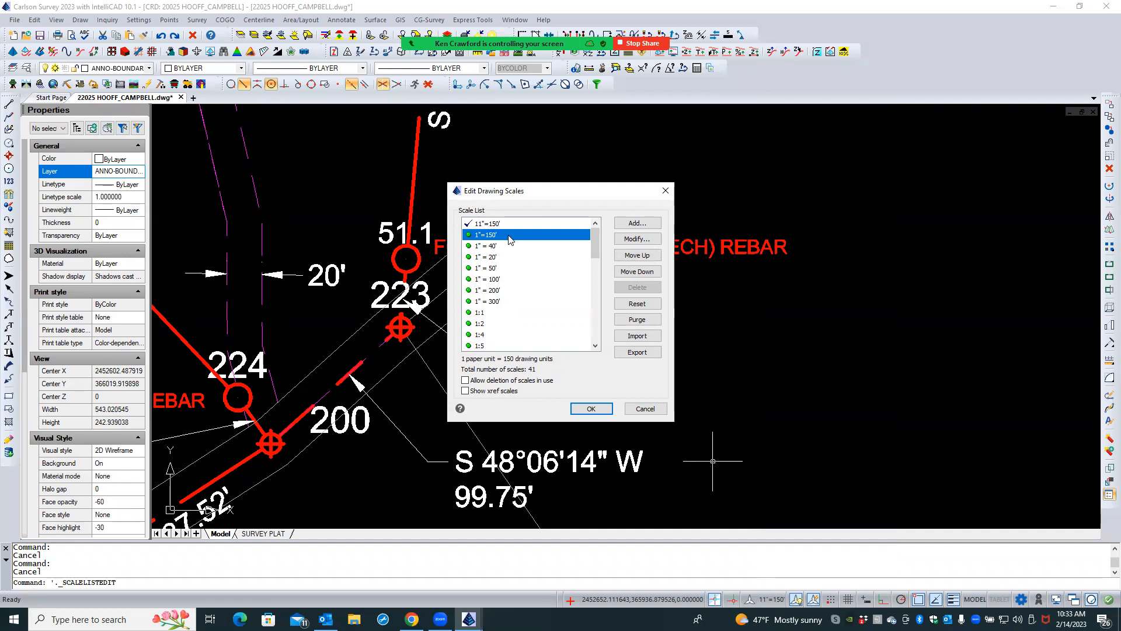
{"action": "left_click", "coordinate": [509, 227]}
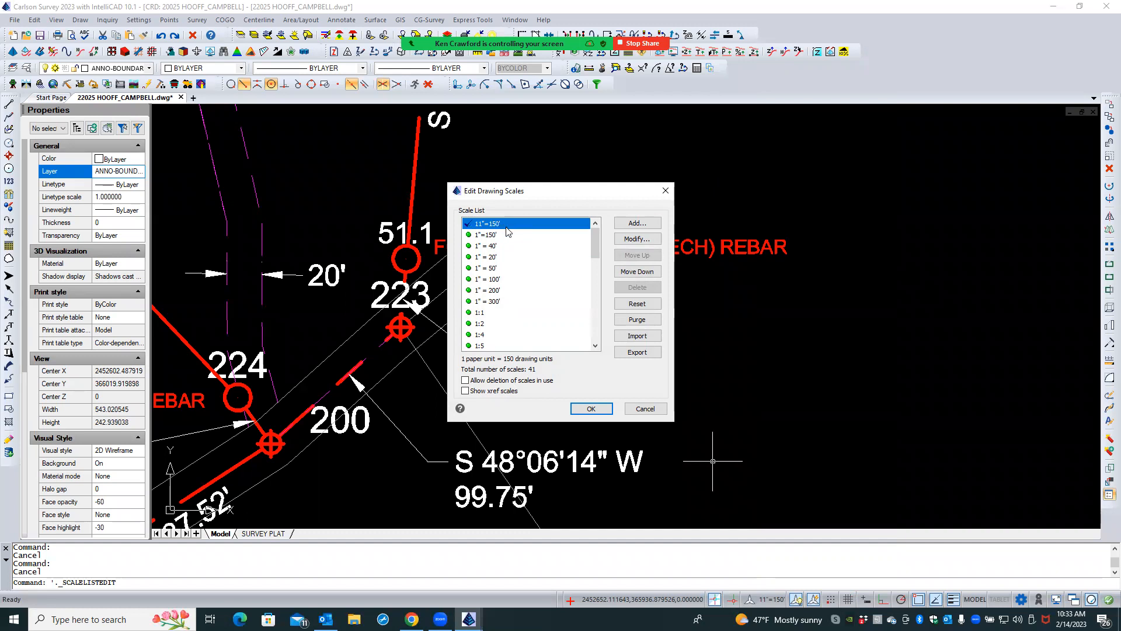
{"action": "left_click", "coordinate": [506, 235]}
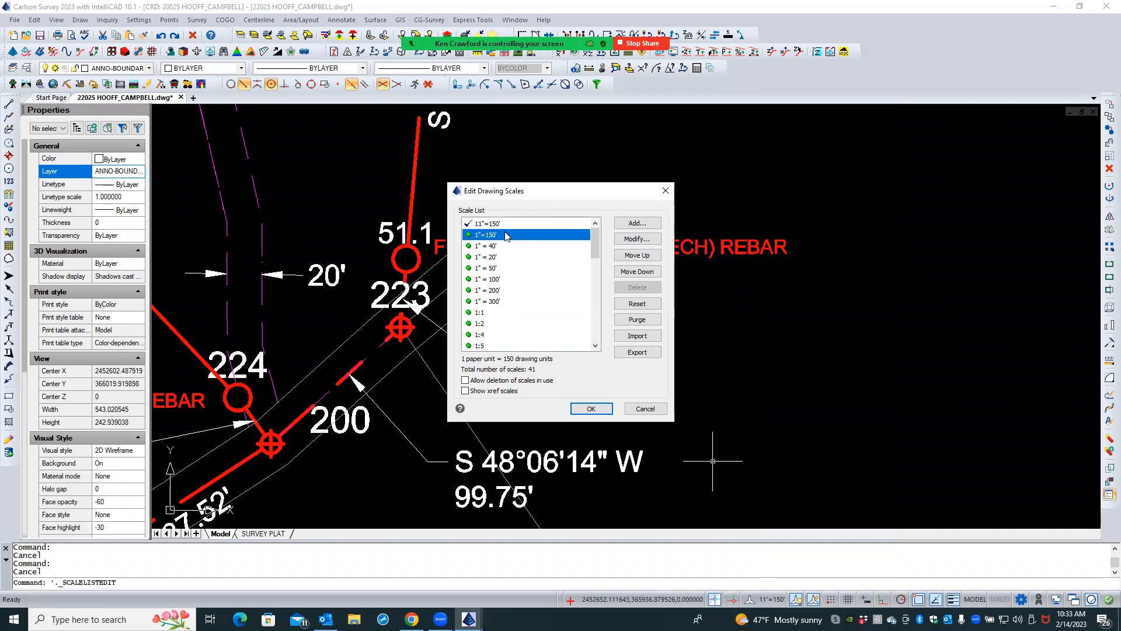
{"action": "left_click", "coordinate": [645, 408]}
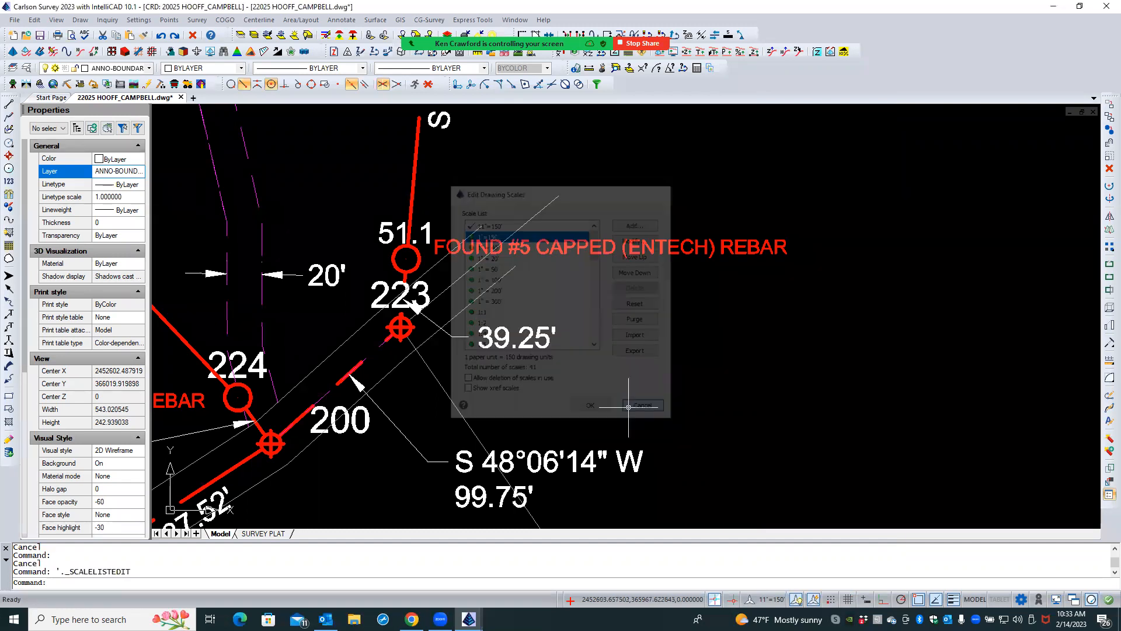
{"action": "left_click", "coordinate": [758, 495]}
{"action": "left_click", "coordinate": [738, 495]}
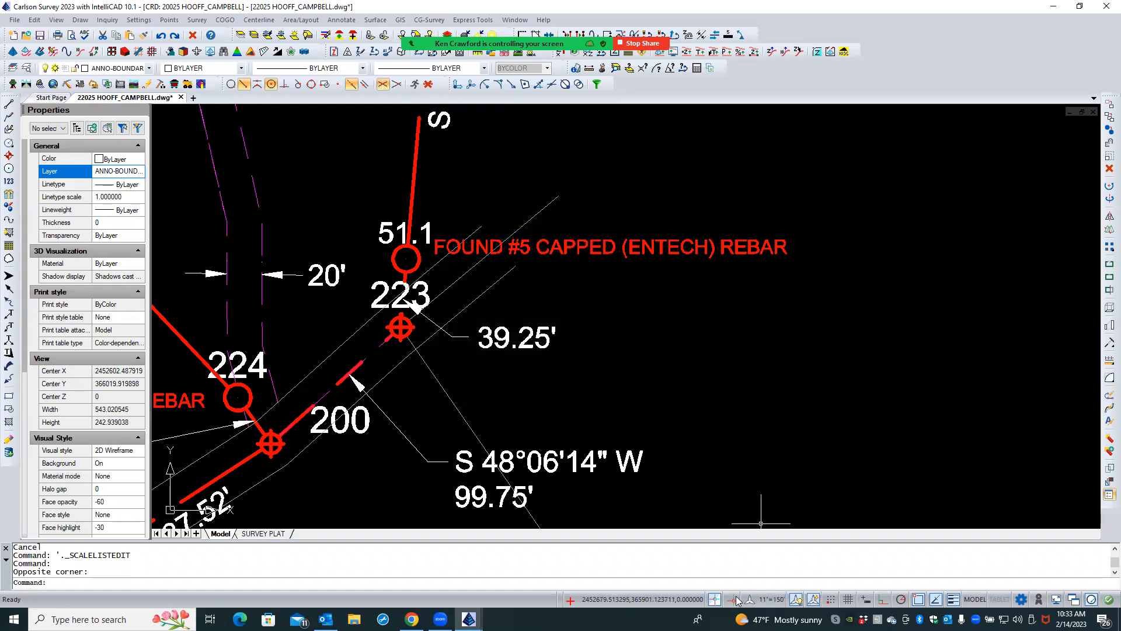
- Toggle automatic annotation scaling off and back on
{"action": "left_click", "coordinate": [812, 600]}
{"action": "left_click", "coordinate": [811, 601]}
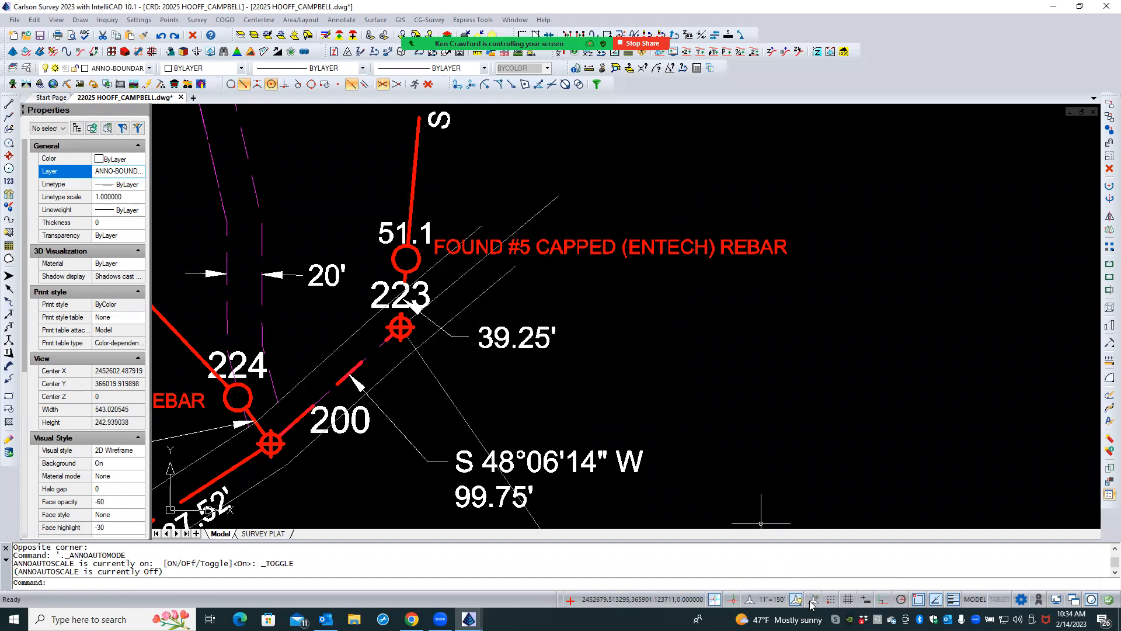
{"action": "left_click", "coordinate": [811, 600]}
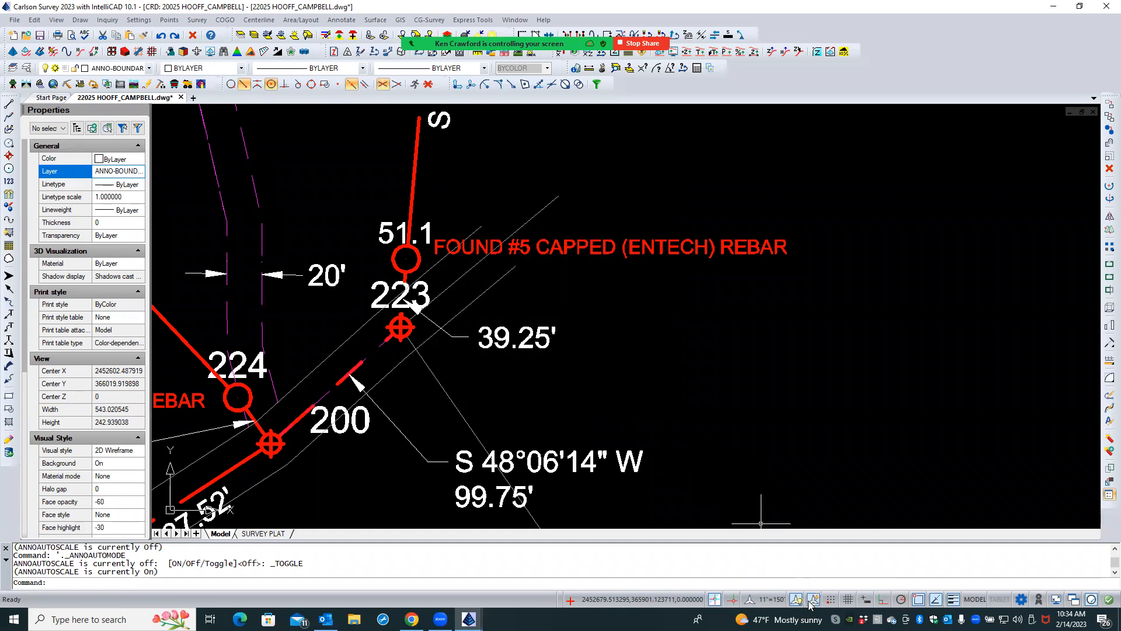
- Switch the annotation scale to 1" = 40' and from there to 1"=150'
{"action": "left_click", "coordinate": [772, 602]}
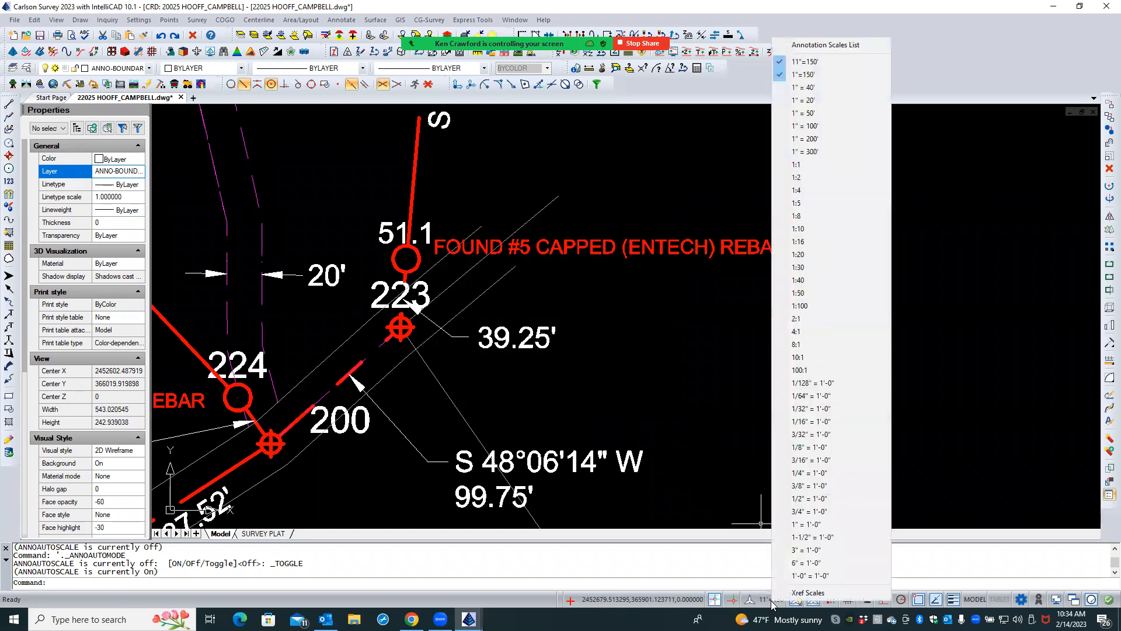
{"action": "left_click", "coordinate": [808, 88]}
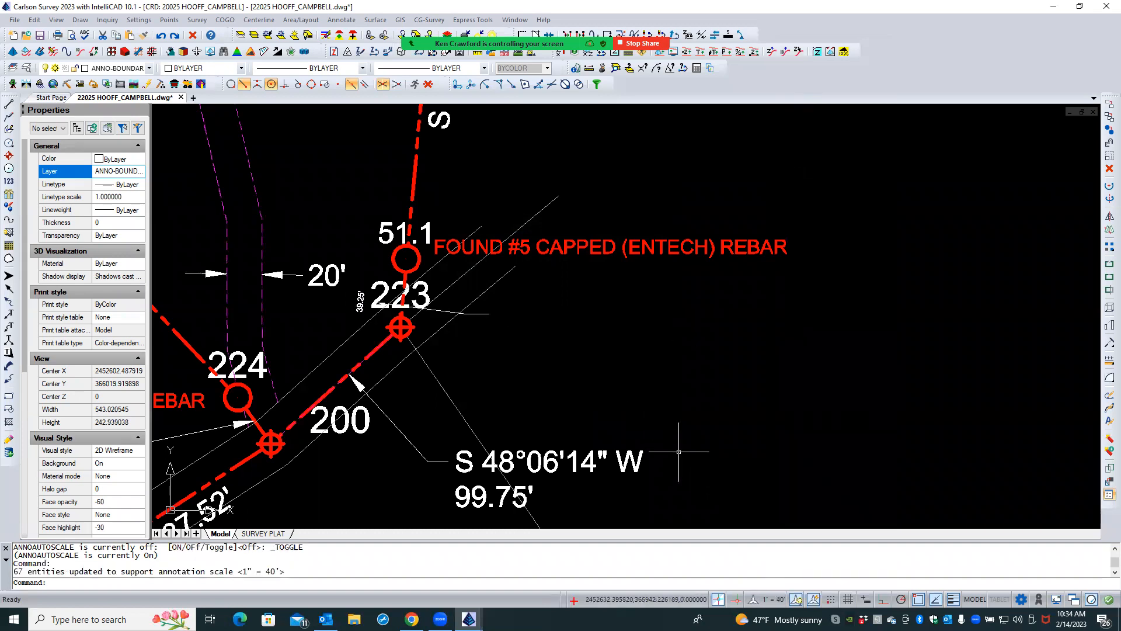
{"action": "left_click", "coordinate": [769, 603]}
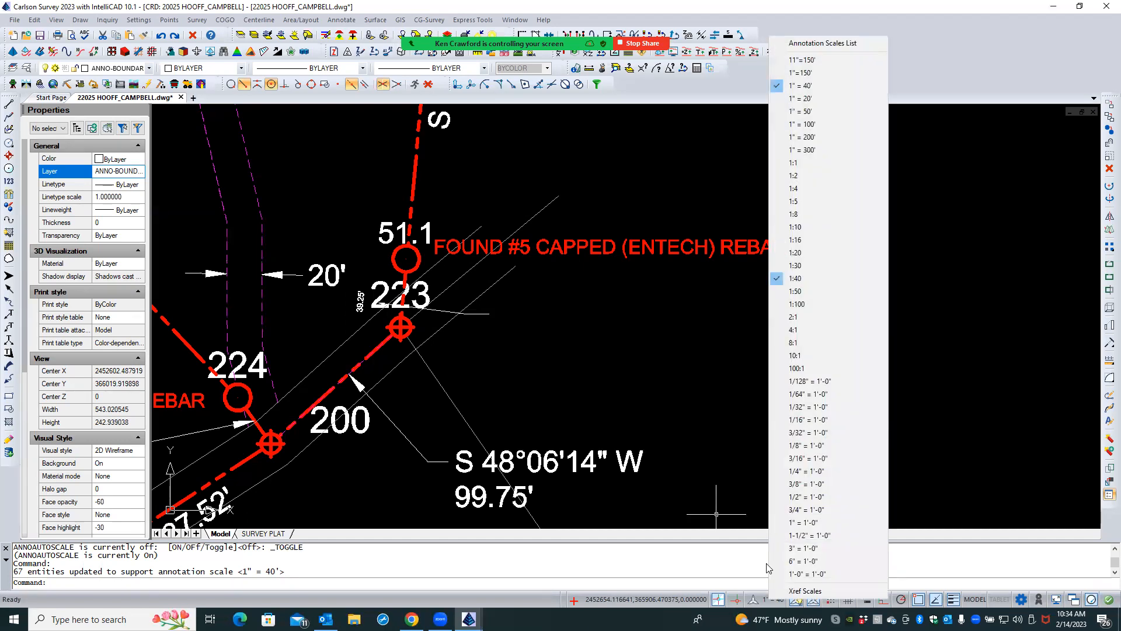
{"action": "left_click", "coordinate": [797, 73]}
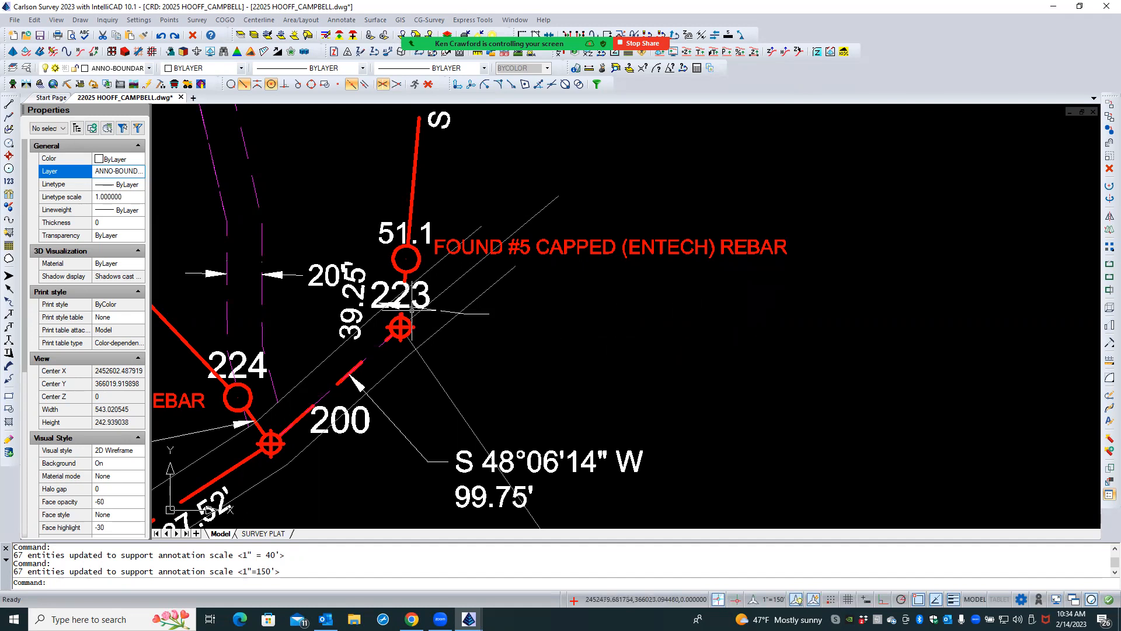
- Set the rotation of the 39.25' text to E so it reads horizontally
{"action": "left_click", "coordinate": [355, 309]}
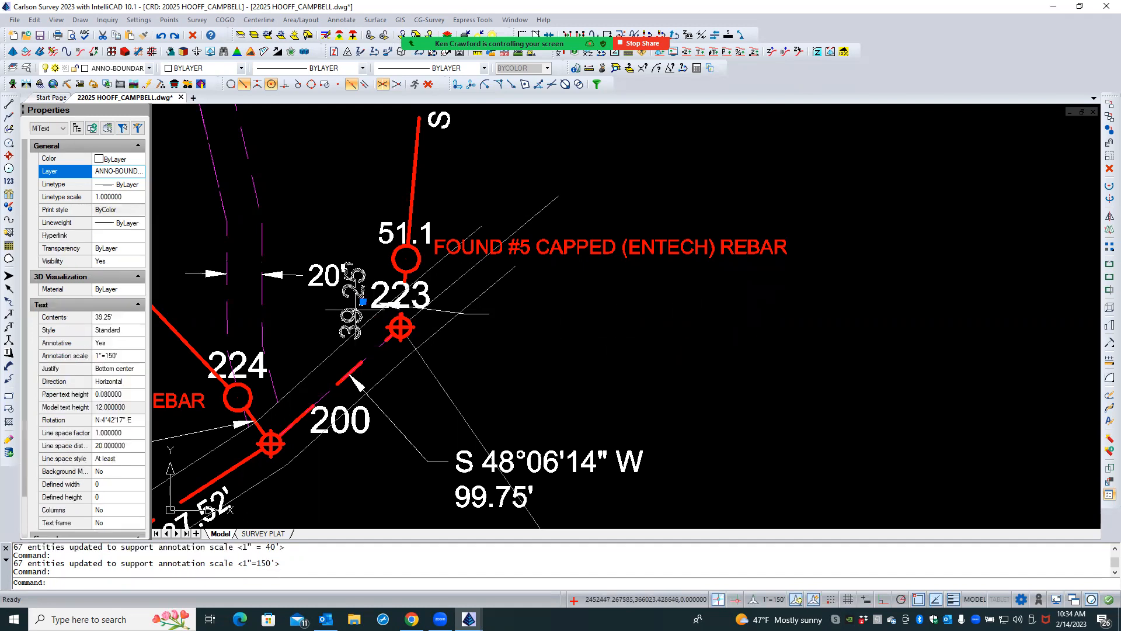
{"action": "left_click", "coordinate": [136, 420]}
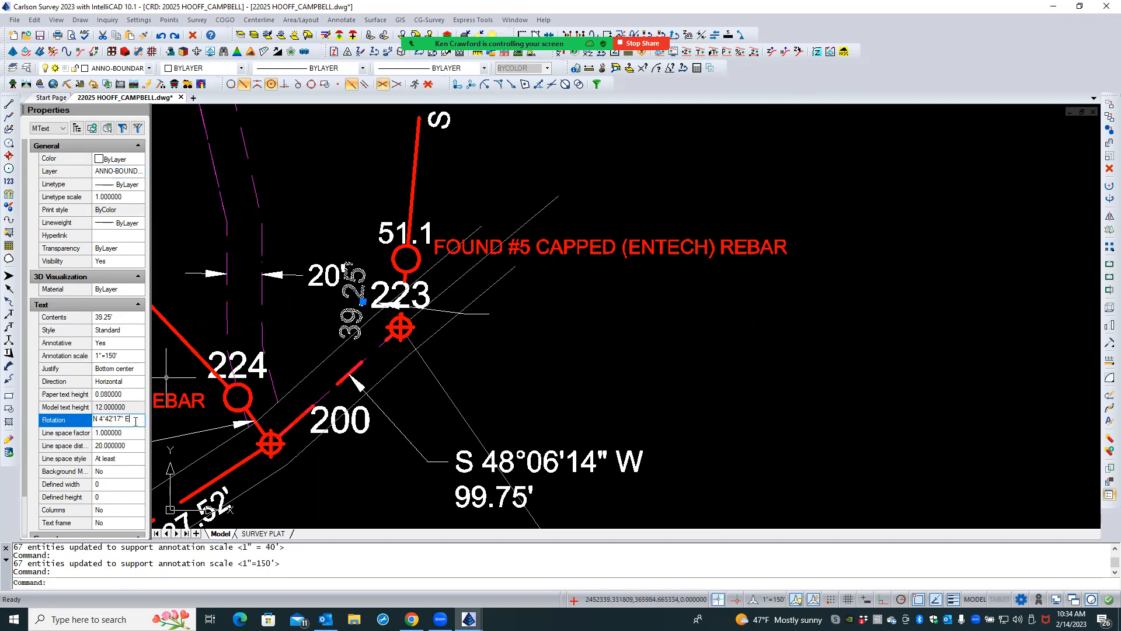
{"action": "left_click_drag", "start_coordinate": [136, 420], "coordinate": [88, 425]}
{"action": "type", "text": "E"}
{"action": "key", "text": "Tab"}
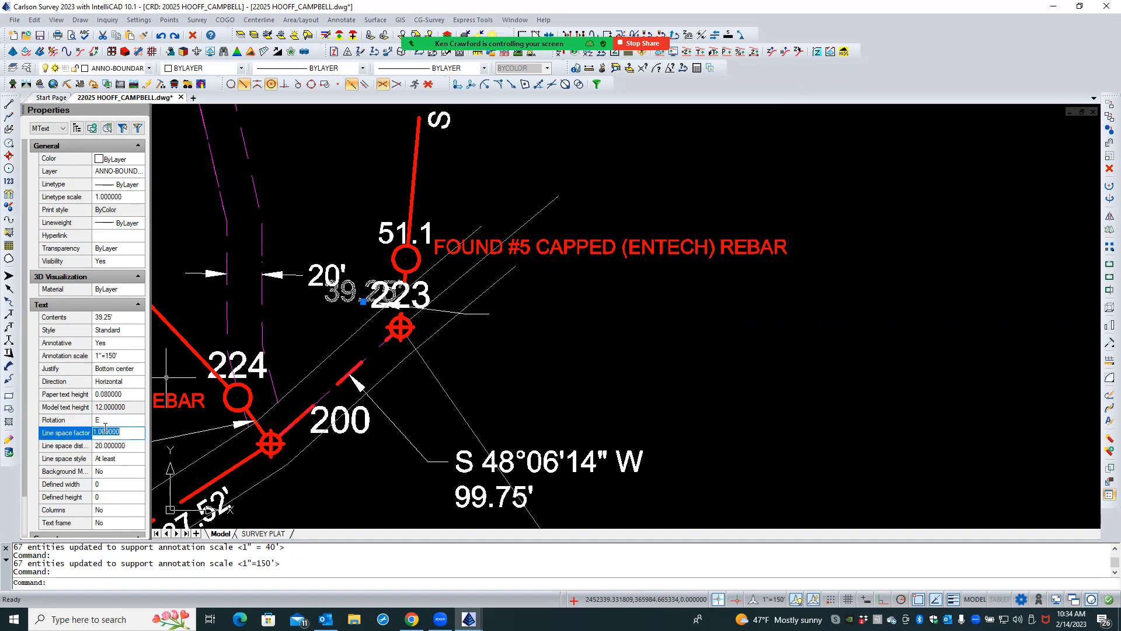
- Move the 39.25' text beside the tail end of its leader, east of point 223
{"action": "left_click", "coordinate": [363, 301]}
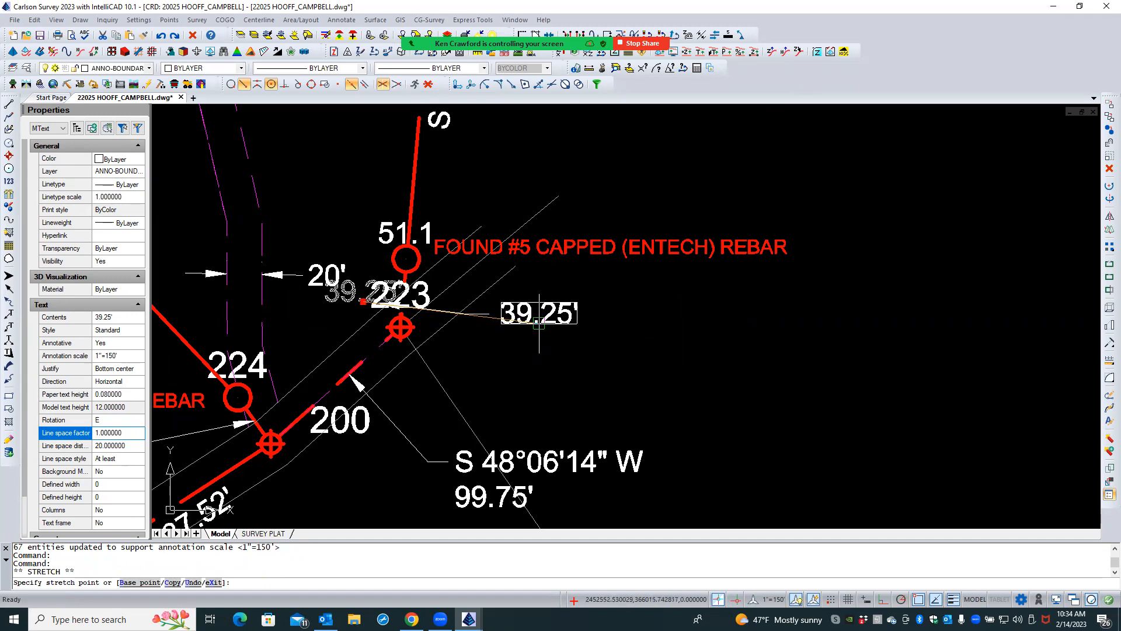
{"action": "left_click", "coordinate": [538, 323]}
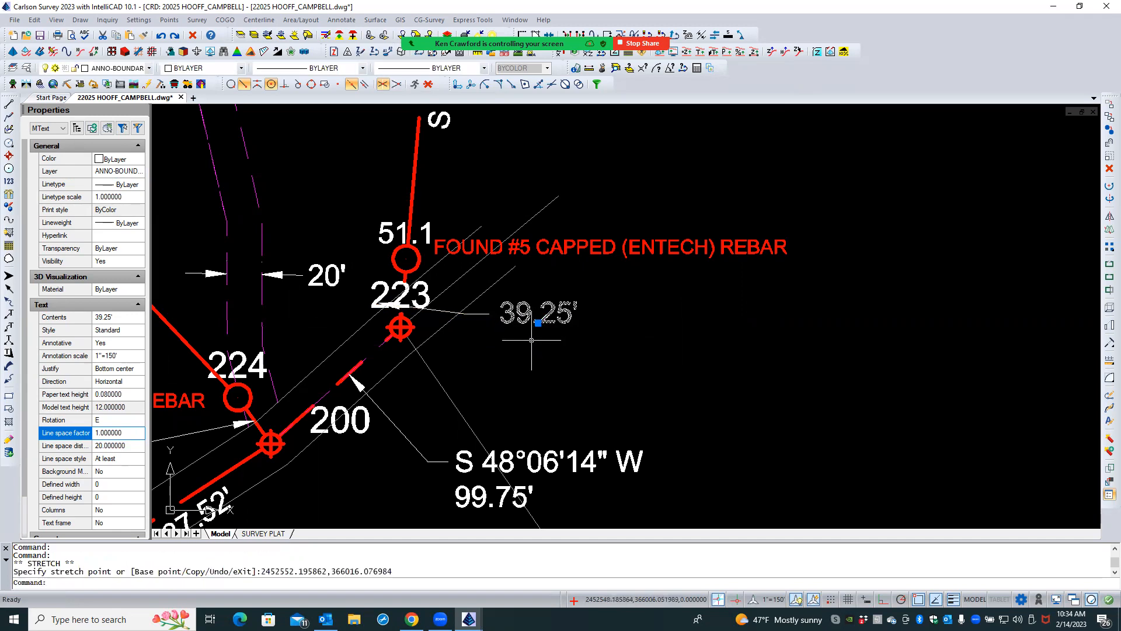
{"action": "scroll", "coordinate": [442, 312], "scroll_direction": "up", "scroll_amount": 3}
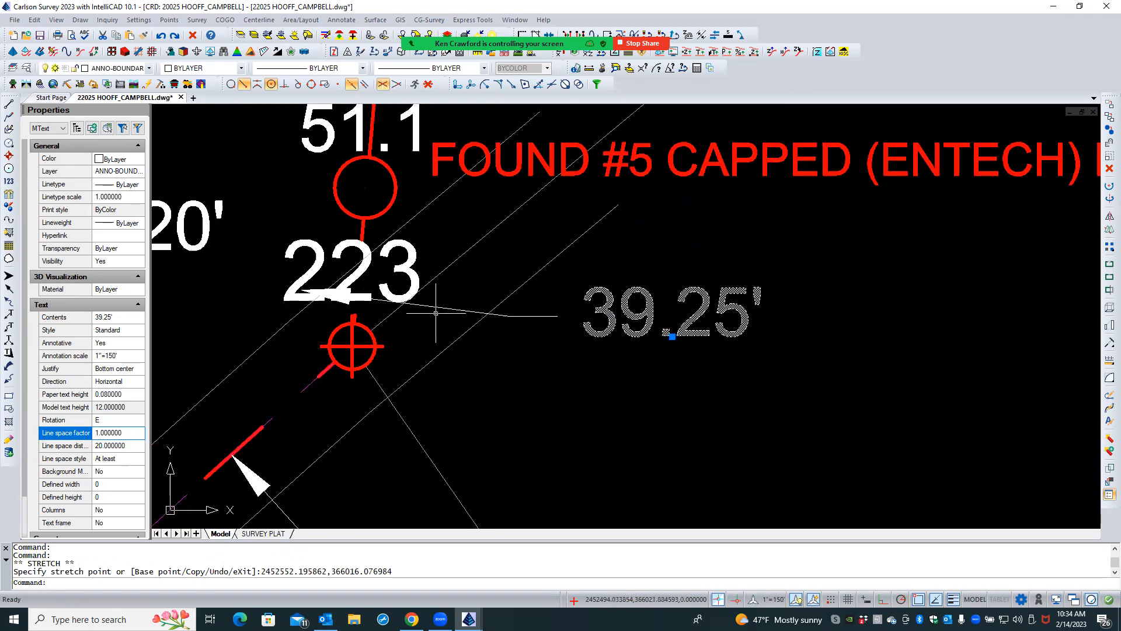
{"action": "key", "text": "Escape"}
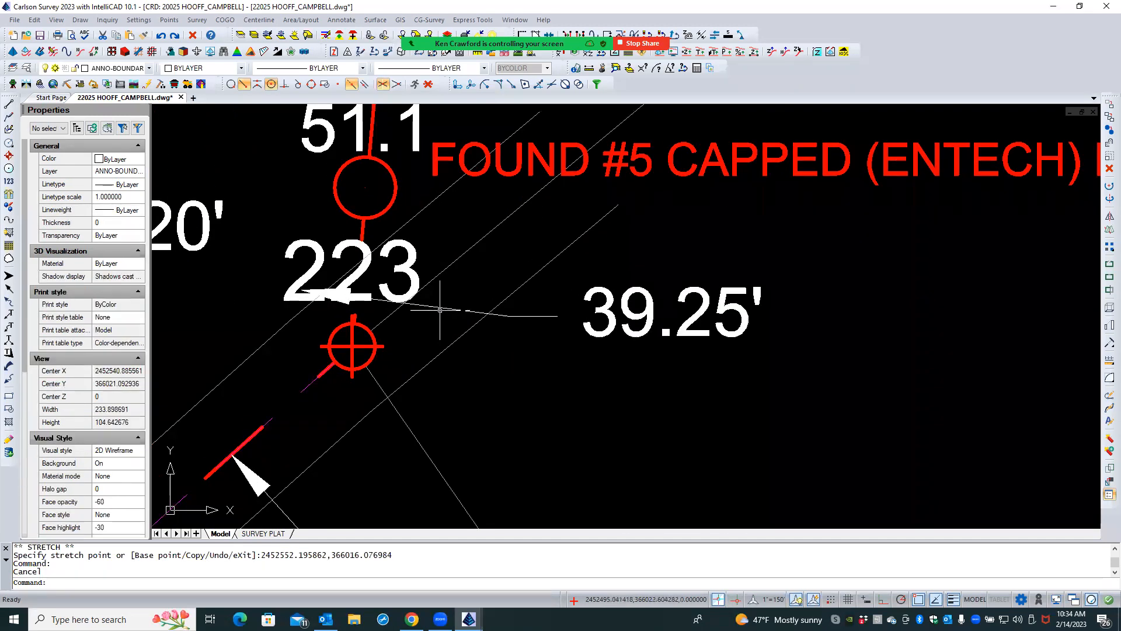
- Check the annotation scale of the 39.25' leader and of its text in their properties
{"action": "left_click", "coordinate": [439, 310]}
{"action": "key", "text": "Escape"}
{"action": "key", "text": "Escape"}
{"action": "left_click", "coordinate": [439, 307]}
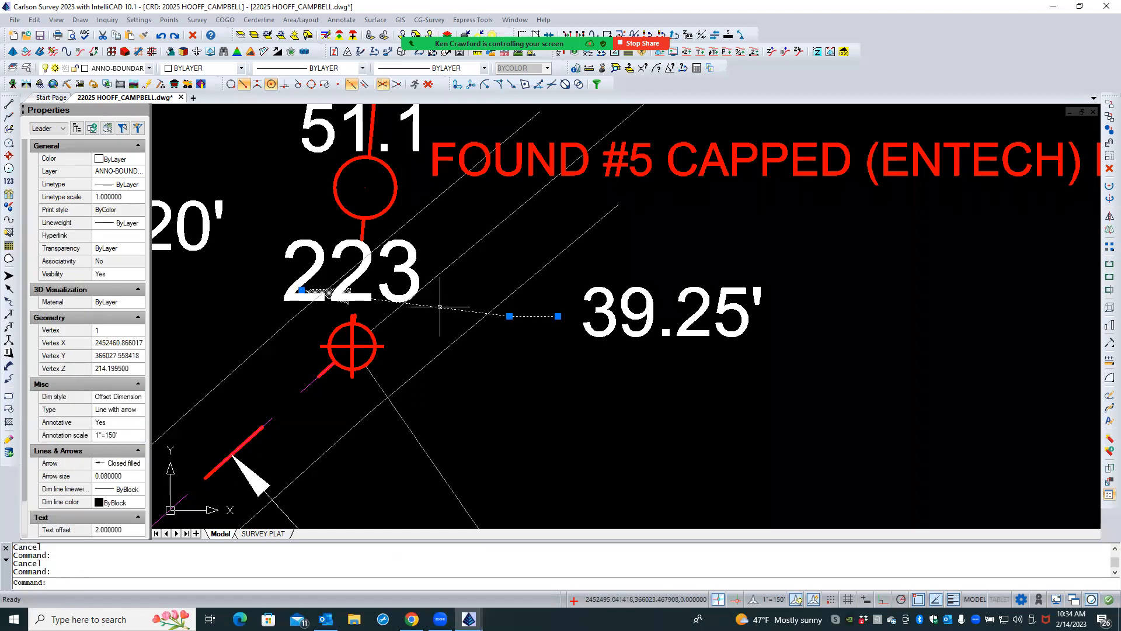
{"action": "key", "text": "Escape"}
{"action": "left_click", "coordinate": [605, 306]}
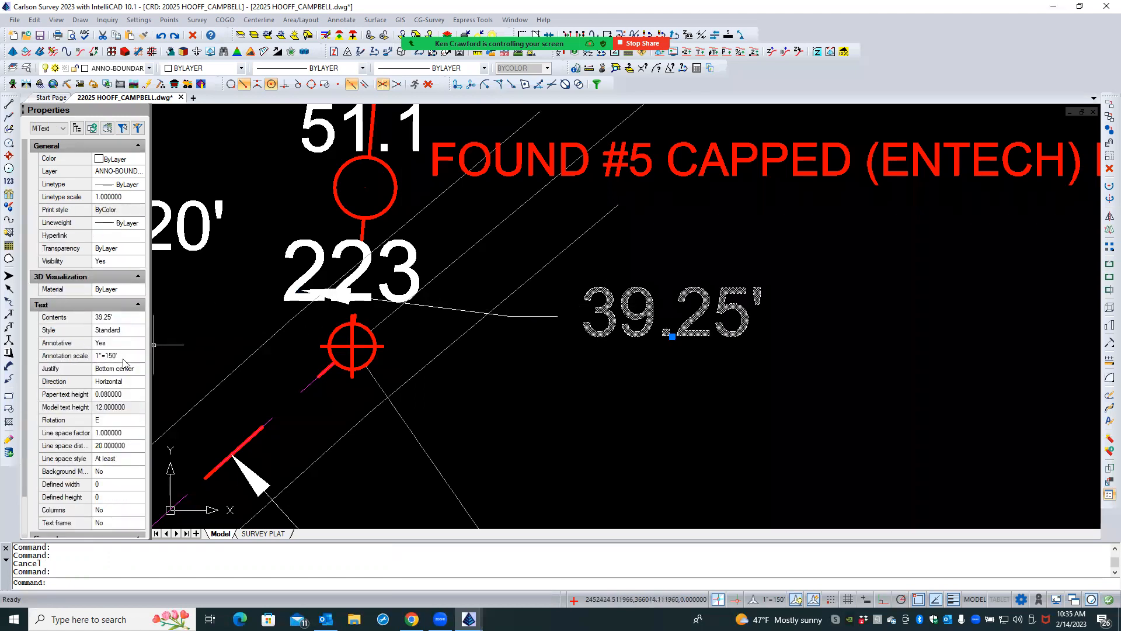
{"action": "key", "text": "Escape"}
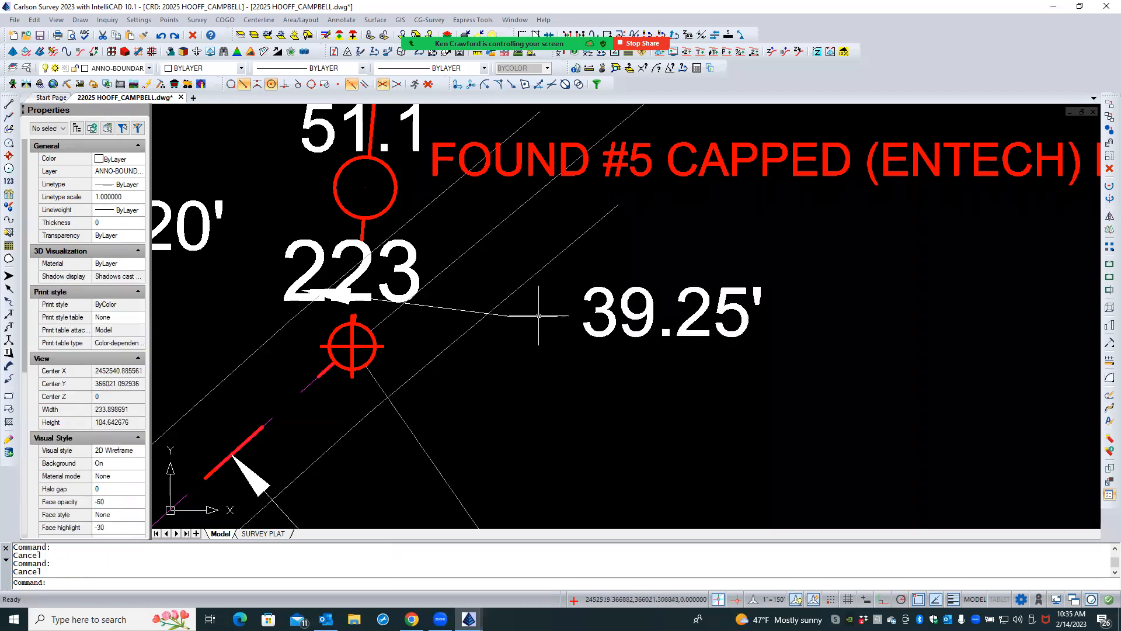
- Move the 39.25' text and its leader together from the arrow tip to the boundary line at 223, using the Nearest snap
{"action": "left_click", "coordinate": [538, 315]}
{"action": "left_click", "coordinate": [608, 295]}
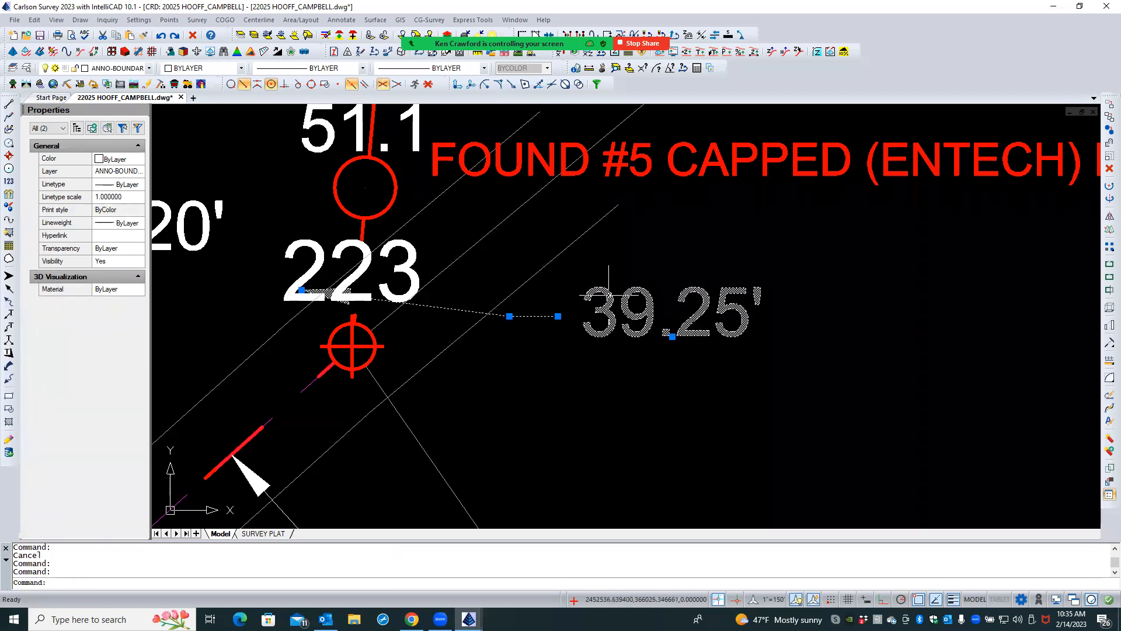
{"action": "type", "text": "m"}
{"action": "key", "text": "Return"}
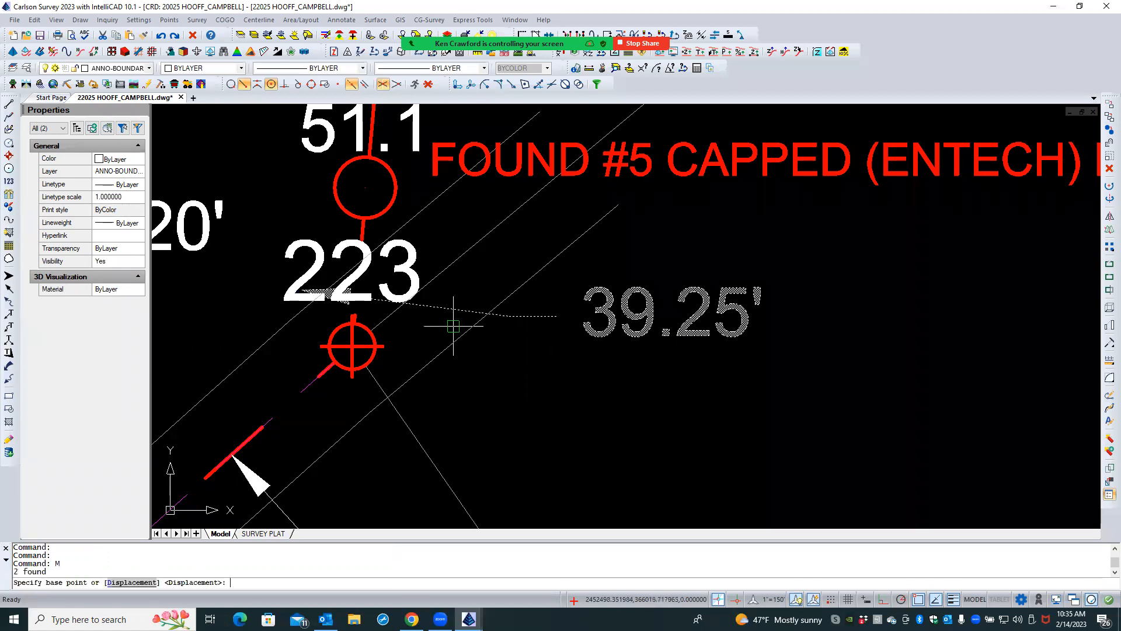
{"action": "left_click", "coordinate": [302, 291]}
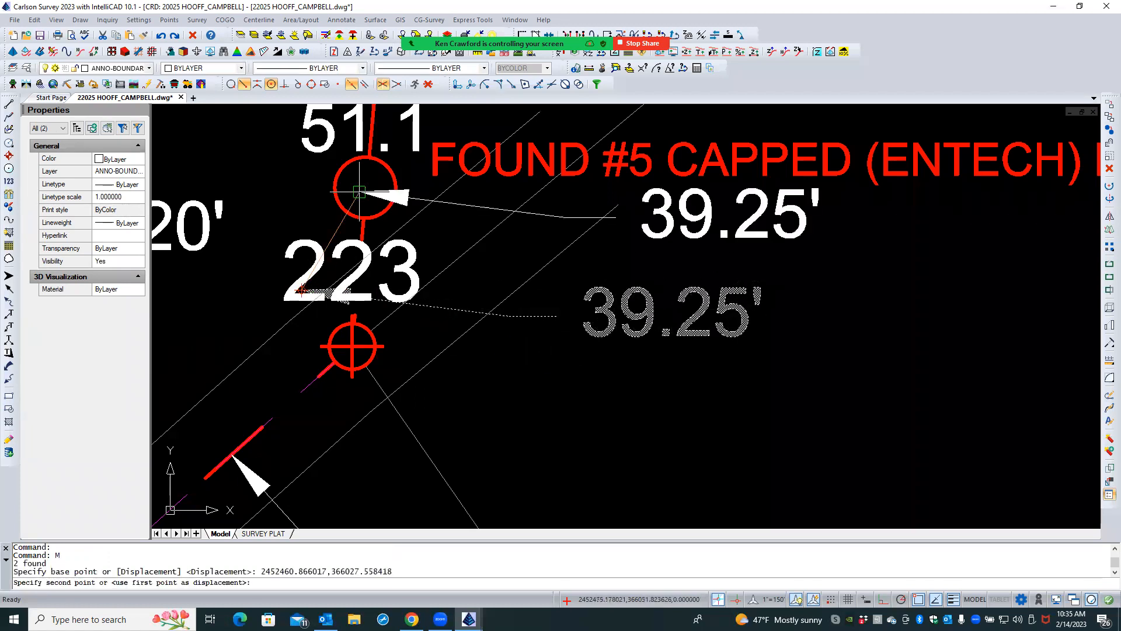
{"action": "left_click", "coordinate": [231, 84]}
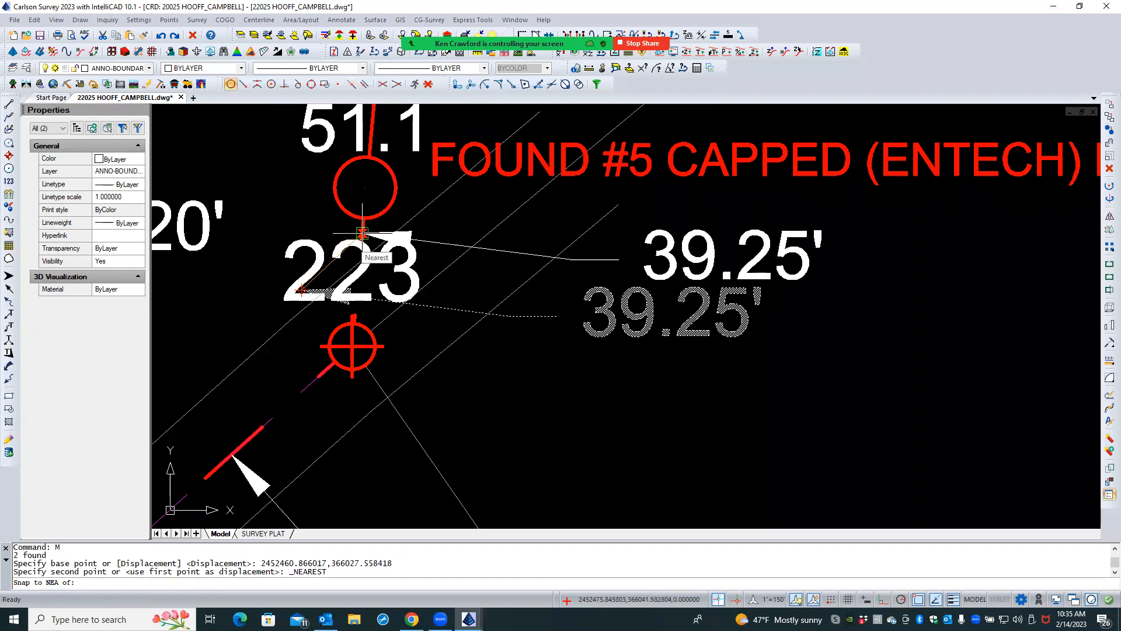
{"action": "scroll", "coordinate": [356, 305], "scroll_direction": "up", "scroll_amount": 5}
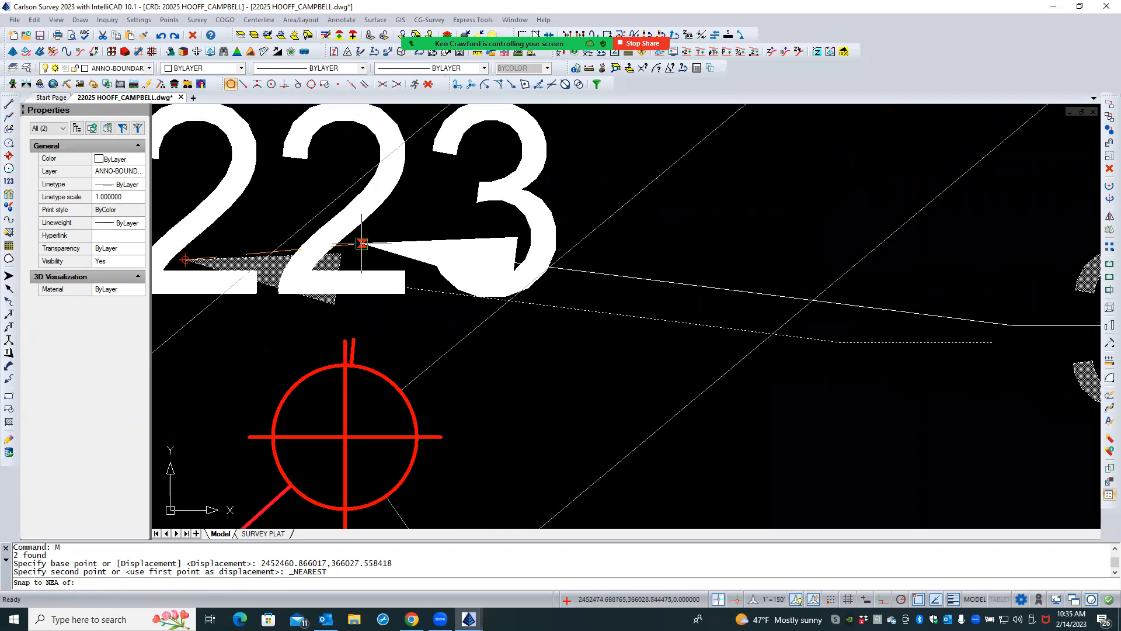
{"action": "left_click", "coordinate": [362, 244]}
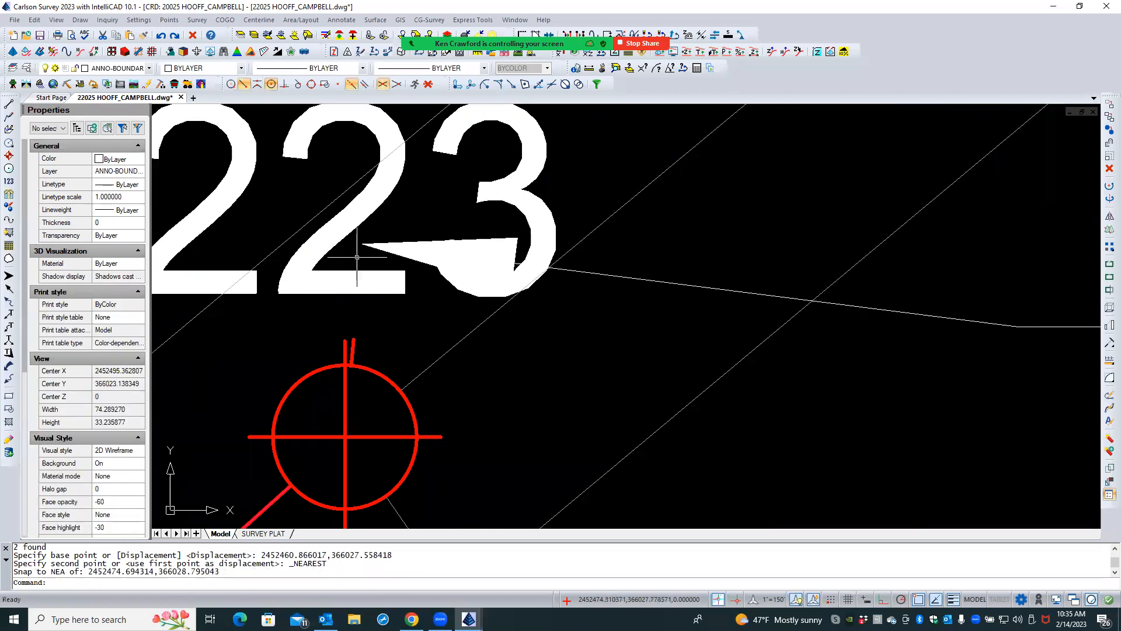
{"action": "scroll", "coordinate": [267, 296], "scroll_direction": "down", "scroll_amount": 5}
{"action": "scroll", "coordinate": [267, 296], "scroll_direction": "down", "scroll_amount": 7}
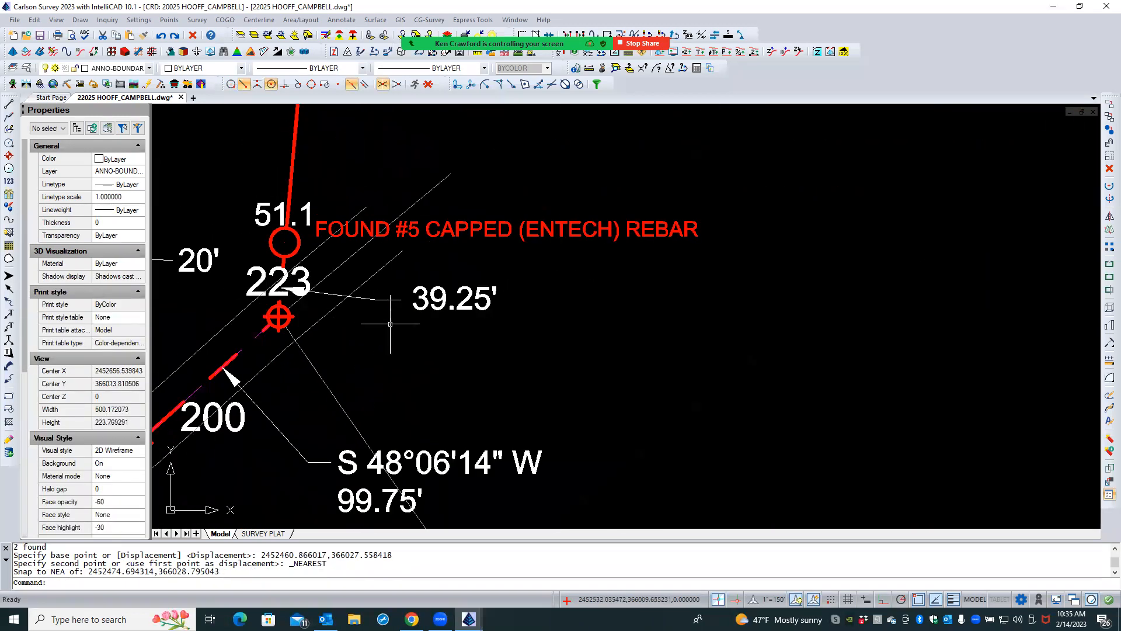
{"action": "left_click", "coordinate": [410, 316]}
{"action": "left_click", "coordinate": [401, 325]}
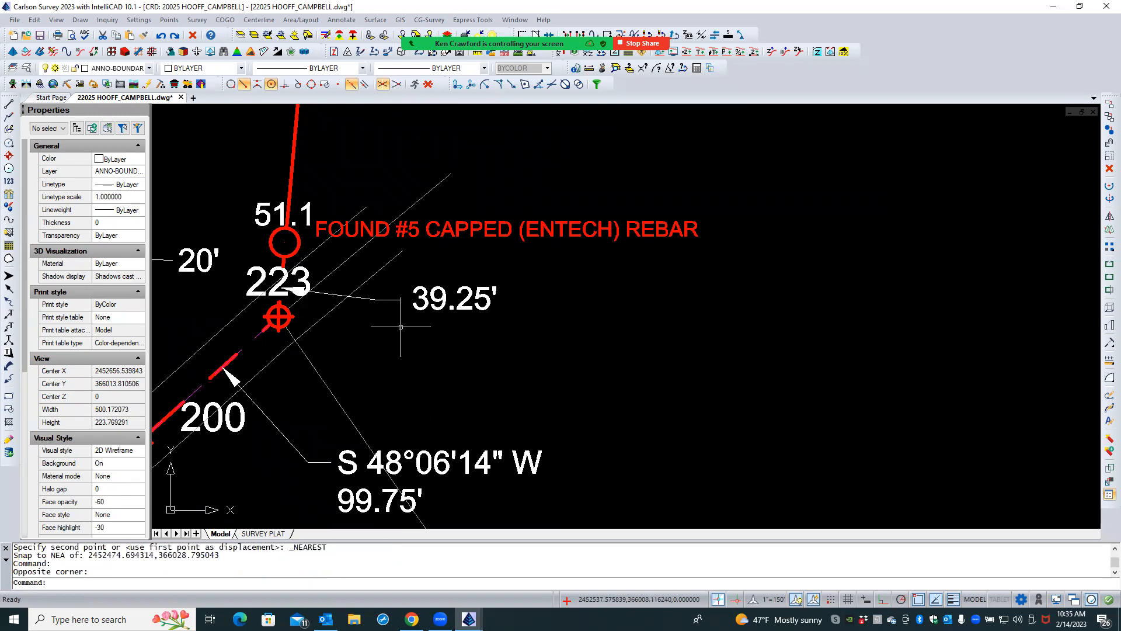
- Stretch the bend and tail end of the 39.25' leader southward so it finishes in a short horizontal landing
{"action": "left_click", "coordinate": [380, 299]}
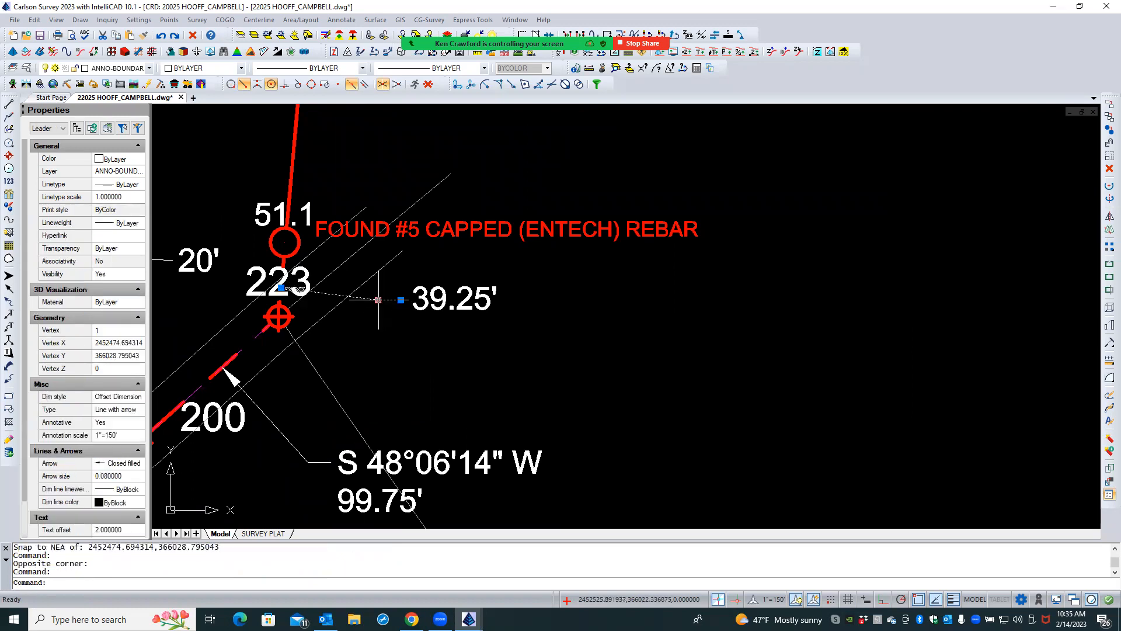
{"action": "left_click", "coordinate": [378, 300]}
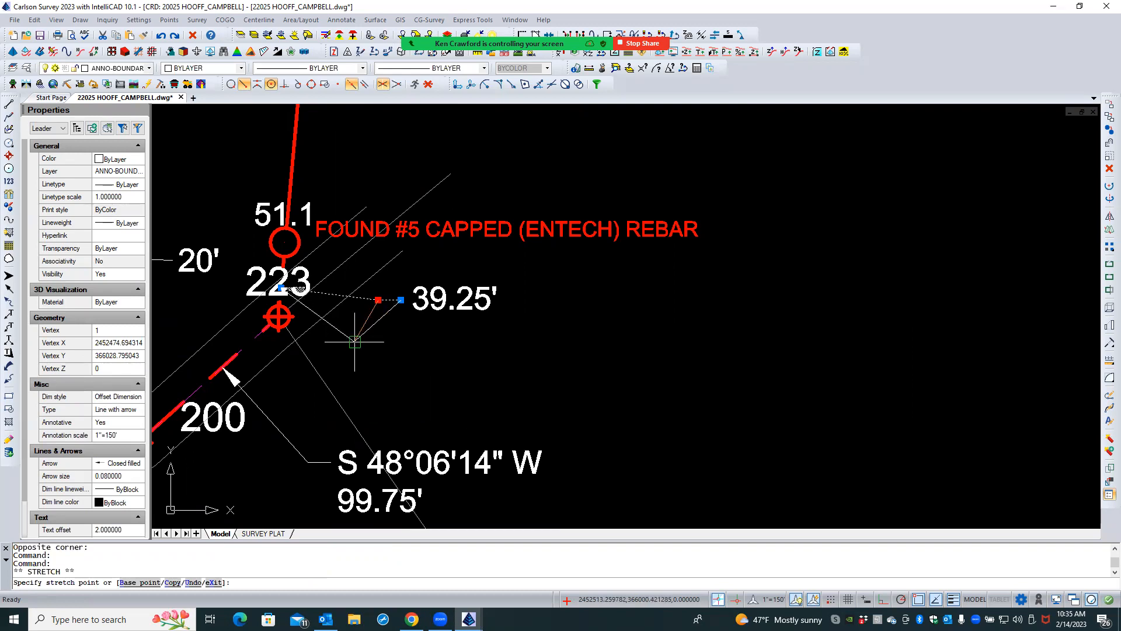
{"action": "left_click", "coordinate": [355, 340]}
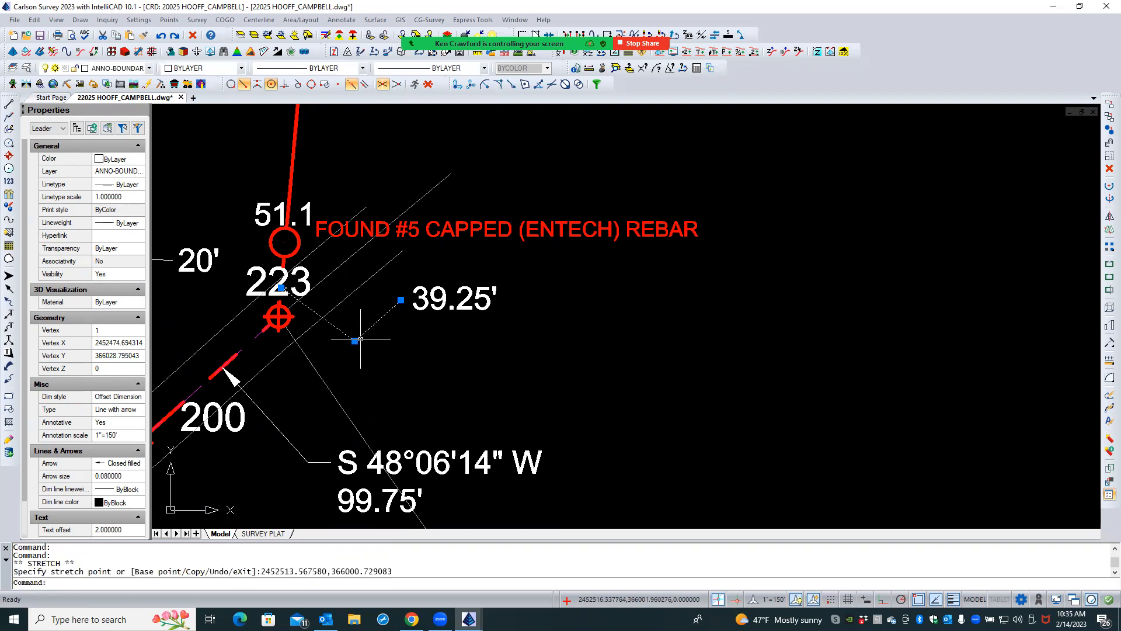
{"action": "left_click", "coordinate": [401, 299]}
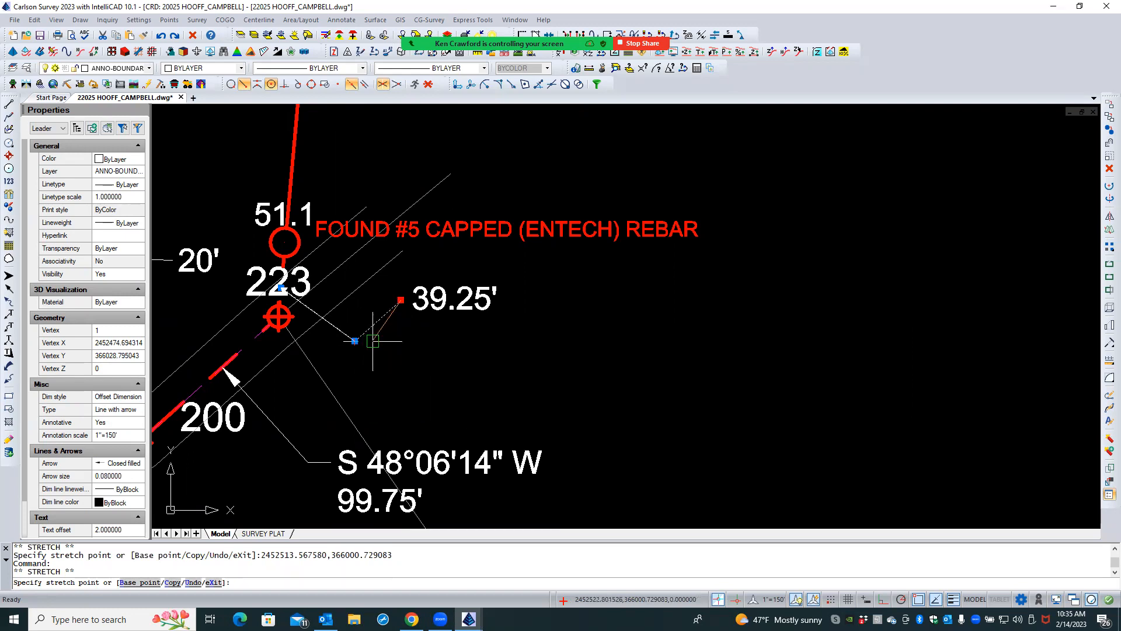
{"action": "left_click", "coordinate": [372, 340]}
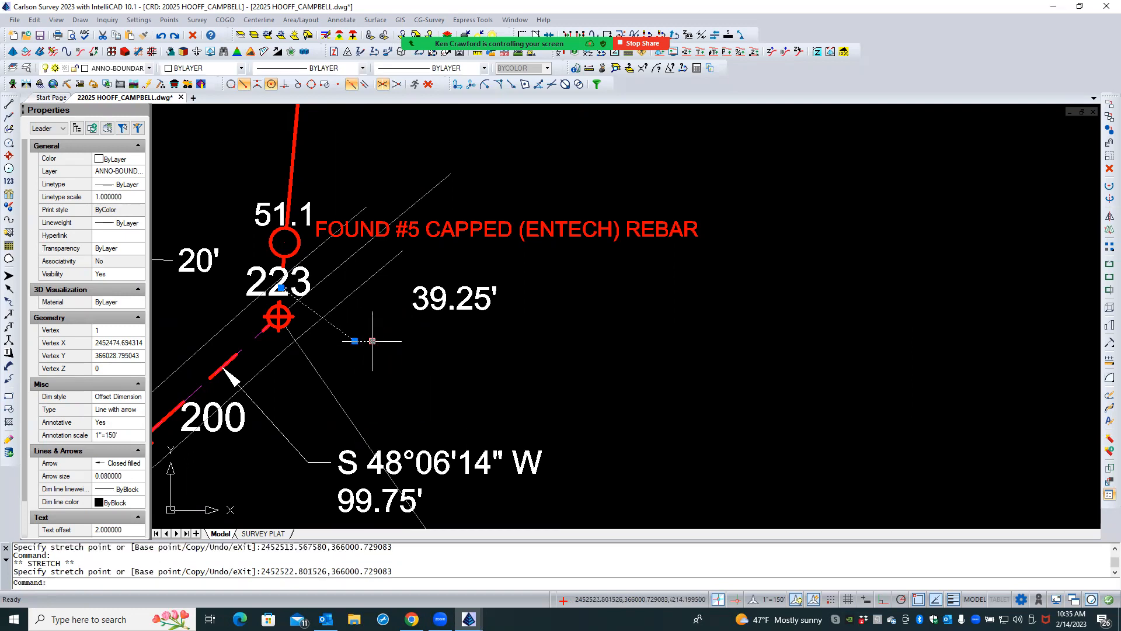
- Move the 39.25' text down beside the tail end of its reshaped leader, and clear the selection
{"action": "left_click", "coordinate": [423, 306]}
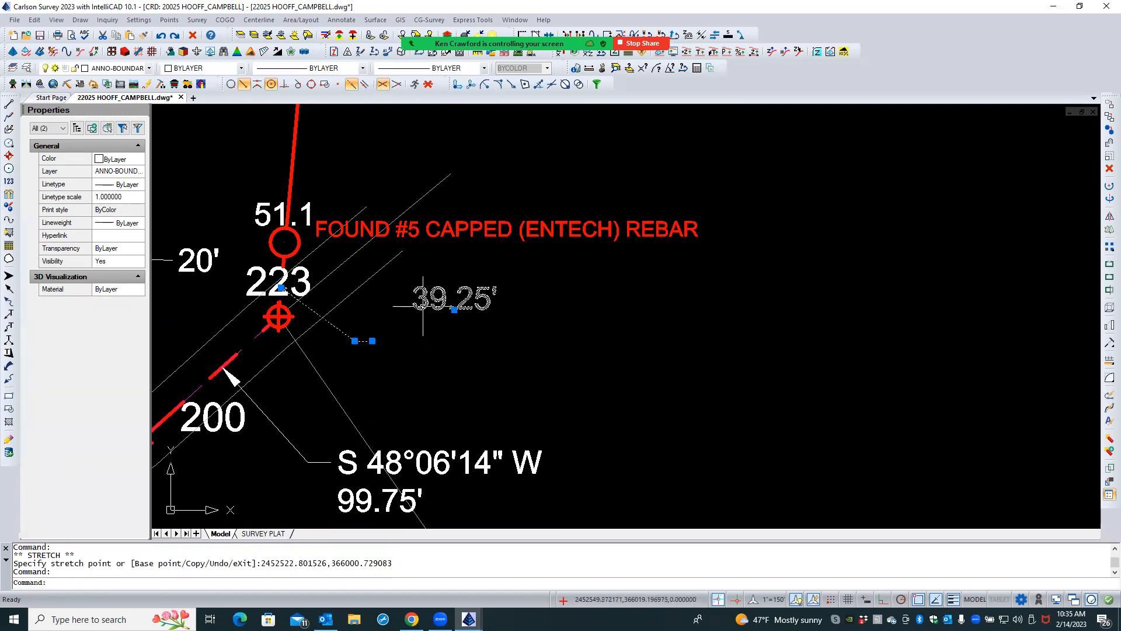
{"action": "left_click", "coordinate": [454, 309]}
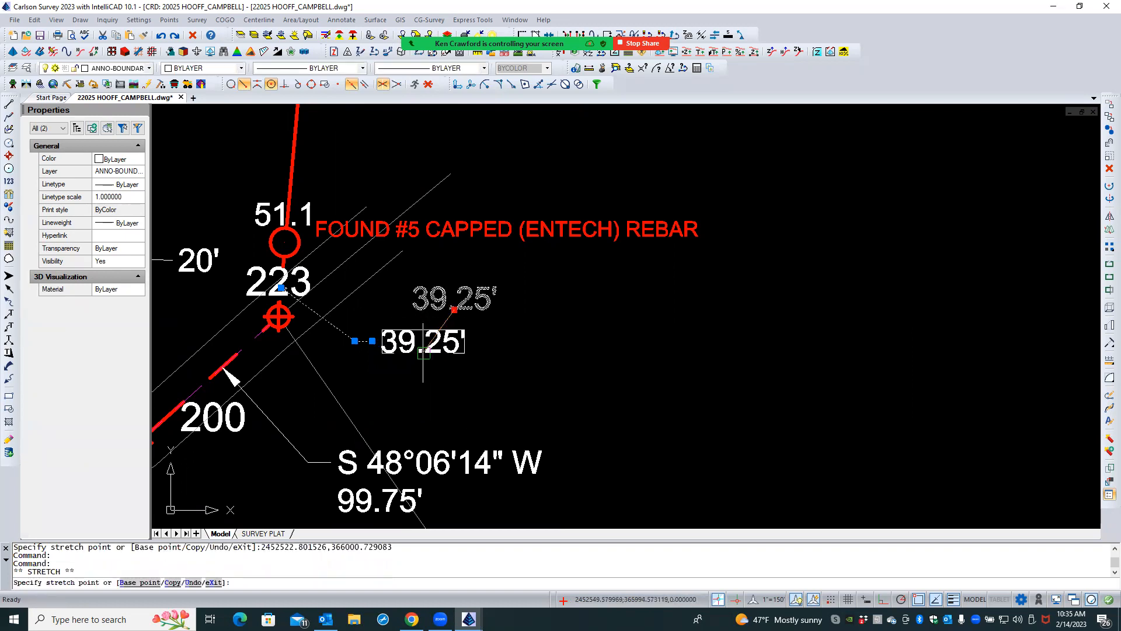
{"action": "left_click", "coordinate": [423, 352]}
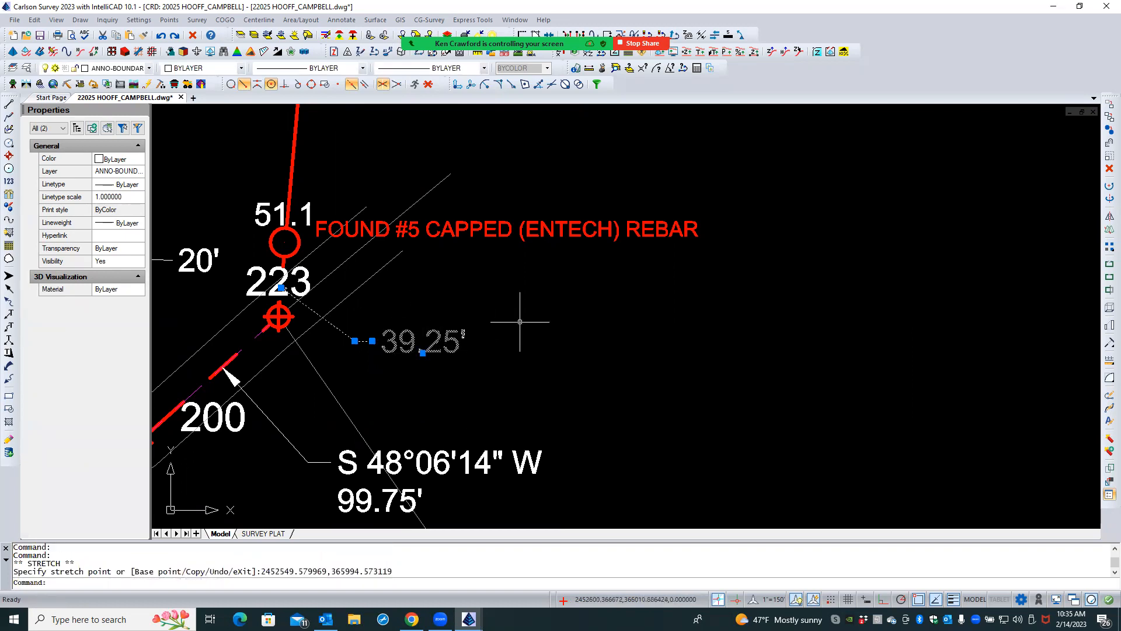
{"action": "key", "text": "Escape"}
{"action": "key", "text": "Escape"}
- Switch to the SURVEY PLAT layout, and select the 39.25' leader inside its viewport
{"action": "left_click", "coordinate": [274, 534]}
{"action": "scroll", "coordinate": [419, 383], "scroll_direction": "up", "scroll_amount": 1}
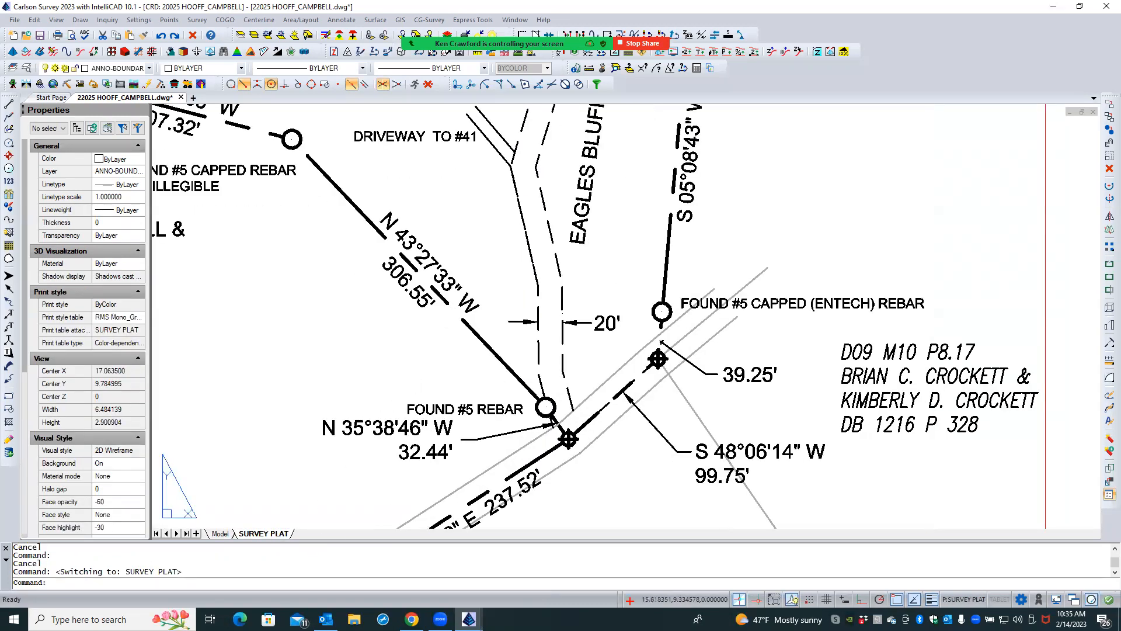
{"action": "scroll", "coordinate": [700, 375], "scroll_direction": "up", "scroll_amount": 1}
{"action": "scroll", "coordinate": [700, 374], "scroll_direction": "up", "scroll_amount": 5}
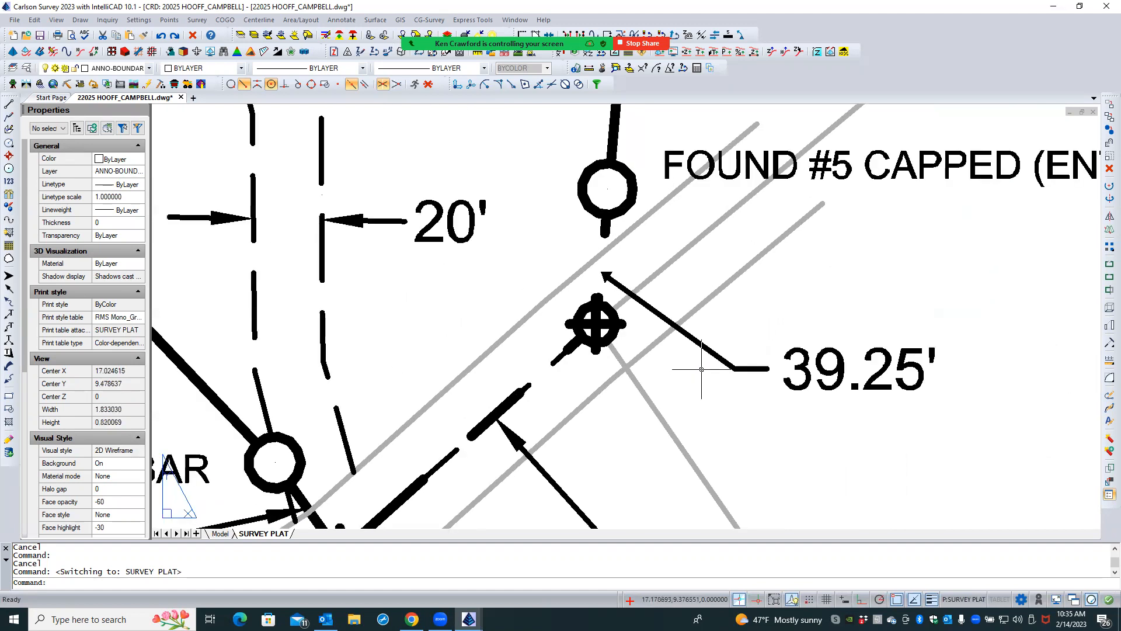
{"action": "double_click", "coordinate": [705, 346]}
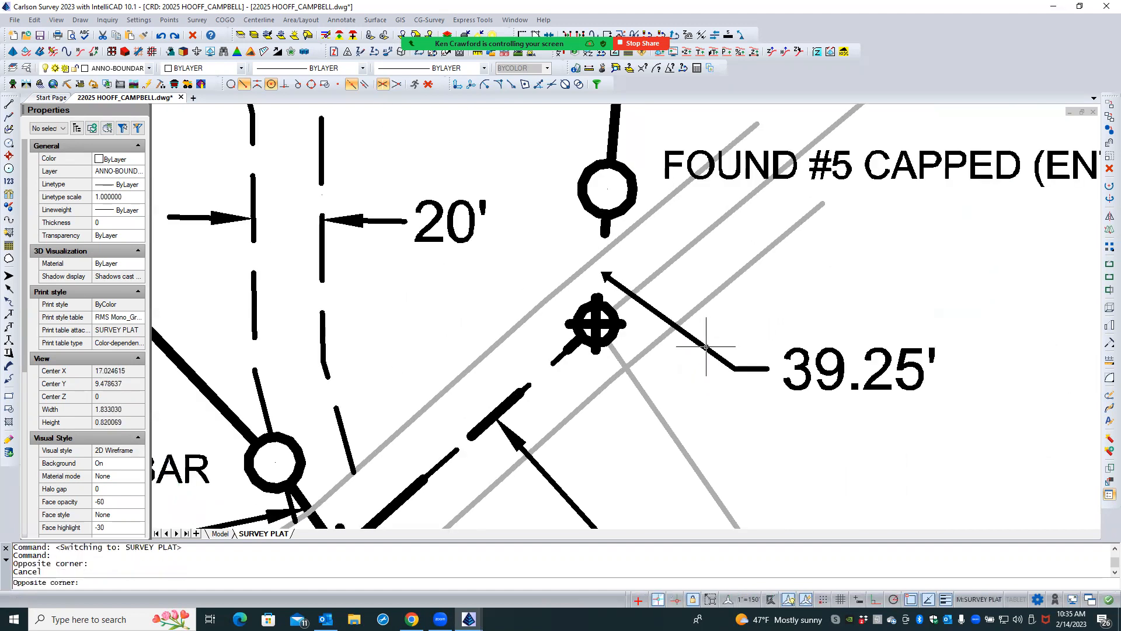
{"action": "left_click", "coordinate": [705, 346]}
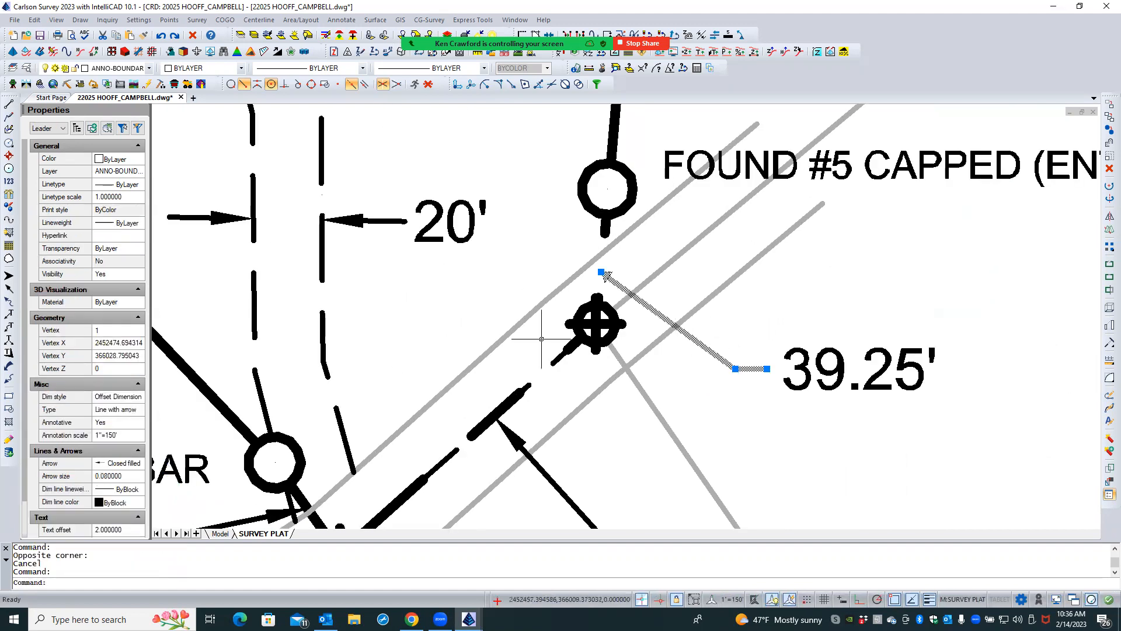
- Try to set the Z coordinate of vertex 2 of the 39.25' leader to 0
{"action": "left_click", "coordinate": [124, 330]}
{"action": "left_click", "coordinate": [139, 329]}
{"action": "left_click", "coordinate": [135, 369]}
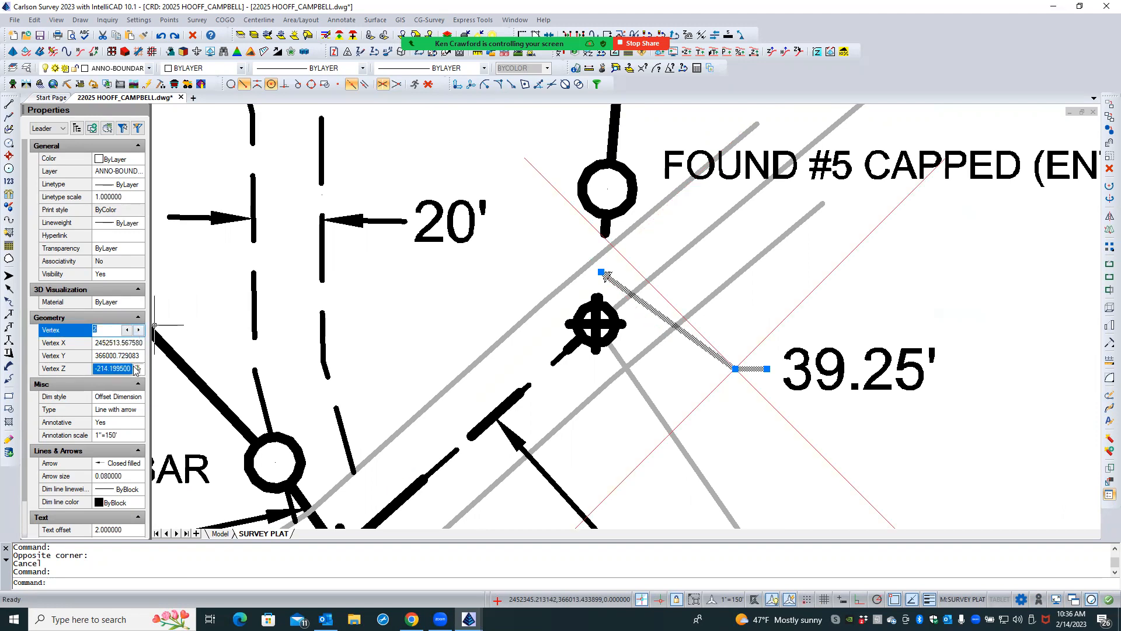
{"action": "type", "text": "0"}
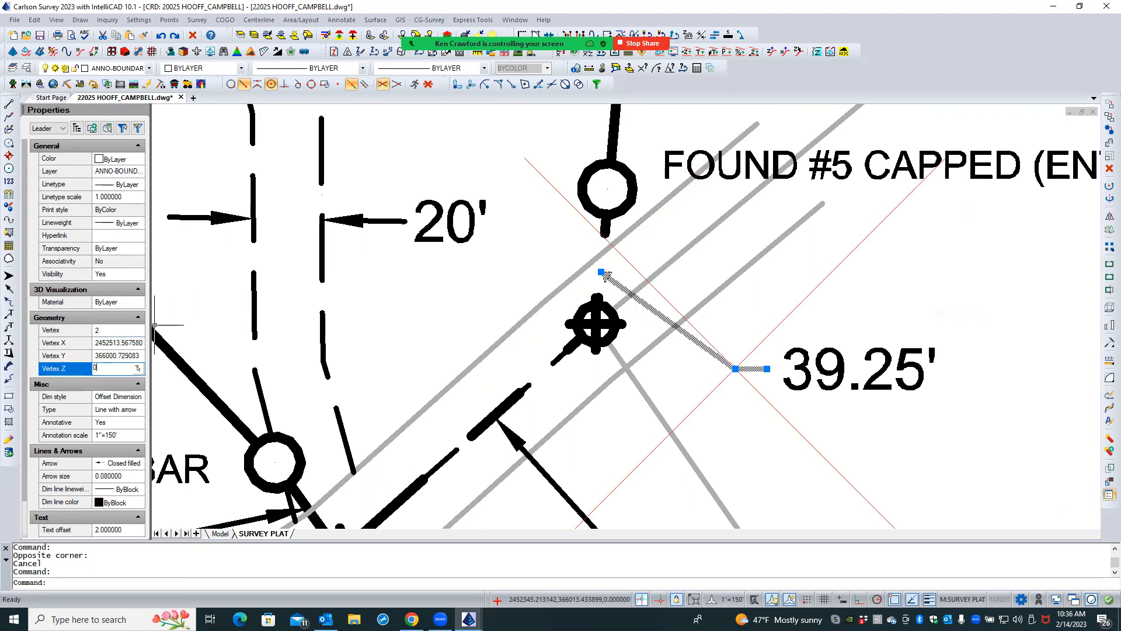
{"action": "key", "text": "Return"}
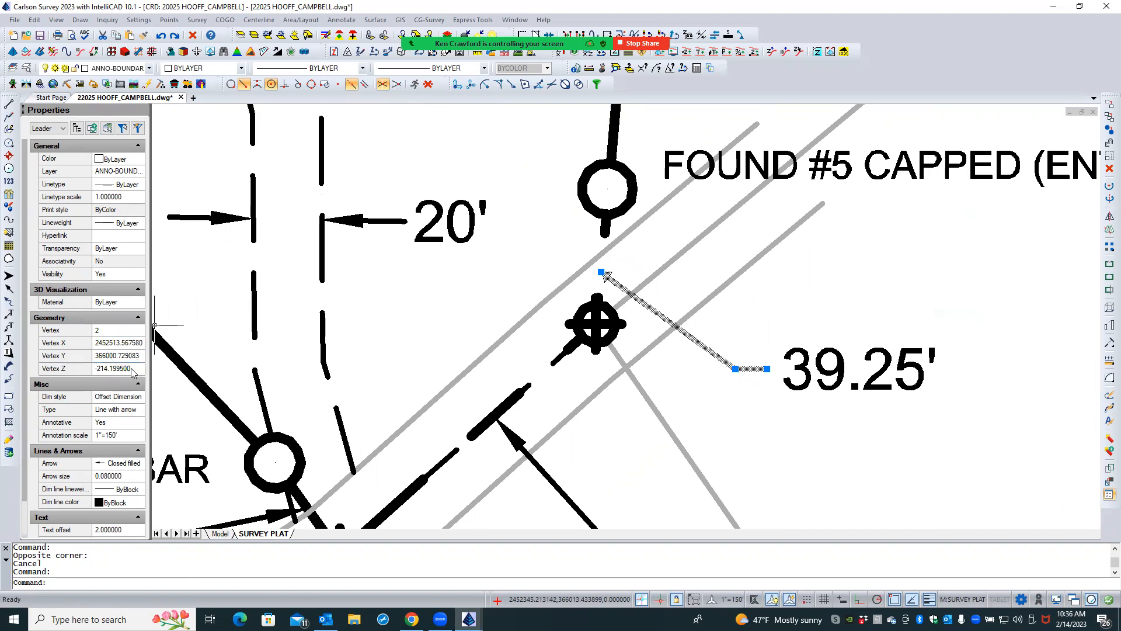
{"action": "left_click", "coordinate": [132, 369]}
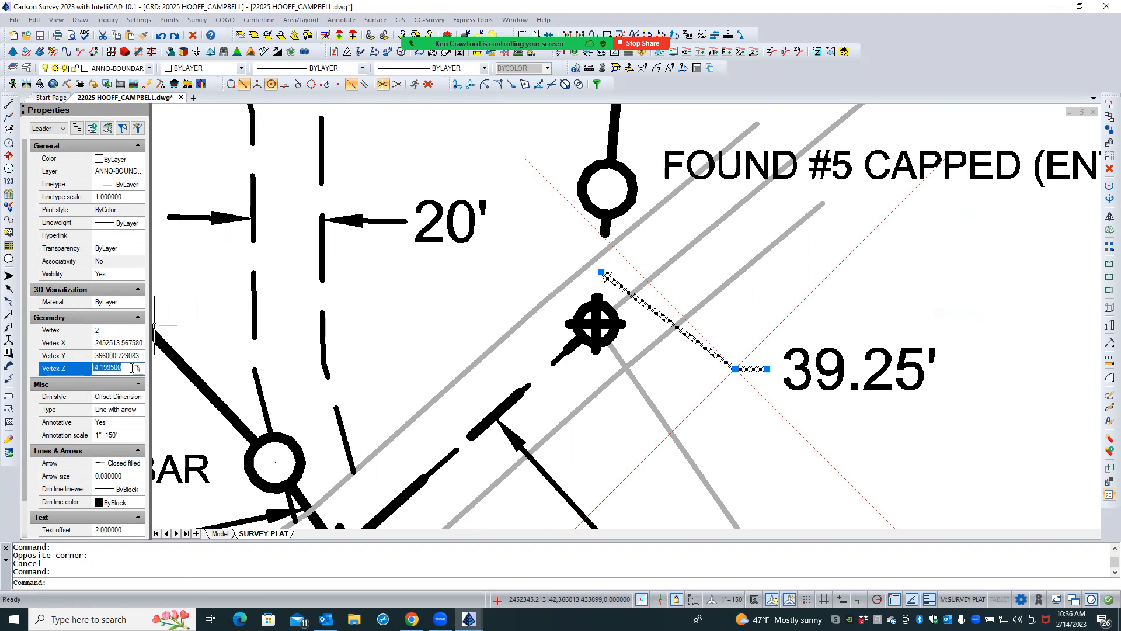
{"action": "double_click", "coordinate": [132, 367]}
{"action": "type", "text": "0"}
{"action": "key", "text": "Return"}
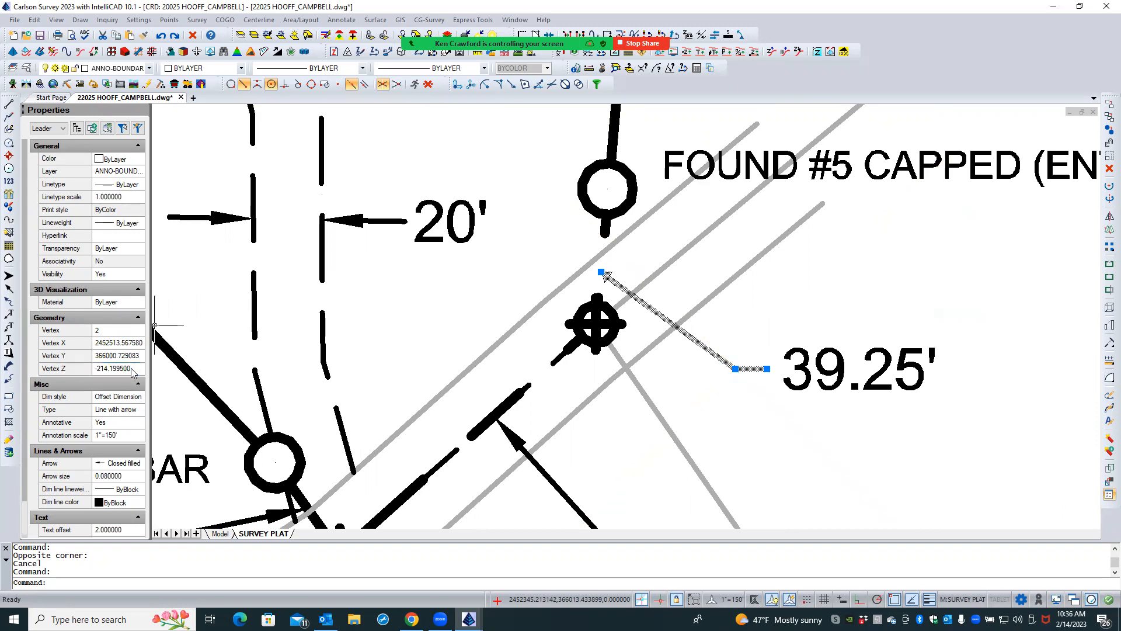
{"action": "double_click", "coordinate": [132, 367]}
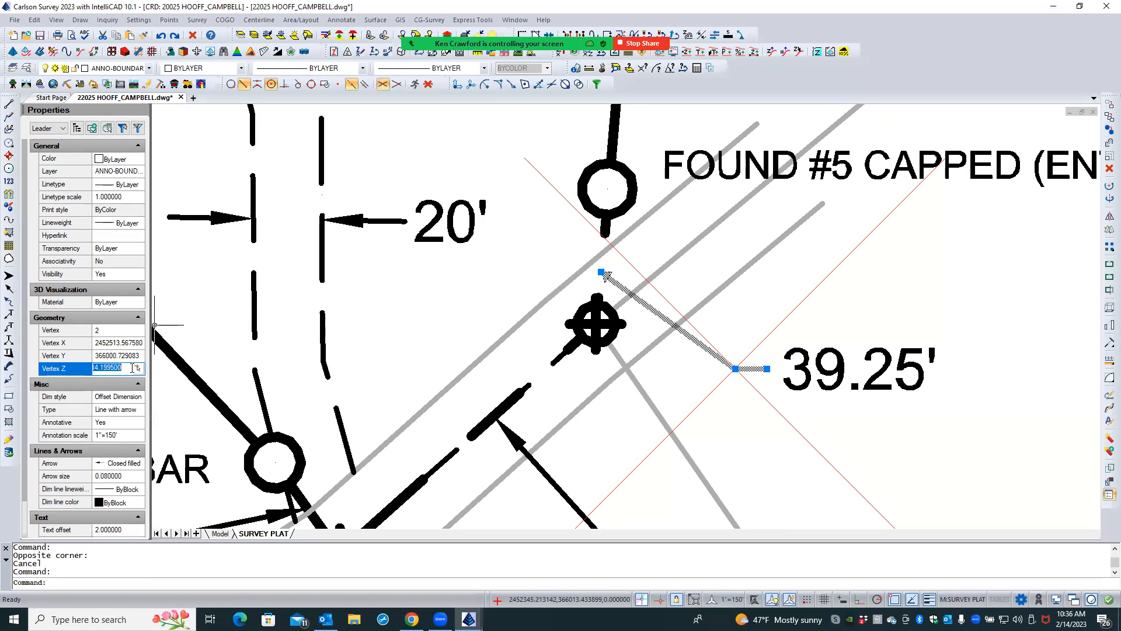
- Set the Z coordinate of the 39.25' leader's vertex 1 to -214.1995, matching its other vertices
{"action": "left_click", "coordinate": [126, 331]}
{"action": "left_click", "coordinate": [140, 331]}
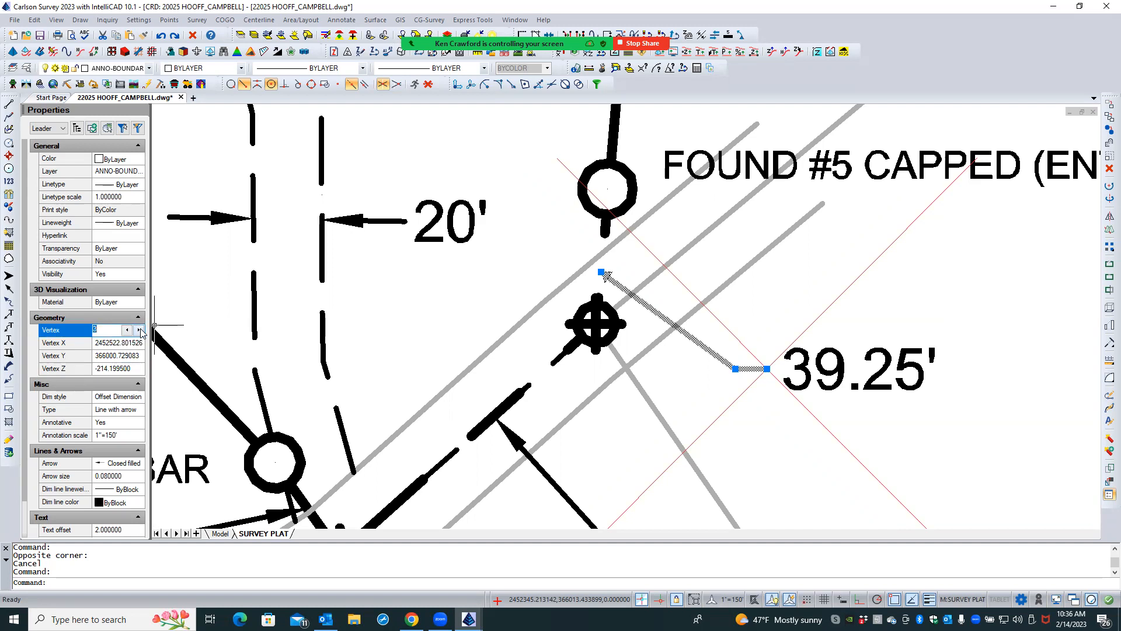
{"action": "left_click", "coordinate": [140, 330]}
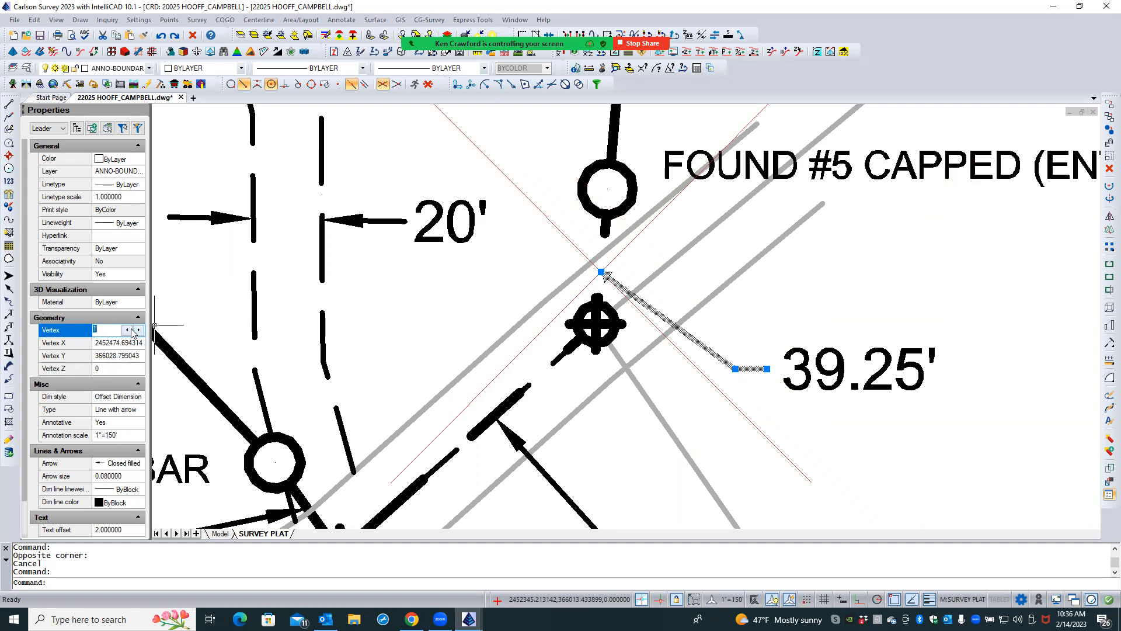
{"action": "left_click", "coordinate": [140, 330]}
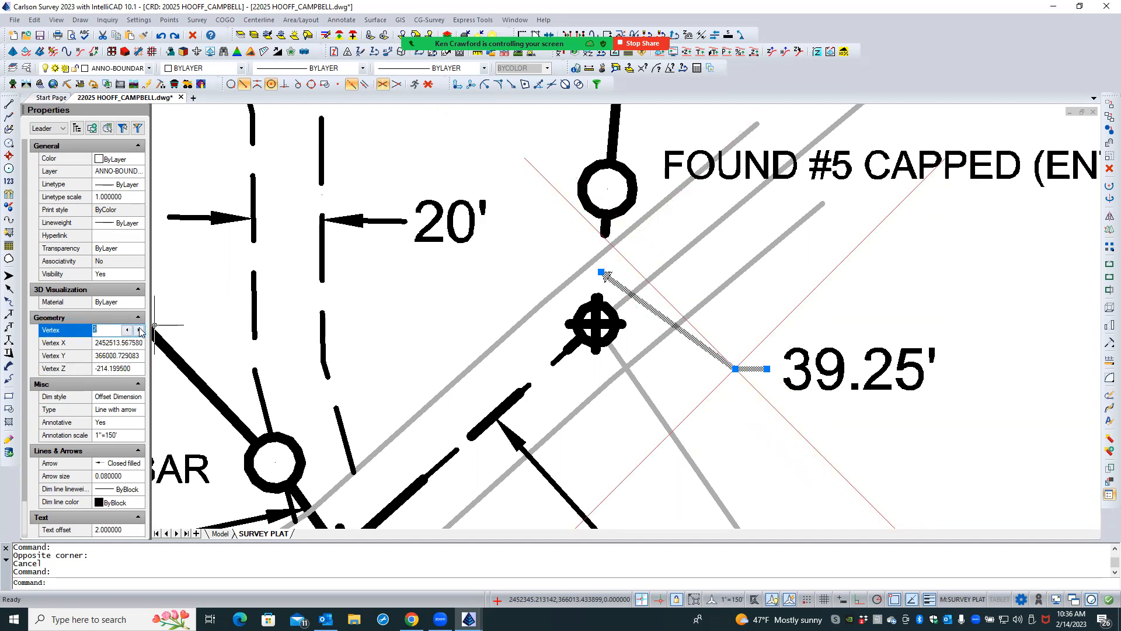
{"action": "left_click", "coordinate": [136, 368]}
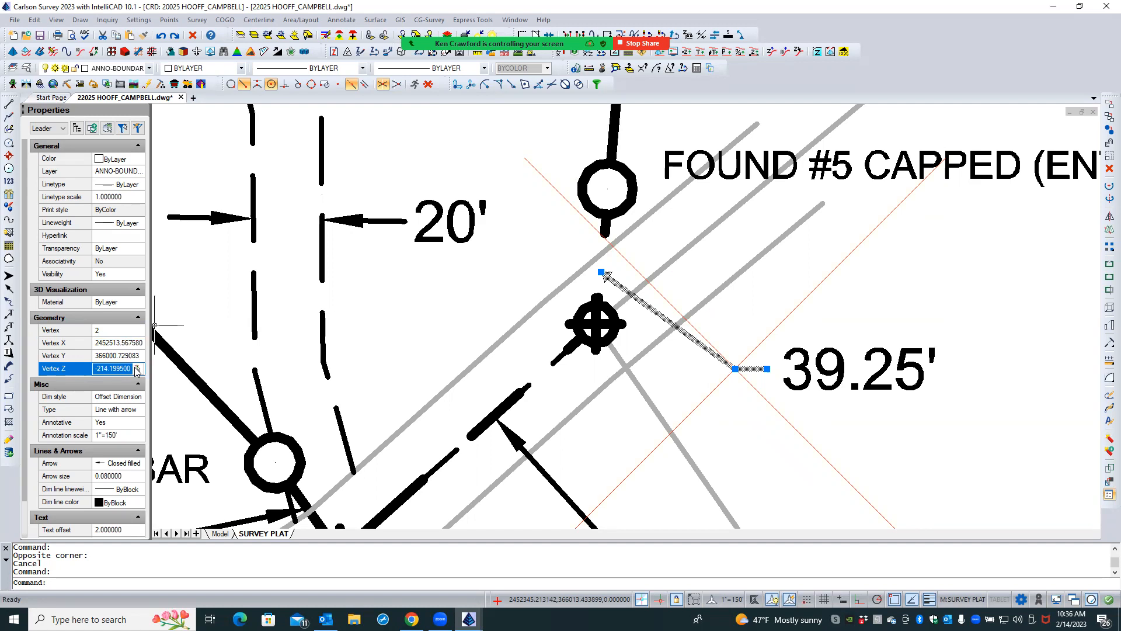
{"action": "left_click", "coordinate": [133, 331]}
{"action": "left_click", "coordinate": [128, 330]}
{"action": "left_click", "coordinate": [129, 367]}
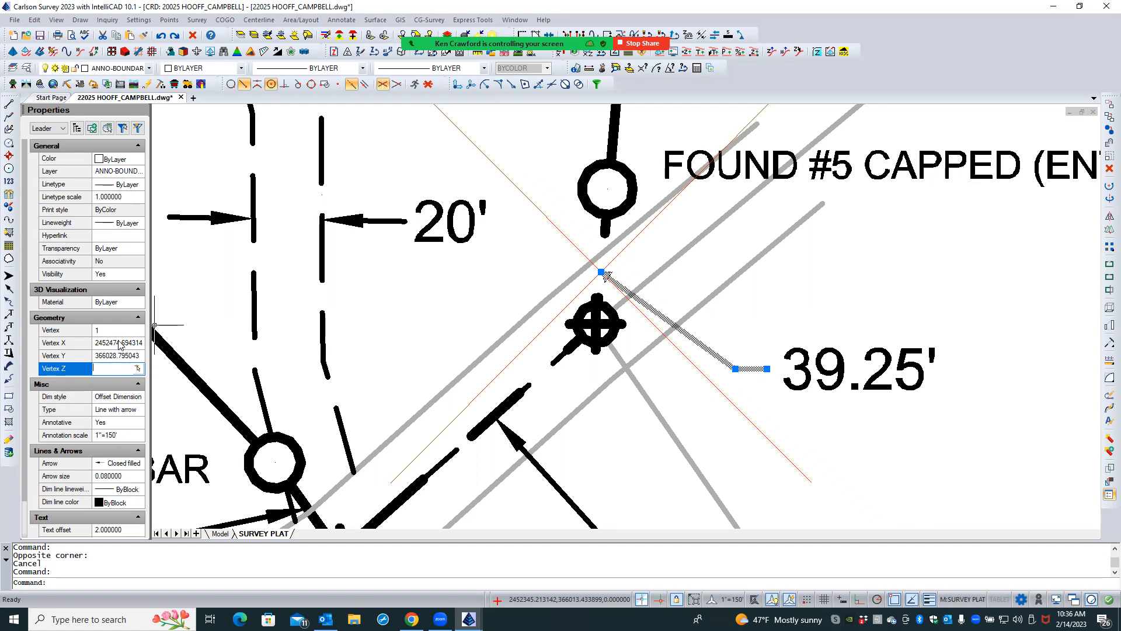
{"action": "type", "text": "1"}
{"action": "left_click", "coordinate": [135, 331]}
- Compare the Z coordinates of all three vertices of the 39.25' leader, and deselect it
{"action": "left_click", "coordinate": [139, 331]}
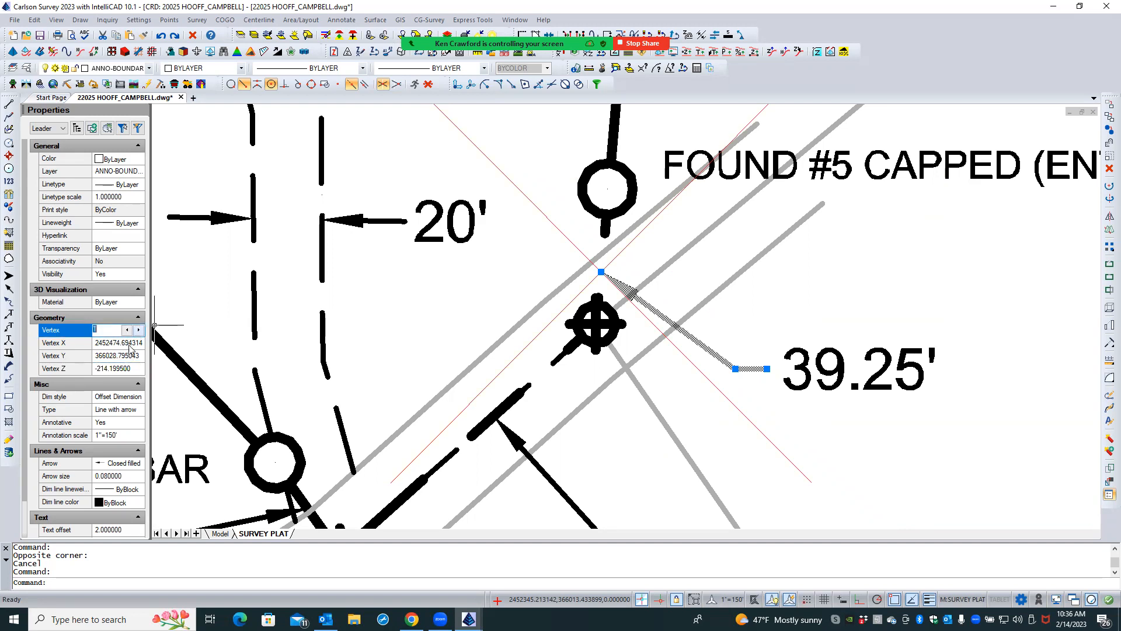
{"action": "left_click", "coordinate": [139, 330]}
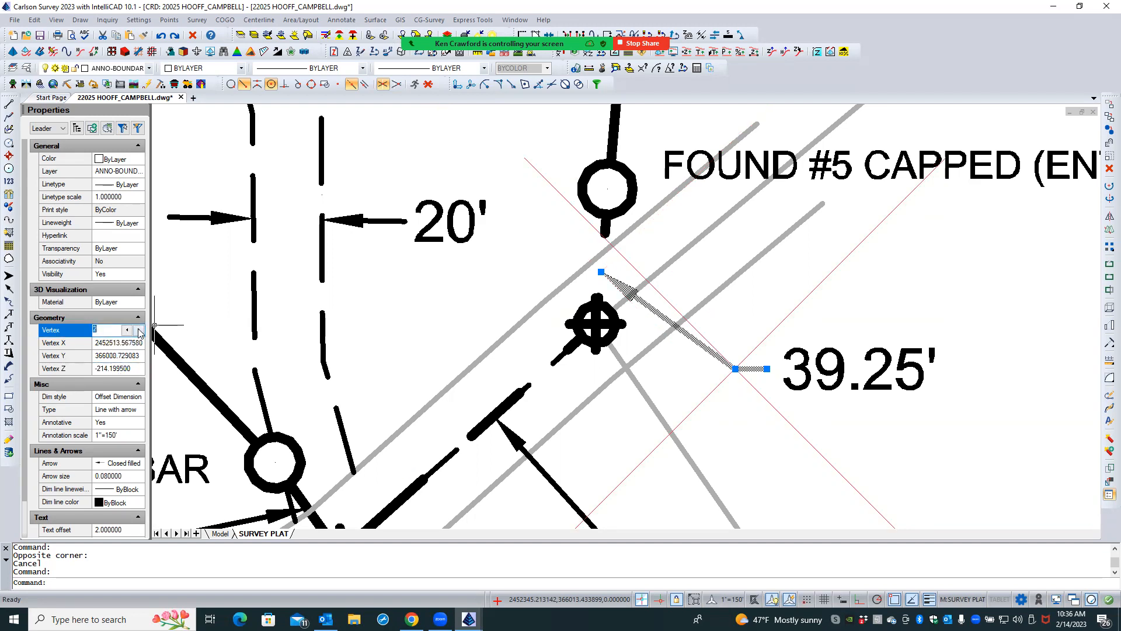
{"action": "left_click", "coordinate": [139, 331]}
{"action": "left_click", "coordinate": [139, 331]}
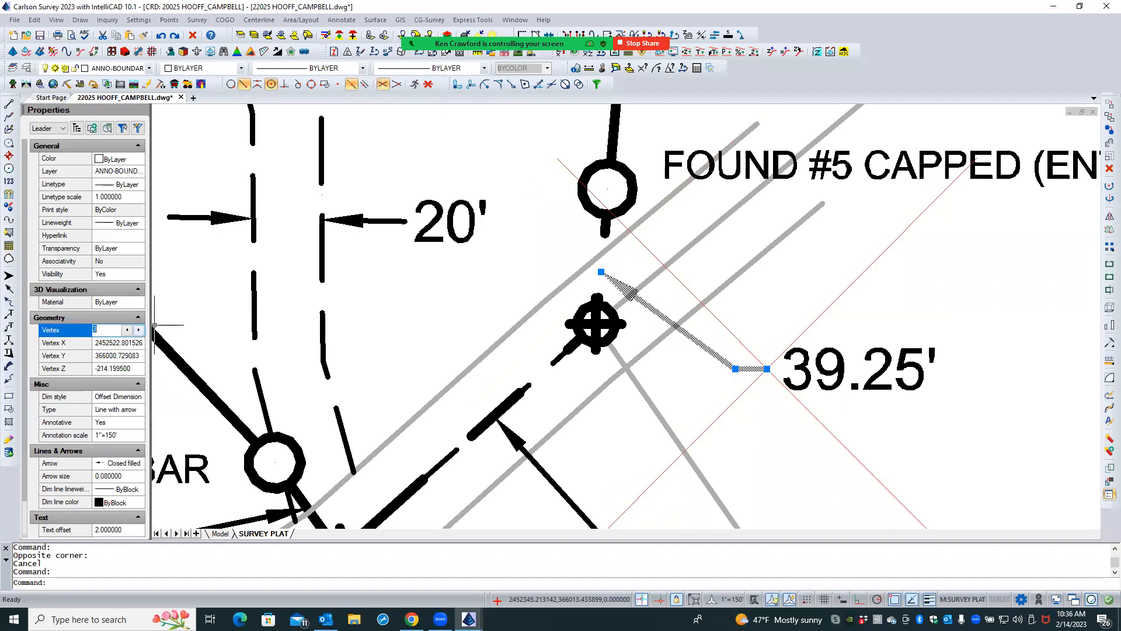
{"action": "left_click", "coordinate": [328, 318]}
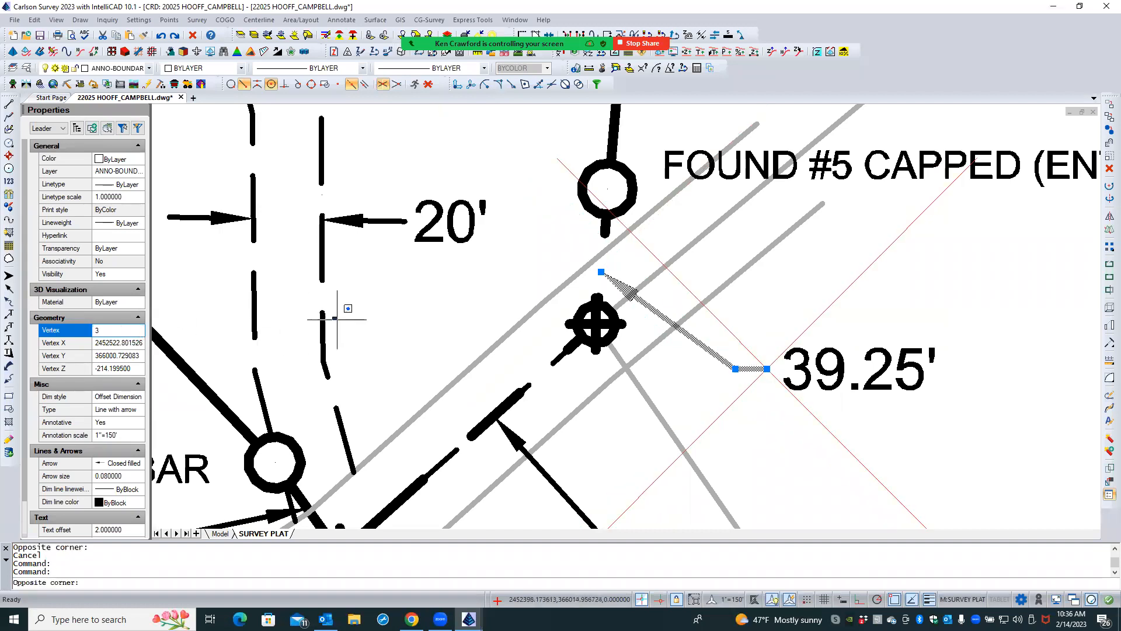
{"action": "key", "text": "Escape"}
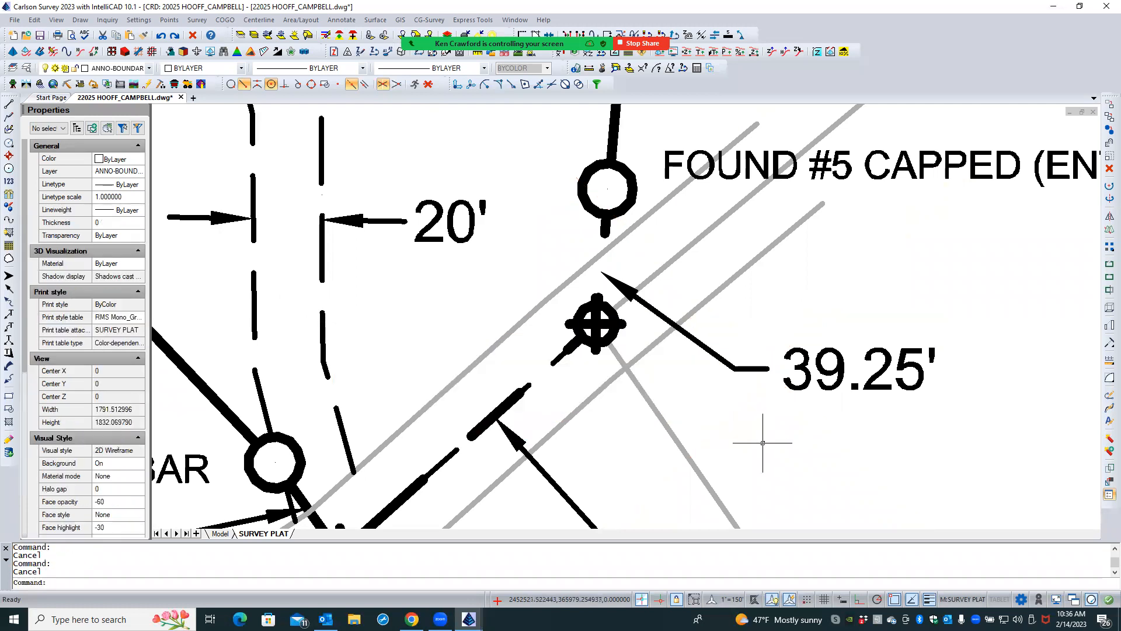
- Set the linetype scale of the BOUNDARY polyline to 0.885, and deselect it
{"action": "scroll", "coordinate": [441, 269], "scroll_direction": "down", "scroll_amount": 3}
{"action": "double_click", "coordinate": [440, 269]}
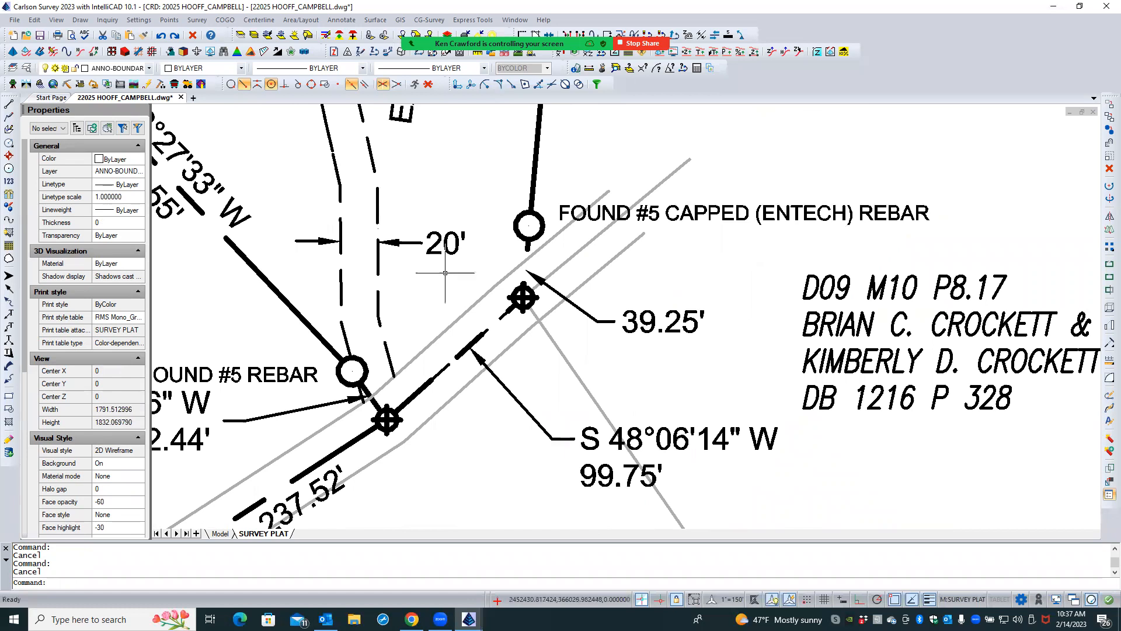
{"action": "left_click", "coordinate": [531, 202]}
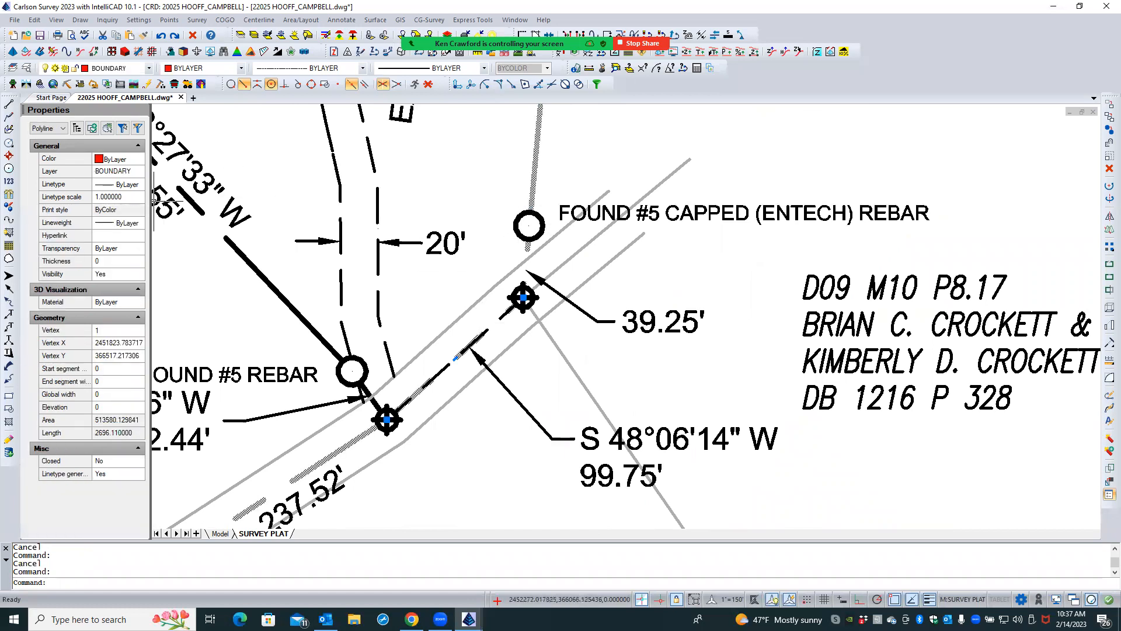
{"action": "left_click", "coordinate": [127, 199]}
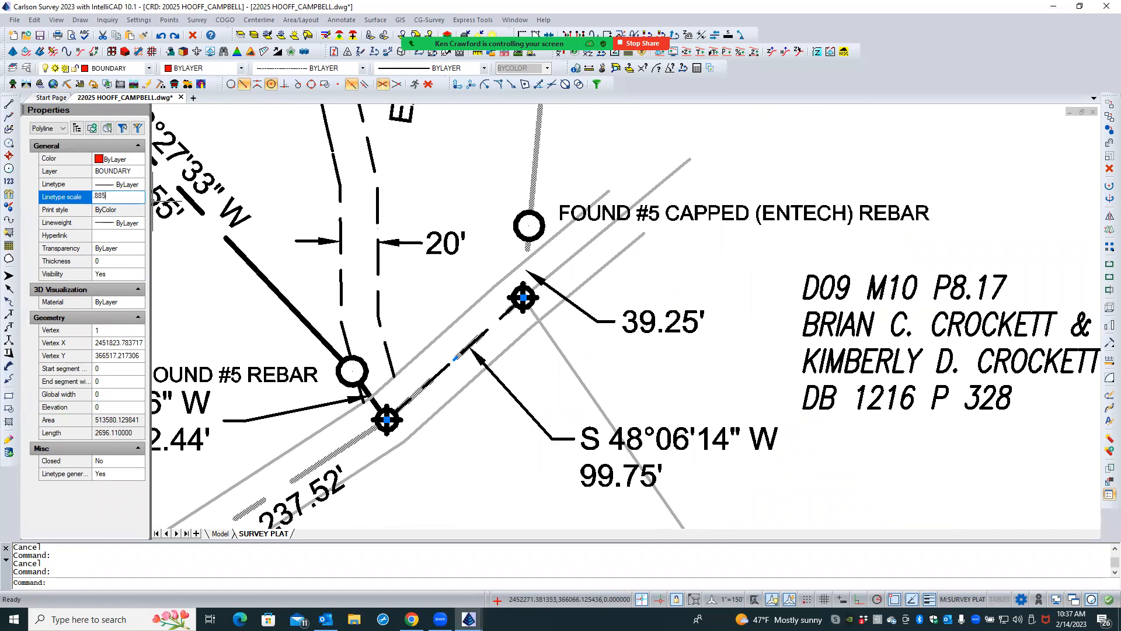
{"action": "key", "text": "Return"}
{"action": "left_click", "coordinate": [530, 362]}
{"action": "left_click", "coordinate": [529, 363]}
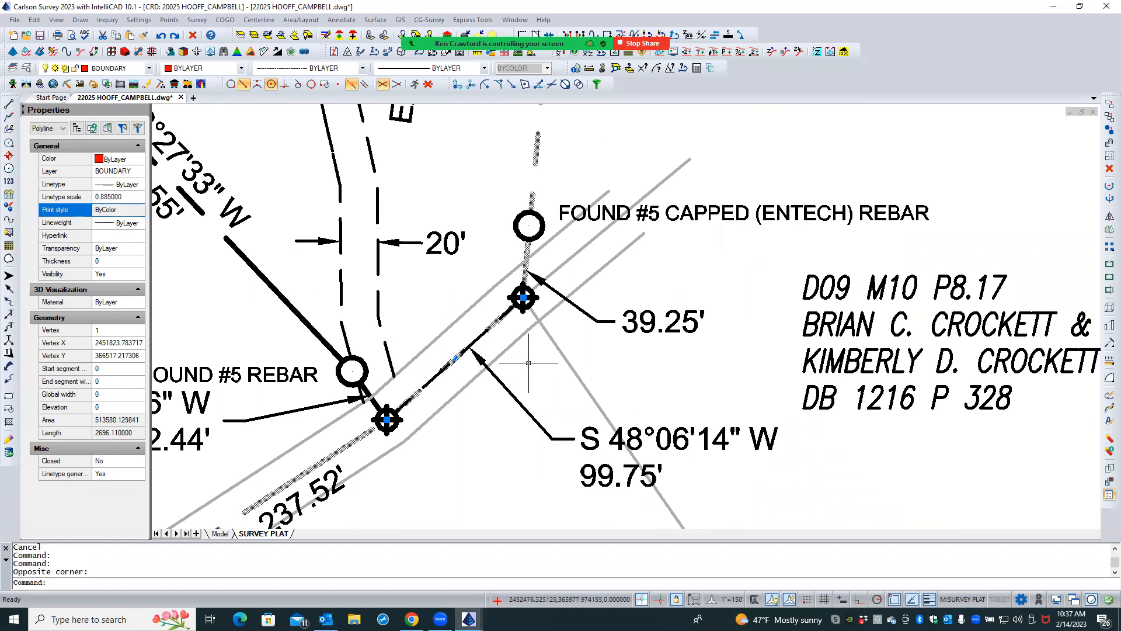
{"action": "key", "text": "Escape"}
{"action": "key", "text": "Escape"}
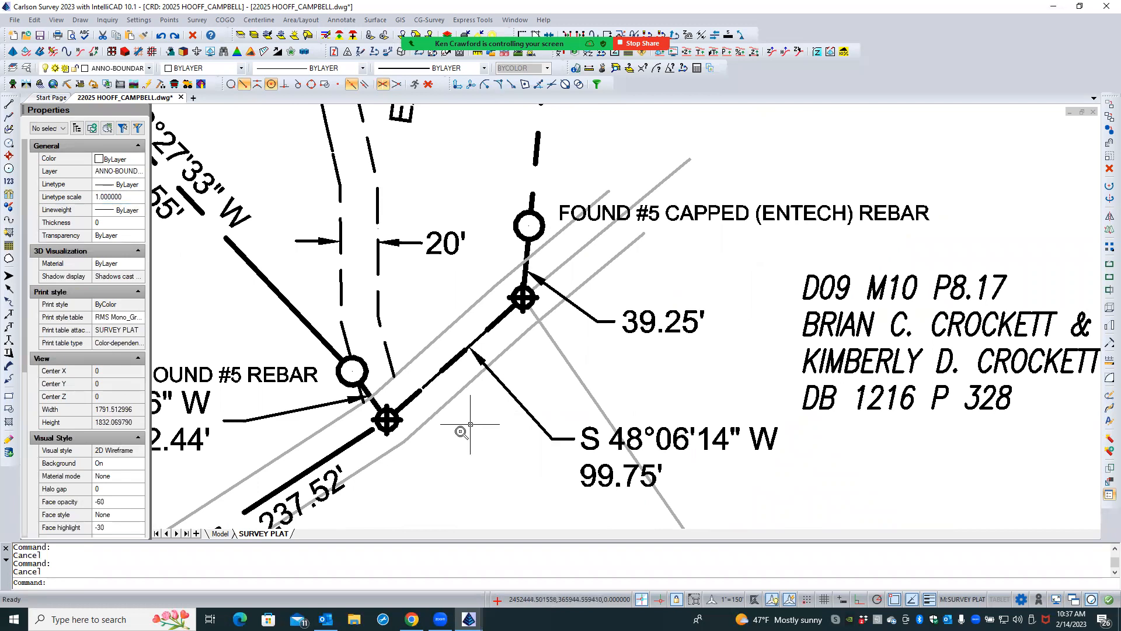
{"action": "scroll", "coordinate": [462, 430], "scroll_direction": "down", "scroll_amount": 3}
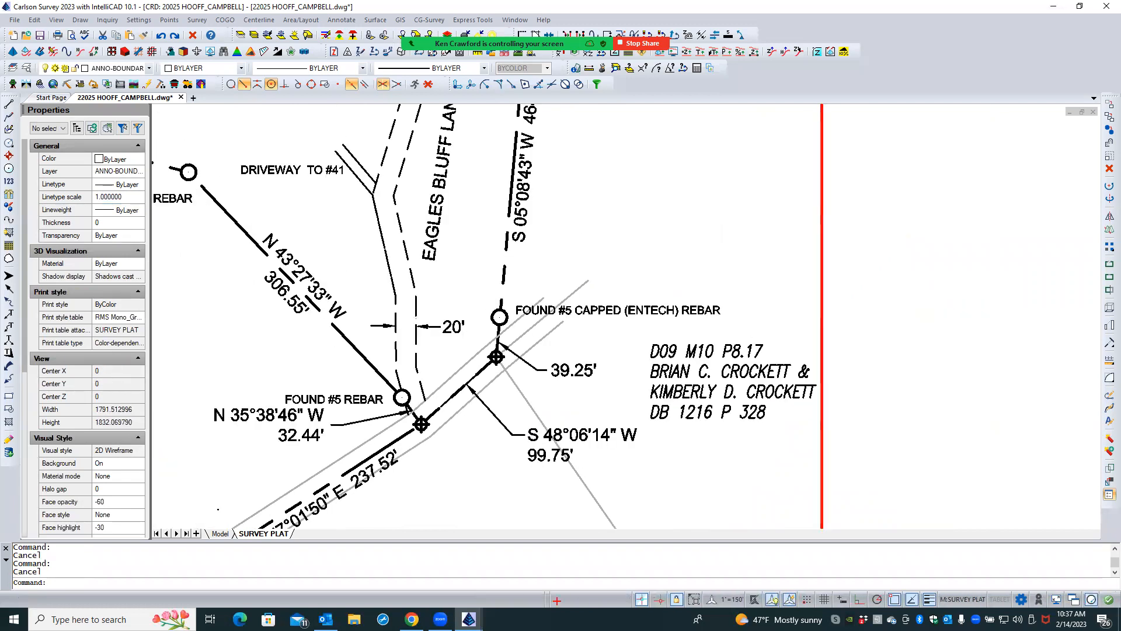
{"action": "scroll", "coordinate": [461, 425], "scroll_direction": "up", "scroll_amount": 1}
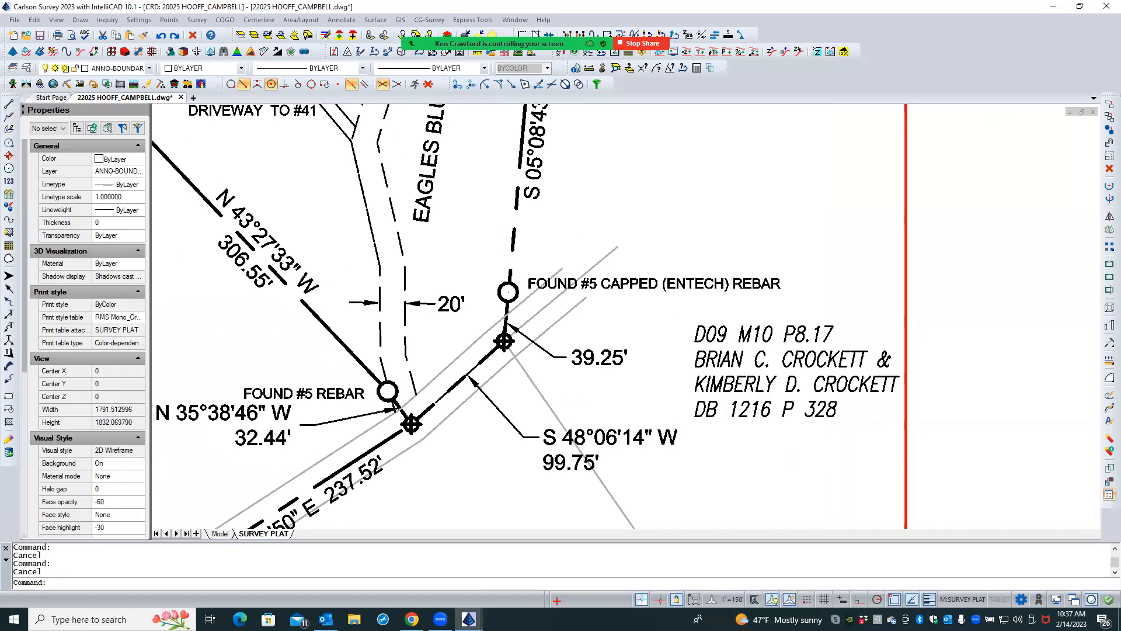
- Send both highway edge lines and the line running through the 39.25' corner to the back of the draw order
{"action": "left_click", "coordinate": [455, 408]}
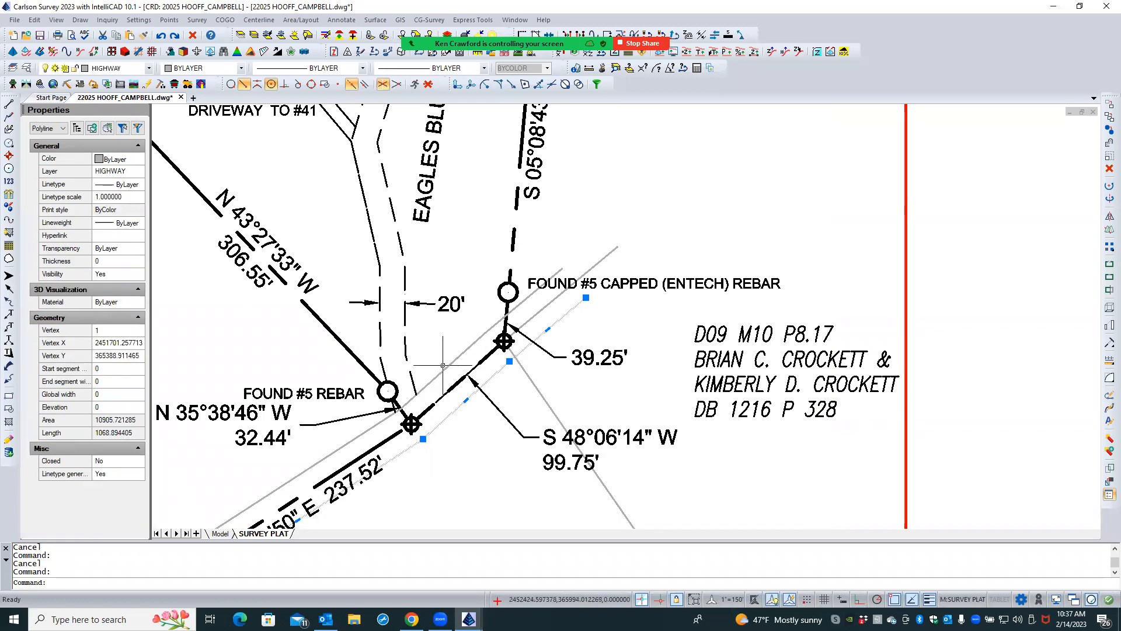
{"action": "left_click", "coordinate": [443, 366]}
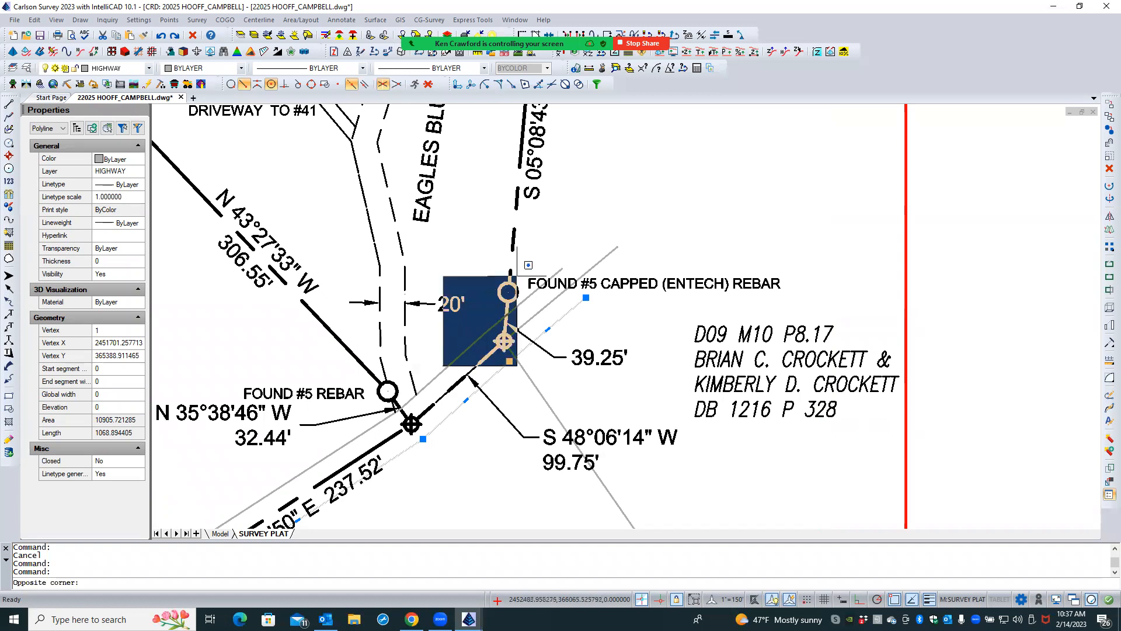
{"action": "left_click", "coordinate": [439, 330]}
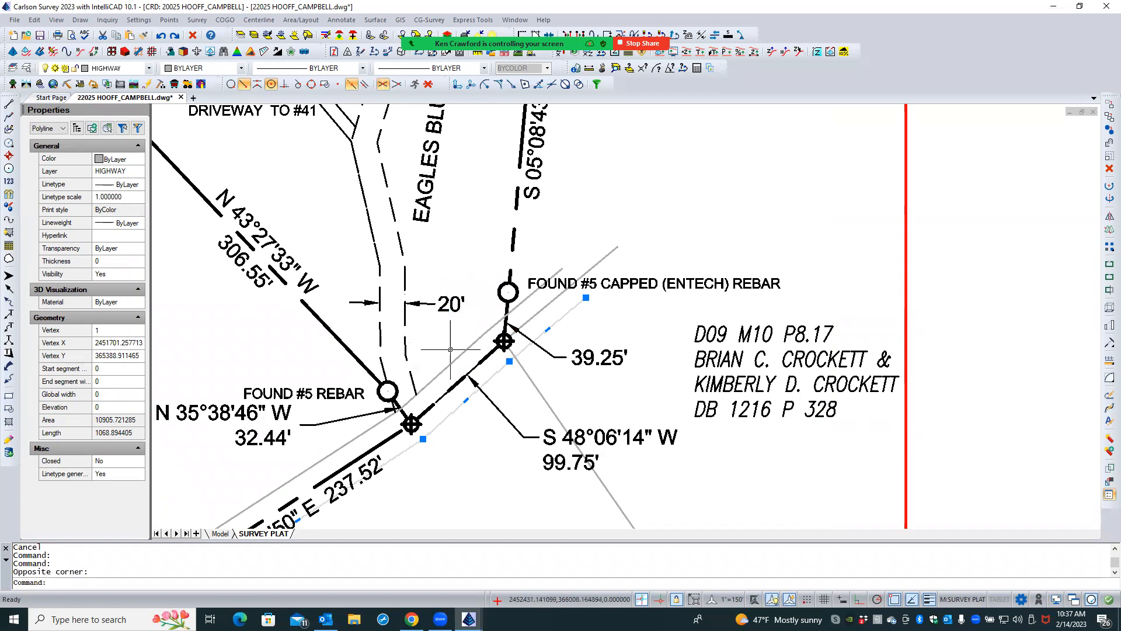
{"action": "left_click", "coordinate": [453, 358]}
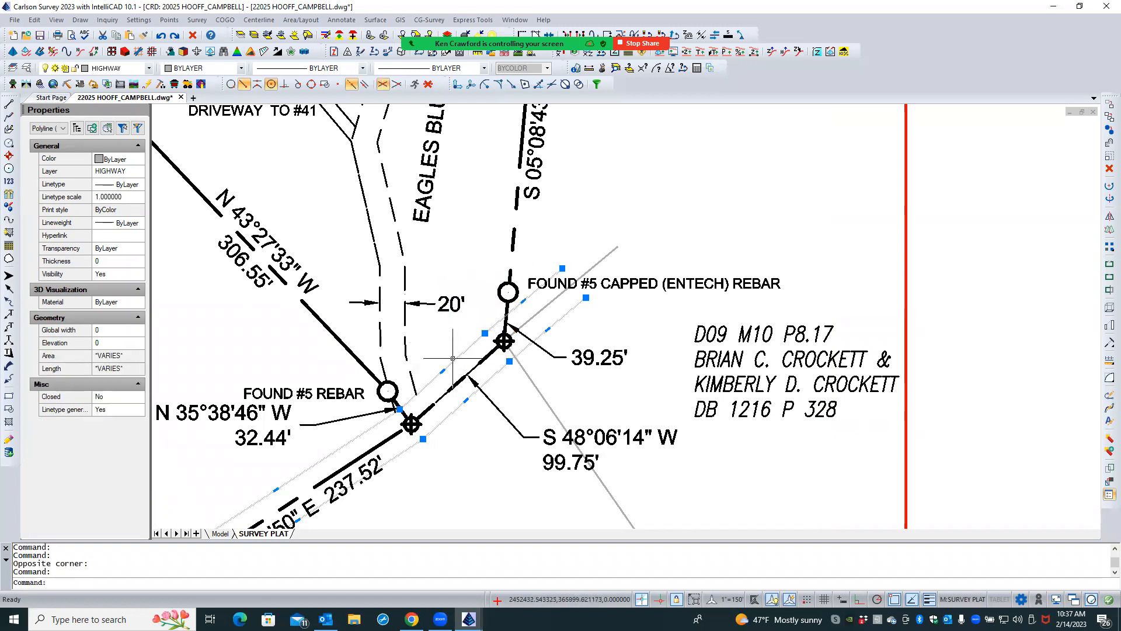
{"action": "left_click", "coordinate": [589, 269]}
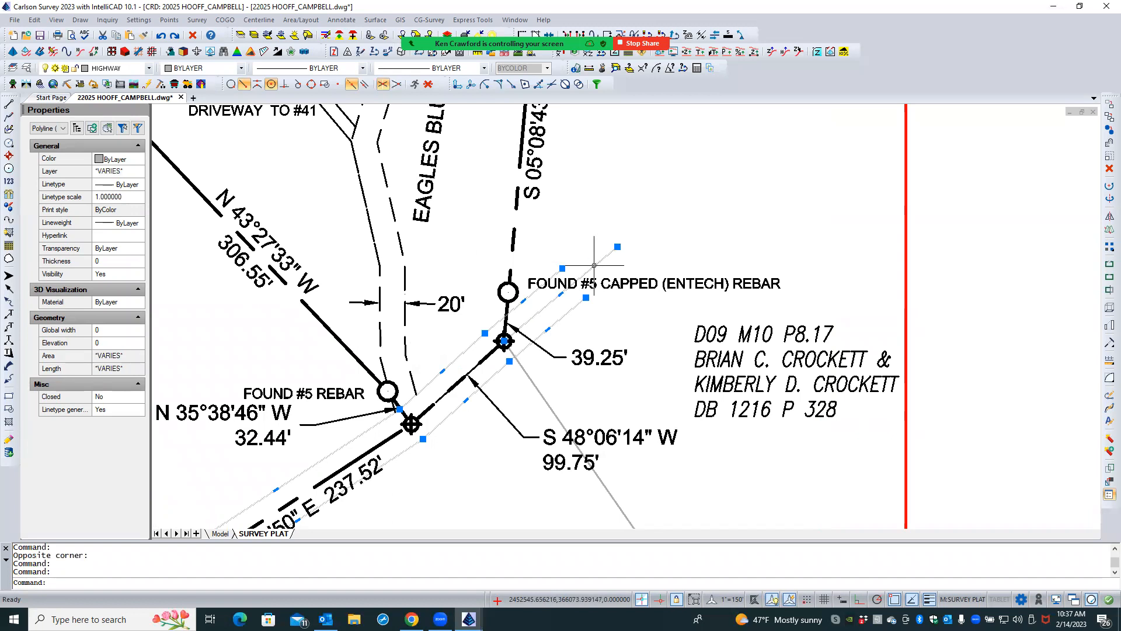
{"action": "right_click", "coordinate": [587, 233]}
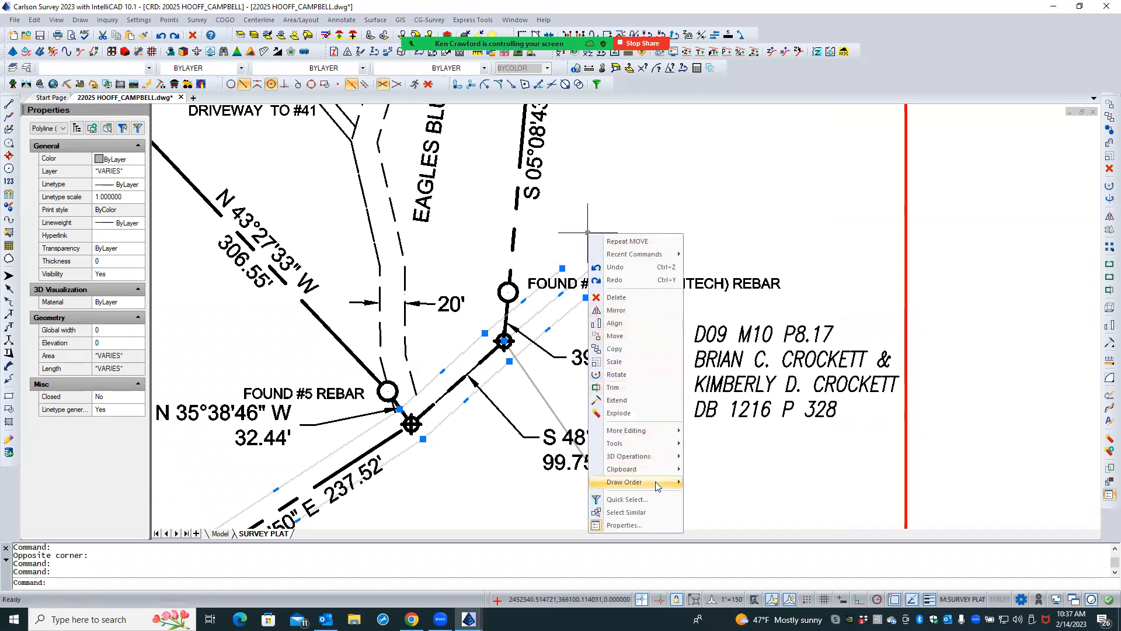
{"action": "mouse_move", "coordinate": [655, 481]}
{"action": "left_click", "coordinate": [718, 495]}
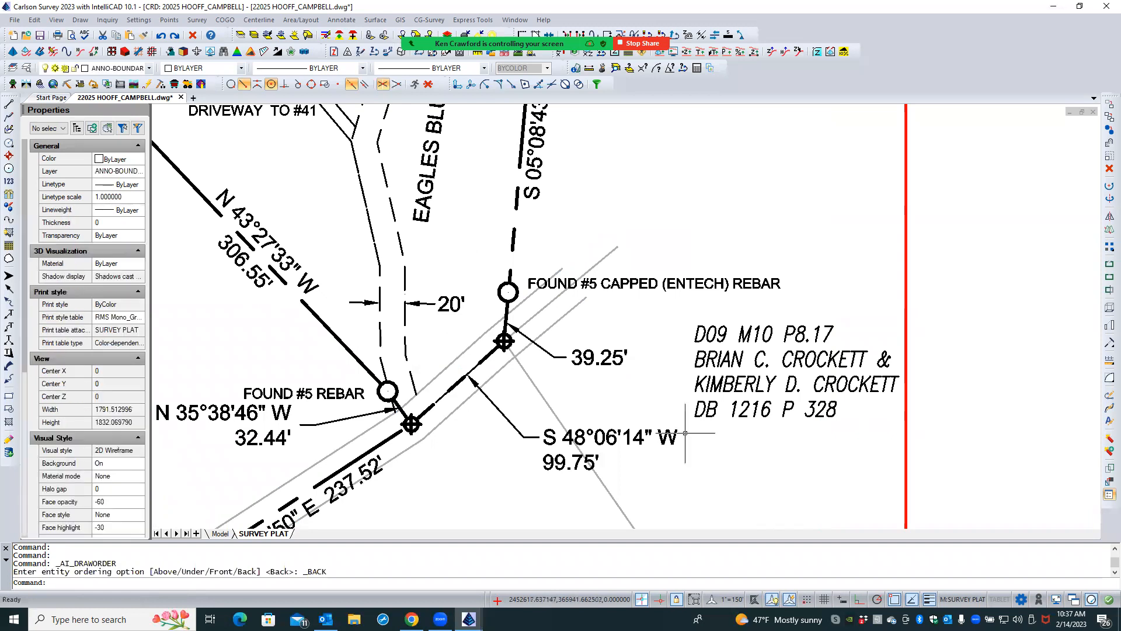
{"action": "key", "text": "Escape"}
{"action": "key", "text": "Escape"}
- Move the D09 M10 P8.17 adjoiner text slightly up and toward the boundary, and deselect it
{"action": "scroll", "coordinate": [452, 252], "scroll_direction": "down", "scroll_amount": 1}
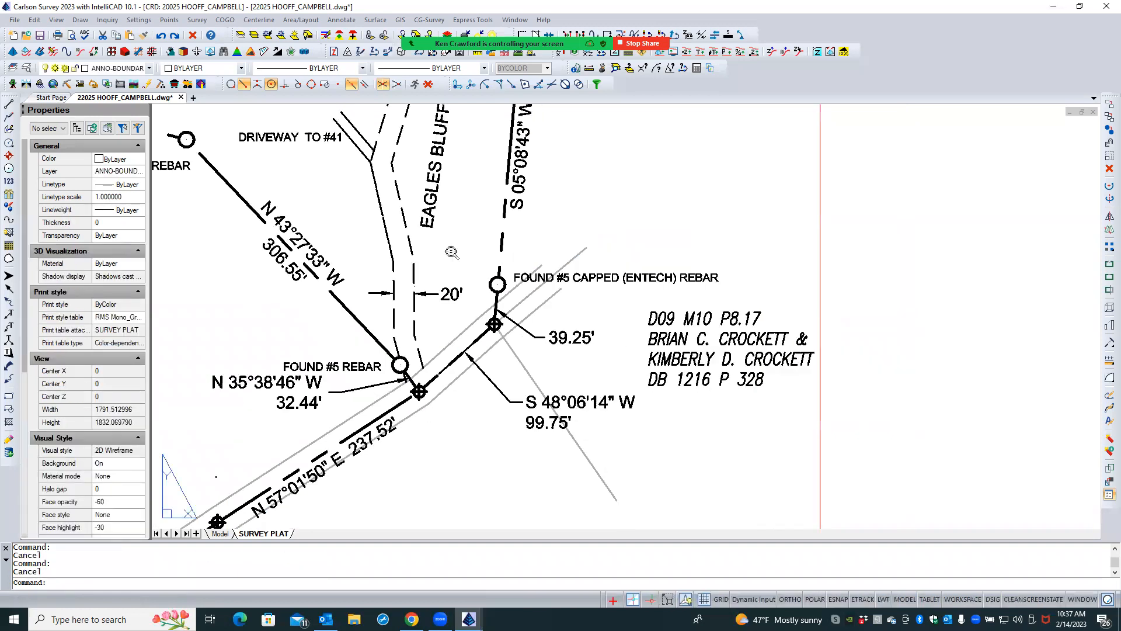
{"action": "scroll", "coordinate": [452, 252], "scroll_direction": "down", "scroll_amount": 1}
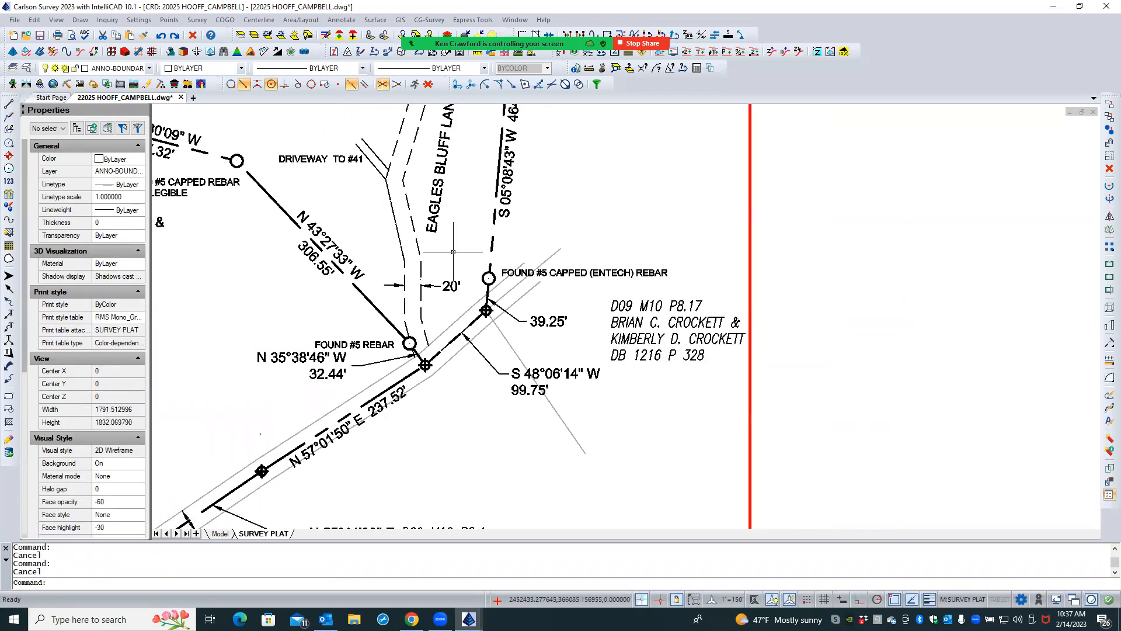
{"action": "scroll", "coordinate": [590, 239], "scroll_direction": "down", "scroll_amount": 1}
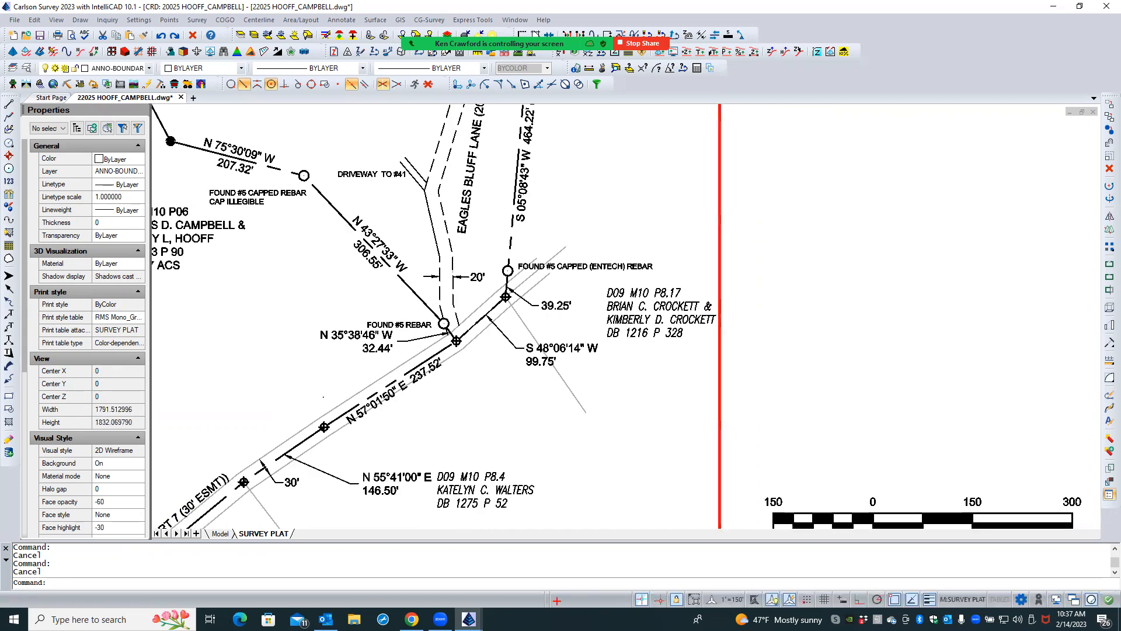
{"action": "scroll", "coordinate": [557, 285], "scroll_direction": "up", "scroll_amount": 1}
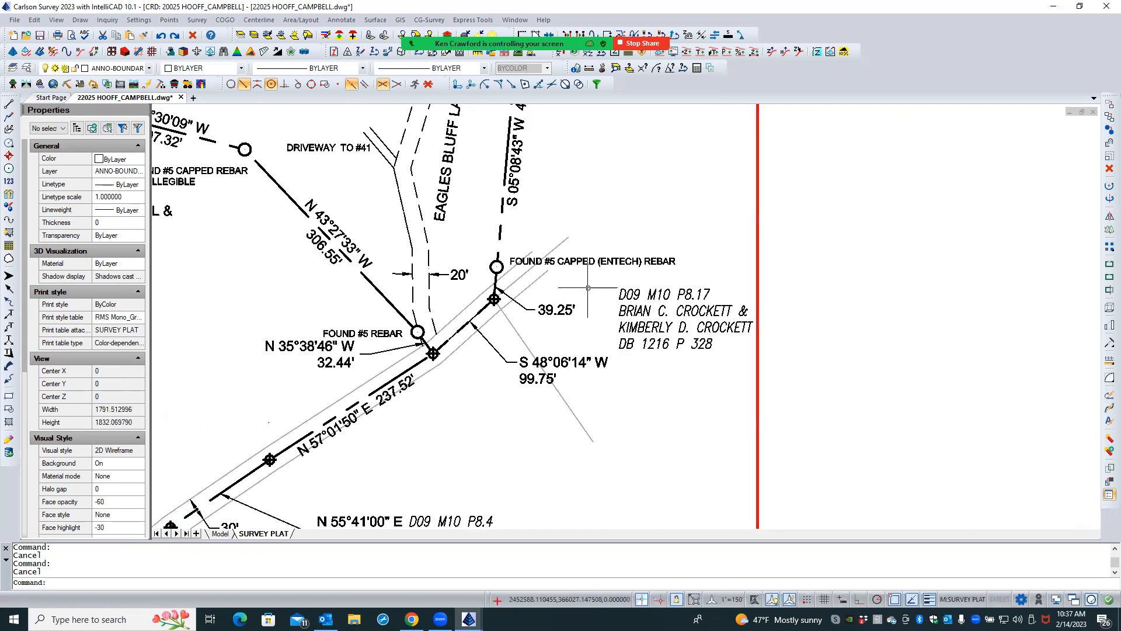
{"action": "left_click", "coordinate": [668, 326]}
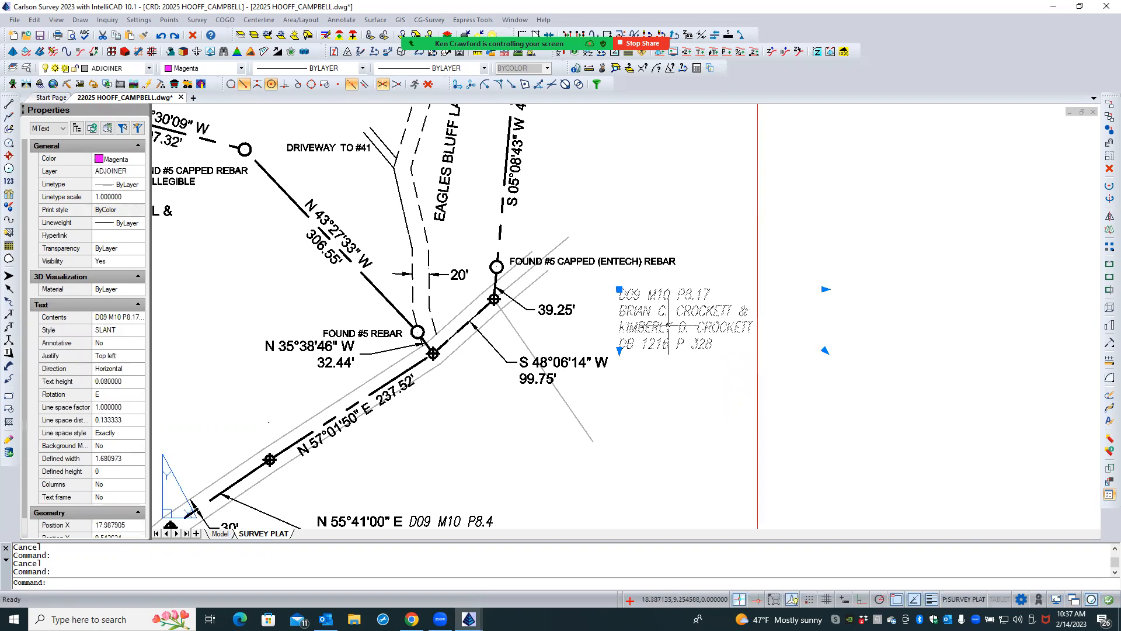
{"action": "left_click", "coordinate": [619, 289]}
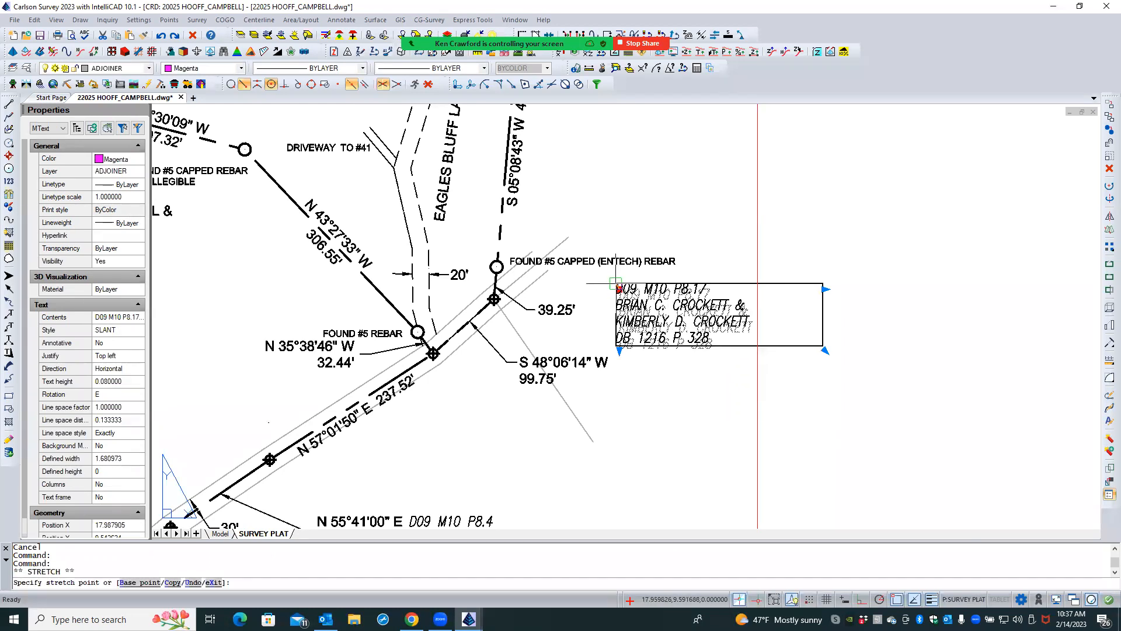
{"action": "left_click", "coordinate": [614, 283]}
{"action": "key", "text": "Escape"}
{"action": "key", "text": "Escape"}
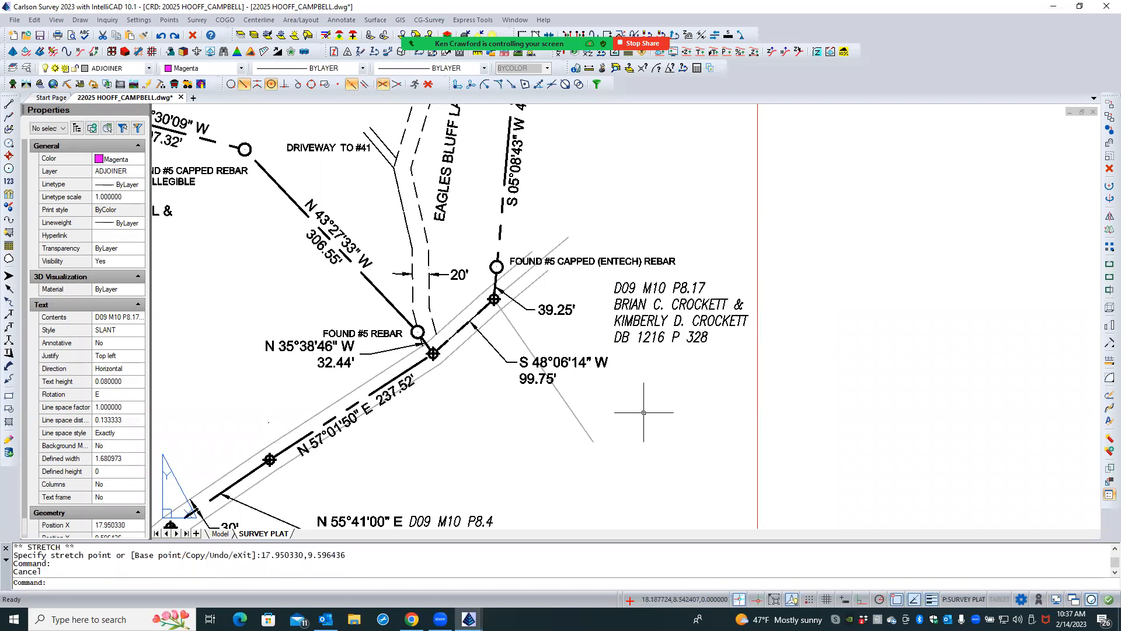
- Move the two-line N 55°41'00" E 146.50' label down and away from the D09 M10 P8.4 adjoiner text
{"action": "scroll", "coordinate": [628, 414], "scroll_direction": "down", "scroll_amount": 2}
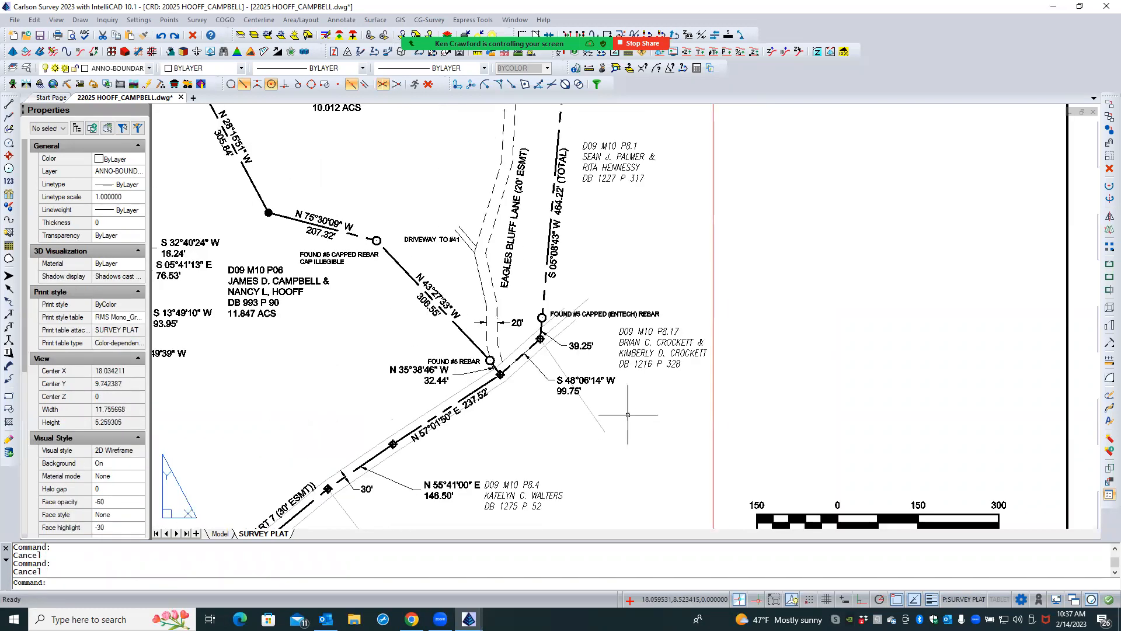
{"action": "scroll", "coordinate": [630, 387], "scroll_direction": "down", "scroll_amount": 2}
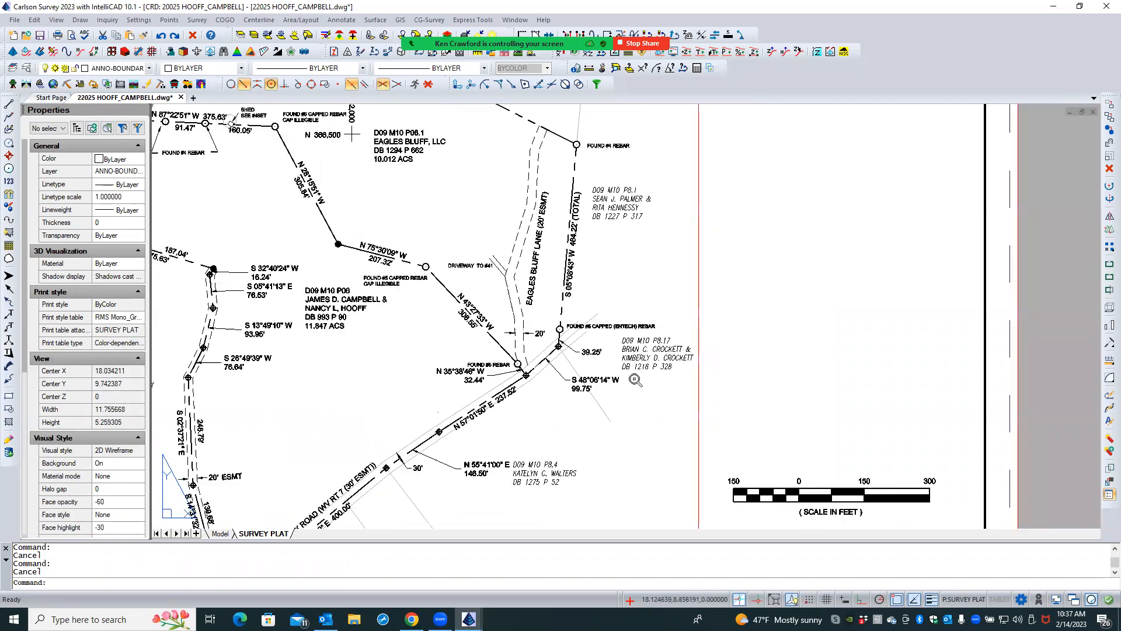
{"action": "scroll", "coordinate": [476, 461], "scroll_direction": "up", "scroll_amount": 5}
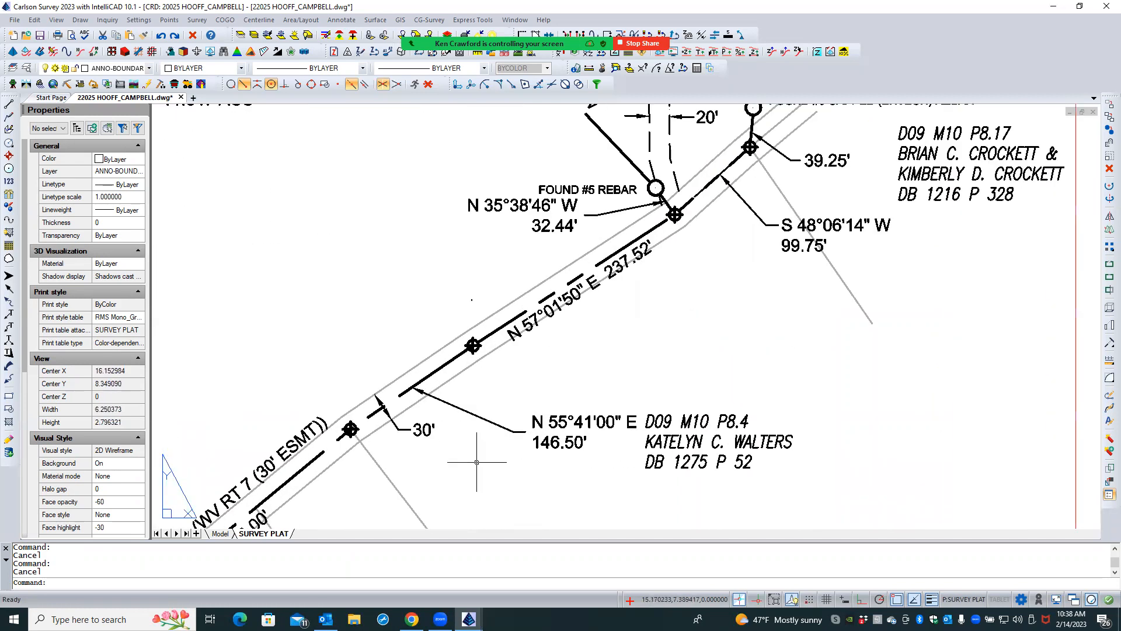
{"action": "scroll", "coordinate": [477, 462], "scroll_direction": "up", "scroll_amount": 1}
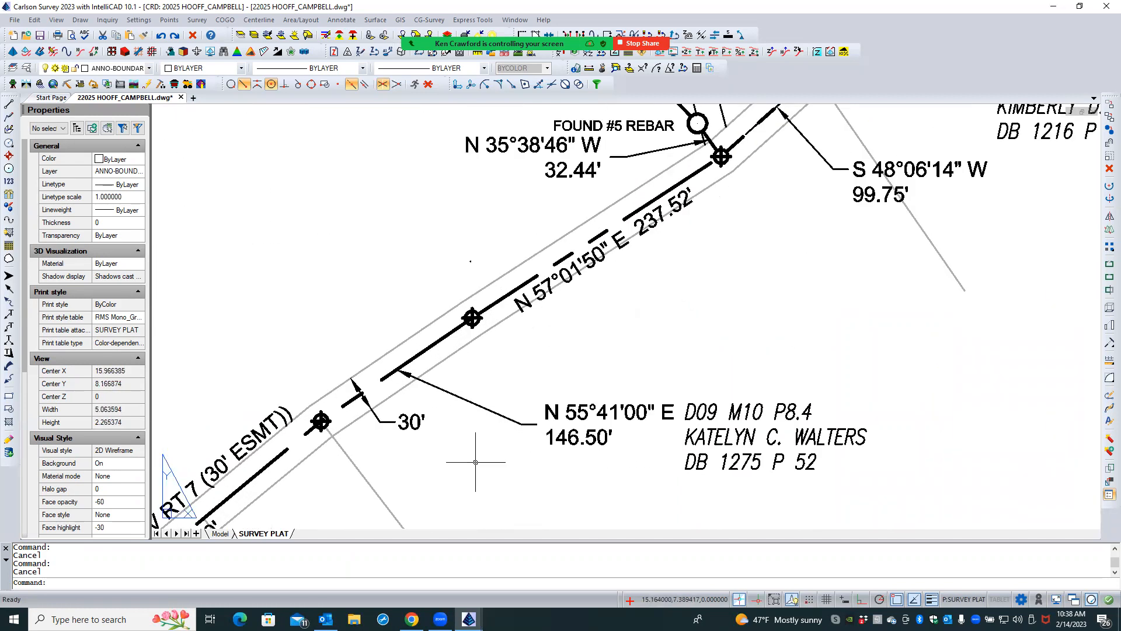
{"action": "left_click", "coordinate": [552, 414]}
{"action": "double_click", "coordinate": [531, 446]}
{"action": "key", "text": "Escape"}
{"action": "left_click", "coordinate": [580, 402]}
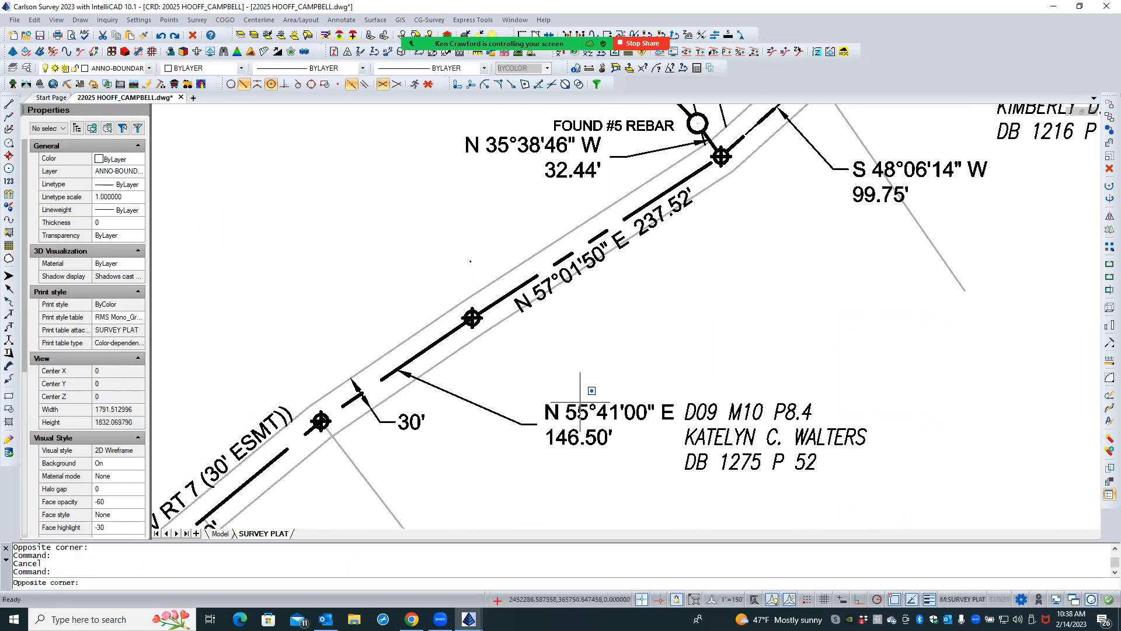
{"action": "left_click", "coordinate": [559, 443]}
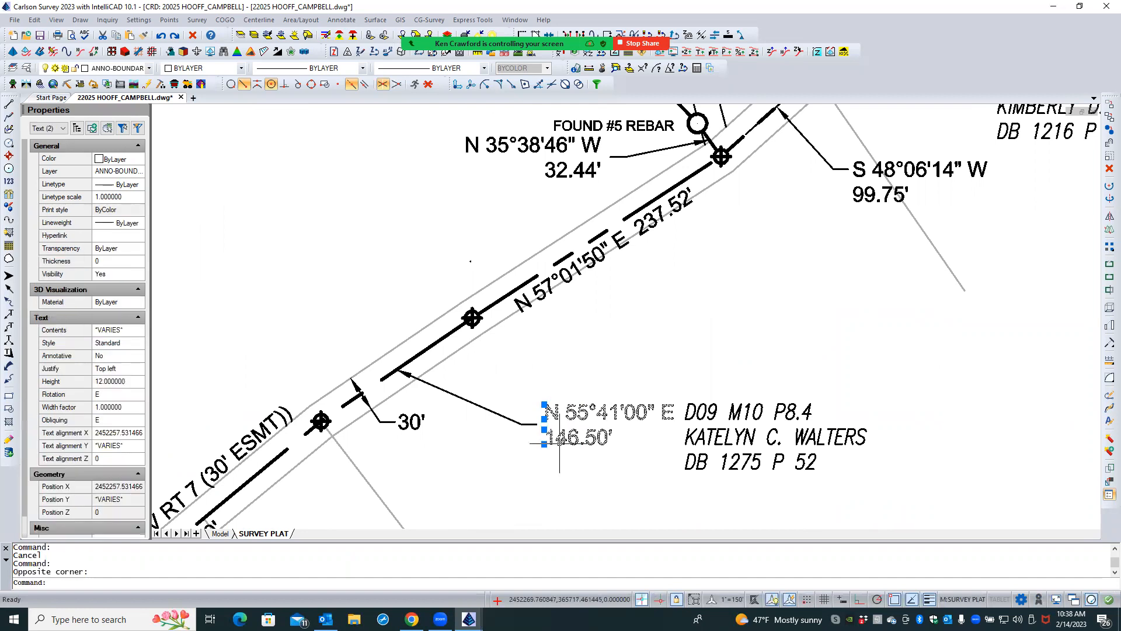
{"action": "type", "text": "m"}
{"action": "key", "text": "Return"}
{"action": "left_click", "coordinate": [591, 358]}
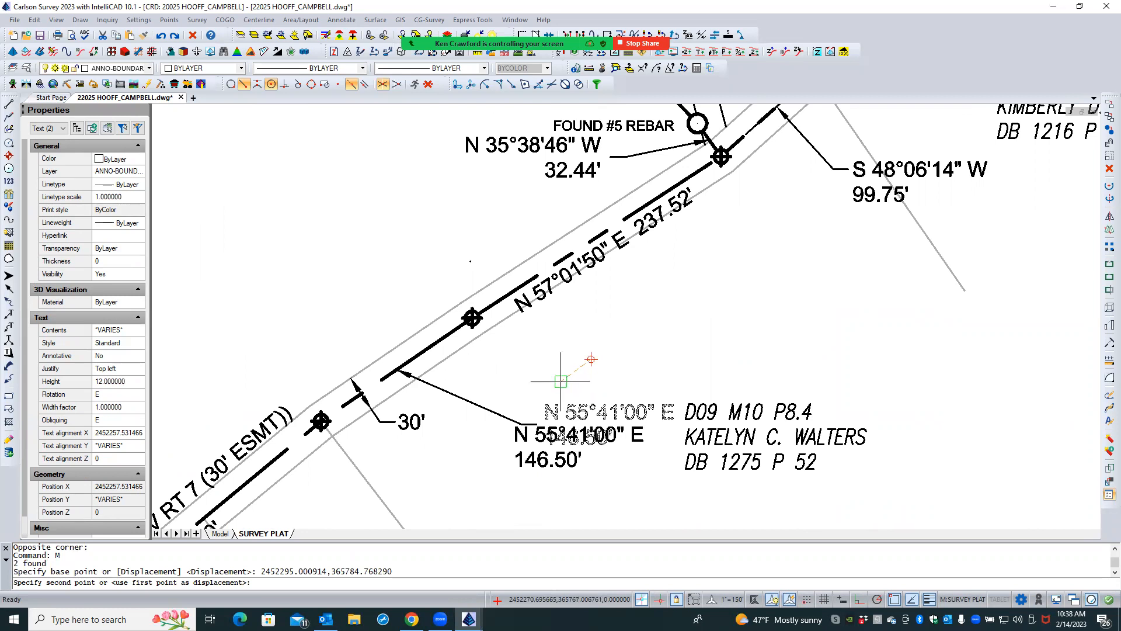
{"action": "left_click", "coordinate": [561, 381]}
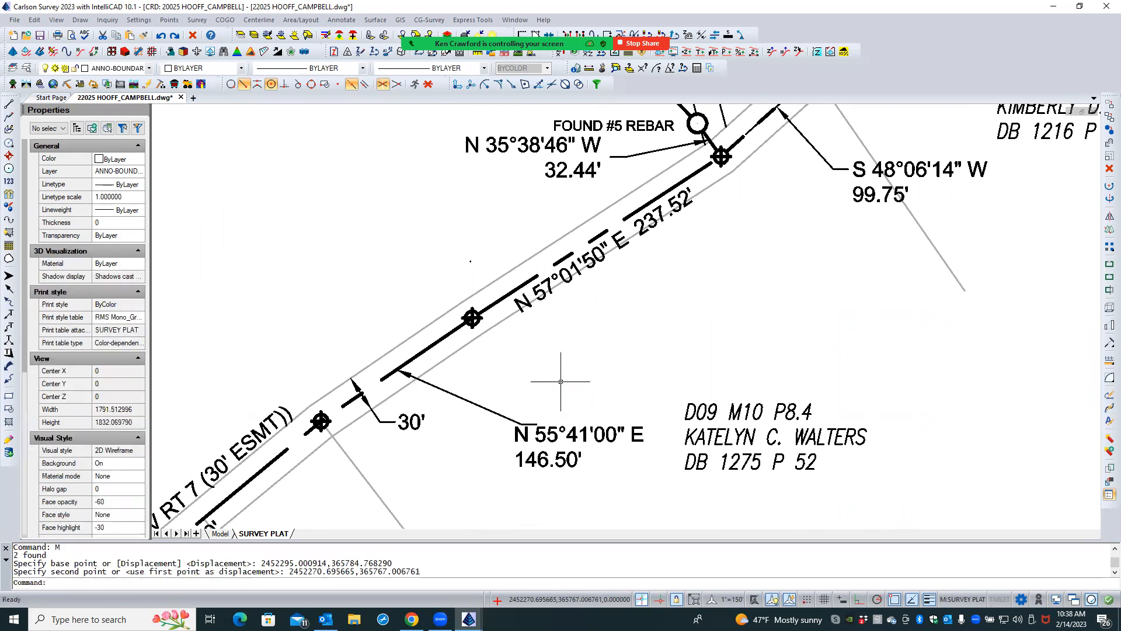
- Stretch the knee of the N 55°41'00" E leader down to the level of the label's first line
{"action": "left_click", "coordinate": [499, 413]}
{"action": "left_click", "coordinate": [522, 423]}
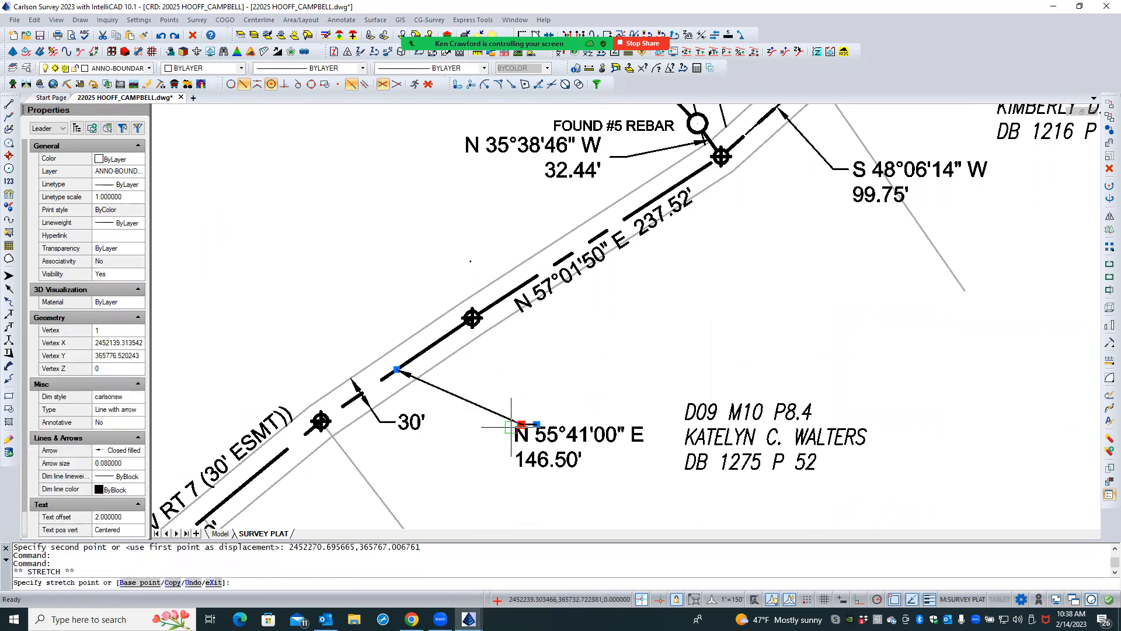
{"action": "left_click", "coordinate": [467, 434]}
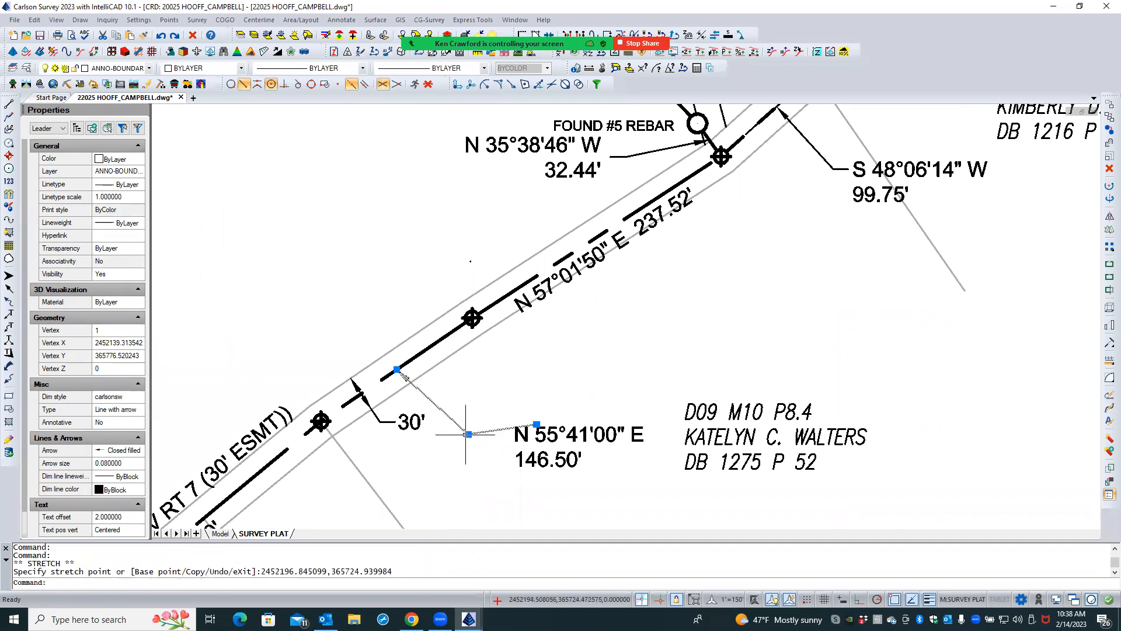
- Try to stretch the text end of the N 55°41'00" E leader to just beyond its knee
{"action": "left_click", "coordinate": [536, 424]}
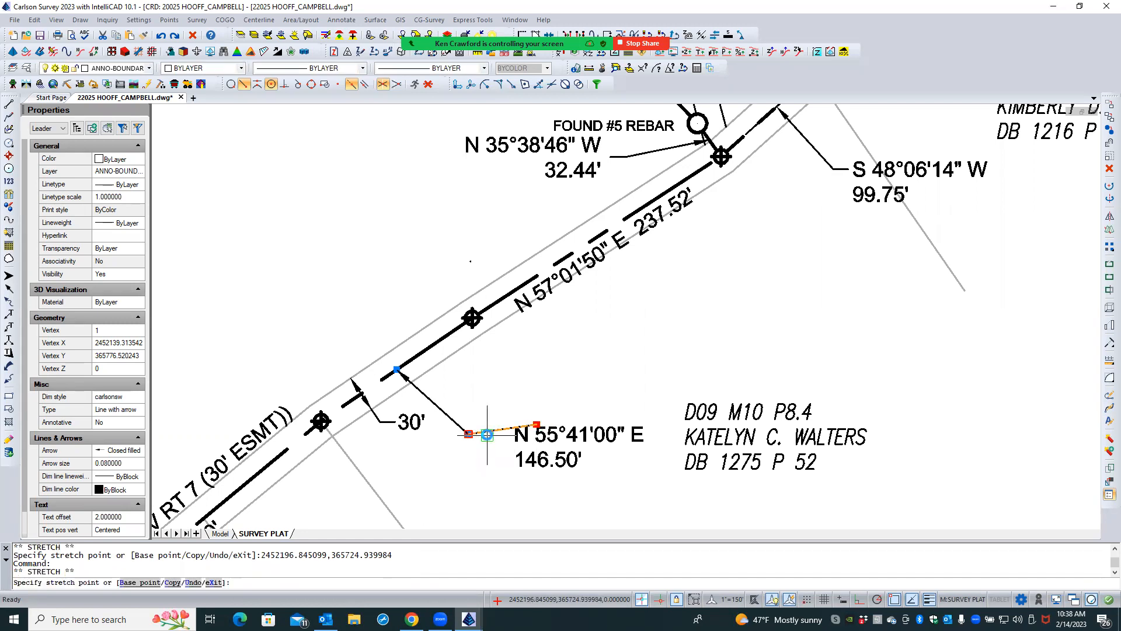
{"action": "left_click", "coordinate": [487, 434]}
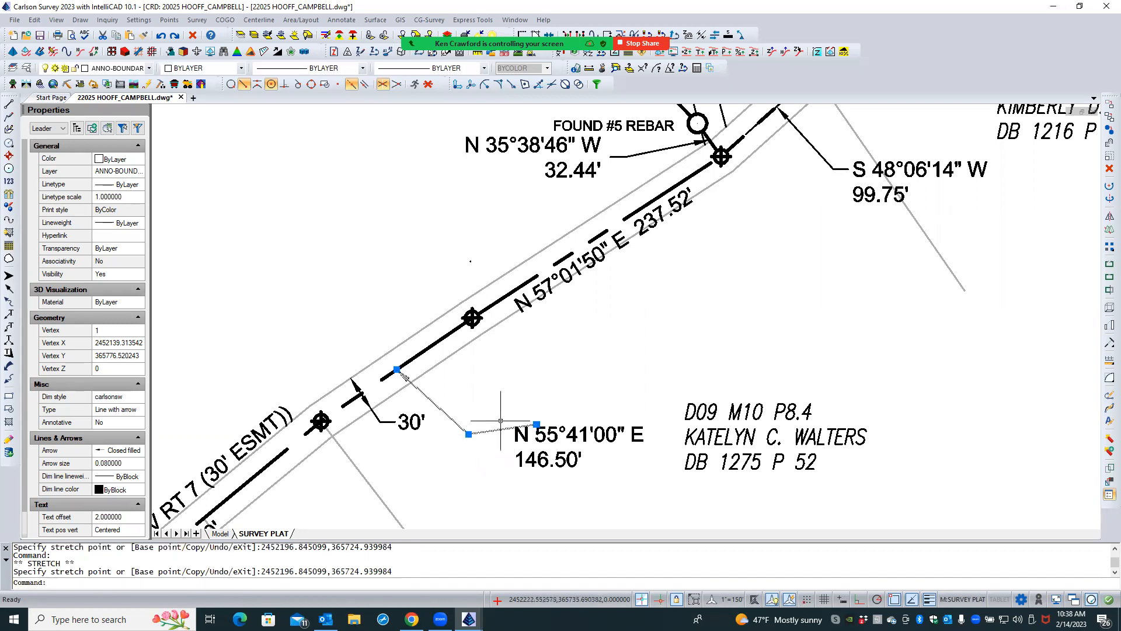
{"action": "left_click", "coordinate": [536, 424]}
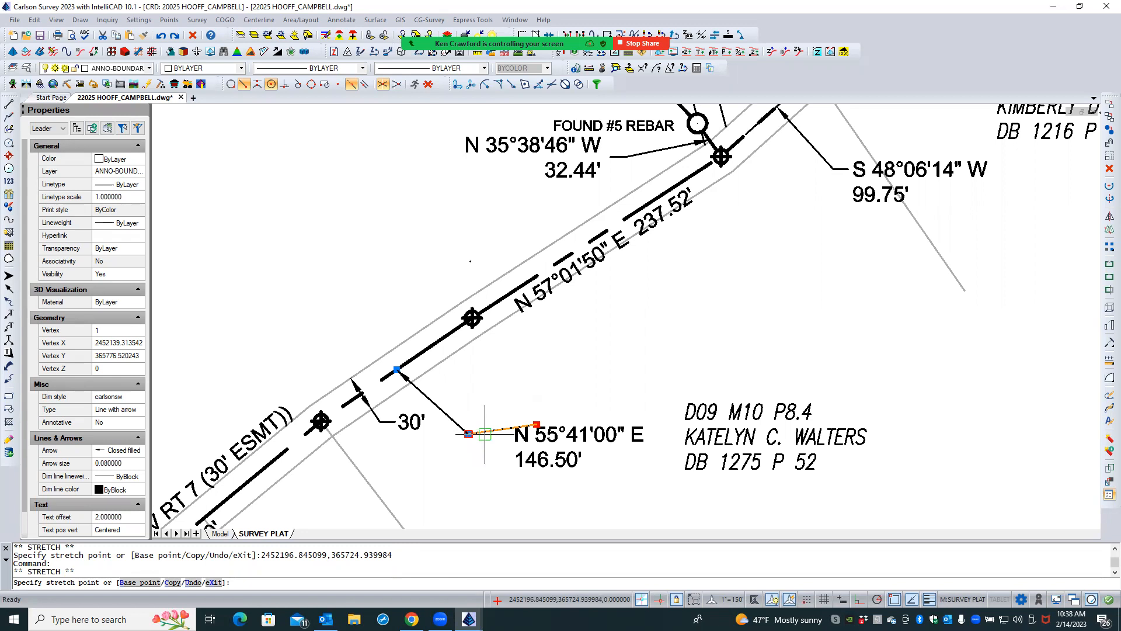
{"action": "left_click", "coordinate": [485, 434]}
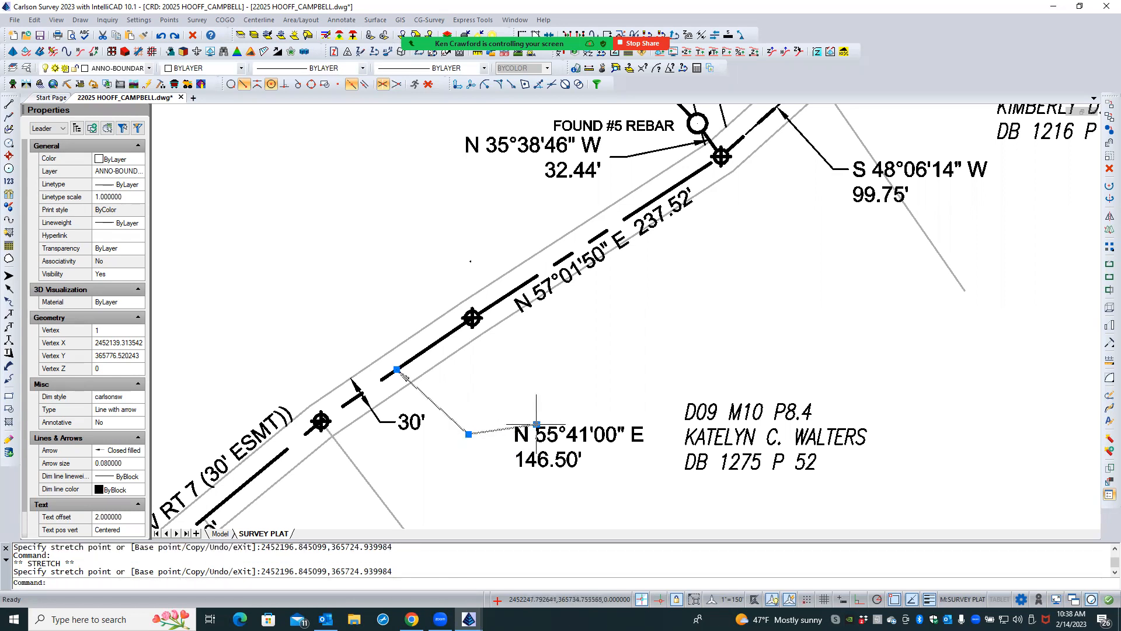
- Stretch the N 55°41'00" E leader's text end to form a short horizontal landing before the label, and deselect it
{"action": "left_click", "coordinate": [468, 433]}
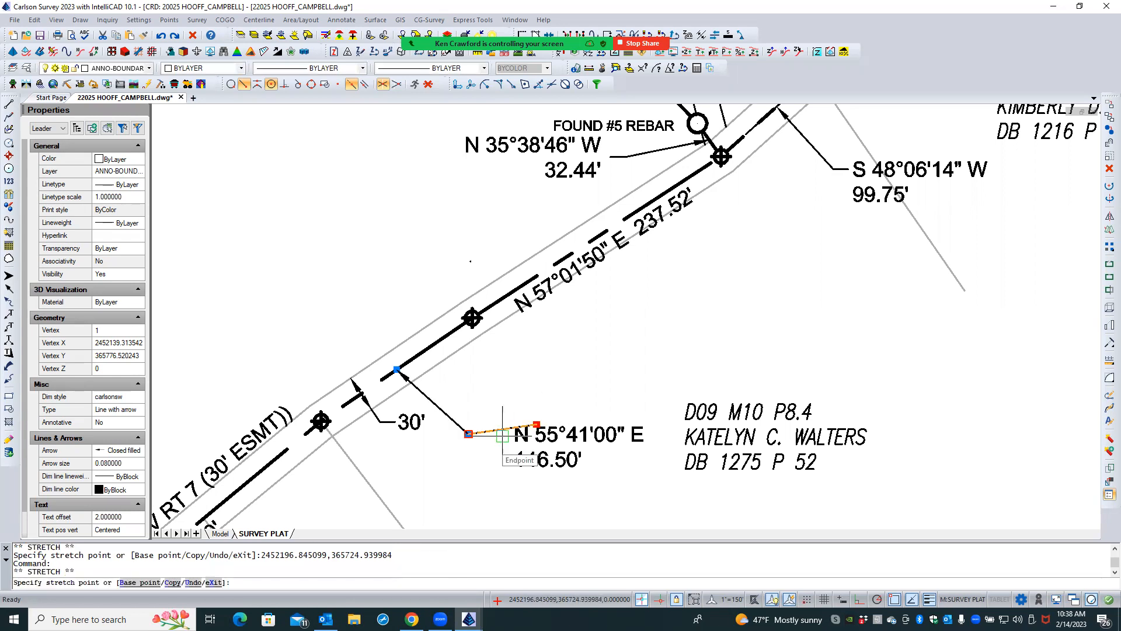
{"action": "scroll", "coordinate": [502, 435], "scroll_direction": "up", "scroll_amount": 8}
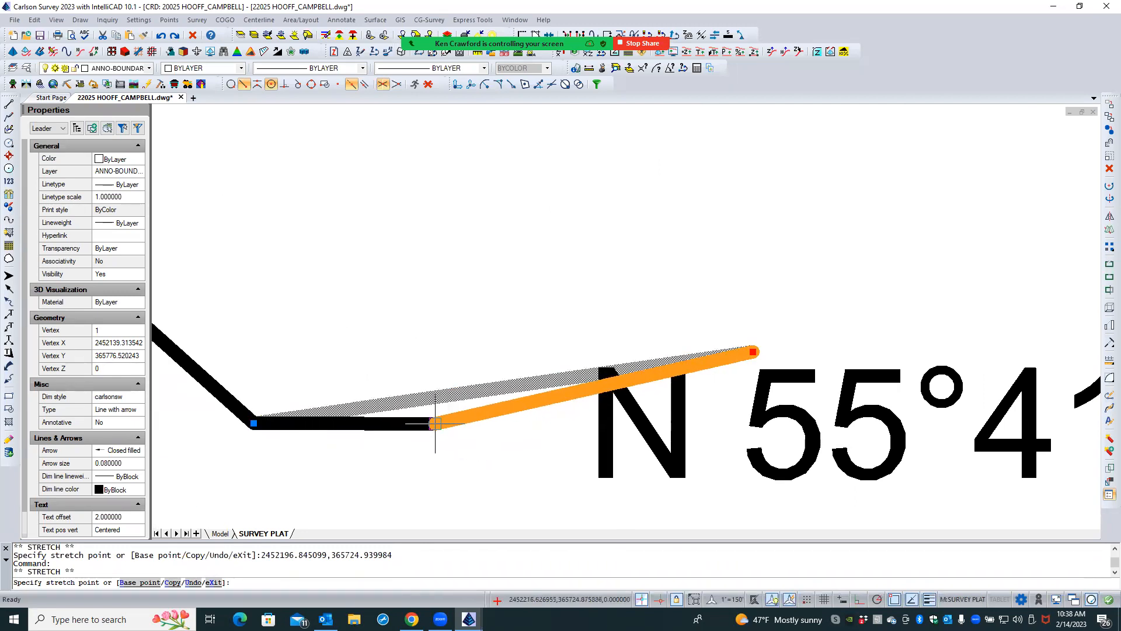
{"action": "left_click", "coordinate": [434, 423]}
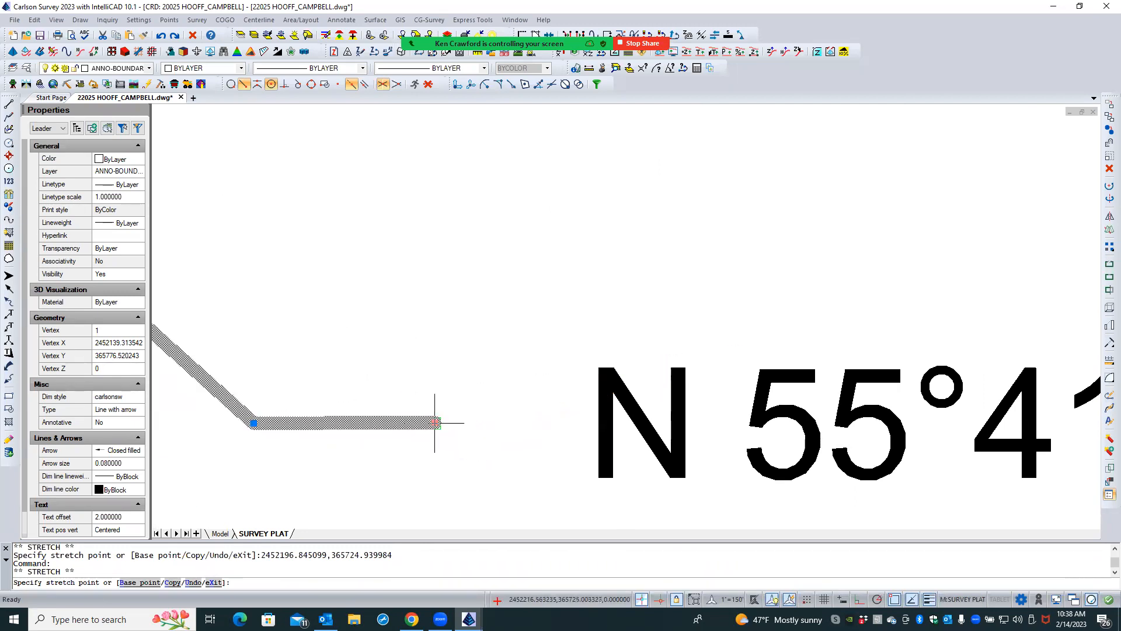
{"action": "scroll", "coordinate": [492, 396], "scroll_direction": "down", "scroll_amount": 6}
{"action": "scroll", "coordinate": [492, 397], "scroll_direction": "down", "scroll_amount": 2}
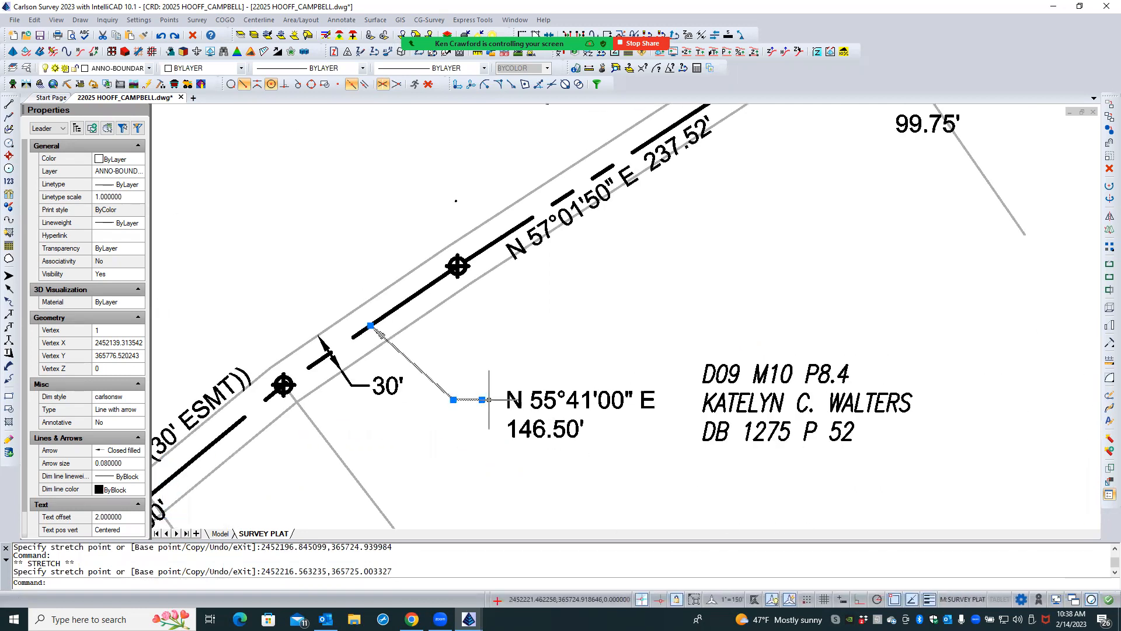
{"action": "key", "text": "Escape"}
- Move the two-line N 55°41'00" E 146.50' label closer to the end of its leader's horizontal landing
{"action": "left_click", "coordinate": [547, 376]}
{"action": "left_click", "coordinate": [518, 436]}
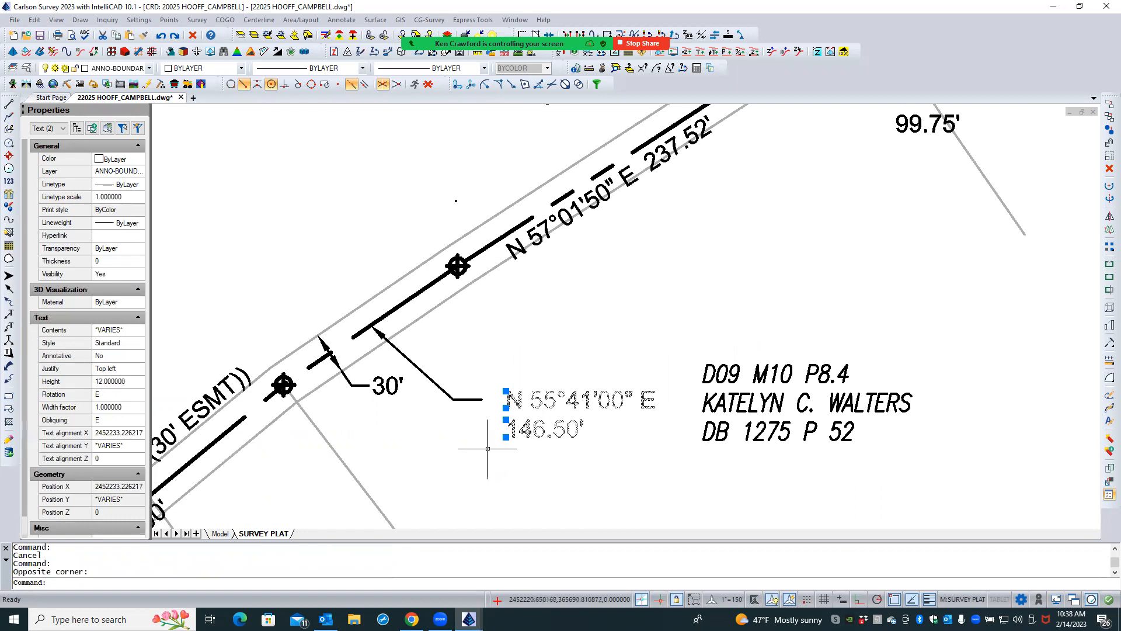
{"action": "type", "text": "m"}
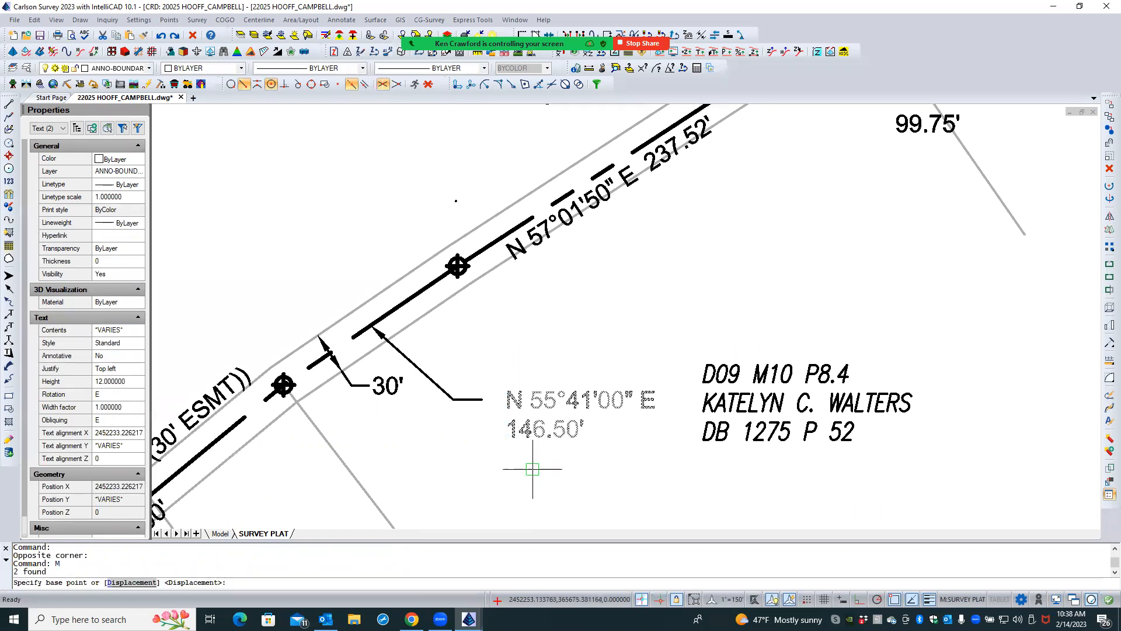
{"action": "key", "text": "Return"}
{"action": "left_click", "coordinate": [534, 470]}
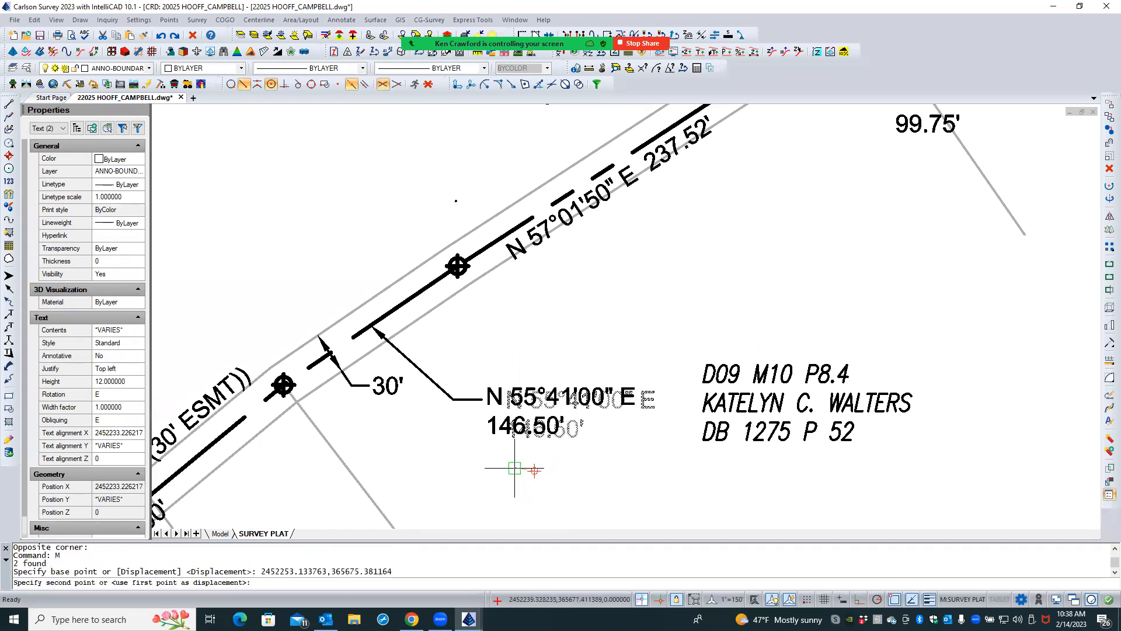
{"action": "left_click", "coordinate": [518, 470]}
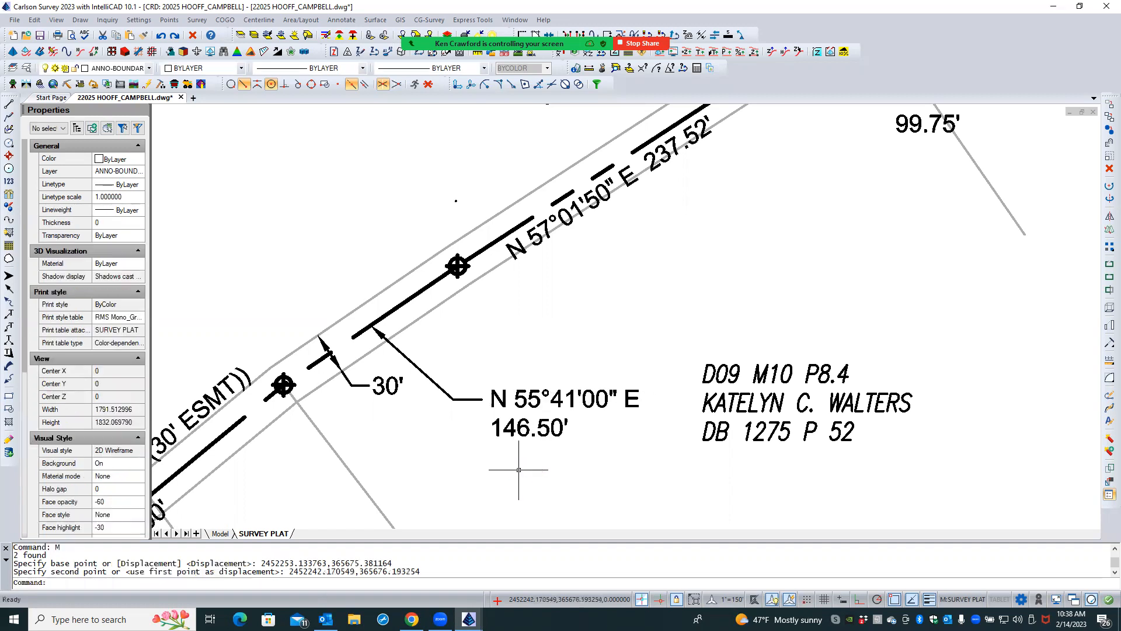
- Stretch the N 55°41'00" E leader's arrow tip slightly northeast along the boundary line with a Nearest snap, and deselect it
{"action": "left_click", "coordinate": [418, 367]}
{"action": "left_click", "coordinate": [370, 324]}
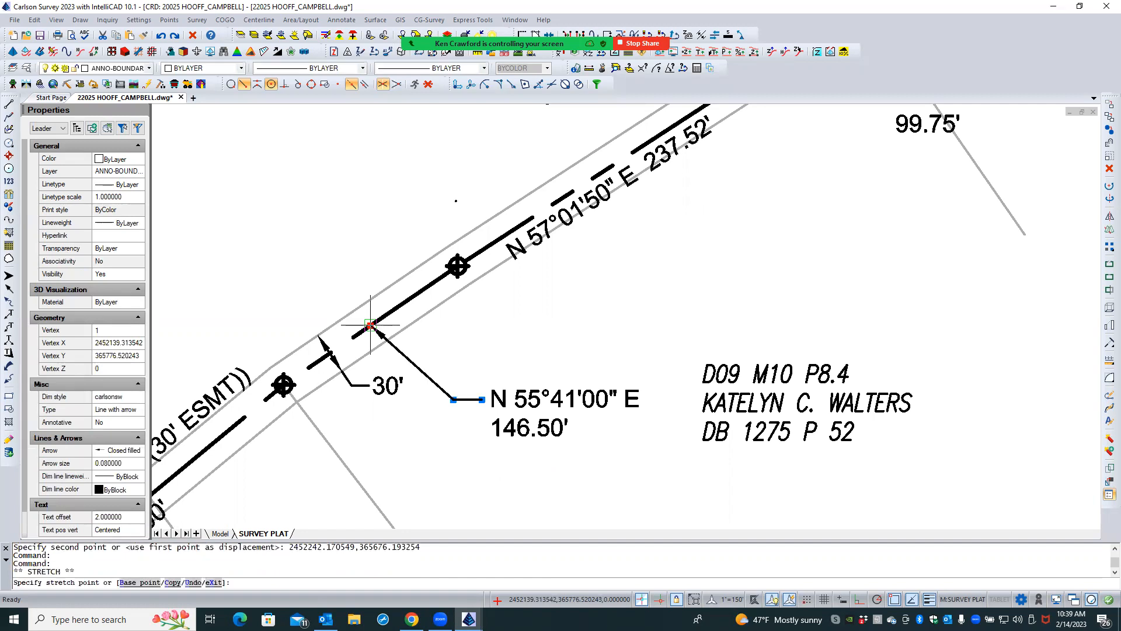
{"action": "left_click", "coordinate": [231, 84]}
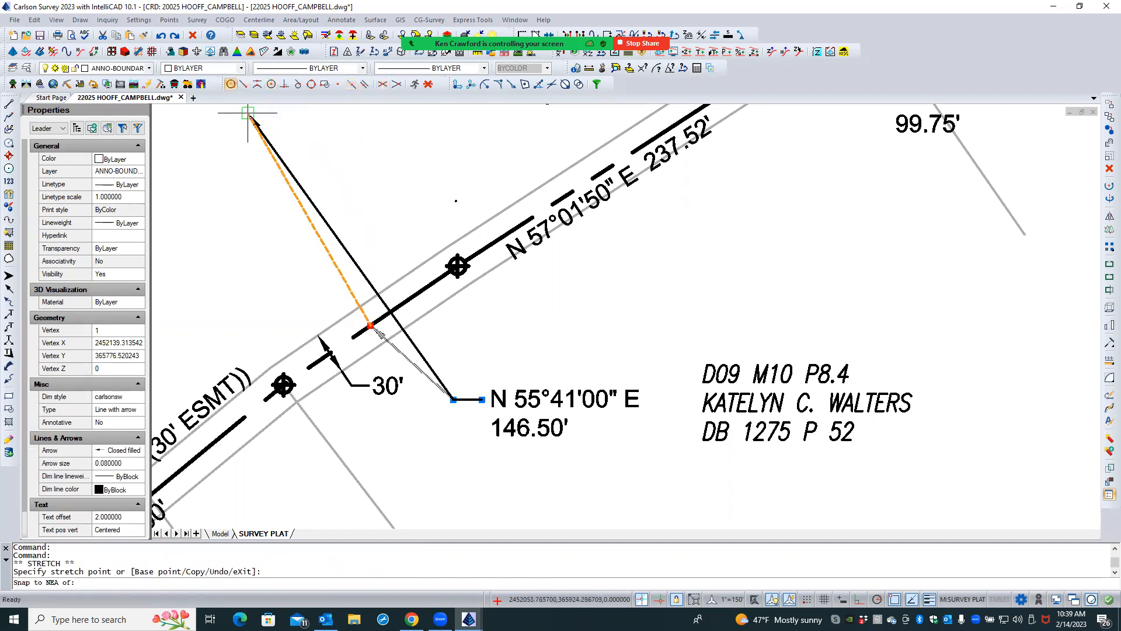
{"action": "left_click", "coordinate": [385, 316]}
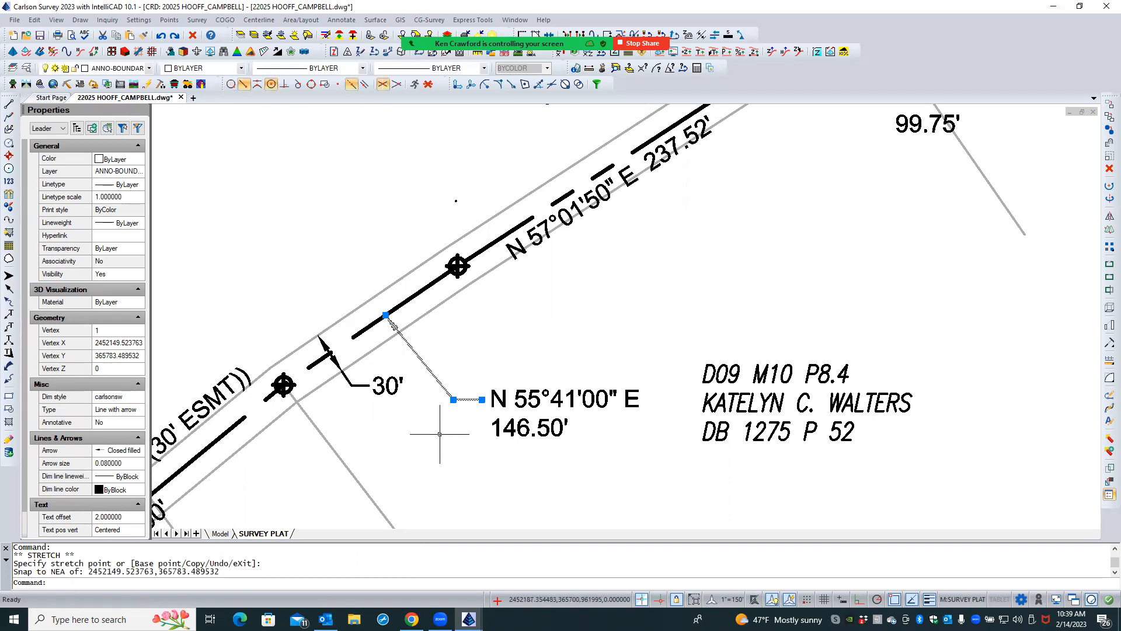
{"action": "key", "text": "Escape"}
{"action": "key", "text": "Escape"}
{"action": "scroll", "coordinate": [435, 431], "scroll_direction": "down", "scroll_amount": 3}
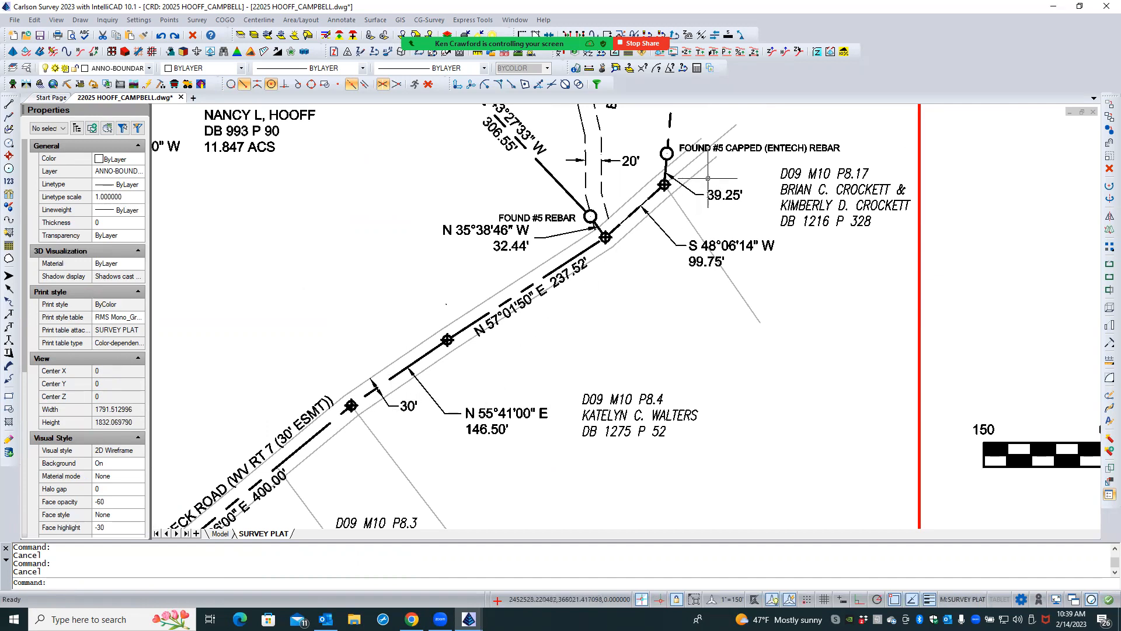
- Stretch the 39.25' leader's arrow tip slightly upward onto its short boundary line with a Nearest snap, and deselect it
{"action": "scroll", "coordinate": [708, 178], "scroll_direction": "up", "scroll_amount": 3}
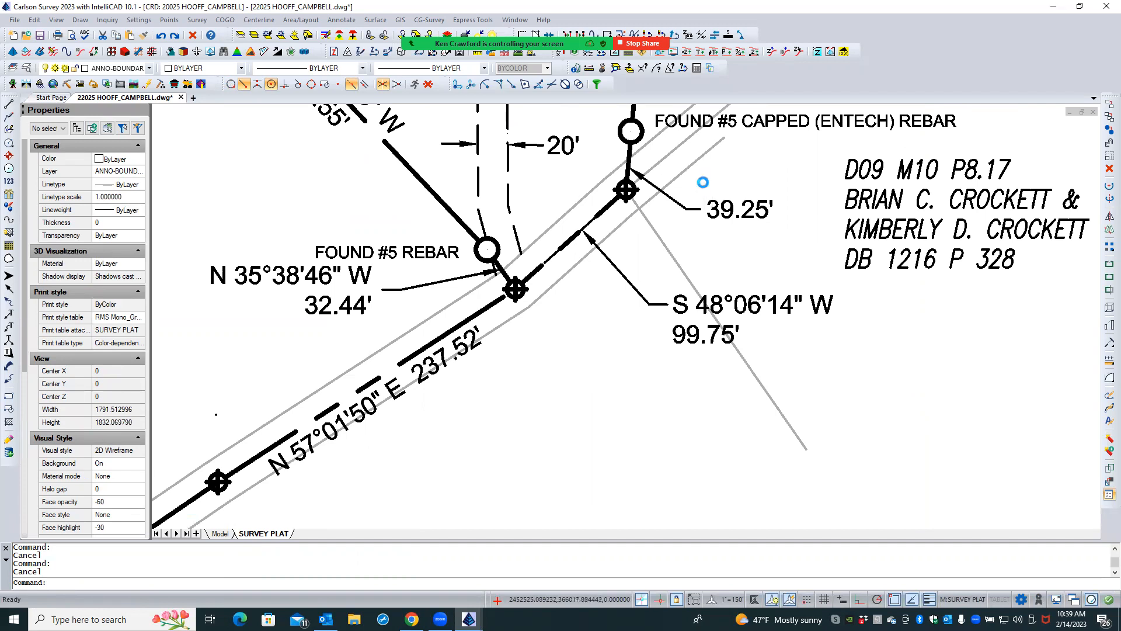
{"action": "scroll", "coordinate": [703, 182], "scroll_direction": "up", "scroll_amount": 2}
{"action": "left_click", "coordinate": [607, 185]}
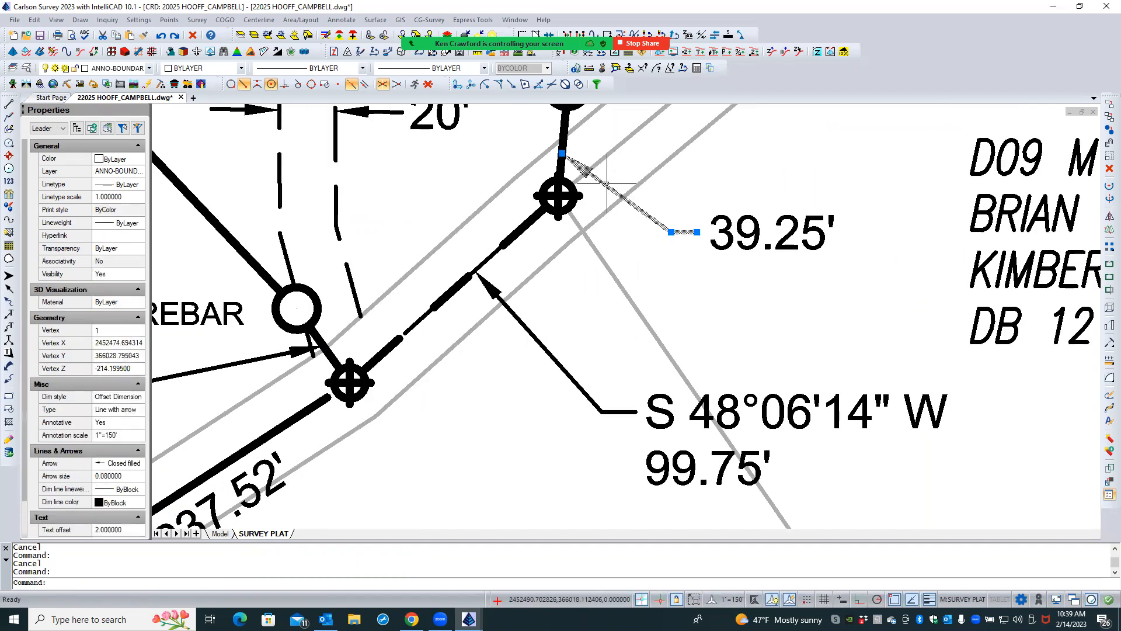
{"action": "left_click", "coordinate": [562, 153]}
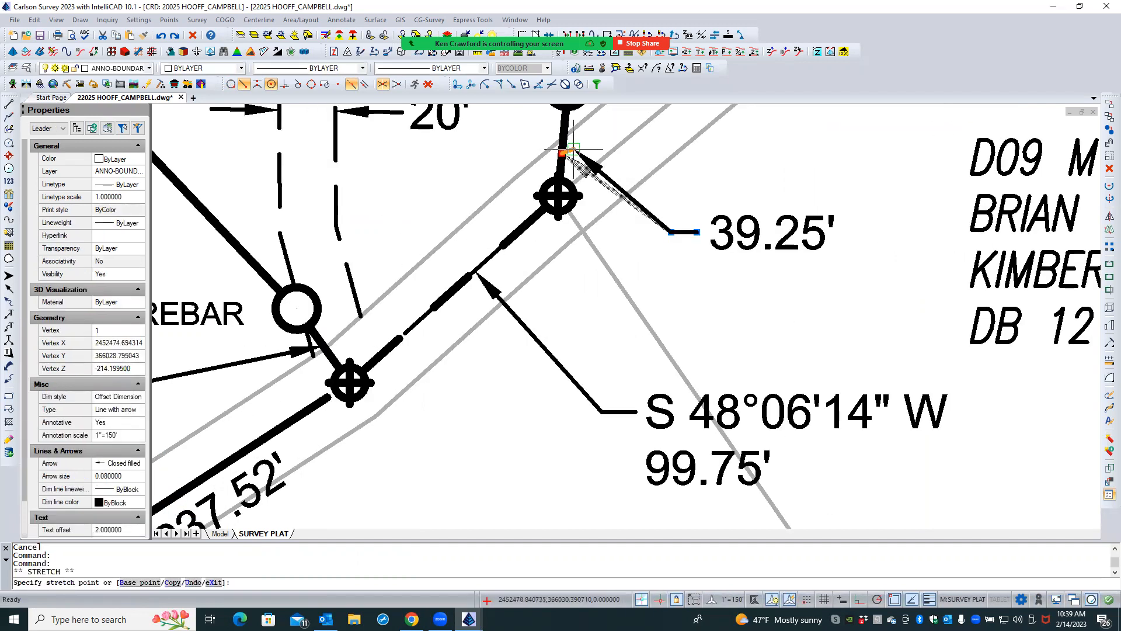
{"action": "left_click", "coordinate": [230, 85]}
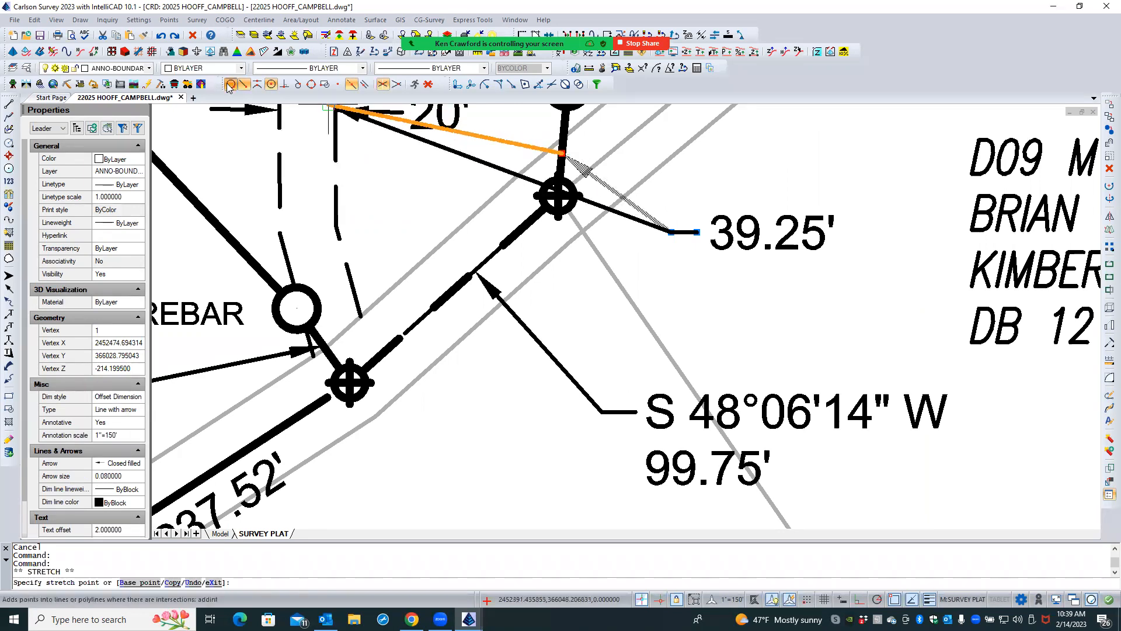
{"action": "left_click", "coordinate": [562, 150]}
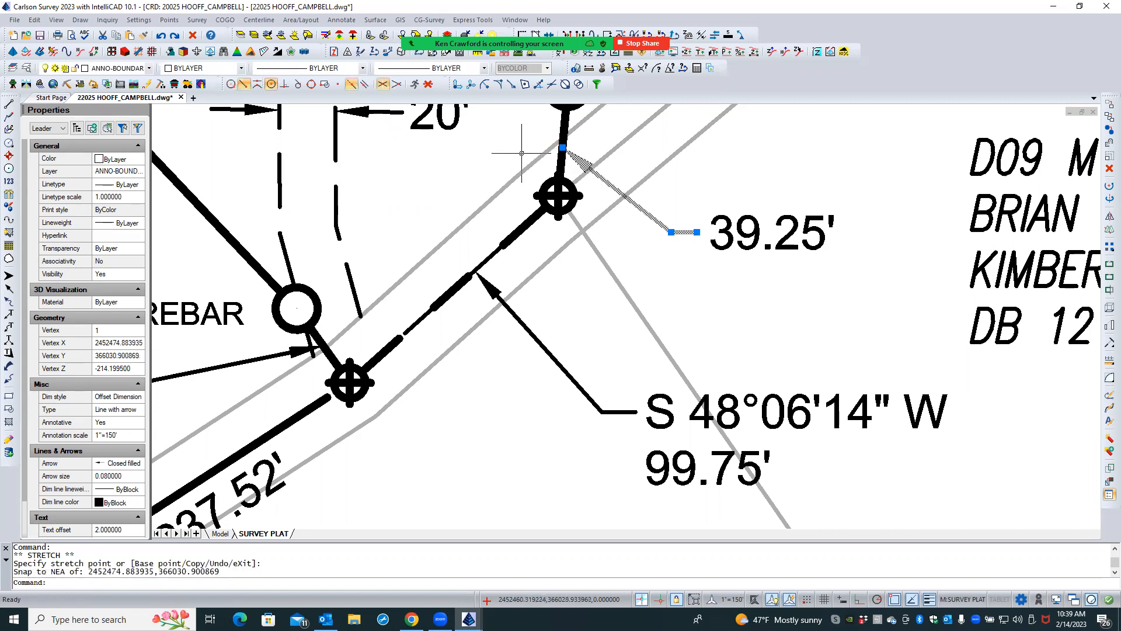
{"action": "key", "text": "Escape"}
{"action": "scroll", "coordinate": [499, 317], "scroll_direction": "down", "scroll_amount": 3}
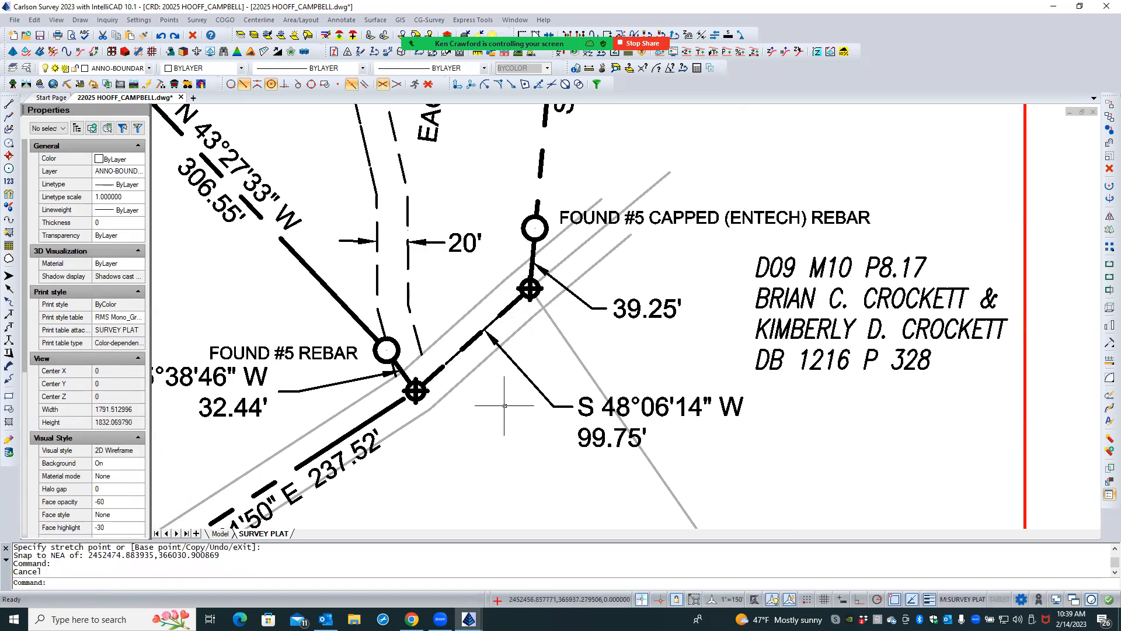
- Examine the labels, leaders and the 20' and 30' easement width dimensions along the southeastern road boundary
{"action": "scroll", "coordinate": [576, 321], "scroll_direction": "down", "scroll_amount": 1}
{"action": "scroll", "coordinate": [590, 338], "scroll_direction": "down", "scroll_amount": 1}
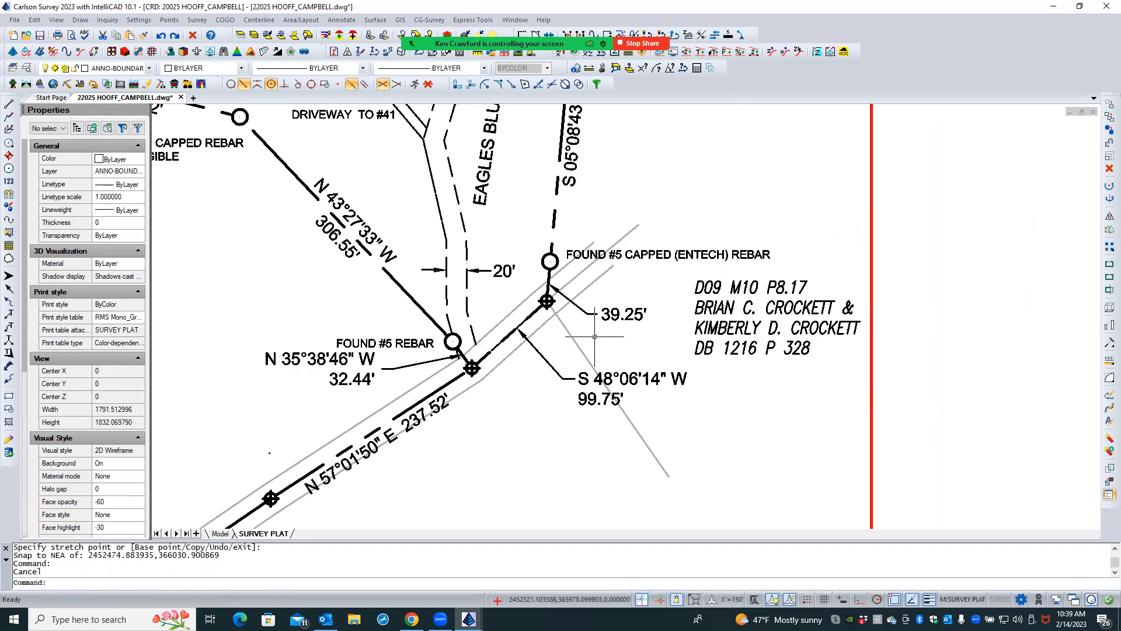
{"action": "scroll", "coordinate": [599, 293], "scroll_direction": "down", "scroll_amount": 3}
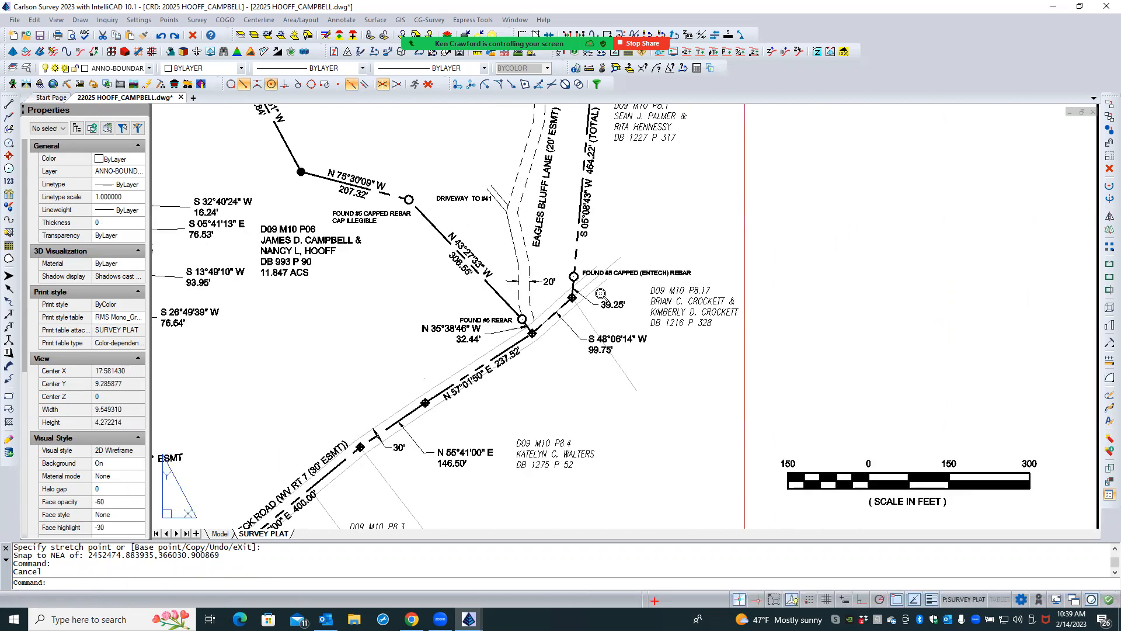
{"action": "scroll", "coordinate": [389, 455], "scroll_direction": "up", "scroll_amount": 2}
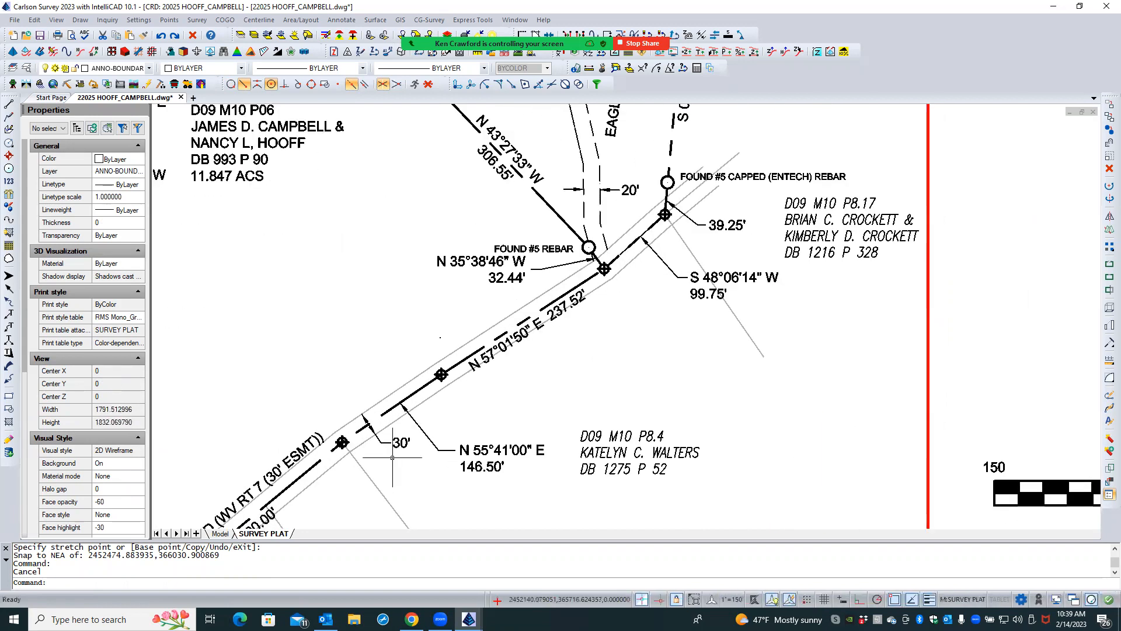
{"action": "scroll", "coordinate": [374, 441], "scroll_direction": "up", "scroll_amount": 2}
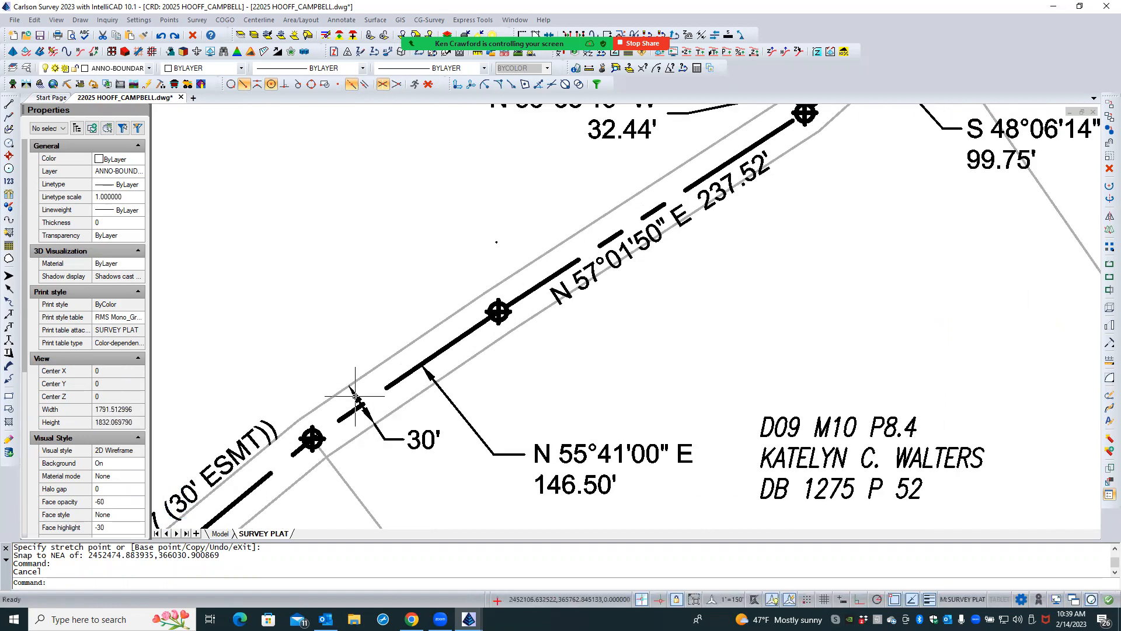
{"action": "scroll", "coordinate": [345, 387], "scroll_direction": "down", "scroll_amount": 1}
{"action": "scroll", "coordinate": [402, 470], "scroll_direction": "down", "scroll_amount": 3}
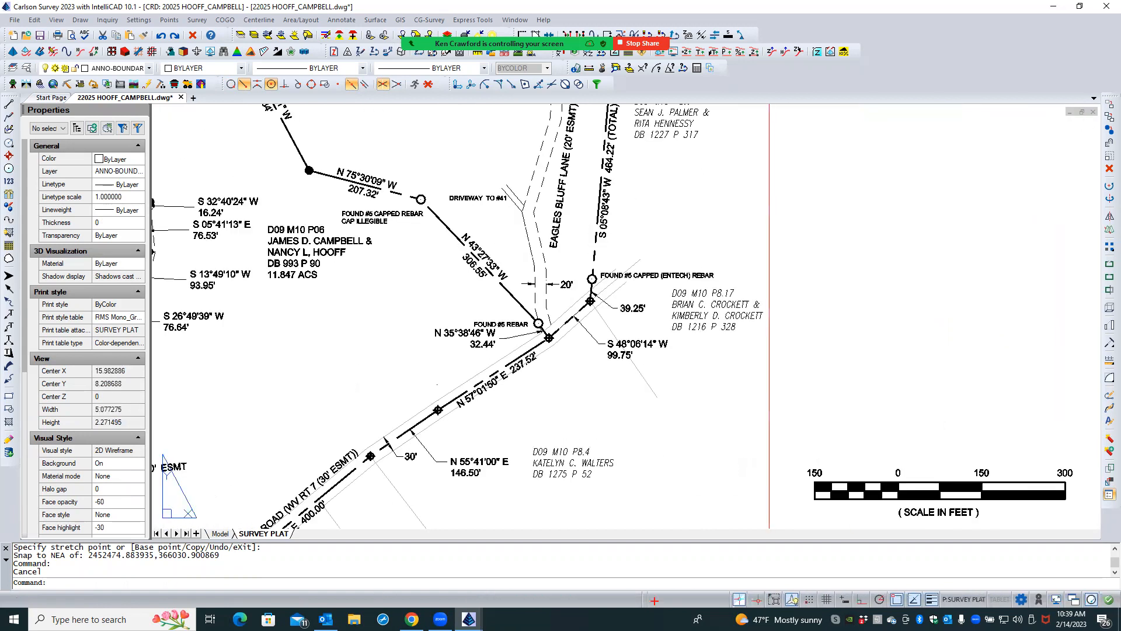
{"action": "scroll", "coordinate": [562, 275], "scroll_direction": "up", "scroll_amount": 2}
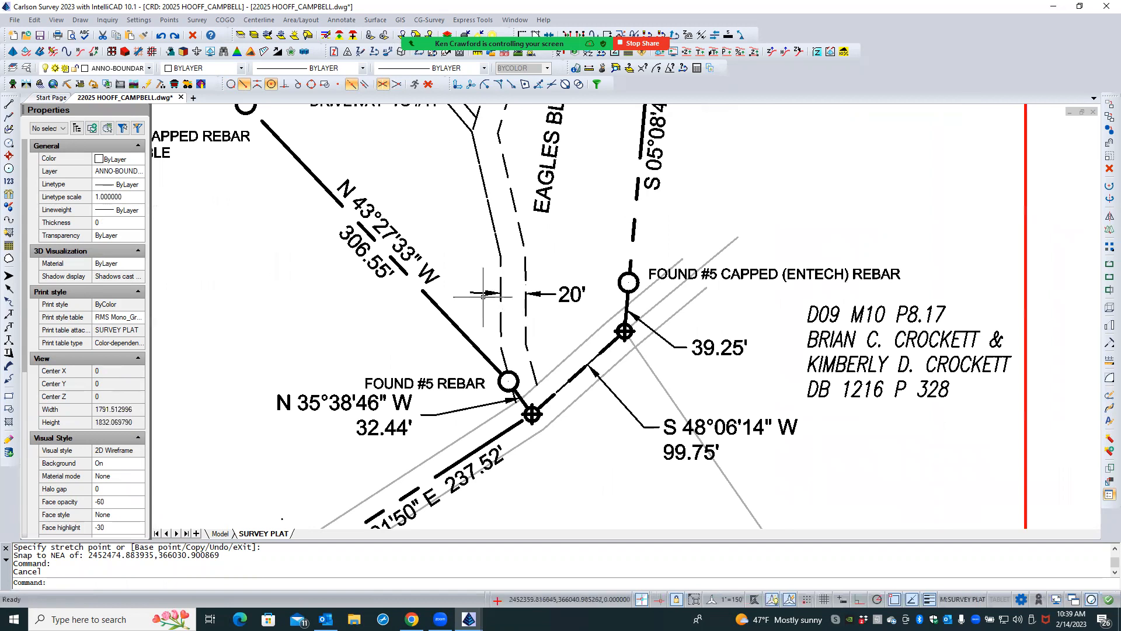
{"action": "scroll", "coordinate": [584, 260], "scroll_direction": "down", "scroll_amount": 2}
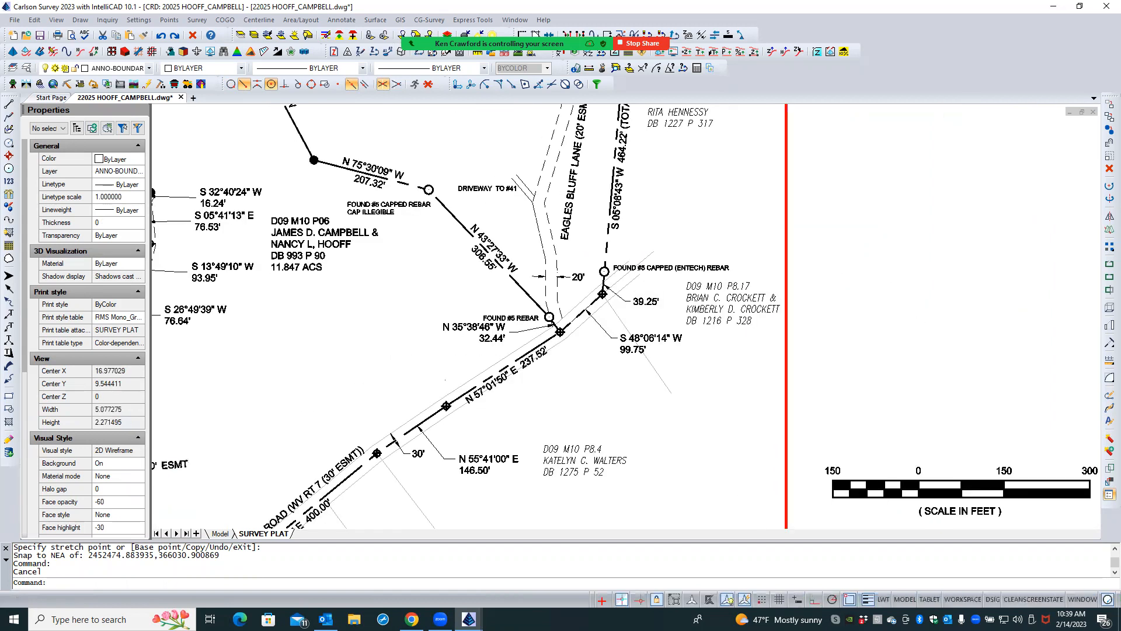
{"action": "scroll", "coordinate": [399, 456], "scroll_direction": "up", "scroll_amount": 3}
{"action": "double_click", "coordinate": [400, 457]}
{"action": "scroll", "coordinate": [397, 417], "scroll_direction": "up", "scroll_amount": 2}
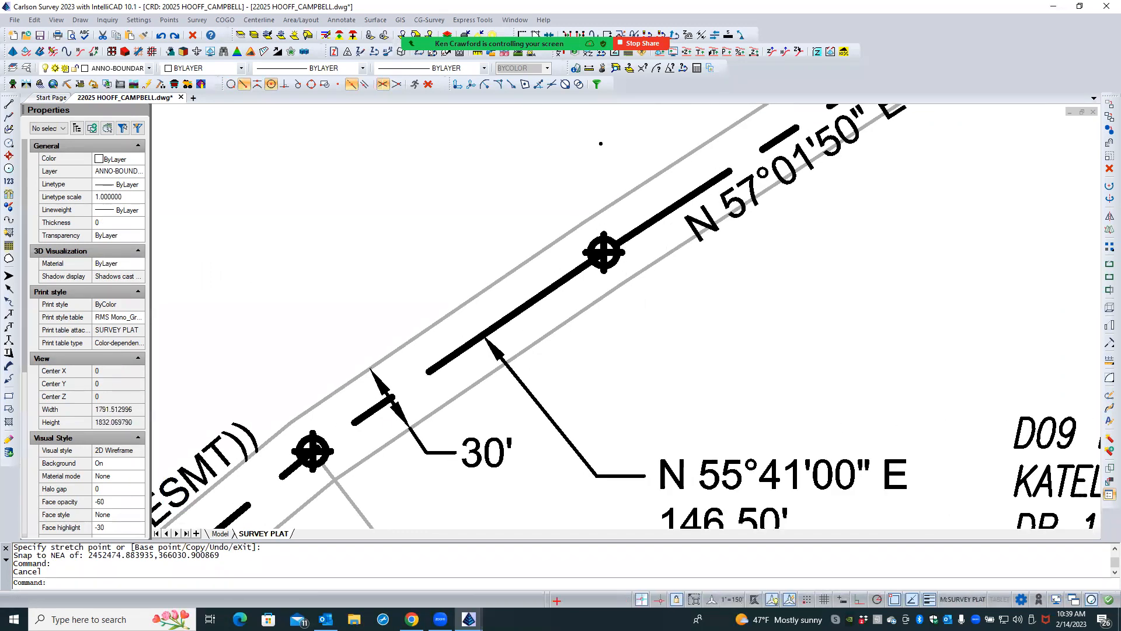
{"action": "left_click", "coordinate": [397, 412]}
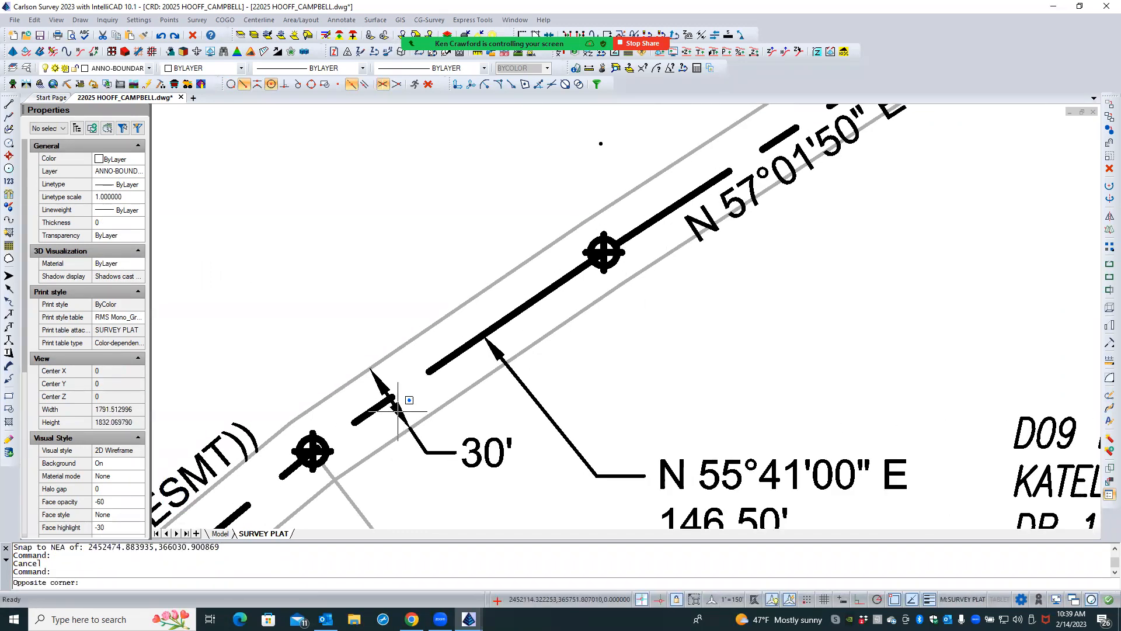
{"action": "double_click", "coordinate": [376, 426]}
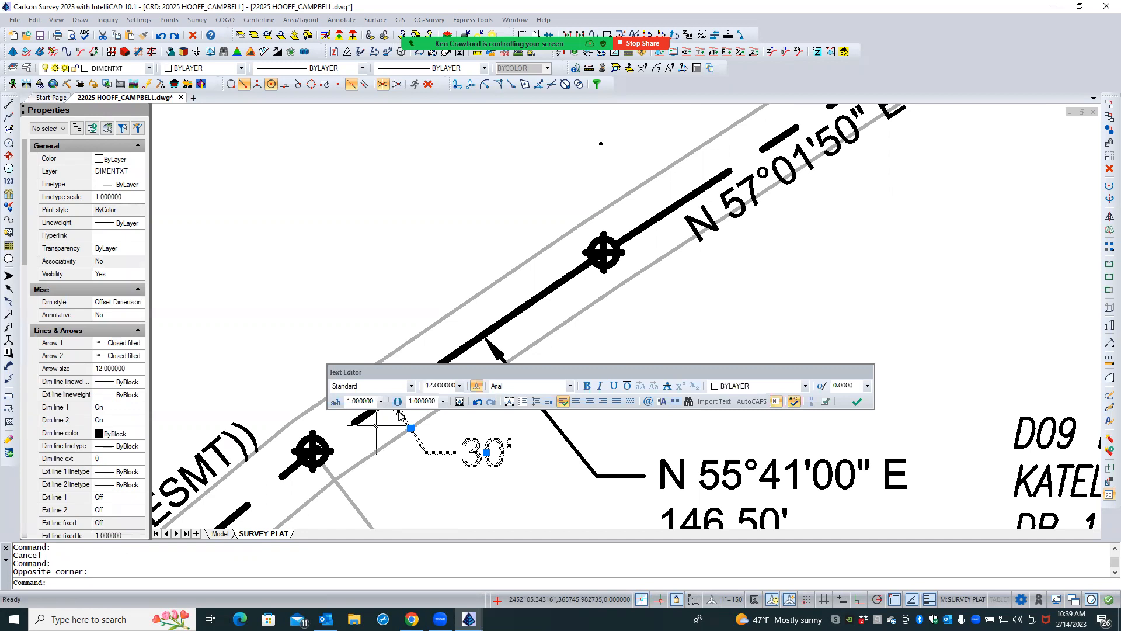
{"action": "key", "text": "Escape"}
{"action": "key", "text": "Escape"}
{"action": "left_click", "coordinate": [395, 408]}
{"action": "key", "text": "Escape"}
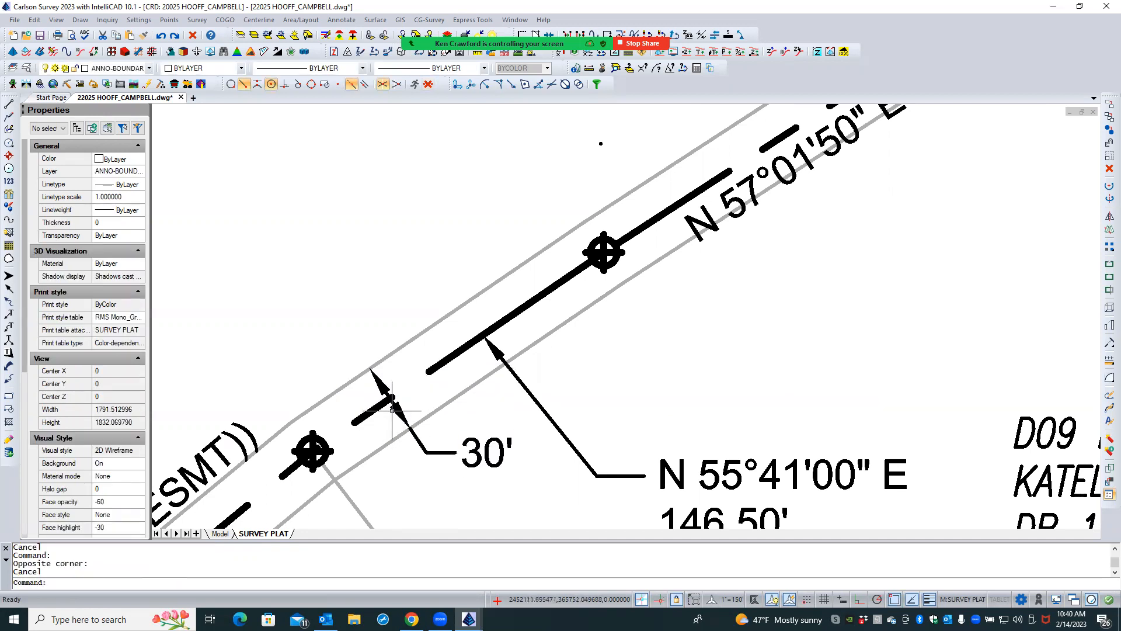
{"action": "left_click", "coordinate": [399, 468]}
{"action": "left_click", "coordinate": [398, 466]}
{"action": "key", "text": "Escape"}
{"action": "left_click", "coordinate": [382, 387]}
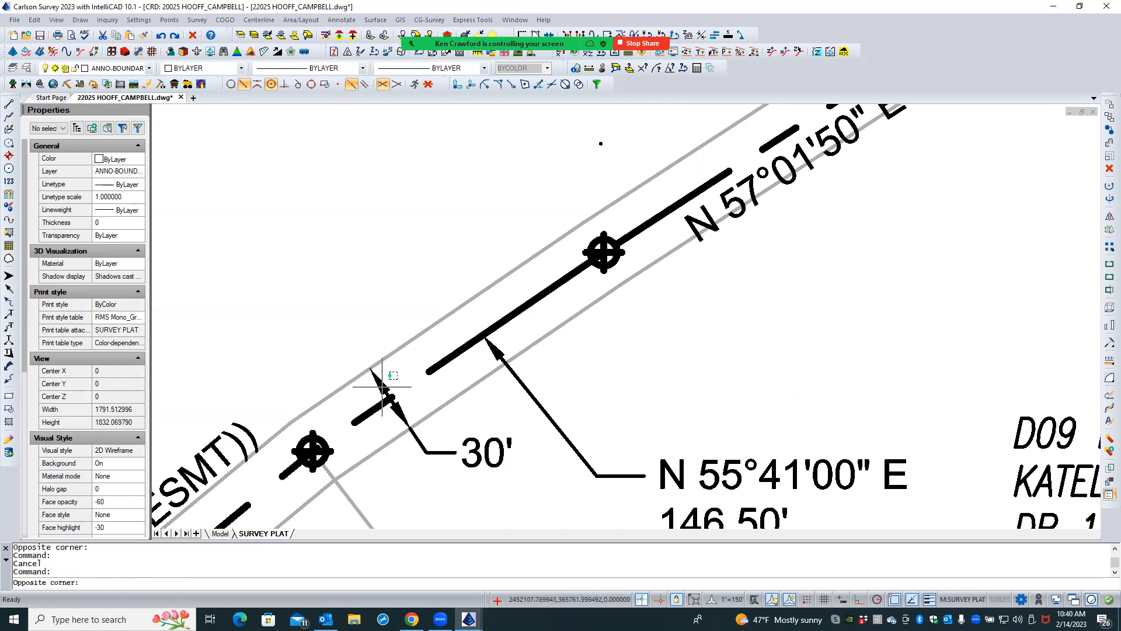
{"action": "left_click", "coordinate": [383, 387]}
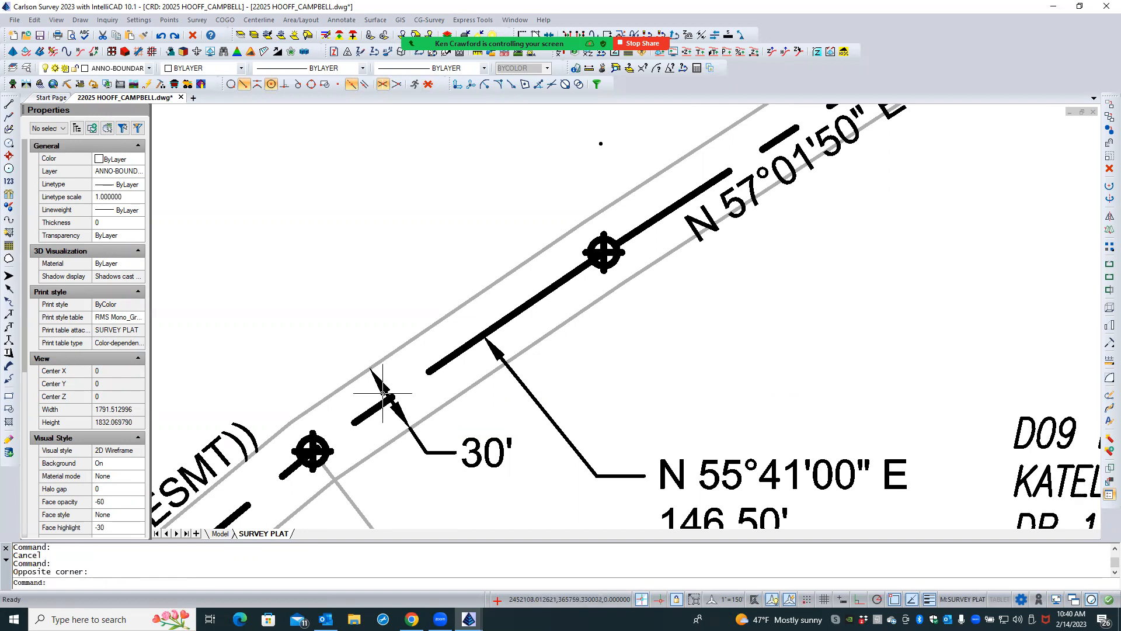
- Try Dim line inside set to Off on the 30' easement width dimension, and restore it to On
{"action": "left_click", "coordinate": [427, 451]}
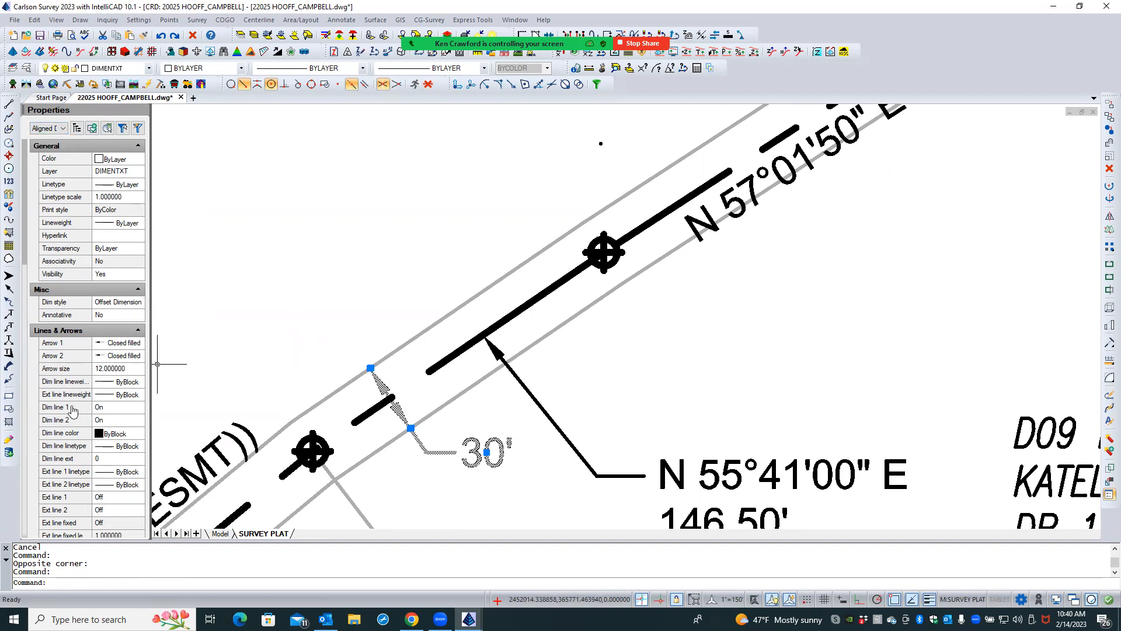
{"action": "scroll", "coordinate": [73, 411], "scroll_direction": "down", "scroll_amount": 3}
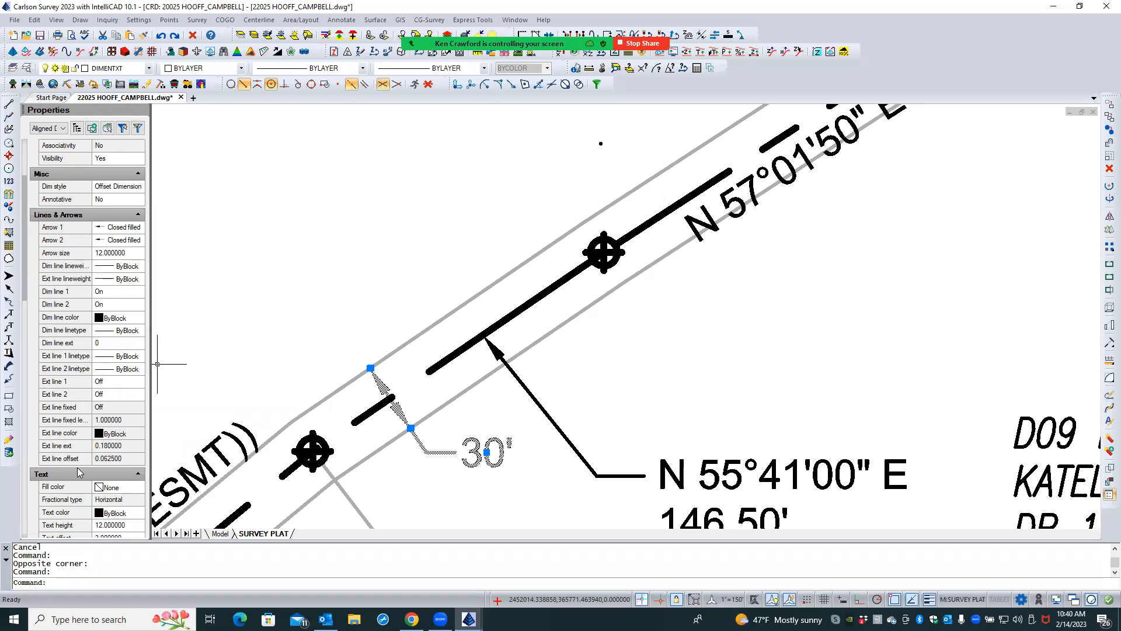
{"action": "scroll", "coordinate": [78, 472], "scroll_direction": "down", "scroll_amount": 6}
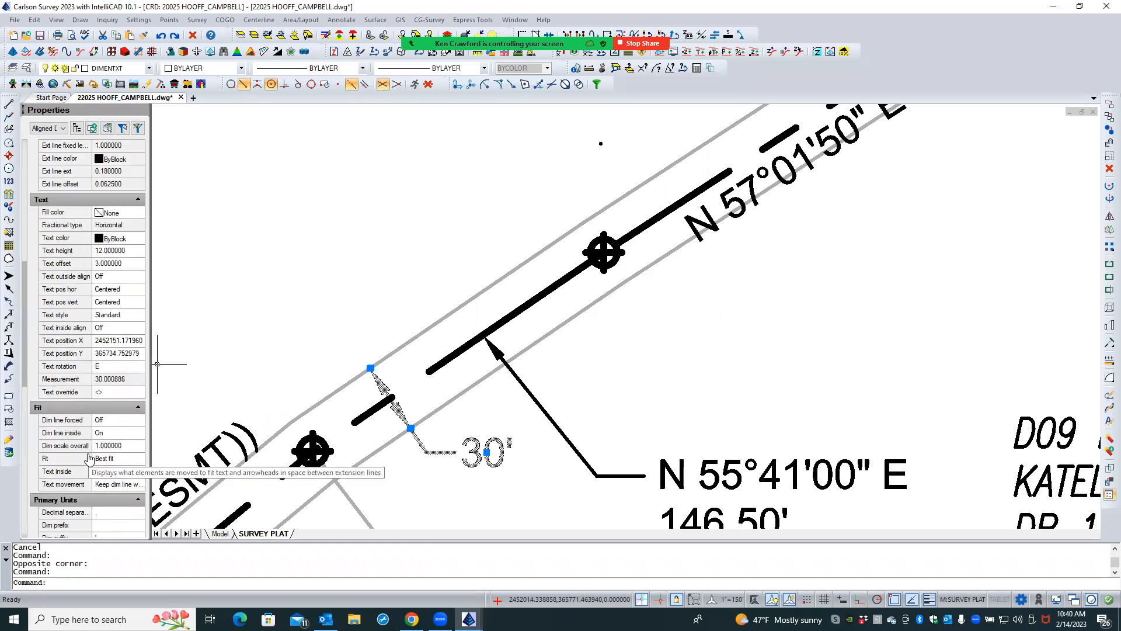
{"action": "scroll", "coordinate": [119, 424], "scroll_direction": "down", "scroll_amount": 1}
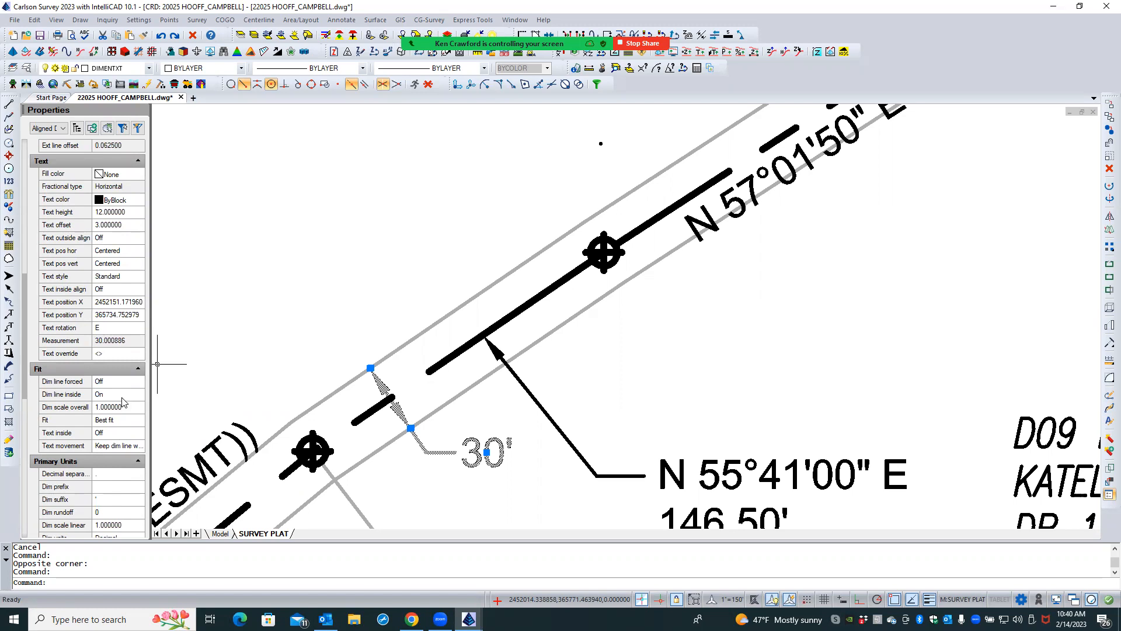
{"action": "left_click", "coordinate": [122, 398]}
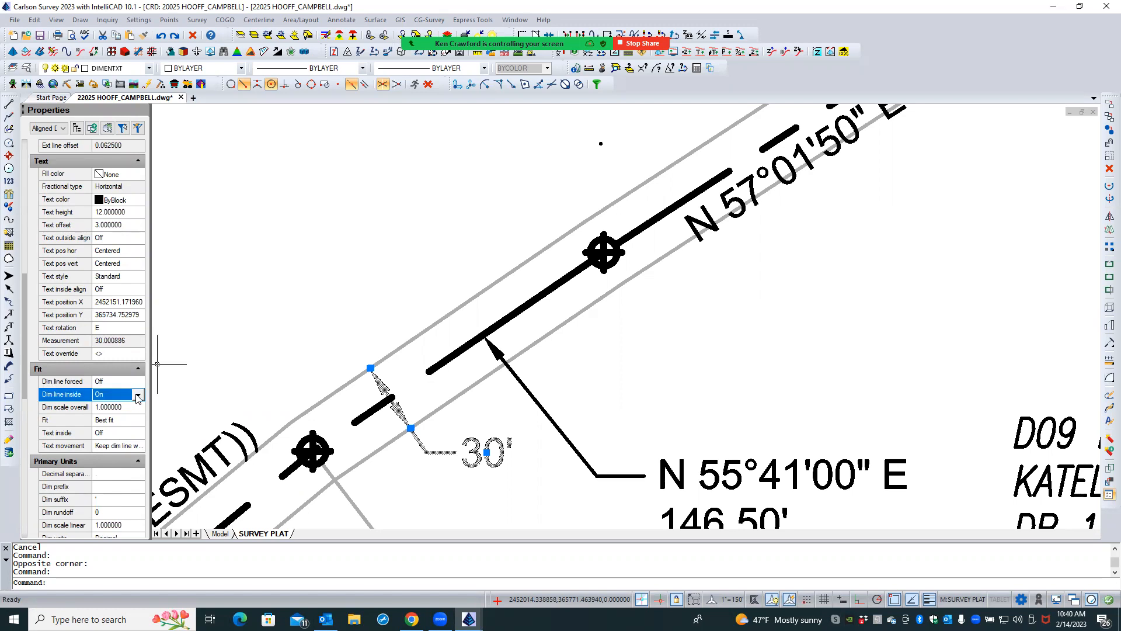
{"action": "left_click", "coordinate": [138, 397]}
{"action": "left_click", "coordinate": [116, 407]}
{"action": "left_click", "coordinate": [206, 363]}
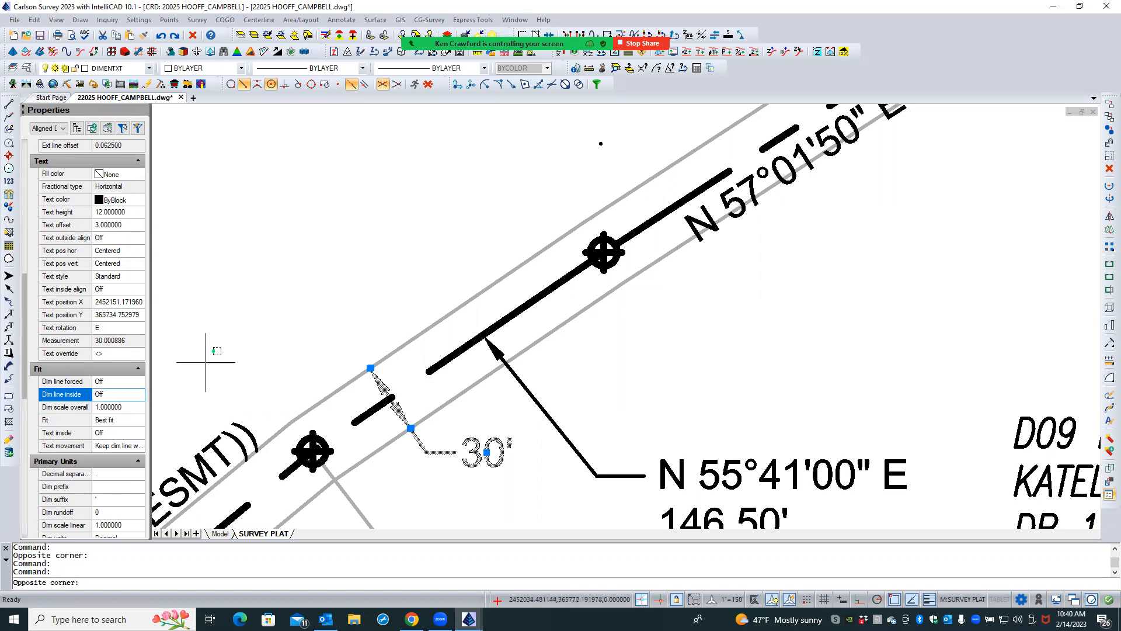
{"action": "left_click", "coordinate": [123, 397]}
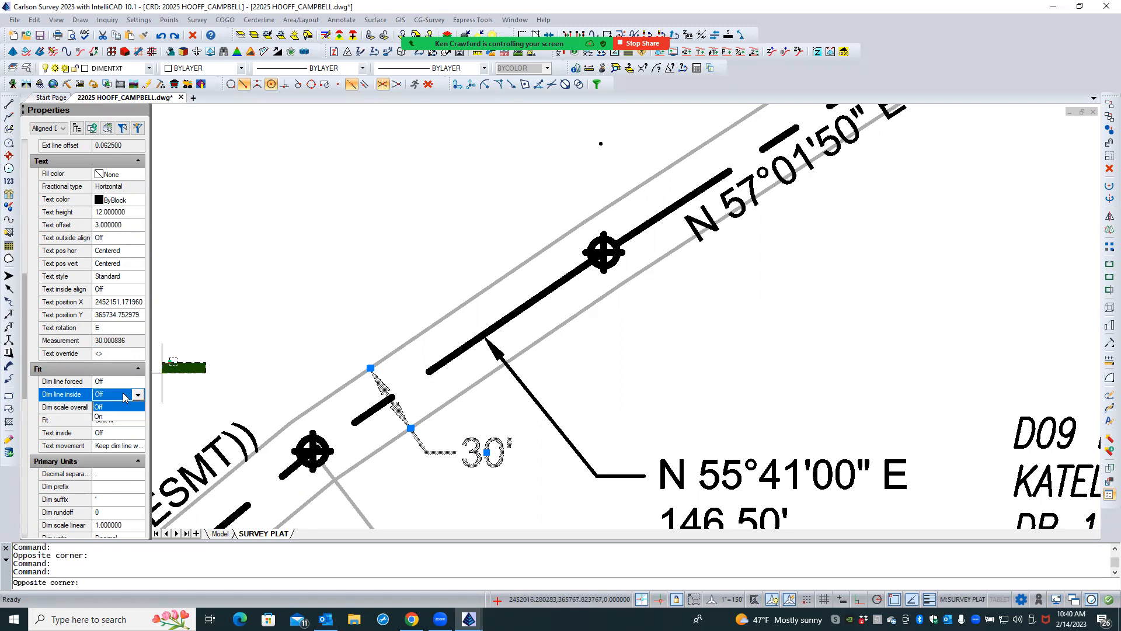
{"action": "left_click", "coordinate": [124, 416]}
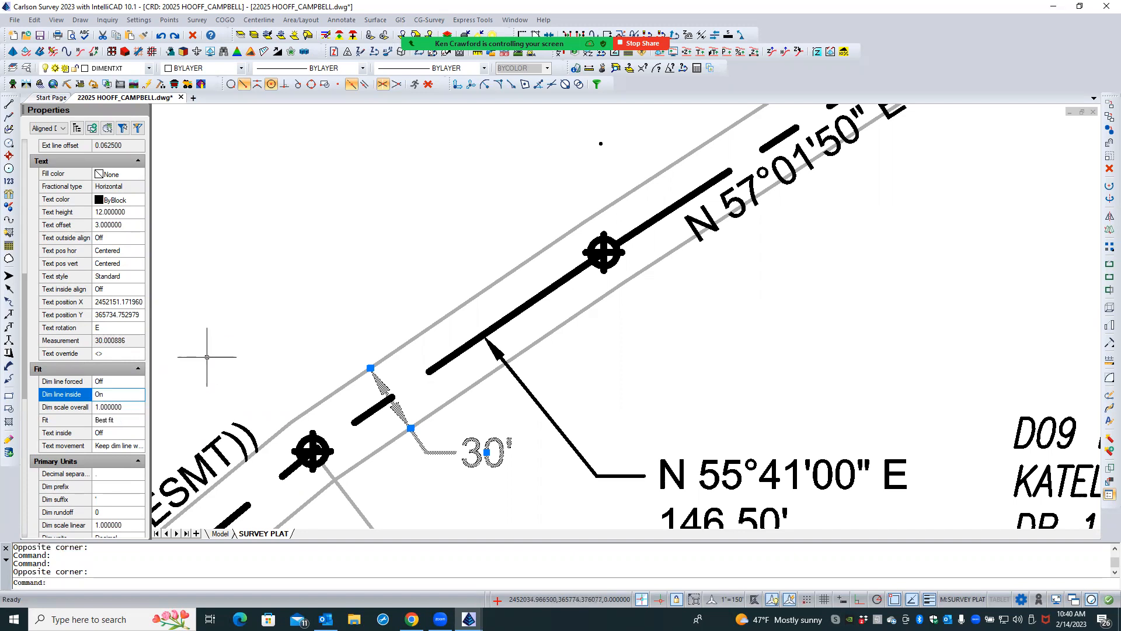
- Set the Fit option of the 30' easement width dimension to Text and arrows, and deselect it
{"action": "left_click", "coordinate": [121, 421]}
{"action": "left_click", "coordinate": [138, 420]}
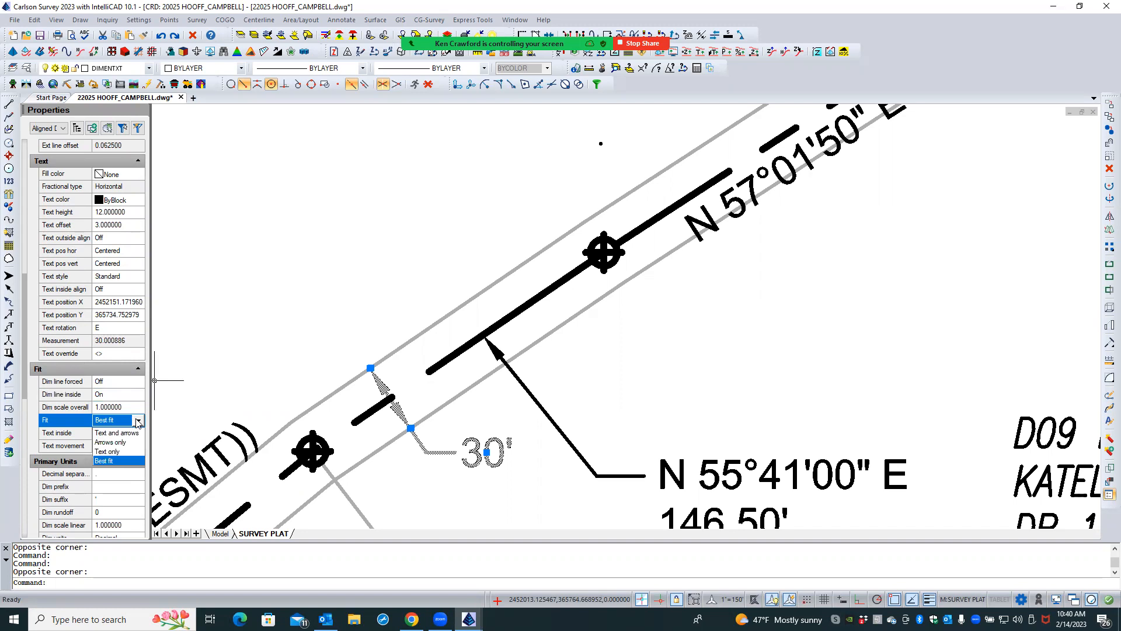
{"action": "left_click", "coordinate": [130, 434]}
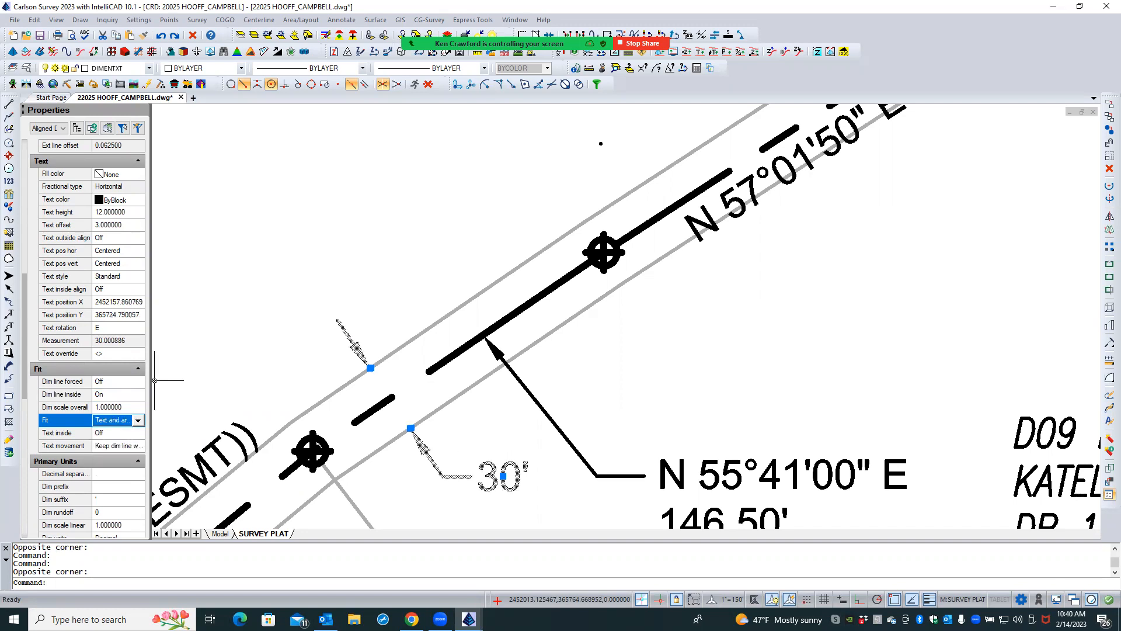
{"action": "key", "text": "Escape"}
{"action": "key", "text": "Escape"}
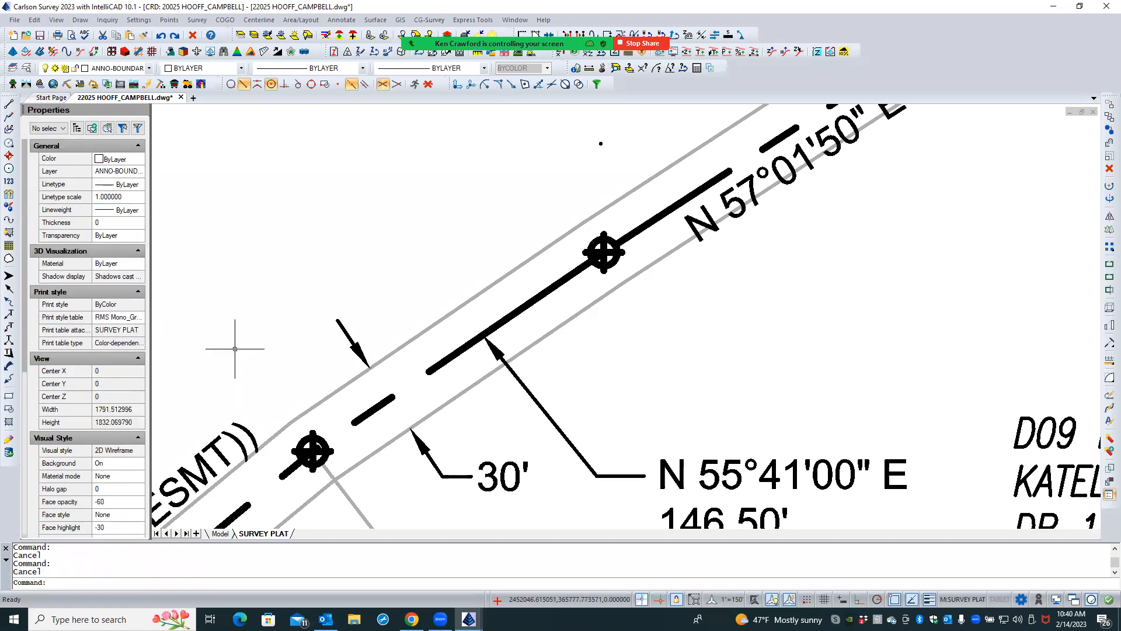
- Try the Arrows only and Text only fits on the 30' easement width dimension, and restore Text and arrows
{"action": "scroll", "coordinate": [234, 350], "scroll_direction": "down", "scroll_amount": 3}
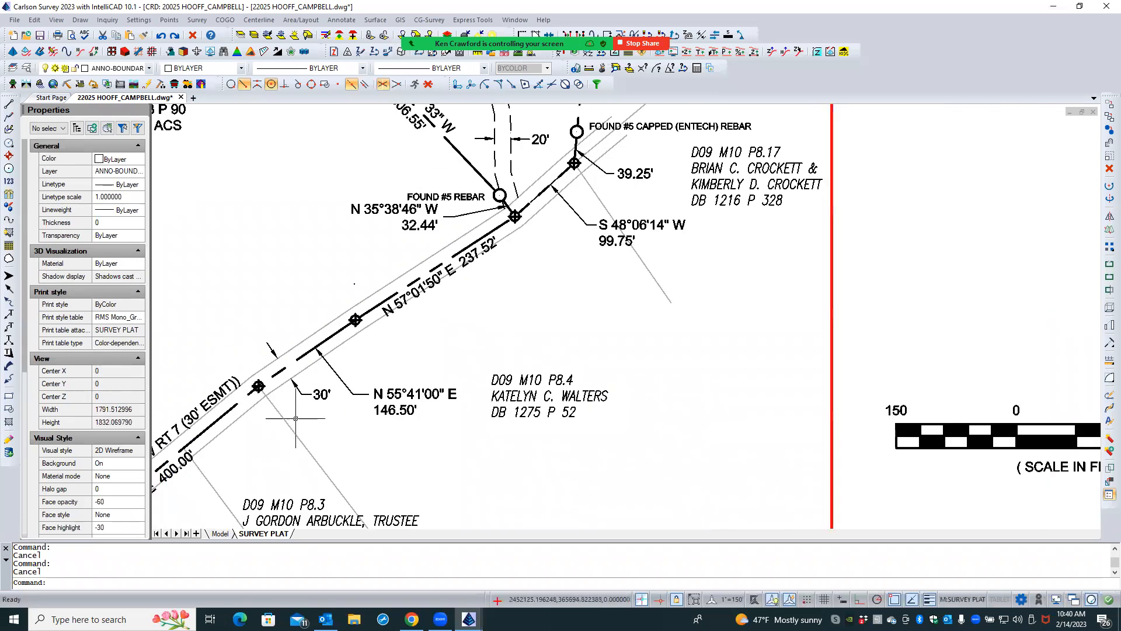
{"action": "scroll", "coordinate": [295, 418], "scroll_direction": "down", "scroll_amount": 1}
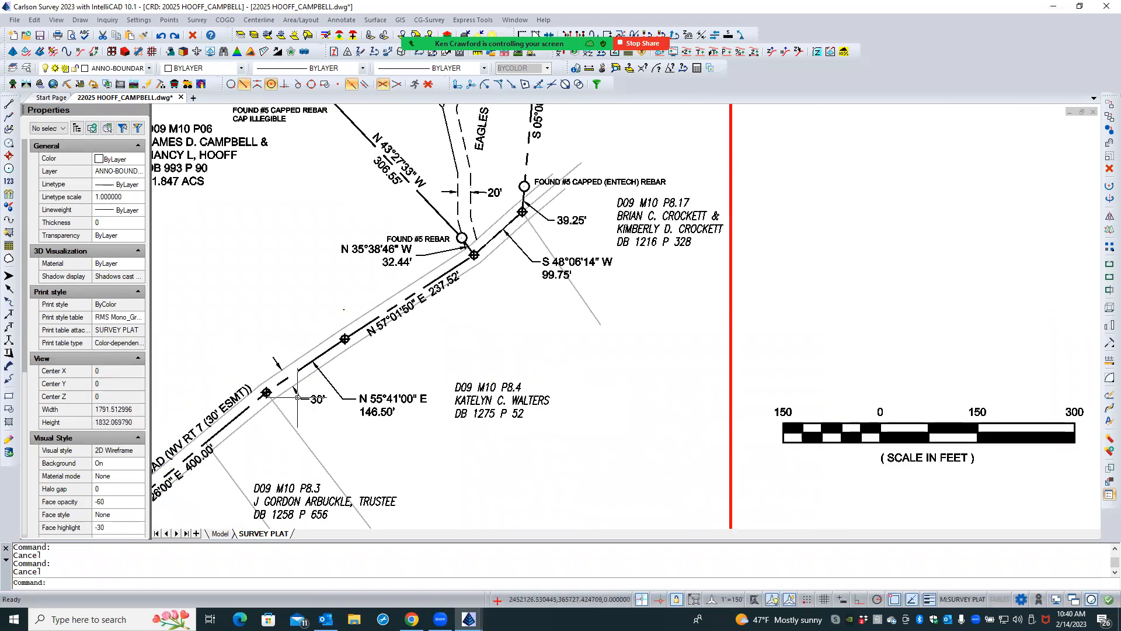
{"action": "left_click", "coordinate": [298, 397]}
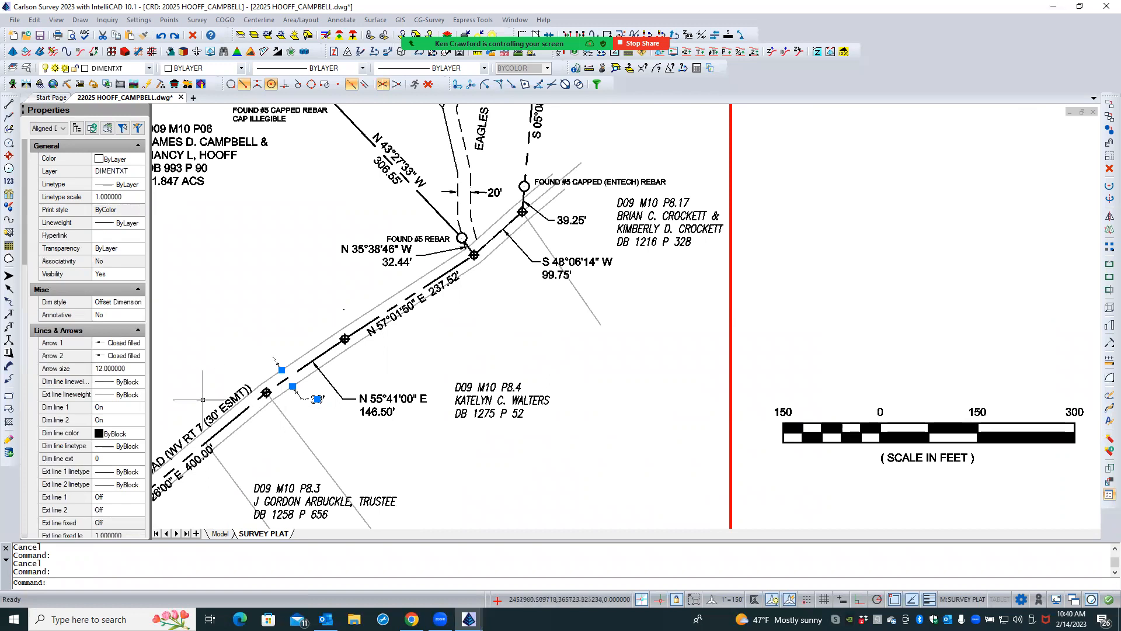
{"action": "scroll", "coordinate": [93, 350], "scroll_direction": "down", "scroll_amount": 15}
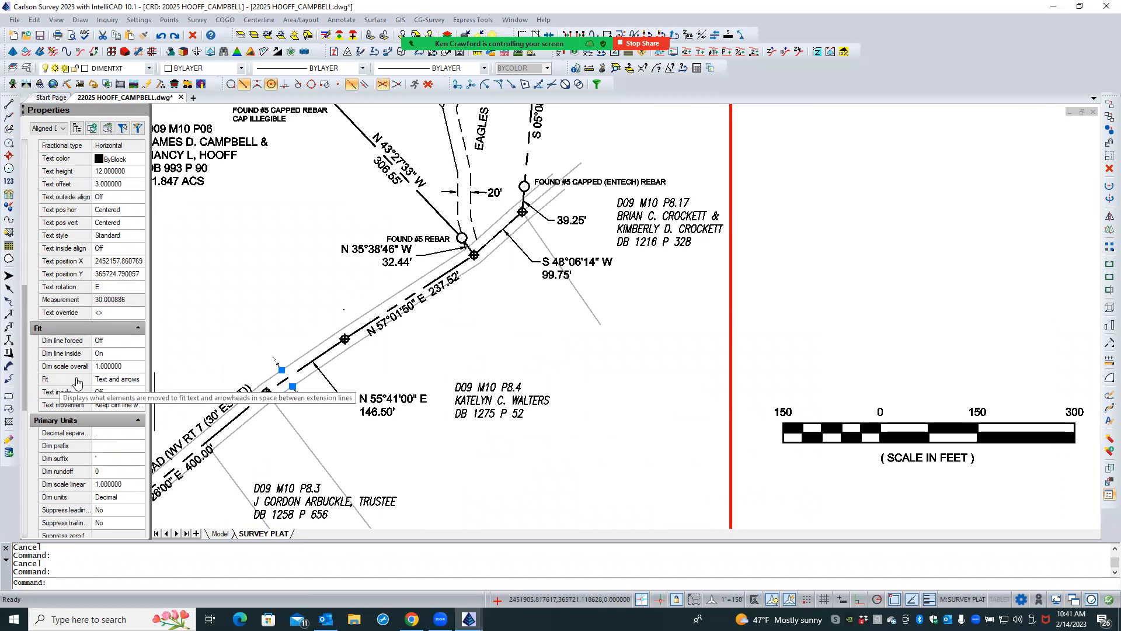
{"action": "left_click", "coordinate": [132, 380]}
{"action": "left_click", "coordinate": [139, 380]}
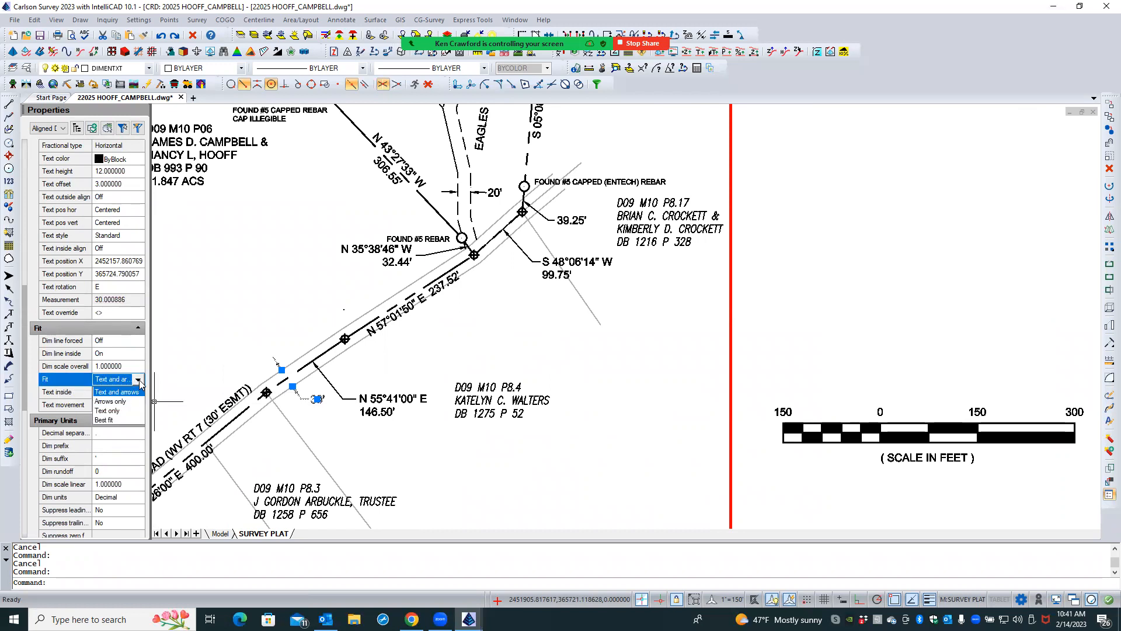
{"action": "left_click", "coordinate": [119, 402]}
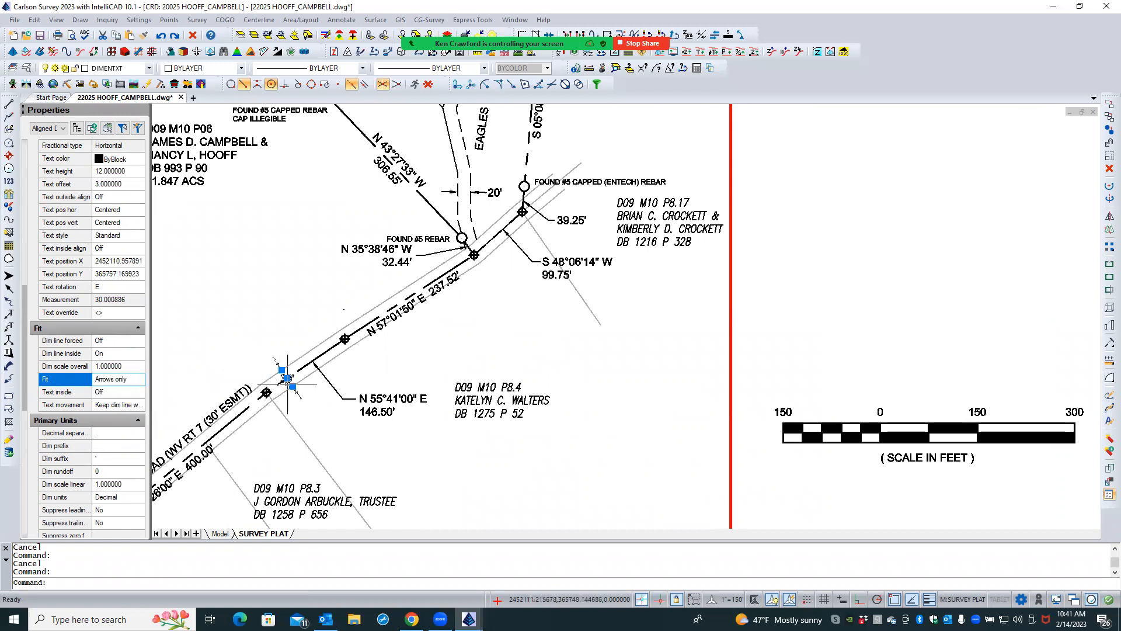
{"action": "left_click", "coordinate": [129, 382]}
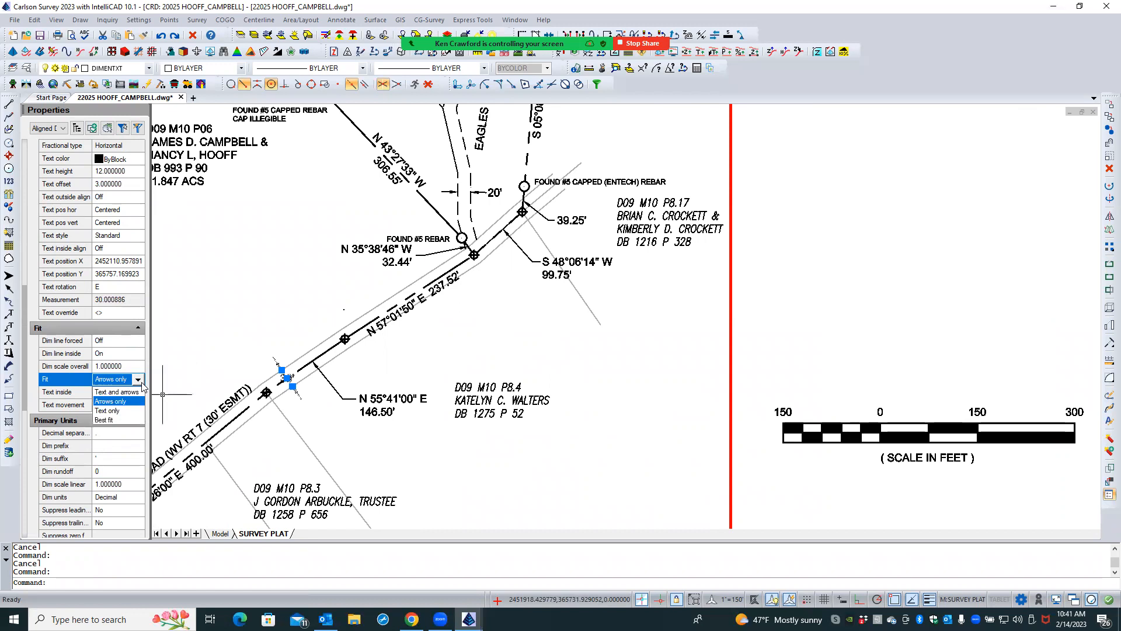
{"action": "left_click", "coordinate": [114, 411]}
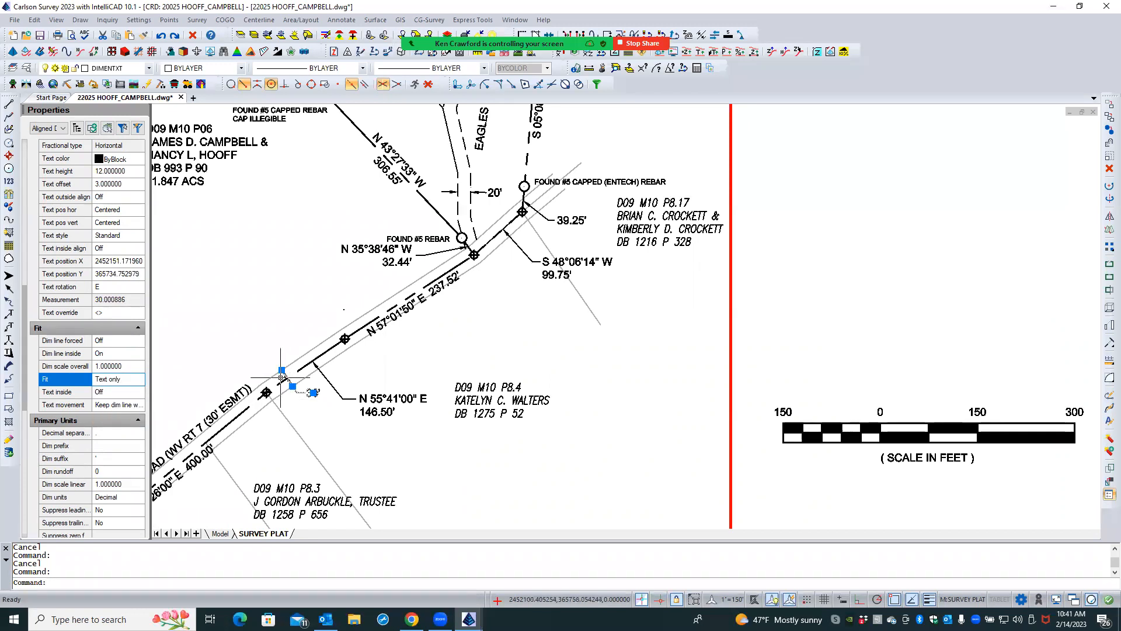
{"action": "left_click", "coordinate": [127, 380]}
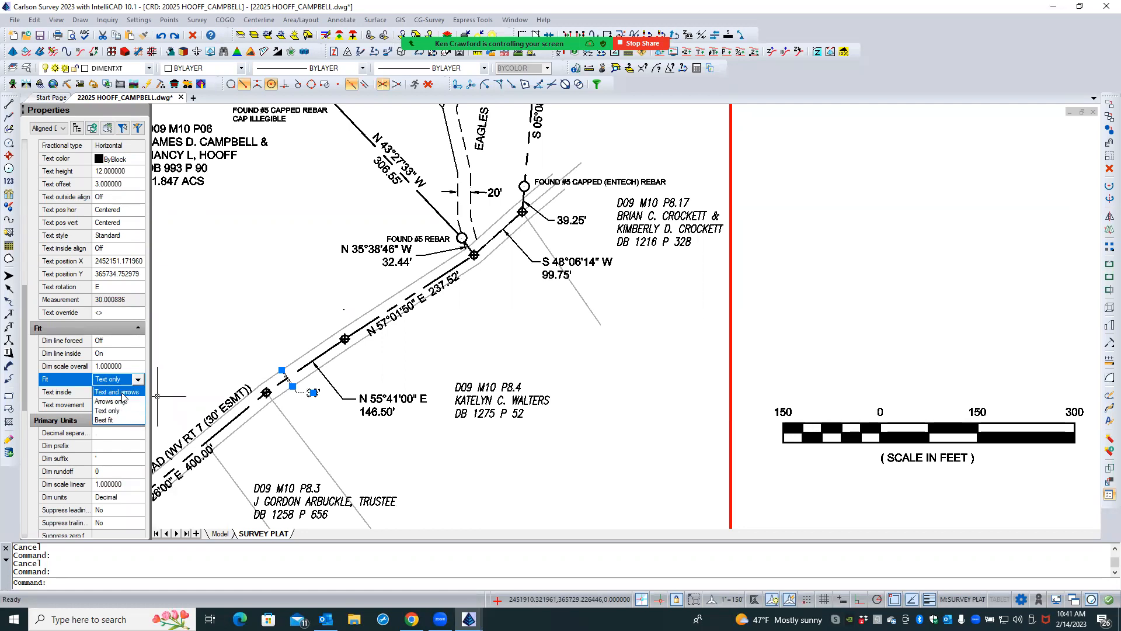
{"action": "left_click", "coordinate": [122, 392]}
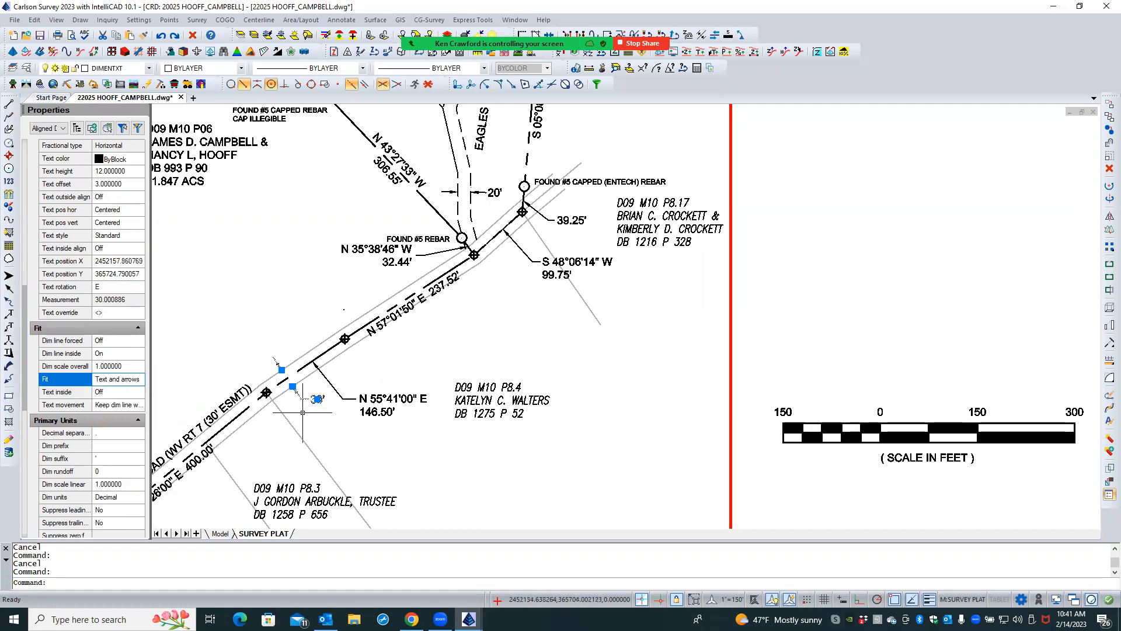
{"action": "key", "text": "Escape"}
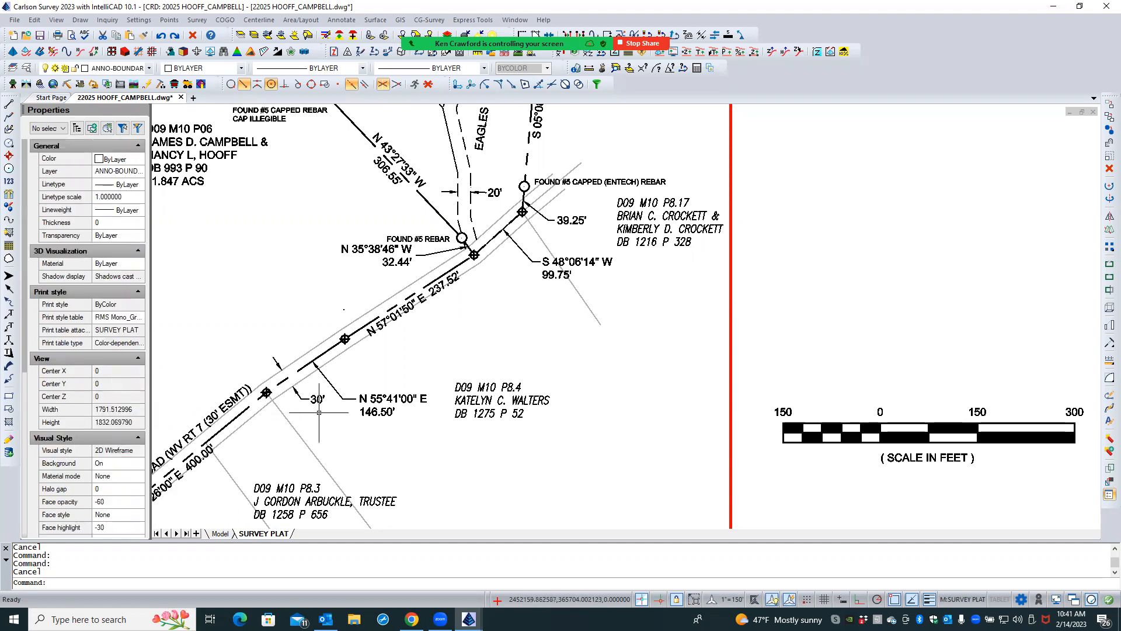
- Examine the 30' easement width dimension and surrounding labels along Terrapin Neck Road at overall and close scale
{"action": "scroll", "coordinate": [428, 356], "scroll_direction": "down", "scroll_amount": 2}
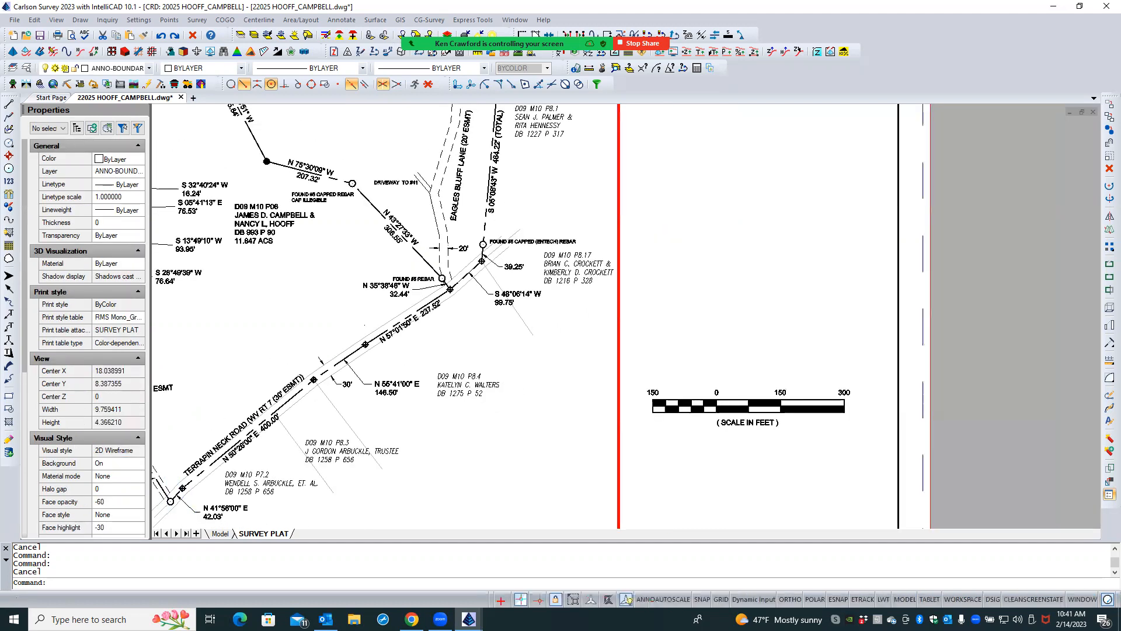
{"action": "scroll", "coordinate": [471, 350], "scroll_direction": "down", "scroll_amount": 1}
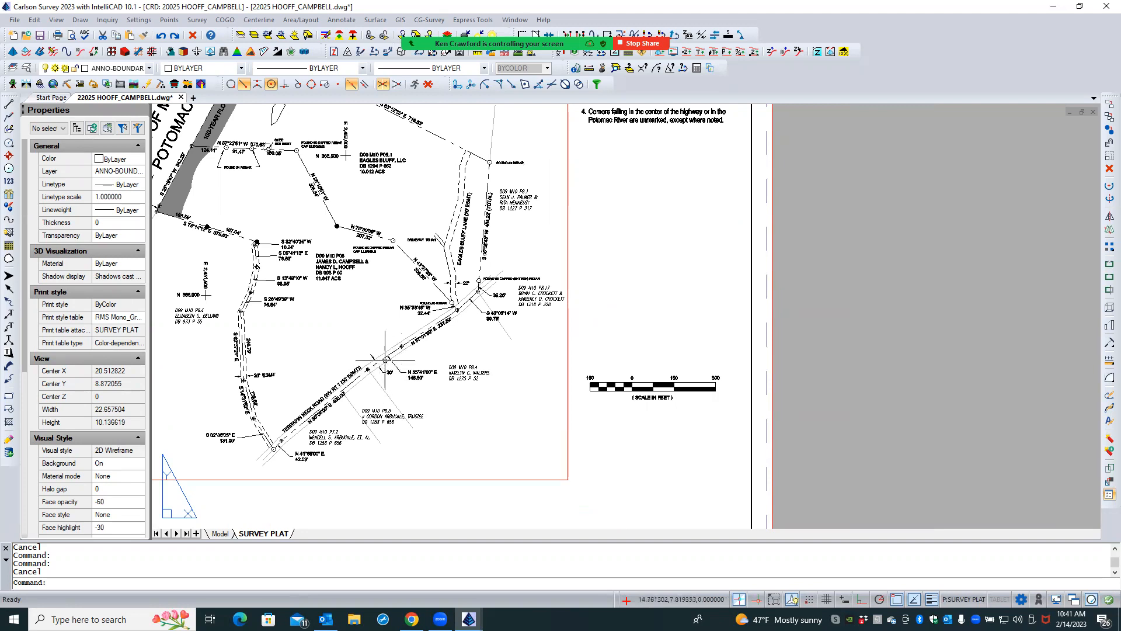
{"action": "scroll", "coordinate": [230, 373], "scroll_direction": "up", "scroll_amount": 4}
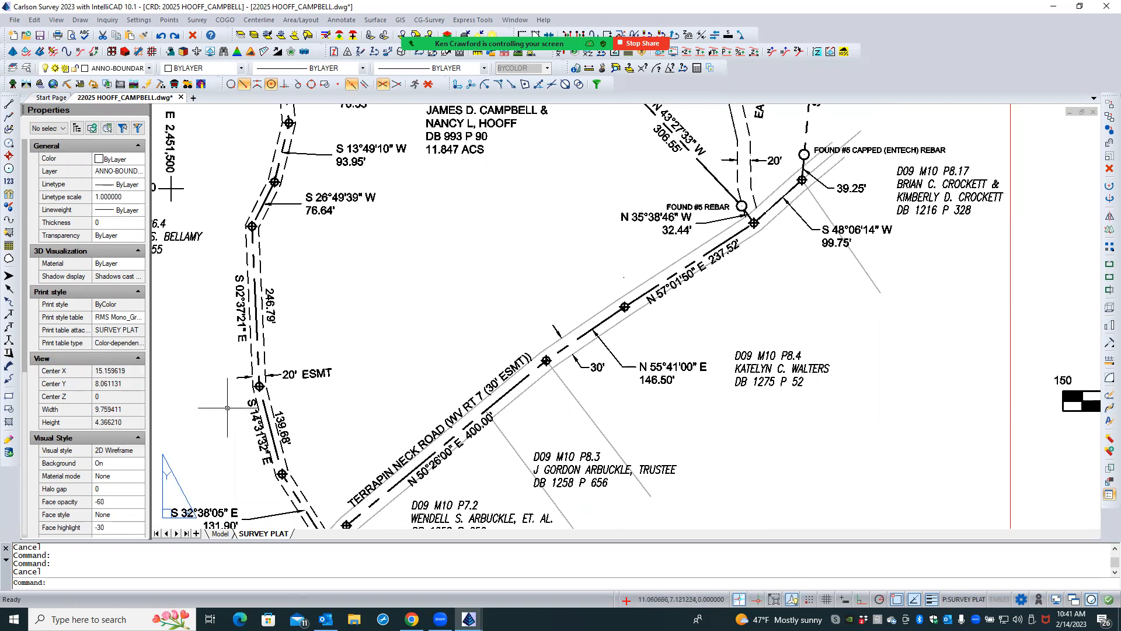
{"action": "scroll", "coordinate": [228, 410], "scroll_direction": "down", "scroll_amount": 4}
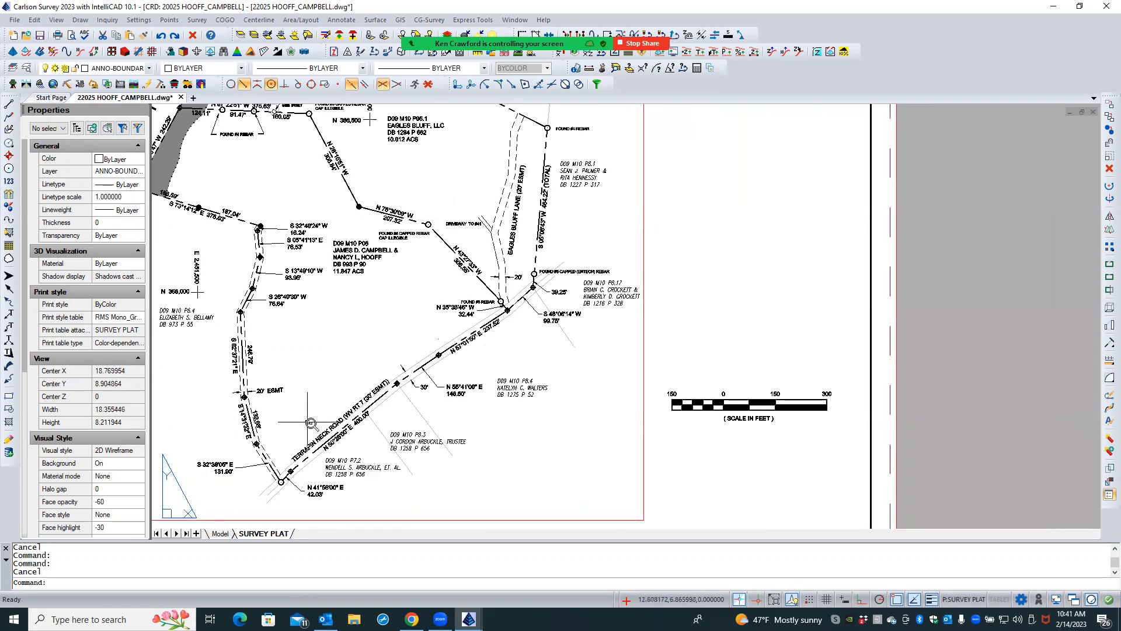
{"action": "scroll", "coordinate": [307, 421], "scroll_direction": "down", "scroll_amount": 2}
{"action": "scroll", "coordinate": [371, 381], "scroll_direction": "up", "scroll_amount": 5}
{"action": "scroll", "coordinate": [372, 380], "scroll_direction": "up", "scroll_amount": 1}
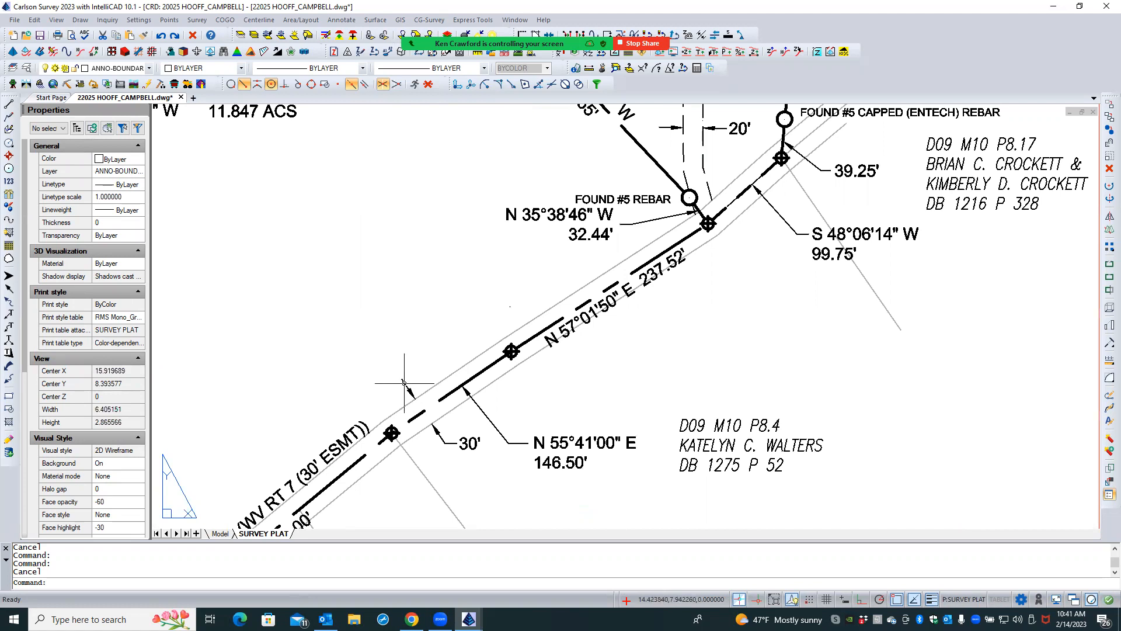
{"action": "middle_click_drag", "start_coordinate": [419, 341], "coordinate": [388, 350]}
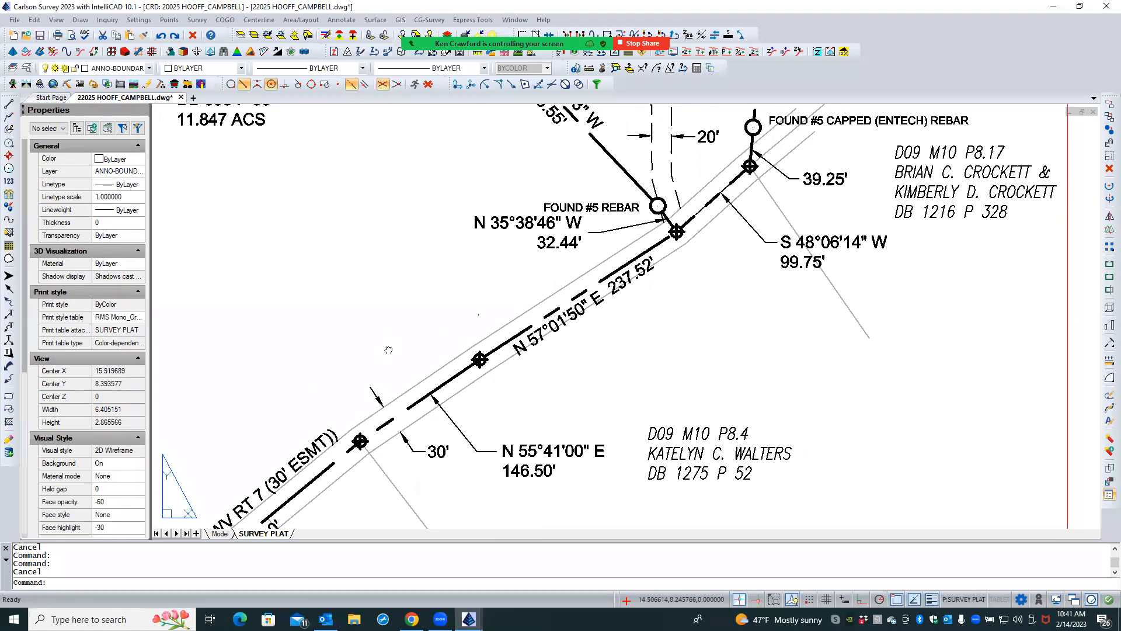
- Activate model space in the layout viewport, check the 30' easement dimension's object type, and deselect it
{"action": "left_click", "coordinate": [372, 388]}
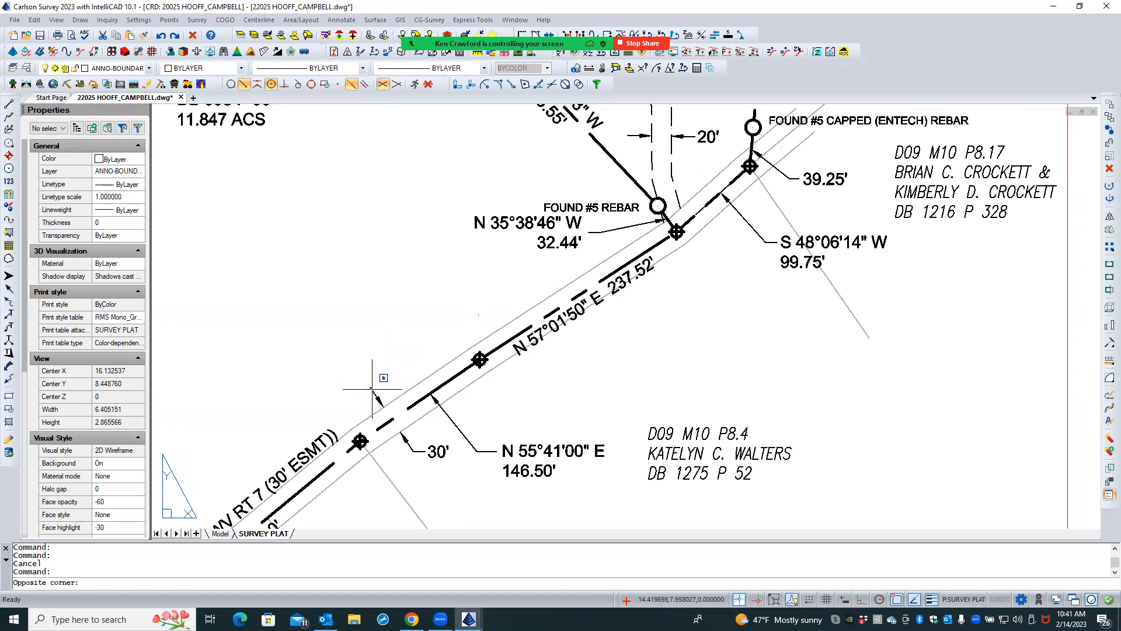
{"action": "double_click", "coordinate": [371, 387]}
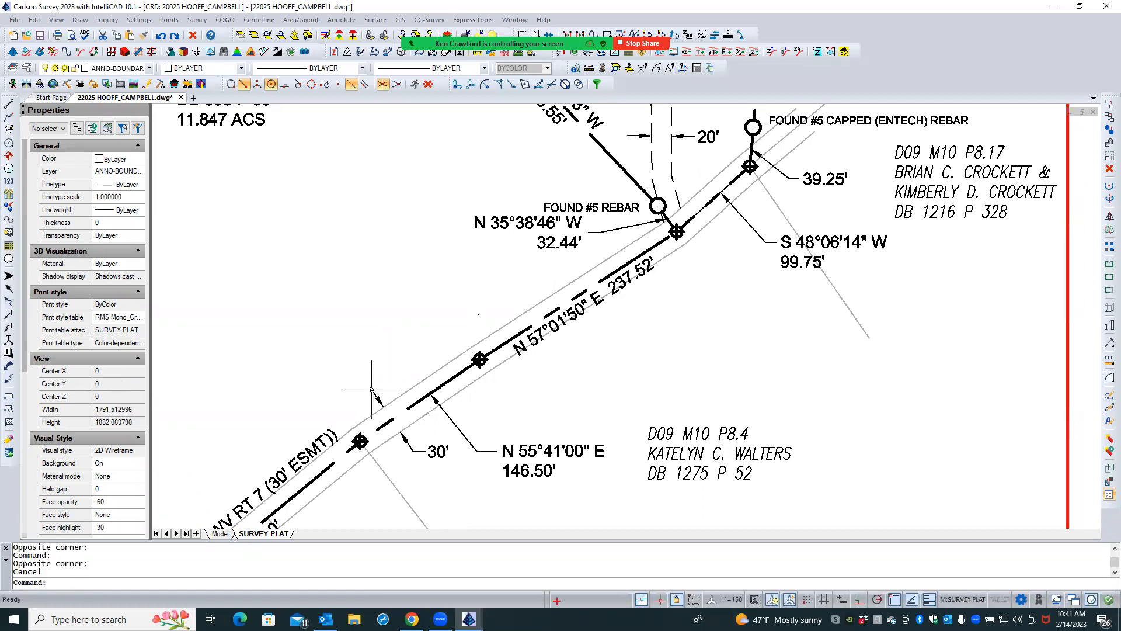
{"action": "left_click", "coordinate": [417, 449]}
{"action": "left_click", "coordinate": [432, 434]}
{"action": "left_click", "coordinate": [448, 434]}
{"action": "left_click", "coordinate": [417, 460]}
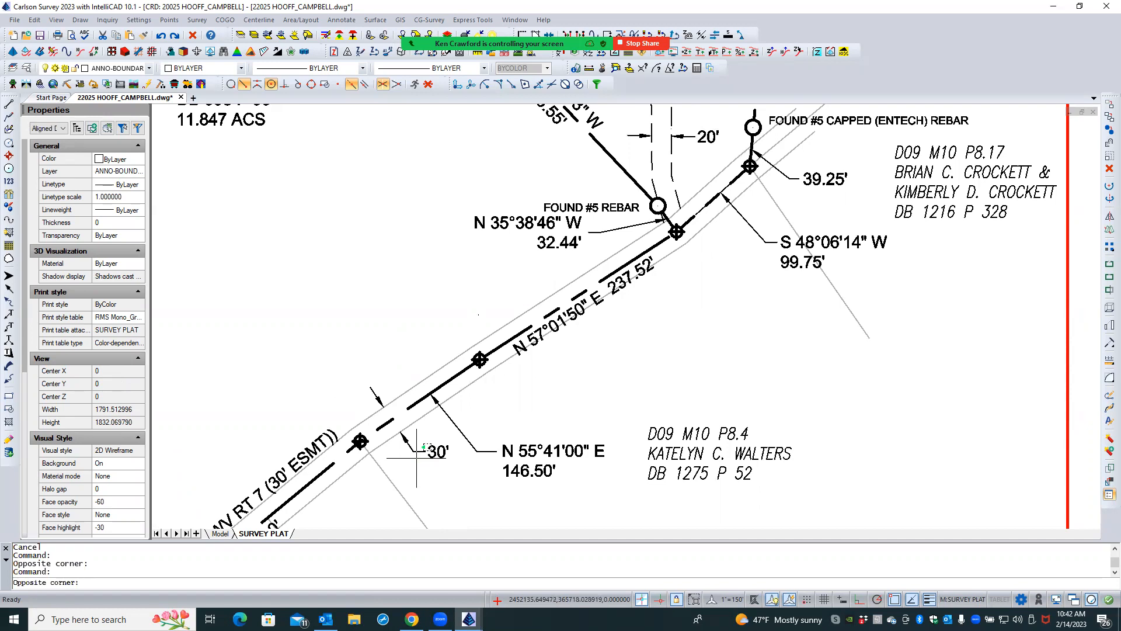
{"action": "left_click", "coordinate": [63, 129]}
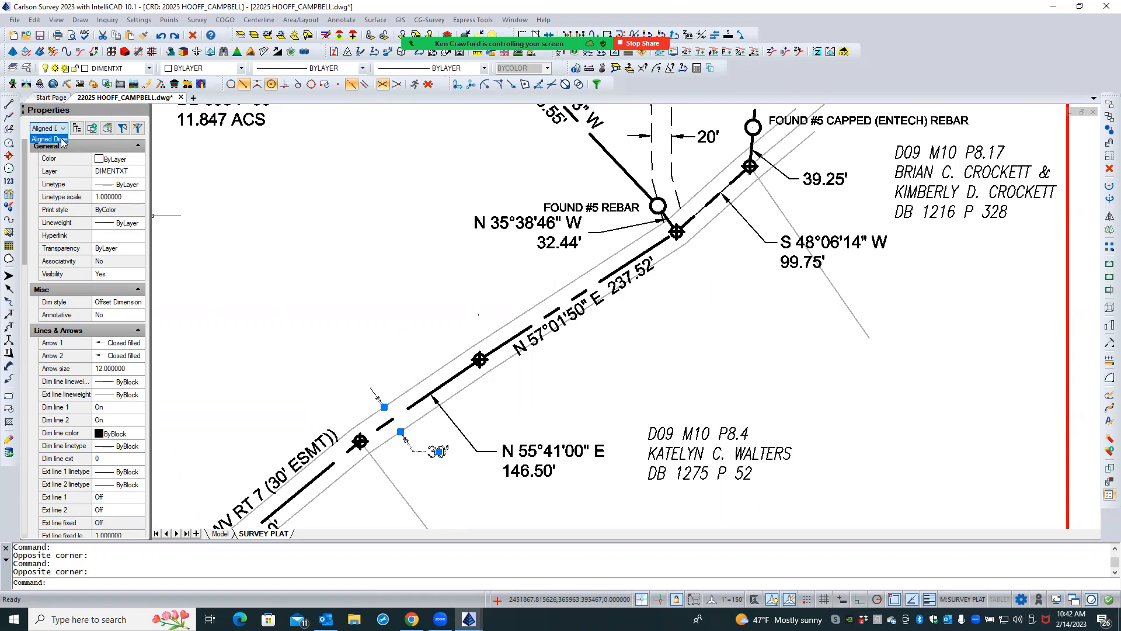
{"action": "key", "text": "Escape"}
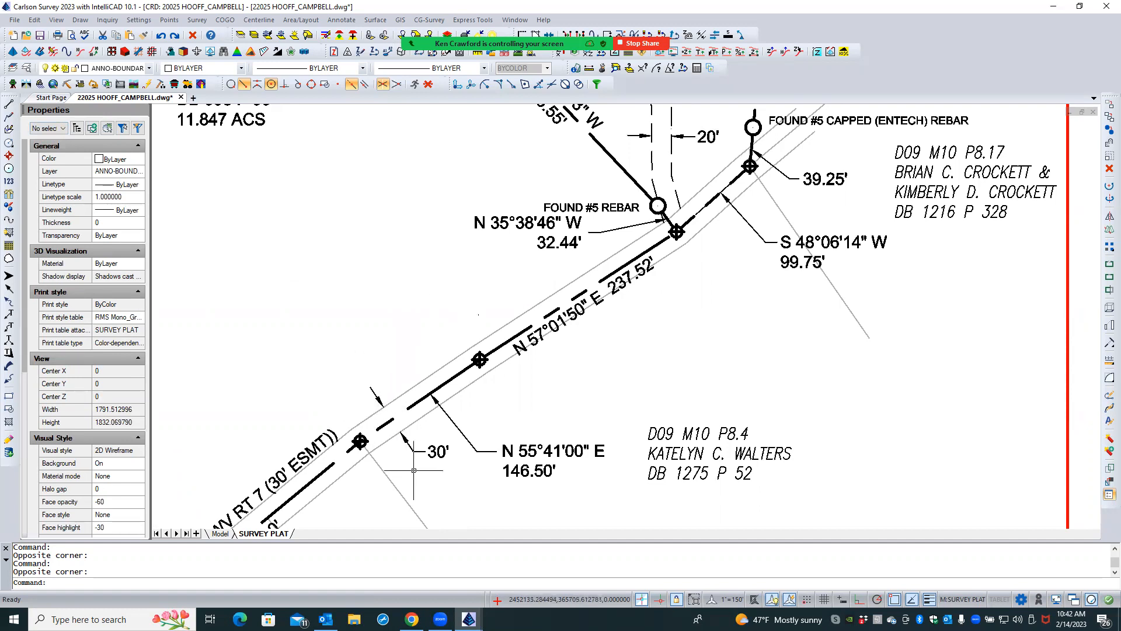
- Check the object type of the 39.25' label's leader in its properties, and deselect it
{"action": "scroll", "coordinate": [413, 470], "scroll_direction": "down", "scroll_amount": 1}
{"action": "scroll", "coordinate": [469, 371], "scroll_direction": "up", "scroll_amount": 2}
{"action": "double_click", "coordinate": [467, 327]}
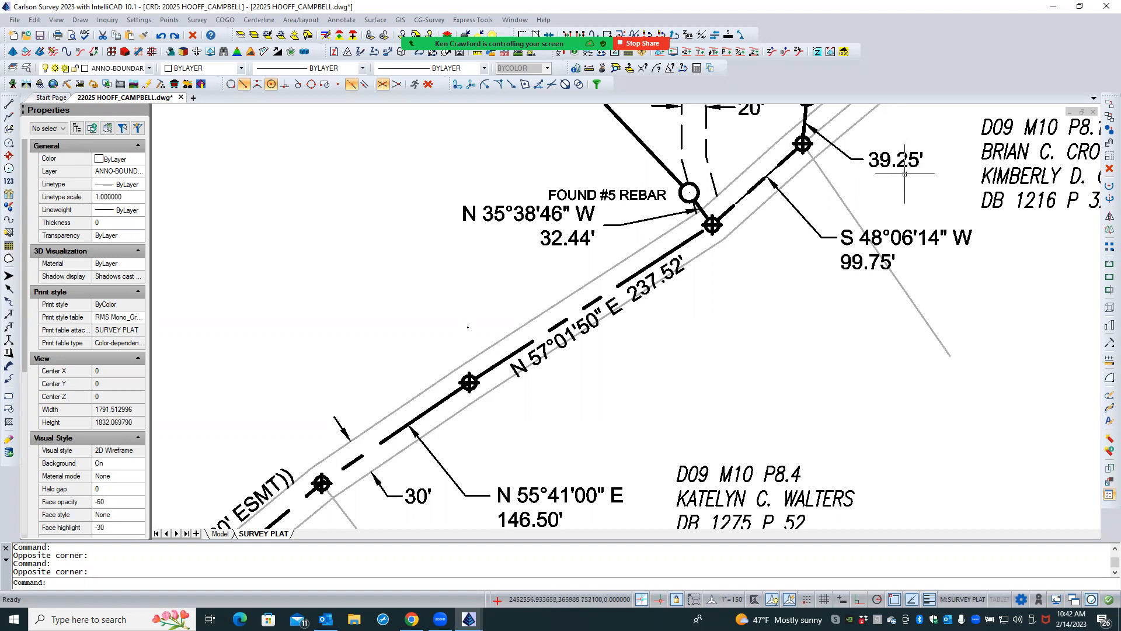
{"action": "left_click", "coordinate": [845, 155]}
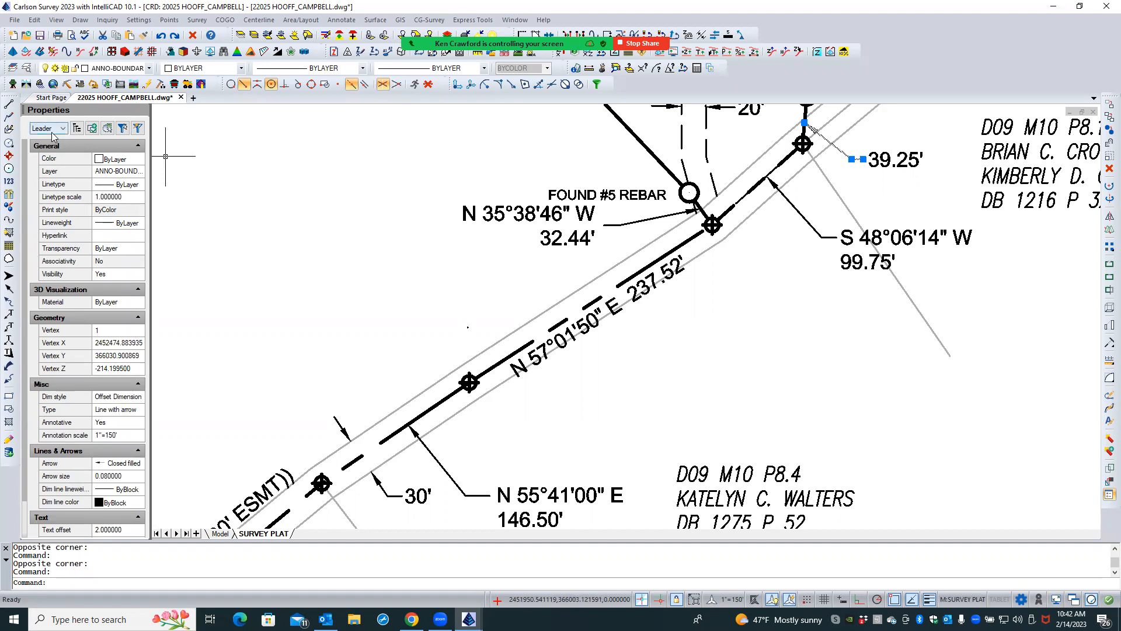
{"action": "key", "text": "Escape"}
{"action": "key", "text": "Escape"}
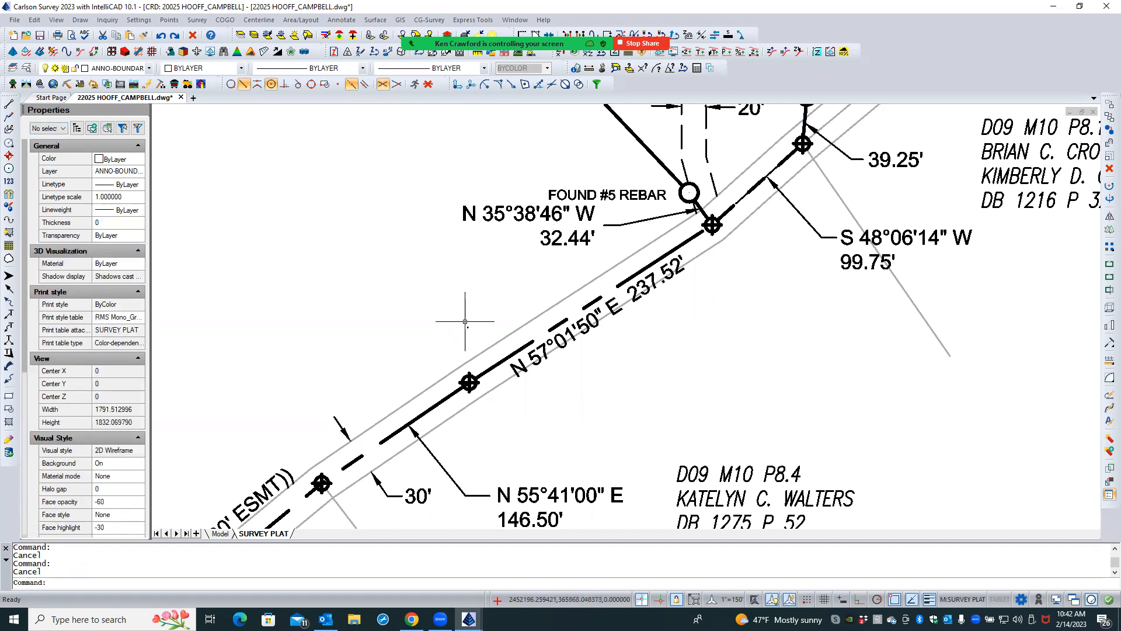
- Select the stray dot northwest of the N 57°01'50" E line, inspect its object type and layer, and deselect it
{"action": "left_click", "coordinate": [482, 323]}
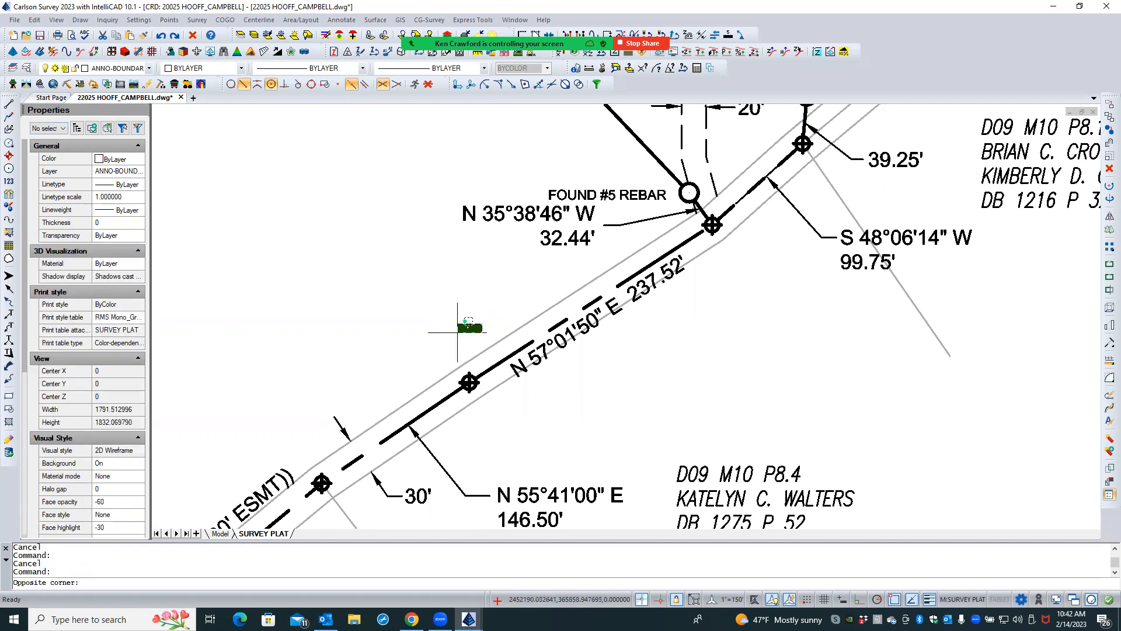
{"action": "left_click", "coordinate": [450, 326]}
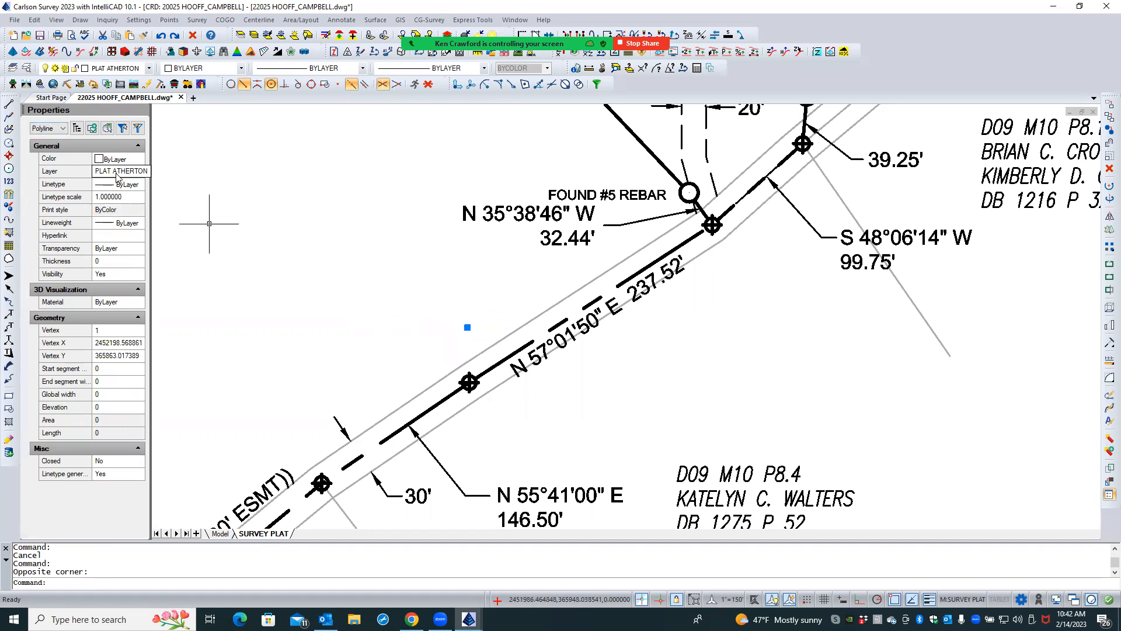
{"action": "scroll", "coordinate": [415, 338], "scroll_direction": "down", "scroll_amount": 5}
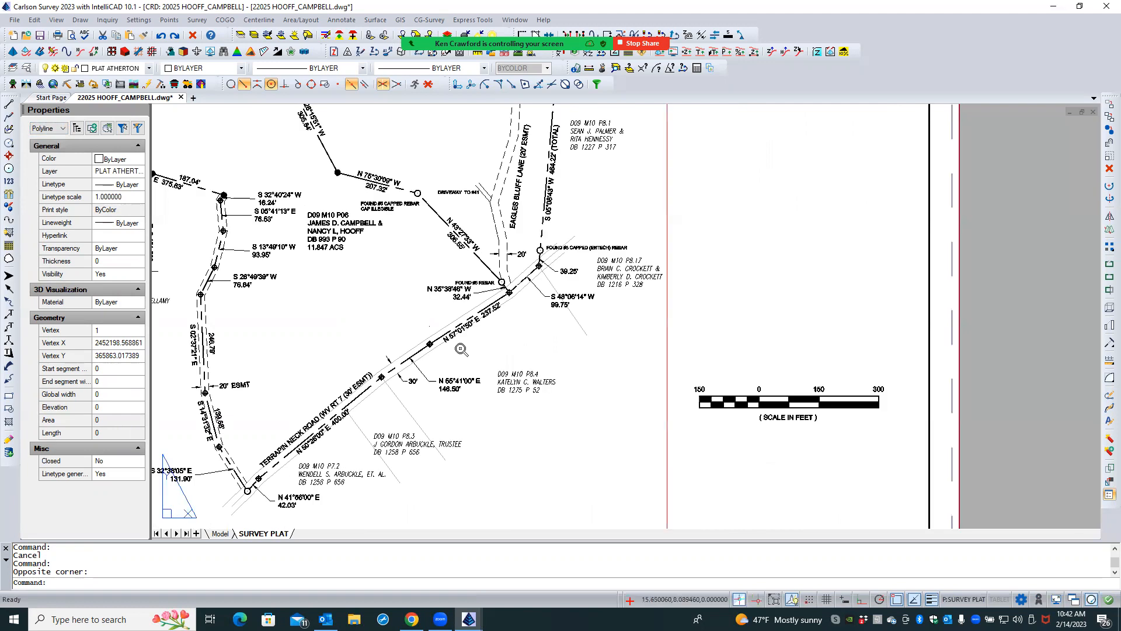
{"action": "scroll", "coordinate": [462, 349], "scroll_direction": "down", "scroll_amount": 2}
{"action": "scroll", "coordinate": [444, 330], "scroll_direction": "up", "scroll_amount": 6}
{"action": "scroll", "coordinate": [415, 320], "scroll_direction": "up", "scroll_amount": 3}
{"action": "scroll", "coordinate": [374, 324], "scroll_direction": "up", "scroll_amount": 2}
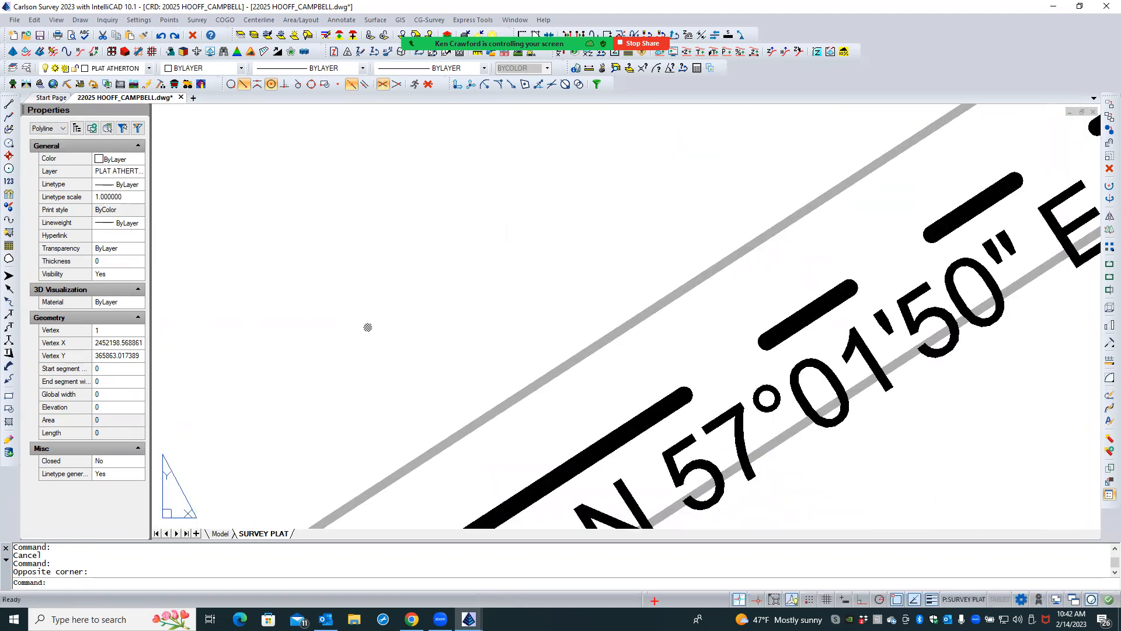
{"action": "key", "text": "Escape"}
- Inspect the stray dot up close with a small selection window, and clear the selection
{"action": "scroll", "coordinate": [385, 327], "scroll_direction": "up", "scroll_amount": 3}
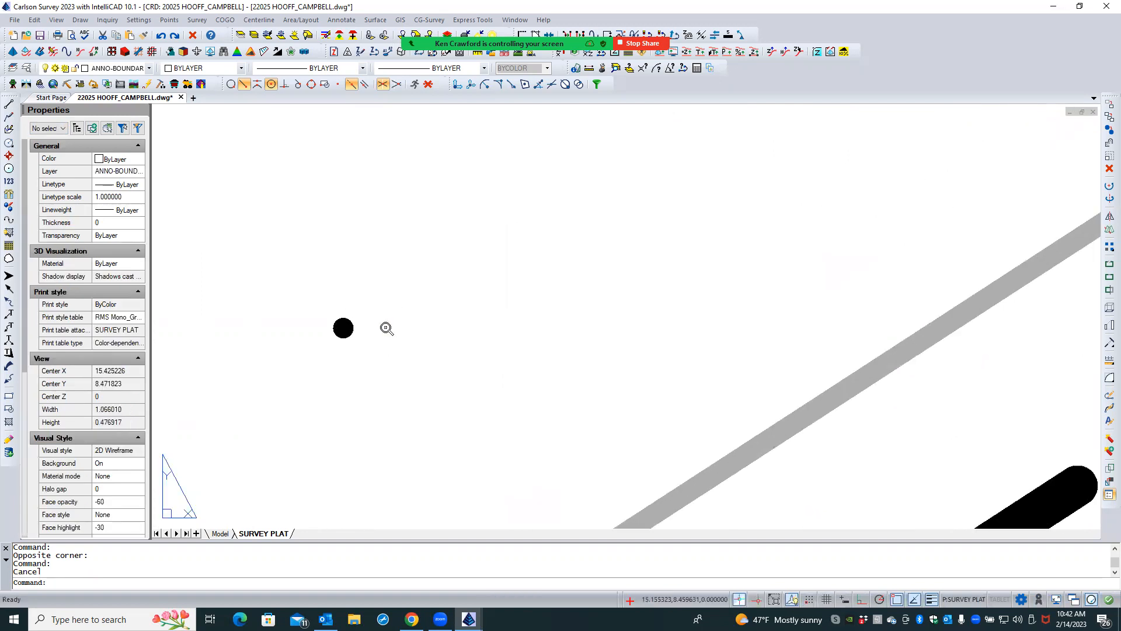
{"action": "scroll", "coordinate": [386, 328], "scroll_direction": "up", "scroll_amount": 1}
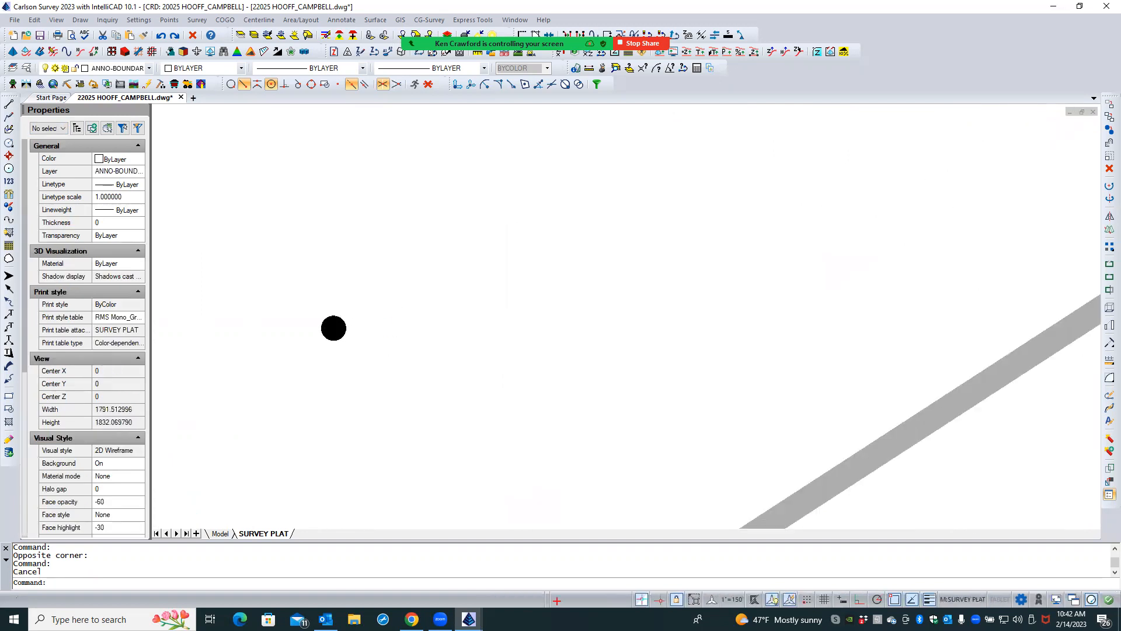
{"action": "left_click", "coordinate": [342, 321]}
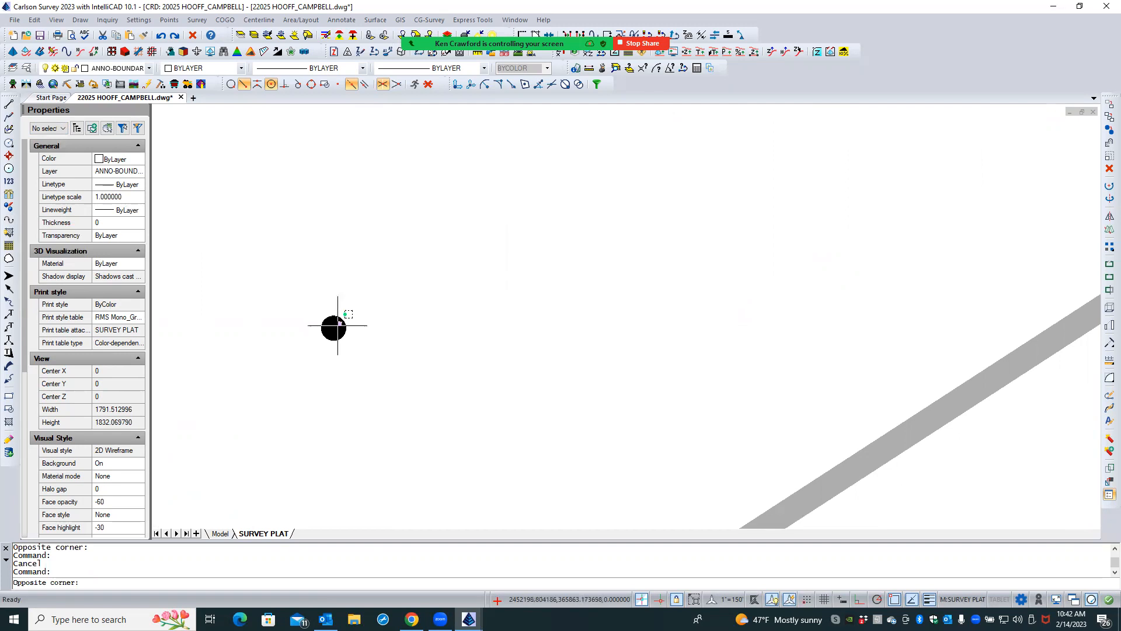
{"action": "left_click", "coordinate": [335, 331]}
{"action": "key", "text": "Escape"}
{"action": "key", "text": "Escape"}
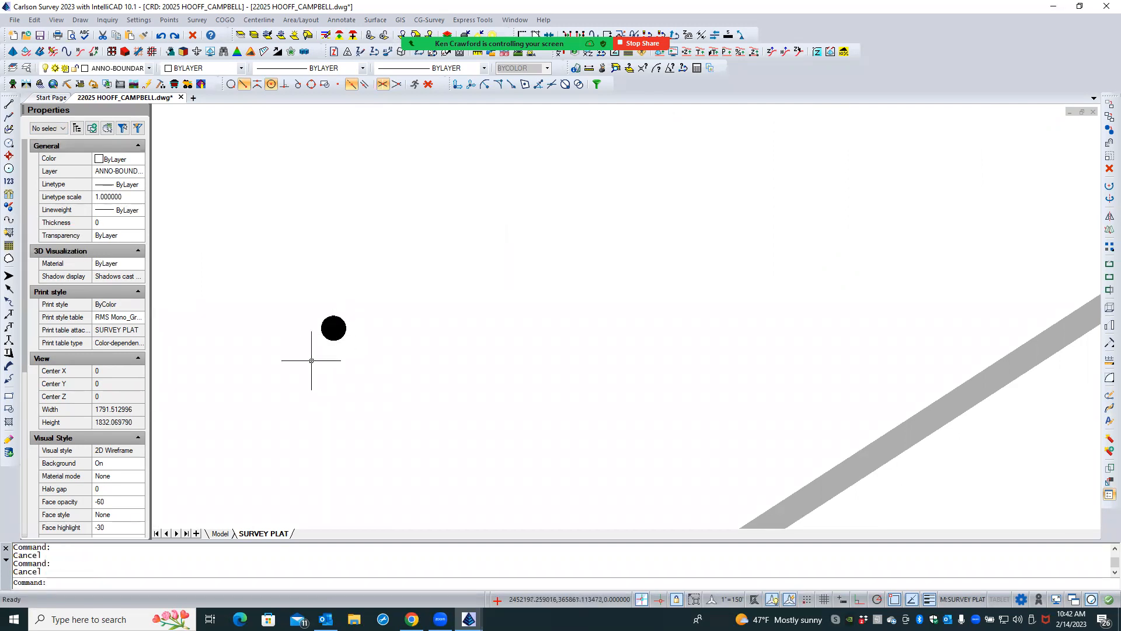
- Window-select the stray dot northwest of the N 57°01'50" E line, inspect its object properties, and deselect it
{"action": "left_click", "coordinate": [357, 304]}
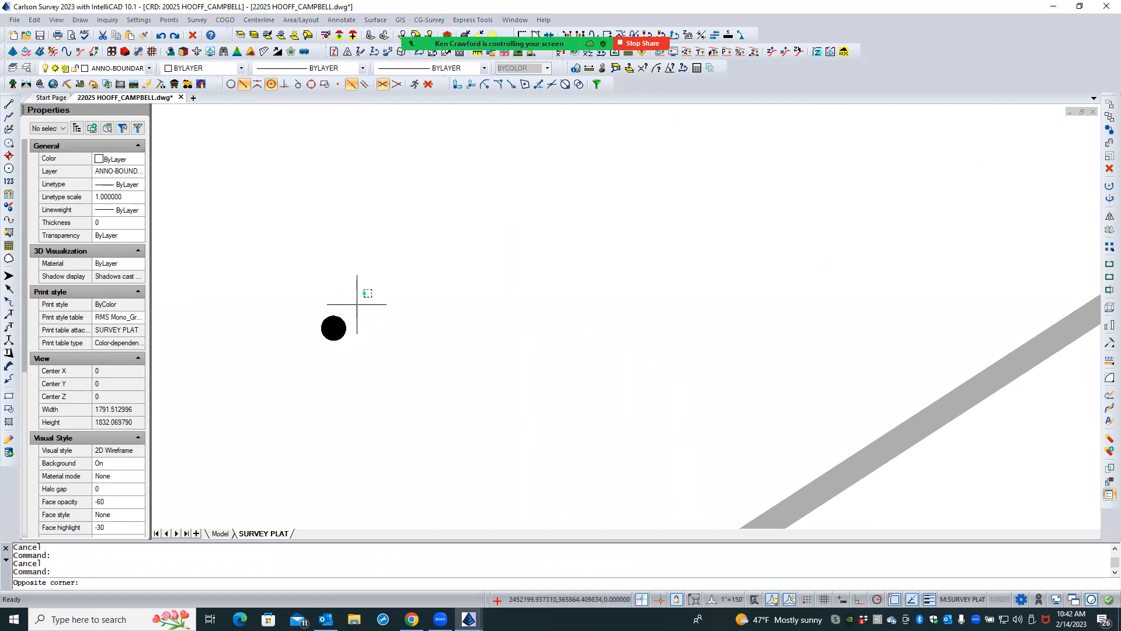
{"action": "left_click", "coordinate": [322, 355]}
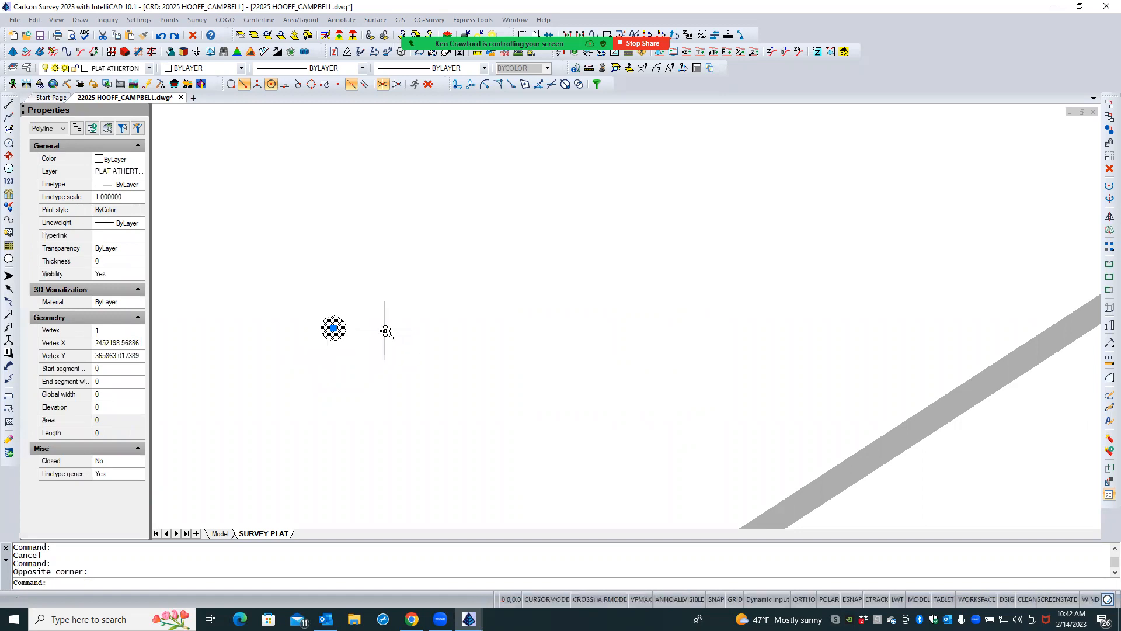
{"action": "scroll", "coordinate": [385, 331], "scroll_direction": "down", "scroll_amount": 5}
{"action": "scroll", "coordinate": [430, 321], "scroll_direction": "down", "scroll_amount": 3}
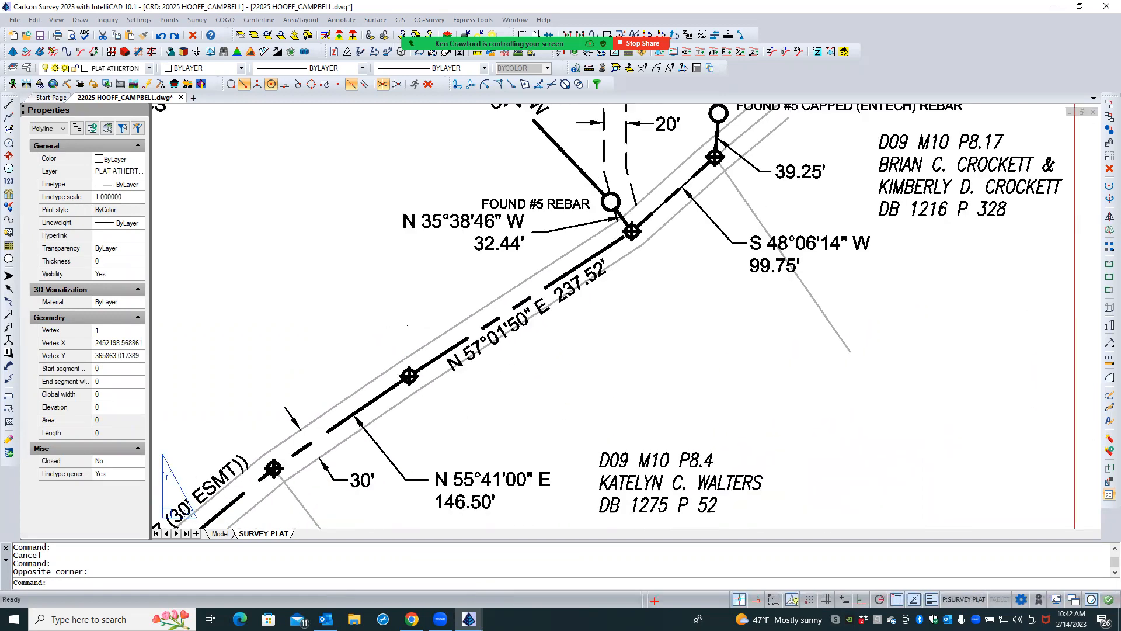
{"action": "key", "text": "Escape"}
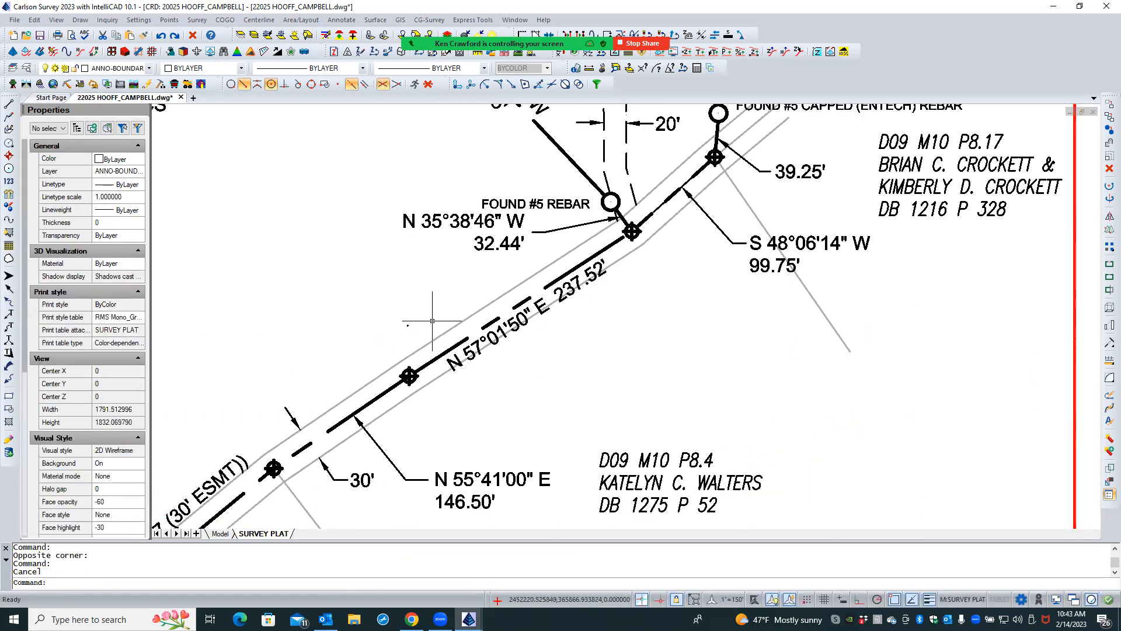
- Erase the stray dot polyline just north of point 202 in model space and return to the SURVEY PLAT layout
{"action": "left_click", "coordinate": [224, 534]}
{"action": "scroll", "coordinate": [568, 330], "scroll_direction": "down", "scroll_amount": 4}
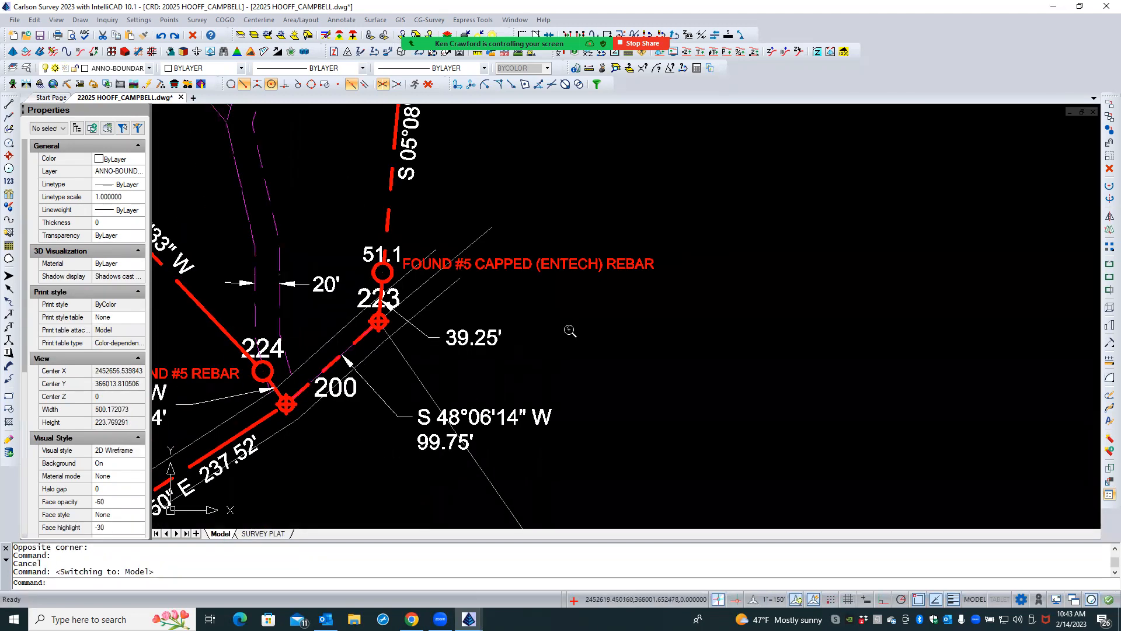
{"action": "scroll", "coordinate": [568, 329], "scroll_direction": "down", "scroll_amount": 2}
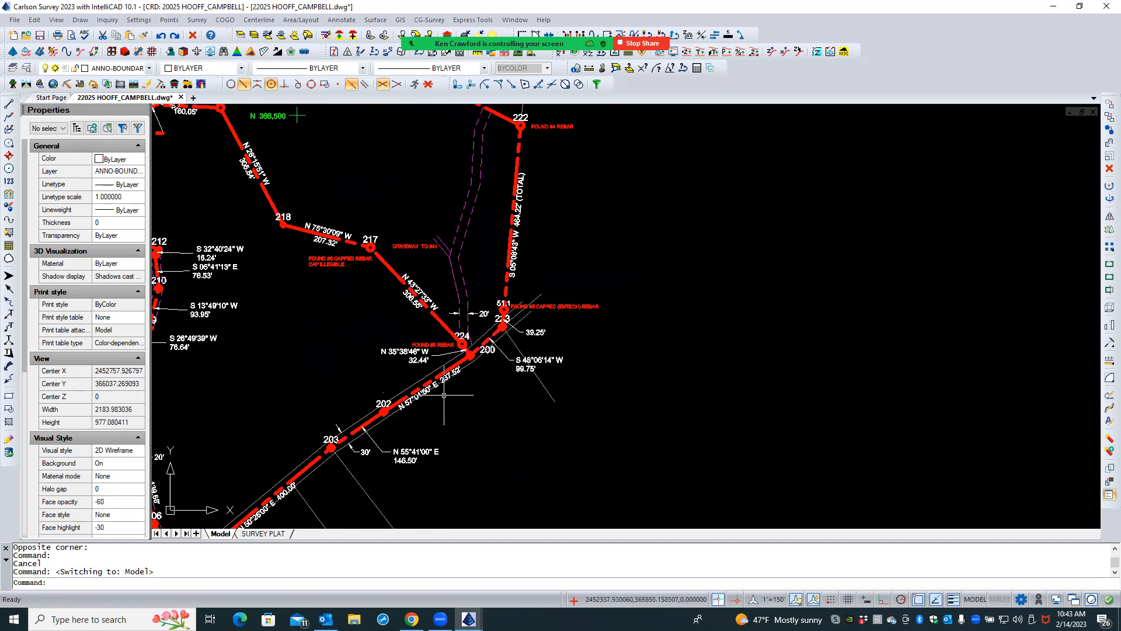
{"action": "scroll", "coordinate": [377, 403], "scroll_direction": "up", "scroll_amount": 6}
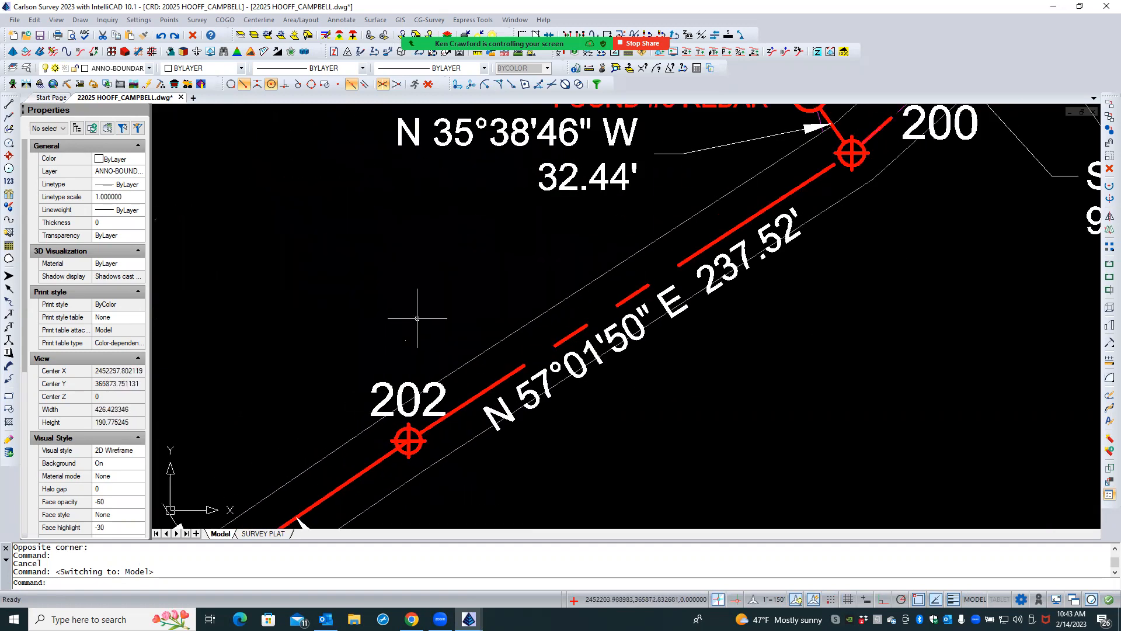
{"action": "left_click", "coordinate": [417, 320]}
{"action": "left_click", "coordinate": [398, 348]}
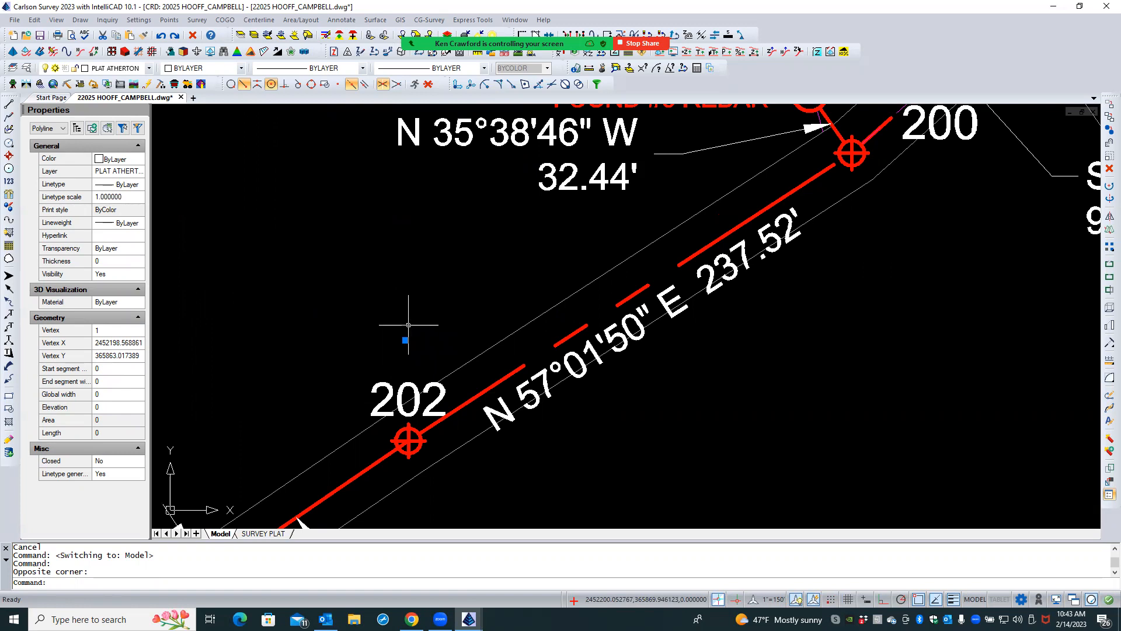
{"action": "key", "text": "Delete"}
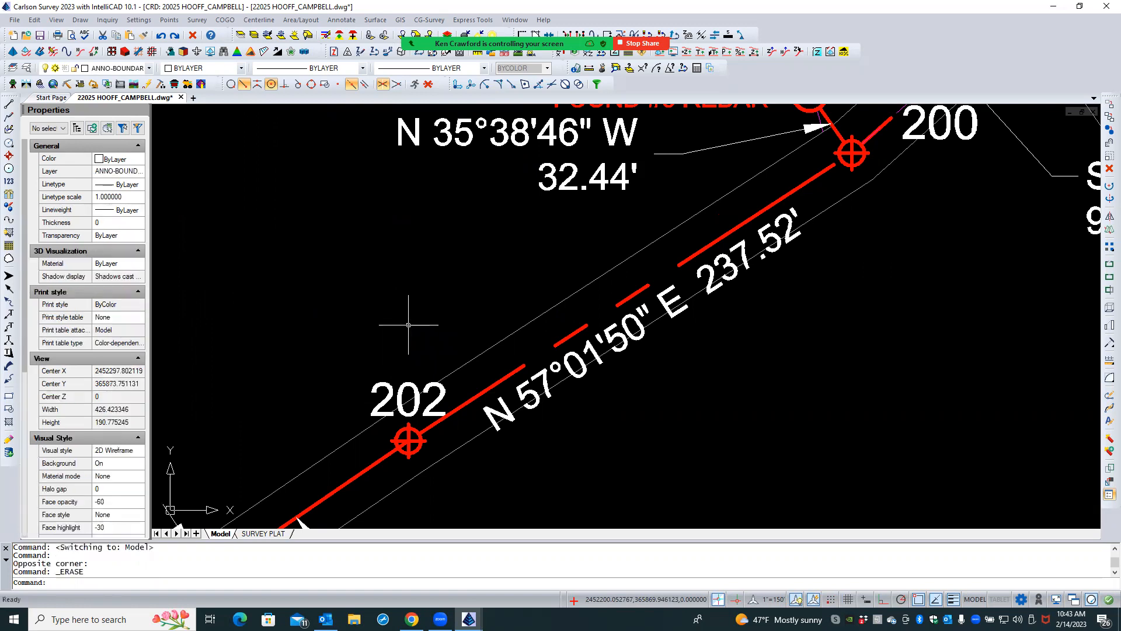
{"action": "left_click", "coordinate": [264, 533]}
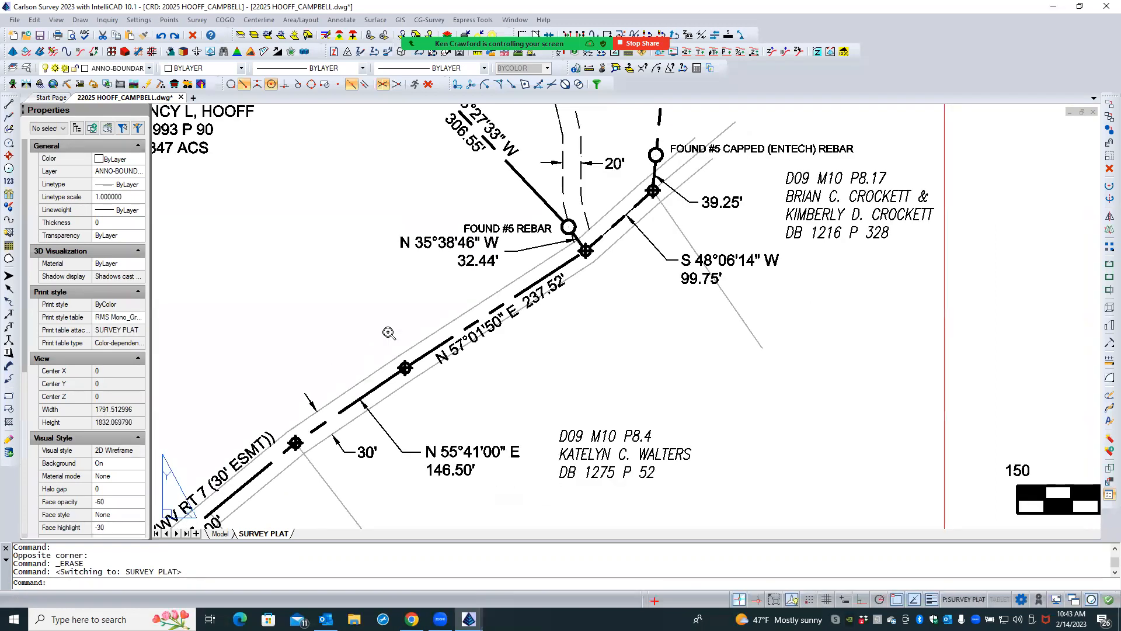
{"action": "scroll", "coordinate": [545, 361], "scroll_direction": "down", "scroll_amount": 3}
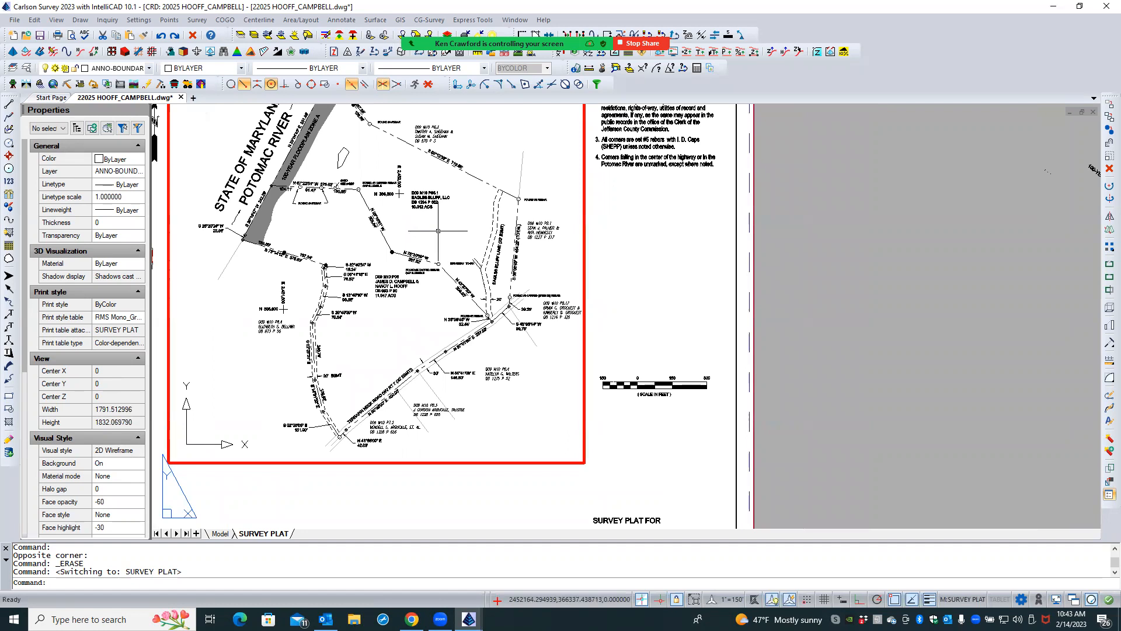
- Inspect the properties of the short solid segment along Eagles Bluff Lane's west line below DRIVEWAY TO #41, and deselect it
{"action": "scroll", "coordinate": [561, 211], "scroll_direction": "up", "scroll_amount": 2}
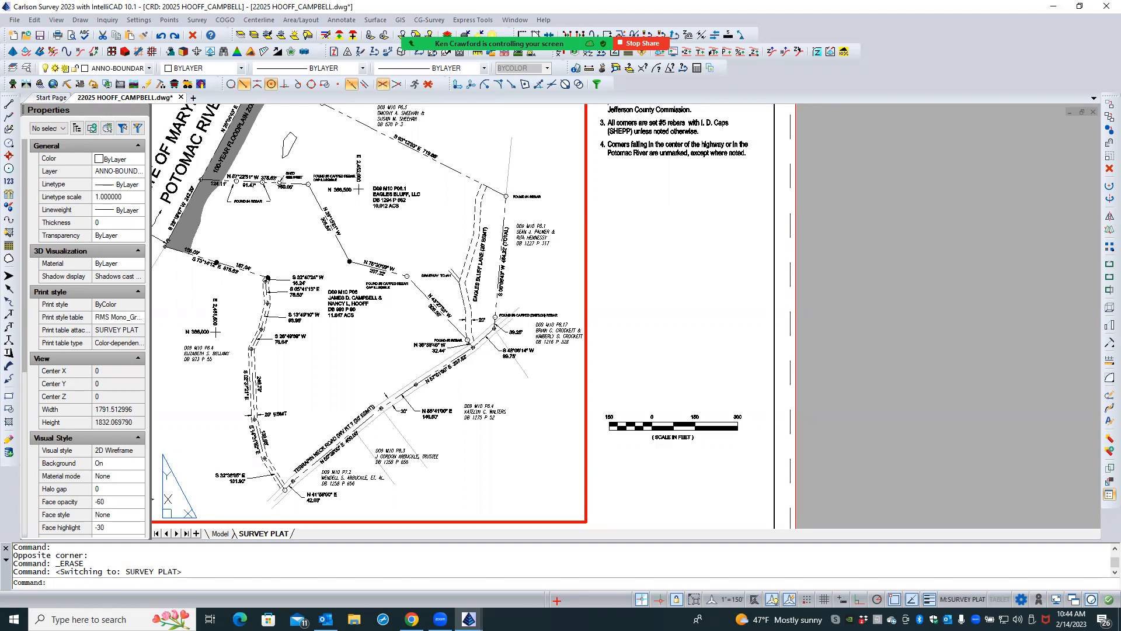
{"action": "scroll", "coordinate": [467, 291], "scroll_direction": "up", "scroll_amount": 5}
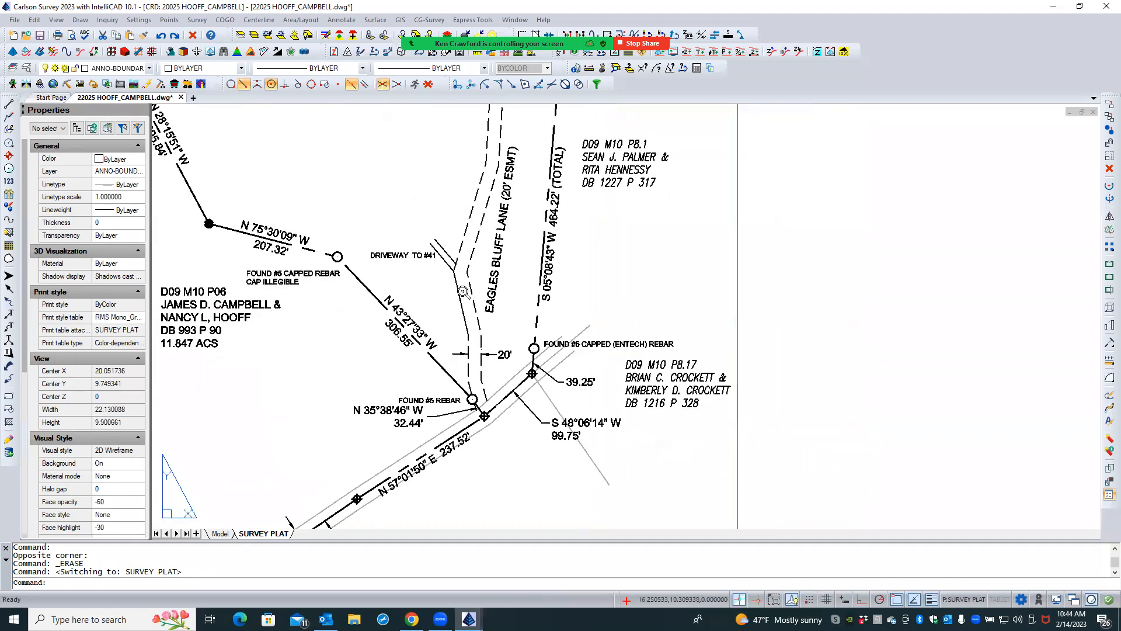
{"action": "scroll", "coordinate": [467, 291], "scroll_direction": "up", "scroll_amount": 1}
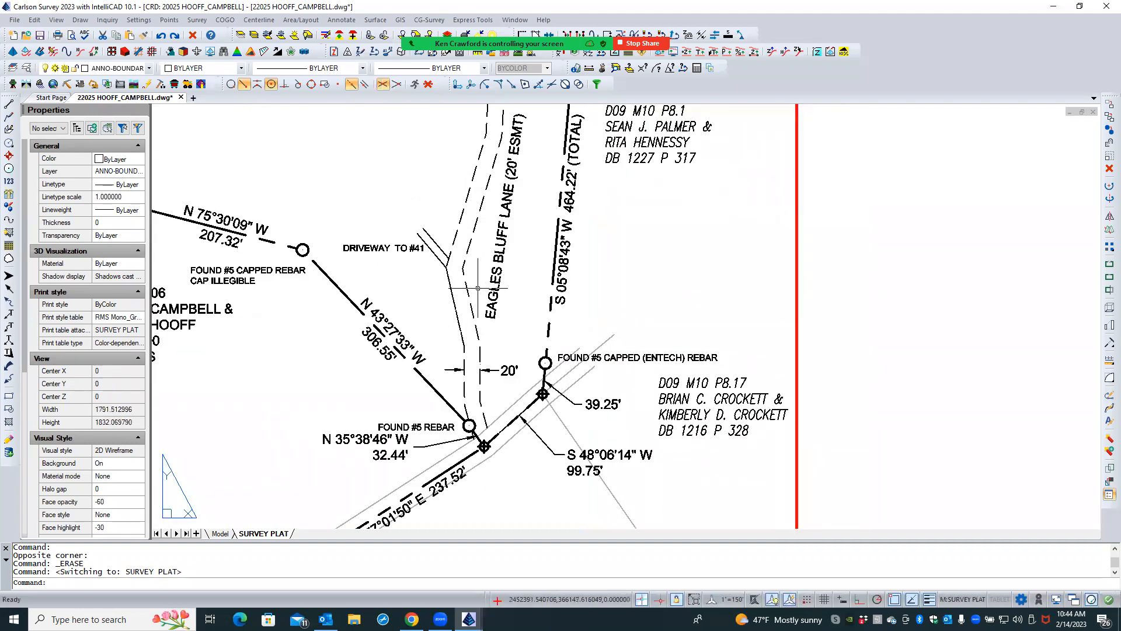
{"action": "left_click", "coordinate": [458, 323]}
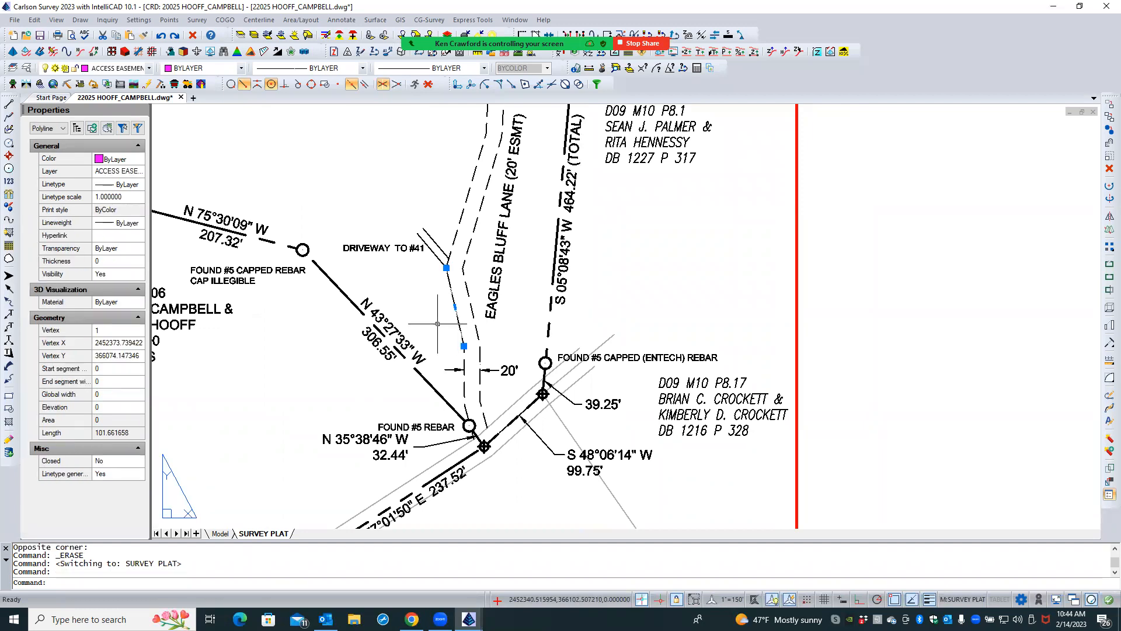
{"action": "key", "text": "Escape"}
{"action": "key", "text": "Escape"}
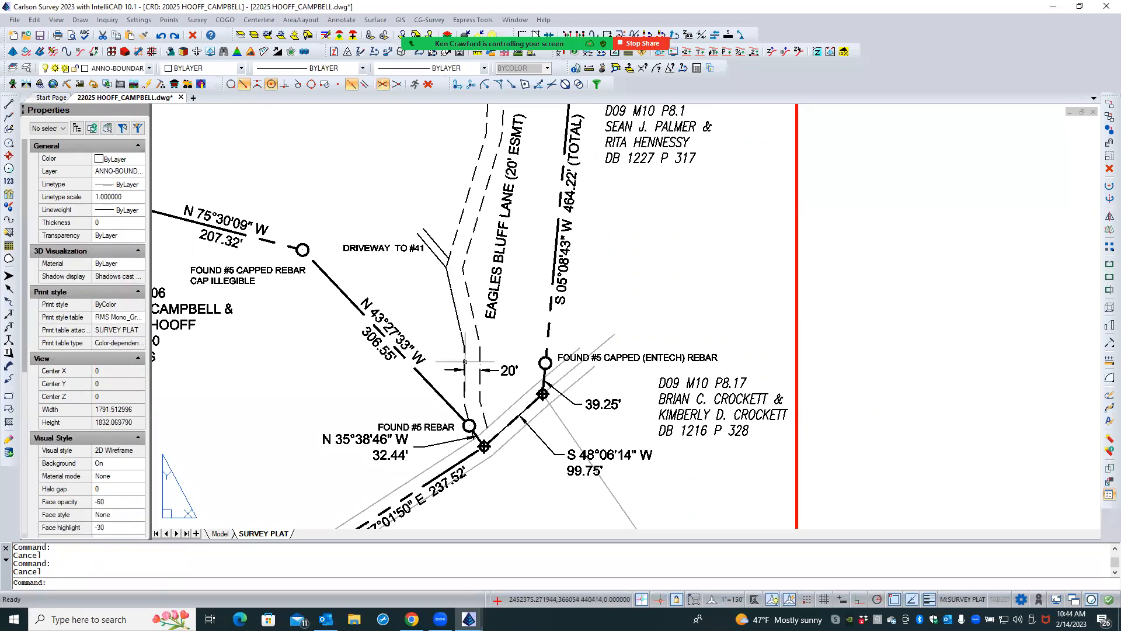
- Check the object type and layer of Eagles Bluff Lane's full west easement line beside the 20' dimension, and deselect it
{"action": "left_click", "coordinate": [464, 362]}
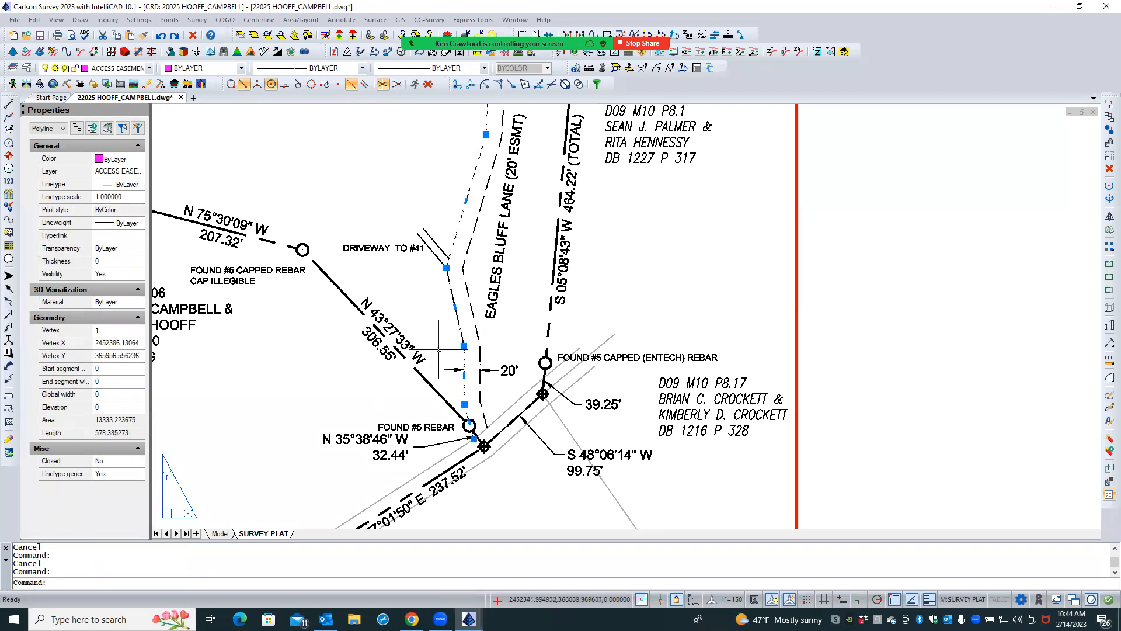
{"action": "key", "text": "Escape"}
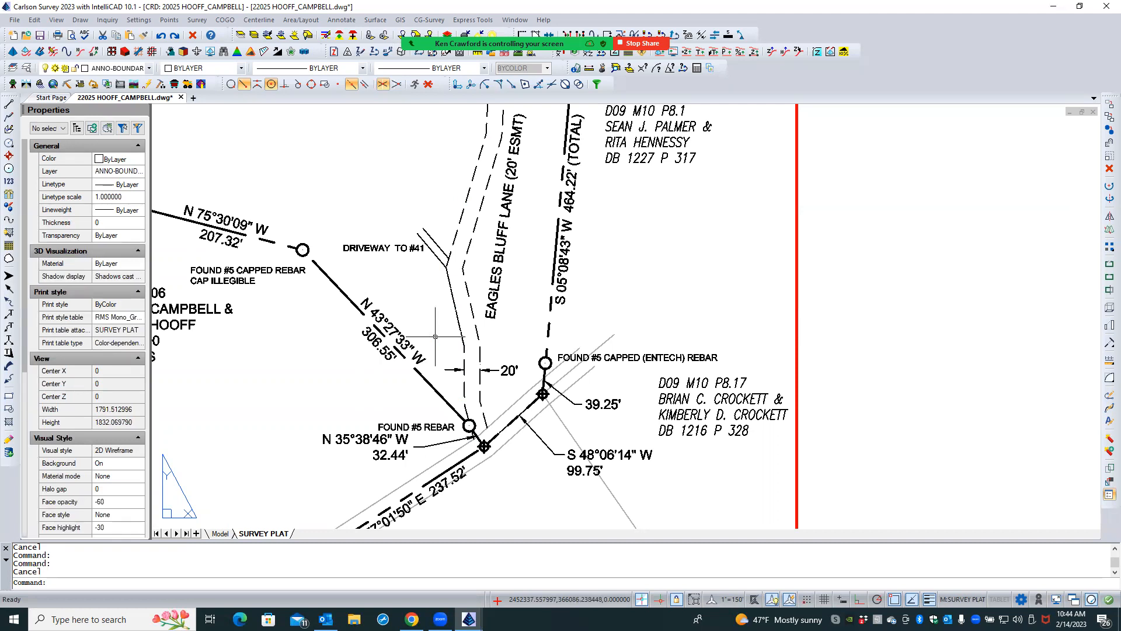
{"action": "left_click", "coordinate": [465, 364]}
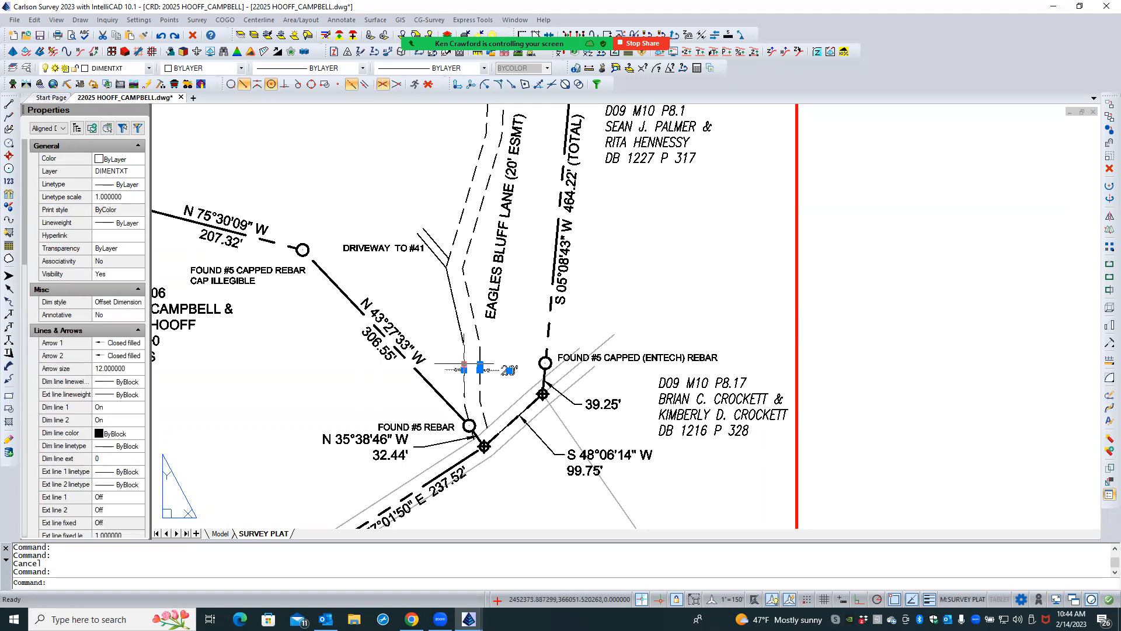
{"action": "key", "text": "Escape"}
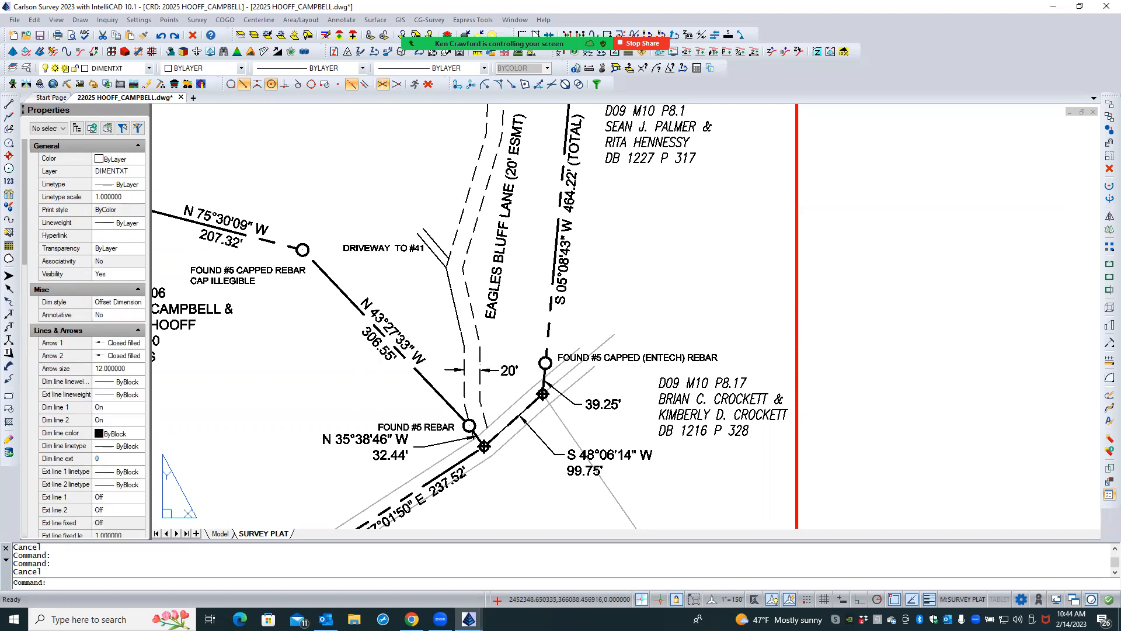
{"action": "left_click", "coordinate": [464, 392]}
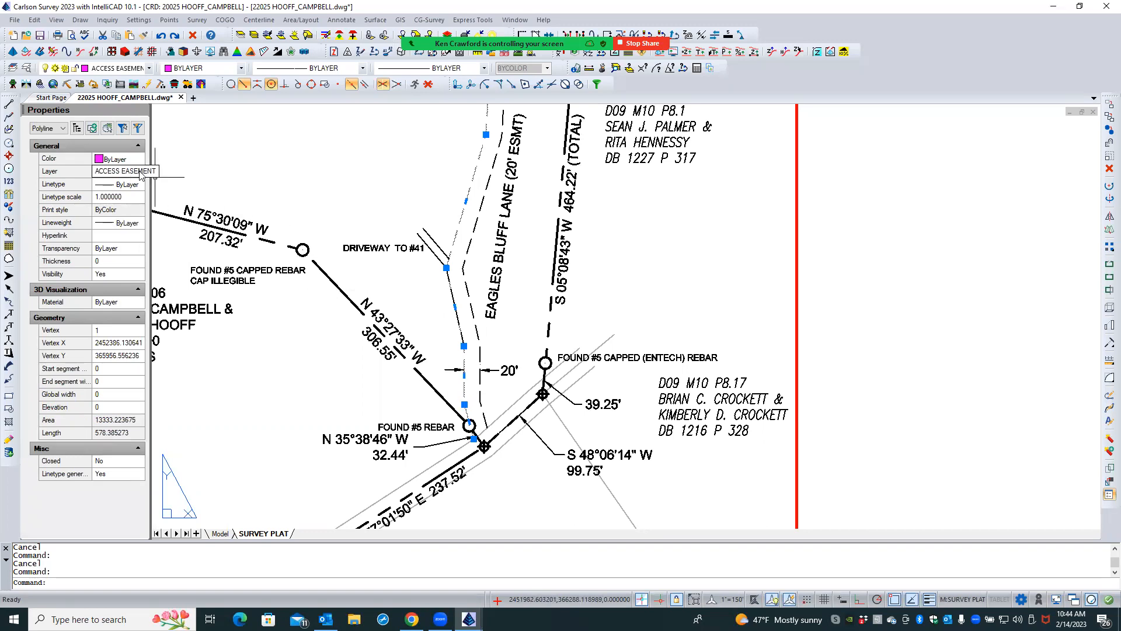
{"action": "key", "text": "Escape"}
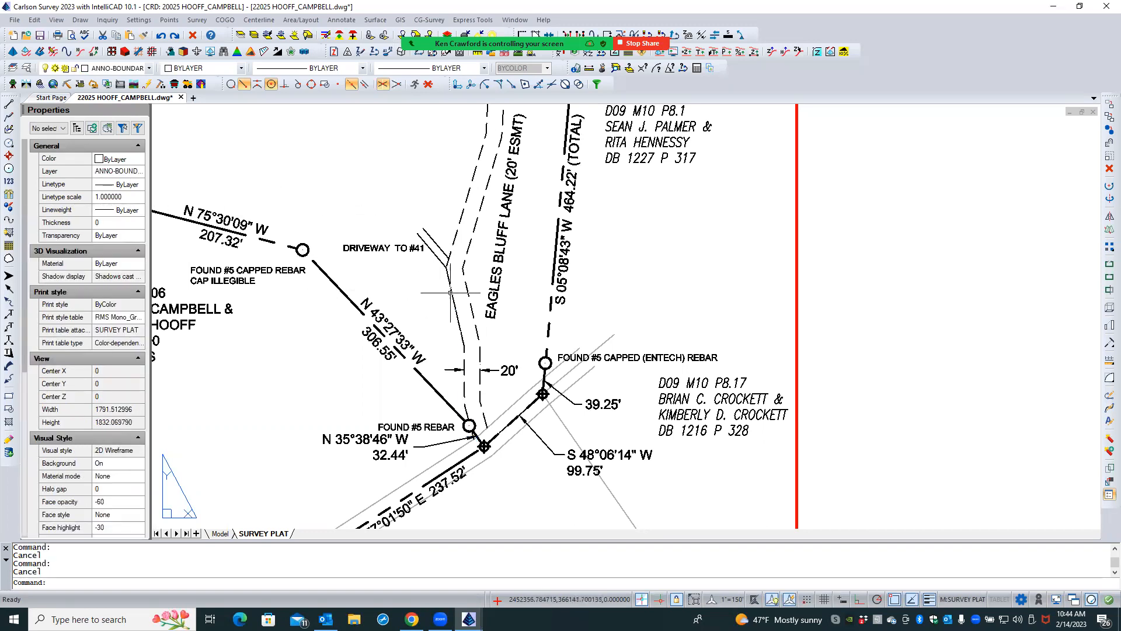
- Erase the short duplicate segment overlying Eagles Bluff Lane's west easement line just south of the driveway
{"action": "left_click", "coordinate": [451, 294]}
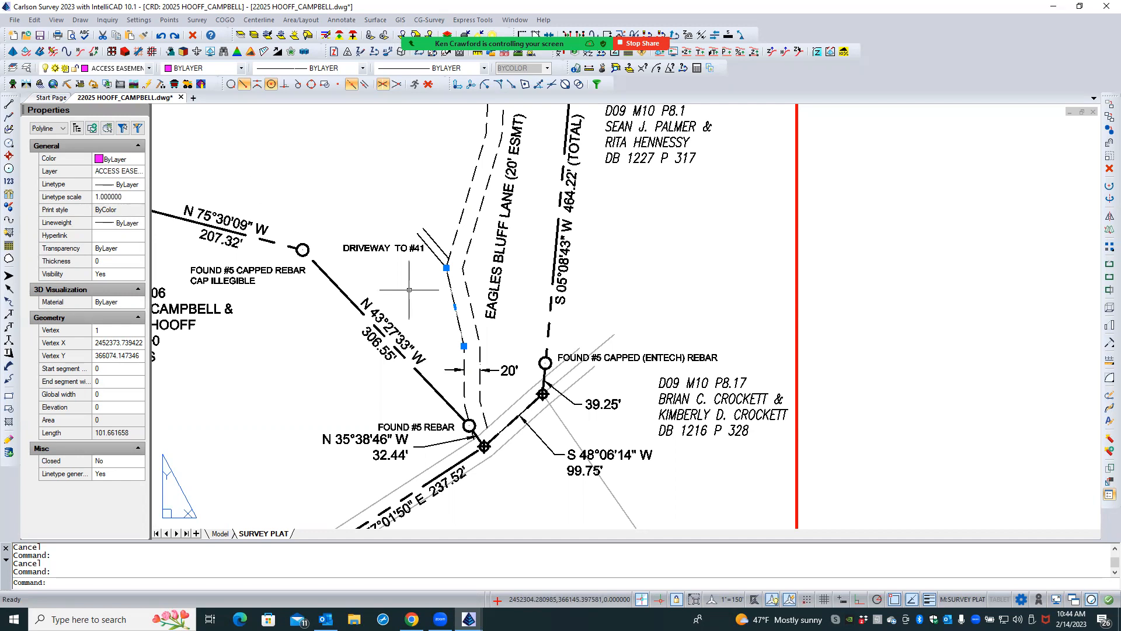
{"action": "key", "text": "Delete"}
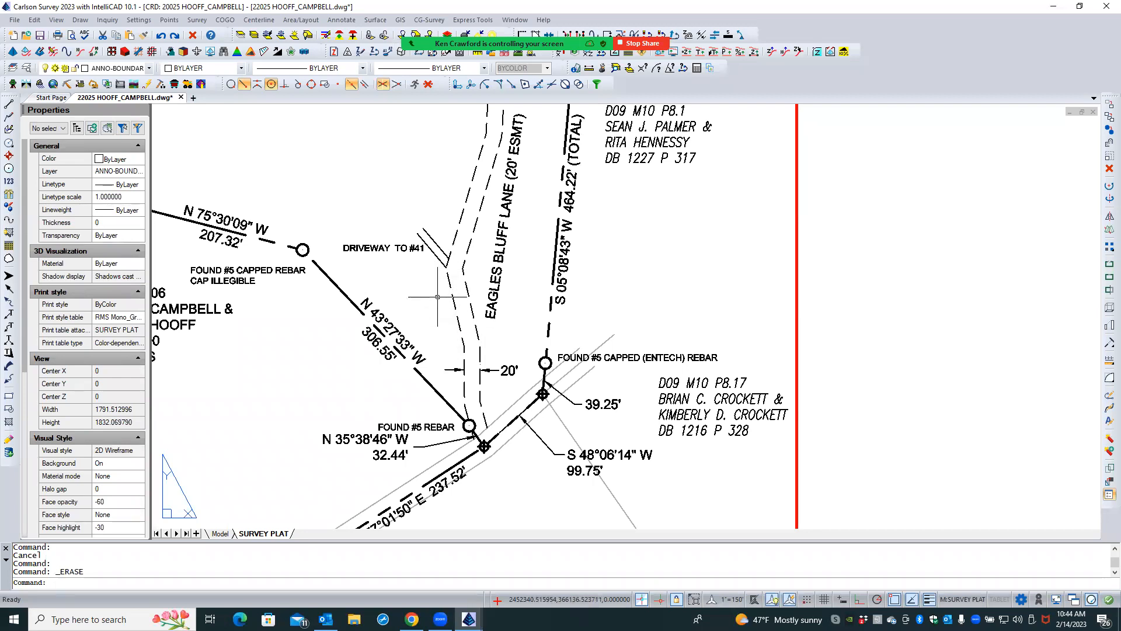
{"action": "scroll", "coordinate": [440, 308], "scroll_direction": "down", "scroll_amount": 3}
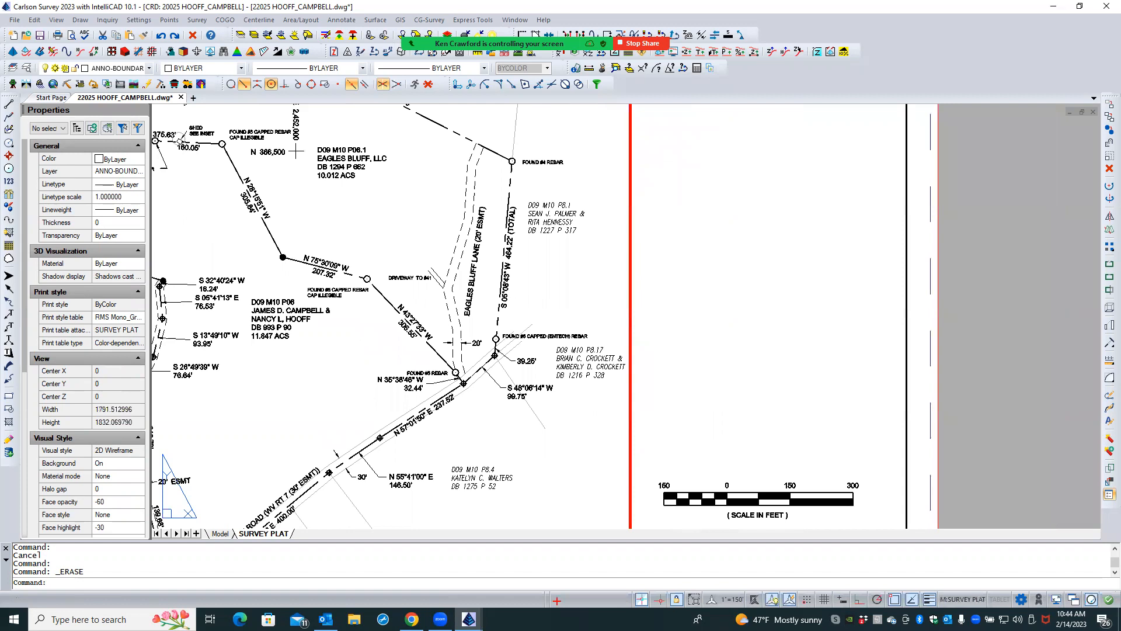
- Set linetype generation to No for both Eagles Bluff Lane easement lines, deselect them, and check their dashes
{"action": "scroll", "coordinate": [481, 182], "scroll_direction": "up", "scroll_amount": 1}
{"action": "left_click", "coordinate": [484, 175]}
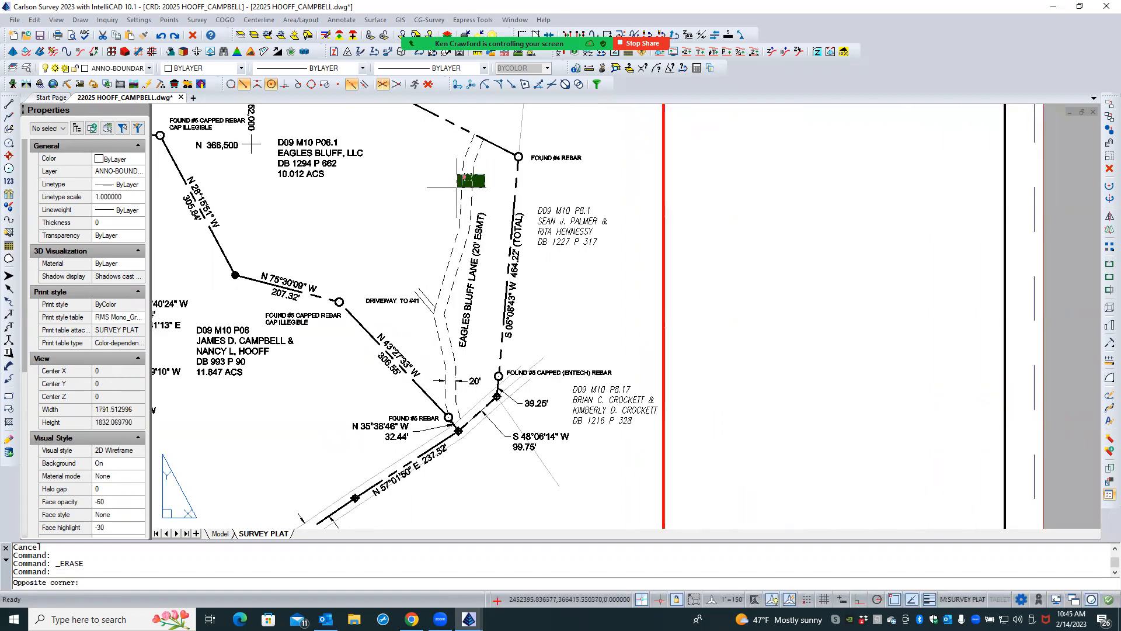
{"action": "left_click", "coordinate": [458, 188]}
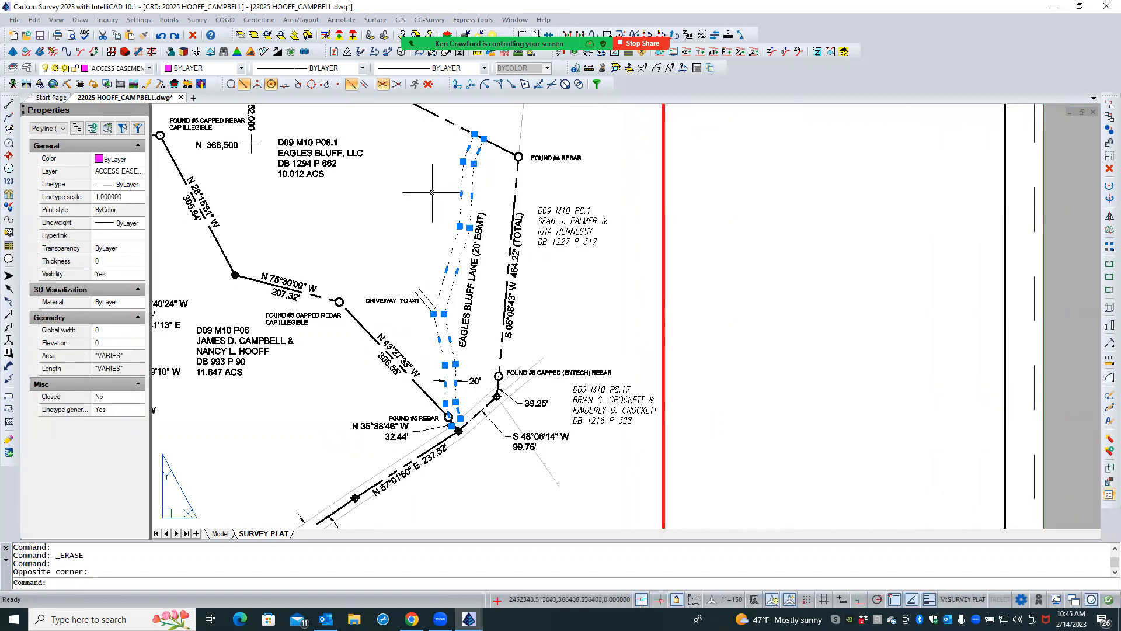
{"action": "left_click", "coordinate": [114, 410]}
{"action": "left_click", "coordinate": [114, 410]}
{"action": "left_click", "coordinate": [115, 430]}
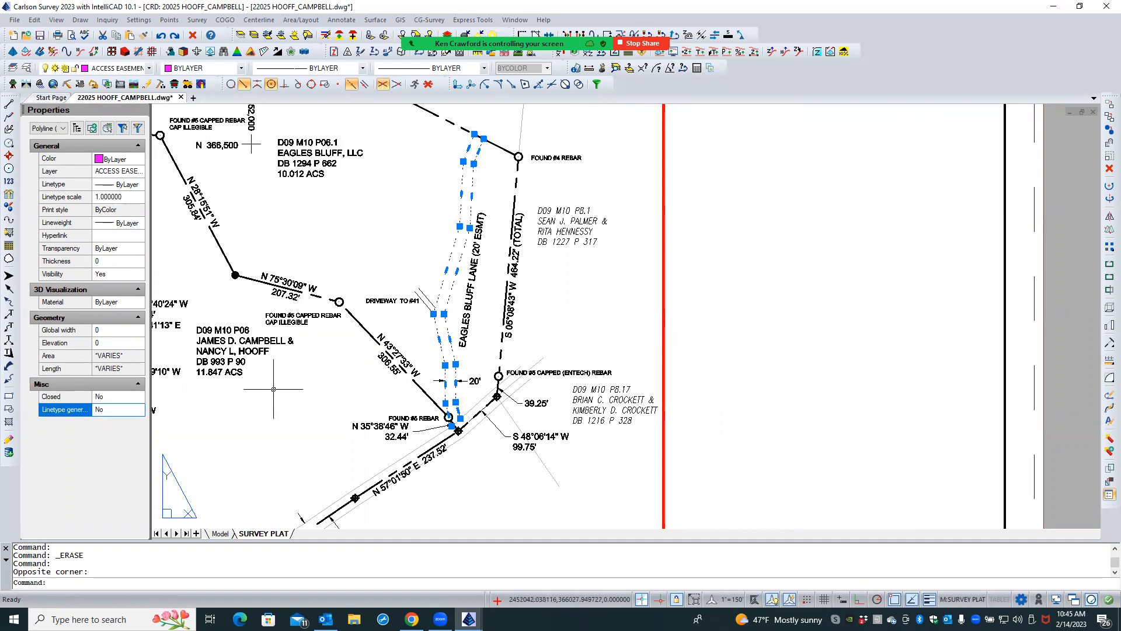
{"action": "key", "text": "Escape"}
{"action": "scroll", "coordinate": [402, 334], "scroll_direction": "up", "scroll_amount": 3}
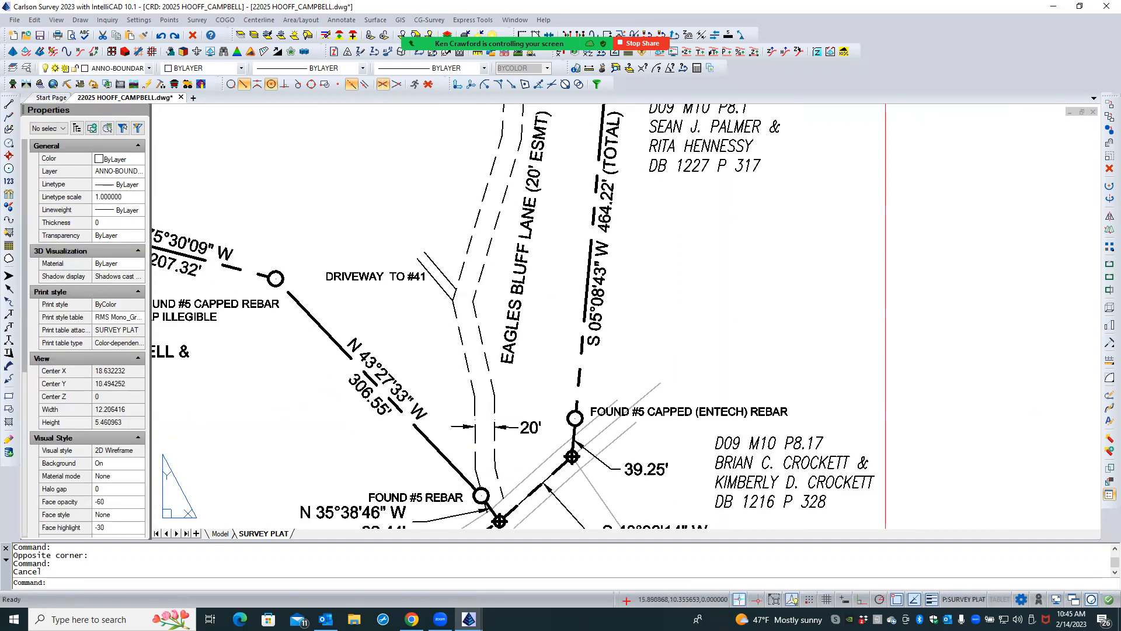
{"action": "scroll", "coordinate": [449, 377], "scroll_direction": "down", "scroll_amount": 2}
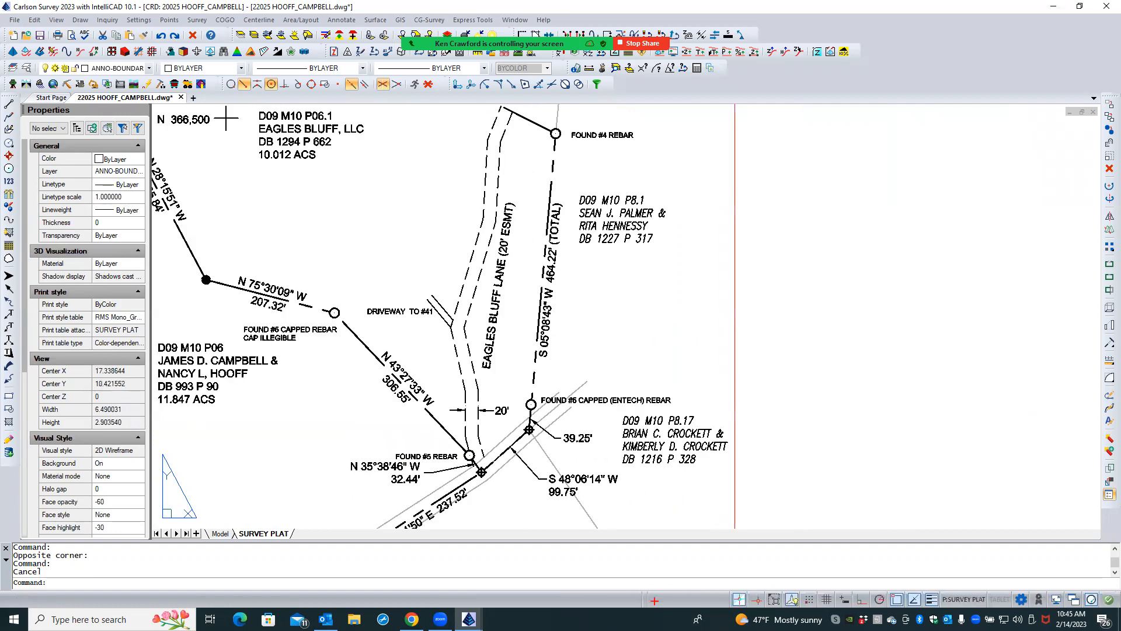
- Set linetype generation to Yes for both Eagles Bluff Lane easement lines and deselect them
{"action": "scroll", "coordinate": [482, 391], "scroll_direction": "up", "scroll_amount": 2}
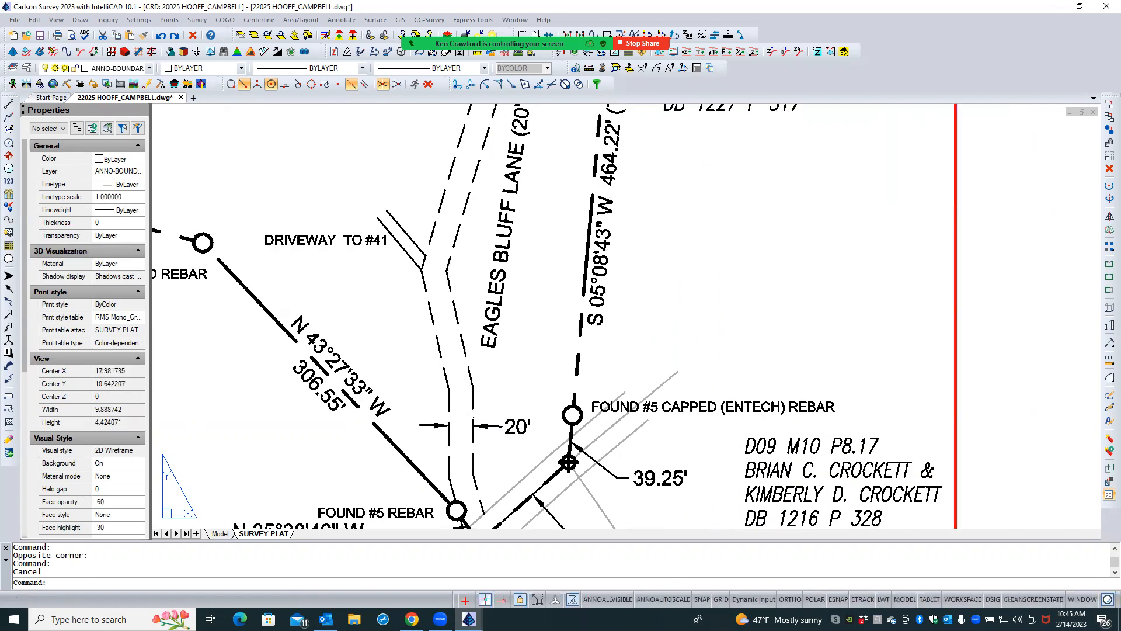
{"action": "left_click", "coordinate": [489, 390]}
{"action": "left_click", "coordinate": [448, 383]}
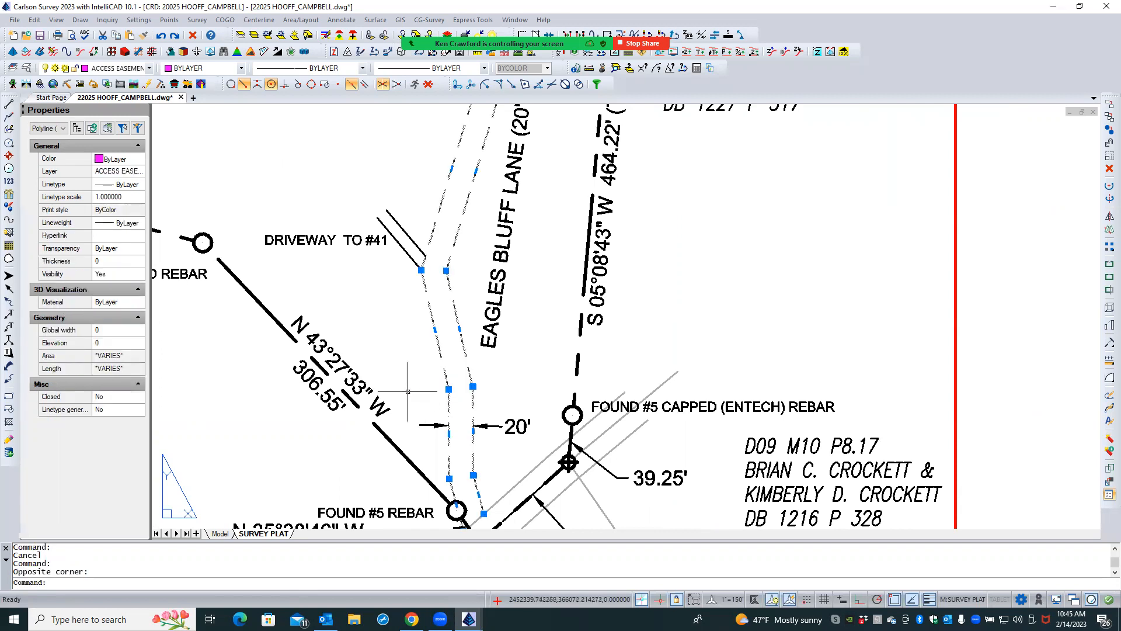
{"action": "left_click", "coordinate": [124, 411]}
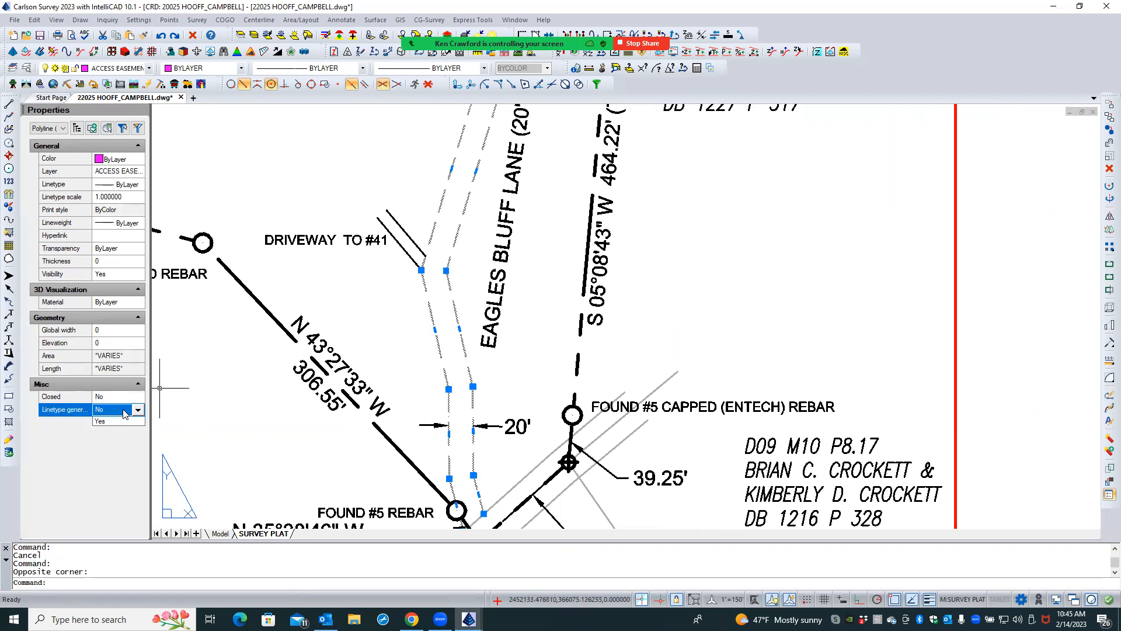
{"action": "left_click", "coordinate": [122, 412]}
{"action": "left_click", "coordinate": [113, 430]}
{"action": "key", "text": "Escape"}
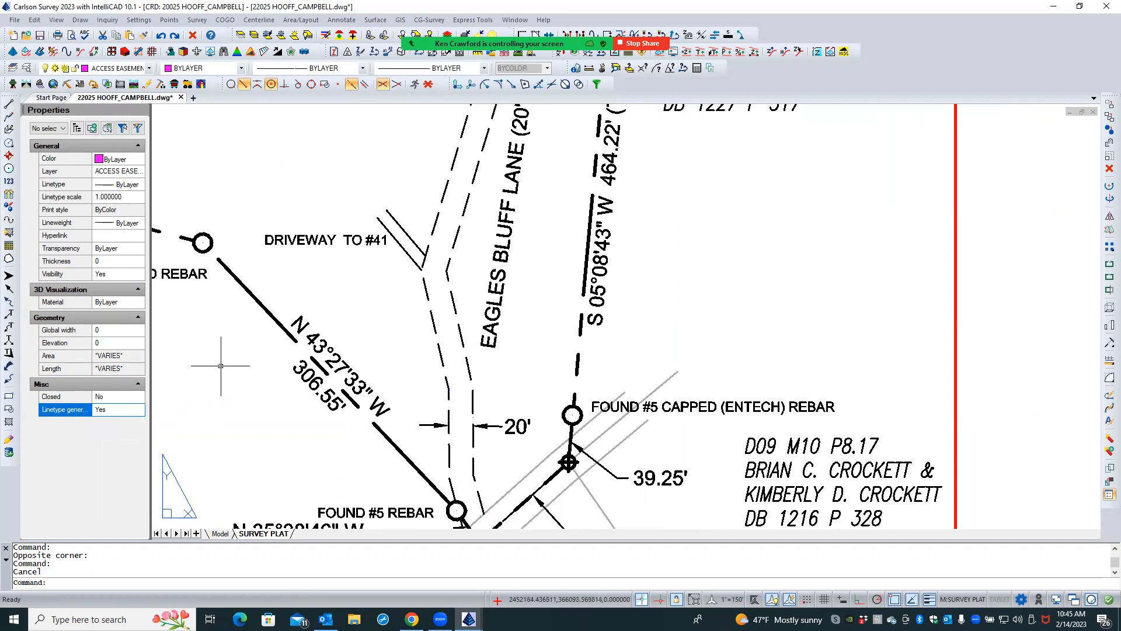
{"action": "scroll", "coordinate": [222, 407], "scroll_direction": "down", "scroll_amount": 3}
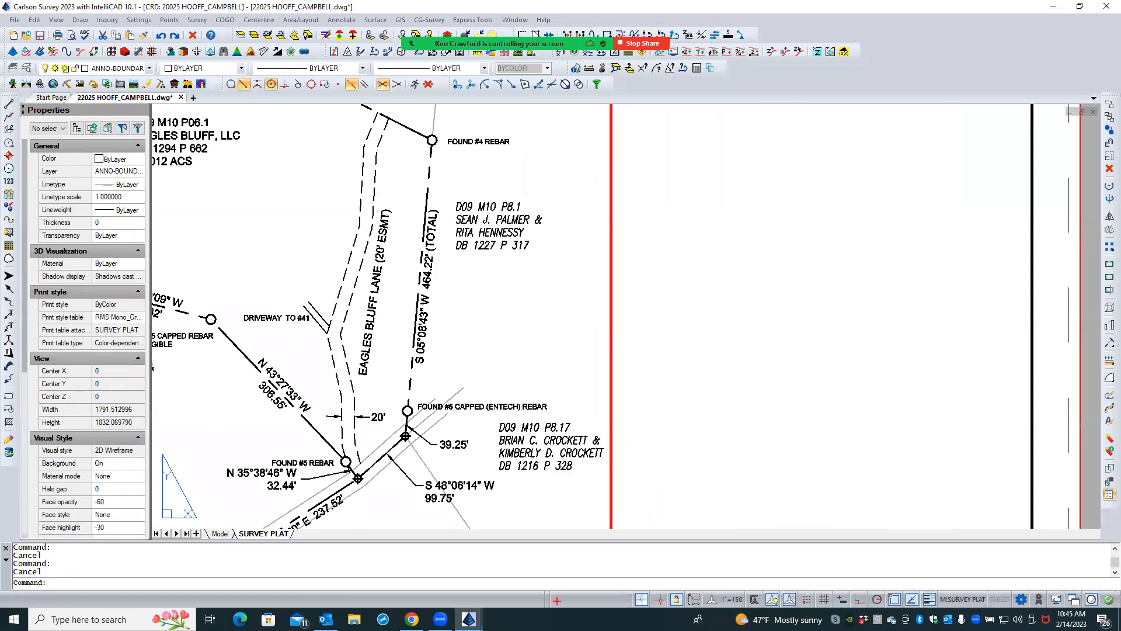
- Set linetype generation to No for Eagles Bluff Lane's west easement line and deselect it
{"action": "scroll", "coordinate": [347, 395], "scroll_direction": "up", "scroll_amount": 4}
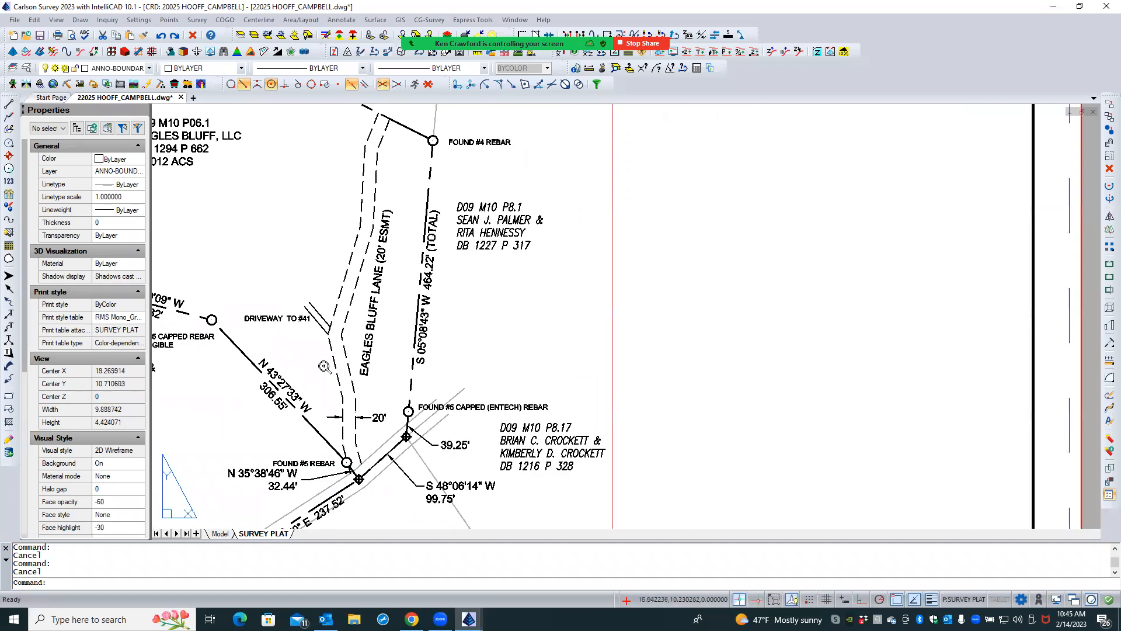
{"action": "double_click", "coordinate": [347, 395]}
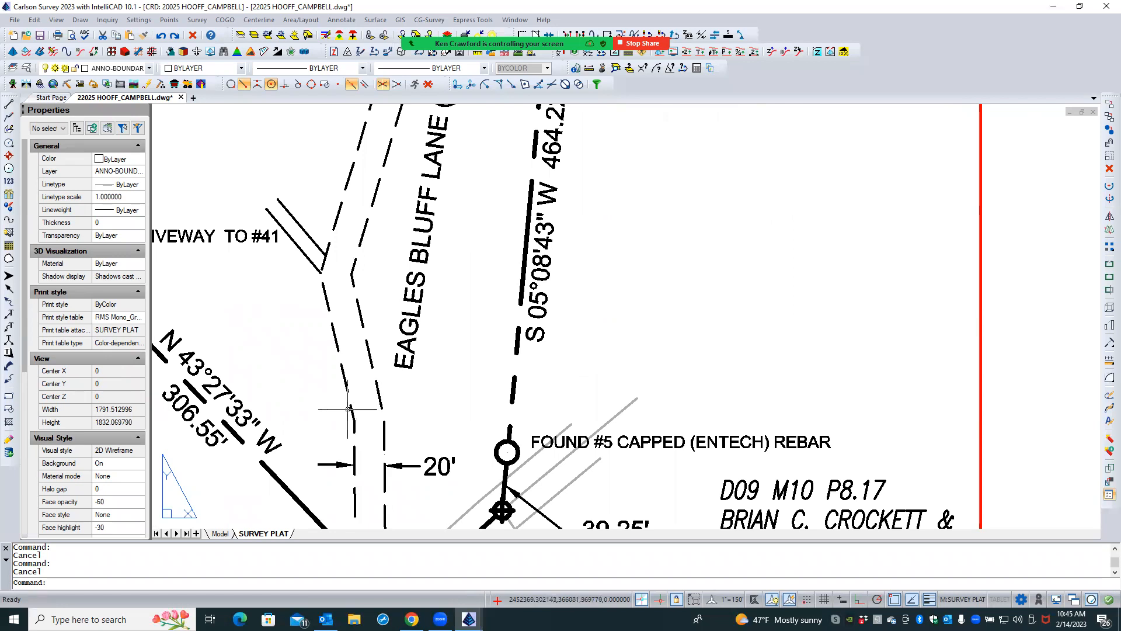
{"action": "scroll", "coordinate": [362, 422], "scroll_direction": "up", "scroll_amount": 1}
{"action": "scroll", "coordinate": [362, 423], "scroll_direction": "up", "scroll_amount": 1}
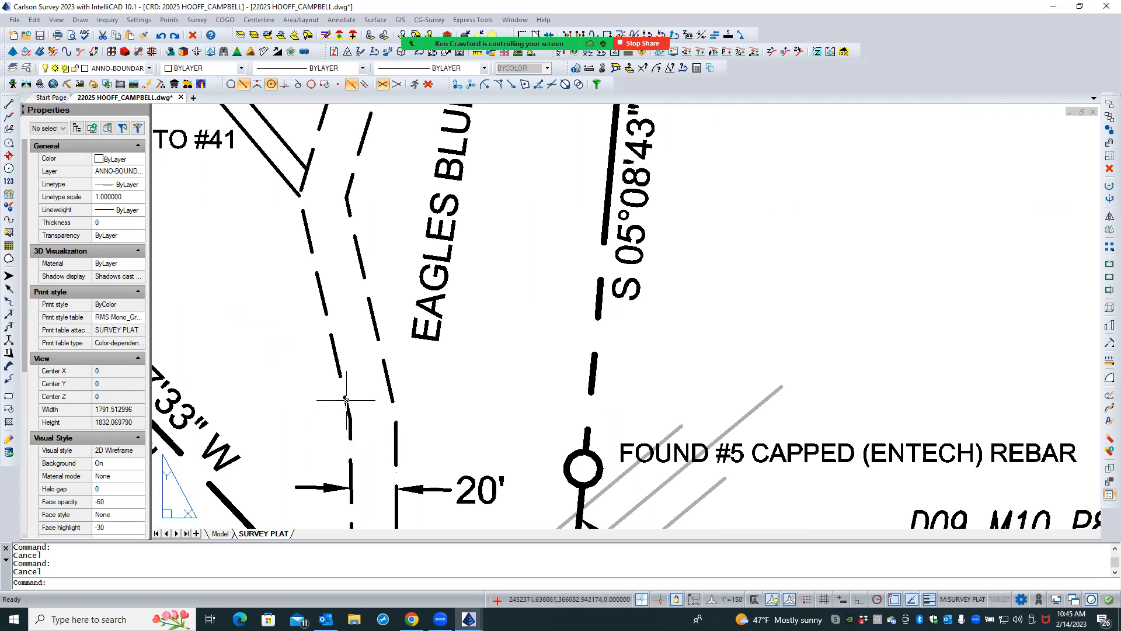
{"action": "scroll", "coordinate": [336, 415], "scroll_direction": "down", "scroll_amount": 3}
{"action": "scroll", "coordinate": [315, 297], "scroll_direction": "up", "scroll_amount": 5}
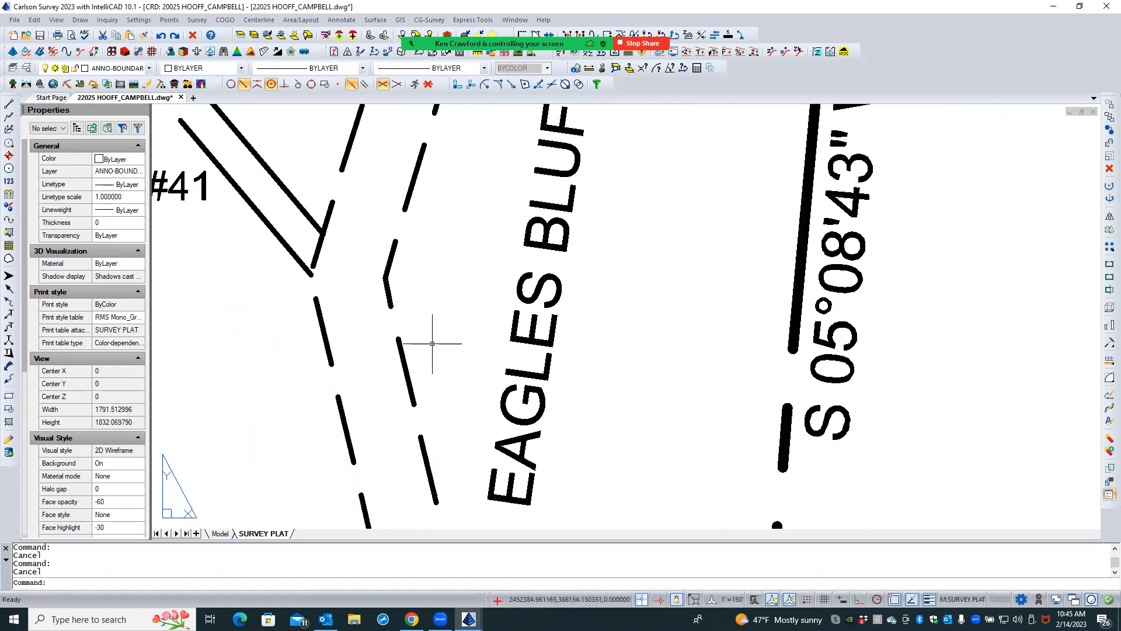
{"action": "left_click", "coordinate": [320, 318]}
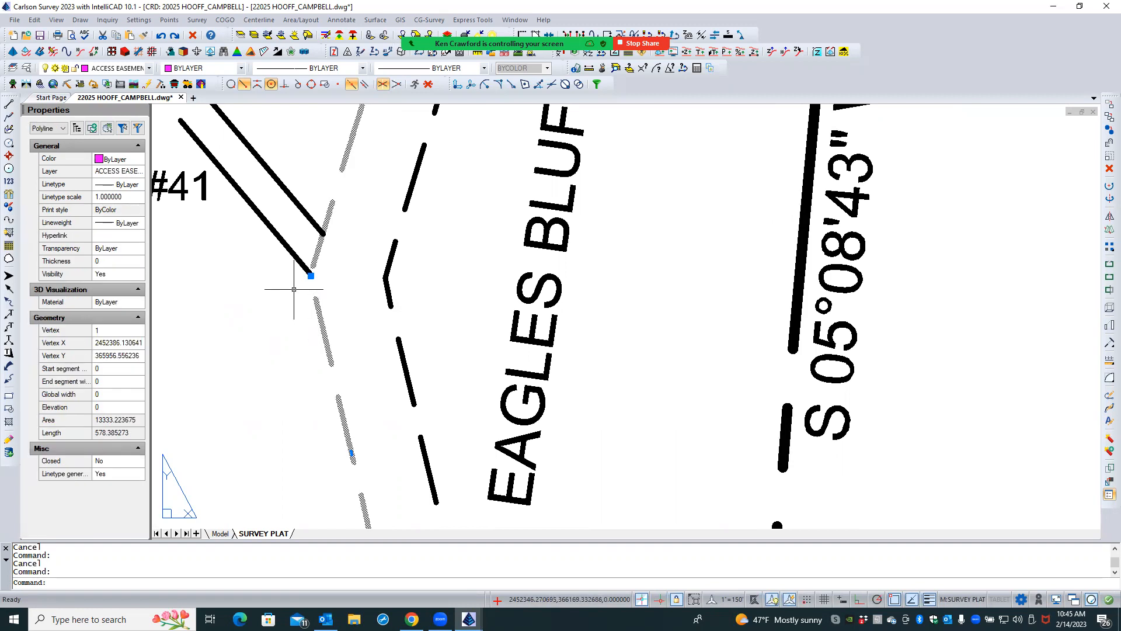
{"action": "left_click", "coordinate": [124, 474]}
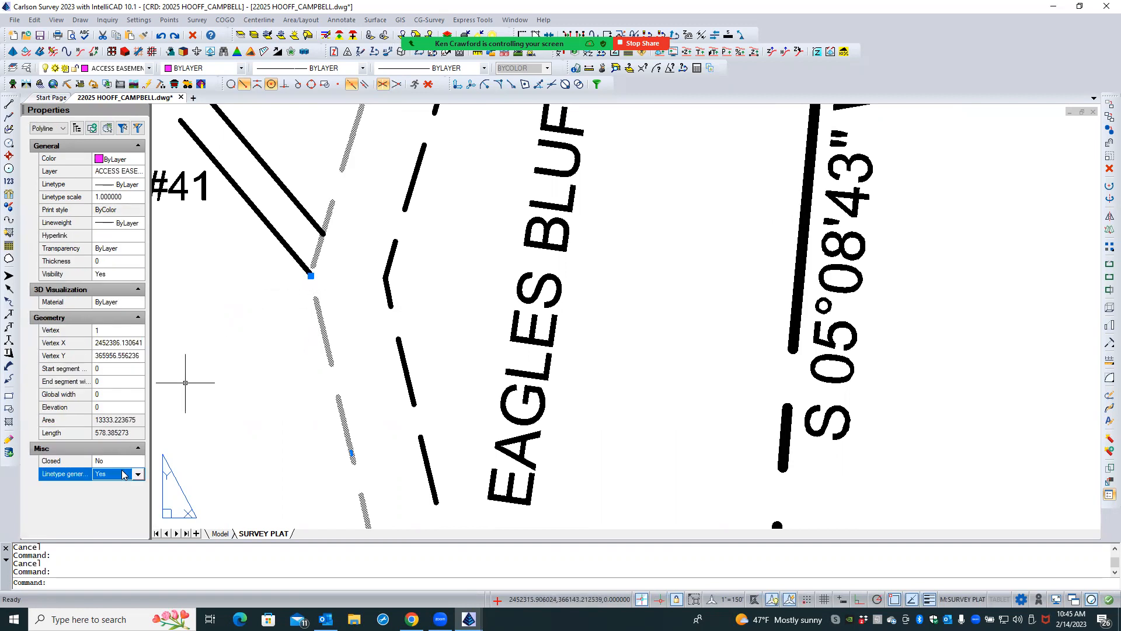
{"action": "left_click", "coordinate": [124, 474]}
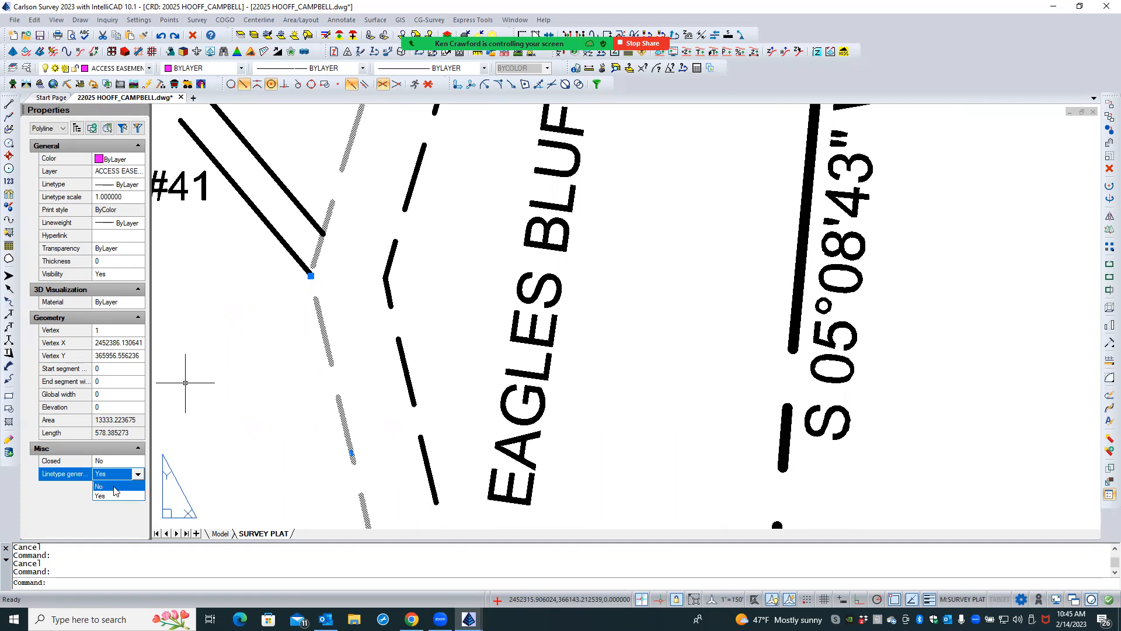
{"action": "left_click", "coordinate": [115, 487]}
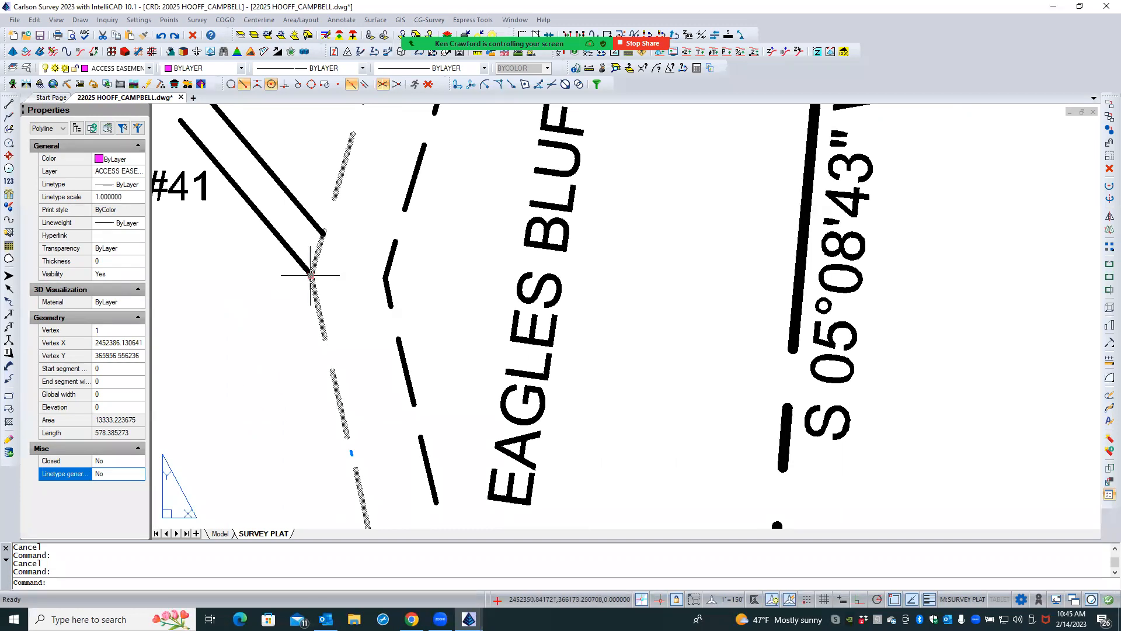
{"action": "key", "text": "Escape"}
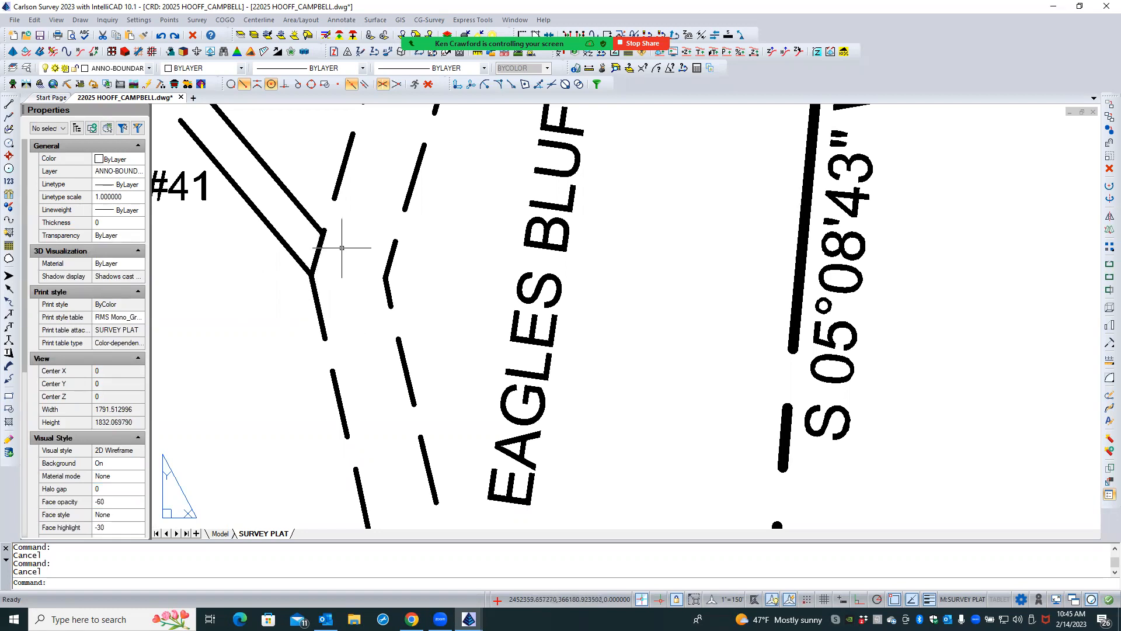
- Inspect the small dots above the 20' easement dimension's arrows by selecting the dimension, and deselect it
{"action": "scroll", "coordinate": [350, 238], "scroll_direction": "down", "scroll_amount": 3}
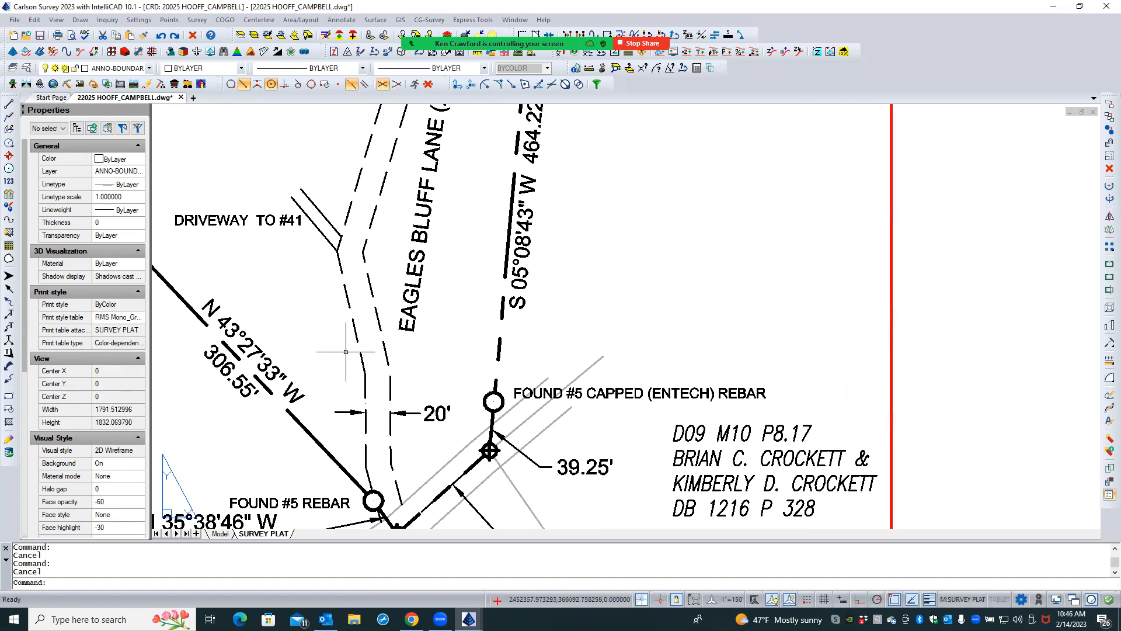
{"action": "scroll", "coordinate": [376, 402], "scroll_direction": "up", "scroll_amount": 3}
{"action": "scroll", "coordinate": [375, 401], "scroll_direction": "up", "scroll_amount": 1}
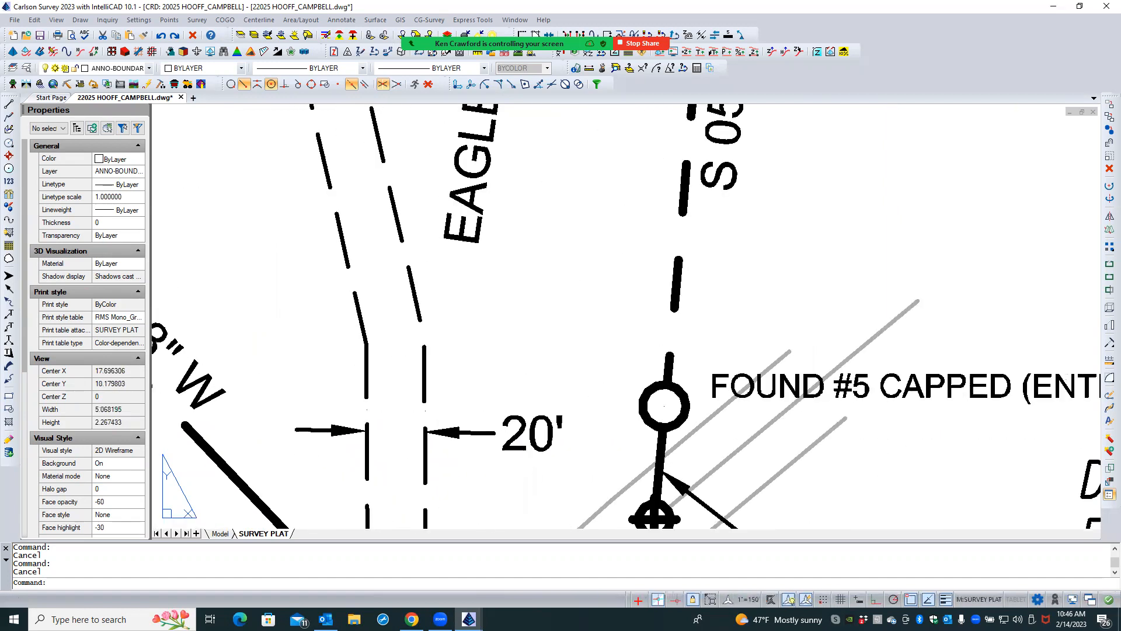
{"action": "left_click", "coordinate": [365, 409]}
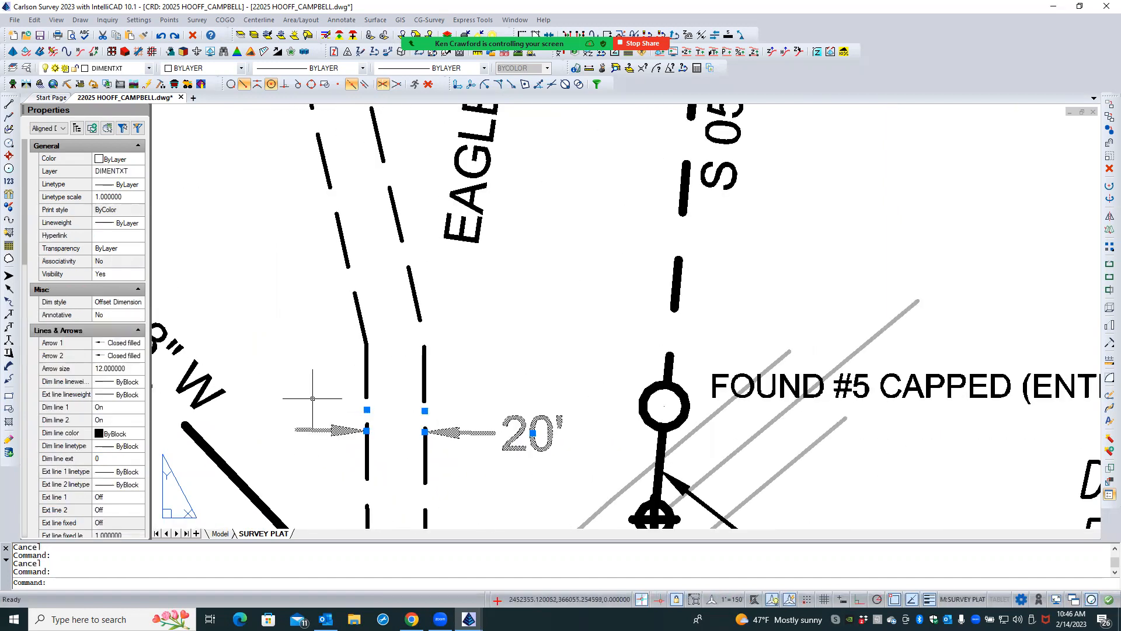
{"action": "scroll", "coordinate": [391, 420], "scroll_direction": "up", "scroll_amount": 1}
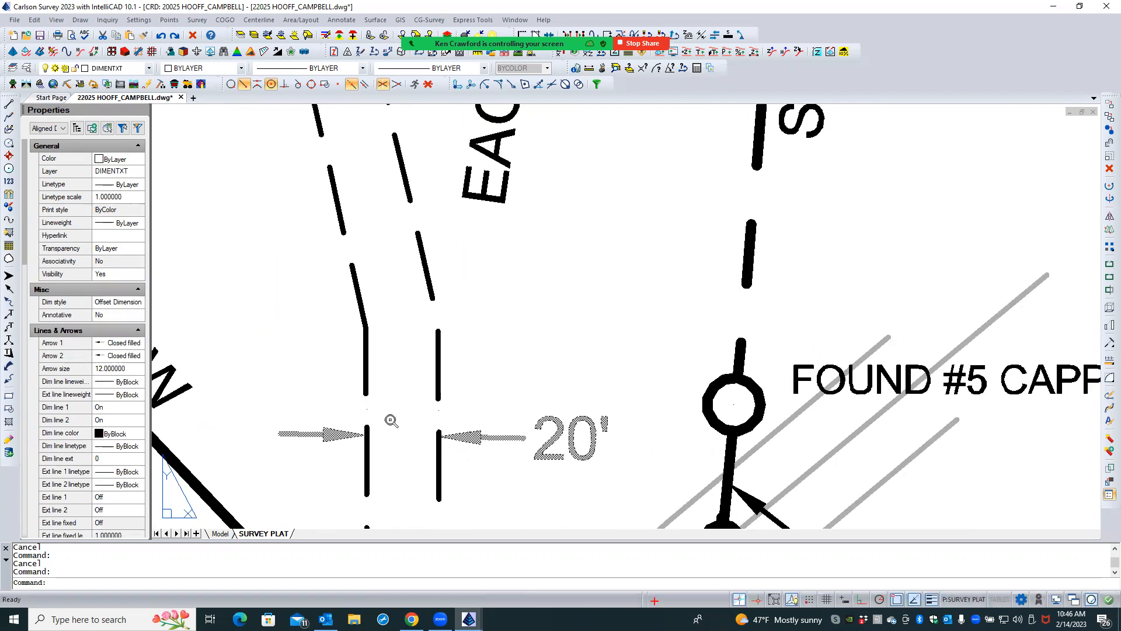
{"action": "scroll", "coordinate": [392, 420], "scroll_direction": "up", "scroll_amount": 3}
{"action": "key", "text": "Escape"}
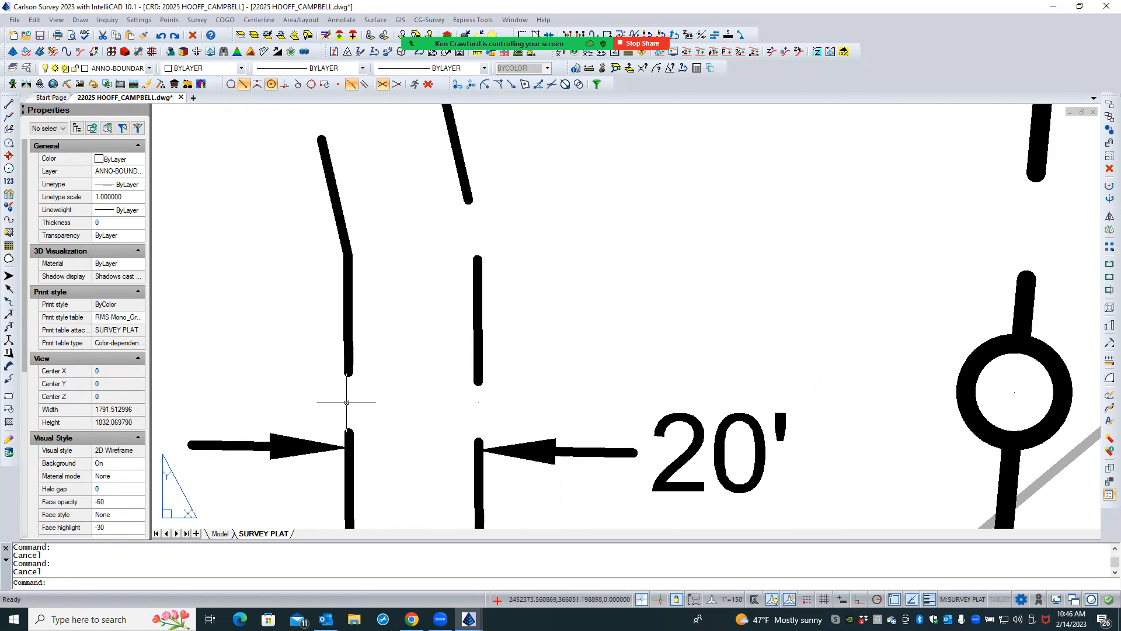
{"action": "left_click", "coordinate": [235, 448]}
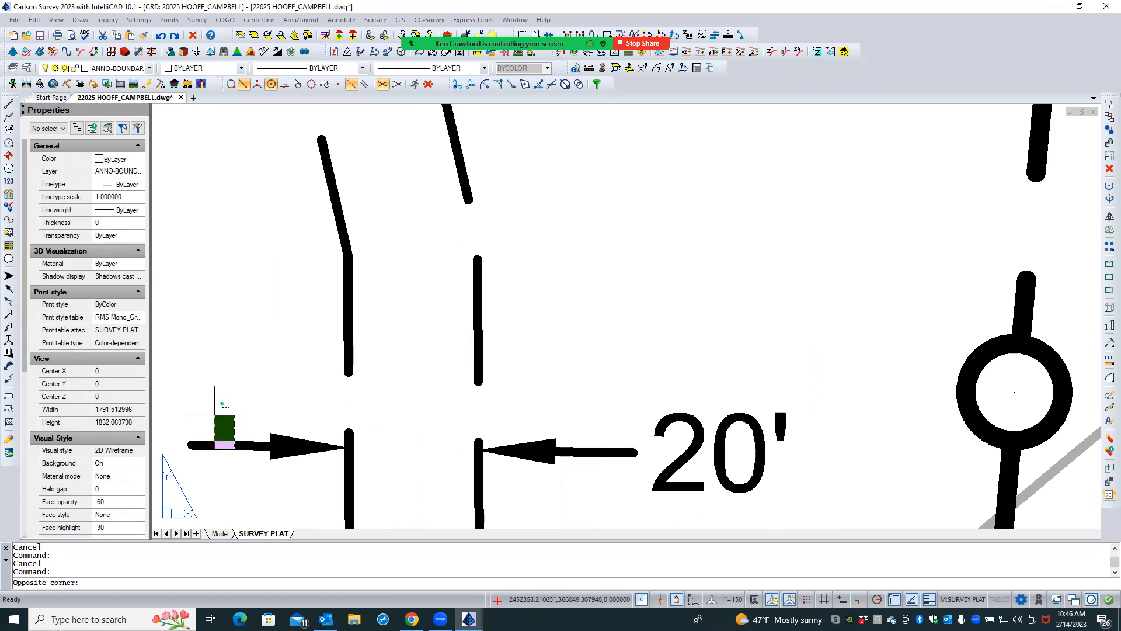
{"action": "left_click", "coordinate": [217, 410]}
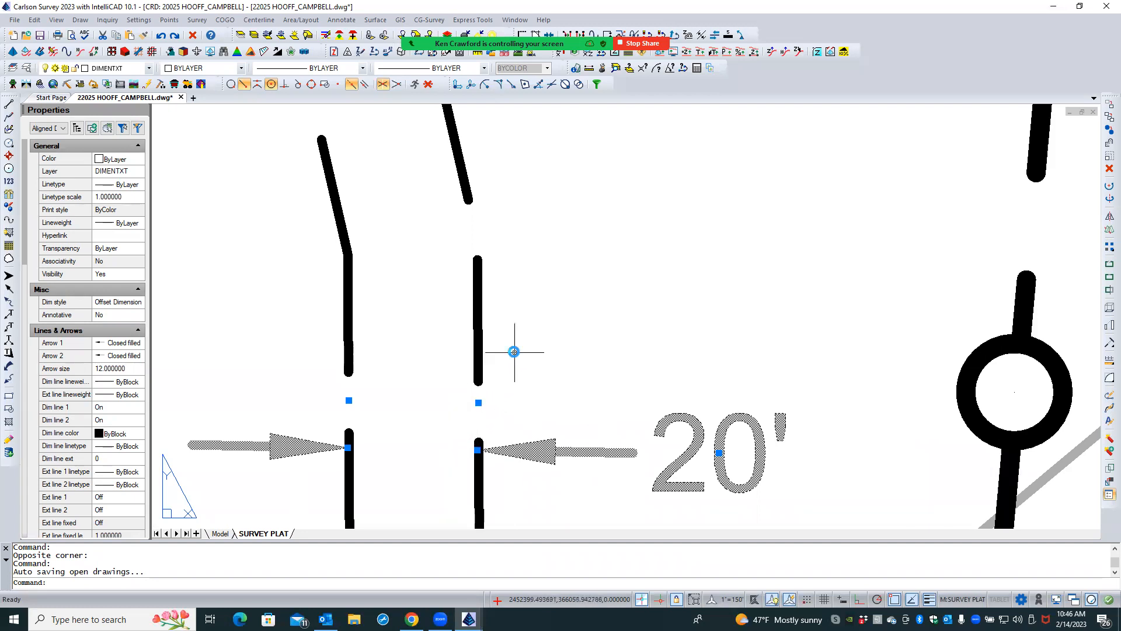
{"action": "key", "text": "Escape"}
{"action": "key", "text": "Escape"}
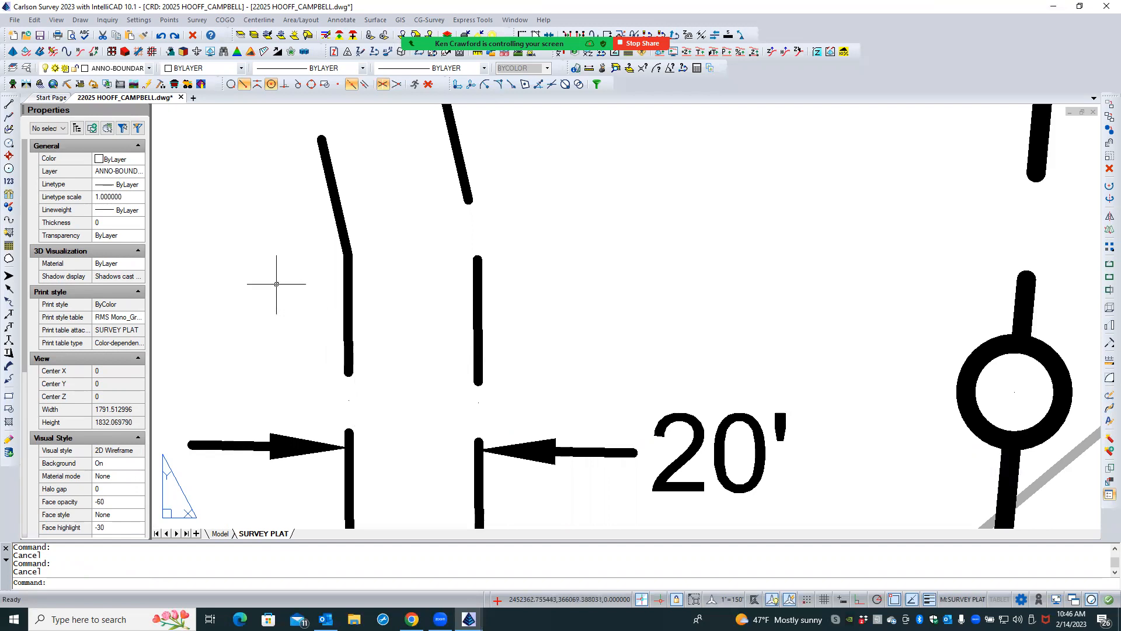
- Check the Defpoints layer's print setting in the drawing's layer list and close the list
{"action": "left_click", "coordinate": [27, 68]}
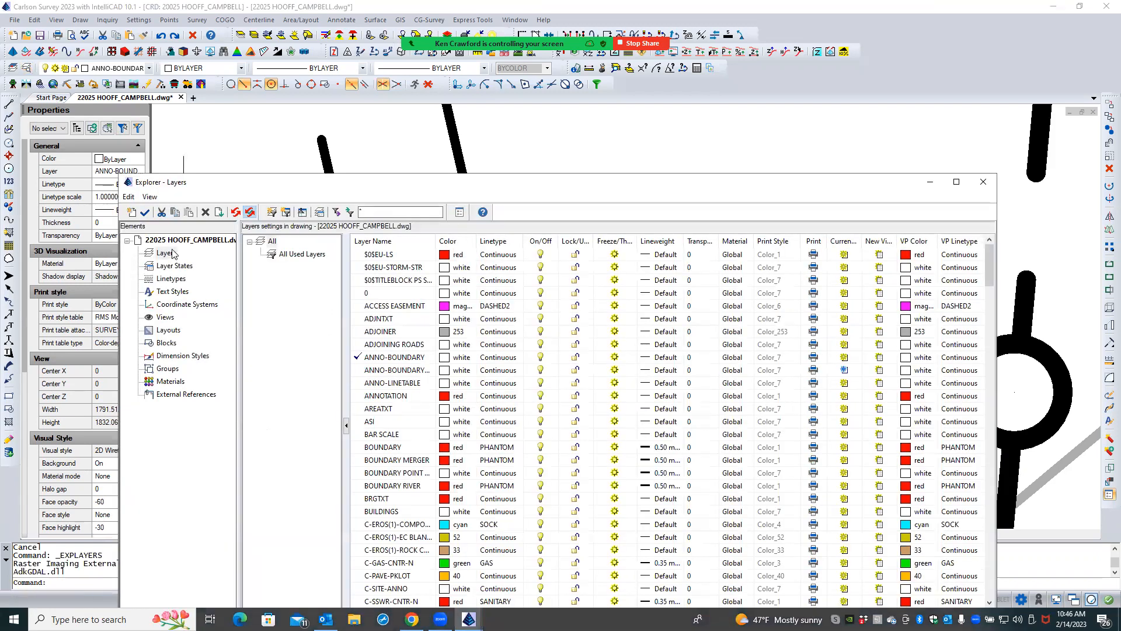
{"action": "scroll", "coordinate": [390, 391], "scroll_direction": "down", "scroll_amount": 6}
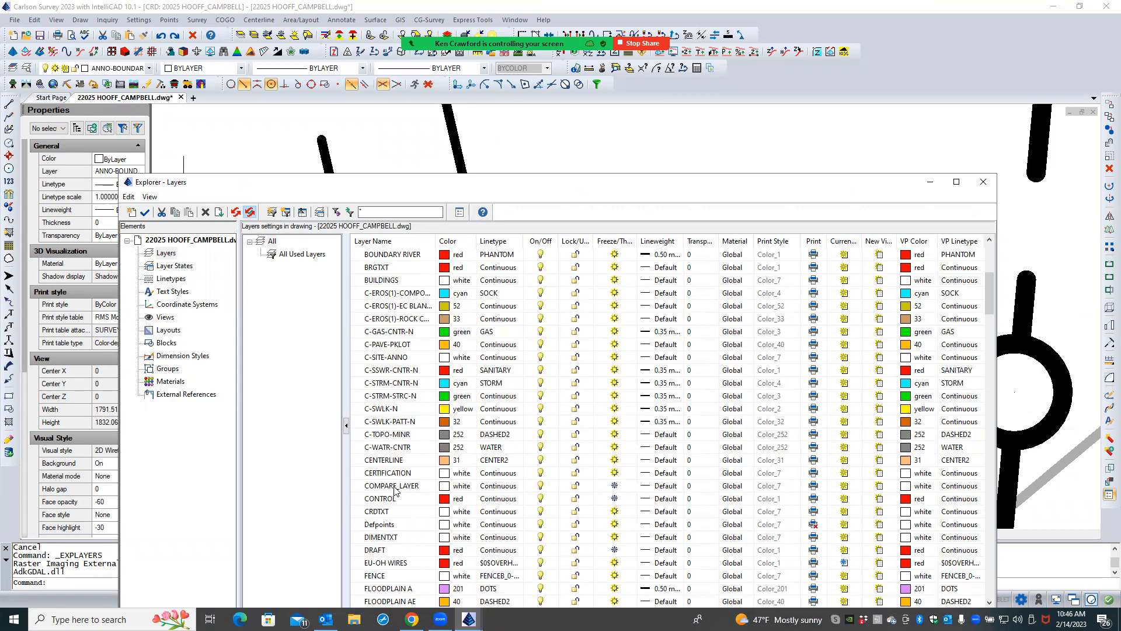
{"action": "left_click", "coordinate": [396, 523]}
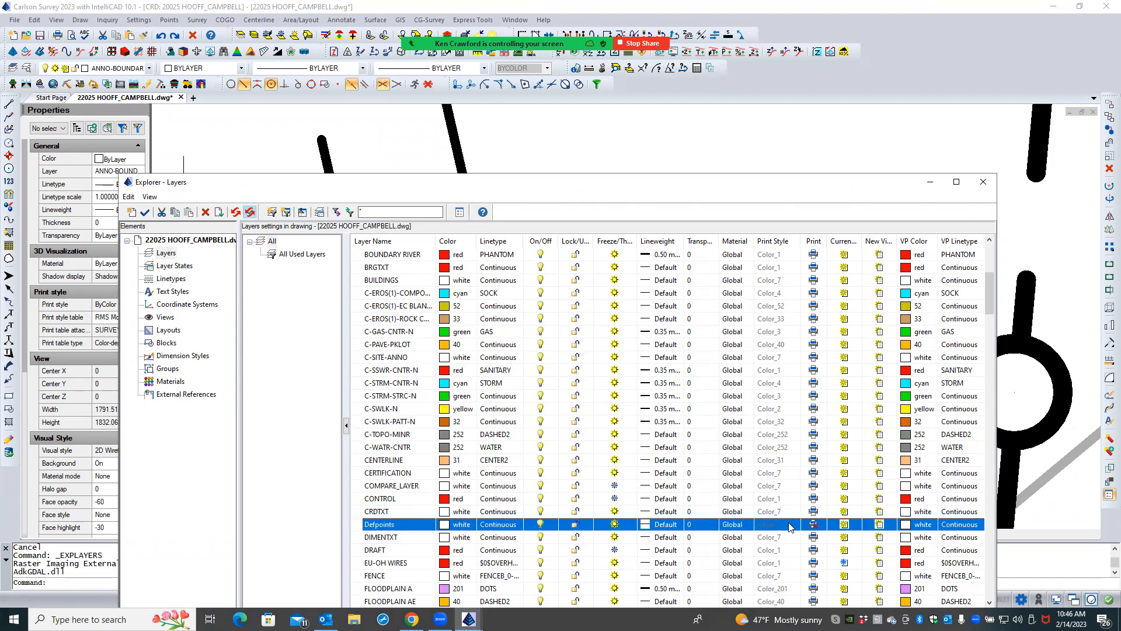
{"action": "left_click", "coordinate": [810, 525]}
{"action": "left_click", "coordinate": [983, 182]}
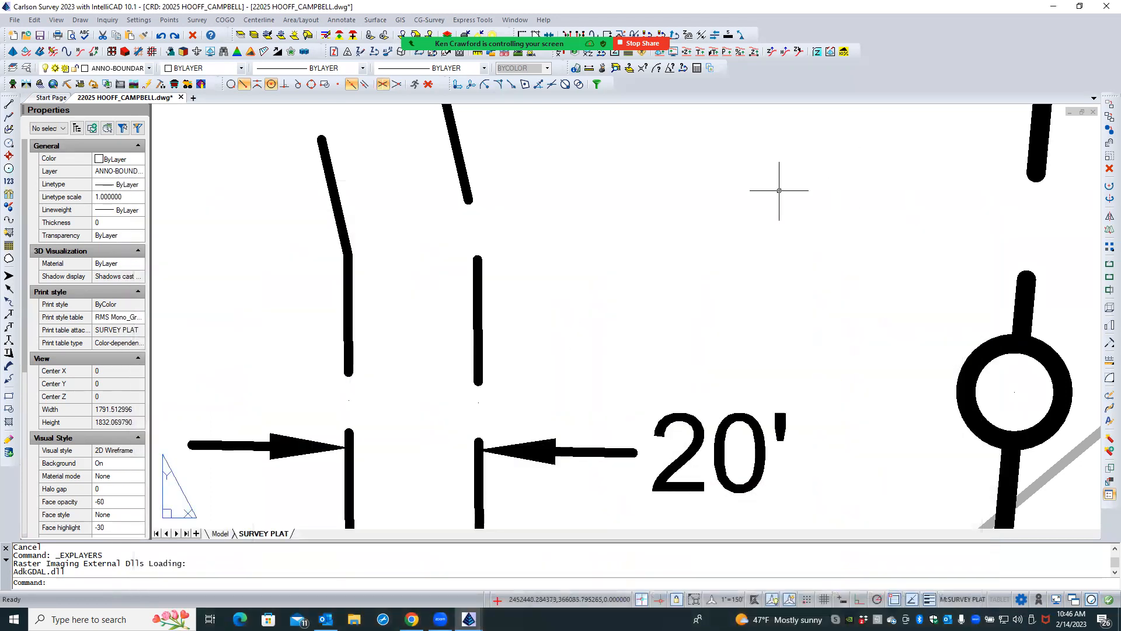
- Stretch the 20' dimension's east definition point along Eagles Bluff Lane's east easement line
{"action": "scroll", "coordinate": [430, 353], "scroll_direction": "down", "scroll_amount": 4}
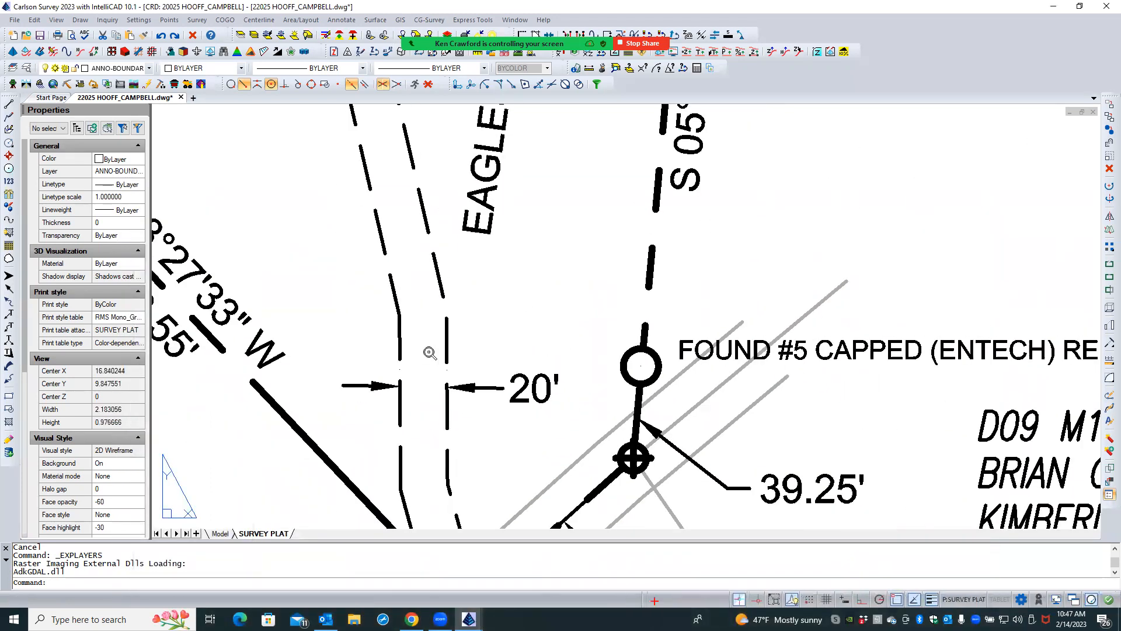
{"action": "scroll", "coordinate": [430, 352], "scroll_direction": "down", "scroll_amount": 2}
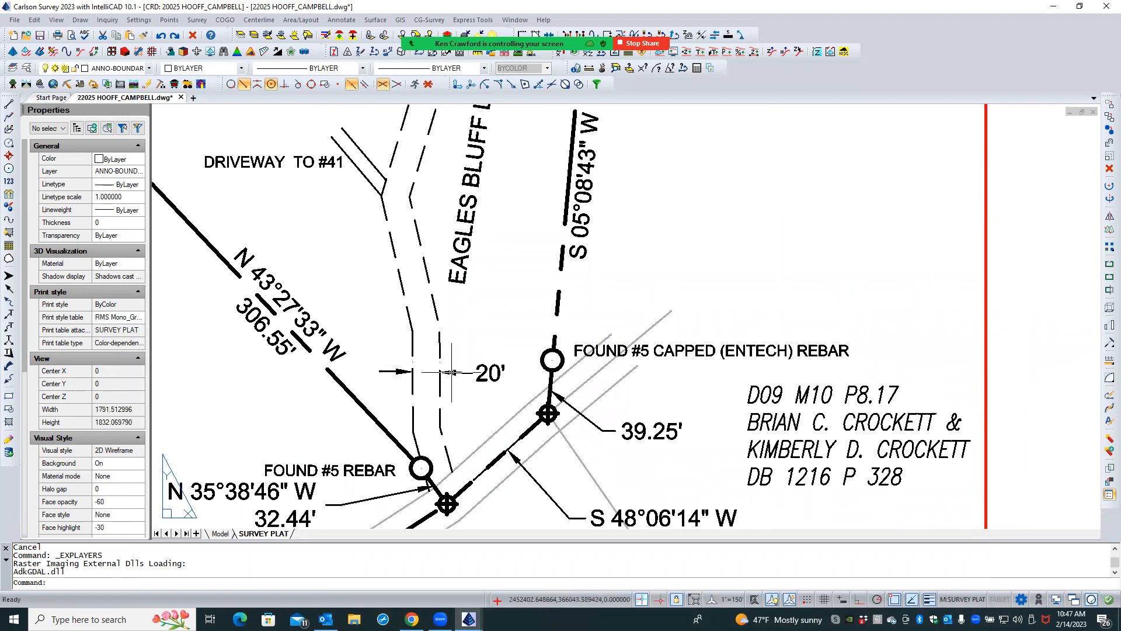
{"action": "scroll", "coordinate": [453, 372], "scroll_direction": "up", "scroll_amount": 1}
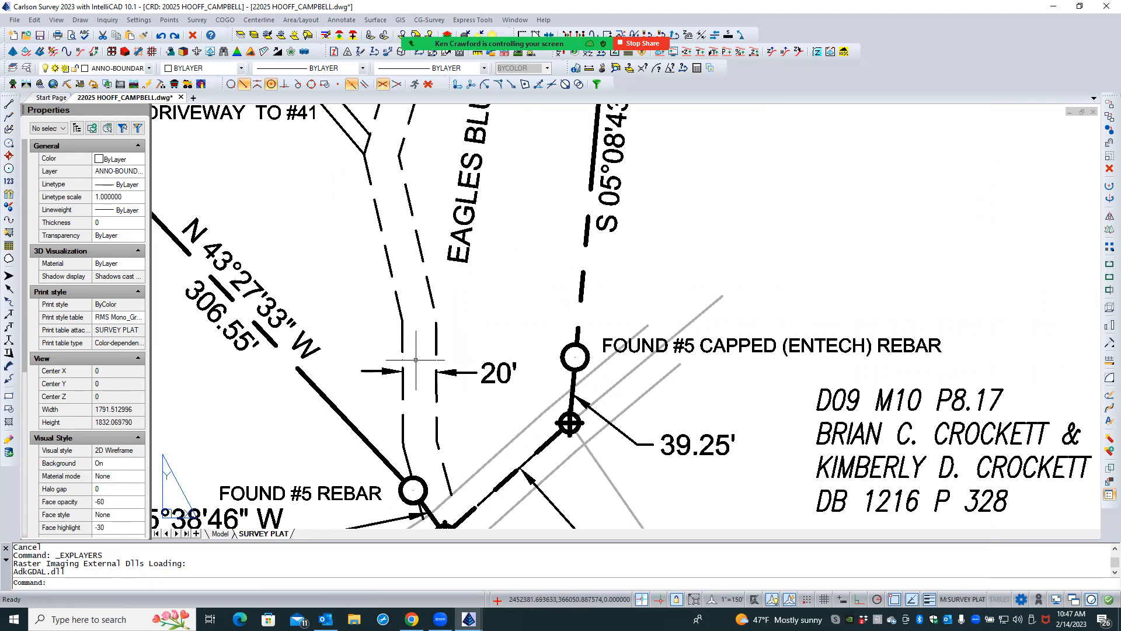
{"action": "scroll", "coordinate": [417, 360], "scroll_direction": "up", "scroll_amount": 3}
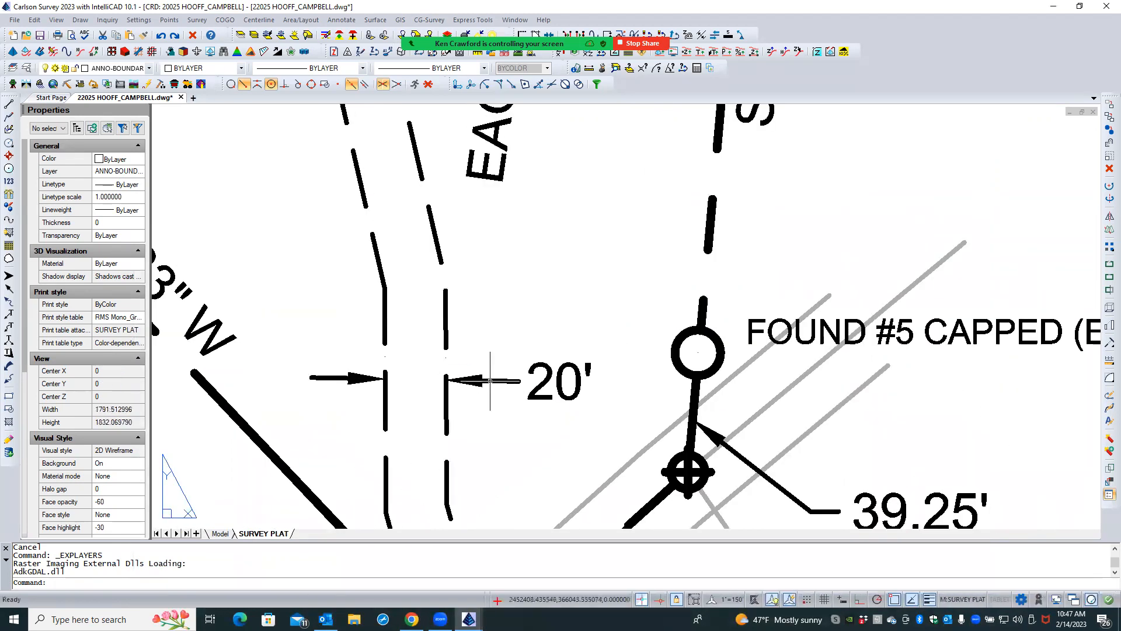
{"action": "left_click", "coordinate": [477, 374]}
{"action": "left_click", "coordinate": [446, 357]}
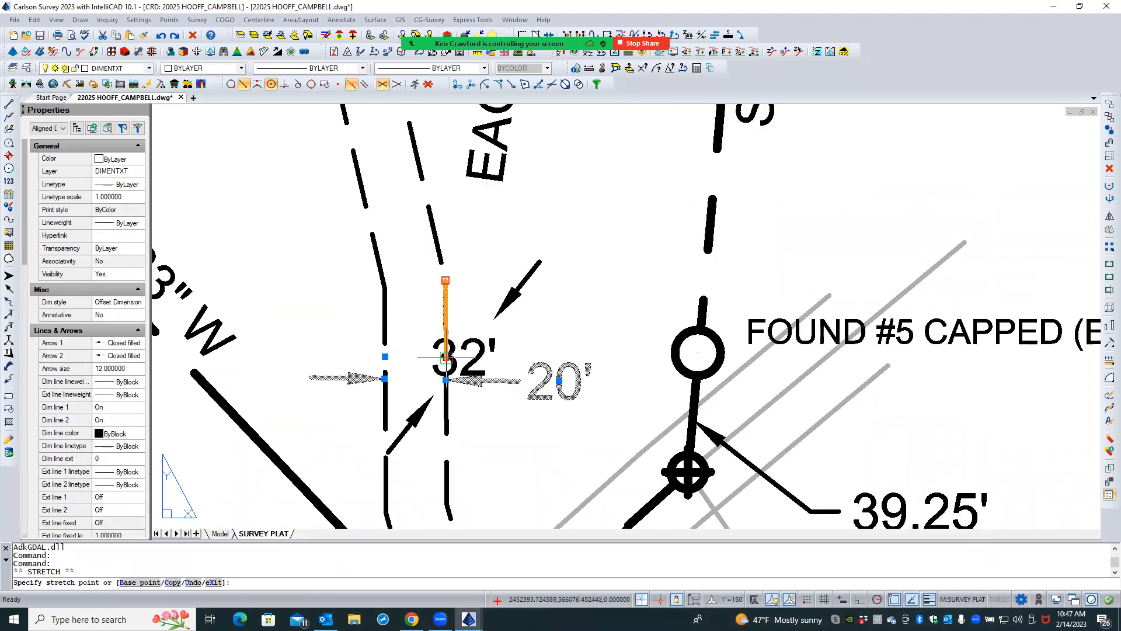
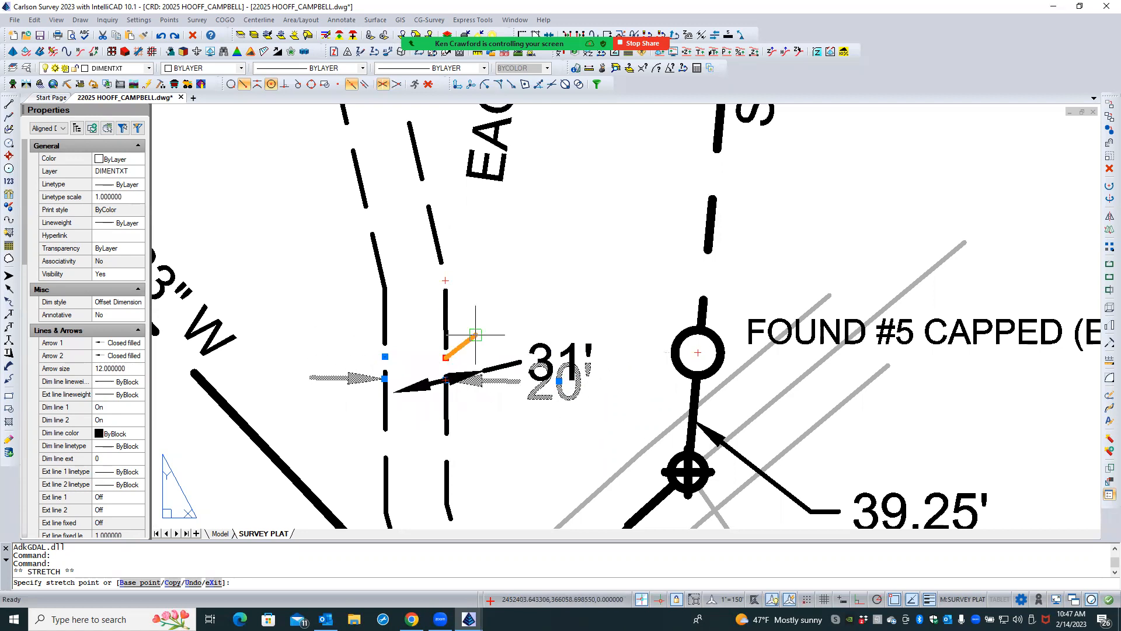
- Stretch the 20' dimension's east arrow point onto its definition point using a Node snap
{"action": "key", "text": "Escape"}
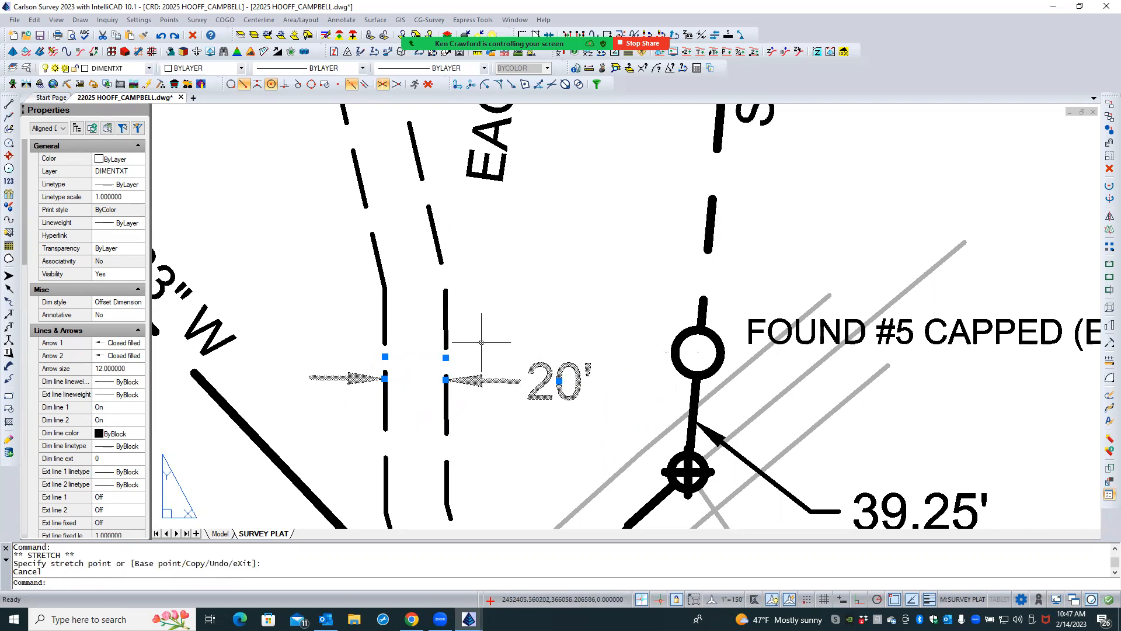
{"action": "left_click", "coordinate": [445, 379]}
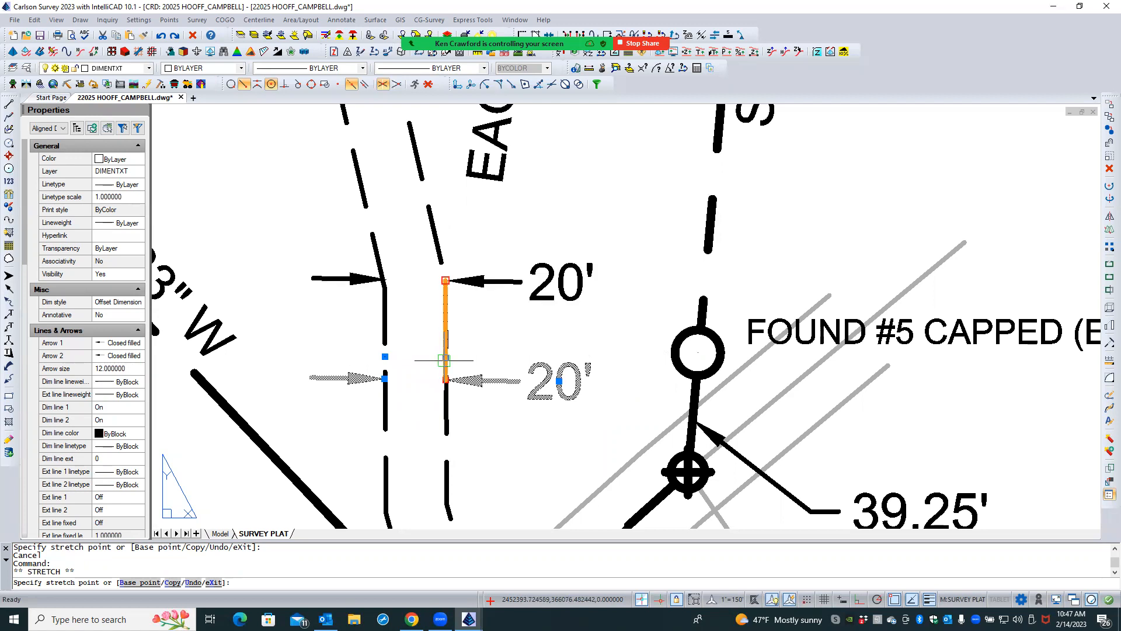
{"action": "scroll", "coordinate": [443, 360], "scroll_direction": "up", "scroll_amount": 5}
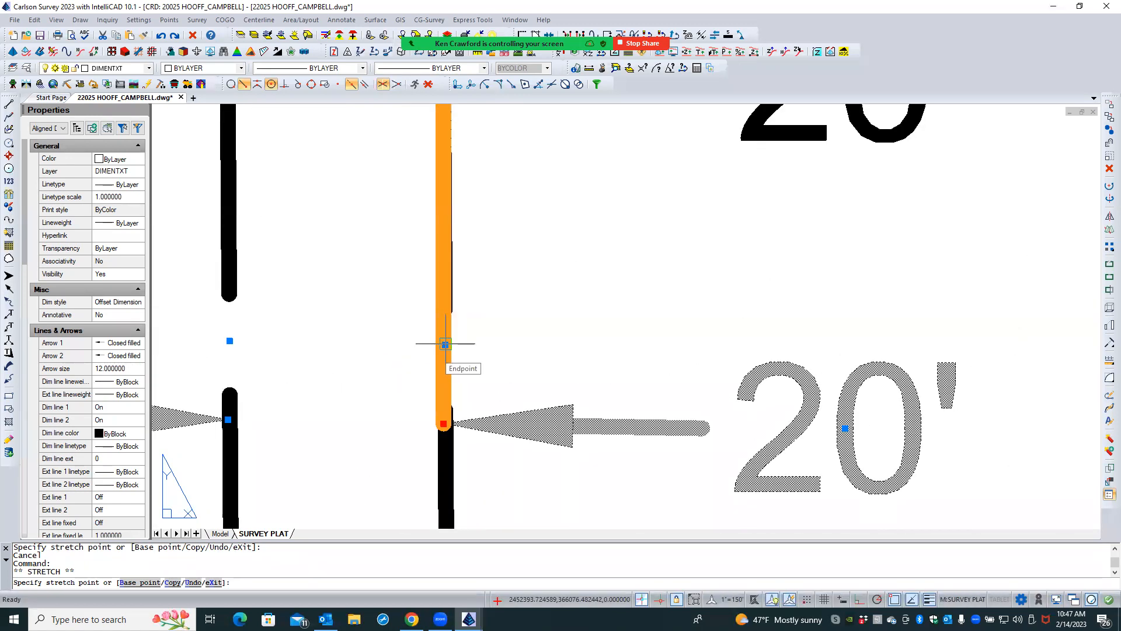
{"action": "right_click", "coordinate": [457, 346], "text": "shift"}
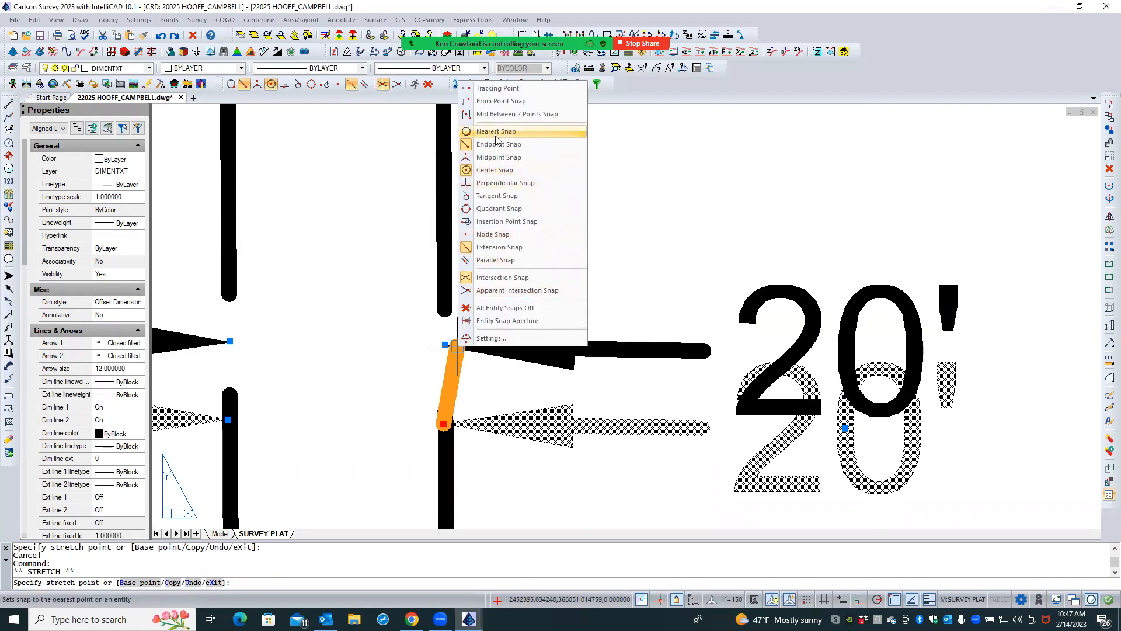
{"action": "left_click", "coordinate": [493, 234]}
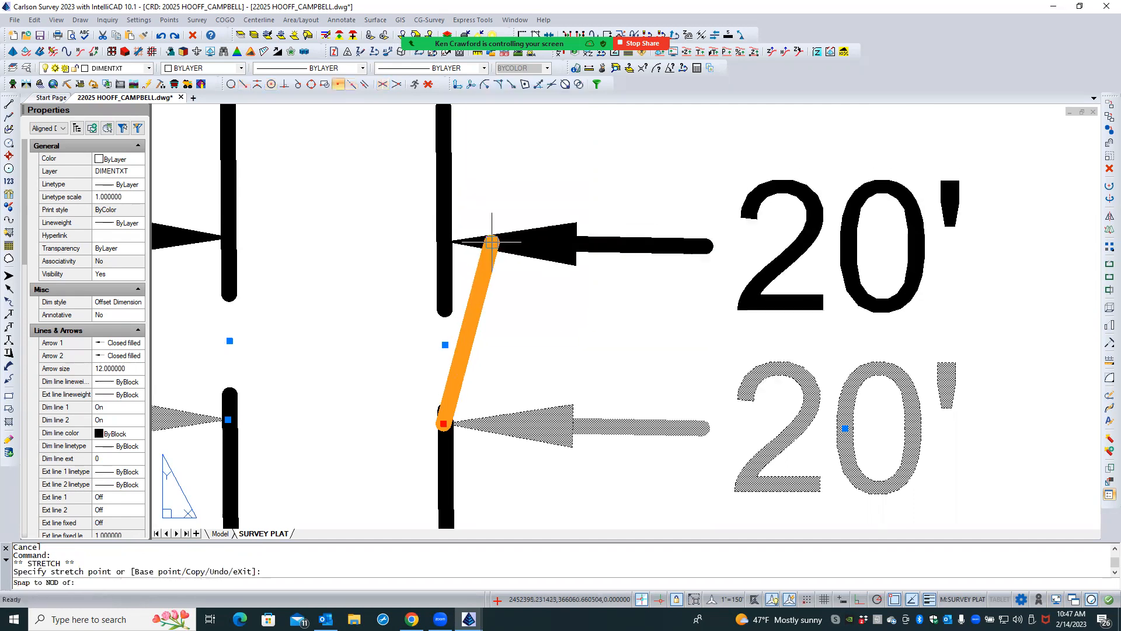
{"action": "left_click", "coordinate": [445, 344]}
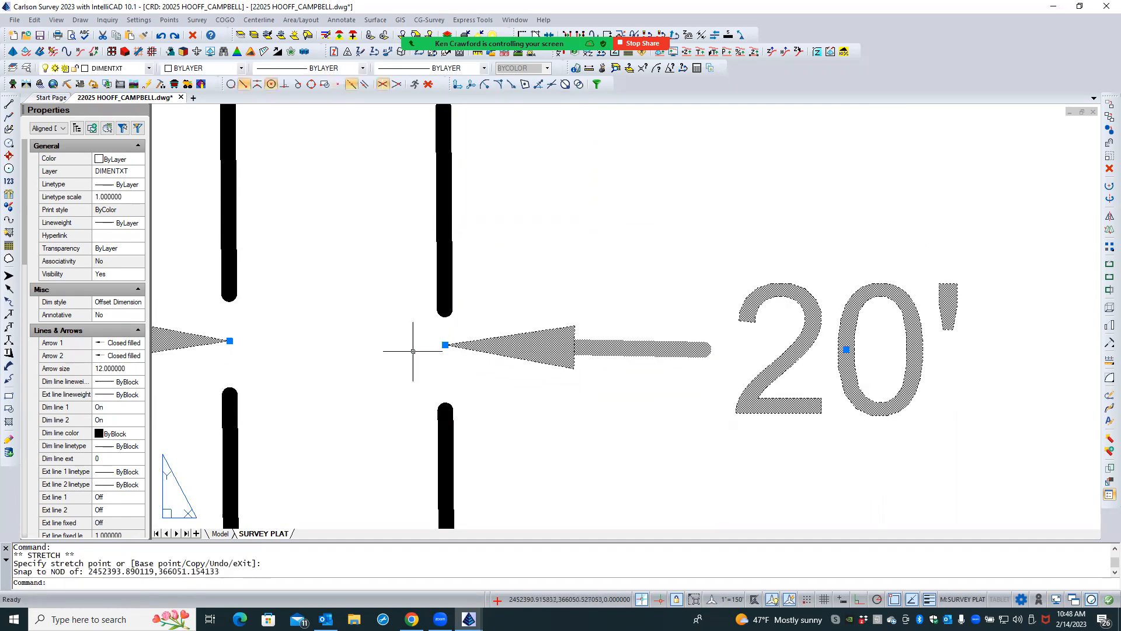
- Move the 20' dimension slightly south, snapping to the nearest point on a dash of Eagles Bluff Lane's east easement line
{"action": "scroll", "coordinate": [408, 347], "scroll_direction": "down", "scroll_amount": 4}
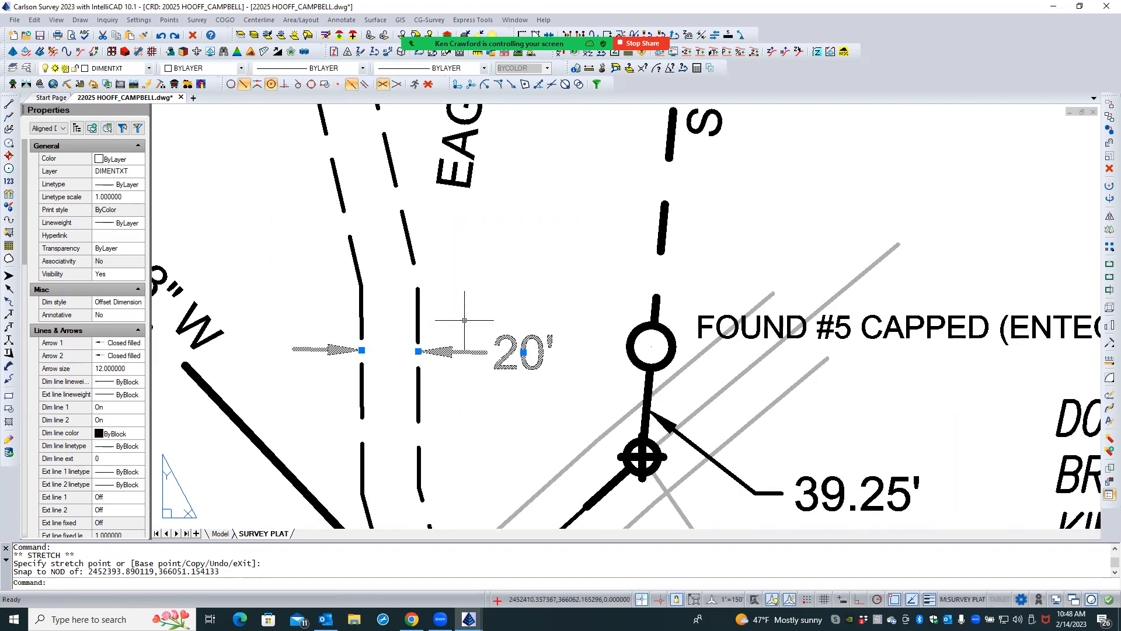
{"action": "type", "text": "M"}
{"action": "key", "text": "Return"}
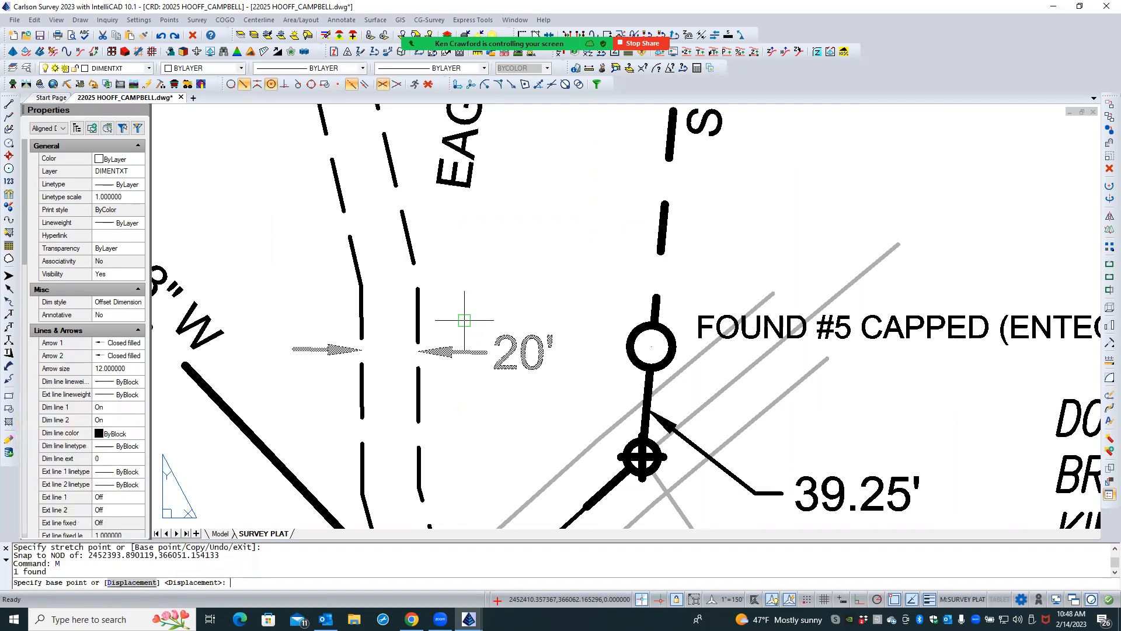
{"action": "left_click", "coordinate": [418, 351]}
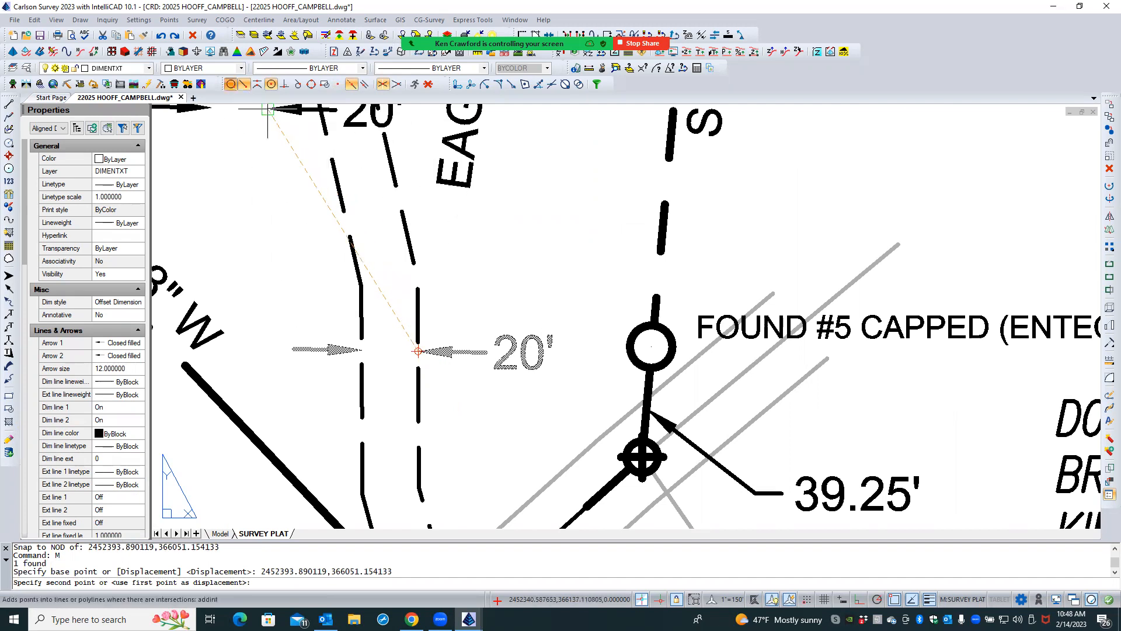
{"action": "left_click", "coordinate": [424, 380]}
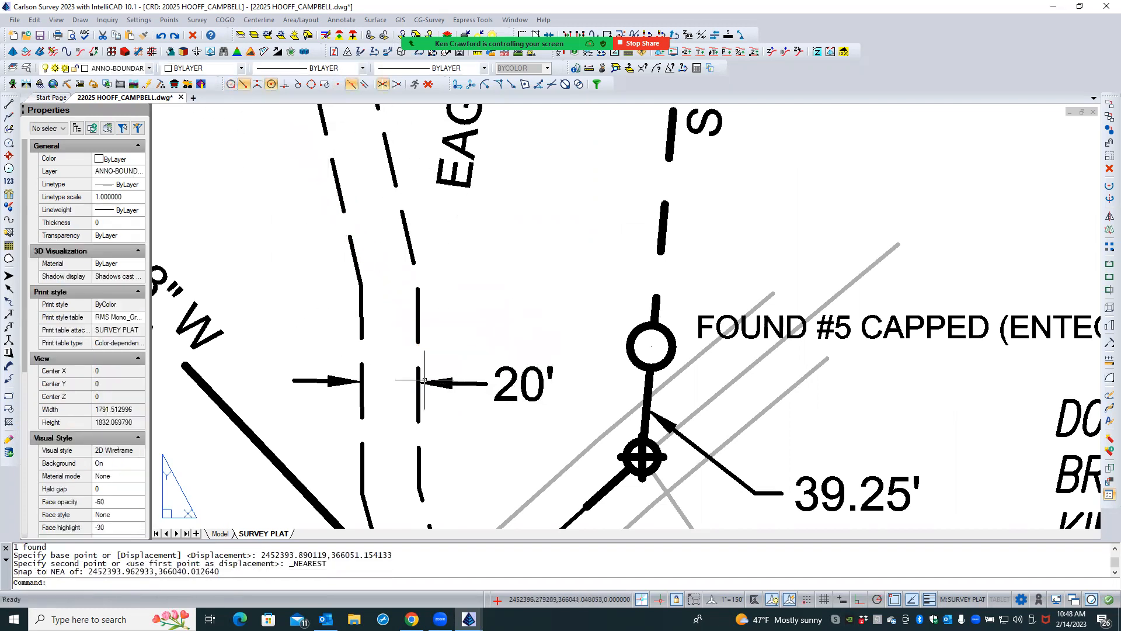
{"action": "key", "text": "Escape"}
{"action": "key", "text": "Escape"}
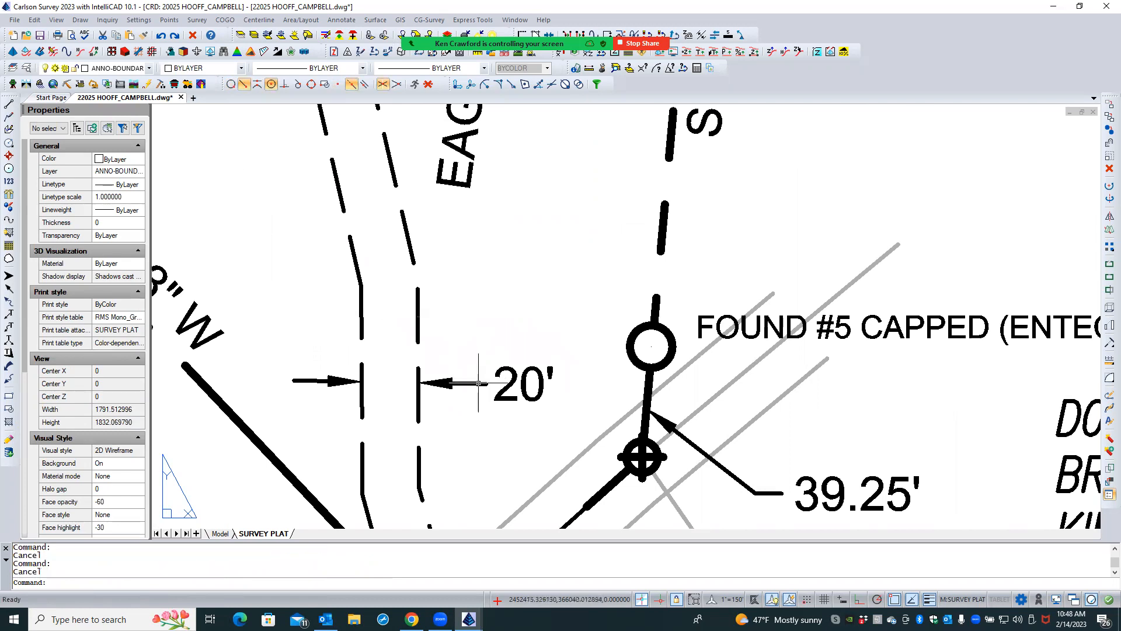
{"action": "left_click", "coordinate": [479, 384]}
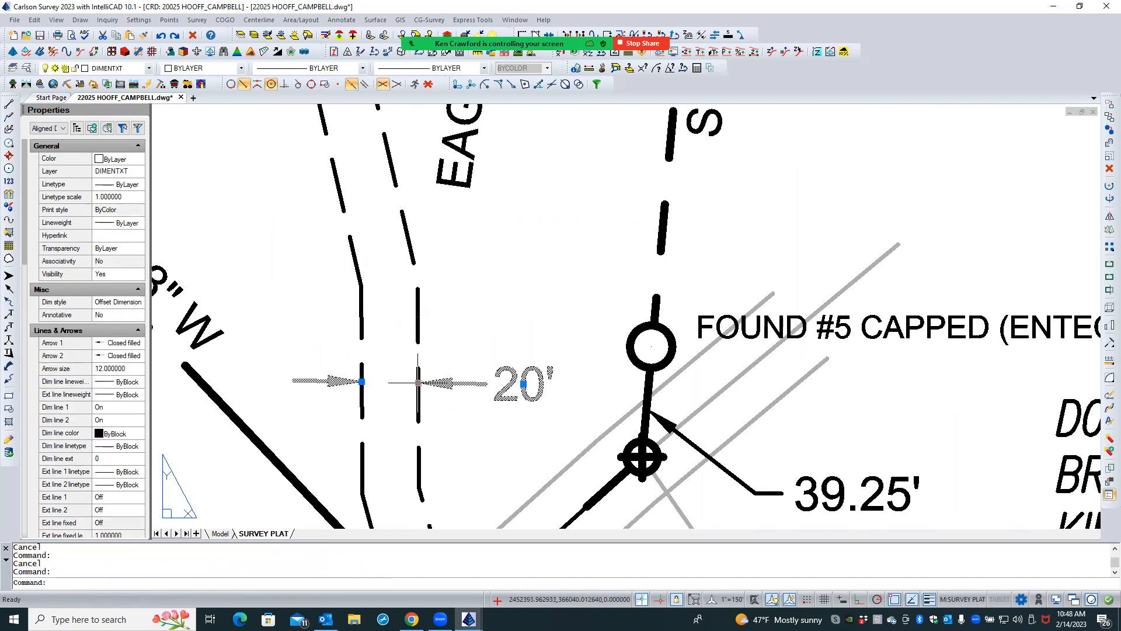
{"action": "key", "text": "Escape"}
- Inspect where the 30' dimension's arrow and definition points sit on Terrapin Neck Road's easement line, and deselect it
{"action": "scroll", "coordinate": [459, 330], "scroll_direction": "down", "scroll_amount": 6}
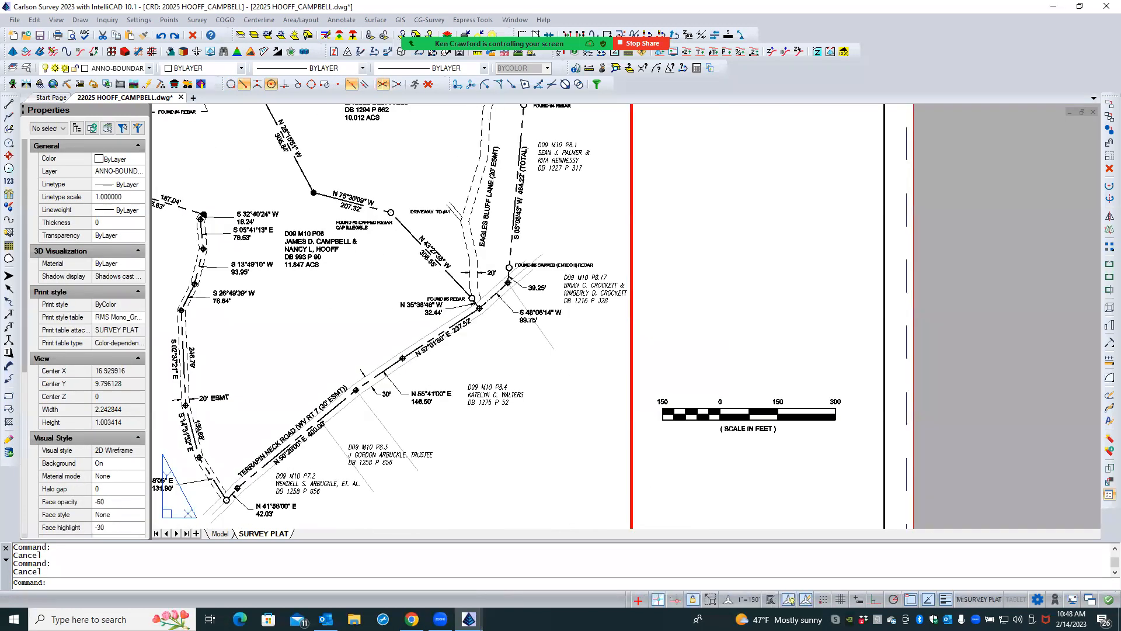
{"action": "scroll", "coordinate": [371, 390], "scroll_direction": "up", "scroll_amount": 5}
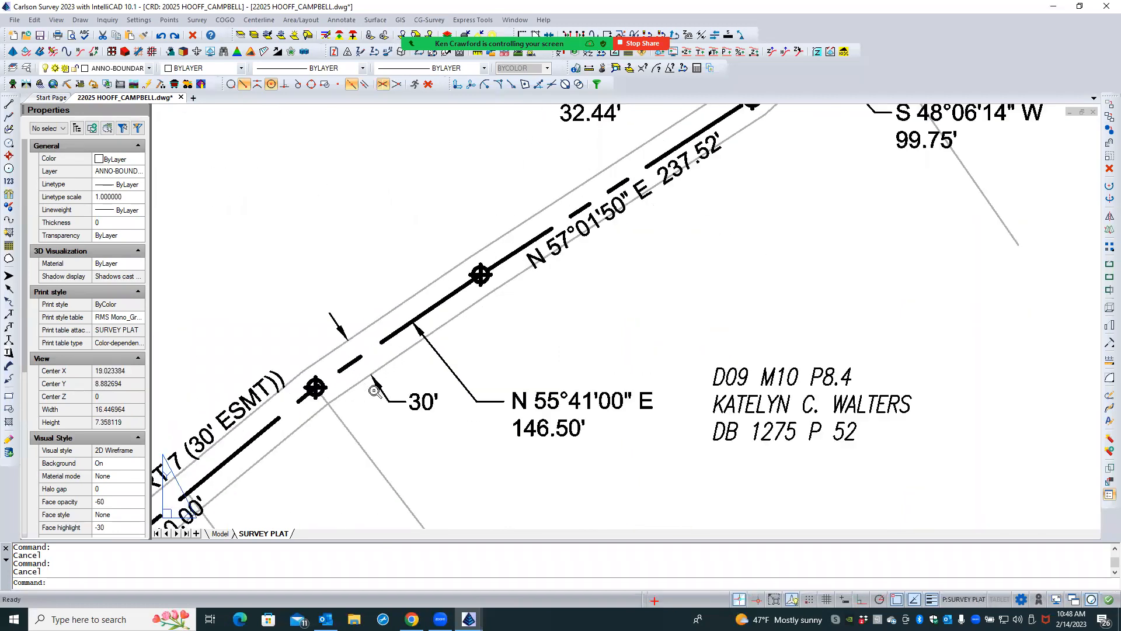
{"action": "left_click", "coordinate": [386, 401]}
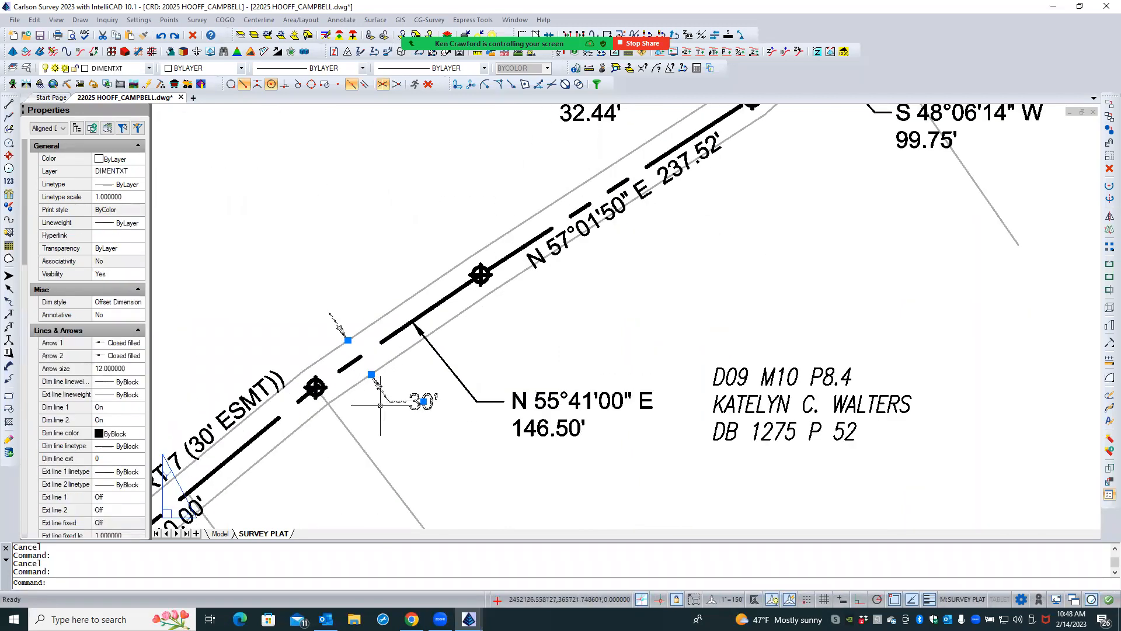
{"action": "scroll", "coordinate": [371, 406], "scroll_direction": "up", "scroll_amount": 3}
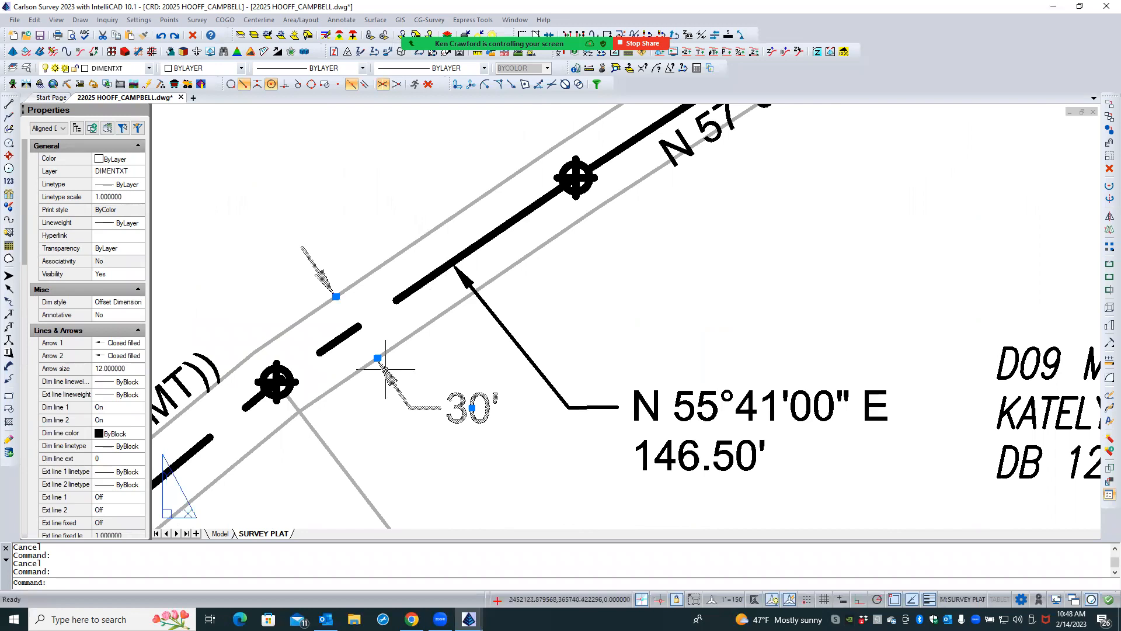
{"action": "scroll", "coordinate": [385, 355], "scroll_direction": "up", "scroll_amount": 5}
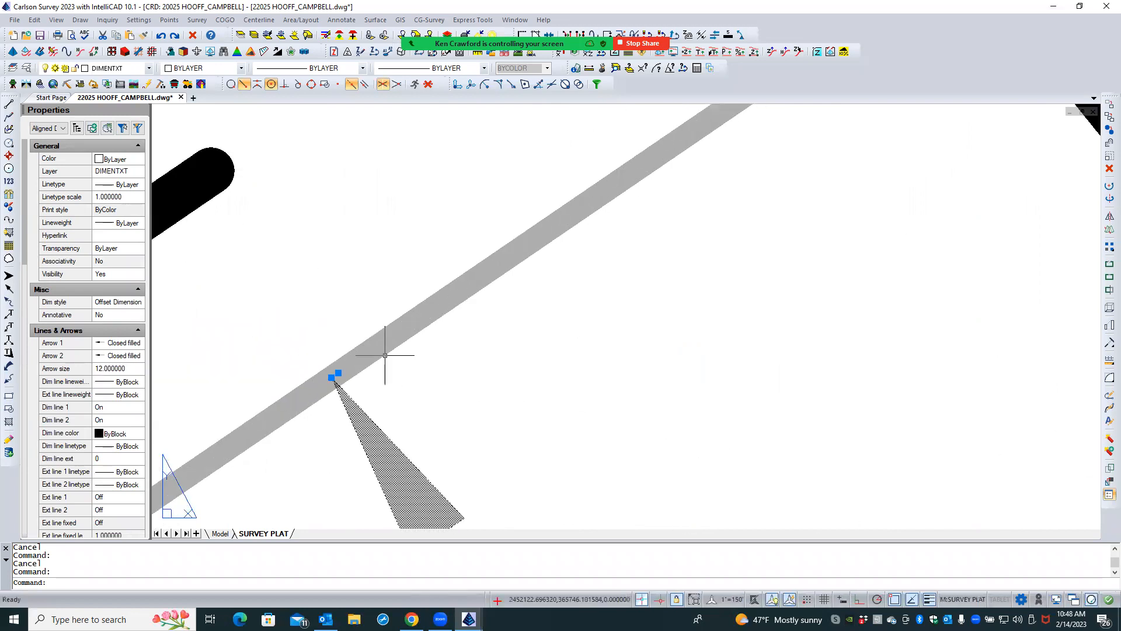
{"action": "scroll", "coordinate": [342, 382], "scroll_direction": "up", "scroll_amount": 2}
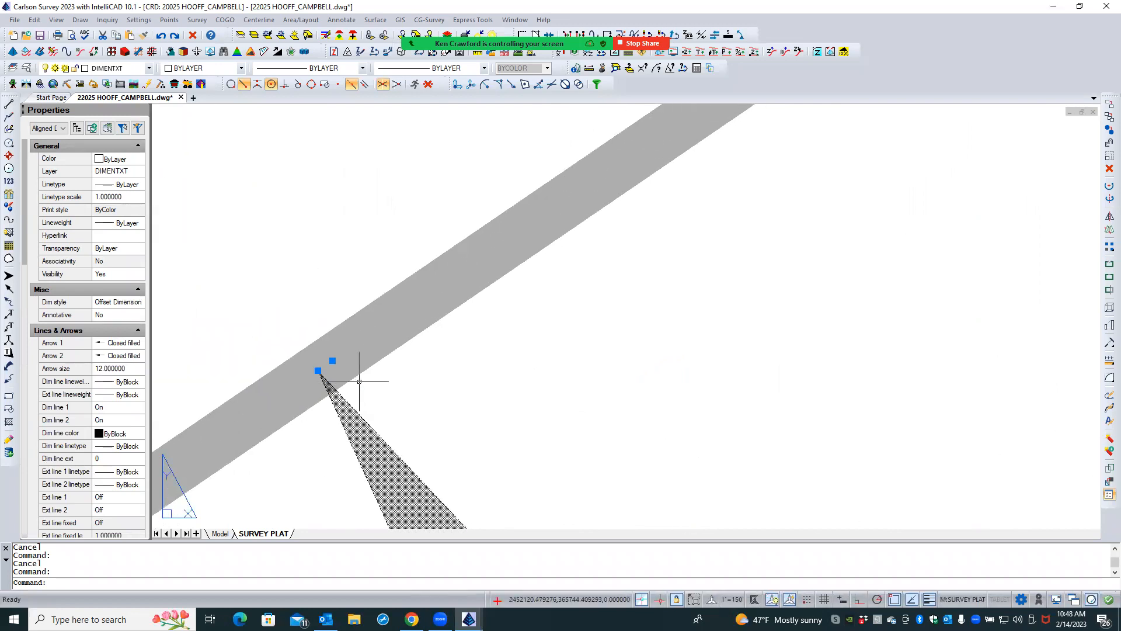
{"action": "scroll", "coordinate": [359, 381], "scroll_direction": "down", "scroll_amount": 6}
{"action": "key", "text": "Escape"}
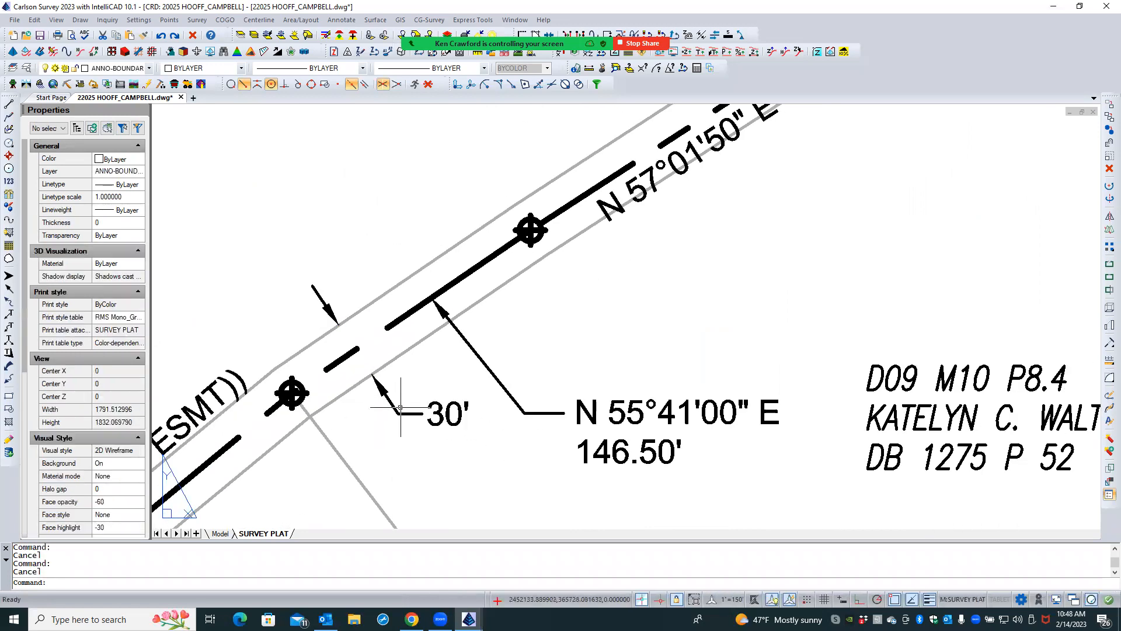
- Move the S 26°49'39" W, 76.64' label slightly down so its bearing text lines up with its leader
{"action": "scroll", "coordinate": [401, 407], "scroll_direction": "down", "scroll_amount": 3}
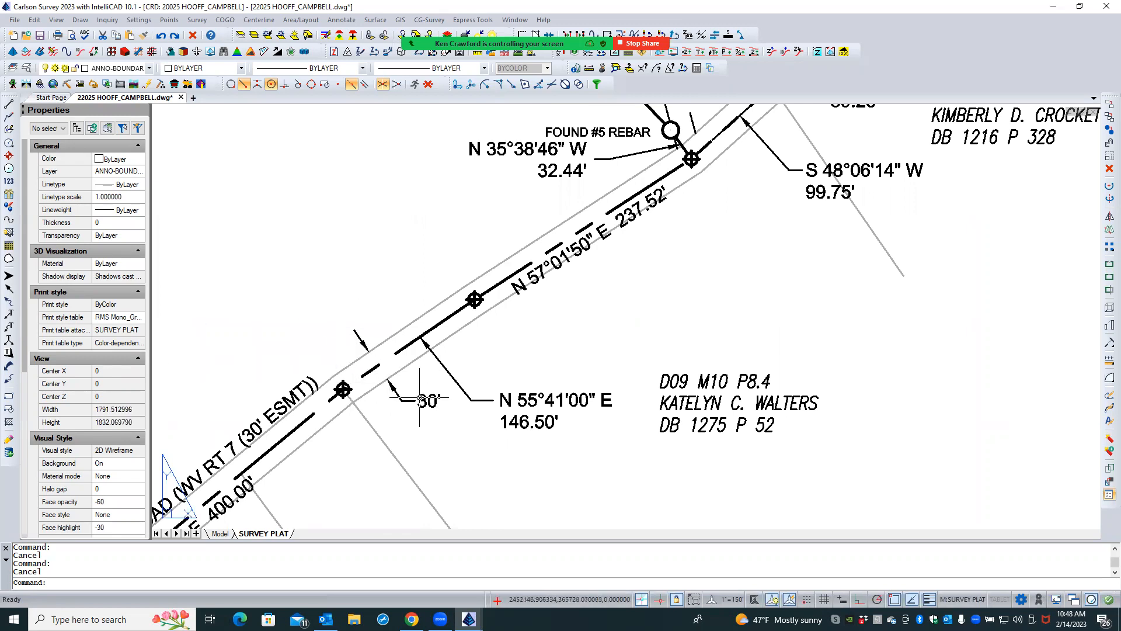
{"action": "scroll", "coordinate": [388, 292], "scroll_direction": "down", "scroll_amount": 3}
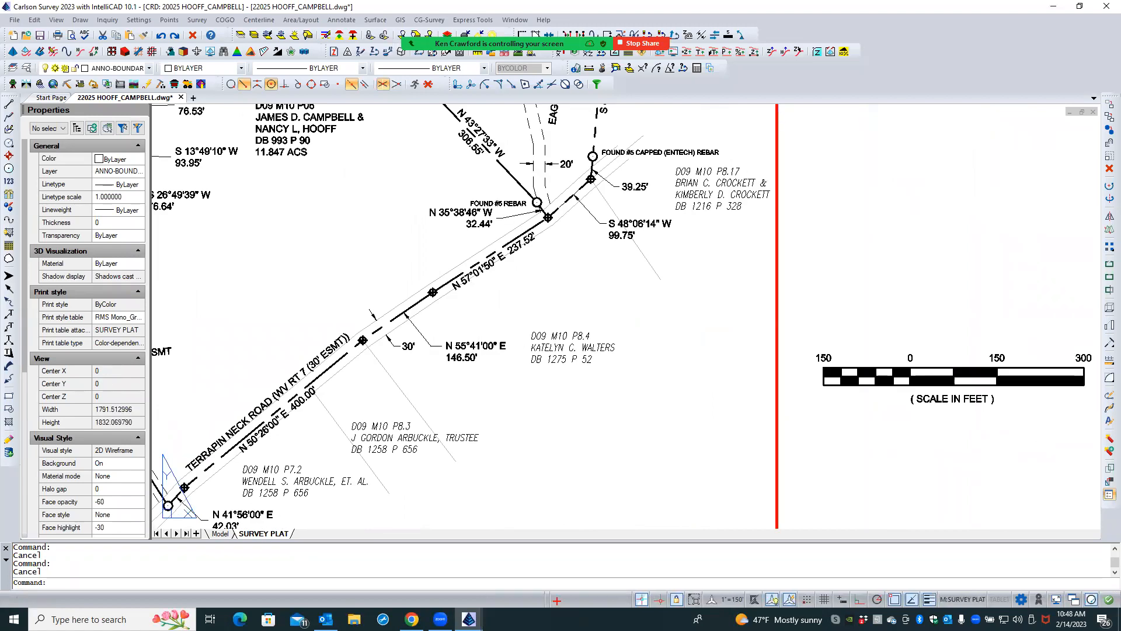
{"action": "scroll", "coordinate": [497, 395], "scroll_direction": "down", "scroll_amount": 3}
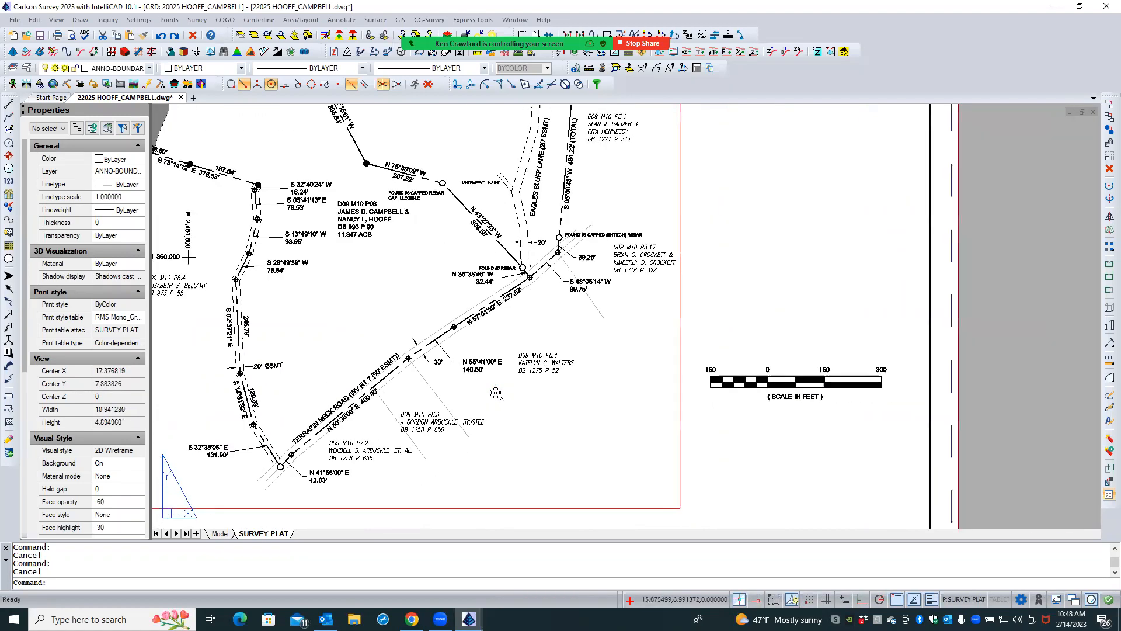
{"action": "scroll", "coordinate": [287, 281], "scroll_direction": "up", "scroll_amount": 3}
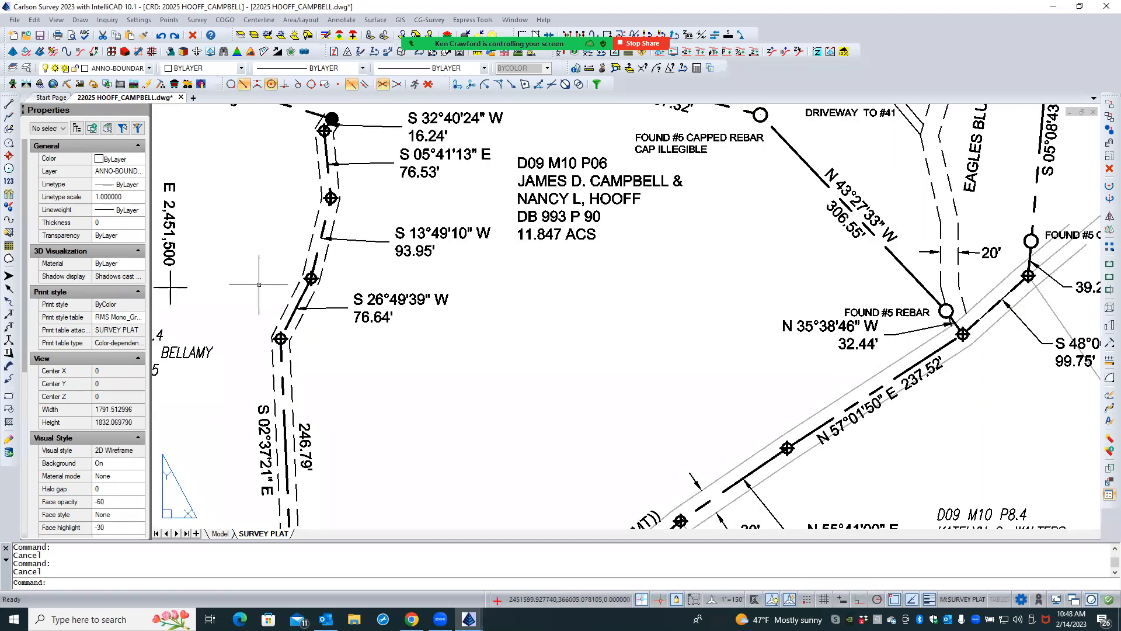
{"action": "scroll", "coordinate": [258, 284], "scroll_direction": "down", "scroll_amount": 3}
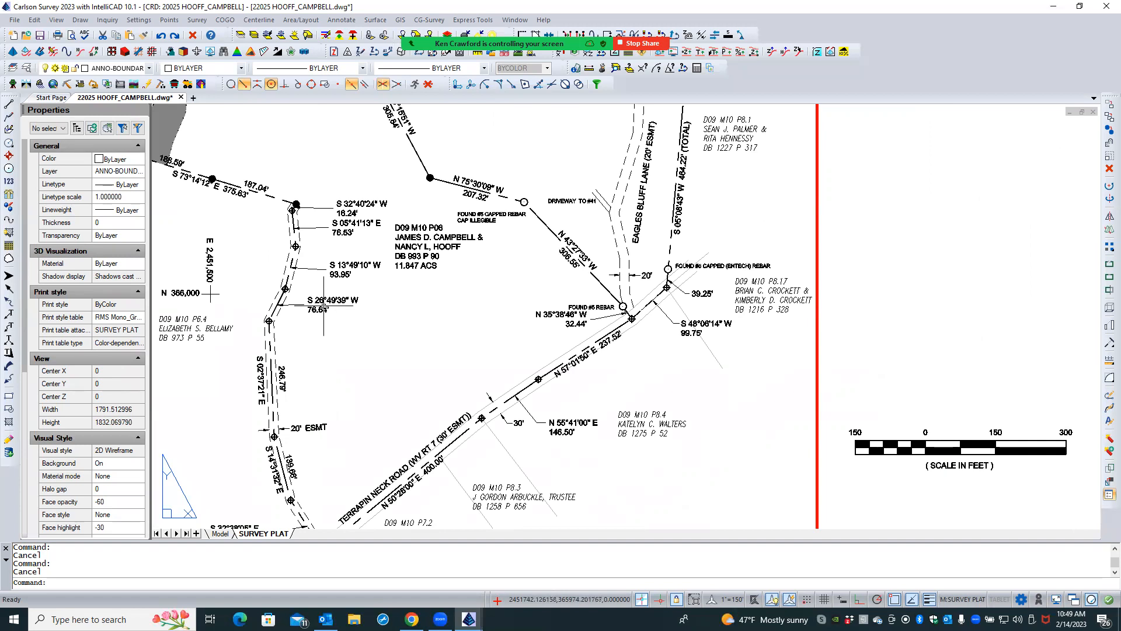
{"action": "scroll", "coordinate": [329, 299], "scroll_direction": "up", "scroll_amount": 1}
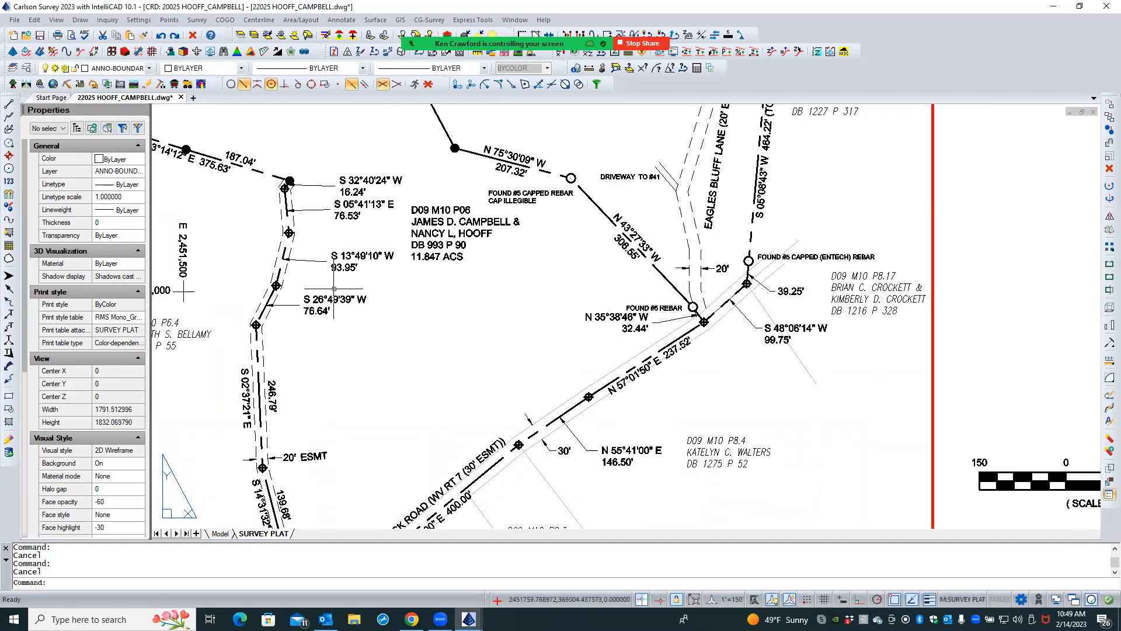
{"action": "left_click", "coordinate": [333, 289]}
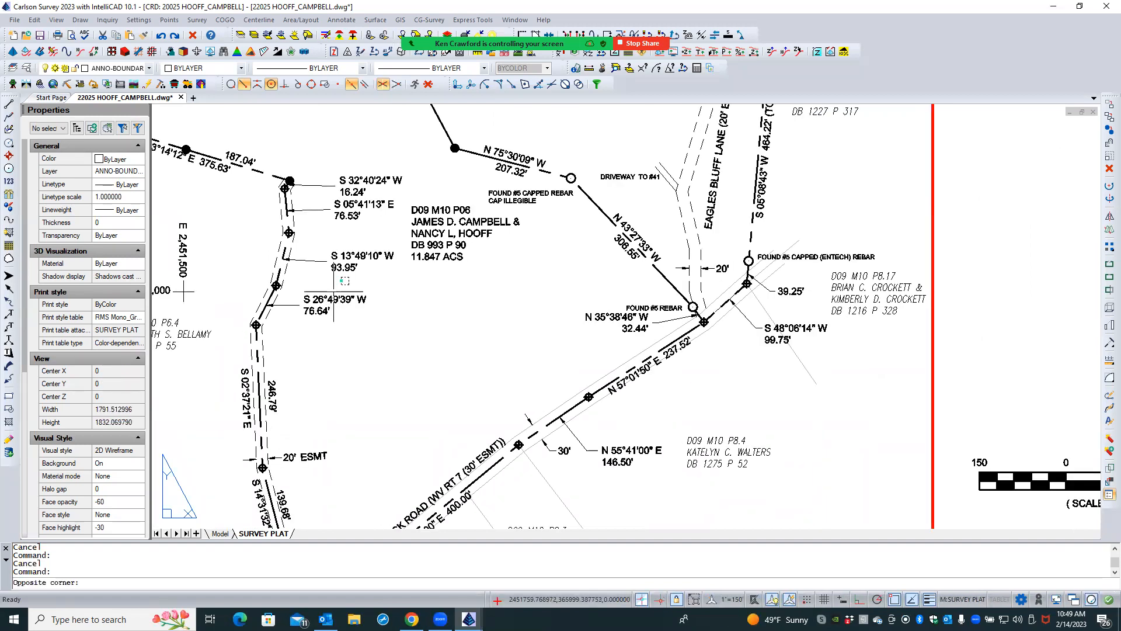
{"action": "left_click", "coordinate": [298, 320]}
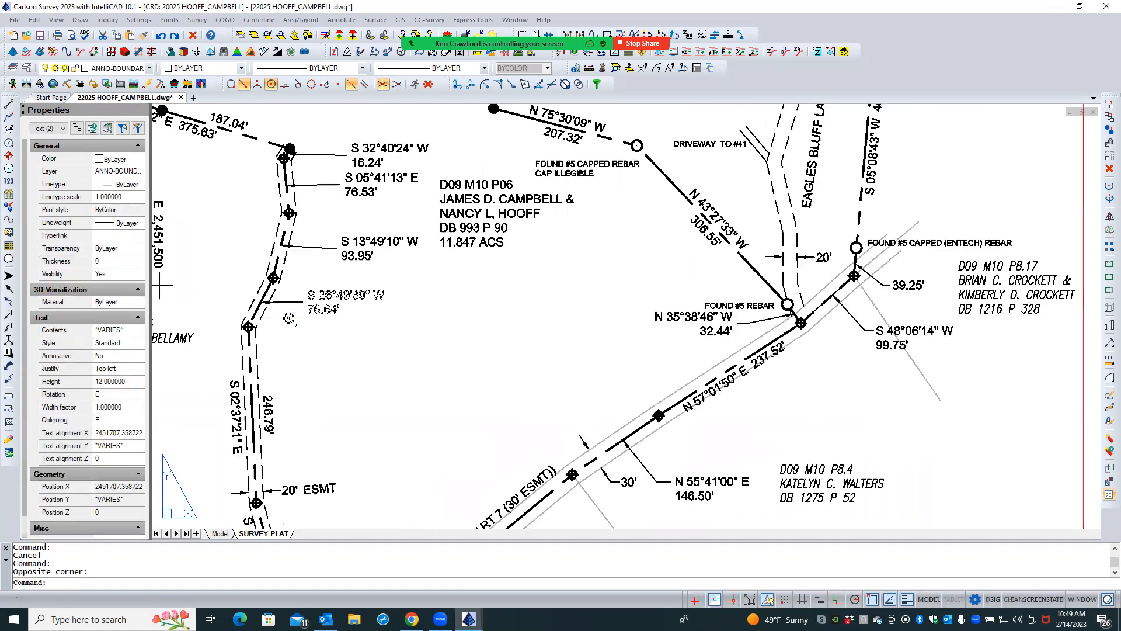
{"action": "scroll", "coordinate": [299, 320], "scroll_direction": "up", "scroll_amount": 4}
{"action": "type", "text": "M"}
{"action": "key", "text": "Return"}
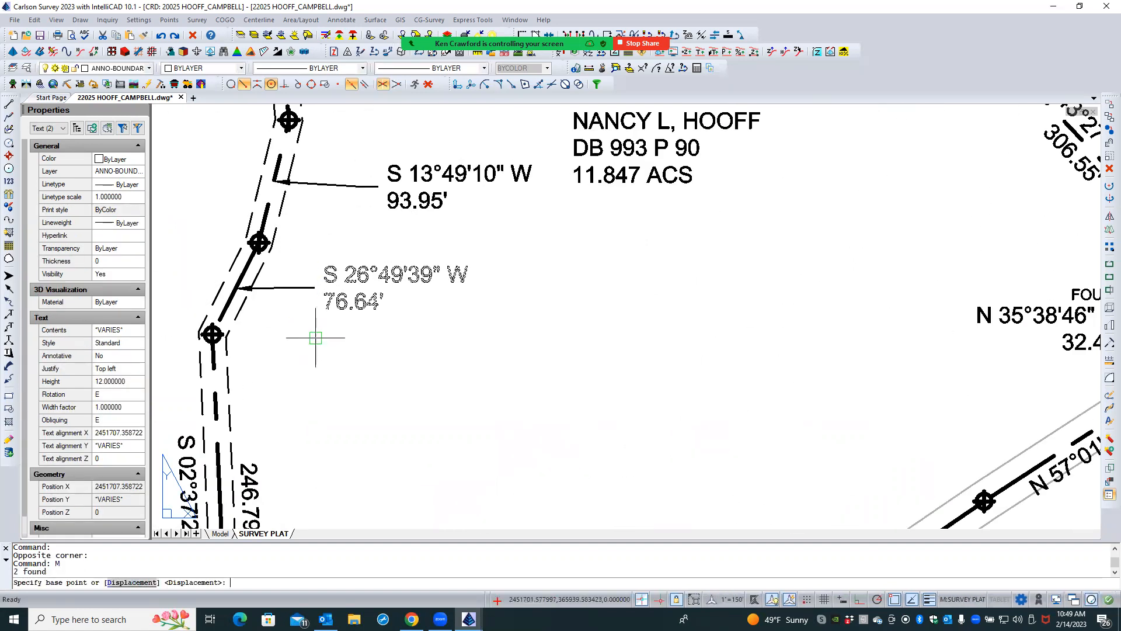
{"action": "left_click", "coordinate": [343, 343]}
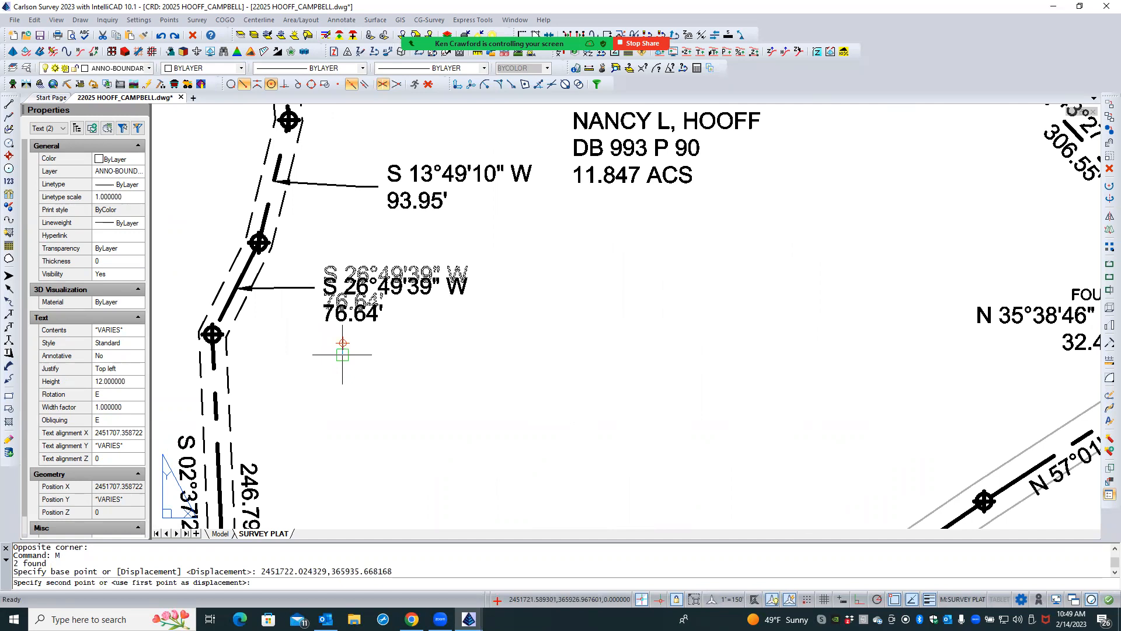
{"action": "left_click", "coordinate": [342, 356]}
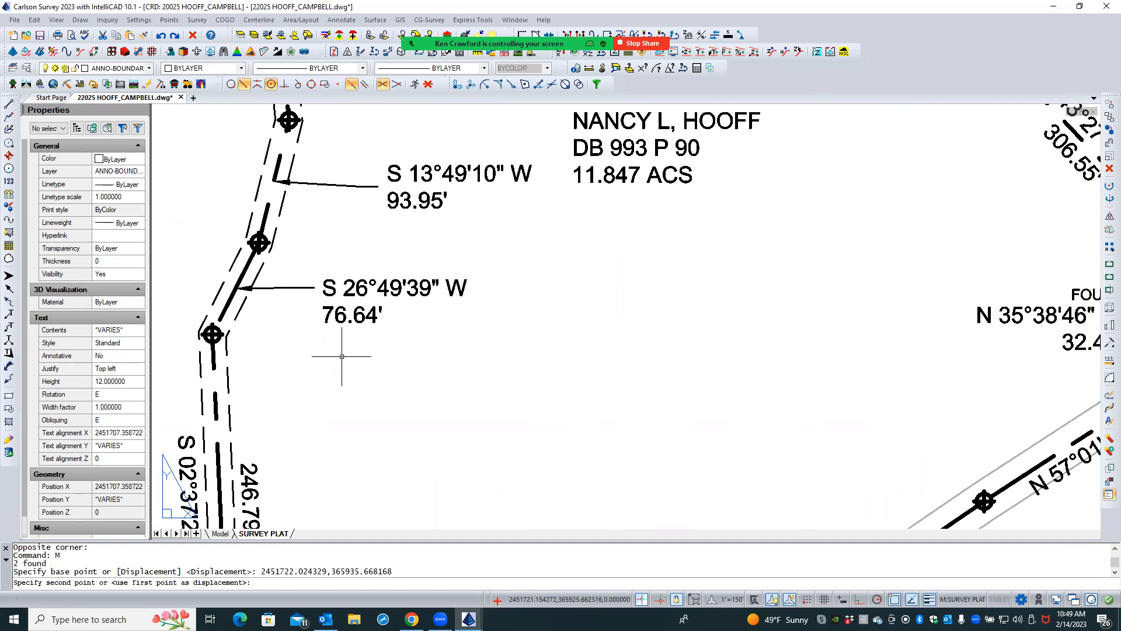
- Move the S 13°49'10" W, 93.95' label slightly down so its bearing text lines up with its leader
{"action": "left_click", "coordinate": [435, 159]}
{"action": "left_click", "coordinate": [416, 199]}
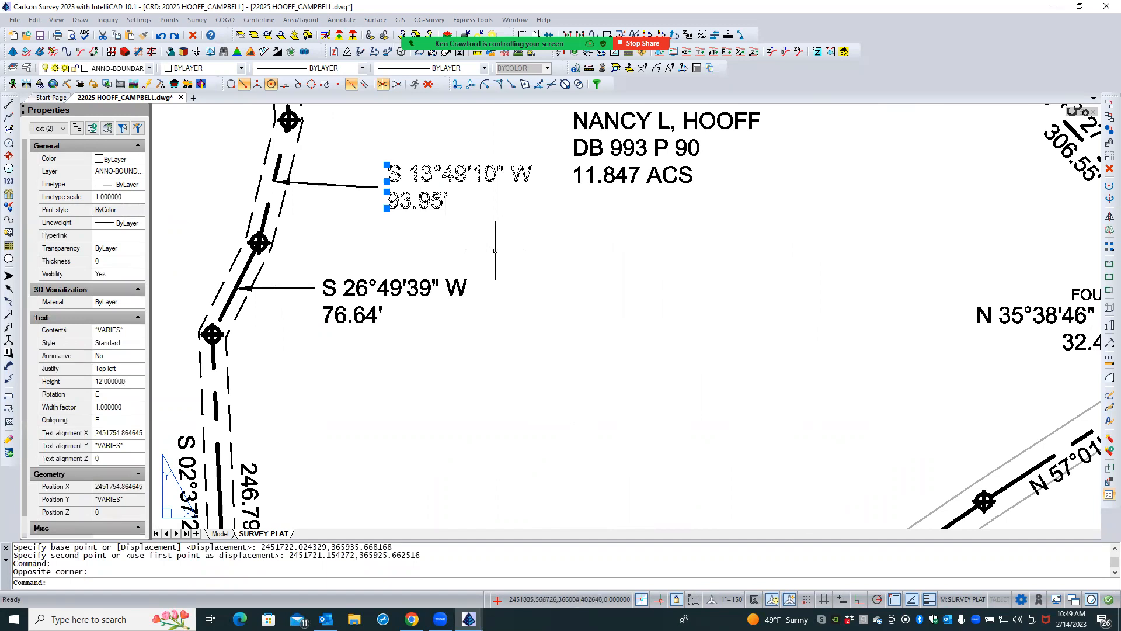
{"action": "type", "text": "M"}
{"action": "key", "text": "Return"}
{"action": "left_click", "coordinate": [526, 248]}
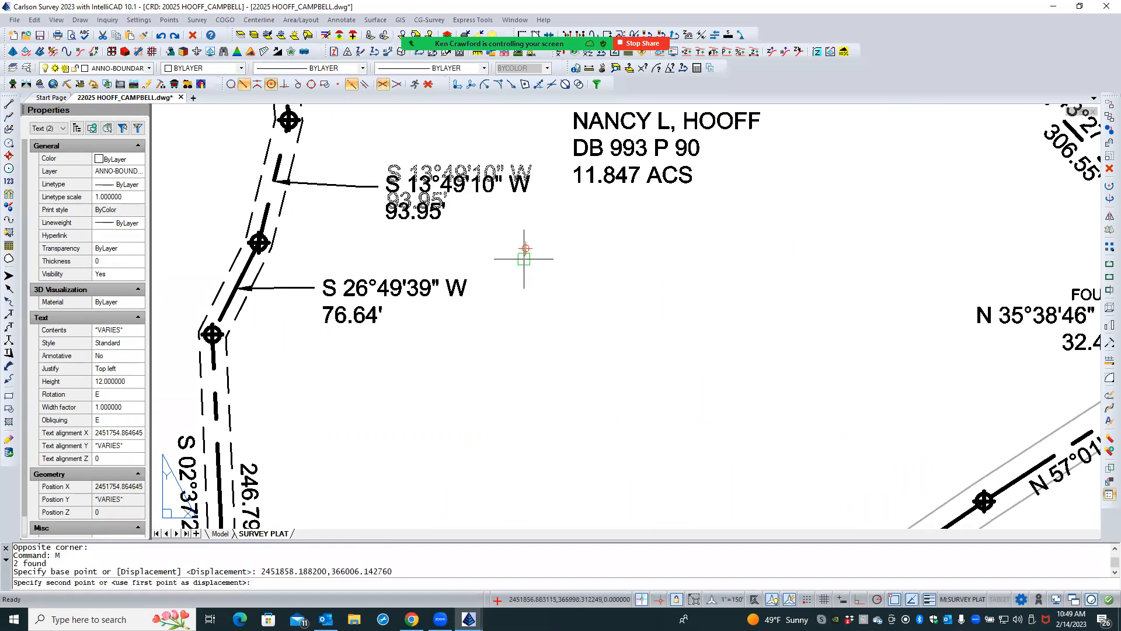
{"action": "left_click", "coordinate": [524, 261]}
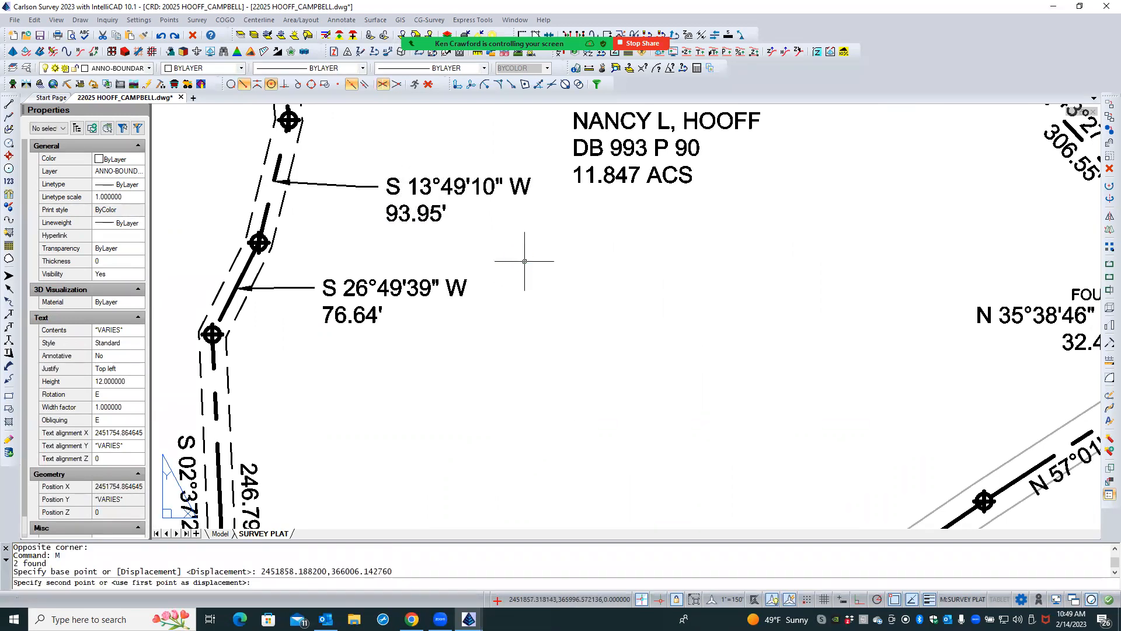
{"action": "scroll", "coordinate": [433, 366], "scroll_direction": "down", "scroll_amount": 1}
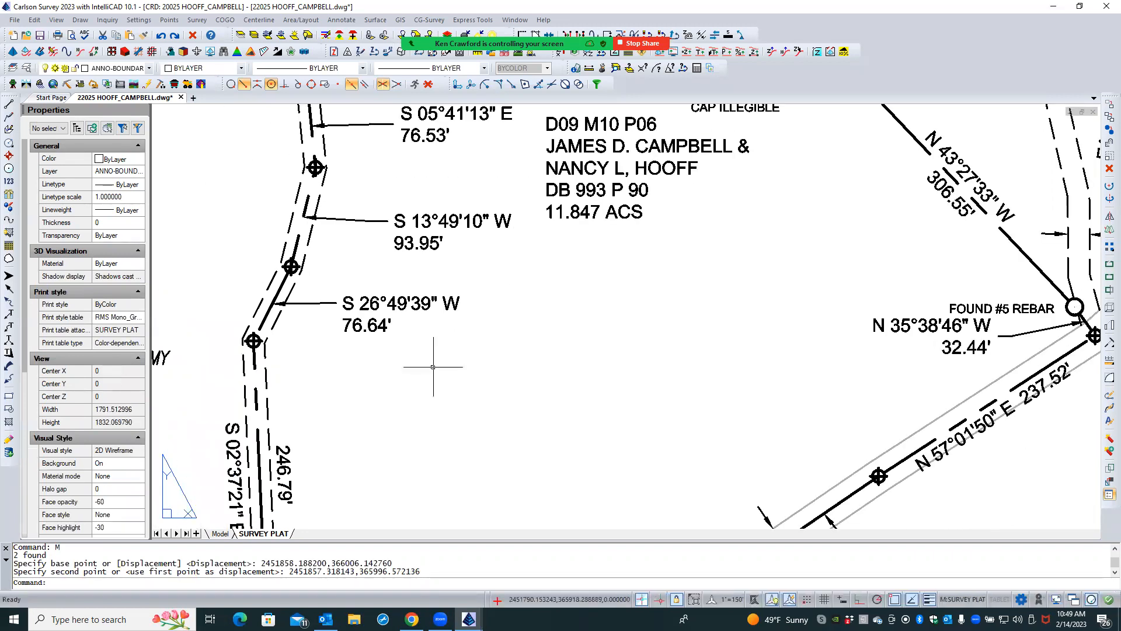
{"action": "scroll", "coordinate": [329, 333], "scroll_direction": "up", "scroll_amount": 2}
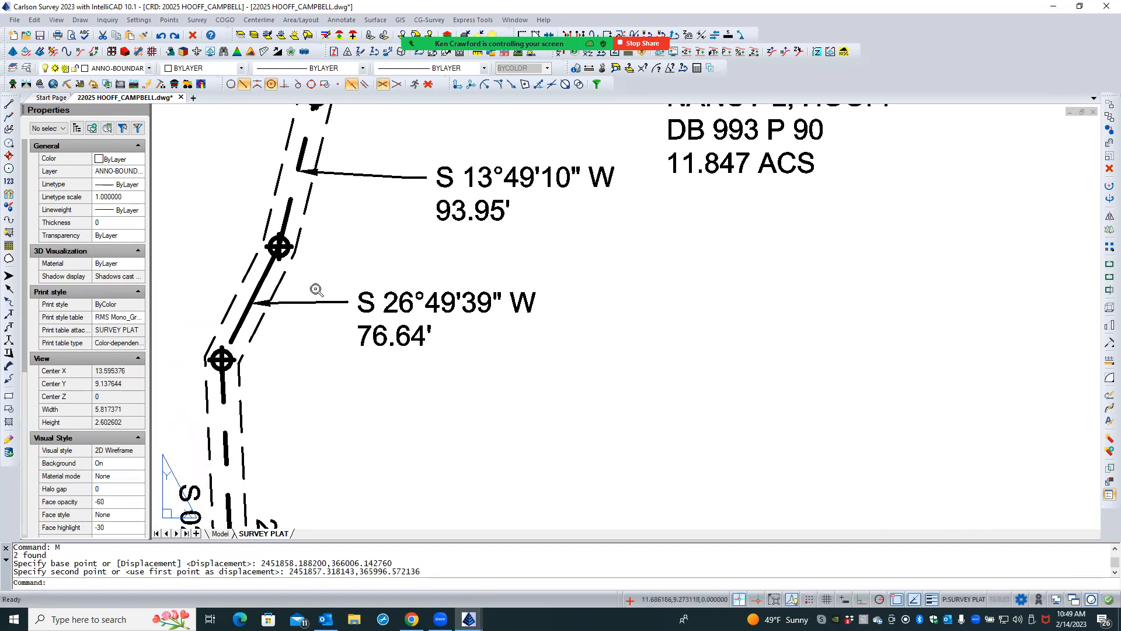
- Move the S 26°49'39" W, 76.64' label together with its leader down and slightly west, clear of the boundary course
{"action": "left_click", "coordinate": [418, 267]}
{"action": "left_click", "coordinate": [325, 350]}
{"action": "type", "text": "M"}
{"action": "key", "text": "Return"}
{"action": "left_click", "coordinate": [623, 284]}
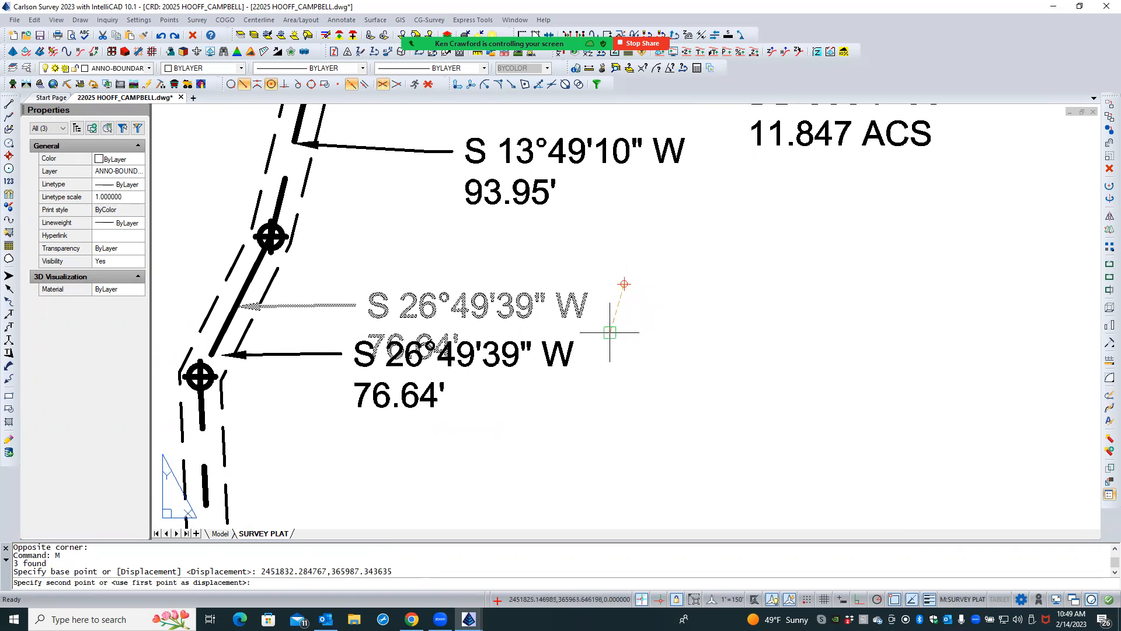
{"action": "left_click", "coordinate": [610, 332]}
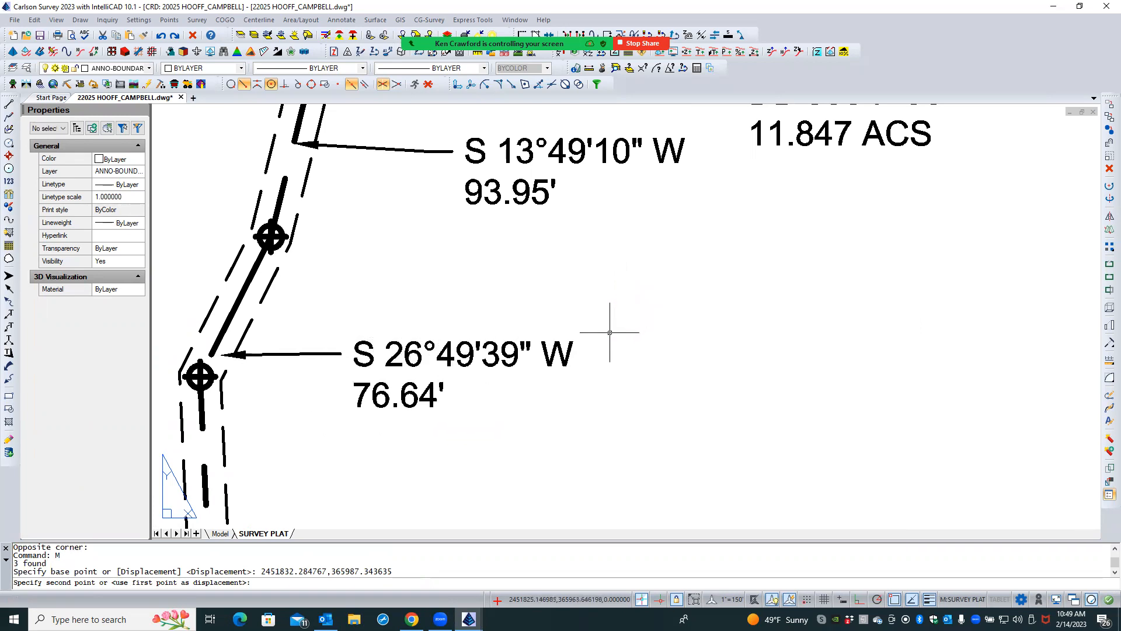
- Stretch the arrow tip of the S 26°49'39" W leader to the nearest point on its boundary line, near mid-course
{"action": "left_click", "coordinate": [285, 352]}
{"action": "left_click", "coordinate": [282, 348]}
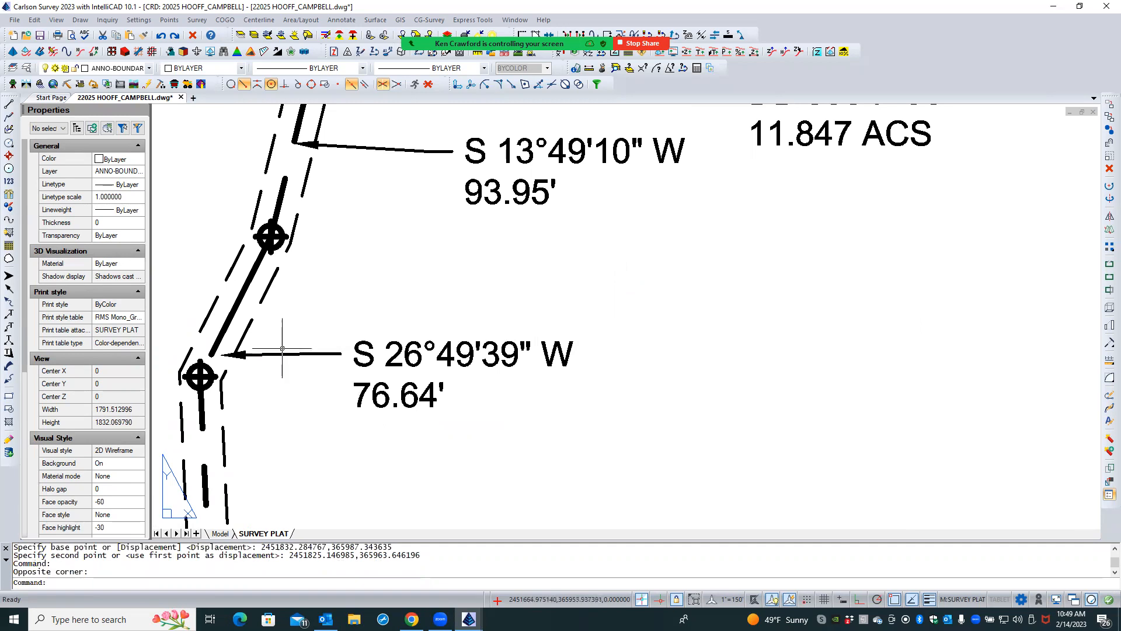
{"action": "left_click", "coordinate": [227, 353]}
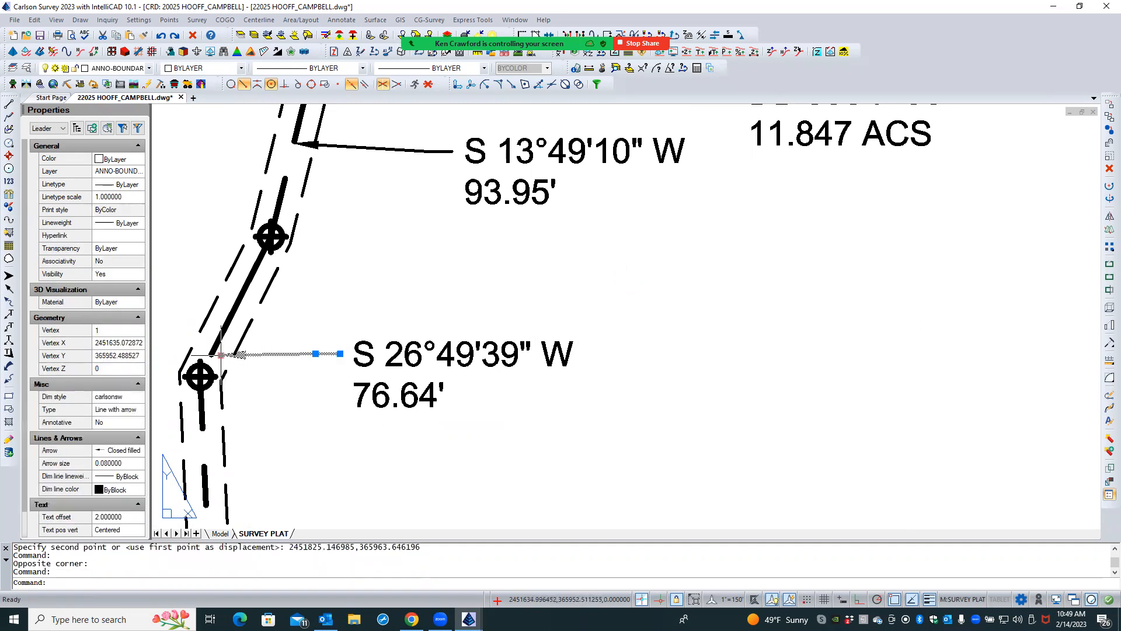
{"action": "left_click", "coordinate": [221, 354]}
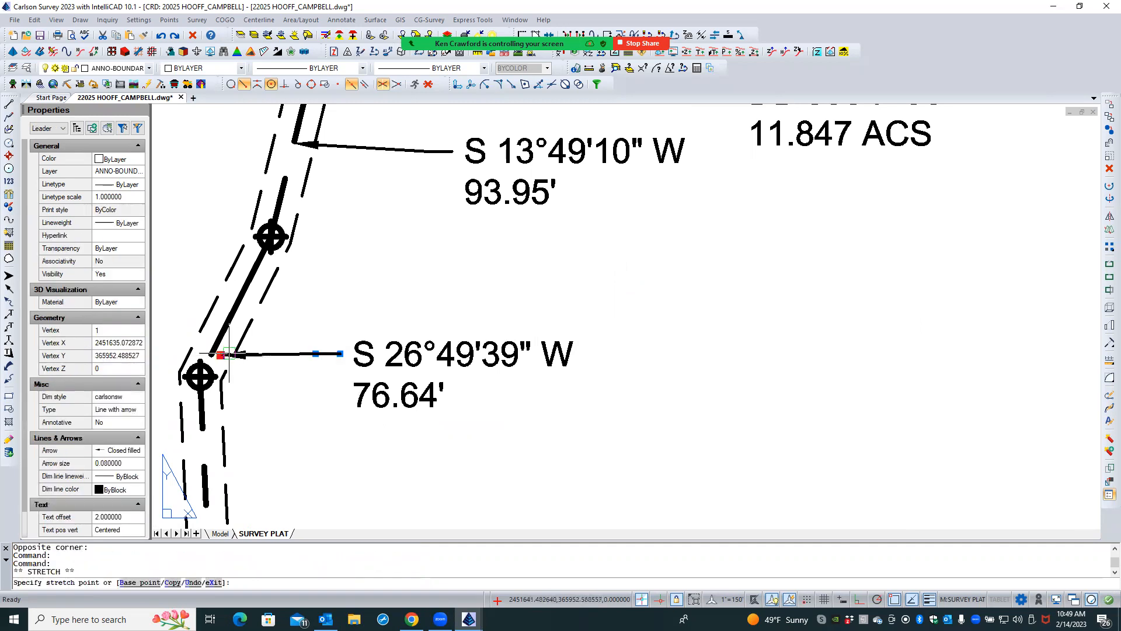
{"action": "left_click", "coordinate": [230, 85]}
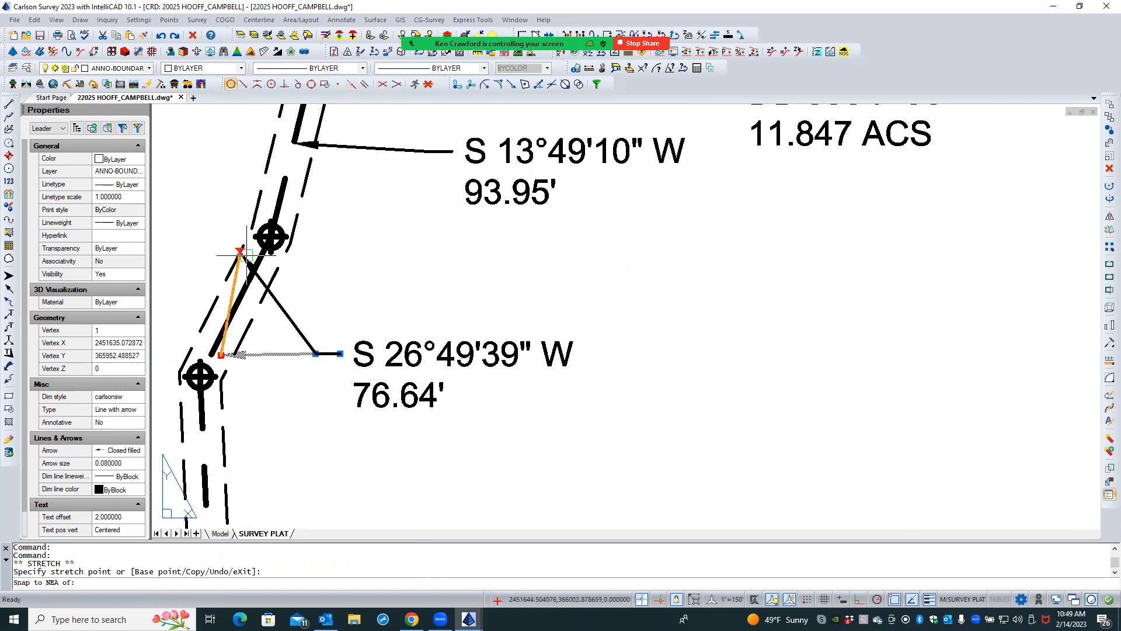
{"action": "left_click", "coordinate": [238, 301]}
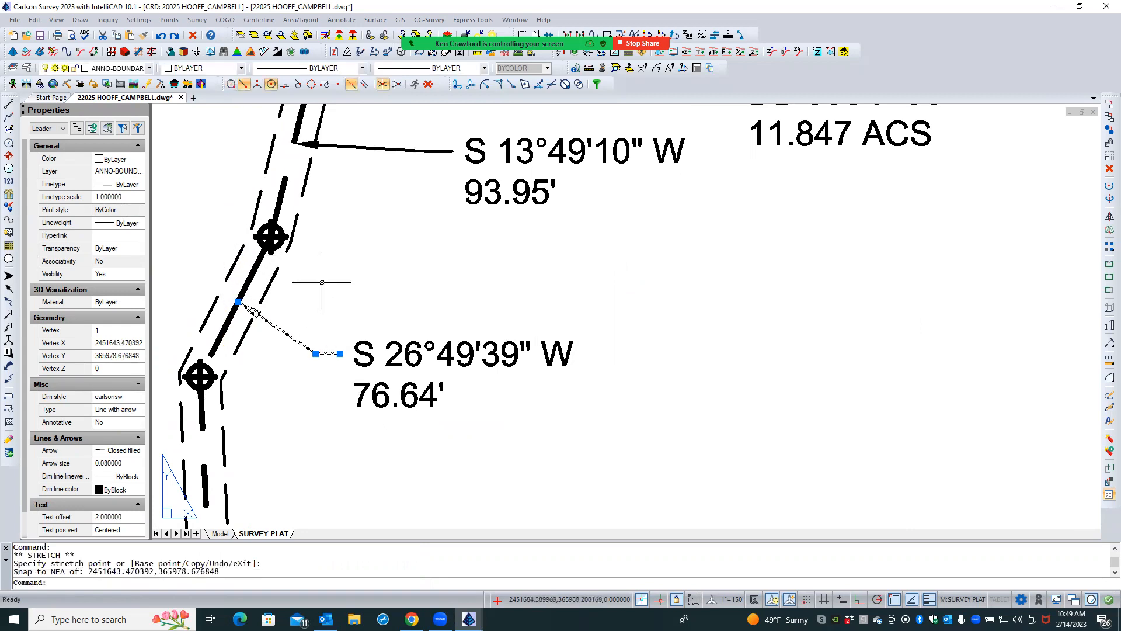
{"action": "key", "text": "Escape"}
{"action": "key", "text": "Escape"}
- Move the S 13°49'10" W, 93.95' label together with its leader down and west, closer to the easement
{"action": "scroll", "coordinate": [299, 397], "scroll_direction": "down", "scroll_amount": 3}
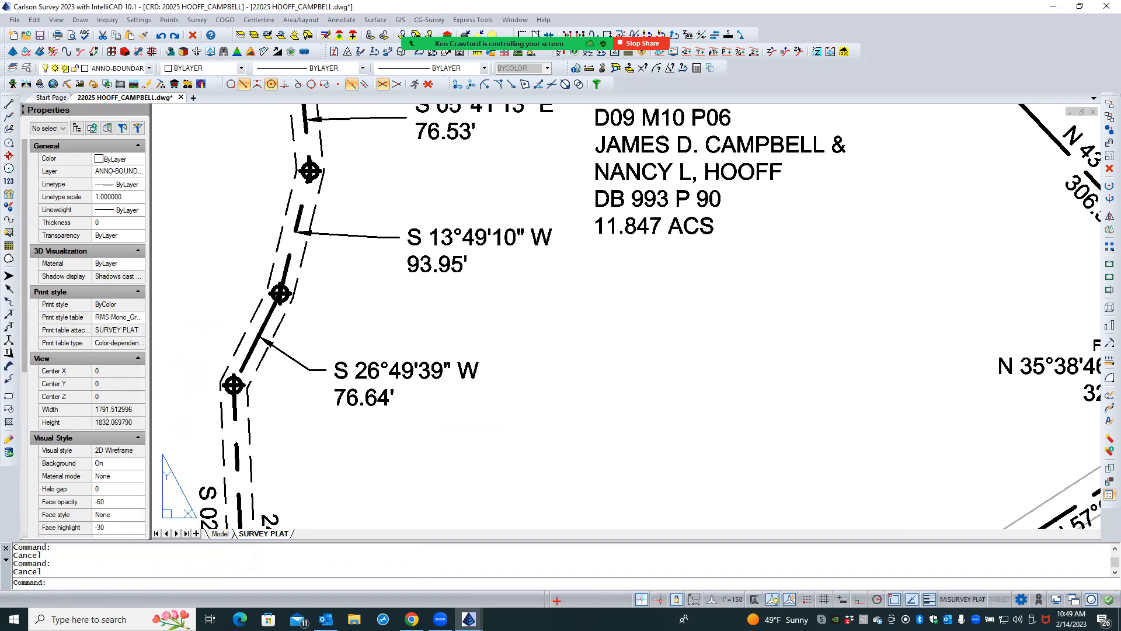
{"action": "scroll", "coordinate": [299, 400], "scroll_direction": "down", "scroll_amount": 3}
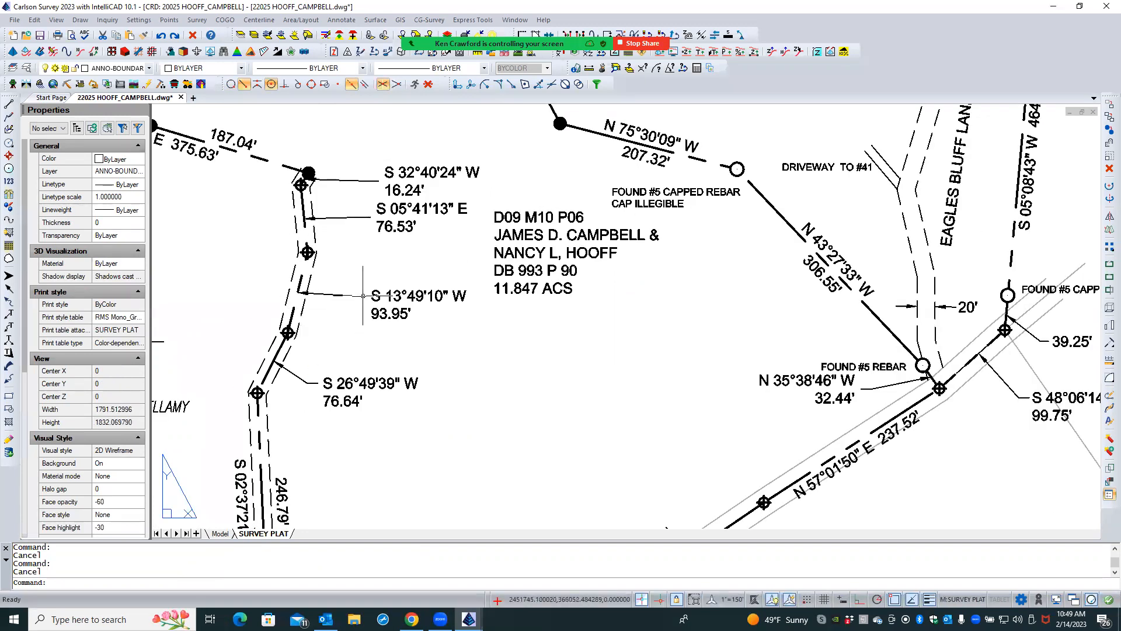
{"action": "scroll", "coordinate": [321, 327], "scroll_direction": "up", "scroll_amount": 3}
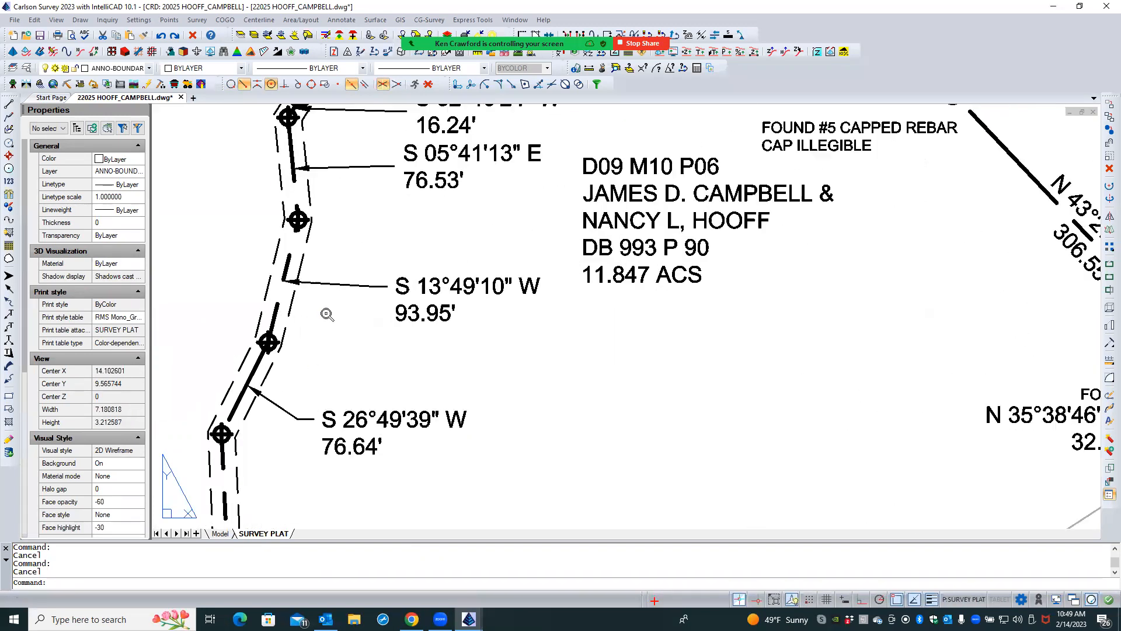
{"action": "left_click", "coordinate": [464, 255]}
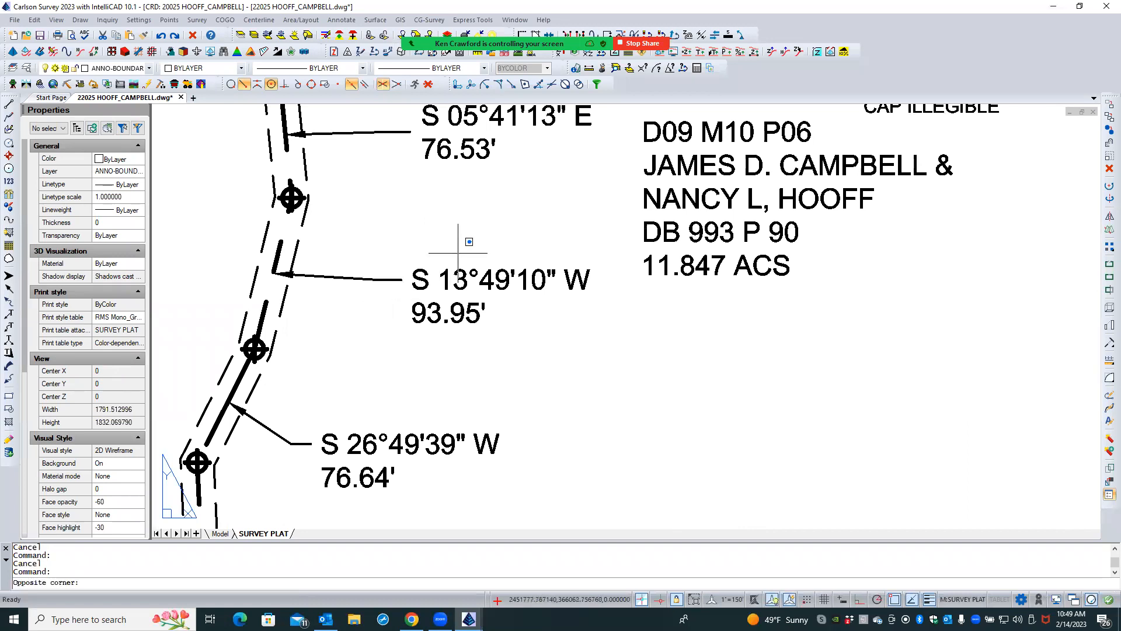
{"action": "left_click", "coordinate": [394, 315]}
{"action": "type", "text": "M"}
{"action": "key", "text": "Return"}
{"action": "left_click", "coordinate": [514, 330]}
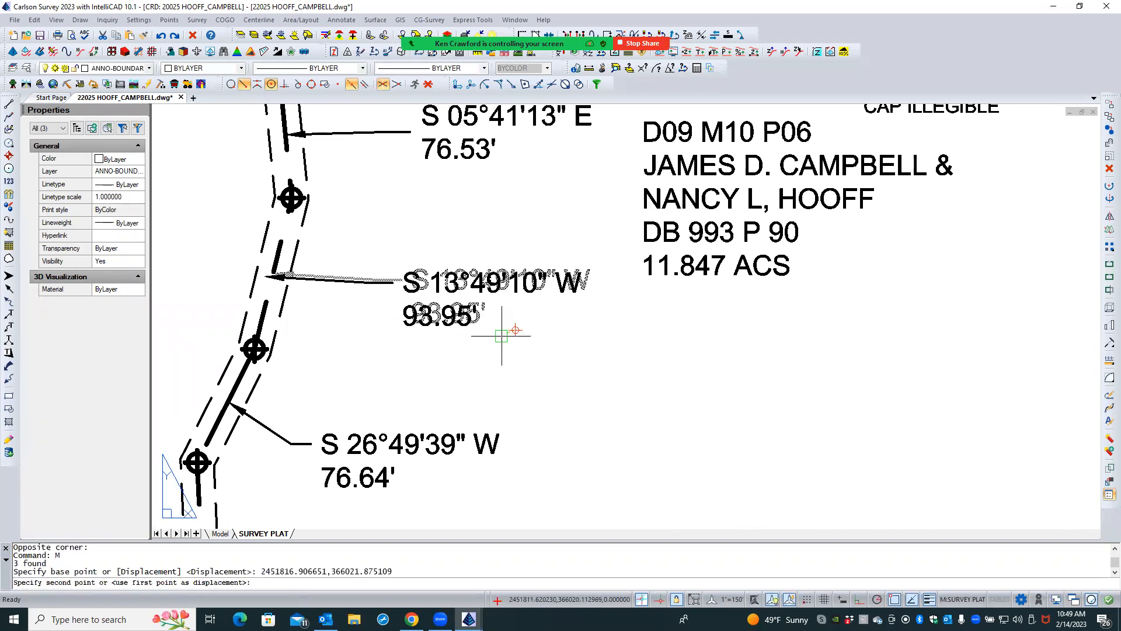
{"action": "left_click", "coordinate": [454, 363]}
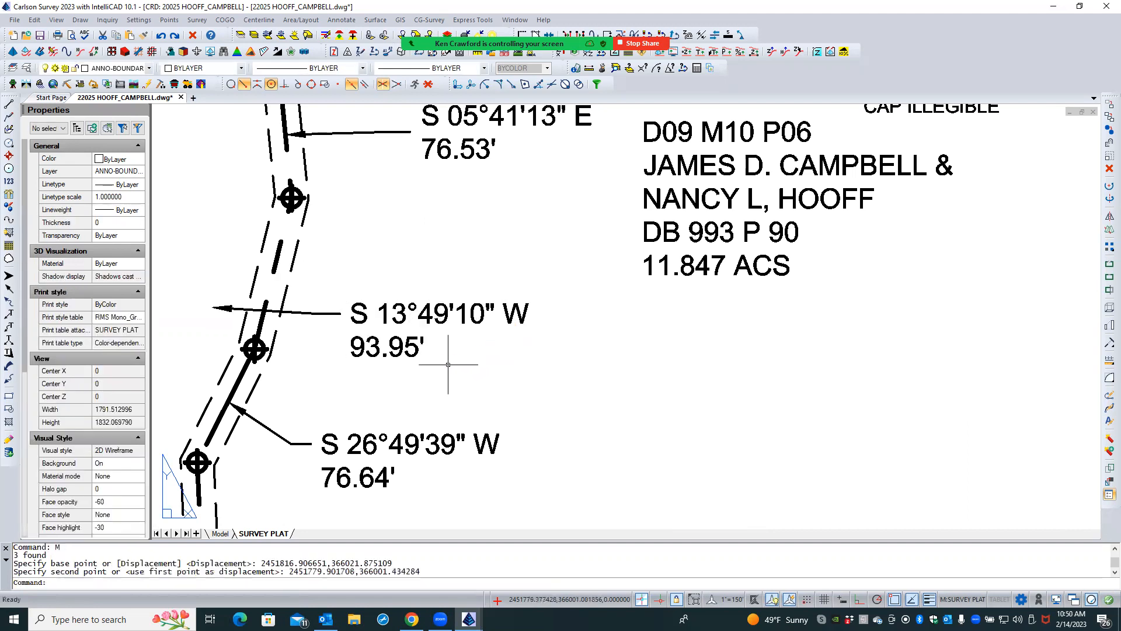
{"action": "key", "text": "Escape"}
{"action": "key", "text": "Escape"}
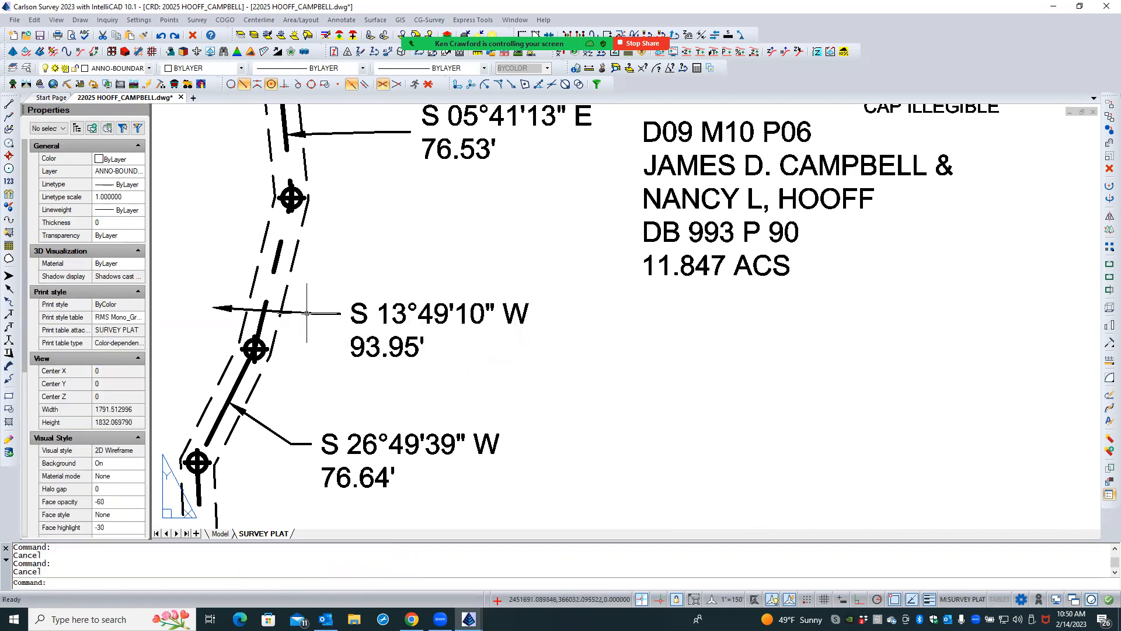
- Stretch the arrow tip of the S 13°49'10" W leader to the nearest point on its boundary line's upper dash
{"action": "left_click", "coordinate": [247, 310]}
{"action": "left_click", "coordinate": [212, 308]}
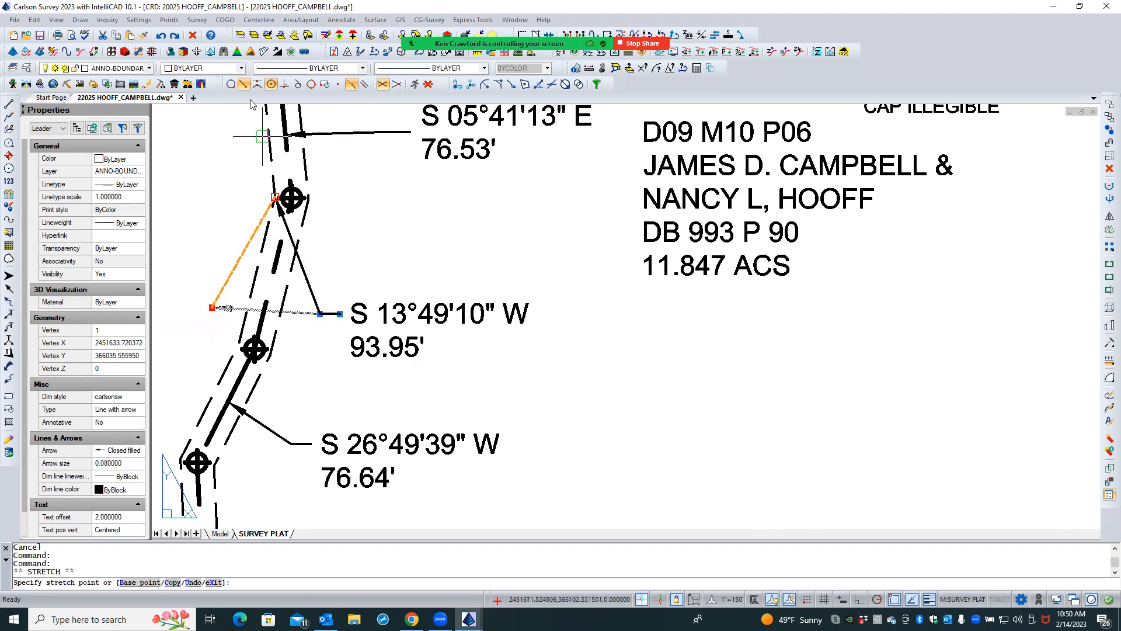
{"action": "left_click", "coordinate": [271, 264]}
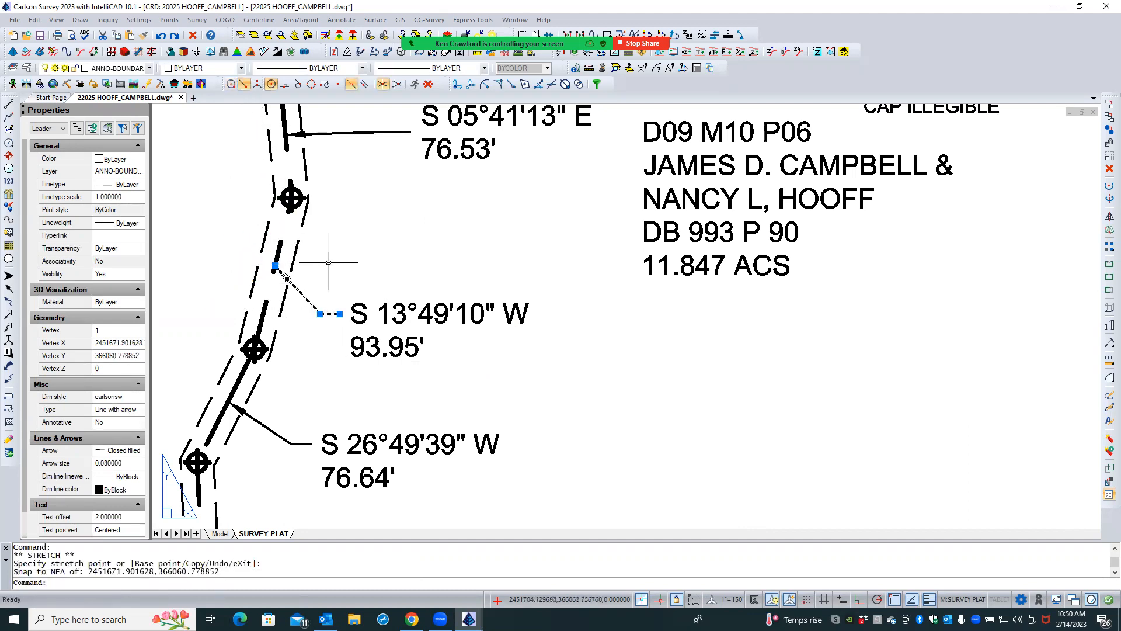
{"action": "key", "text": "Escape"}
{"action": "left_click", "coordinate": [269, 425]}
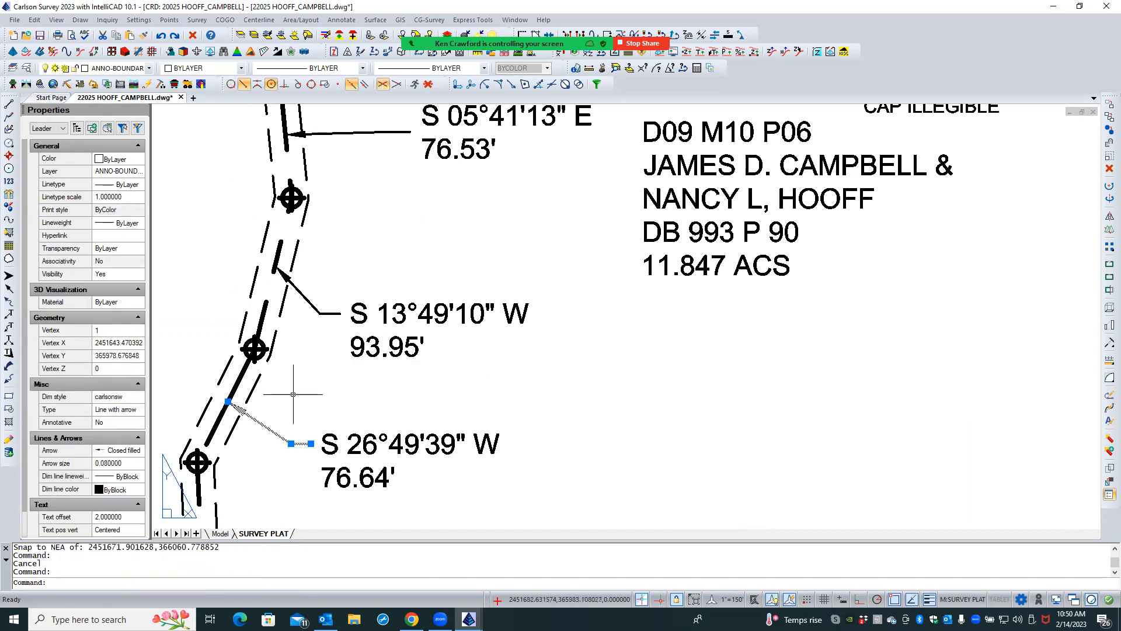
{"action": "key", "text": "Escape"}
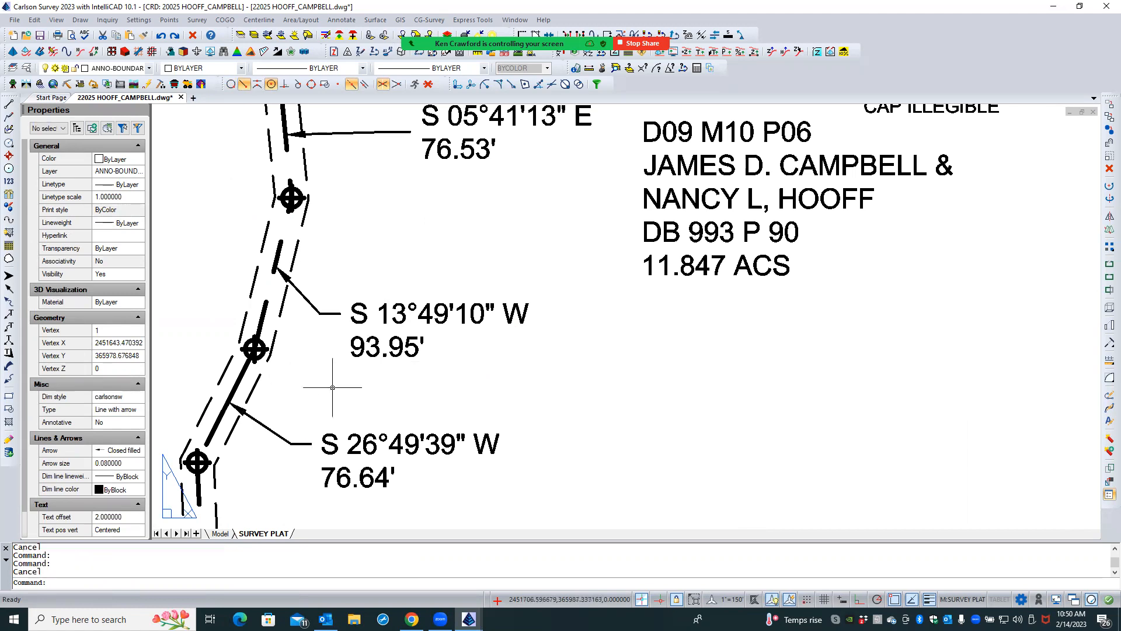
- Move the S 05°41'13" E, 76.53' text slightly down so its bearing lines up with its leader
{"action": "scroll", "coordinate": [358, 389], "scroll_direction": "down", "scroll_amount": 3}
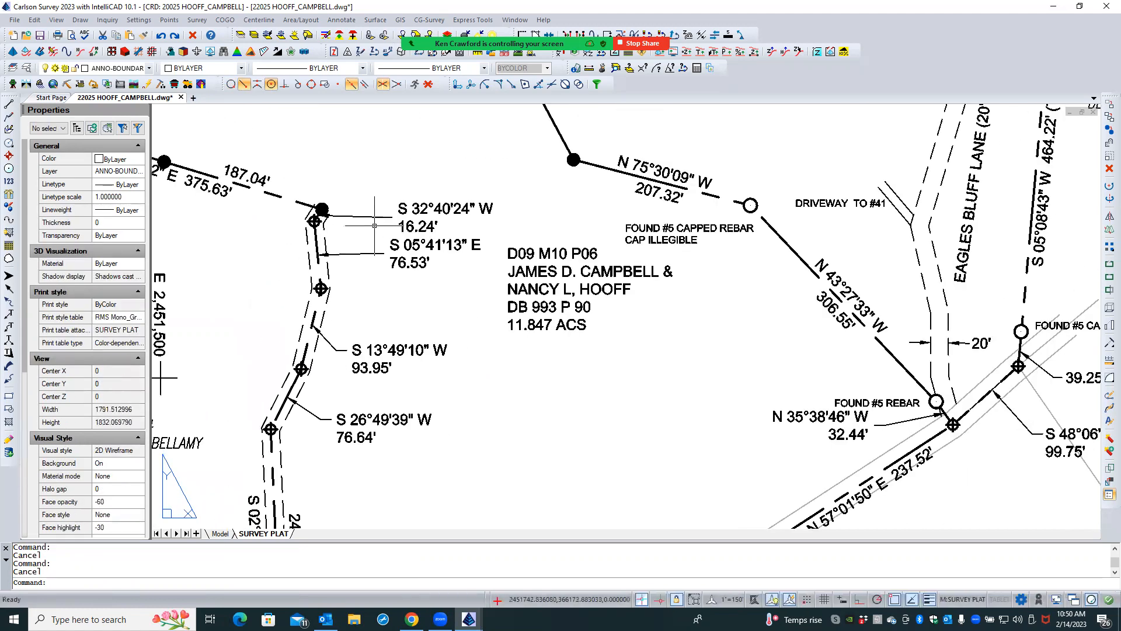
{"action": "scroll", "coordinate": [376, 229], "scroll_direction": "up", "scroll_amount": 3}
{"action": "left_click", "coordinate": [537, 246]}
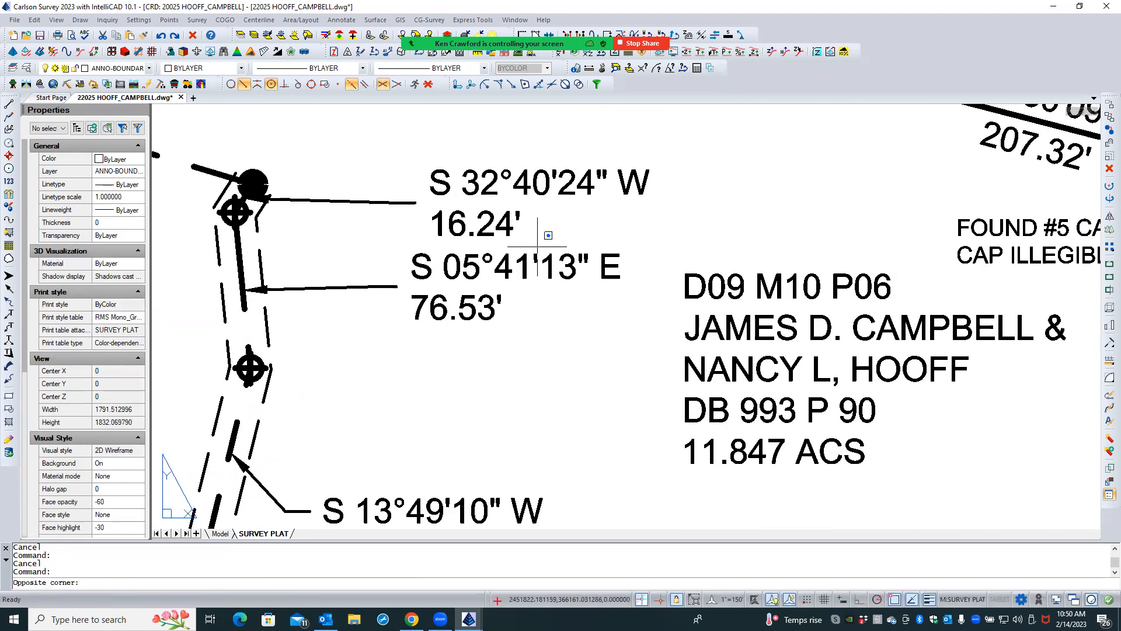
{"action": "left_click", "coordinate": [491, 305]}
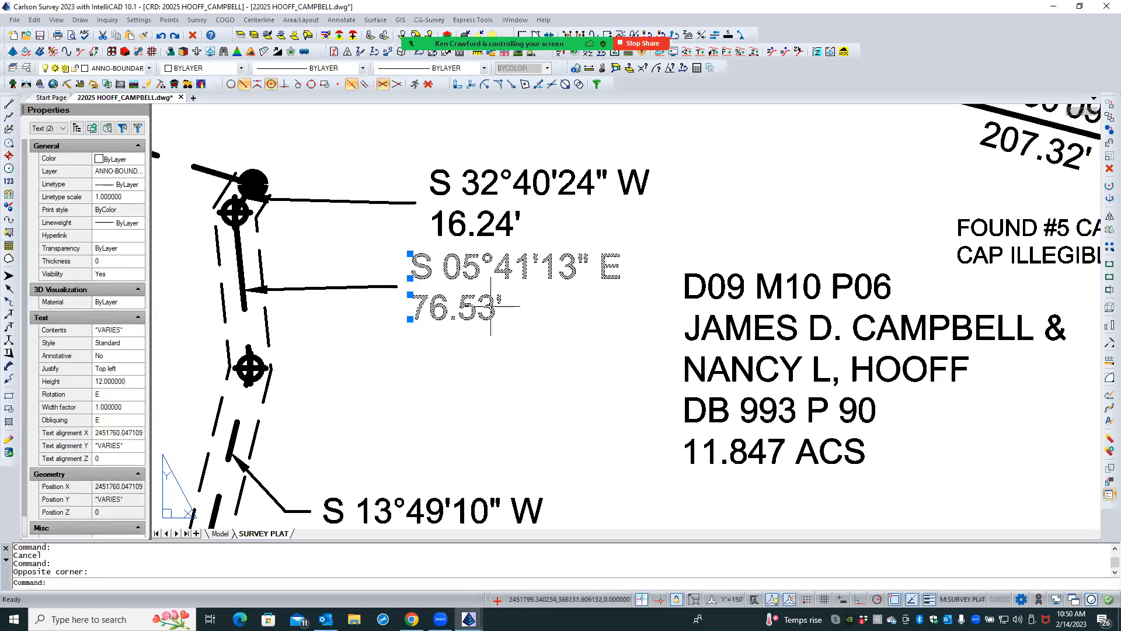
{"action": "type", "text": "M"}
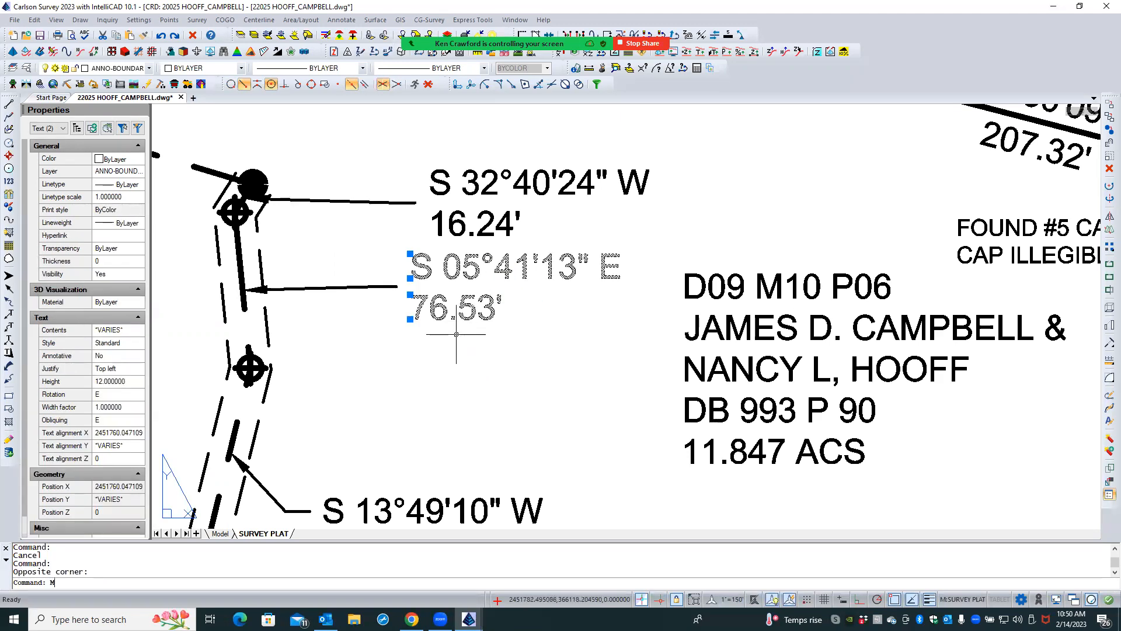
{"action": "key", "text": "Return"}
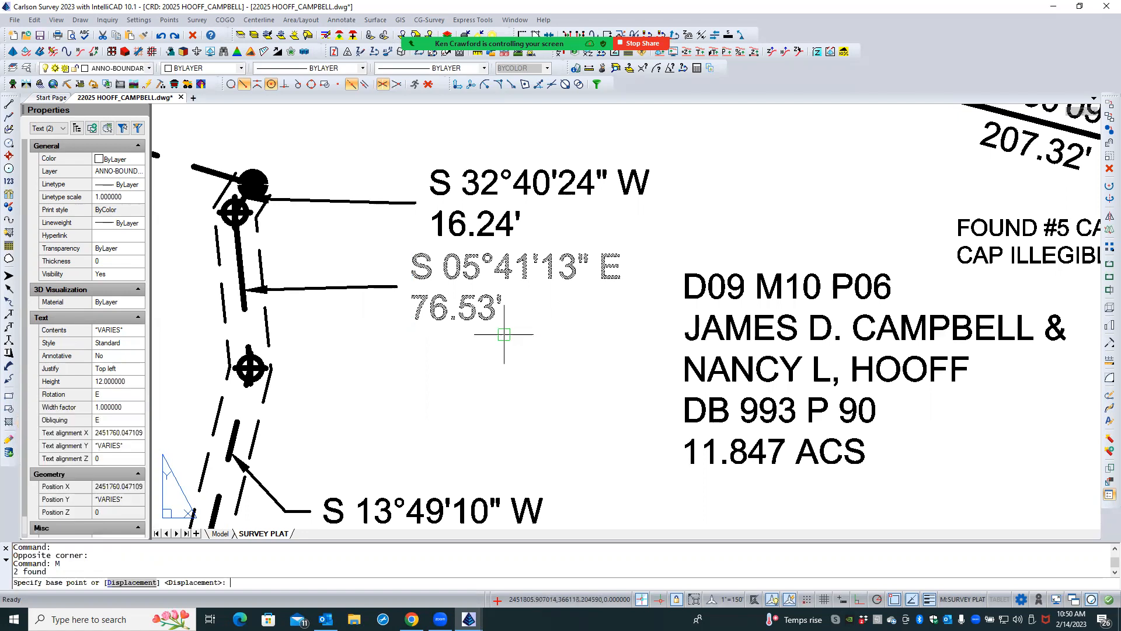
{"action": "left_click", "coordinate": [515, 332]}
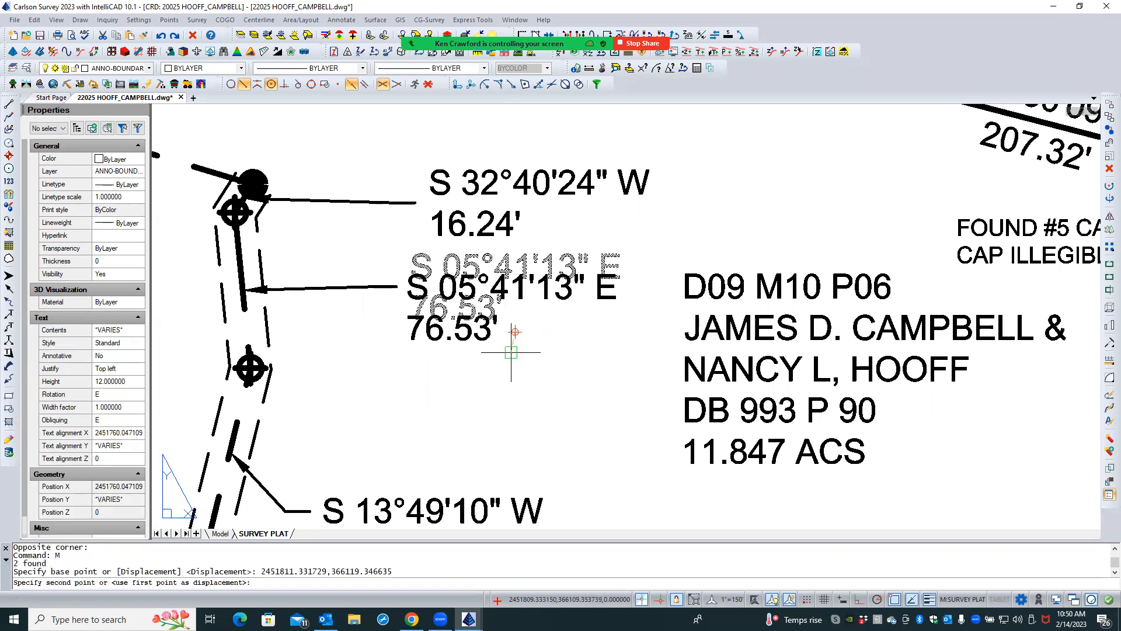
{"action": "left_click", "coordinate": [511, 354]}
- Move the S 05°41'13" E, 76.53' label together with its leader down and west, away from the 16.24' label
{"action": "left_click", "coordinate": [498, 265]}
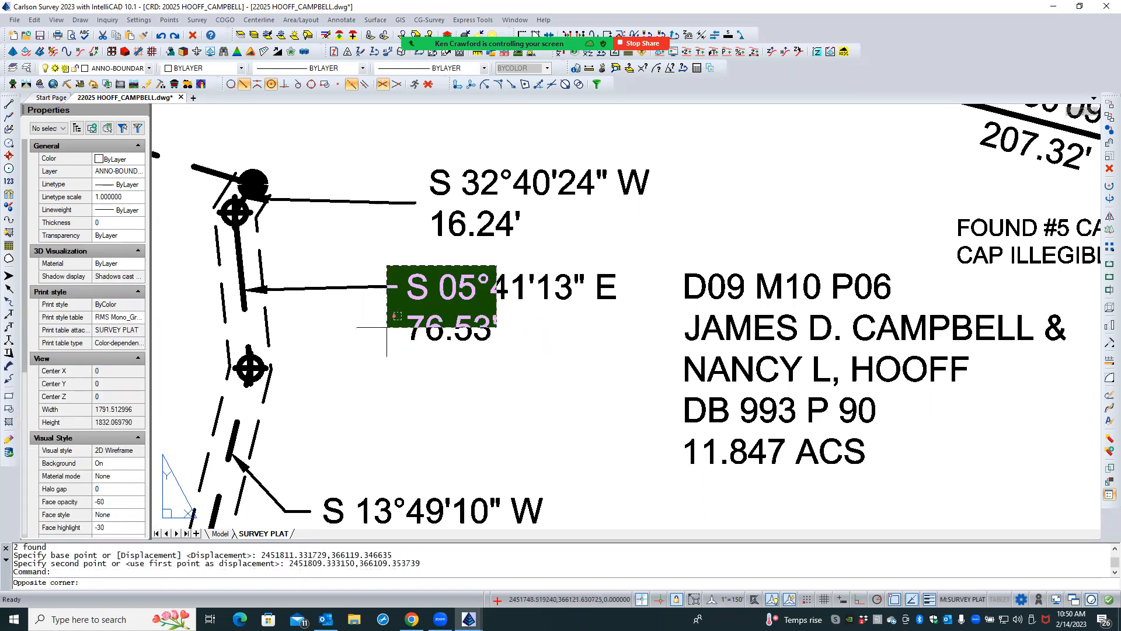
{"action": "left_click", "coordinate": [383, 354]}
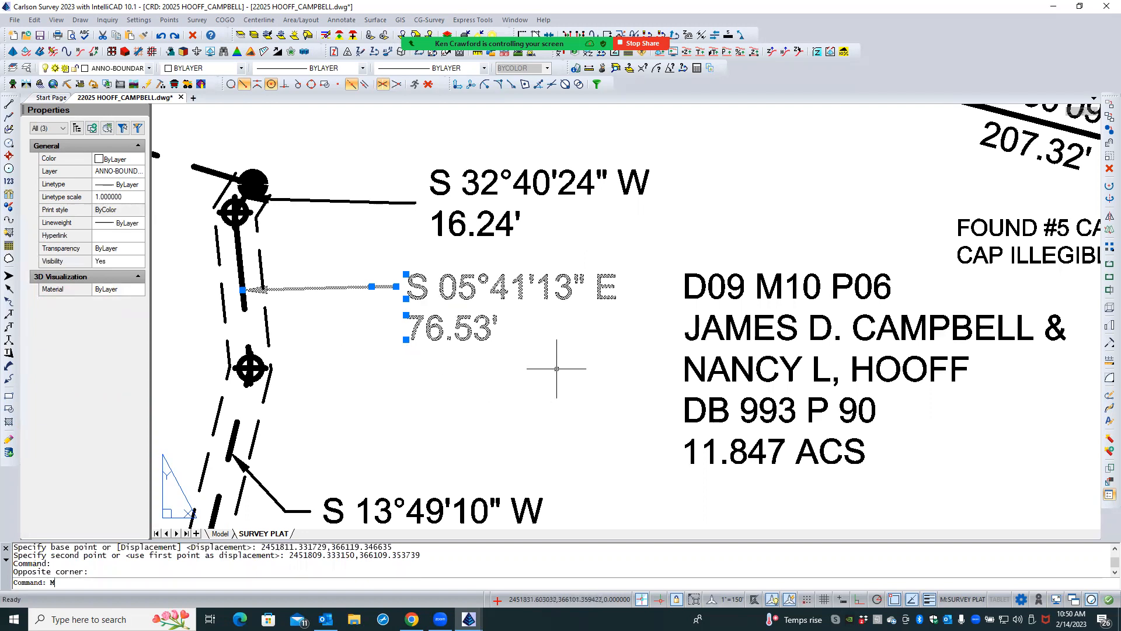
{"action": "key", "text": "Return"}
{"action": "left_click", "coordinate": [594, 346]}
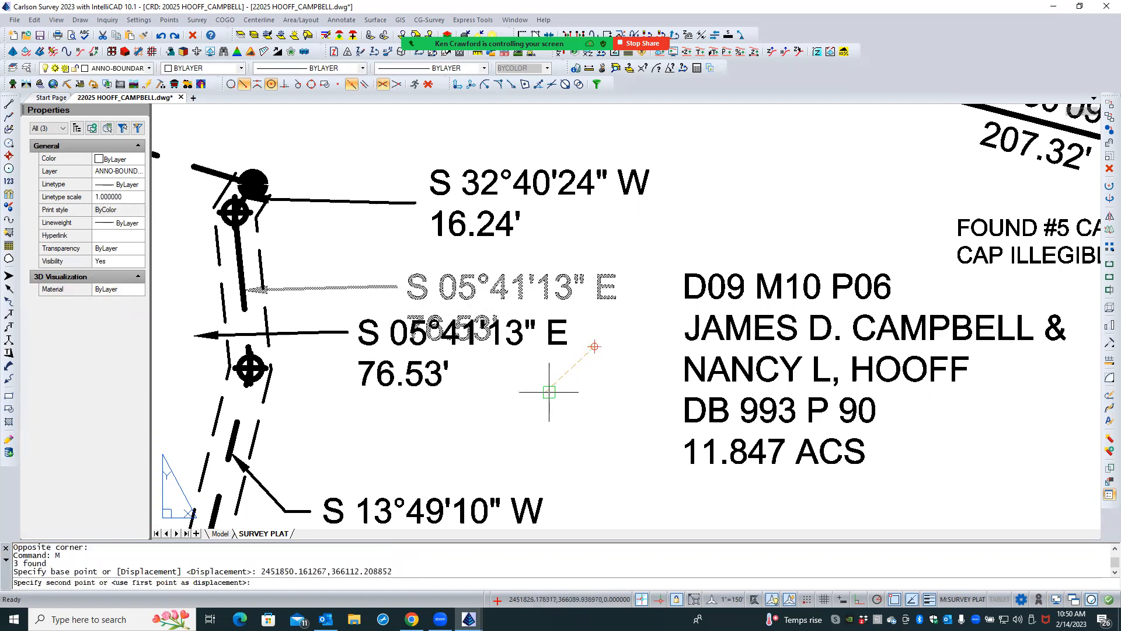
{"action": "left_click", "coordinate": [546, 394]}
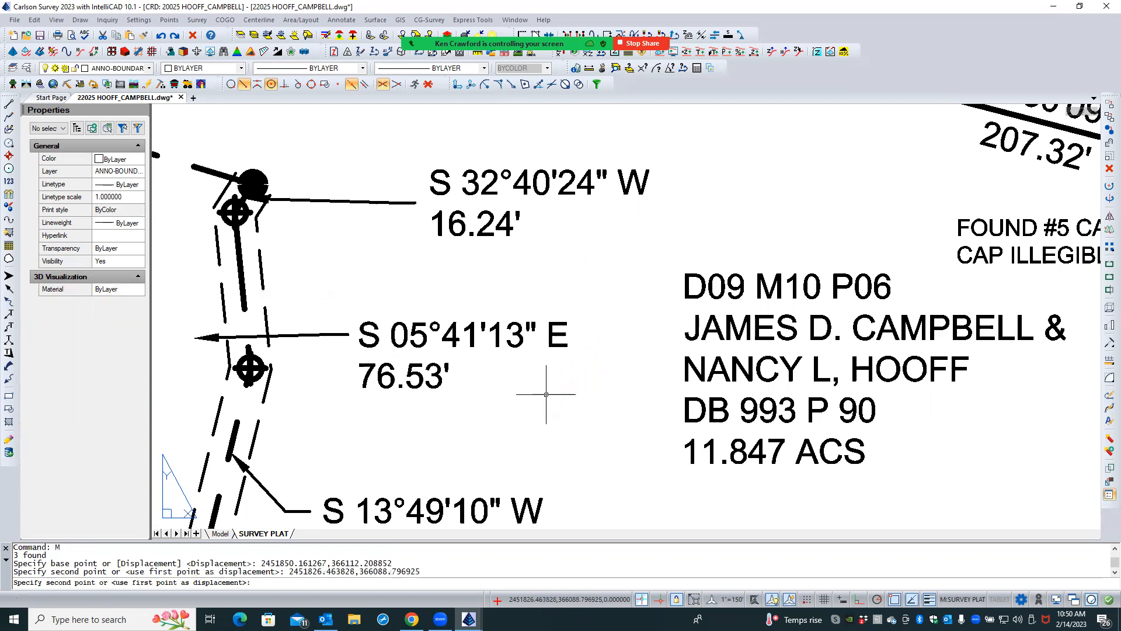
{"action": "key", "text": "Escape"}
{"action": "key", "text": "Escape"}
- Stretch the arrow tip of the S 05°41'13" E leader to the nearest point on its boundary line
{"action": "left_click", "coordinate": [315, 337]}
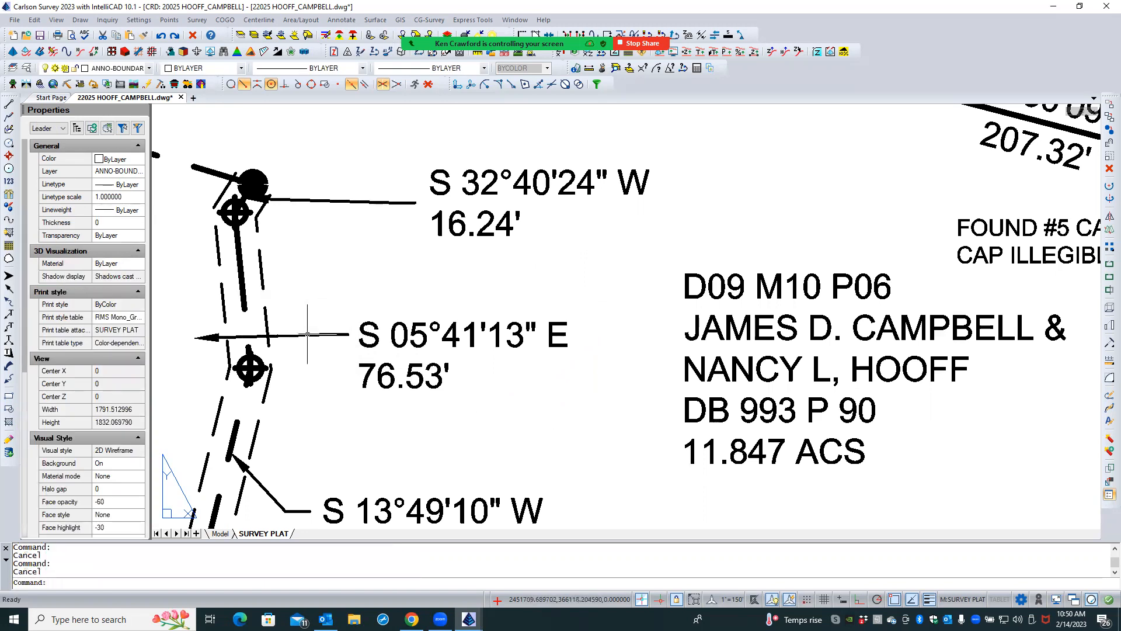
{"action": "left_click", "coordinate": [195, 337]}
{"action": "left_click", "coordinate": [232, 85]}
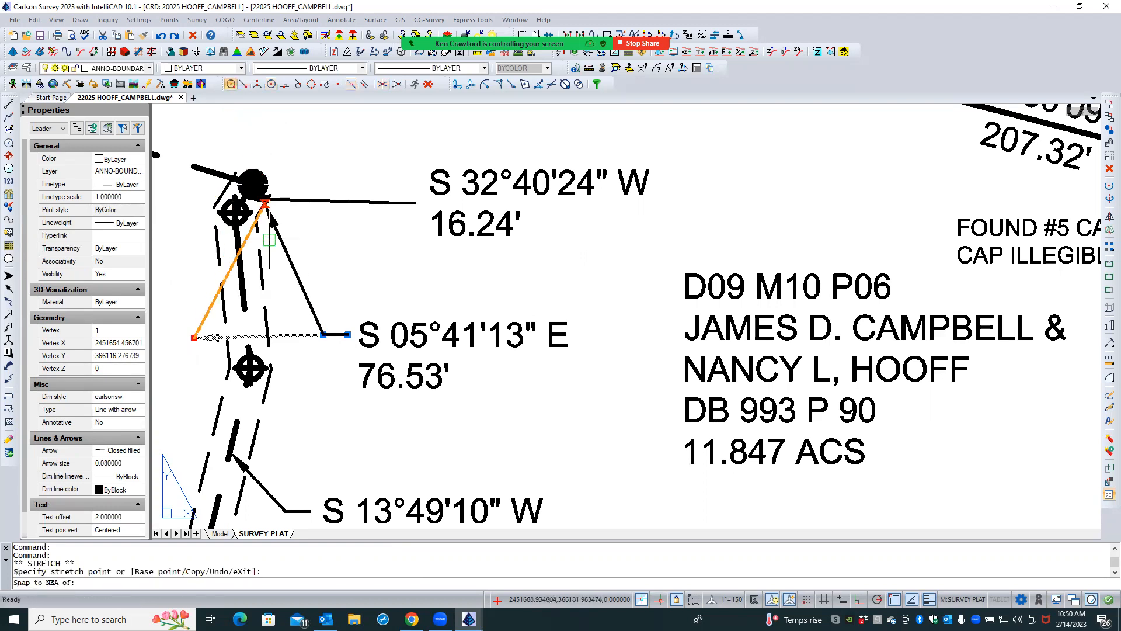
{"action": "left_click", "coordinate": [241, 271]}
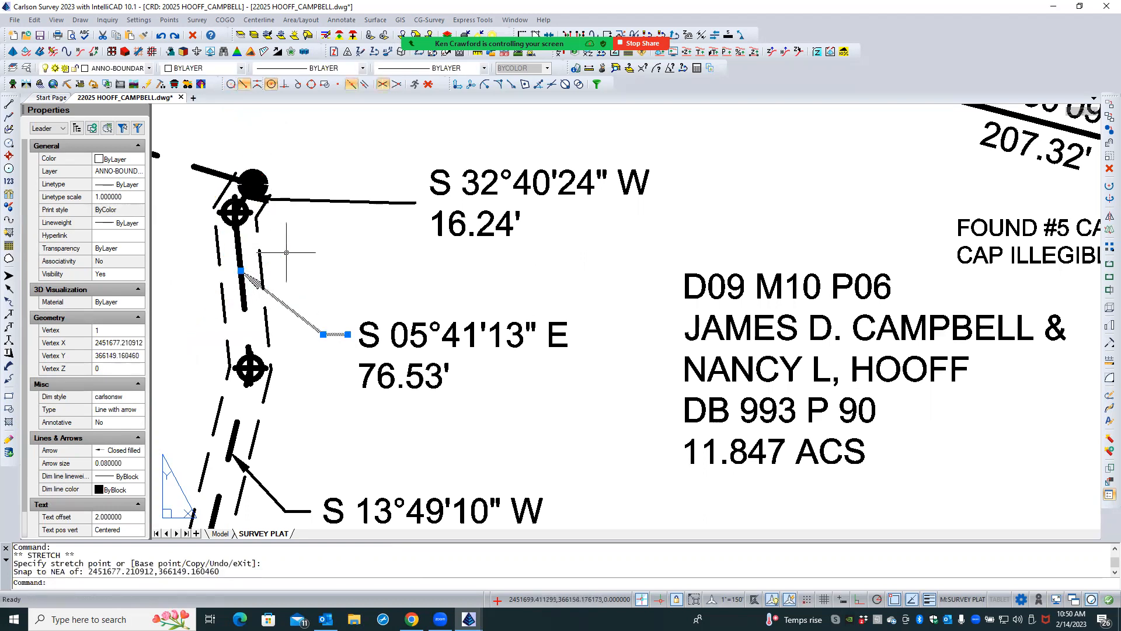
{"action": "key", "text": "Escape"}
{"action": "key", "text": "Escape"}
- Move the S 32°40'24" W, 16.24' text slightly down so its bearing lines up with its leader
{"action": "scroll", "coordinate": [269, 211], "scroll_direction": "up", "scroll_amount": 1}
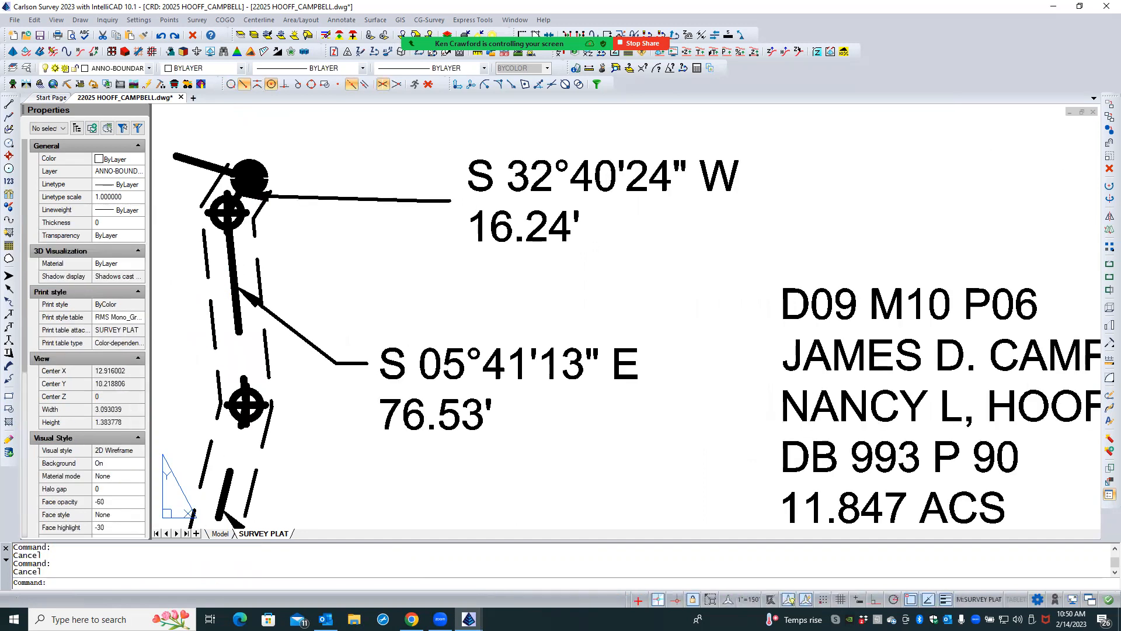
{"action": "scroll", "coordinate": [397, 259], "scroll_direction": "down", "scroll_amount": 2}
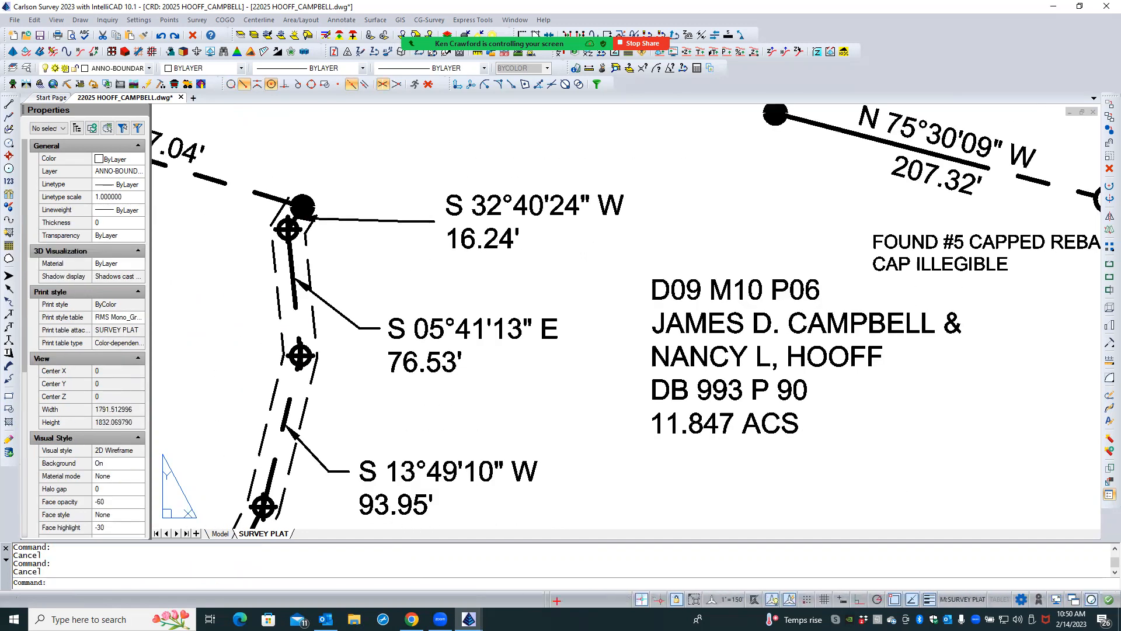
{"action": "left_click", "coordinate": [501, 185]}
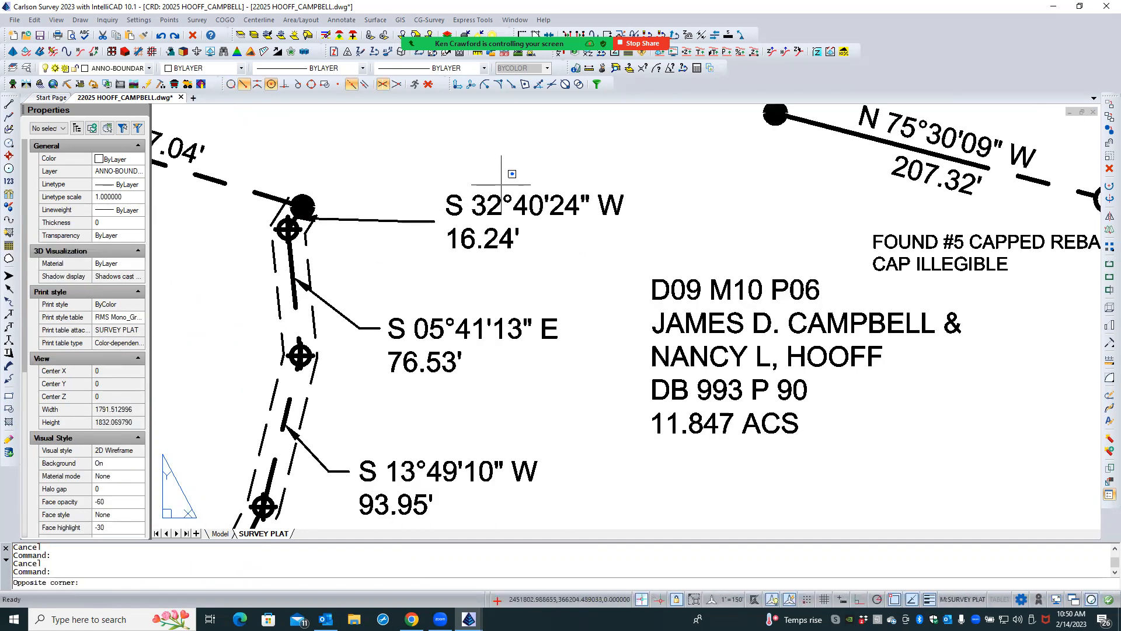
{"action": "left_click", "coordinate": [483, 241]}
{"action": "type", "text": "M"}
{"action": "key", "text": "Return"}
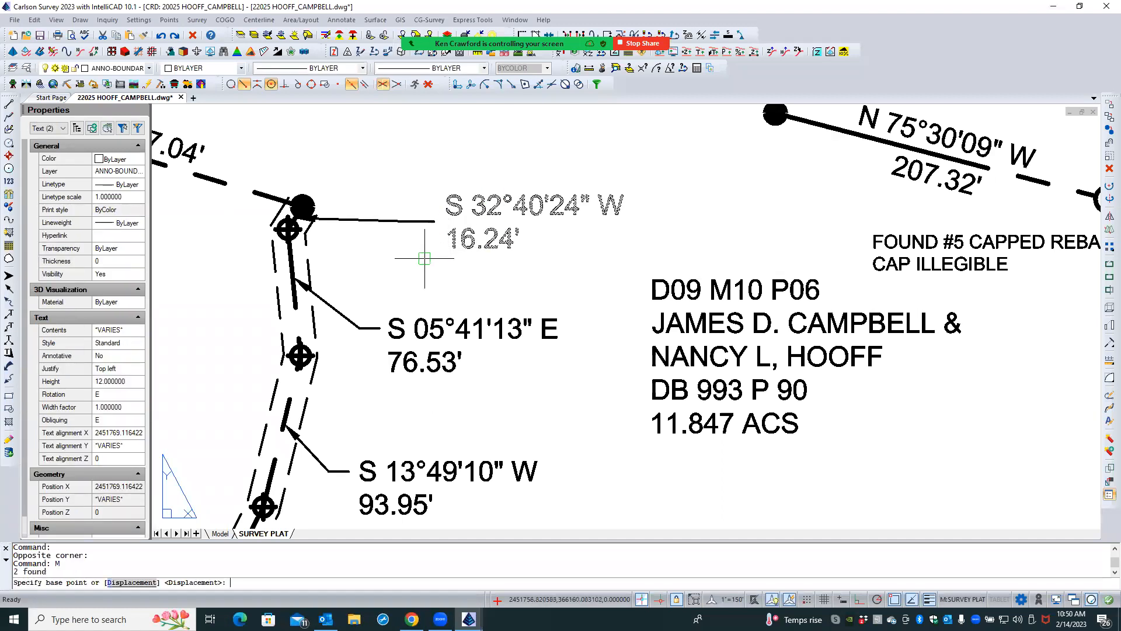
{"action": "left_click", "coordinate": [428, 264]}
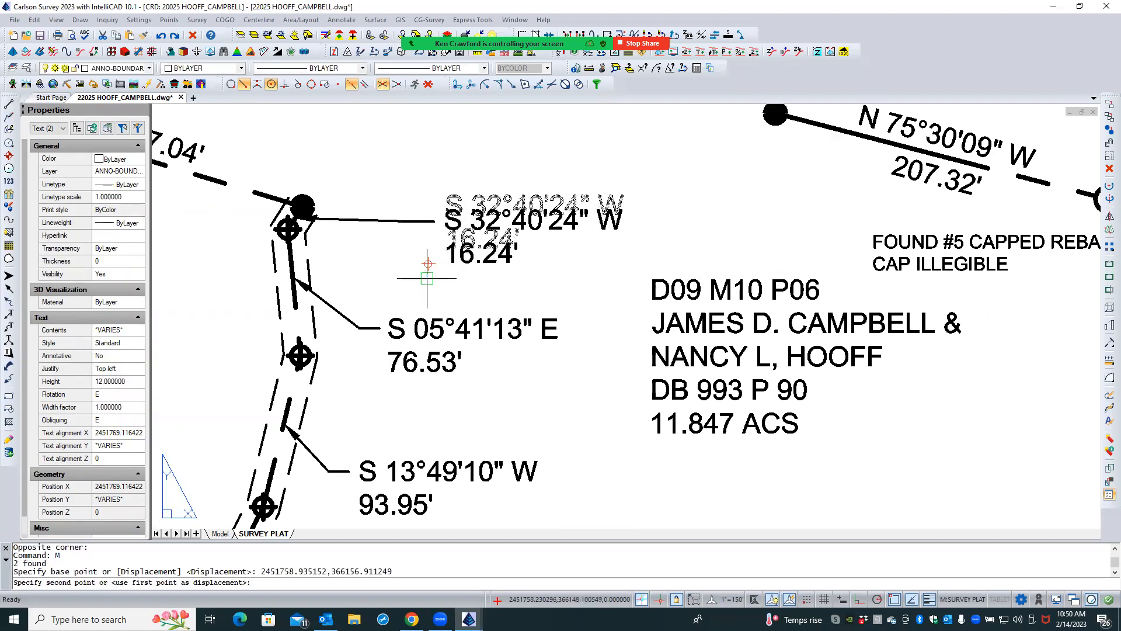
{"action": "left_click", "coordinate": [427, 279]}
- Move the S 32°40'24" W, 16.24' label together with its leader down and west, just above the 76.53' label
{"action": "left_click", "coordinate": [461, 190]}
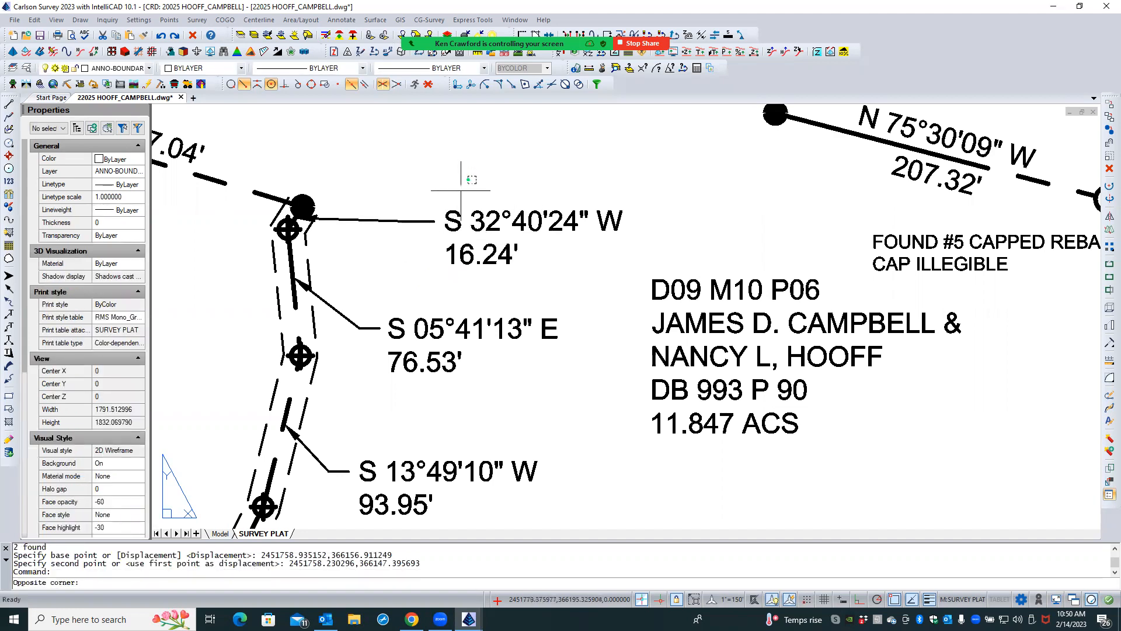
{"action": "left_click", "coordinate": [409, 255]}
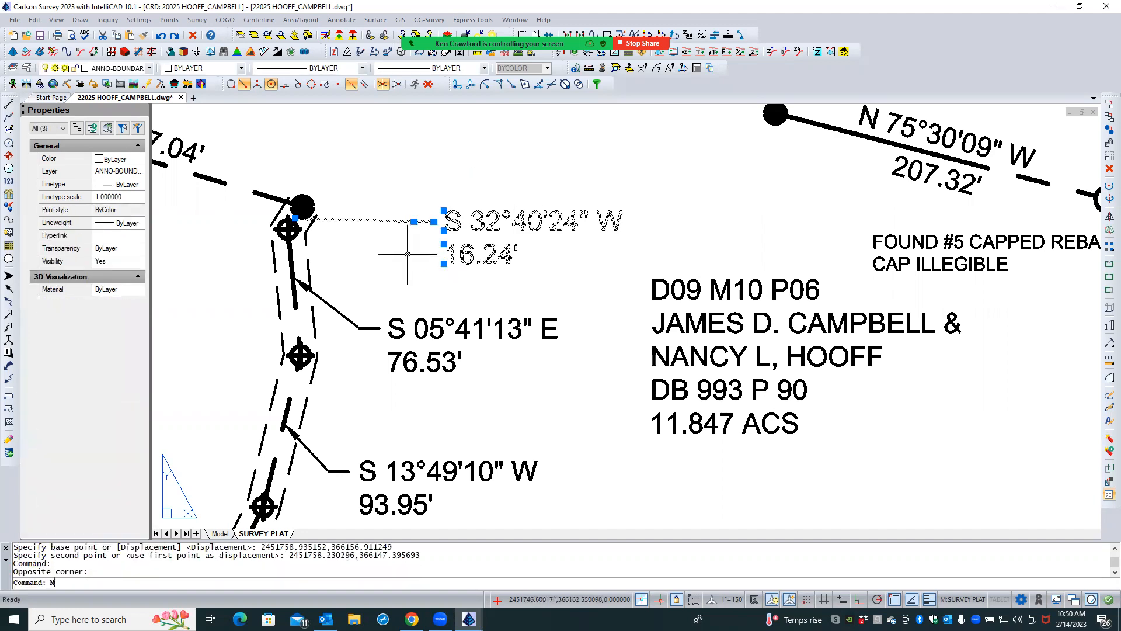
{"action": "key", "text": "Return"}
{"action": "left_click", "coordinate": [430, 169]}
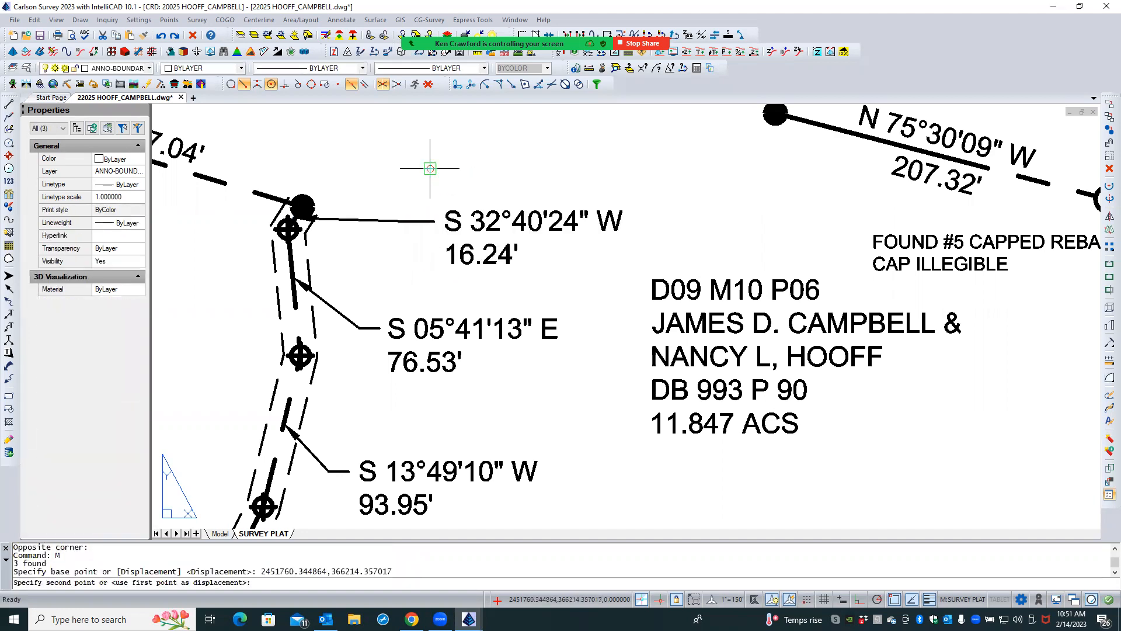
{"action": "left_click", "coordinate": [372, 203]}
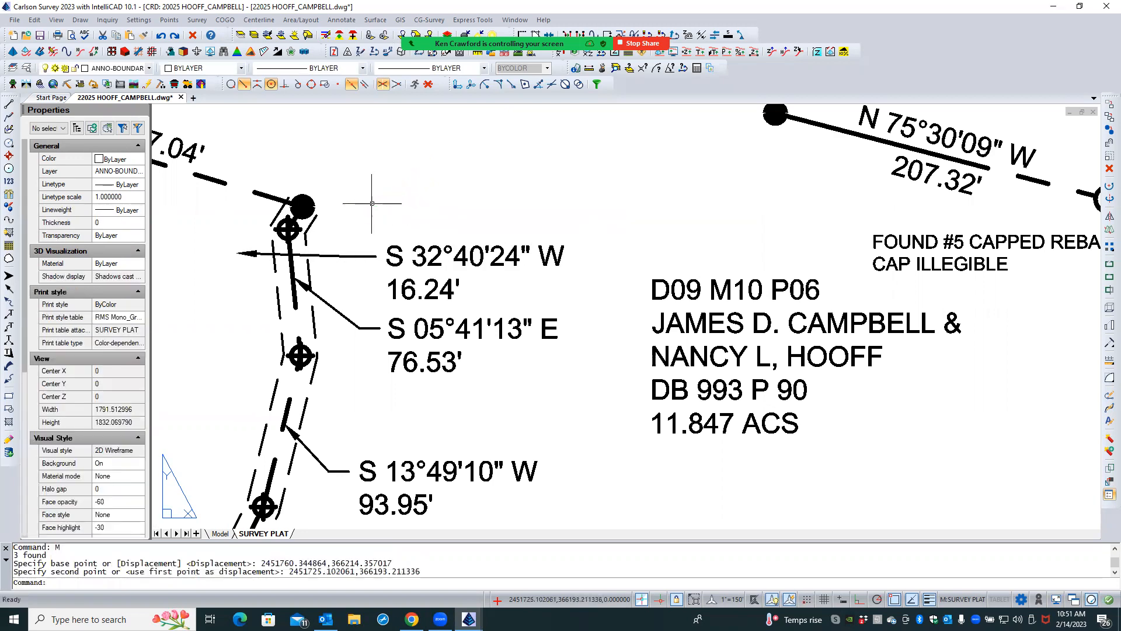
- Stretch the arrow tip of the S 32°40'24" W leader to the midpoint of its short boundary line
{"action": "left_click", "coordinate": [267, 254]}
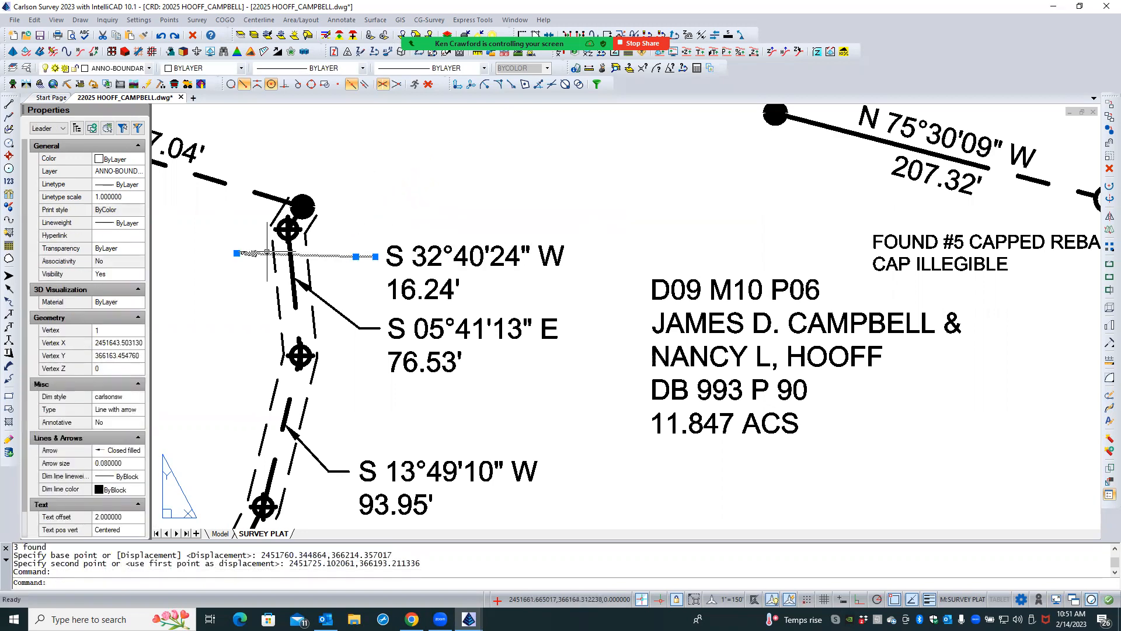
{"action": "left_click", "coordinate": [236, 253]}
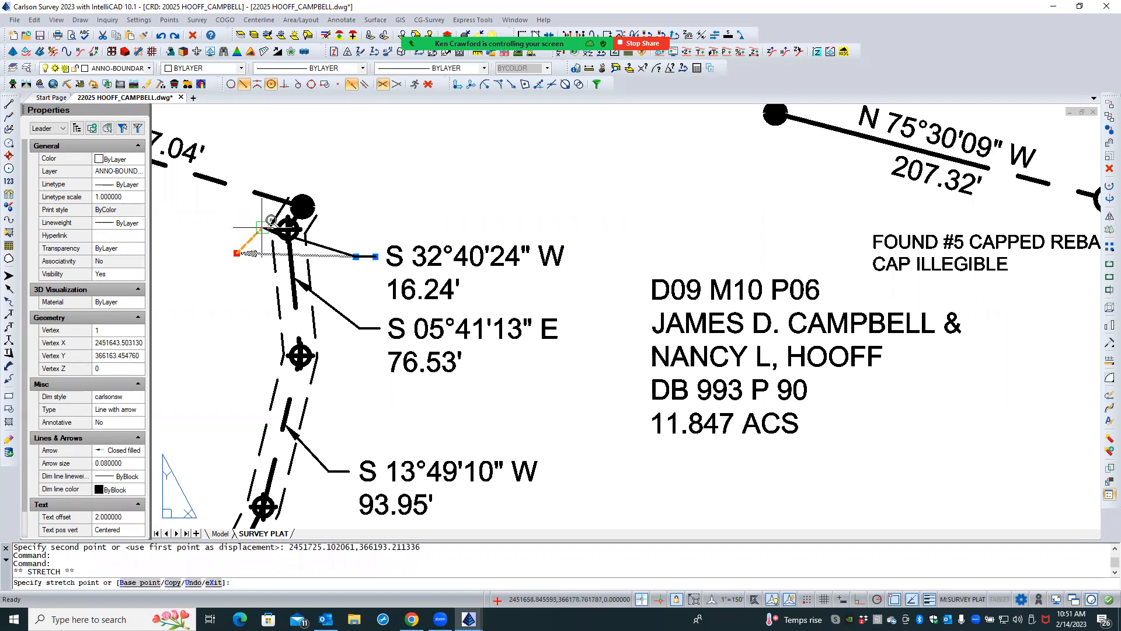
{"action": "scroll", "coordinate": [280, 214], "scroll_direction": "up", "scroll_amount": 4}
{"action": "scroll", "coordinate": [280, 215], "scroll_direction": "up", "scroll_amount": 2}
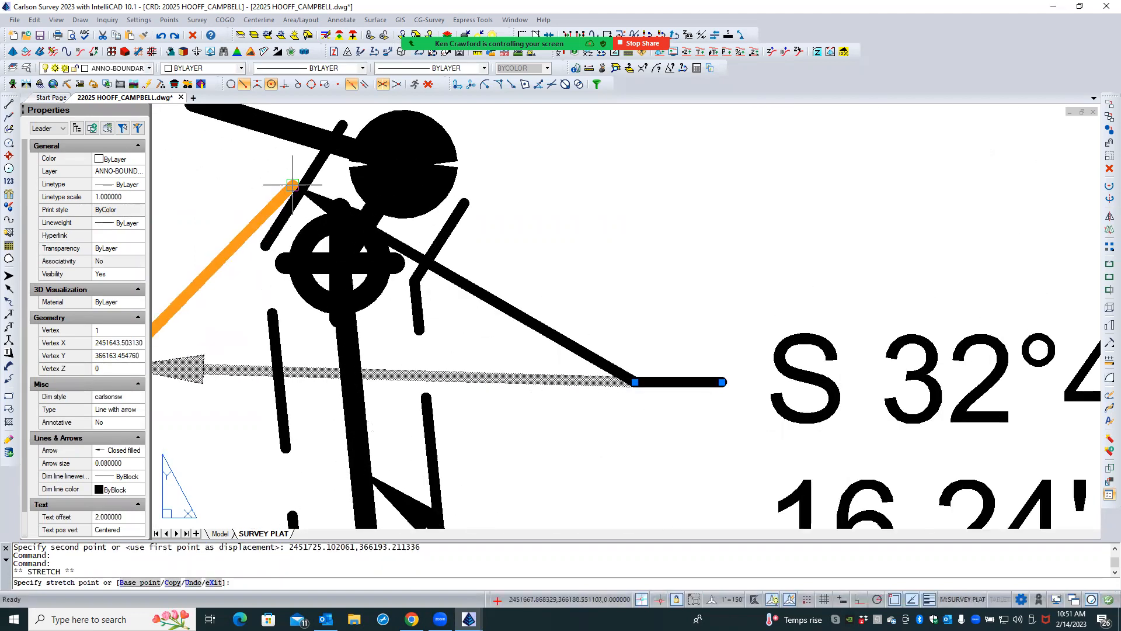
{"action": "left_click", "coordinate": [257, 84]}
{"action": "left_click", "coordinate": [371, 213]}
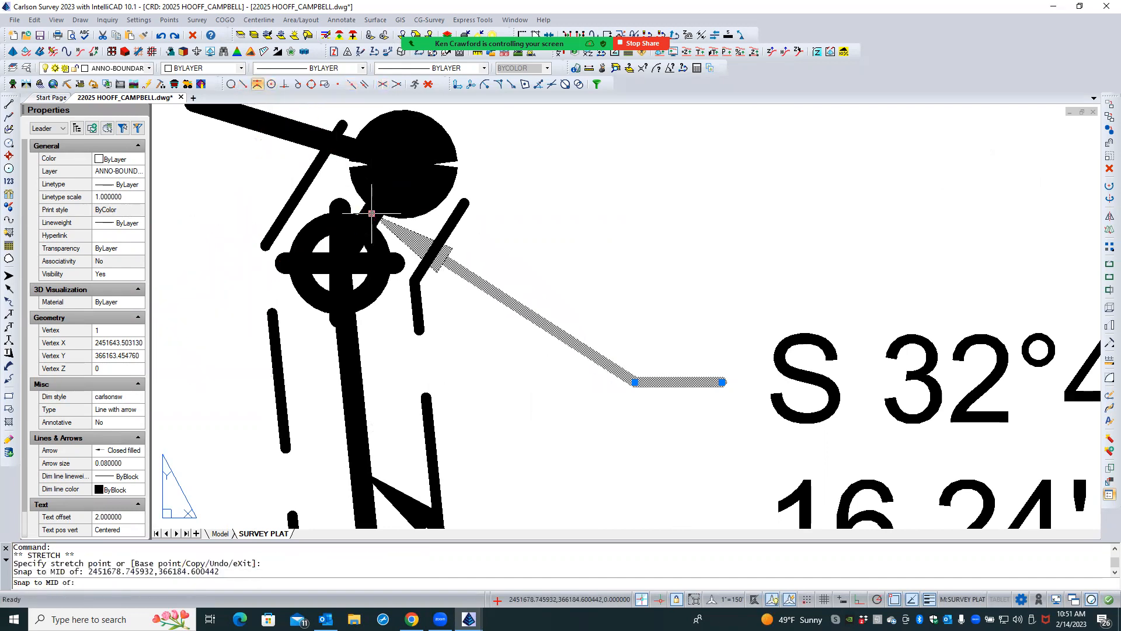
{"action": "key", "text": "Escape"}
{"action": "key", "text": "Escape"}
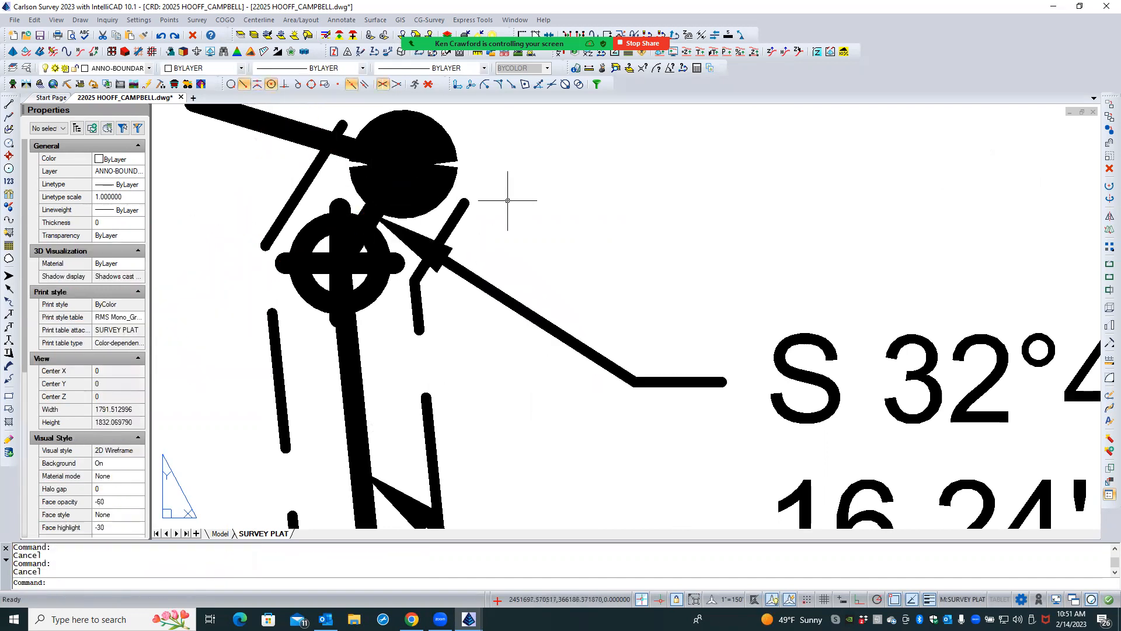
- Move the S 13°49'10" W, 93.95' label together with its leader slightly up and east
{"action": "scroll", "coordinate": [508, 199], "scroll_direction": "down", "scroll_amount": 5}
{"action": "scroll", "coordinate": [407, 213], "scroll_direction": "down", "scroll_amount": 4}
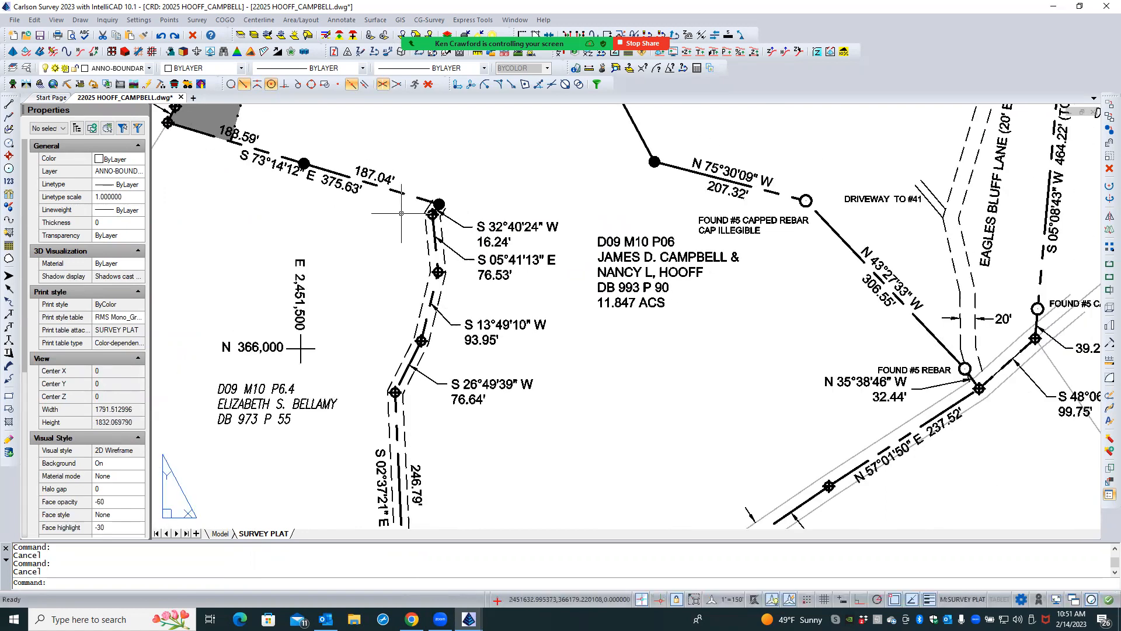
{"action": "scroll", "coordinate": [455, 198], "scroll_direction": "up", "scroll_amount": 4}
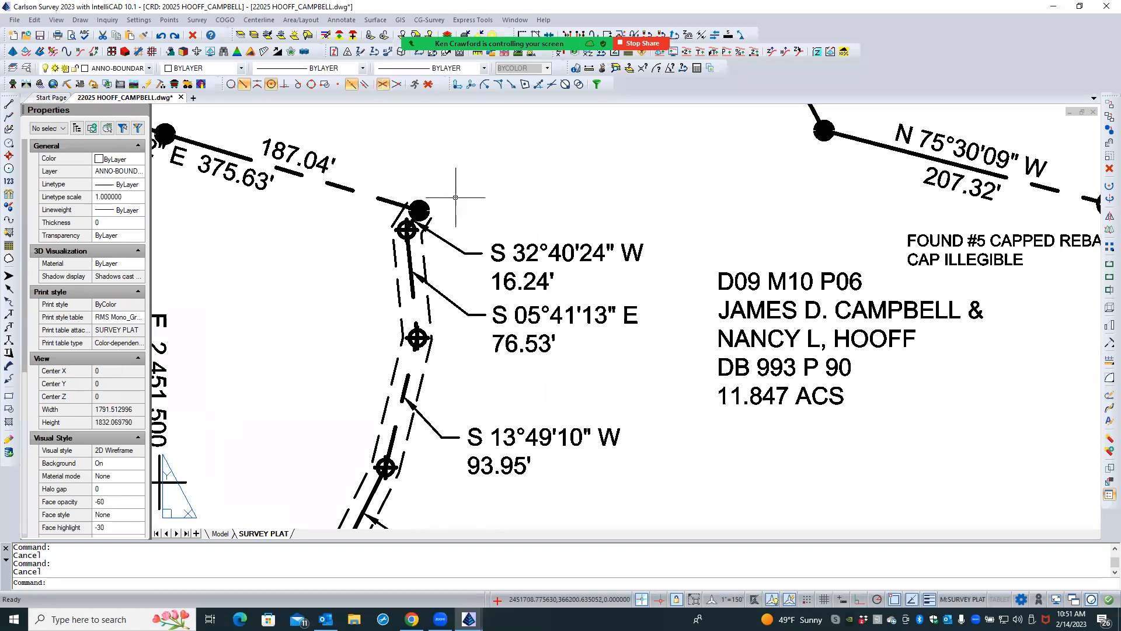
{"action": "scroll", "coordinate": [326, 250], "scroll_direction": "down", "scroll_amount": 3}
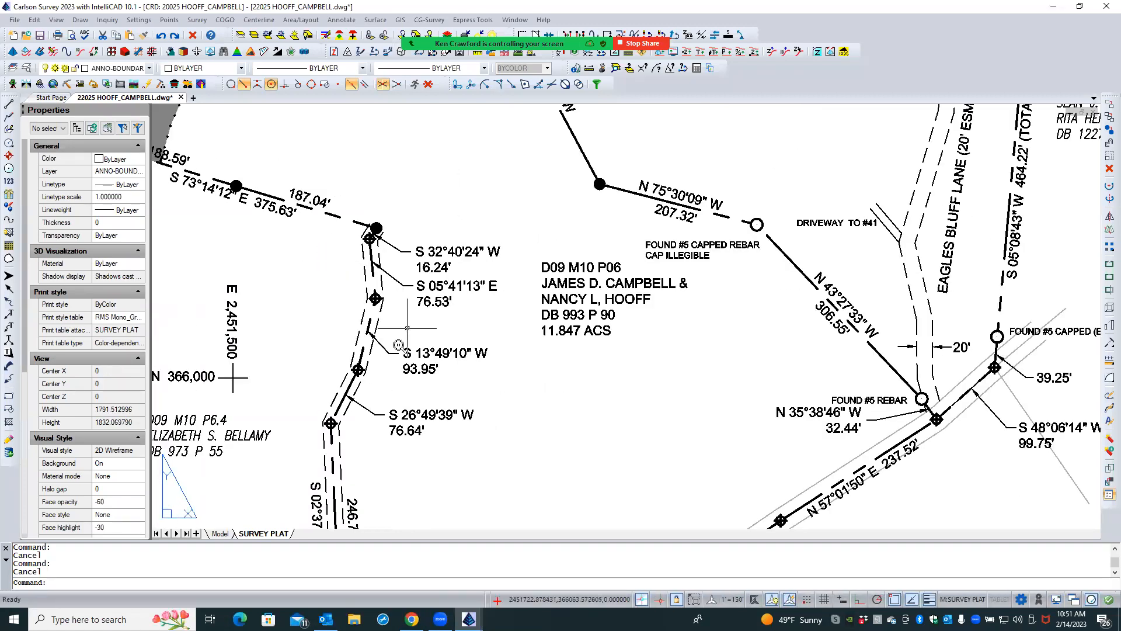
{"action": "scroll", "coordinate": [399, 342], "scroll_direction": "up", "scroll_amount": 3}
{"action": "left_click", "coordinate": [435, 338]}
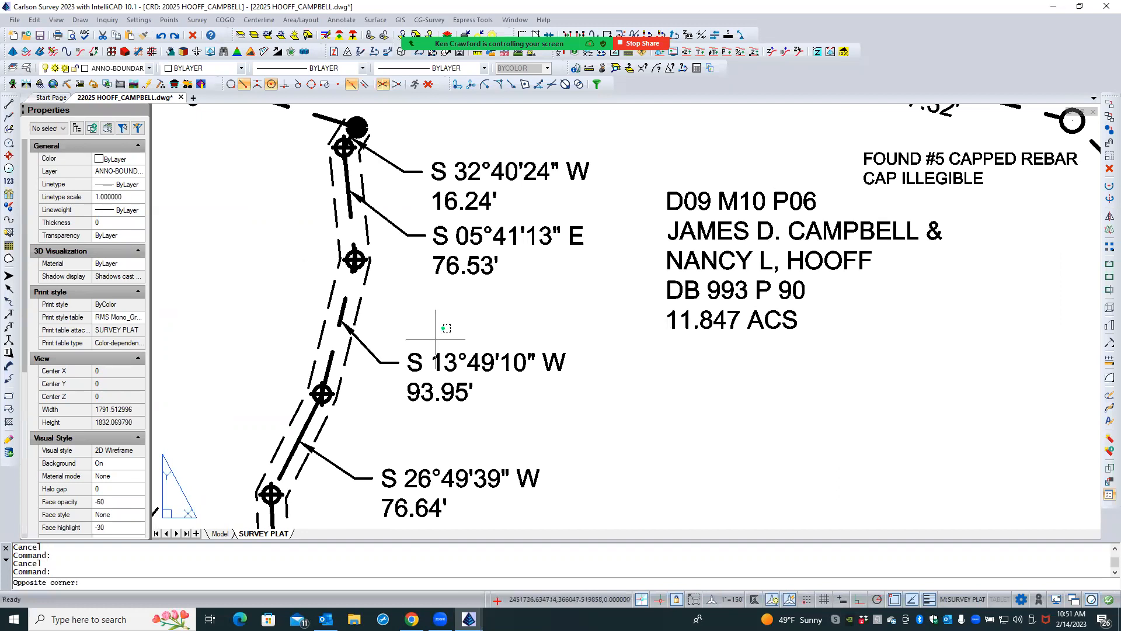
{"action": "left_click", "coordinate": [392, 395]}
{"action": "type", "text": "m"}
{"action": "key", "text": "Return"}
{"action": "left_click", "coordinate": [388, 402]}
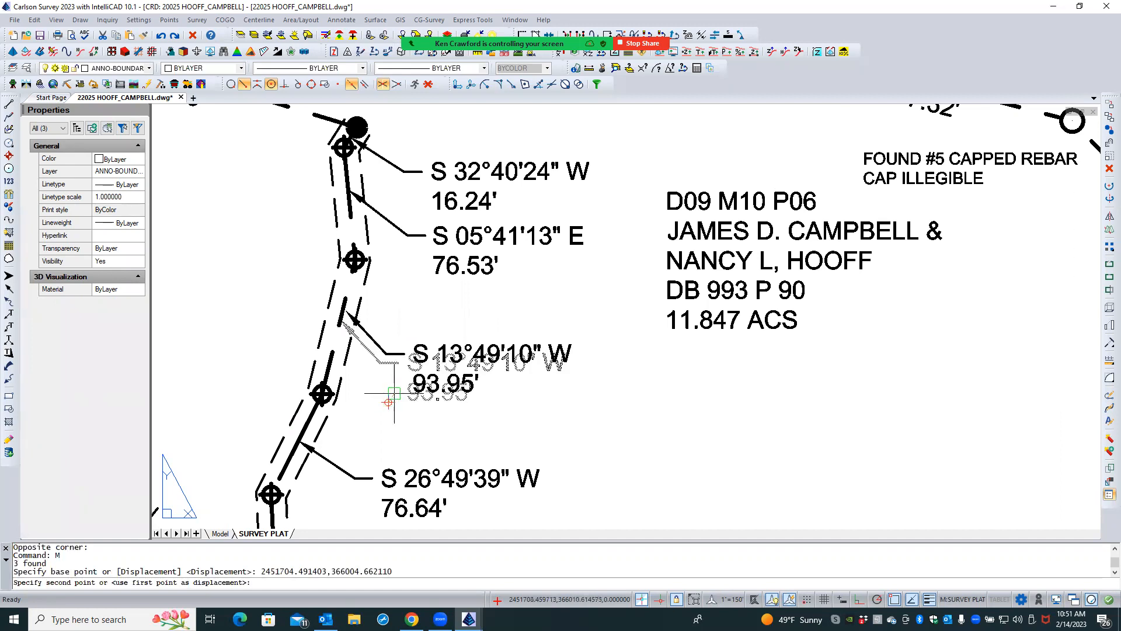
{"action": "left_click", "coordinate": [388, 402]}
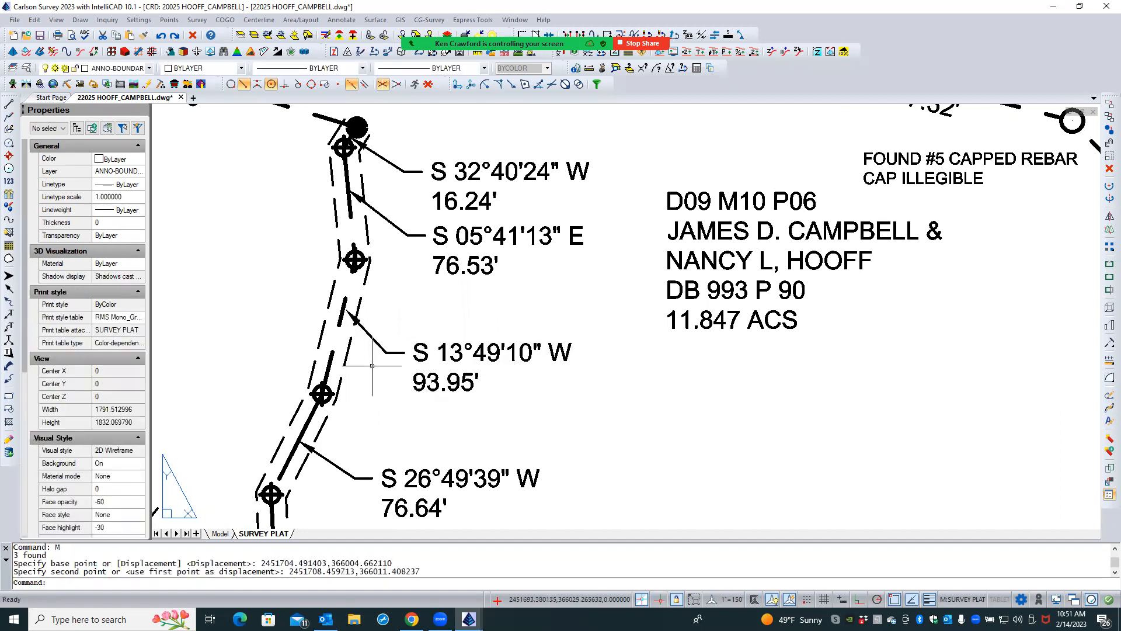
- Stretch the arrow tip of the S 13°49'10" W leader to the nearest point on its boundary line's upper dash
{"action": "left_click", "coordinate": [368, 336]}
{"action": "left_click", "coordinate": [346, 309]}
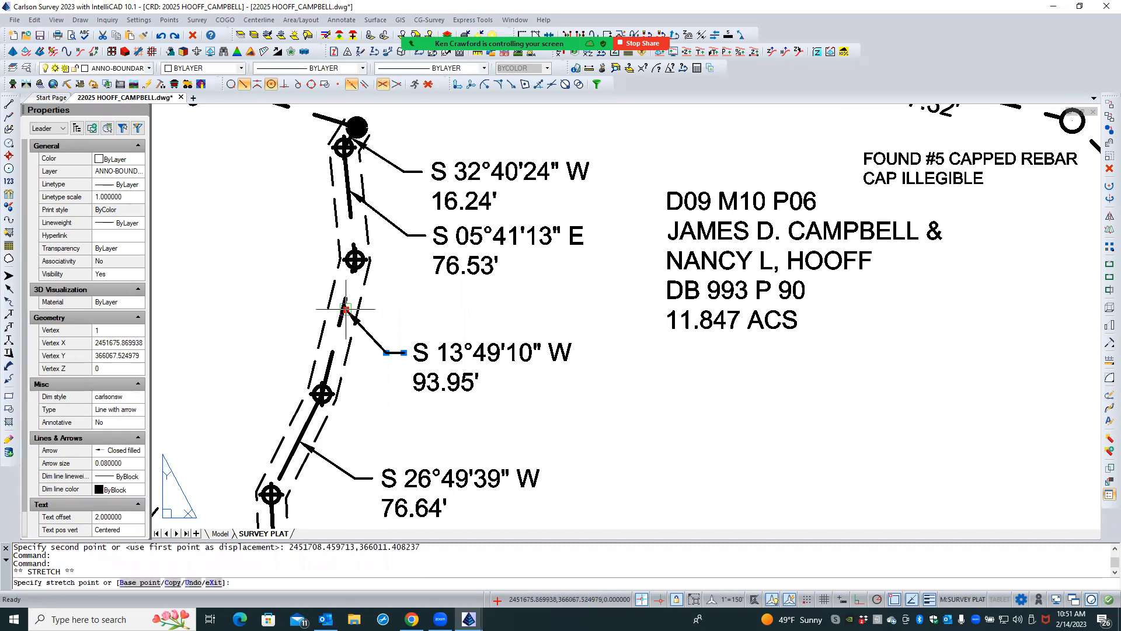
{"action": "left_click", "coordinate": [231, 84]}
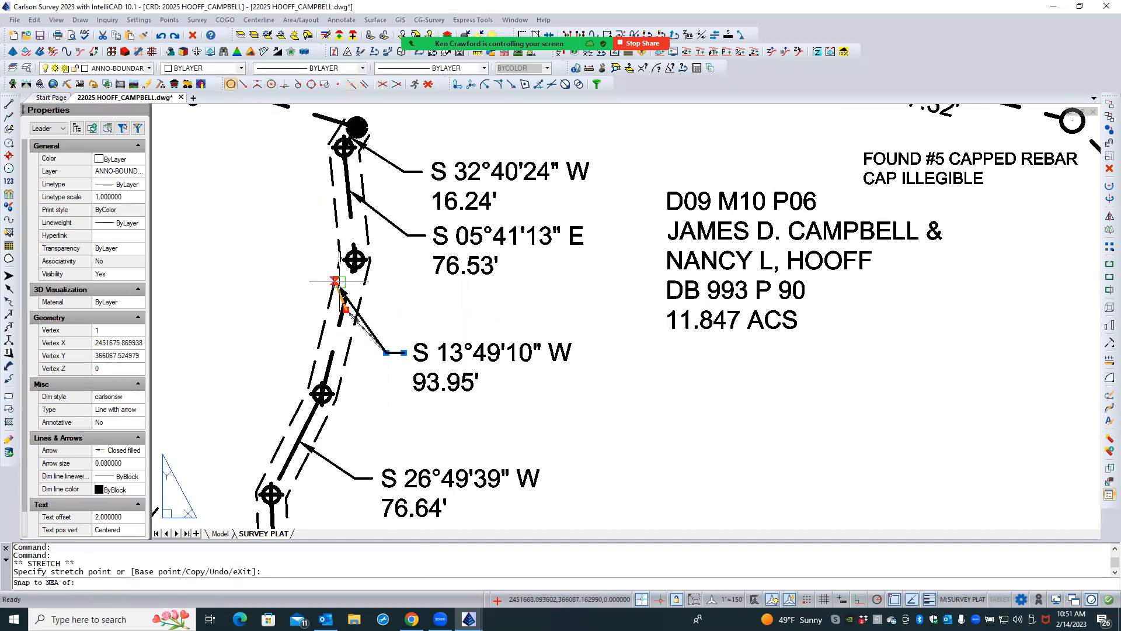
{"action": "left_click", "coordinate": [342, 316]}
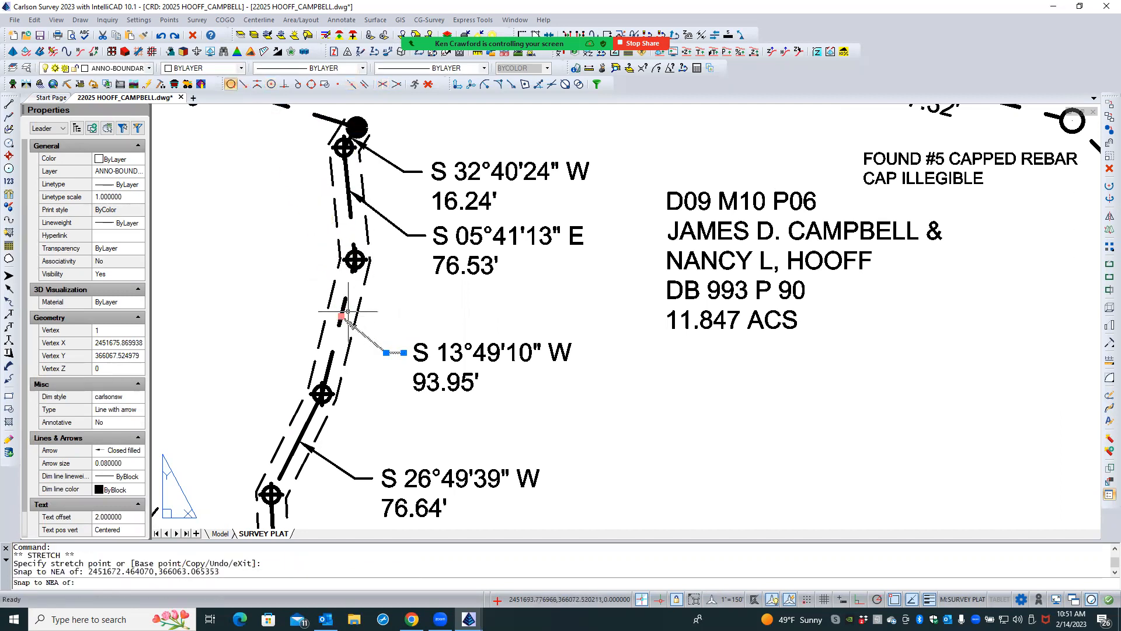
{"action": "key", "text": "Escape"}
{"action": "key", "text": "Escape"}
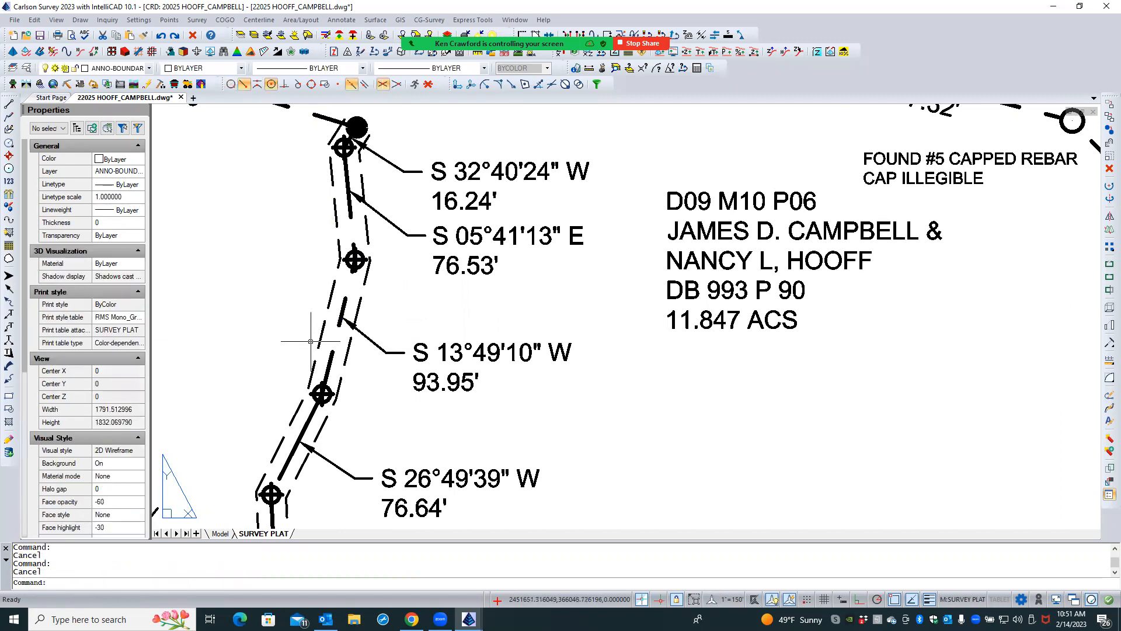
- Switch to paper space and select the plat's viewport border to check its scale and display-lock properties
{"action": "scroll", "coordinate": [316, 338], "scroll_direction": "down", "scroll_amount": 5}
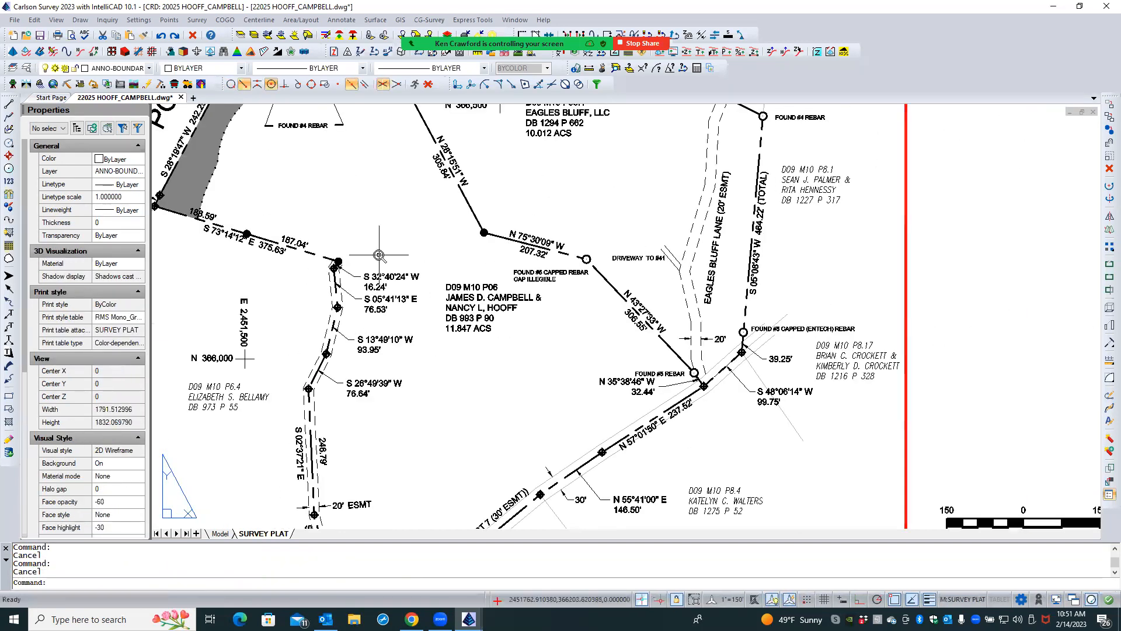
{"action": "scroll", "coordinate": [379, 255], "scroll_direction": "down", "scroll_amount": 3}
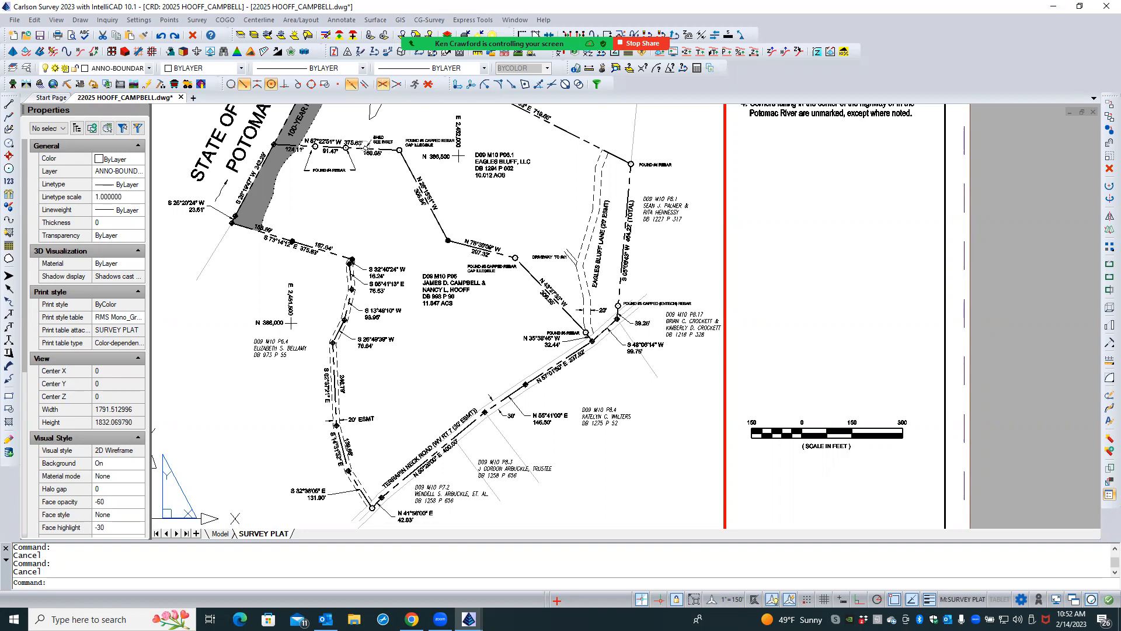
{"action": "scroll", "coordinate": [473, 341], "scroll_direction": "up", "scroll_amount": 1}
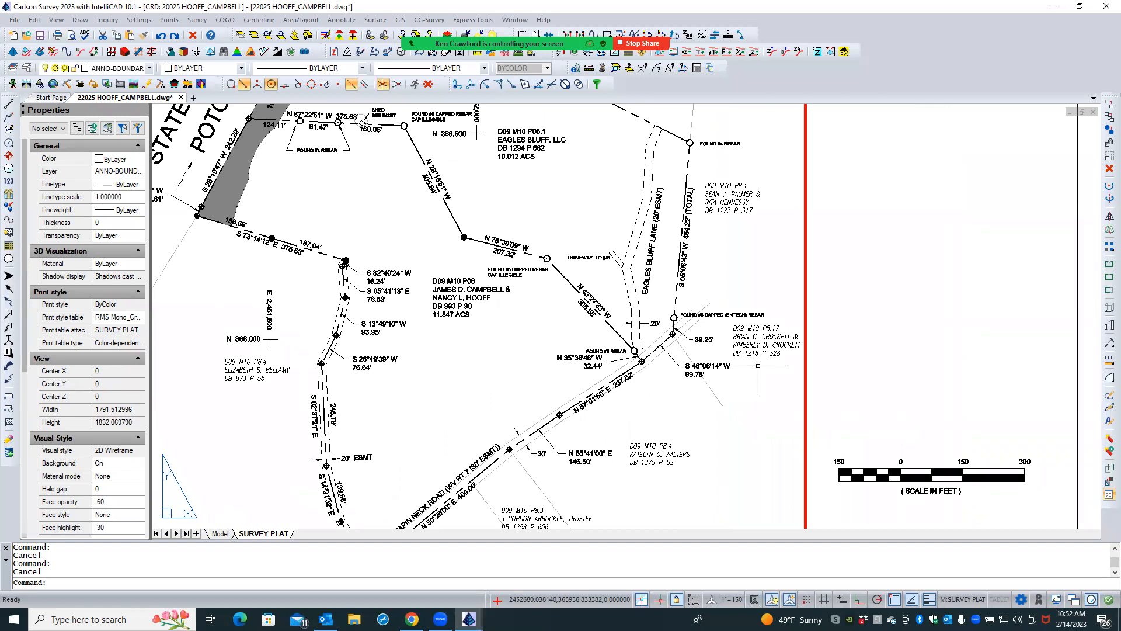
{"action": "double_click", "coordinate": [908, 381]}
{"action": "left_click", "coordinate": [849, 395]}
{"action": "left_click", "coordinate": [850, 395]}
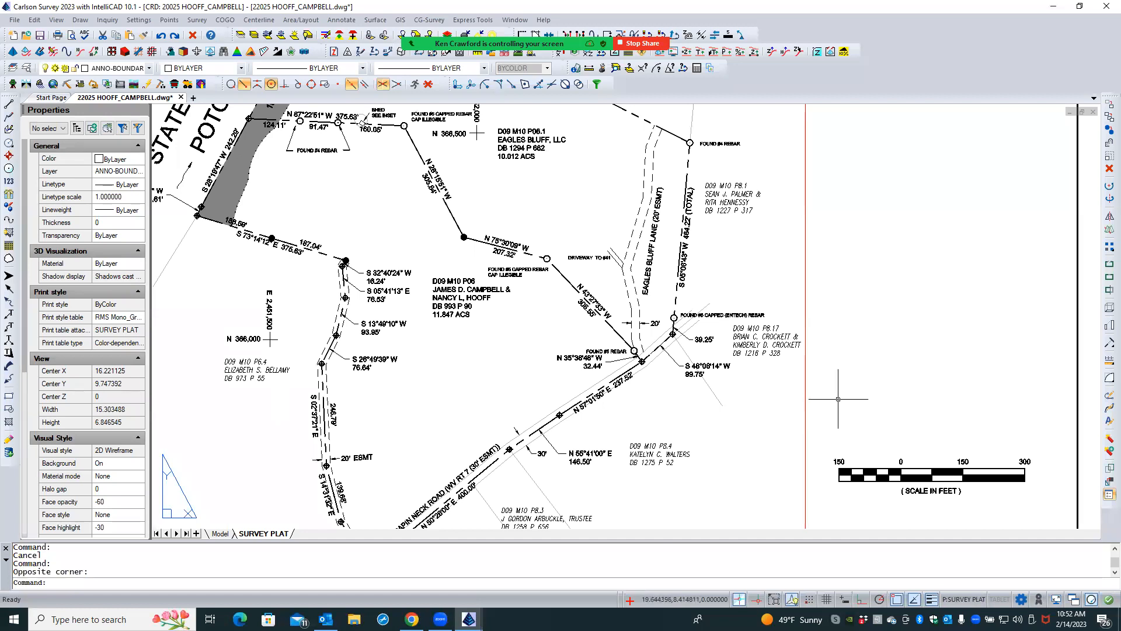
{"action": "left_click", "coordinate": [802, 421]}
{"action": "left_click", "coordinate": [805, 420]}
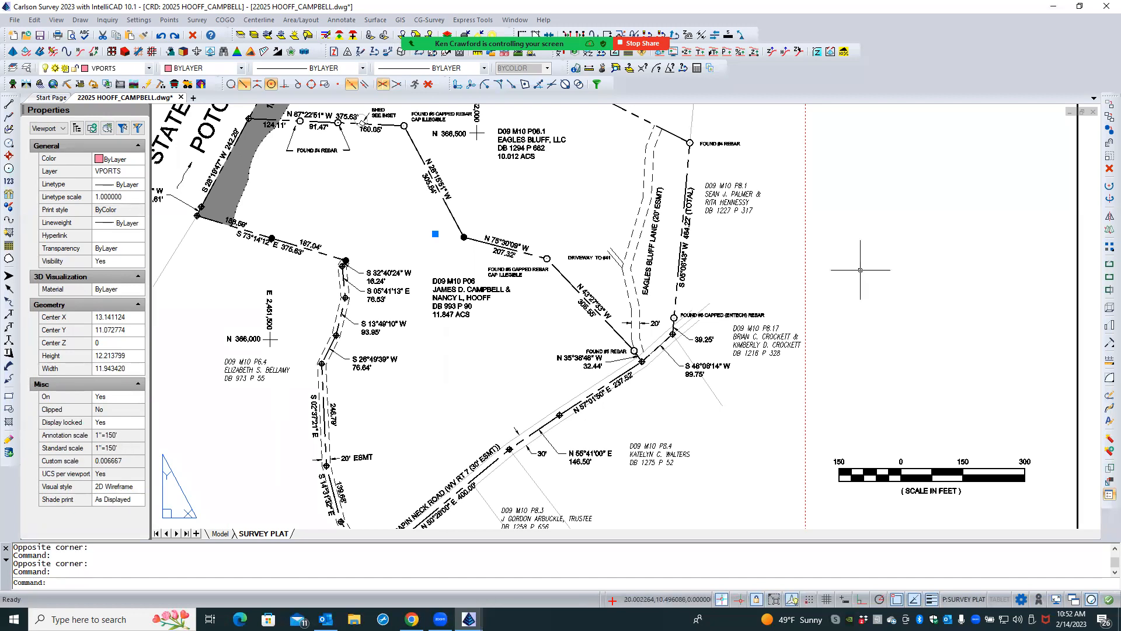
{"action": "key", "text": "Escape"}
{"action": "key", "text": "Escape"}
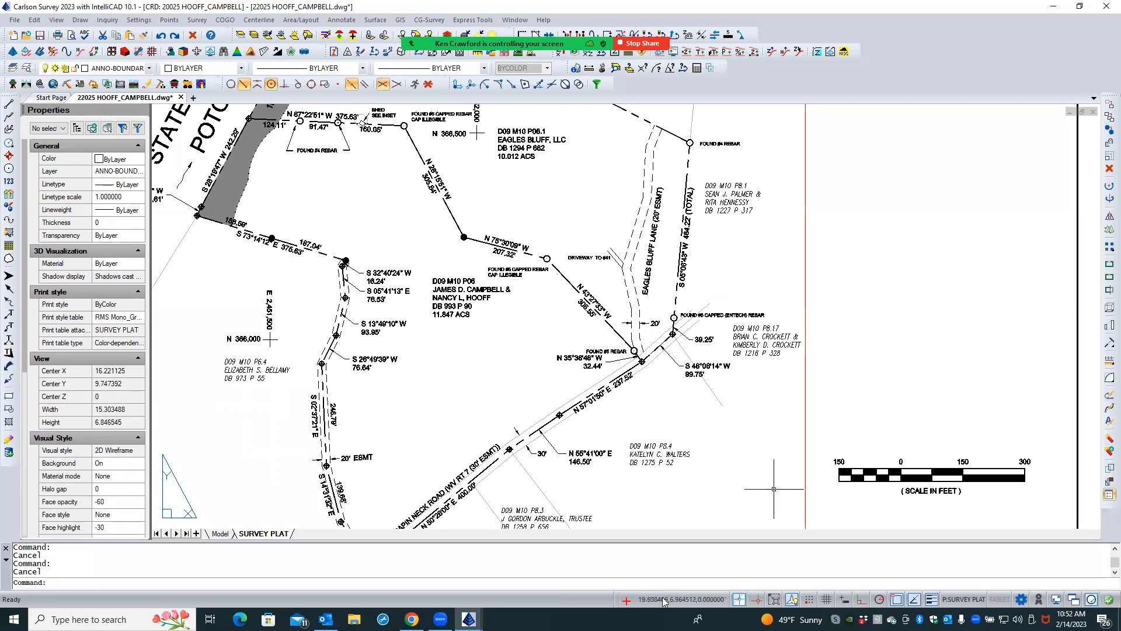
- Activate the plat viewport again and check the properties of the N 28°15'51" W boundary line
{"action": "left_click", "coordinate": [866, 404]}
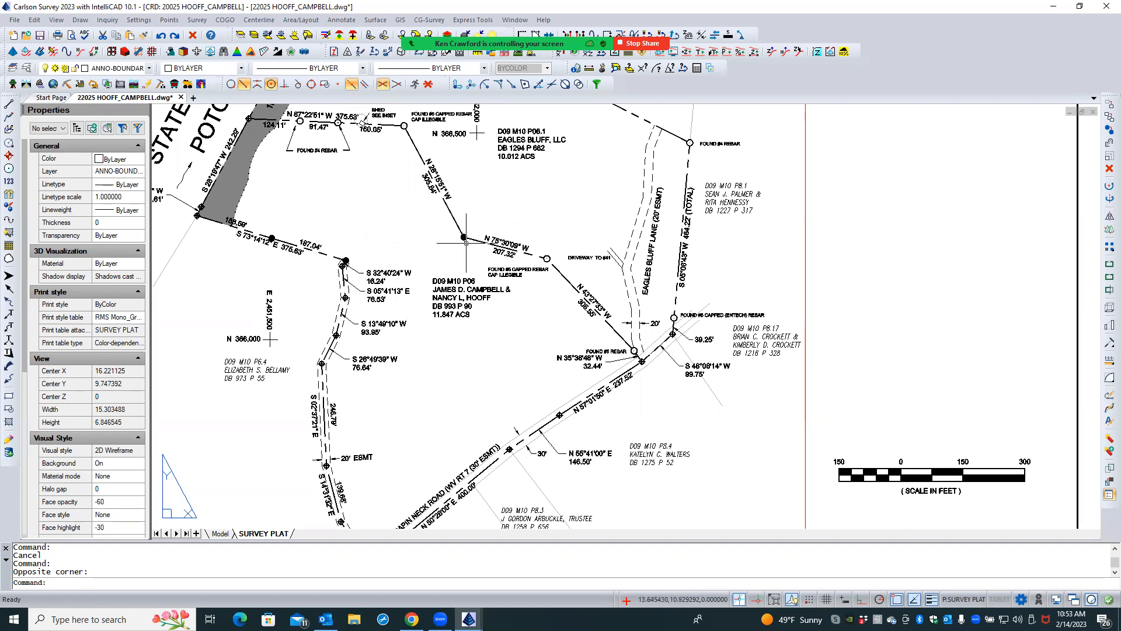
{"action": "left_click", "coordinate": [451, 215]}
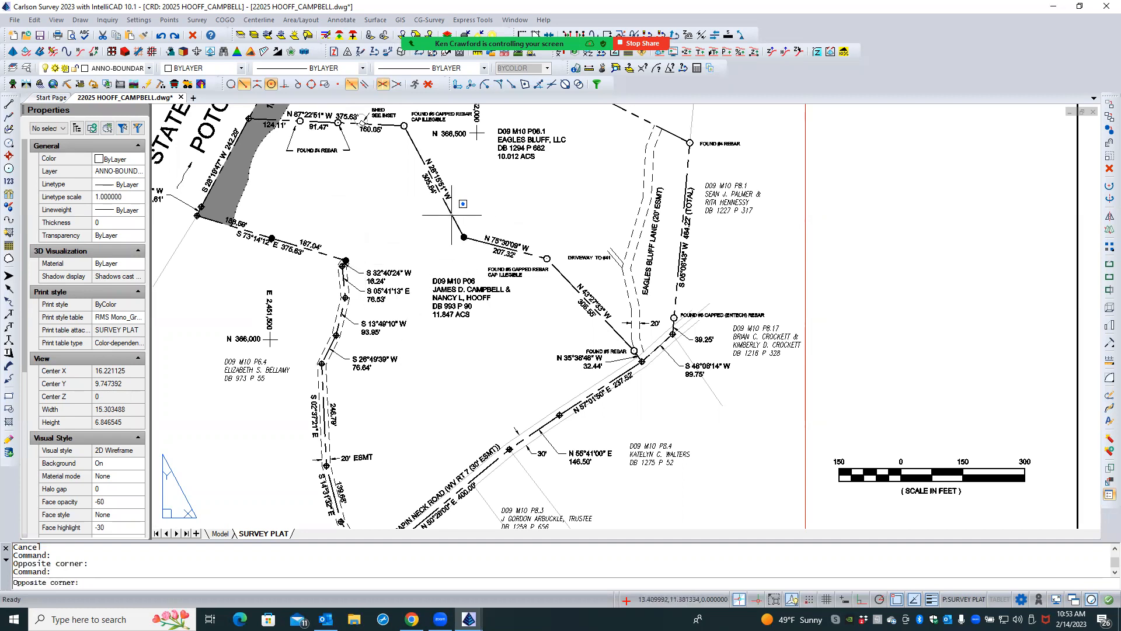
{"action": "double_click", "coordinate": [419, 224]}
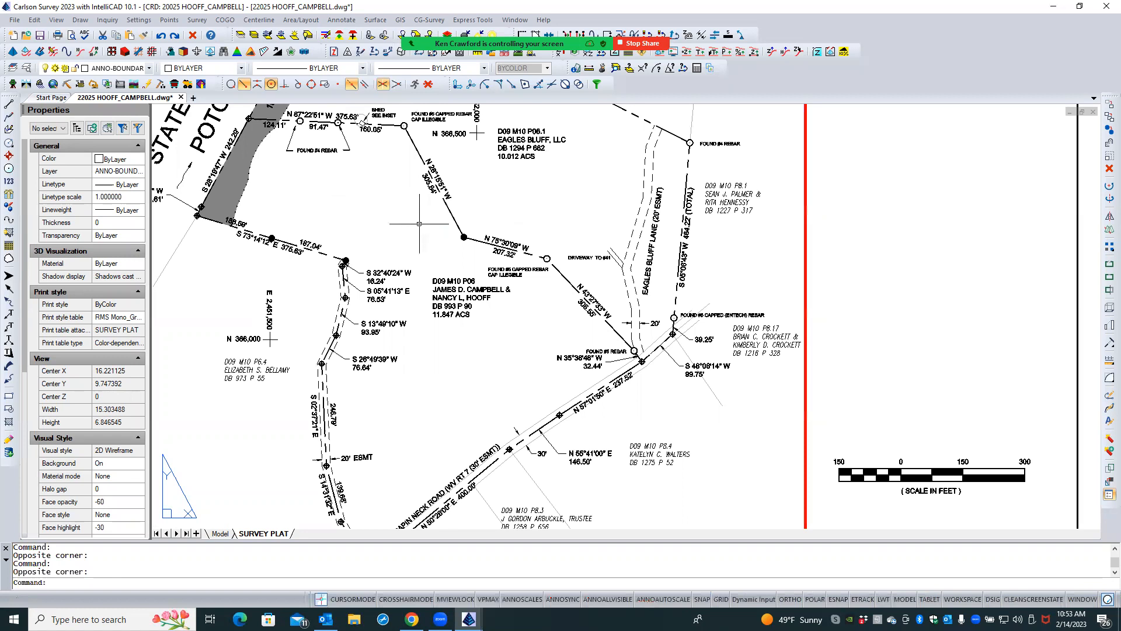
{"action": "left_click", "coordinate": [448, 209]}
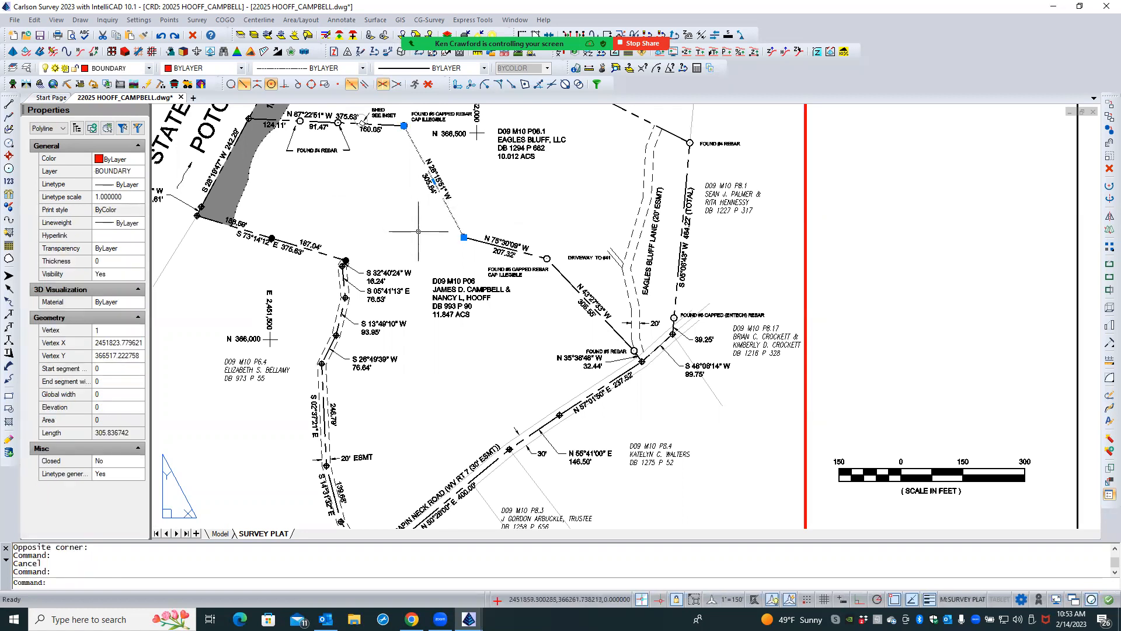
{"action": "key", "text": "Escape"}
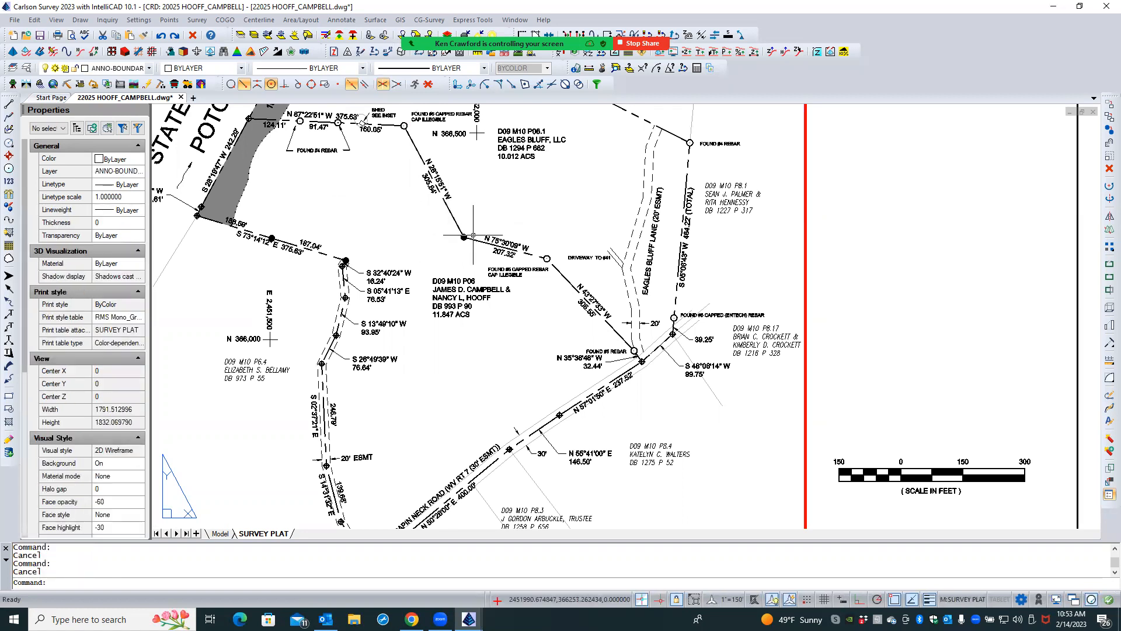
- Turn off linetype generation for the boundary polyline running through the N 75°30'09" W and N 43°27'33" W courses
{"action": "left_click", "coordinate": [474, 239]}
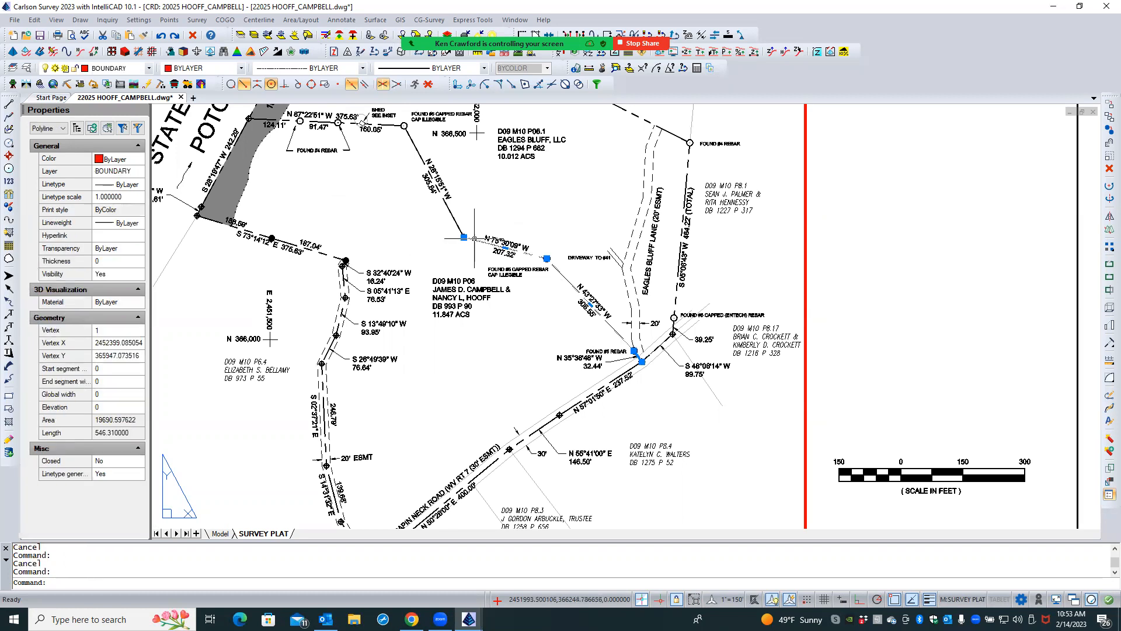
{"action": "scroll", "coordinate": [554, 247], "scroll_direction": "up", "scroll_amount": 3}
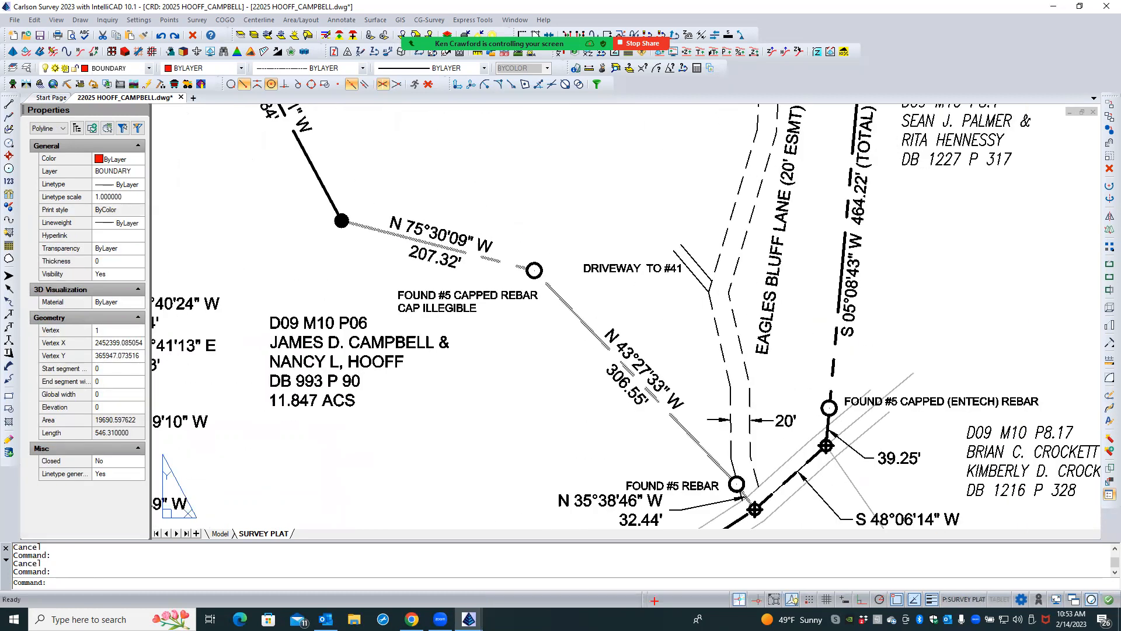
{"action": "scroll", "coordinate": [505, 209], "scroll_direction": "down", "scroll_amount": 2}
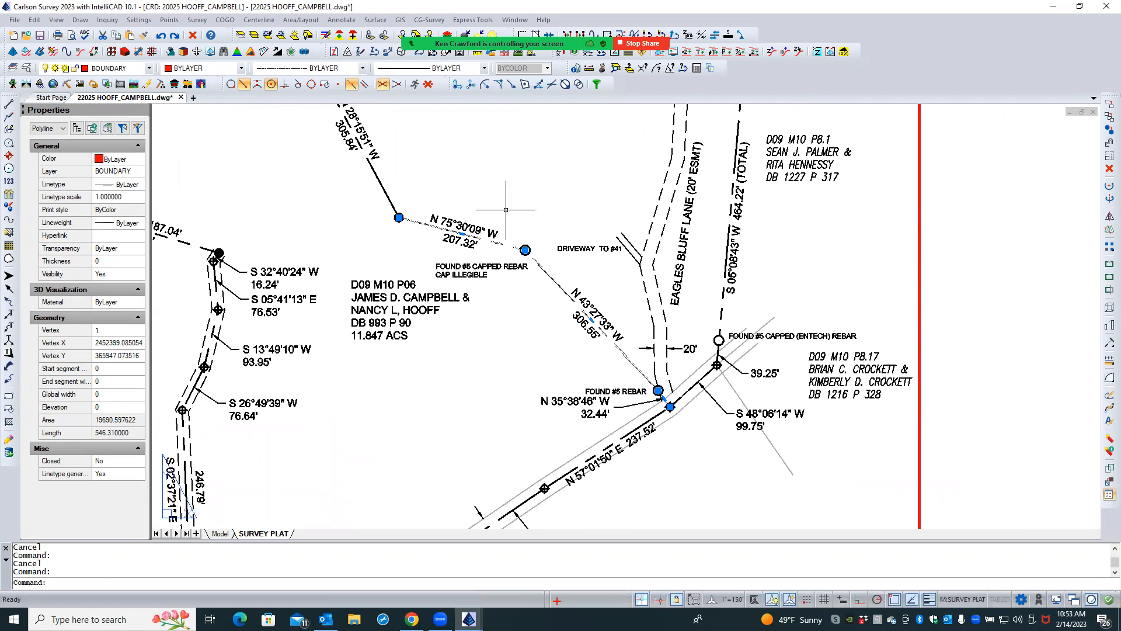
{"action": "left_click", "coordinate": [119, 474]}
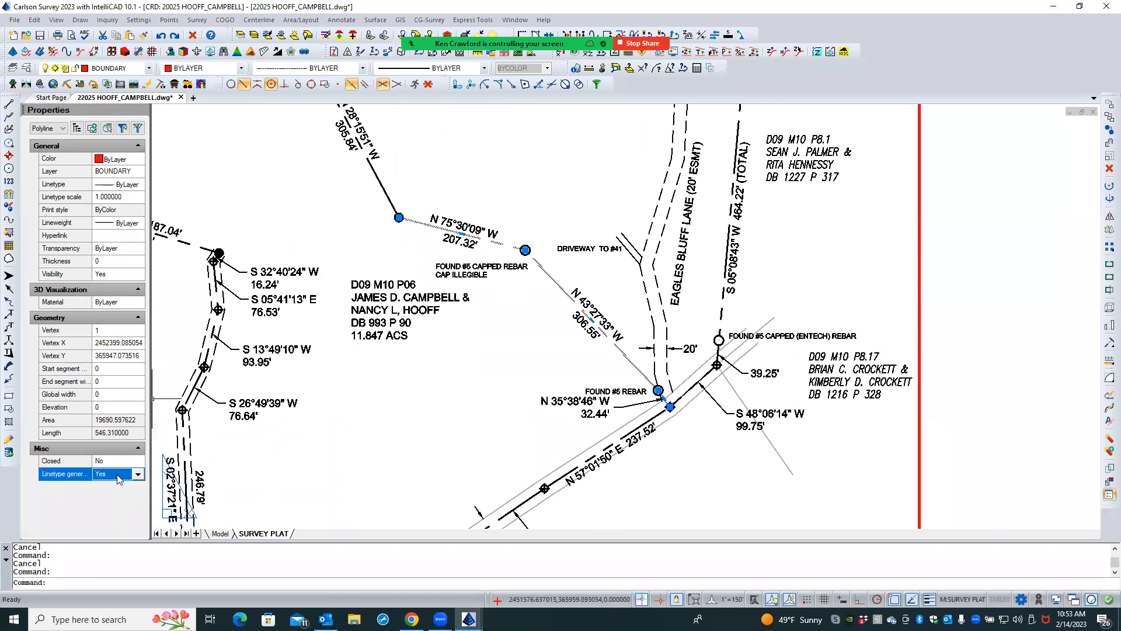
{"action": "left_click", "coordinate": [115, 476]}
{"action": "left_click", "coordinate": [116, 488]}
{"action": "left_click", "coordinate": [344, 427]}
{"action": "key", "text": "Escape"}
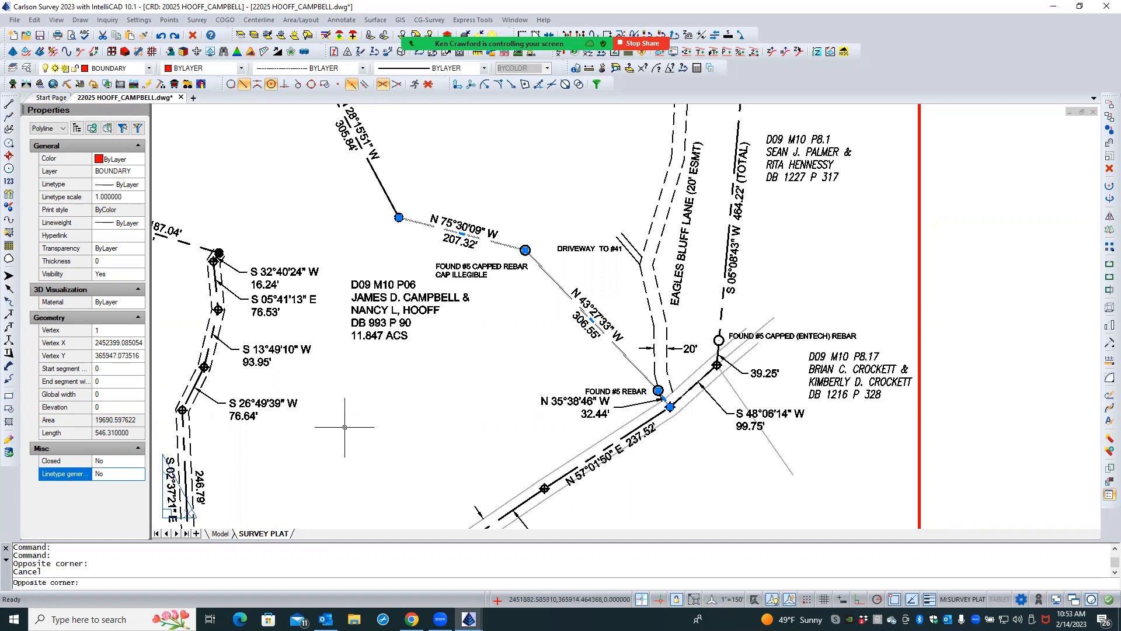
{"action": "key", "text": "Escape"}
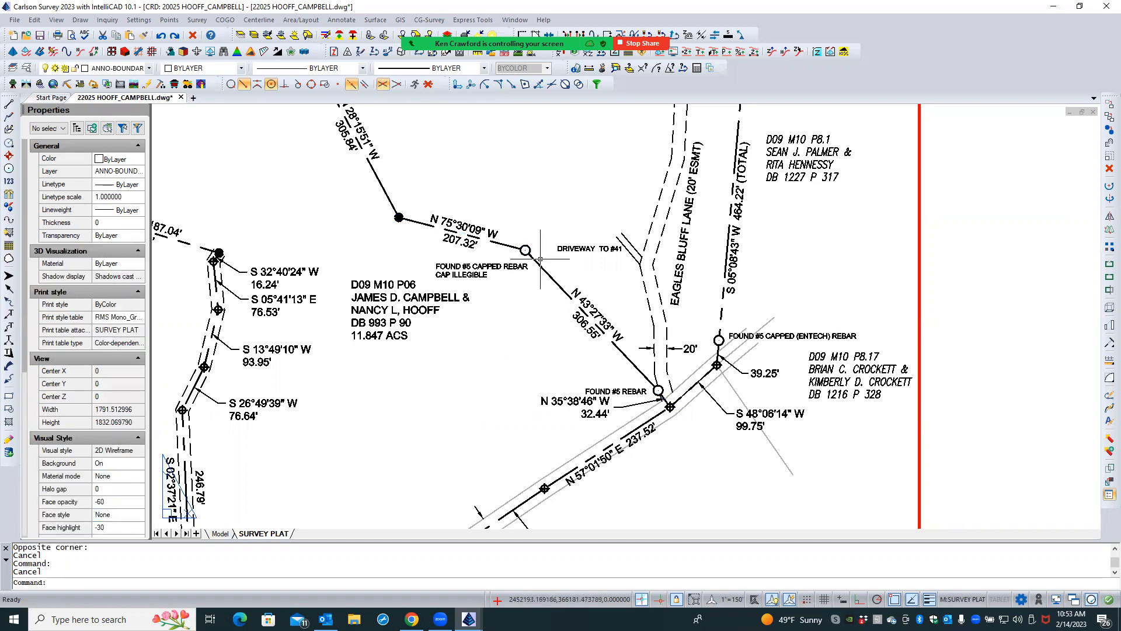
- Check the linetype scale and linetype generation properties of the N 87°22'51" W boundary polyline
{"action": "scroll", "coordinate": [523, 360], "scroll_direction": "down", "scroll_amount": 2}
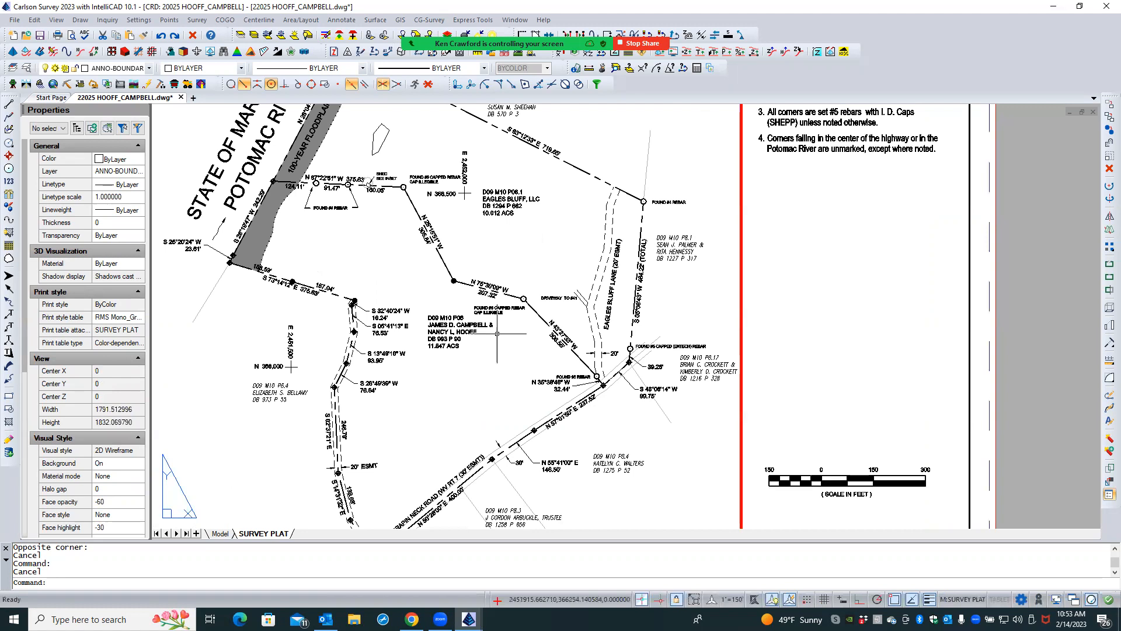
{"action": "scroll", "coordinate": [356, 190], "scroll_direction": "up", "scroll_amount": 3}
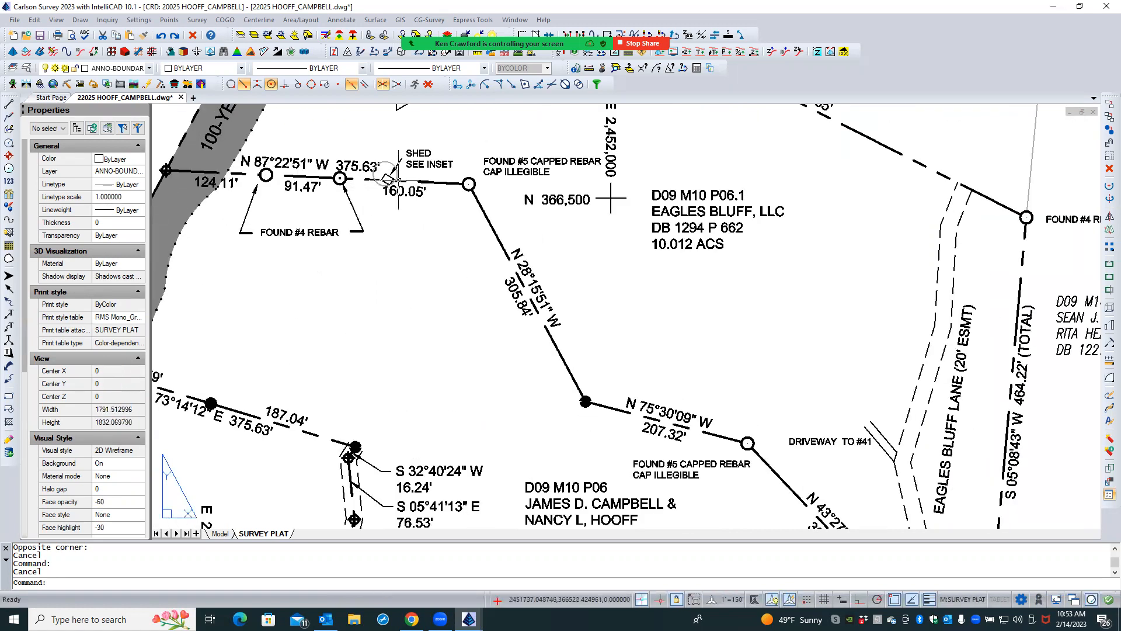
{"action": "left_click", "coordinate": [430, 182]}
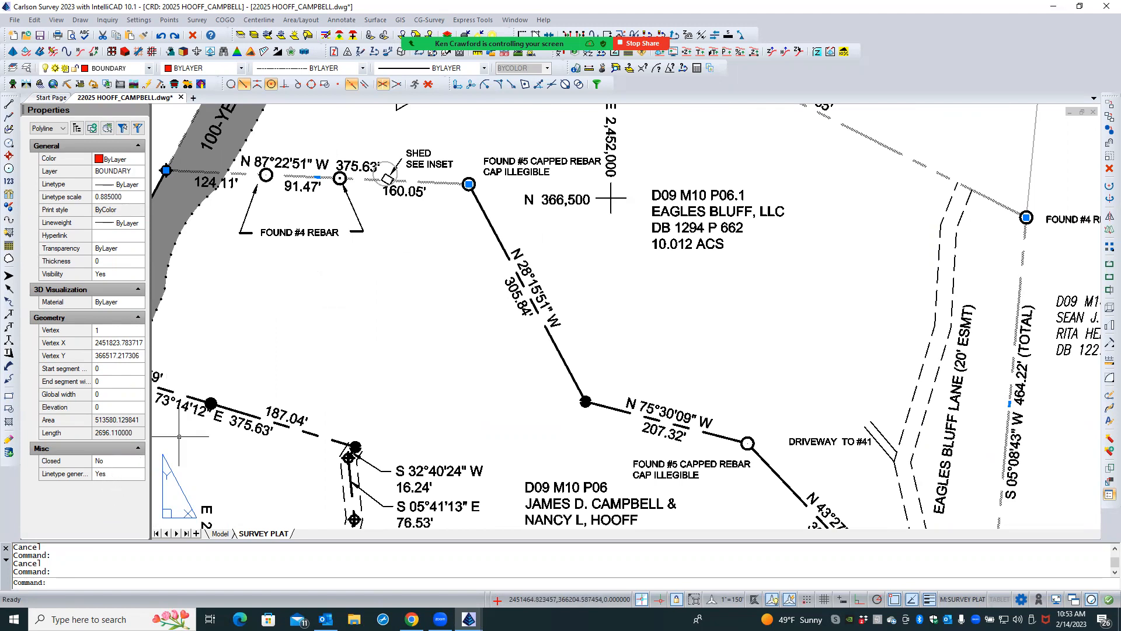
{"action": "key", "text": "Escape"}
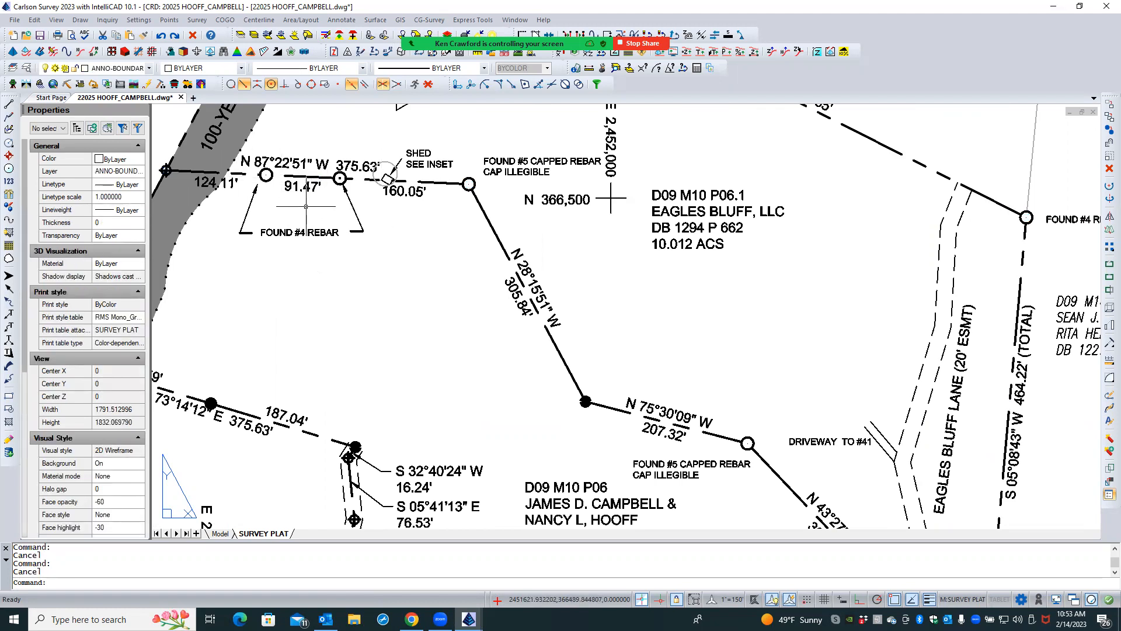
- Stretch the arrow tip of the western FOUND #4 REBAR leader to the nearest point on its rebar circle
{"action": "scroll", "coordinate": [266, 175], "scroll_direction": "up", "scroll_amount": 3}
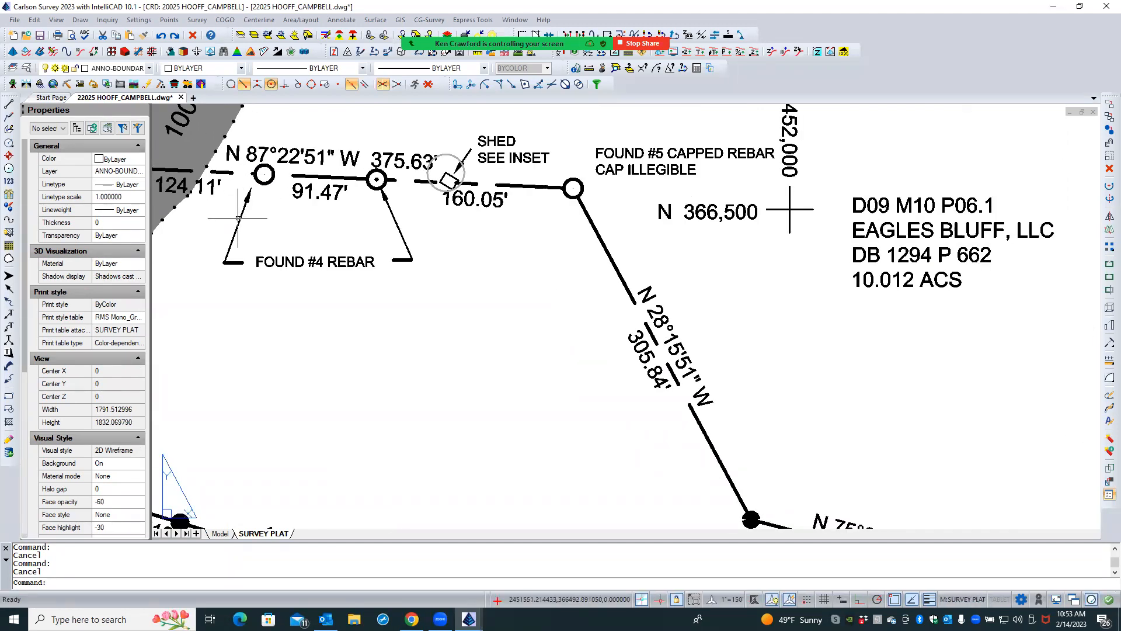
{"action": "left_click", "coordinate": [238, 218]}
{"action": "left_click", "coordinate": [251, 187]}
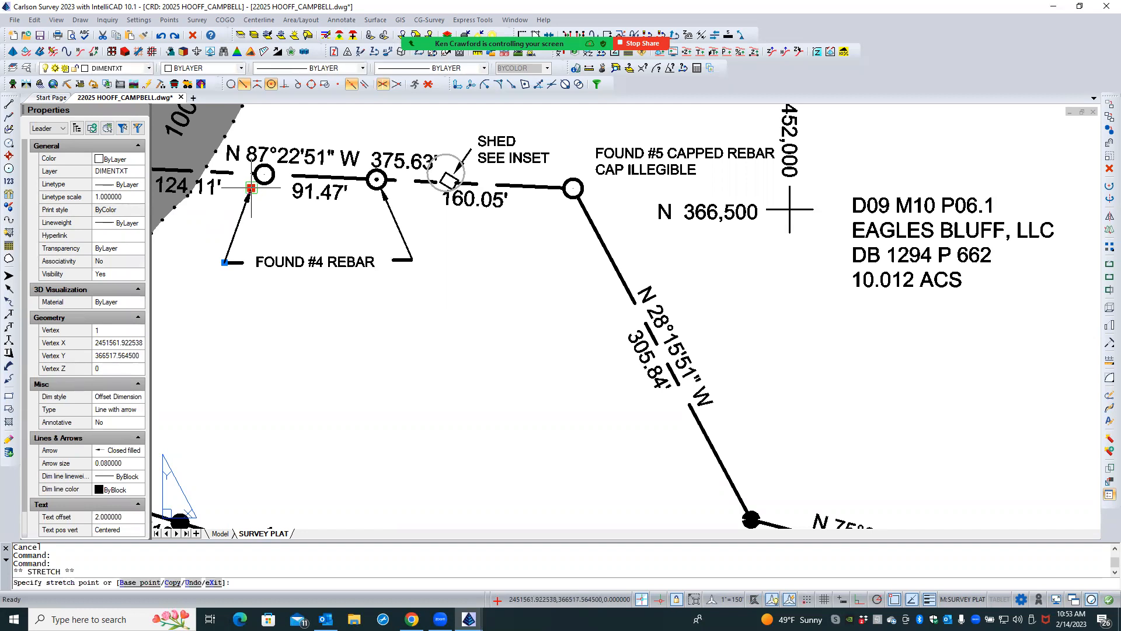
{"action": "left_click", "coordinate": [230, 85]}
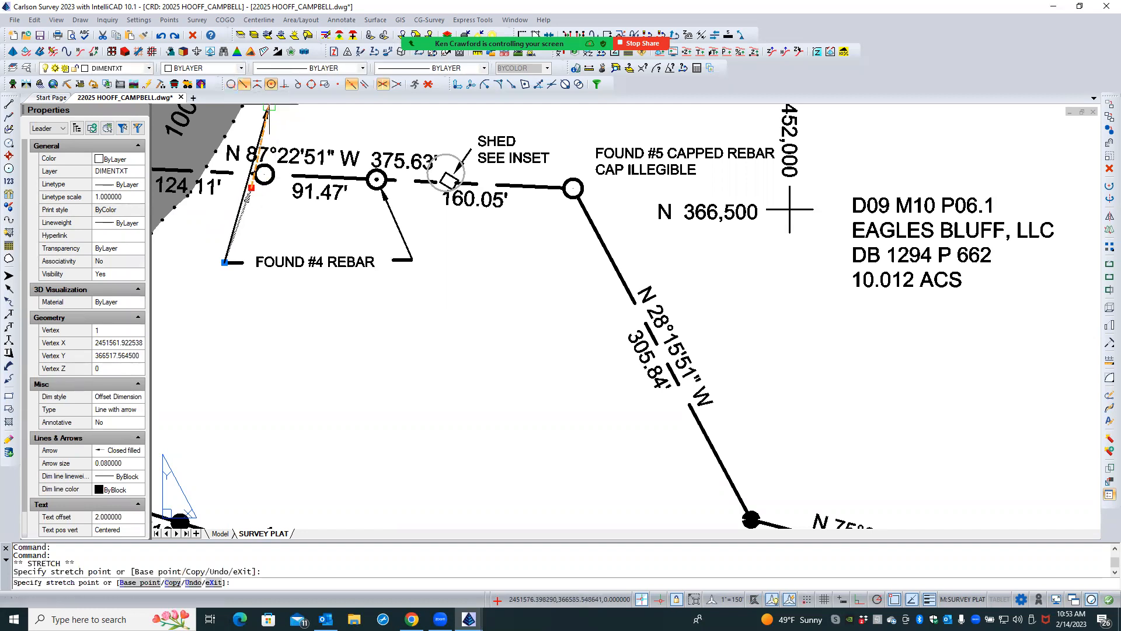
{"action": "left_click", "coordinate": [263, 183]}
{"action": "key", "text": "Escape"}
{"action": "key", "text": "Escape"}
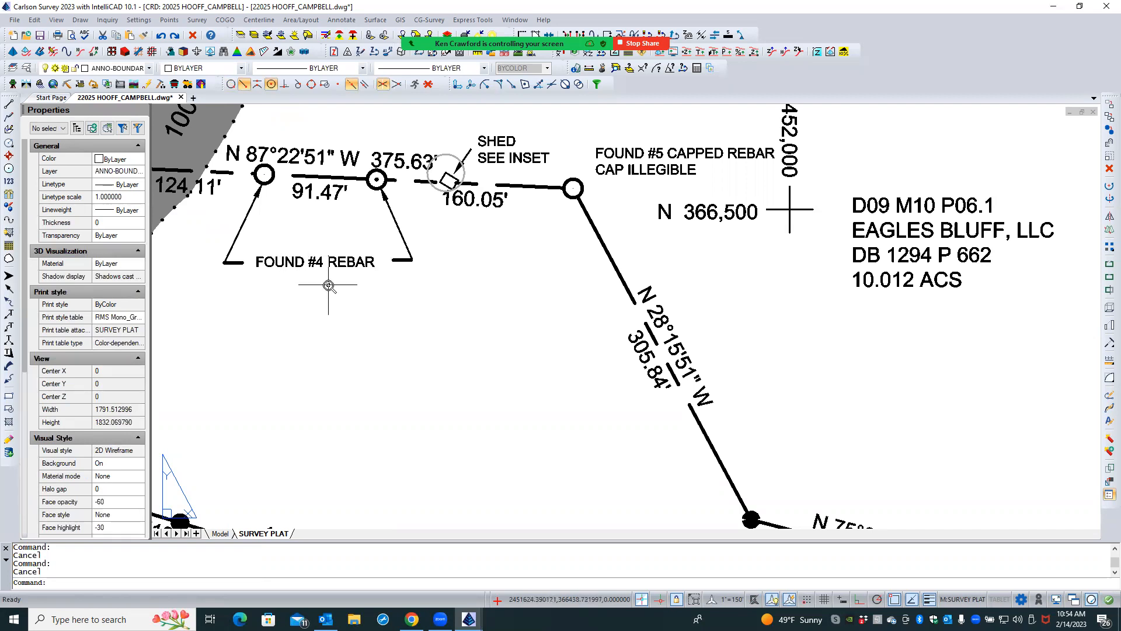
- Inspect the eastern FOUND #4 REBAR leader and its thick landing line, checking the leader's properties
{"action": "scroll", "coordinate": [329, 285], "scroll_direction": "down", "scroll_amount": 1}
{"action": "scroll", "coordinate": [385, 272], "scroll_direction": "up", "scroll_amount": 5}
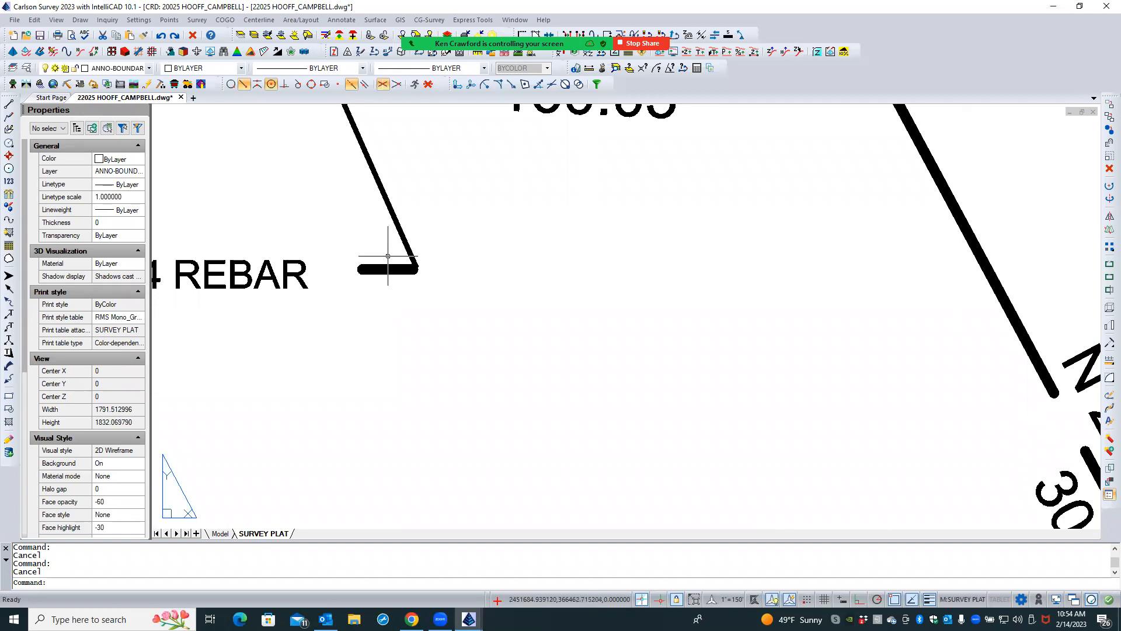
{"action": "left_click", "coordinate": [380, 270]}
{"action": "left_click", "coordinate": [419, 294]}
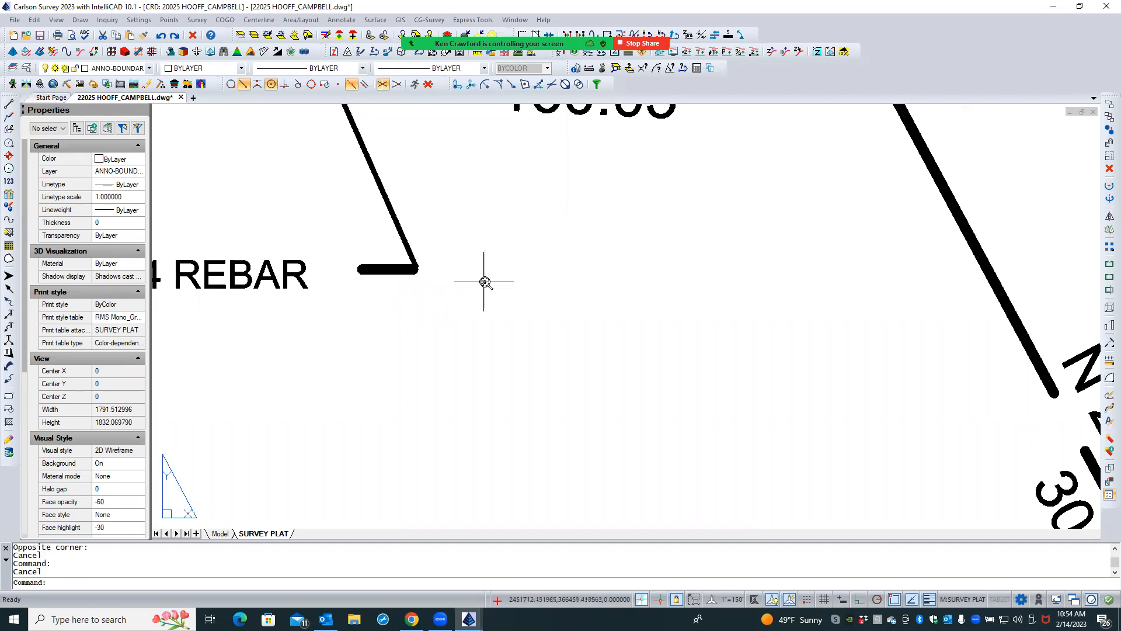
{"action": "scroll", "coordinate": [485, 282], "scroll_direction": "down", "scroll_amount": 5}
{"action": "left_click", "coordinate": [458, 257]}
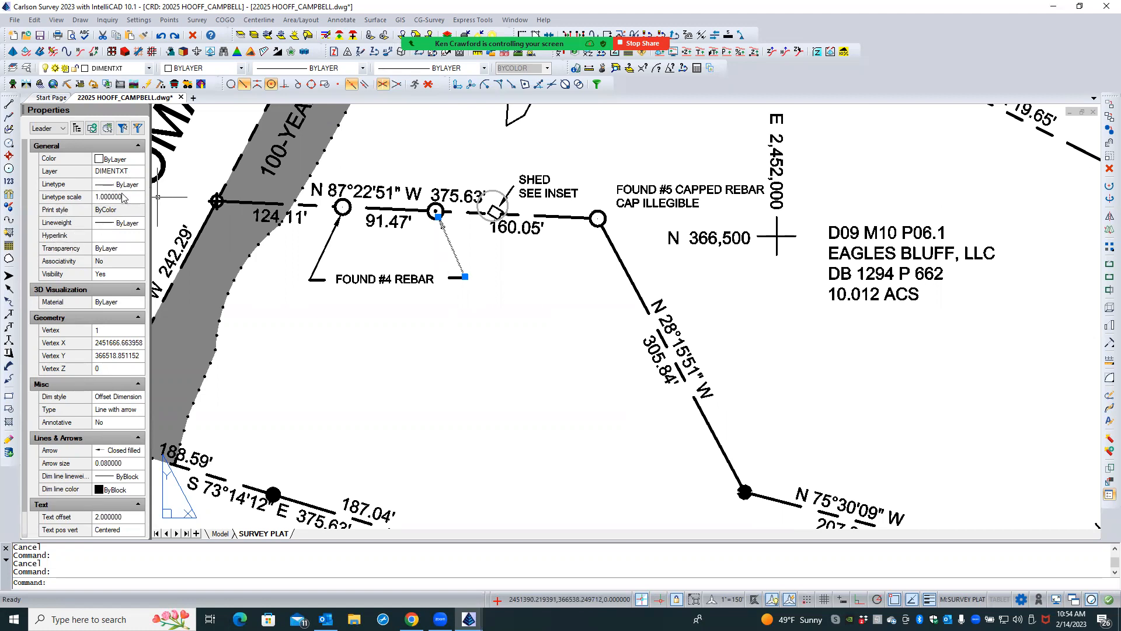
{"action": "key", "text": "Escape"}
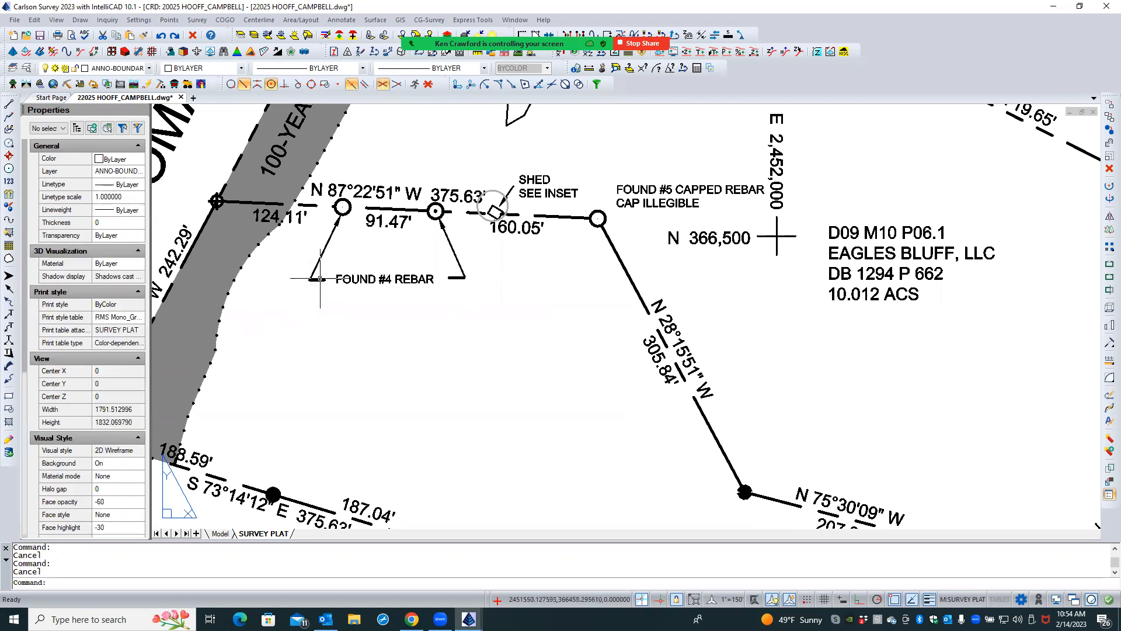
- Set the lineweight of both short landing lines beside the FOUND #4 REBAR label to Default
{"action": "left_click", "coordinate": [320, 279]}
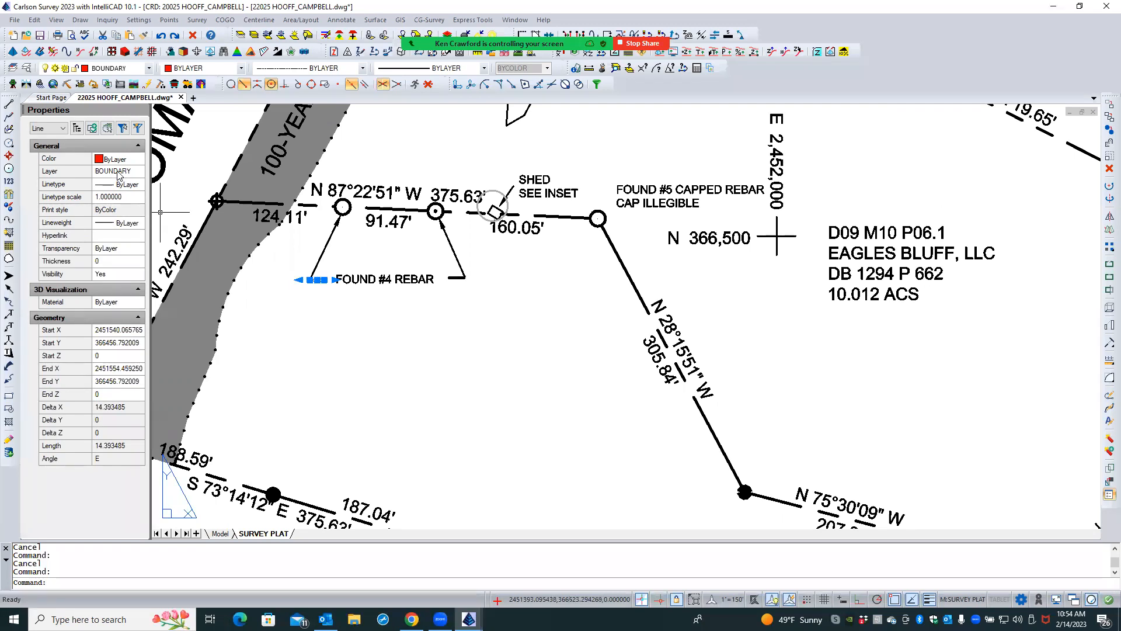
{"action": "left_click", "coordinate": [453, 276]}
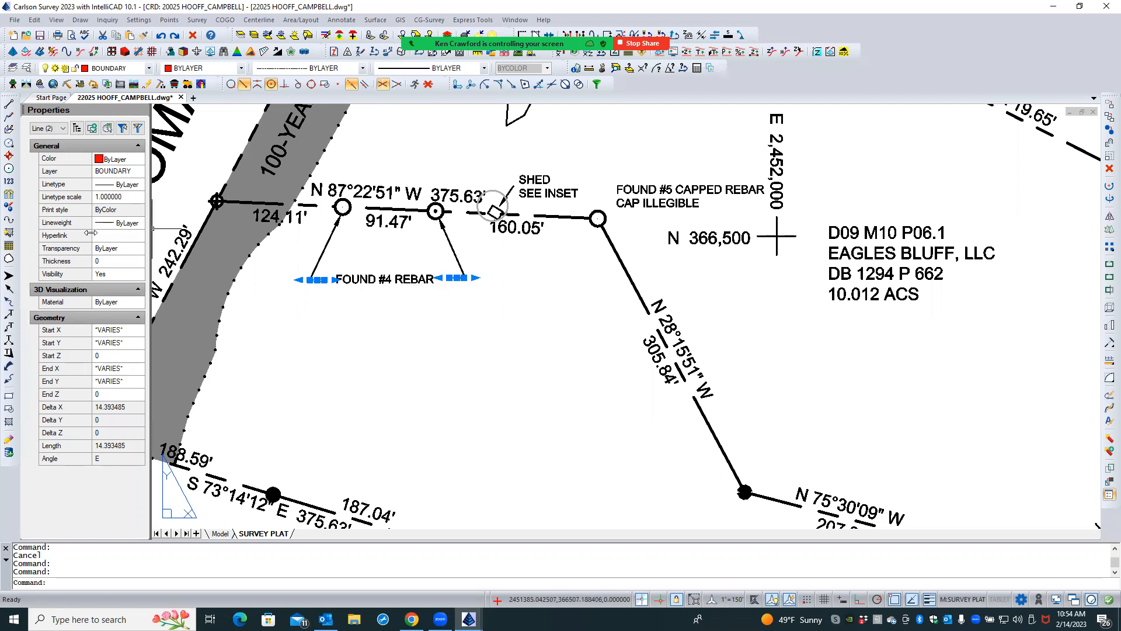
{"action": "left_click", "coordinate": [132, 227]}
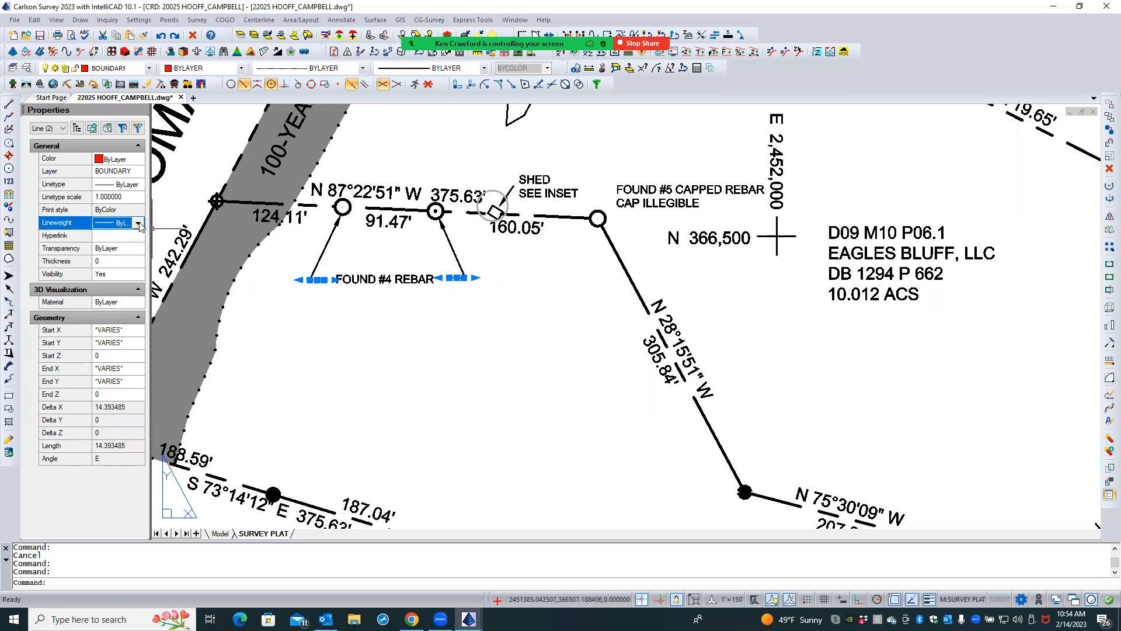
{"action": "left_click", "coordinate": [139, 224]}
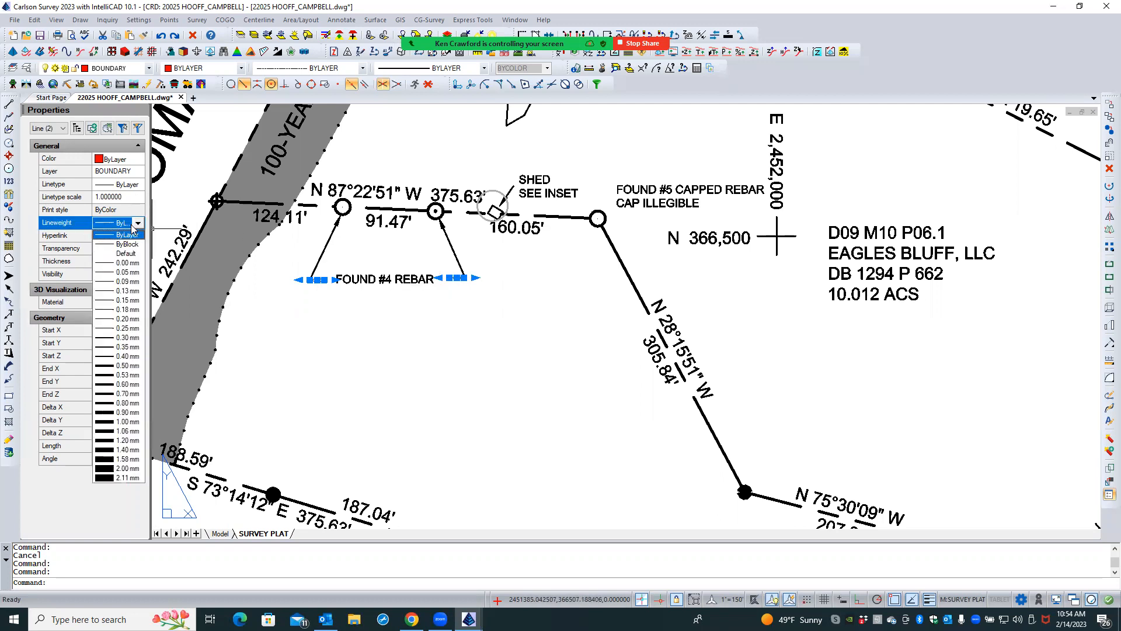
{"action": "left_click", "coordinate": [120, 253]}
{"action": "key", "text": "Escape"}
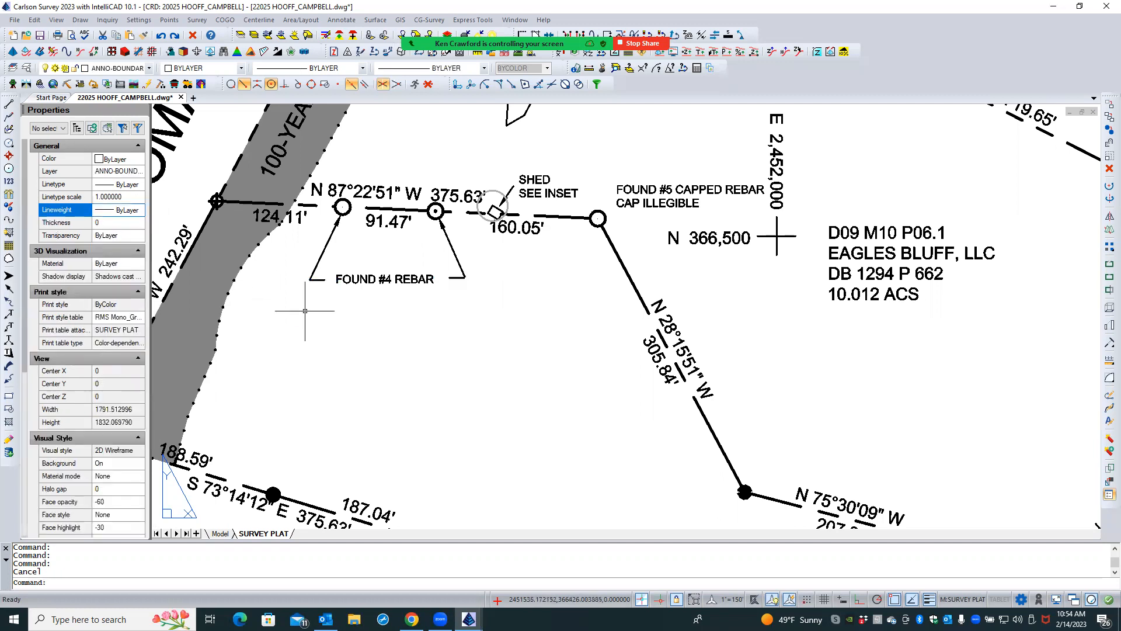
- Move the eastern FOUND #4 REBAR landing line by its outer end onto the lower endpoint of its leader
{"action": "scroll", "coordinate": [432, 265], "scroll_direction": "up", "scroll_amount": 5}
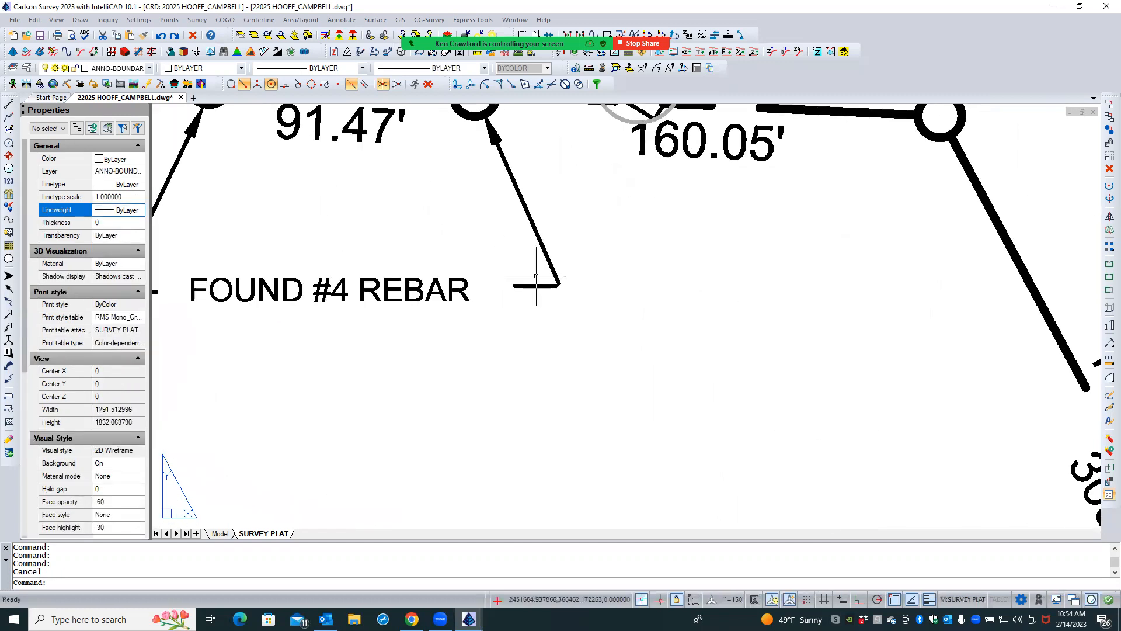
{"action": "scroll", "coordinate": [595, 313], "scroll_direction": "down", "scroll_amount": 2}
{"action": "double_click", "coordinate": [595, 313]}
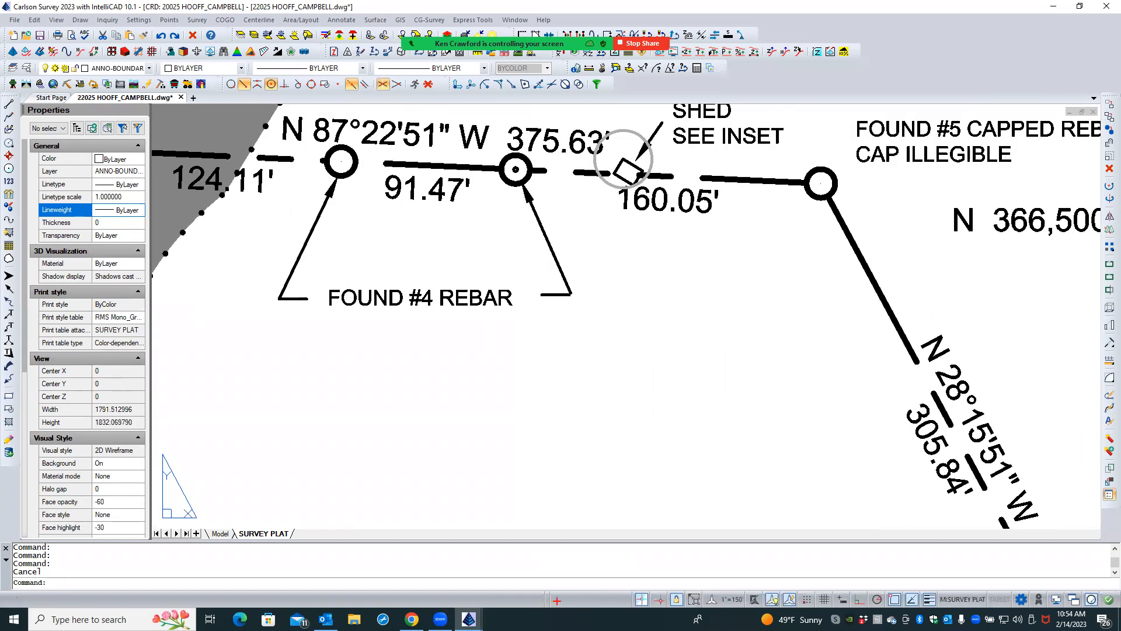
{"action": "scroll", "coordinate": [323, 288], "scroll_direction": "up", "scroll_amount": 3}
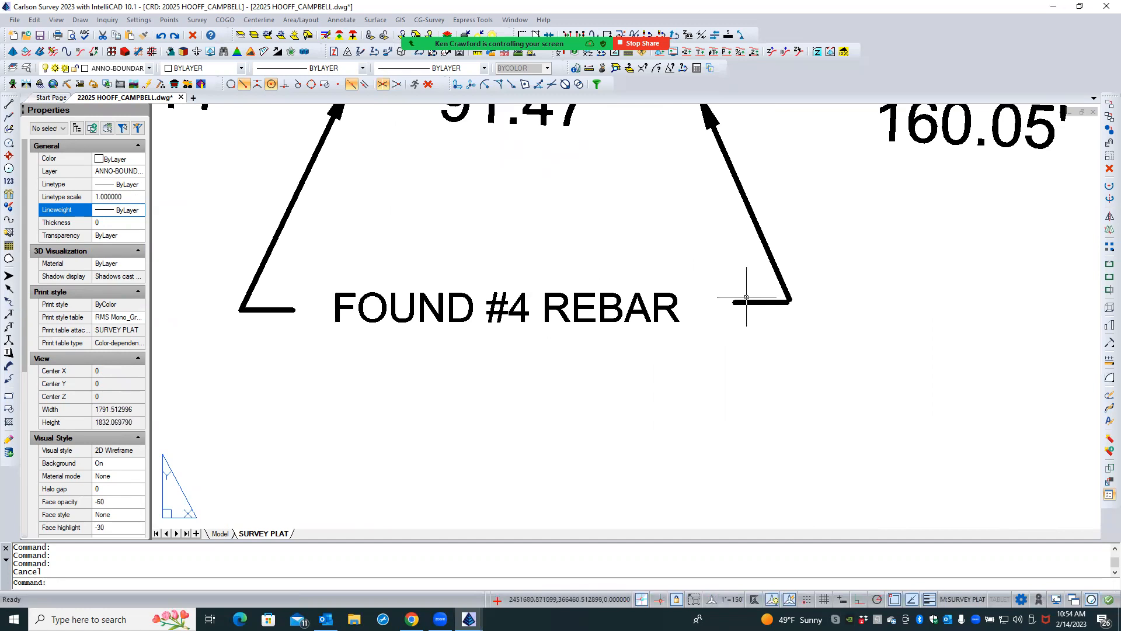
{"action": "left_click", "coordinate": [763, 302]}
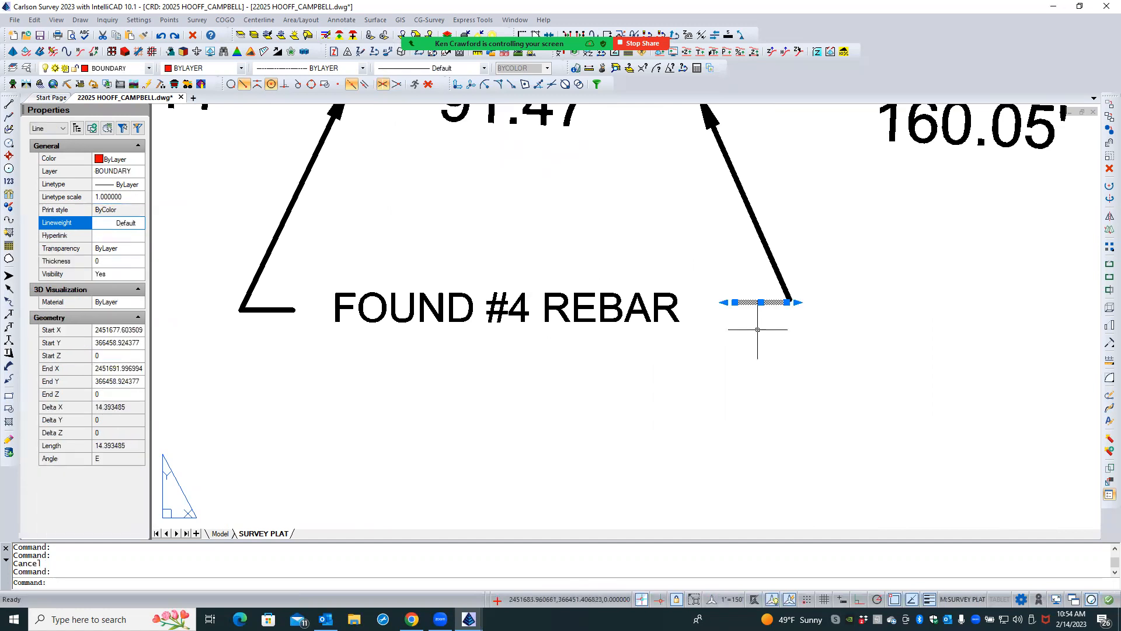
{"action": "type", "text": "m"}
{"action": "key", "text": "Return"}
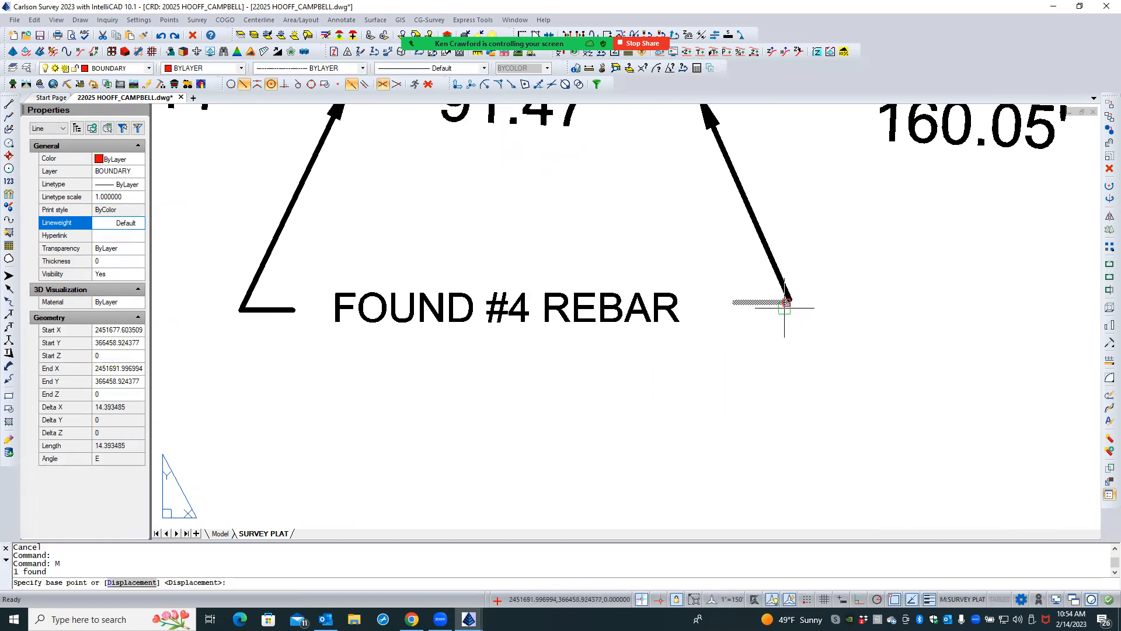
{"action": "left_click", "coordinate": [784, 308]}
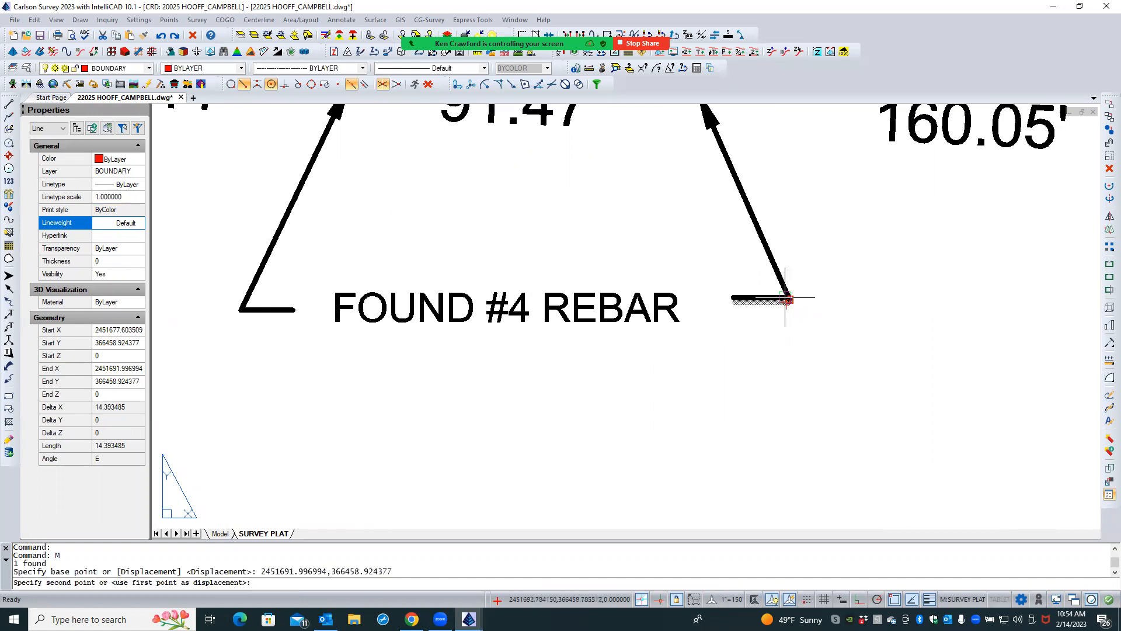
{"action": "left_click", "coordinate": [786, 295]}
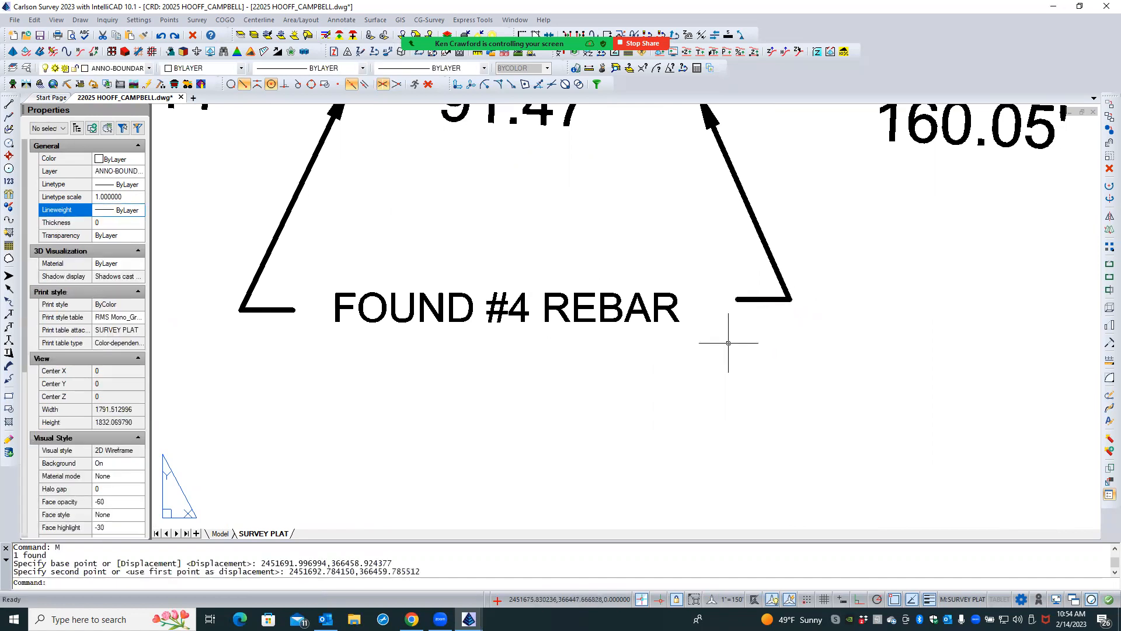
- Try to move the western FOUND #4 REBAR landing line by its outer end onto its leader's lower endpoint
{"action": "left_click", "coordinate": [275, 310]}
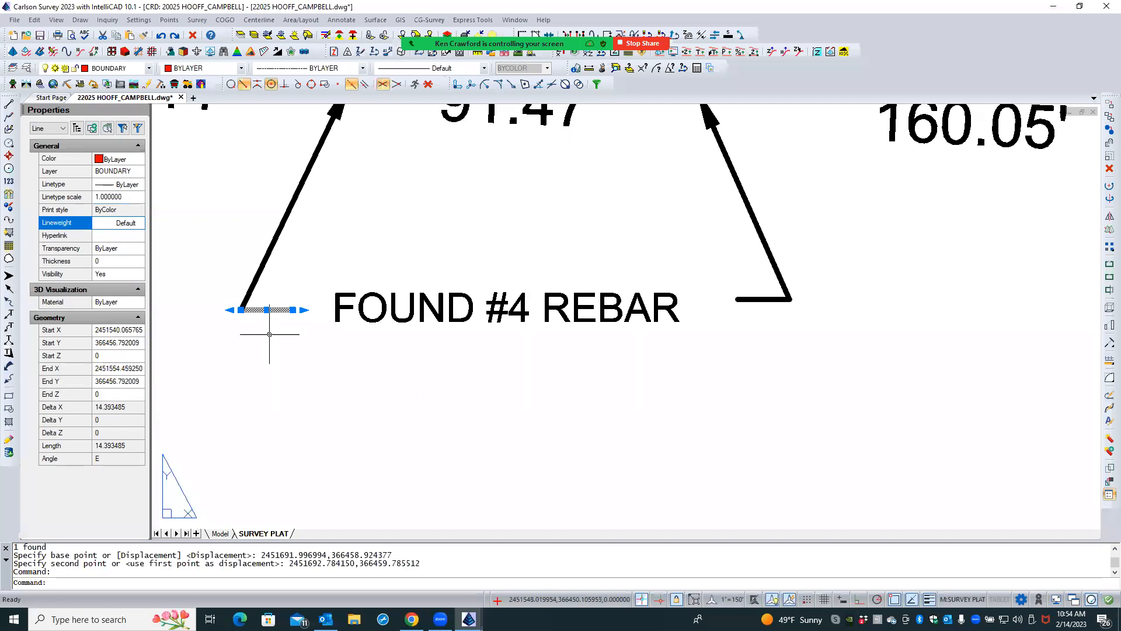
{"action": "type", "text": "M"}
{"action": "key", "text": "Return"}
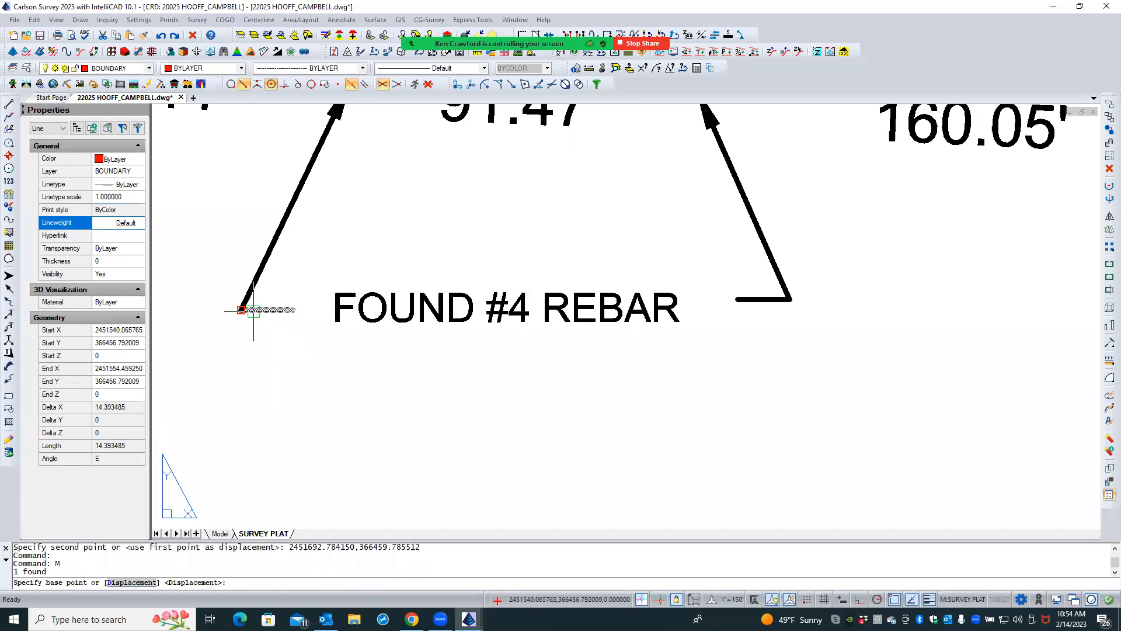
{"action": "left_click", "coordinate": [253, 310]}
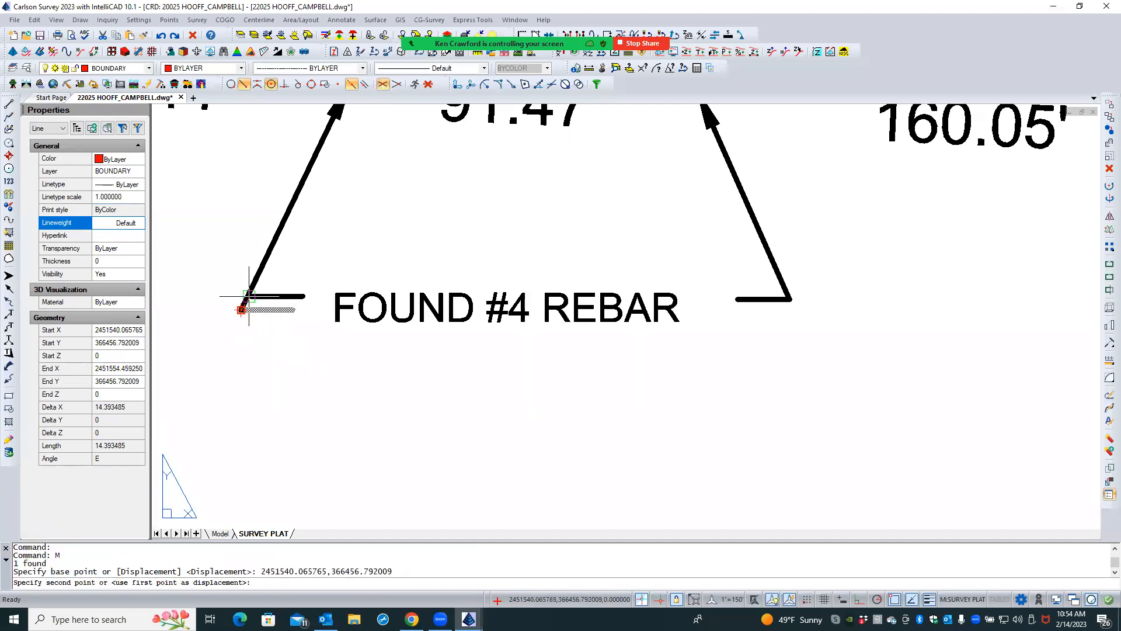
{"action": "left_click", "coordinate": [249, 297]}
{"action": "key", "text": "Escape"}
{"action": "key", "text": "Escape"}
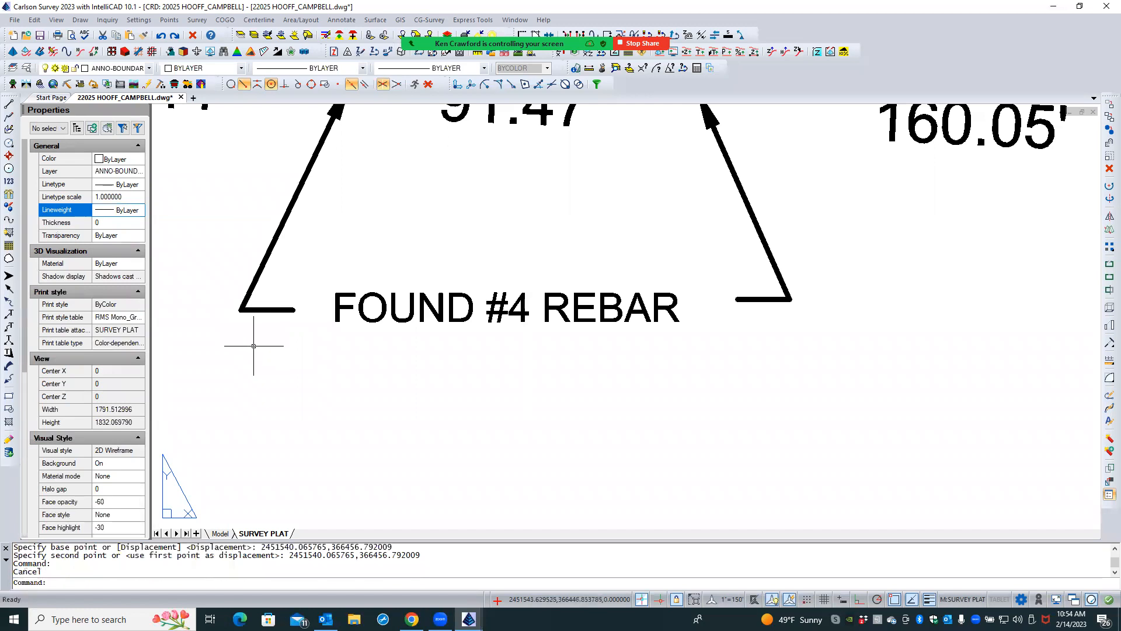
{"action": "scroll", "coordinate": [360, 350], "scroll_direction": "down", "scroll_amount": 3}
{"action": "scroll", "coordinate": [401, 368], "scroll_direction": "down", "scroll_amount": 2}
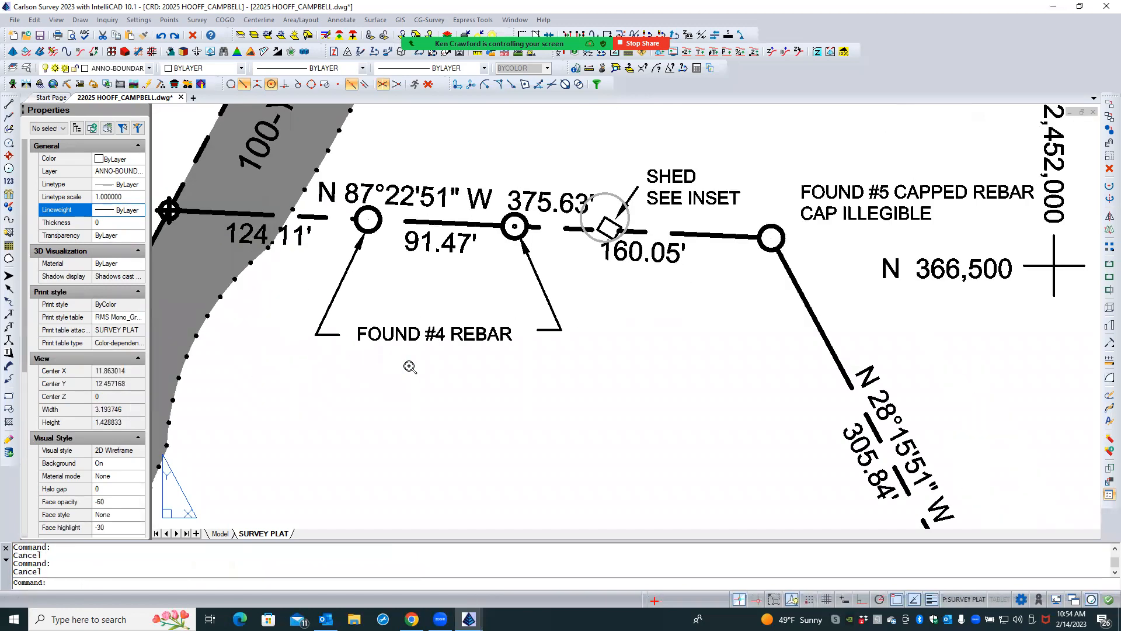
- Move the eastern FOUND #4 REBAR landing line about 9 feet west and slightly south, closer to its label
{"action": "scroll", "coordinate": [433, 308], "scroll_direction": "down", "scroll_amount": 4}
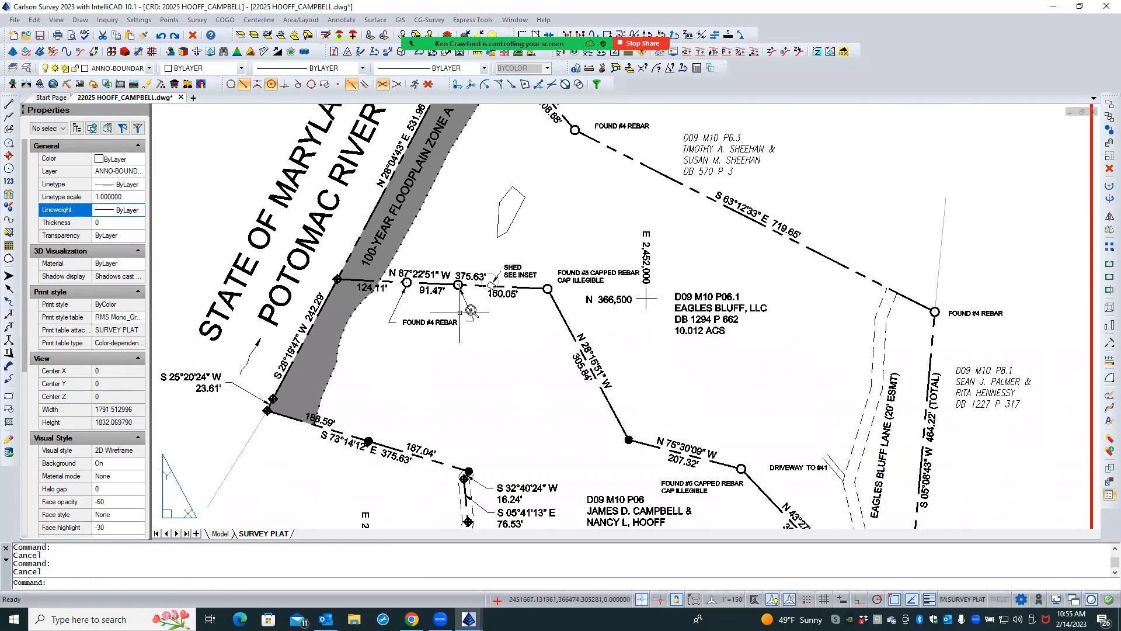
{"action": "scroll", "coordinate": [464, 312], "scroll_direction": "up", "scroll_amount": 4}
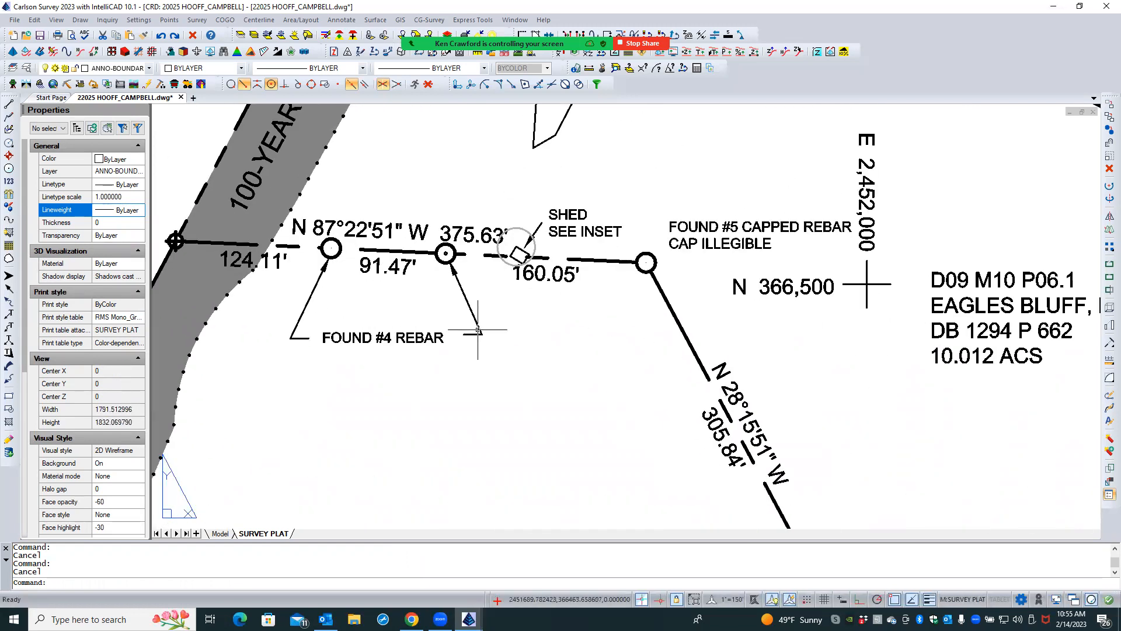
{"action": "left_click", "coordinate": [474, 333]}
{"action": "type", "text": "M"}
{"action": "key", "text": "Return"}
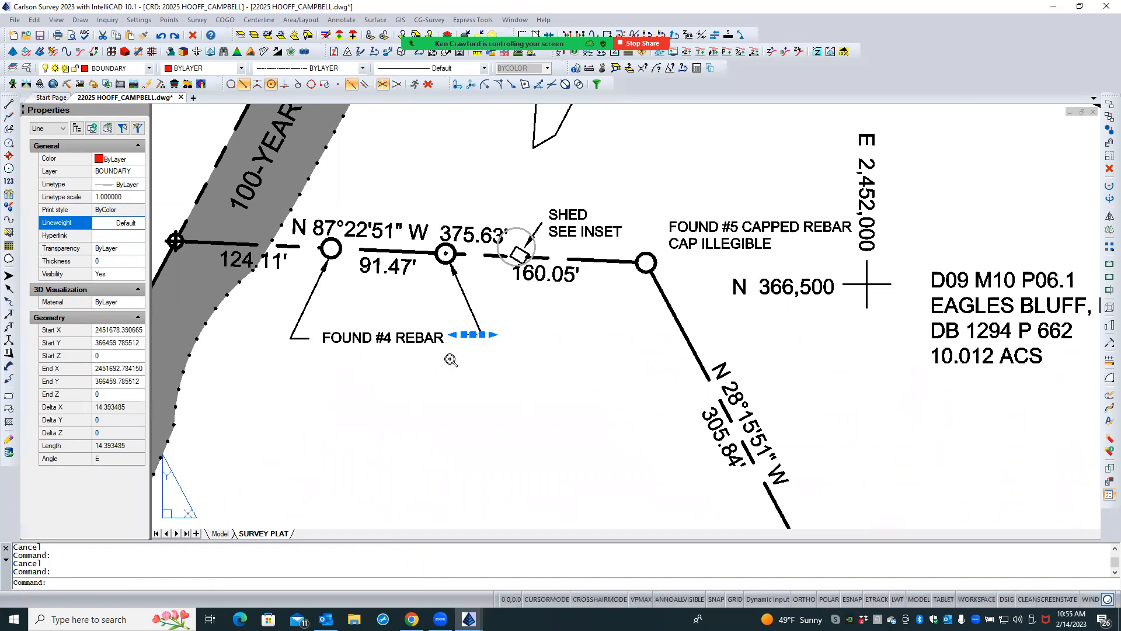
{"action": "scroll", "coordinate": [476, 362], "scroll_direction": "down", "scroll_amount": 1}
{"action": "scroll", "coordinate": [465, 358], "scroll_direction": "up", "scroll_amount": 2}
{"action": "left_click", "coordinate": [470, 357]}
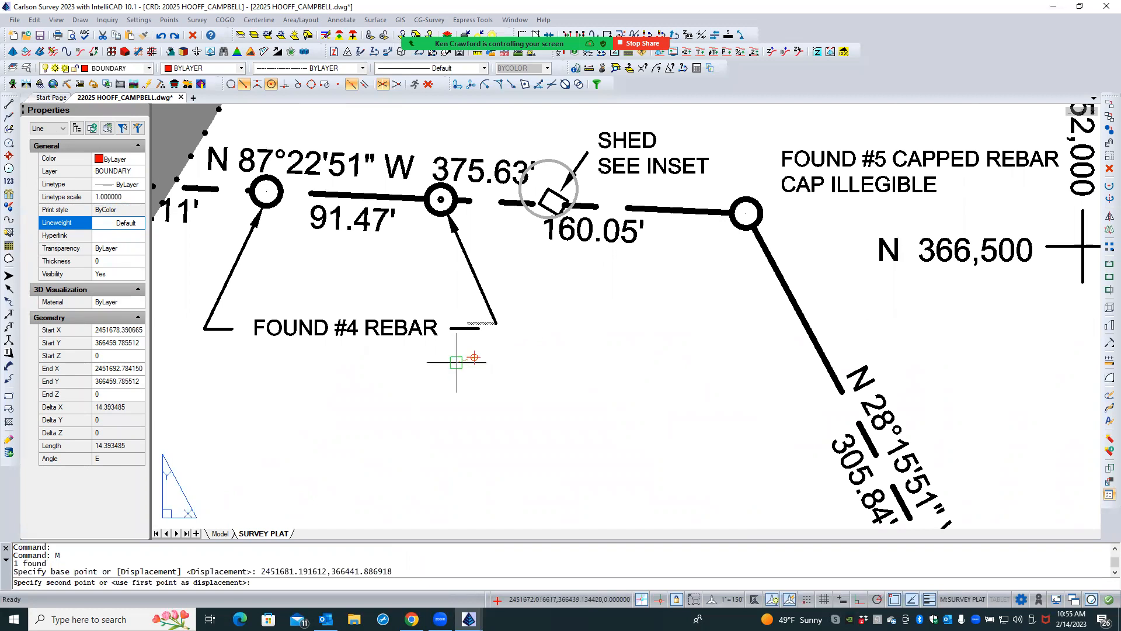
{"action": "left_click", "coordinate": [457, 362]}
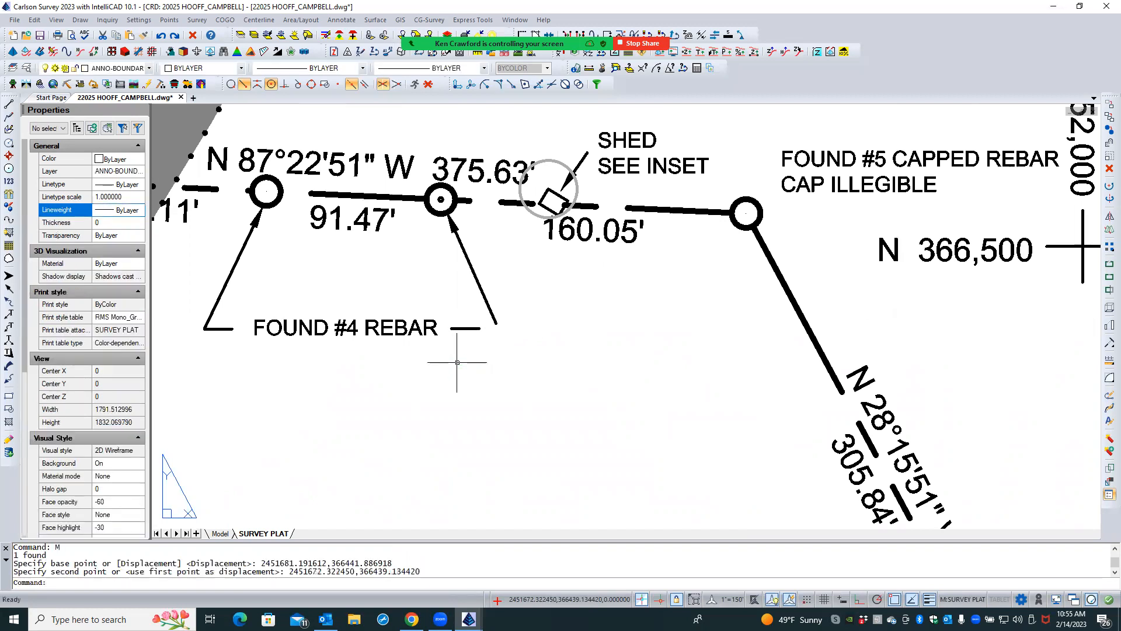
- Stretch the lower end of the eastern FOUND #4 REBAR leader onto the outer end of its landing line
{"action": "left_click", "coordinate": [488, 303]}
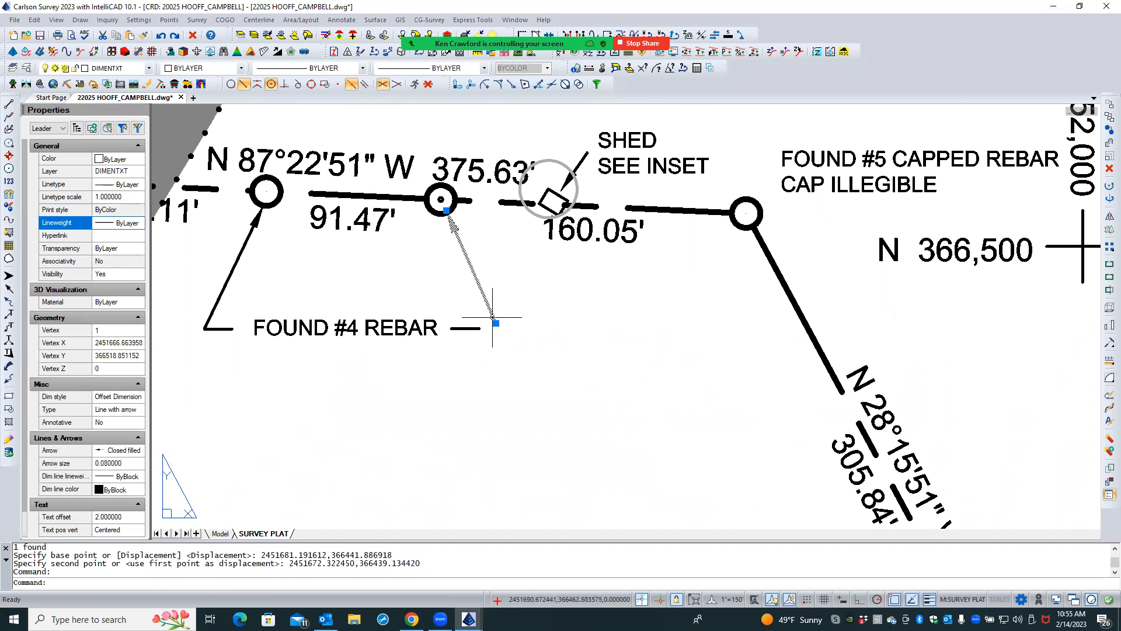
{"action": "left_click", "coordinate": [495, 322]}
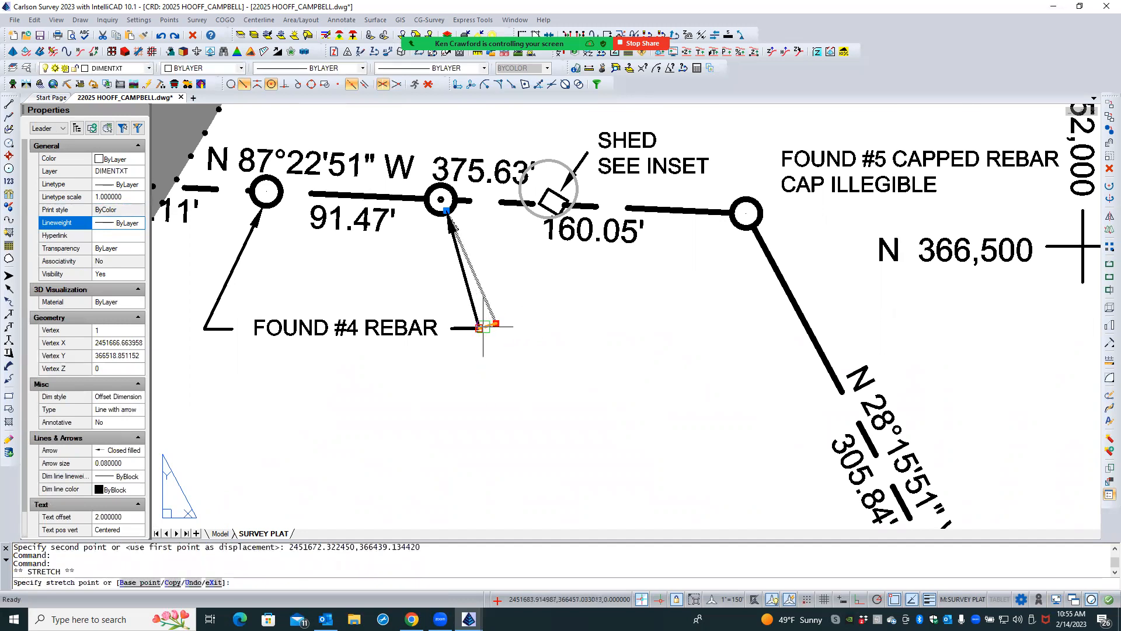
{"action": "left_click", "coordinate": [482, 327]}
{"action": "key", "text": "Escape"}
{"action": "key", "text": "Escape"}
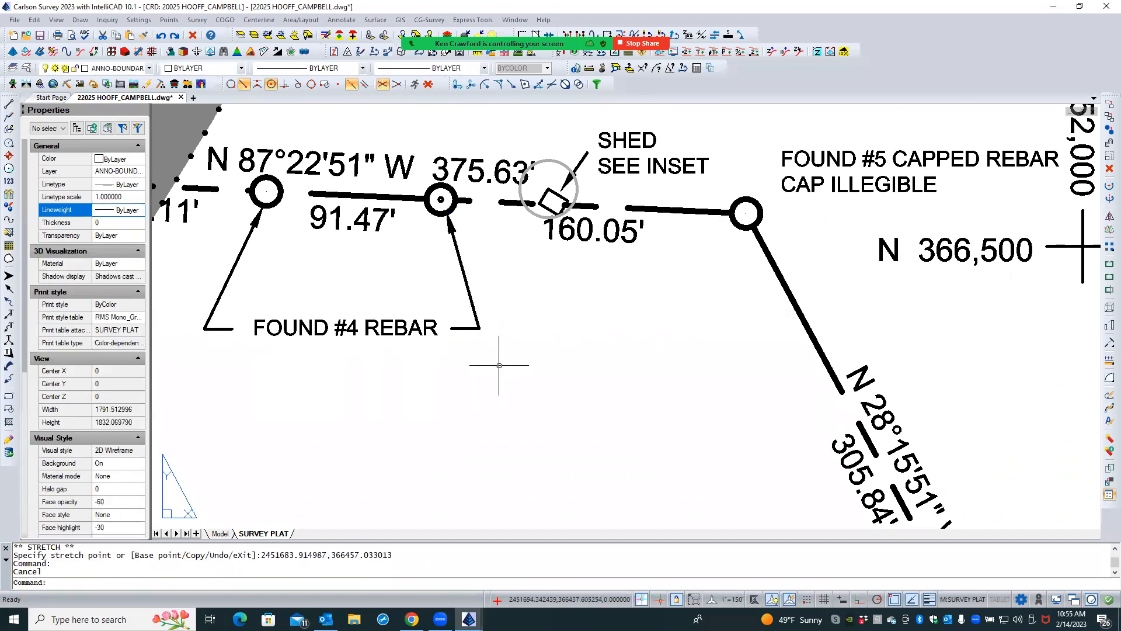
- Try to select the circle around the shed from inside the viewport
{"action": "scroll", "coordinate": [433, 307], "scroll_direction": "down", "scroll_amount": 1}
{"action": "scroll", "coordinate": [433, 308], "scroll_direction": "down", "scroll_amount": 3}
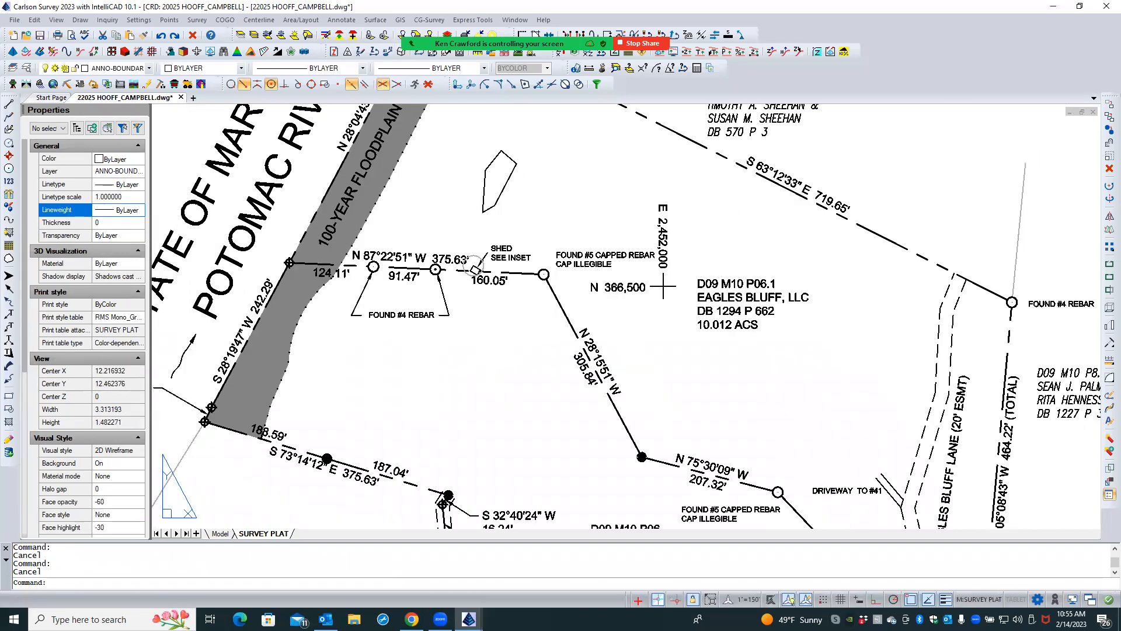
{"action": "scroll", "coordinate": [481, 251], "scroll_direction": "up", "scroll_amount": 2}
{"action": "double_click", "coordinate": [482, 251]}
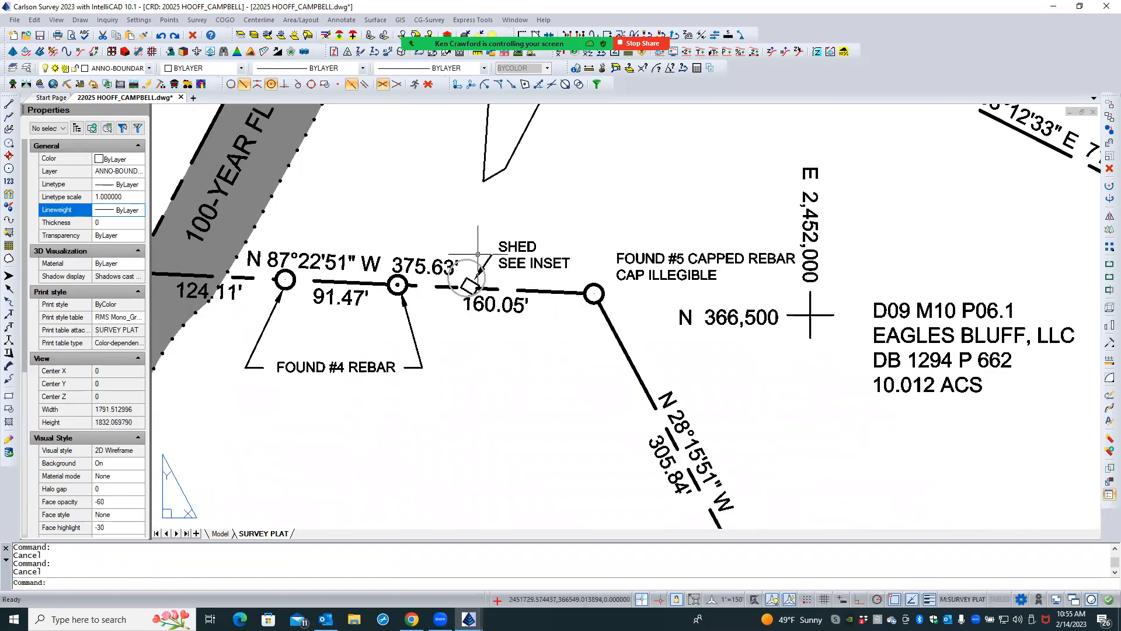
{"action": "left_click", "coordinate": [473, 260]}
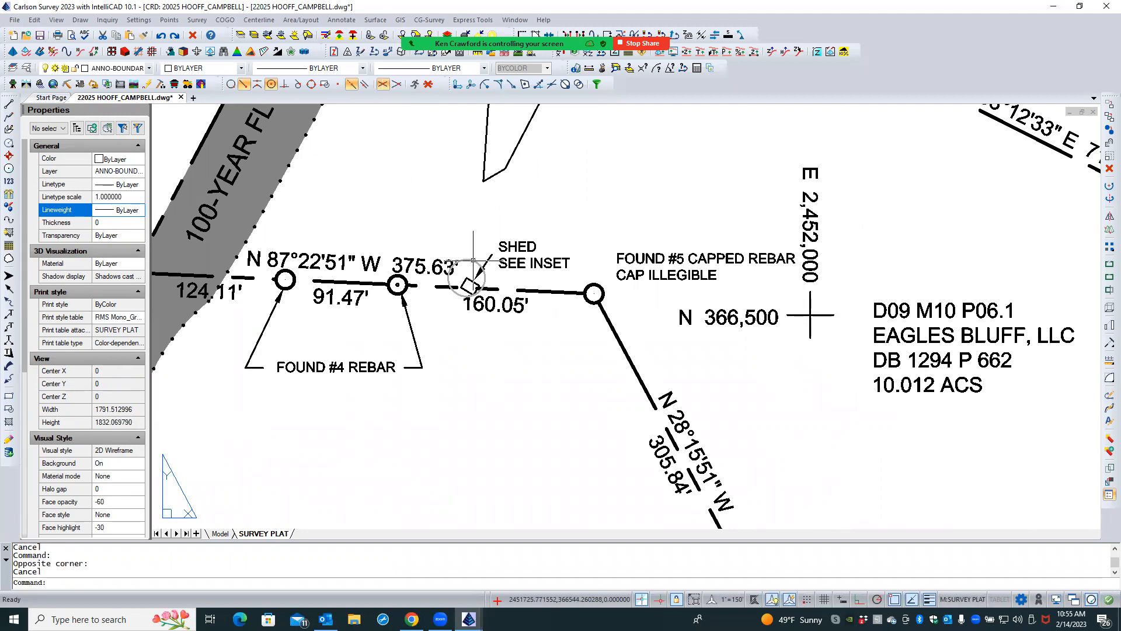
{"action": "left_click", "coordinate": [477, 251]}
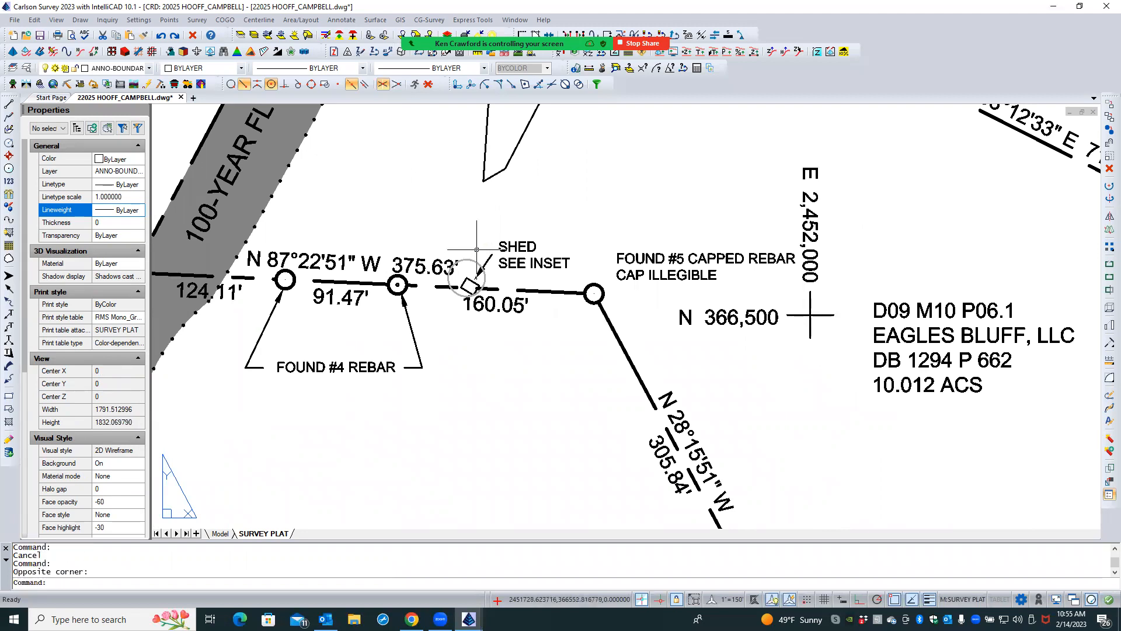
{"action": "key", "text": "Escape"}
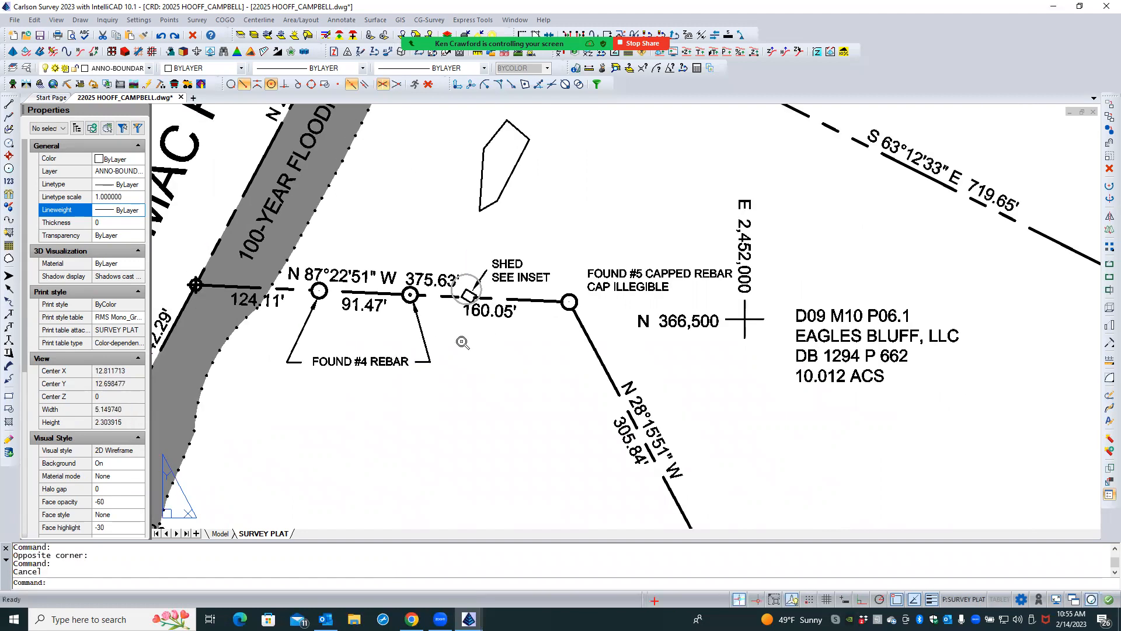
- Examine the shed circle in relation to the inset and the surrounding plat
{"action": "scroll", "coordinate": [461, 341], "scroll_direction": "down", "scroll_amount": 5}
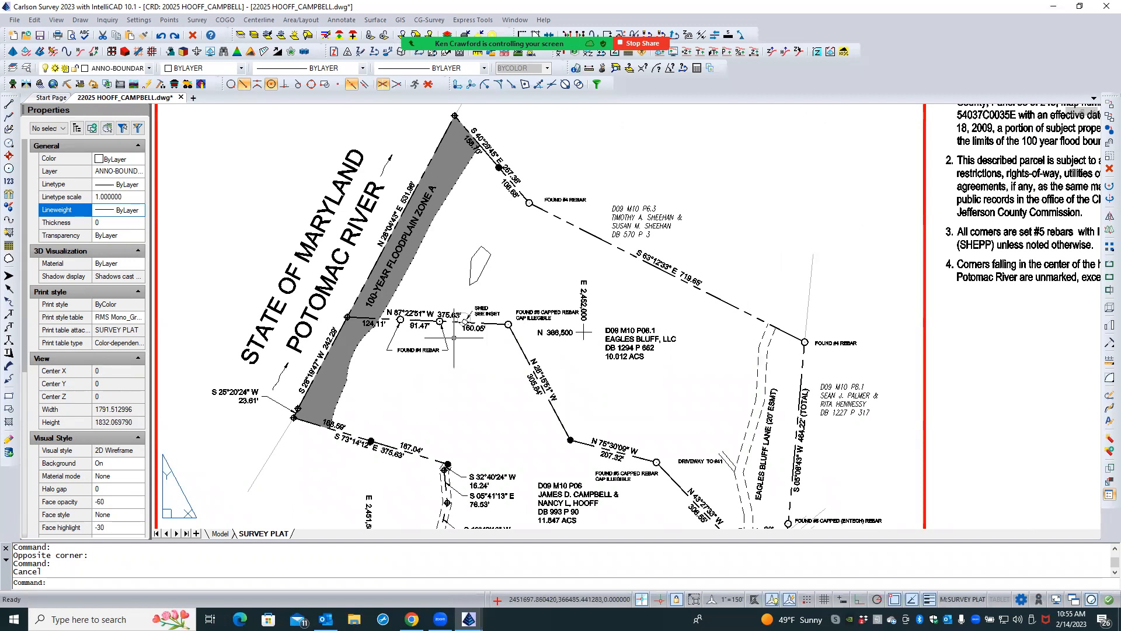
{"action": "scroll", "coordinate": [461, 340], "scroll_direction": "down", "scroll_amount": 3}
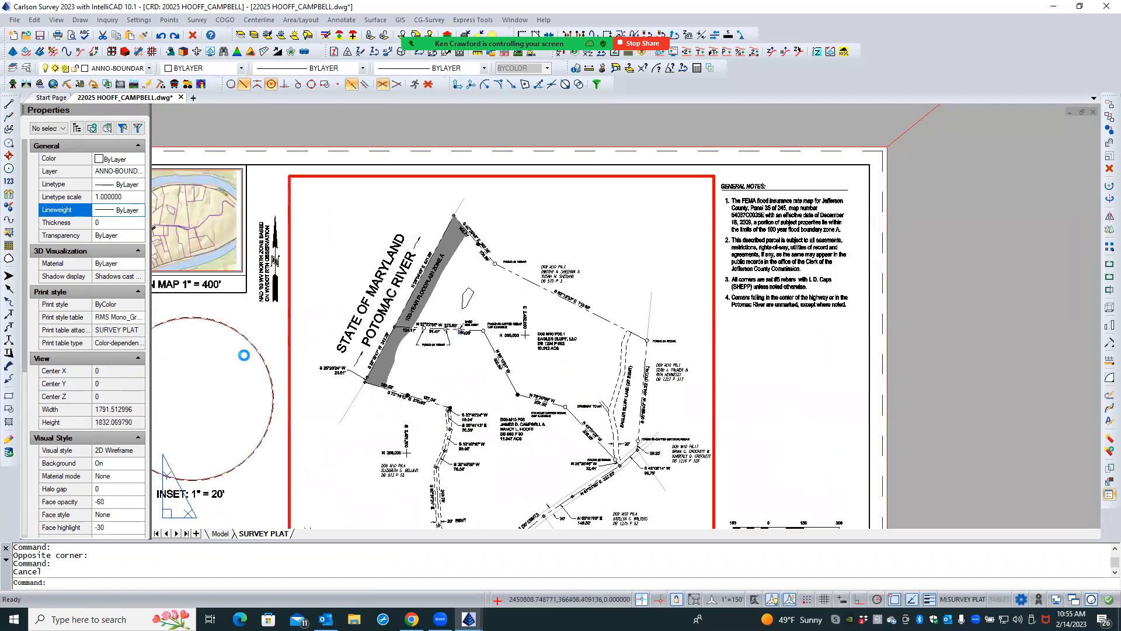
{"action": "scroll", "coordinate": [240, 356], "scroll_direction": "up", "scroll_amount": 3}
{"action": "scroll", "coordinate": [637, 320], "scroll_direction": "up", "scroll_amount": 1}
{"action": "scroll", "coordinate": [722, 314], "scroll_direction": "down", "scroll_amount": 1}
{"action": "scroll", "coordinate": [761, 313], "scroll_direction": "up", "scroll_amount": 1}
{"action": "scroll", "coordinate": [784, 309], "scroll_direction": "up", "scroll_amount": 2}
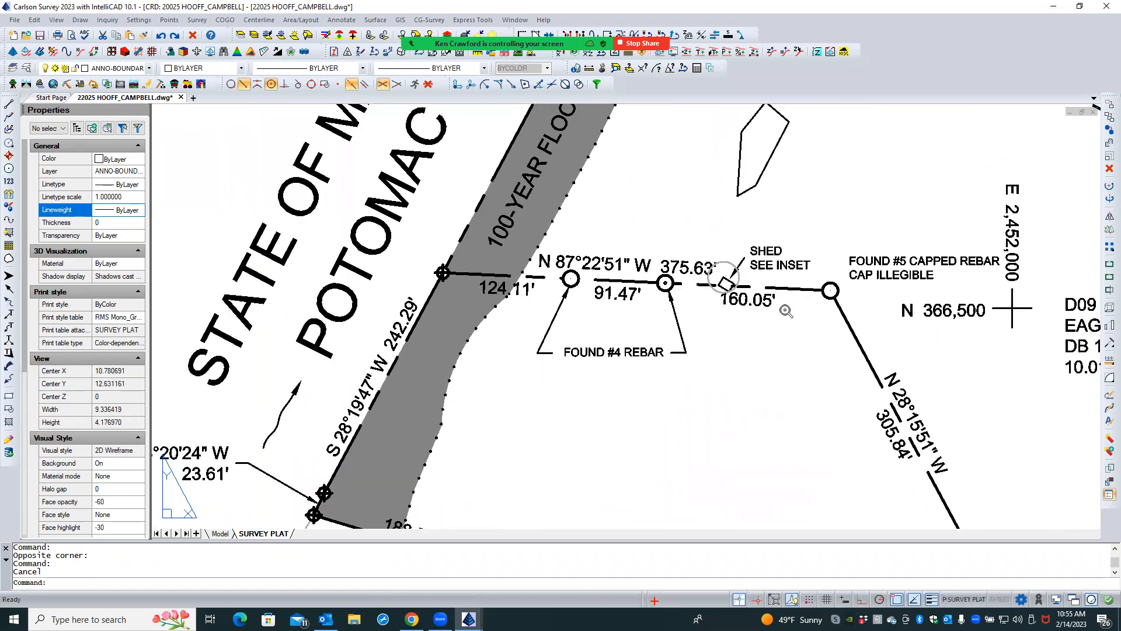
{"action": "scroll", "coordinate": [762, 311], "scroll_direction": "up", "scroll_amount": 1}
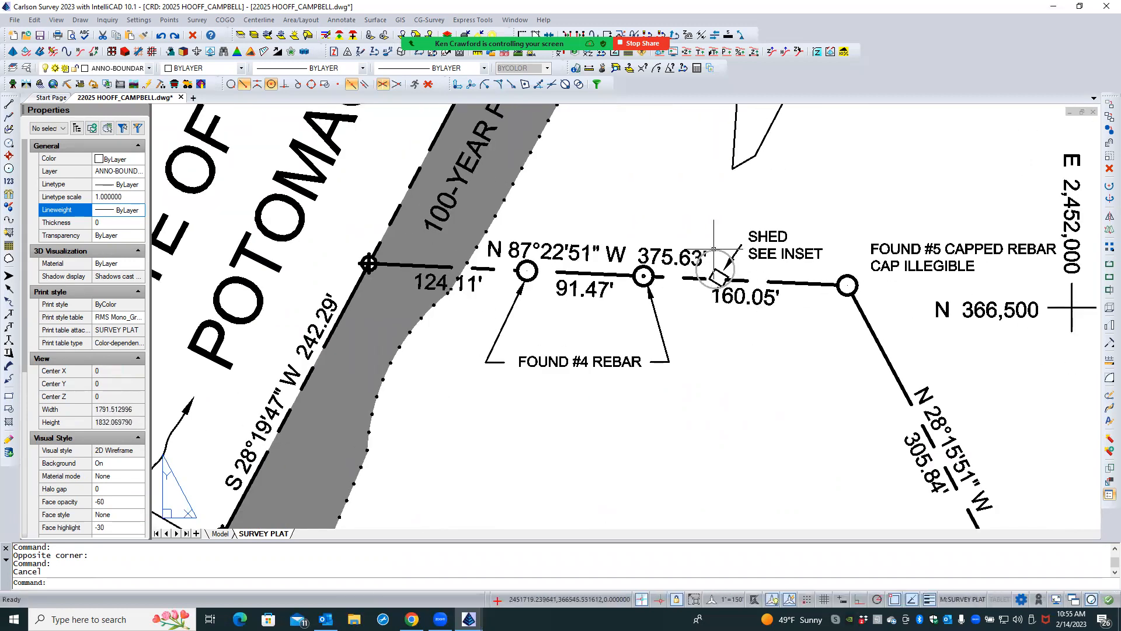
{"action": "scroll", "coordinate": [561, 351], "scroll_direction": "down", "scroll_amount": 6}
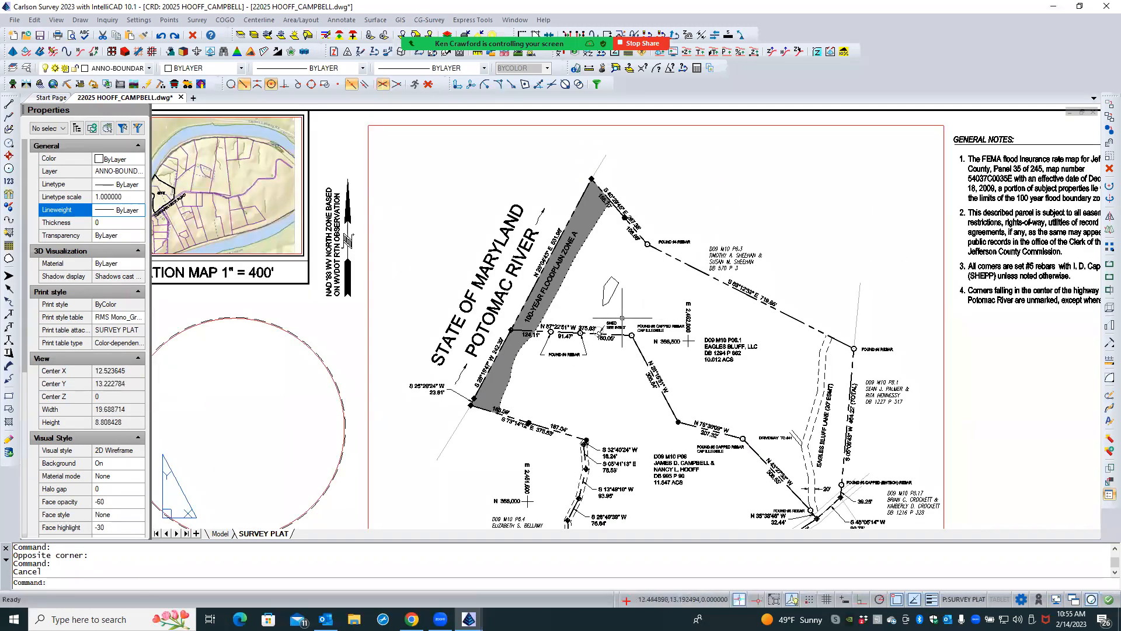
- Try to select the shed circle with small window selections in paper space and within the viewport
{"action": "scroll", "coordinate": [600, 330], "scroll_direction": "up", "scroll_amount": 6}
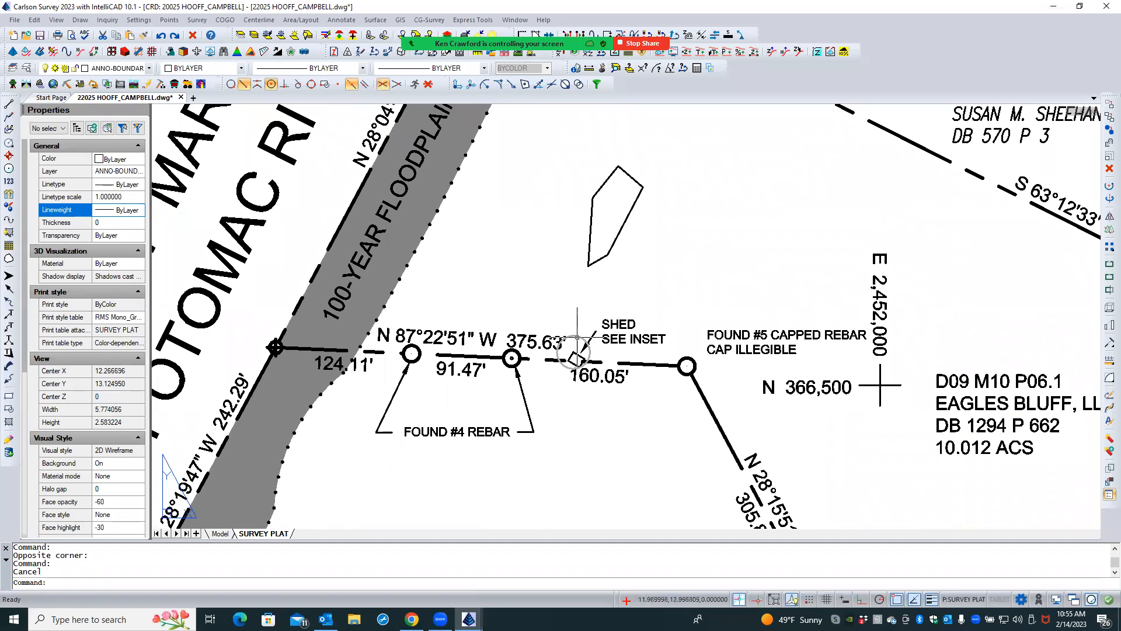
{"action": "left_click", "coordinate": [576, 337]}
{"action": "left_click", "coordinate": [579, 318]}
{"action": "left_click", "coordinate": [583, 329]}
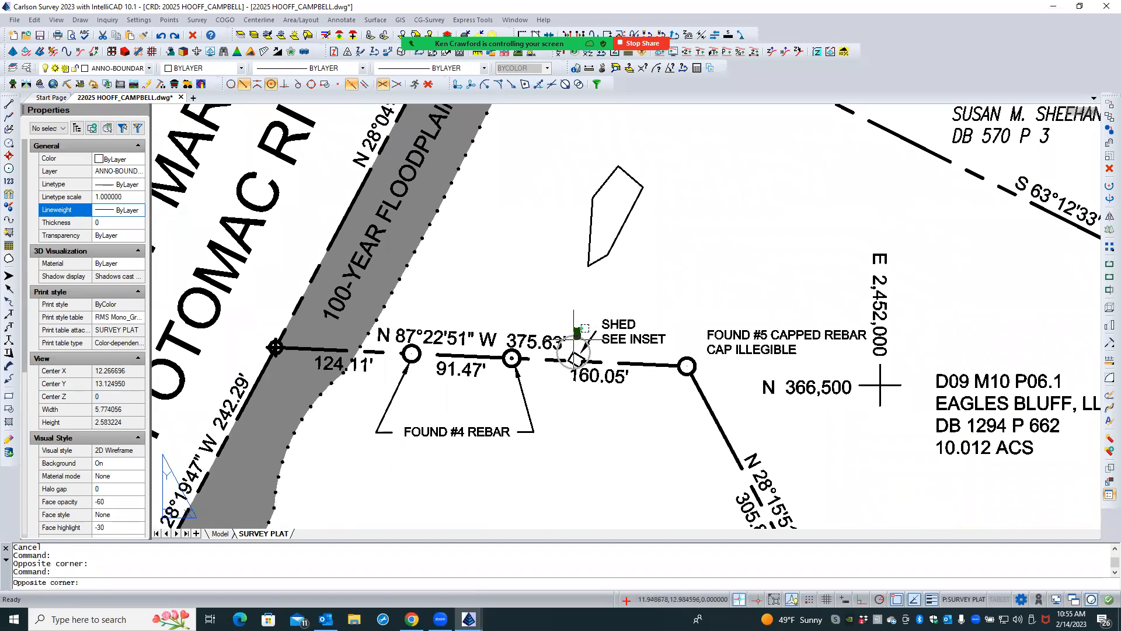
{"action": "left_click", "coordinate": [579, 326]}
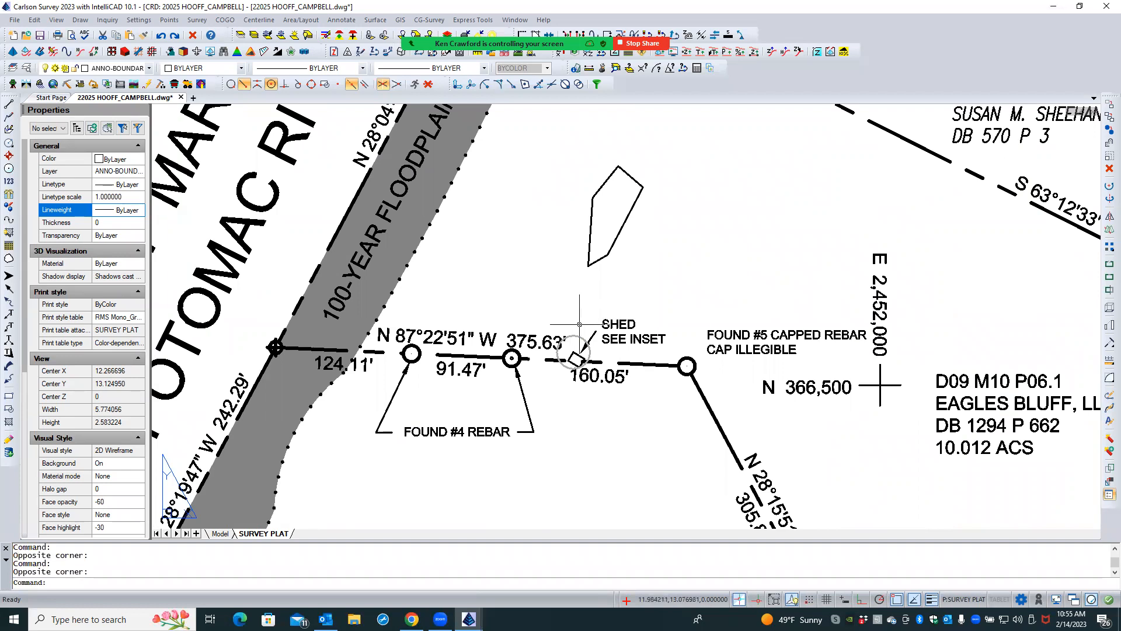
{"action": "double_click", "coordinate": [579, 324]}
{"action": "left_click", "coordinate": [582, 323]}
{"action": "left_click", "coordinate": [576, 343]}
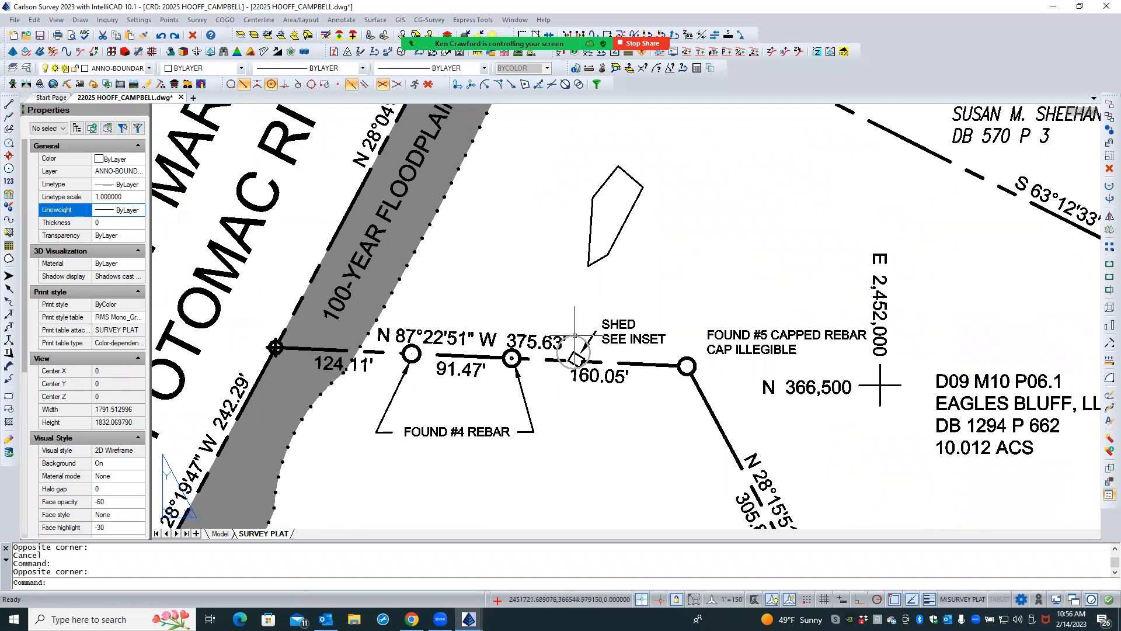
{"action": "left_click", "coordinate": [576, 336]}
{"action": "left_click", "coordinate": [580, 320]}
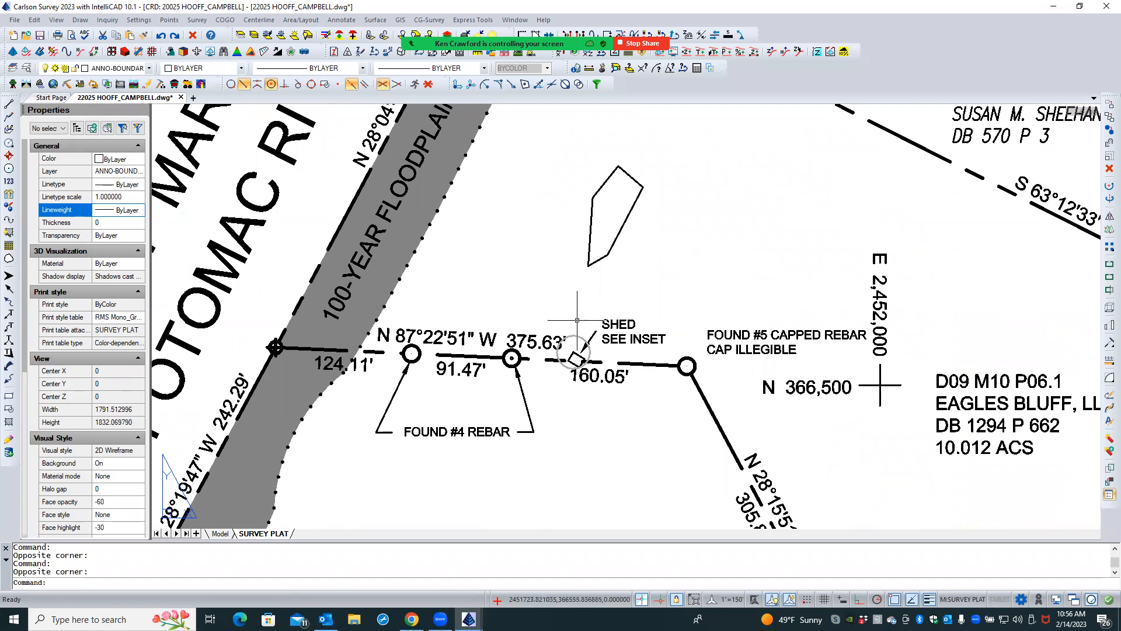
{"action": "key", "text": "Escape"}
- Check the shed area in model space for the circle and return to the SURVEY PLAT layout
{"action": "left_click", "coordinate": [219, 533]}
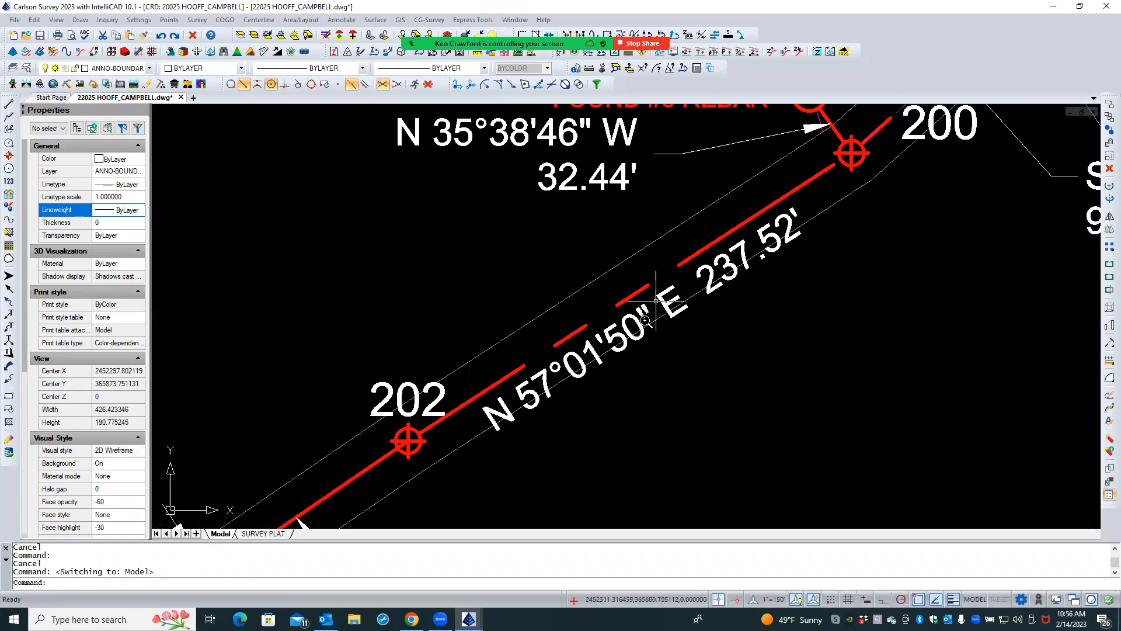
{"action": "scroll", "coordinate": [656, 301], "scroll_direction": "down", "scroll_amount": 10}
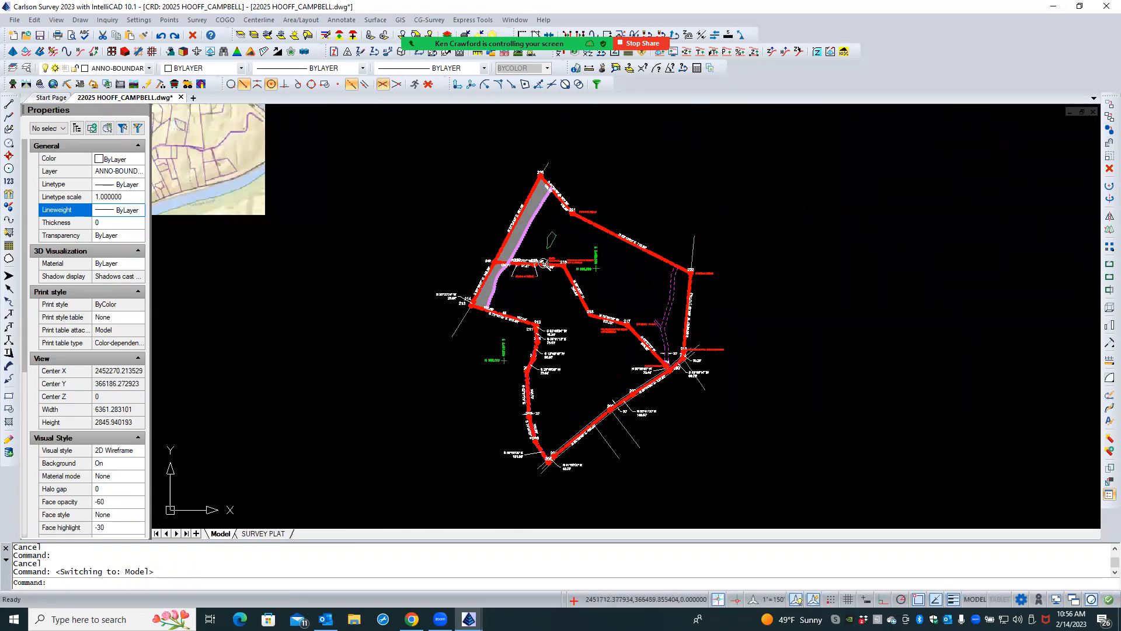
{"action": "scroll", "coordinate": [544, 263], "scroll_direction": "up", "scroll_amount": 3}
{"action": "scroll", "coordinate": [544, 272], "scroll_direction": "up", "scroll_amount": 2}
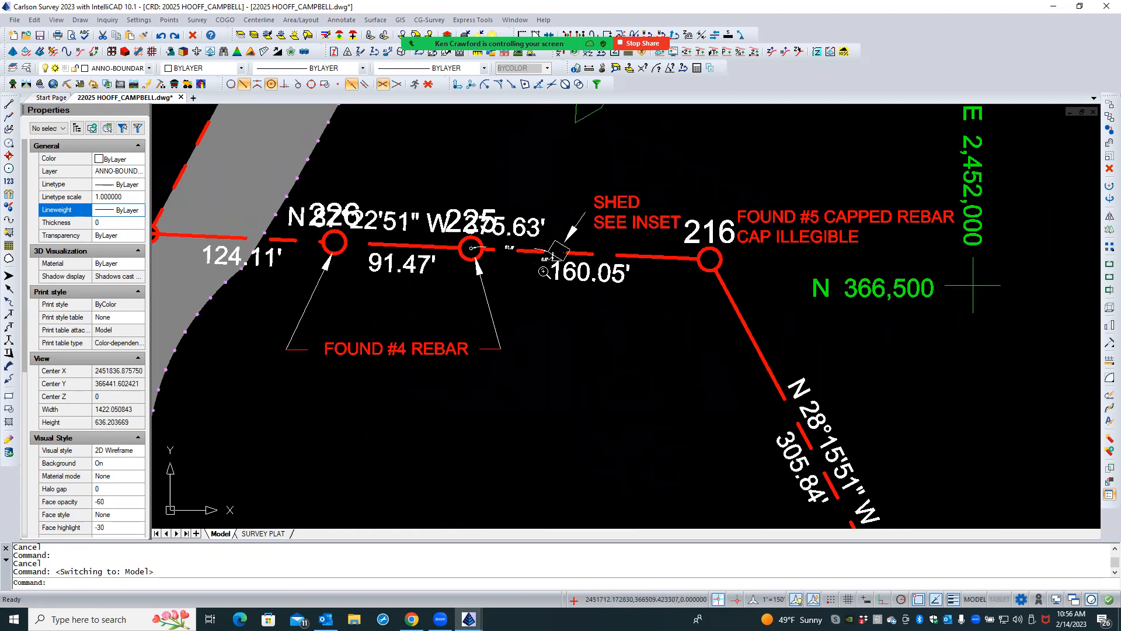
{"action": "scroll", "coordinate": [540, 272], "scroll_direction": "up", "scroll_amount": 2}
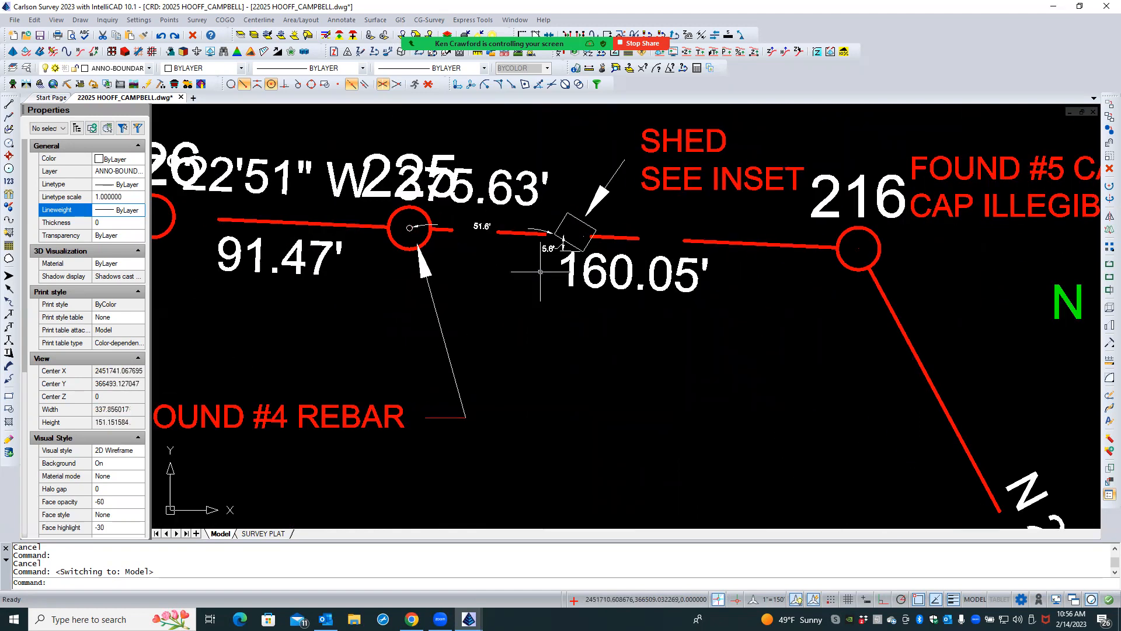
{"action": "scroll", "coordinate": [519, 315], "scroll_direction": "down", "scroll_amount": 2}
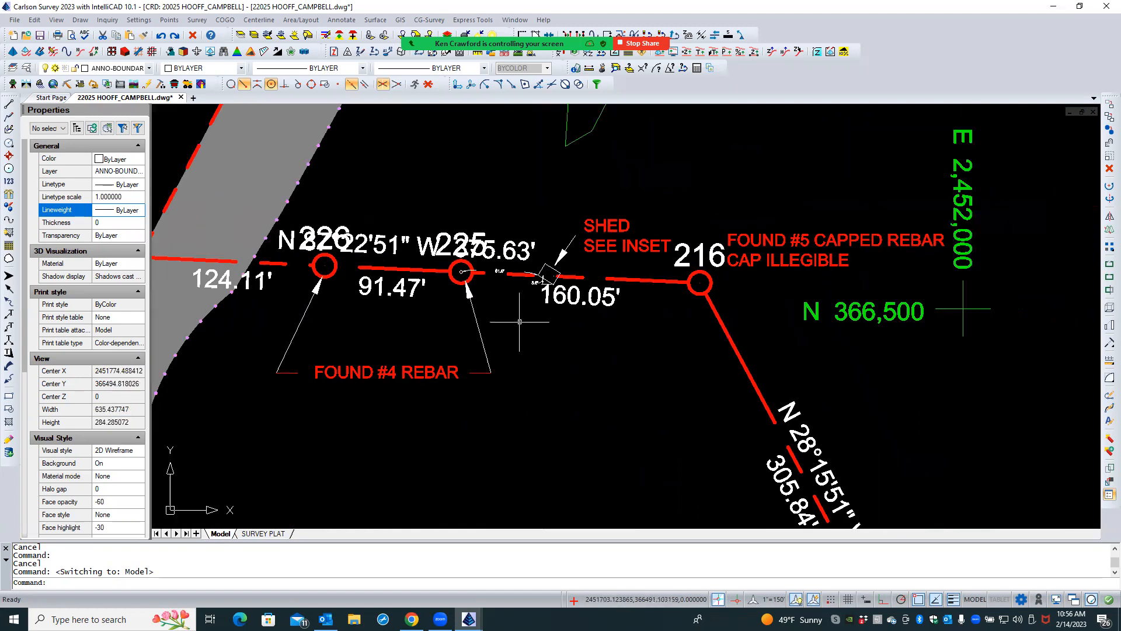
{"action": "left_click", "coordinate": [263, 533]}
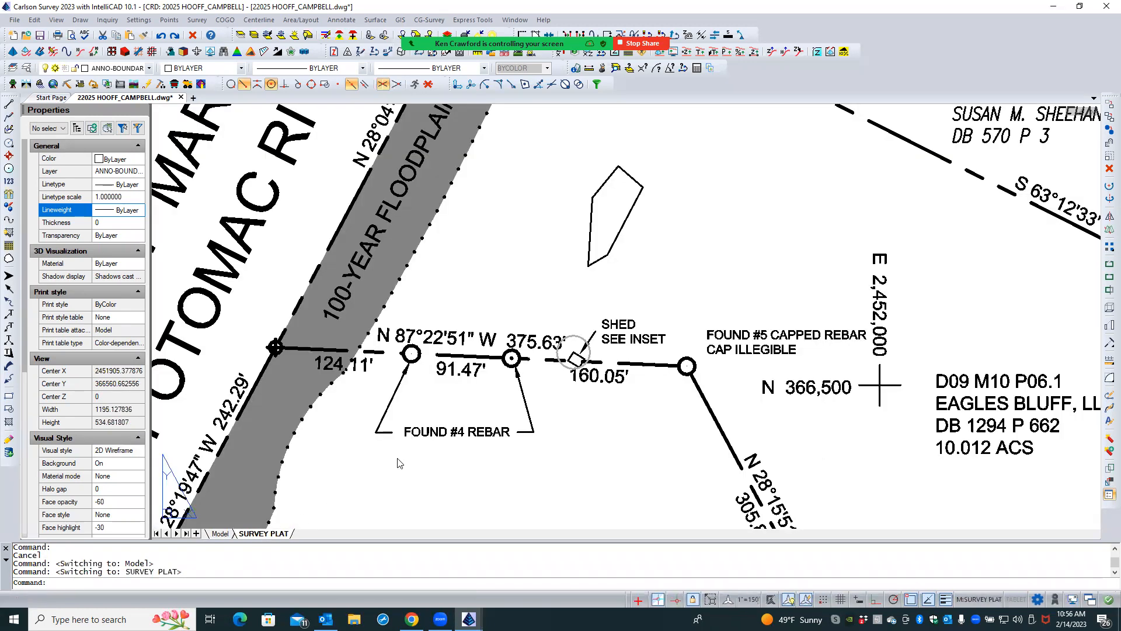
- Try to pick up the shed circle with a large crossing selection around the shed inside the viewport
{"action": "scroll", "coordinate": [542, 387], "scroll_direction": "up", "scroll_amount": 2}
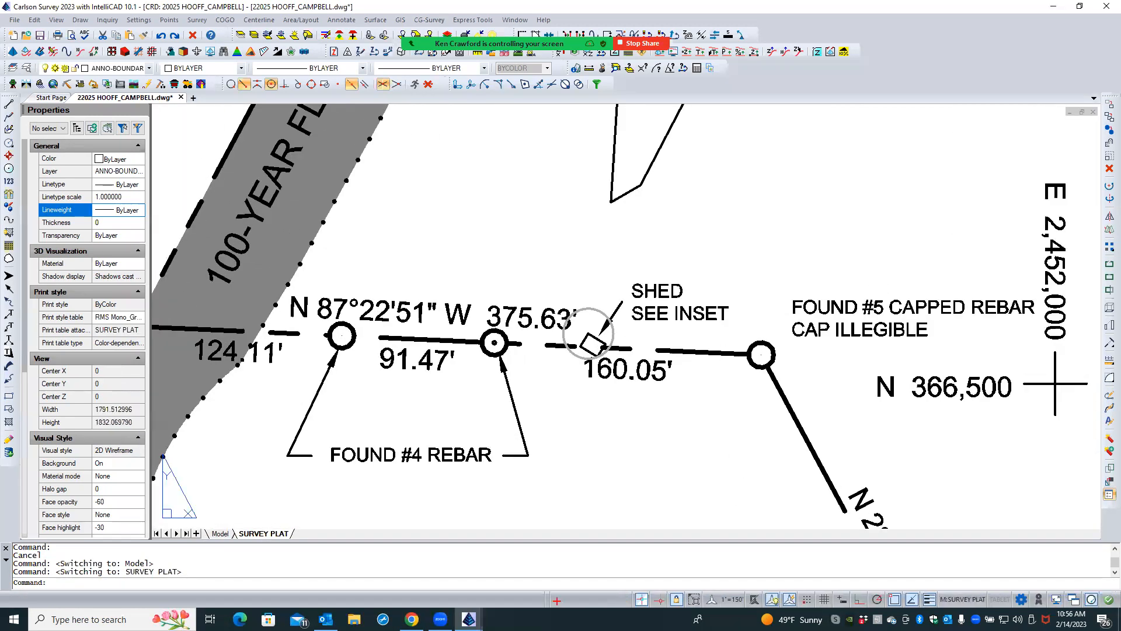
{"action": "left_click", "coordinate": [541, 428]}
{"action": "left_click", "coordinate": [709, 263]}
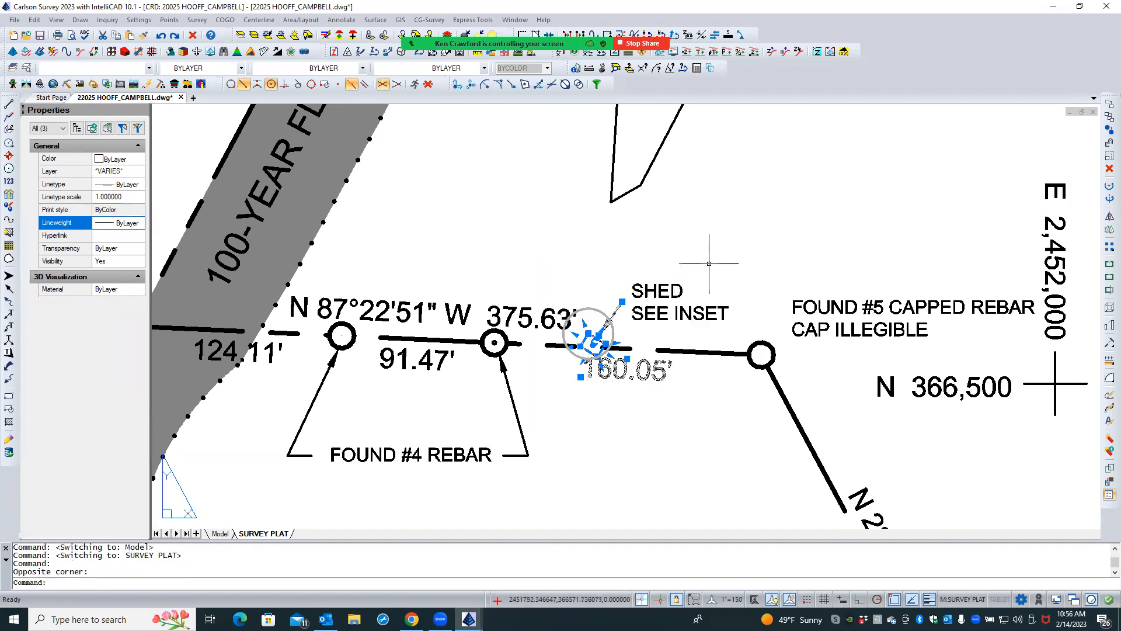
{"action": "key", "text": "Escape"}
{"action": "key", "text": "Escape"}
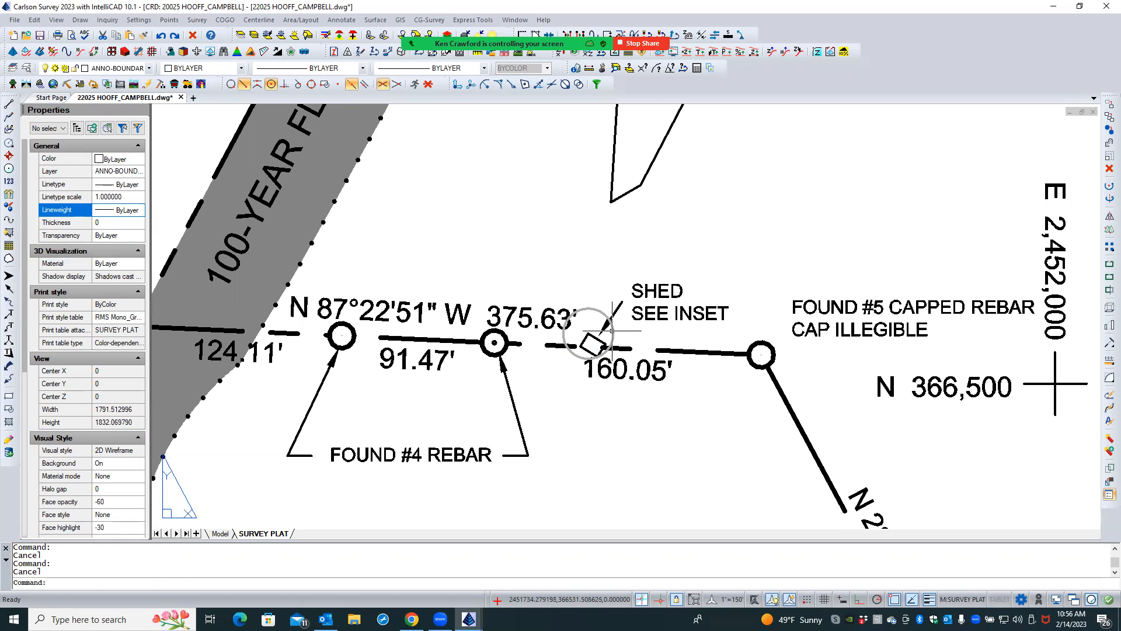
- Switch to paper space and enlarge the circle around the shed to a radius of about 0.19
{"action": "left_click", "coordinate": [944, 599]}
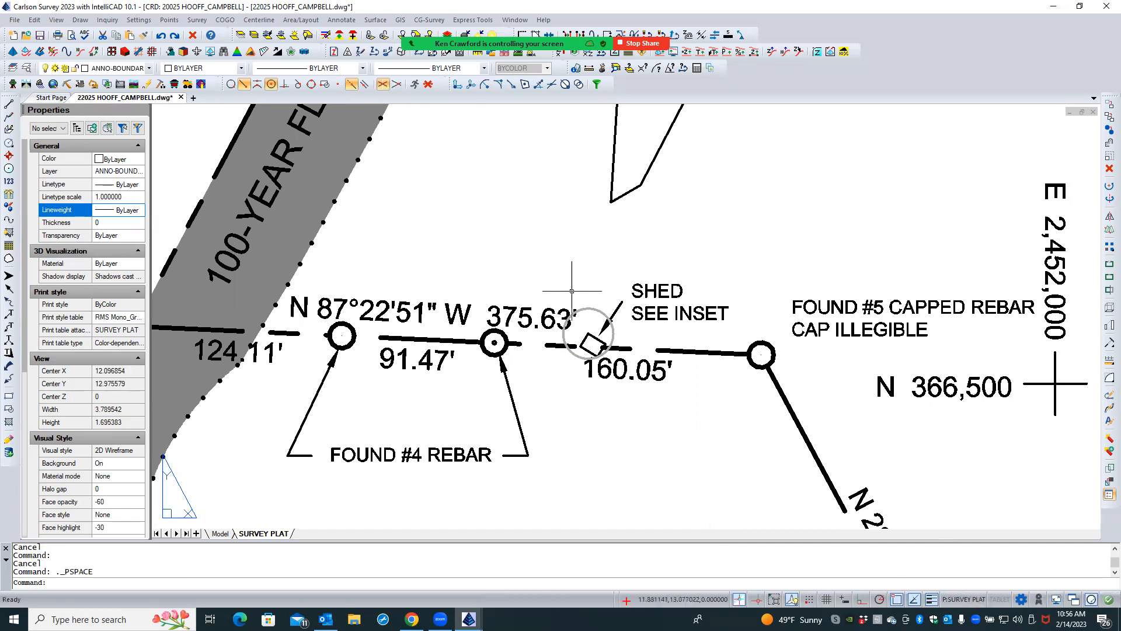
{"action": "left_click", "coordinate": [526, 263]}
{"action": "left_click", "coordinate": [684, 421]}
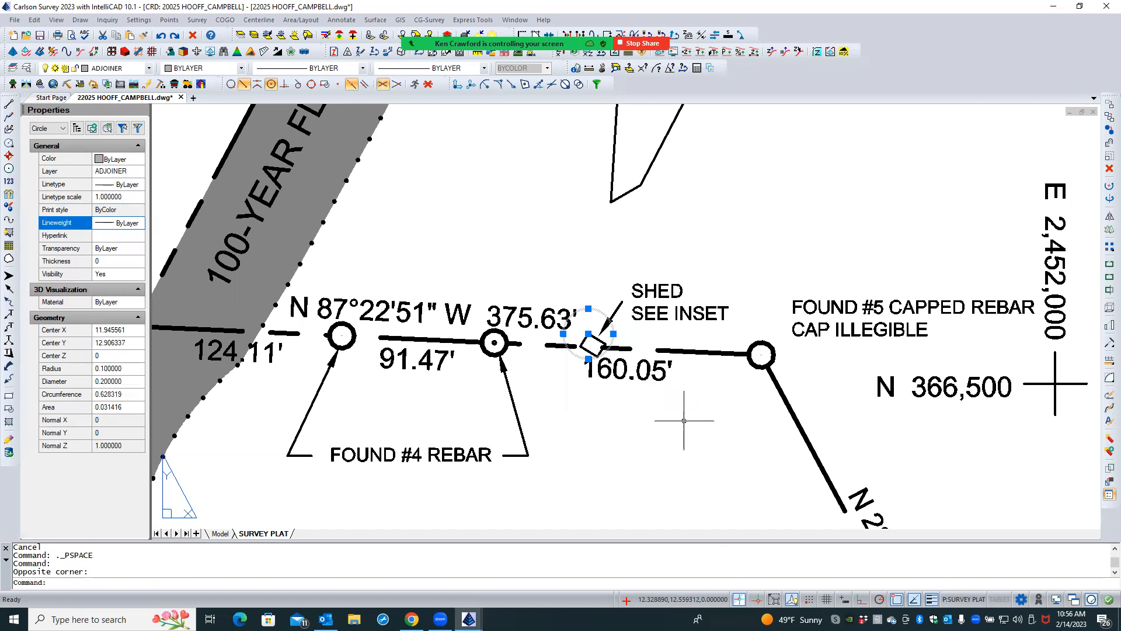
{"action": "left_click", "coordinate": [589, 309]}
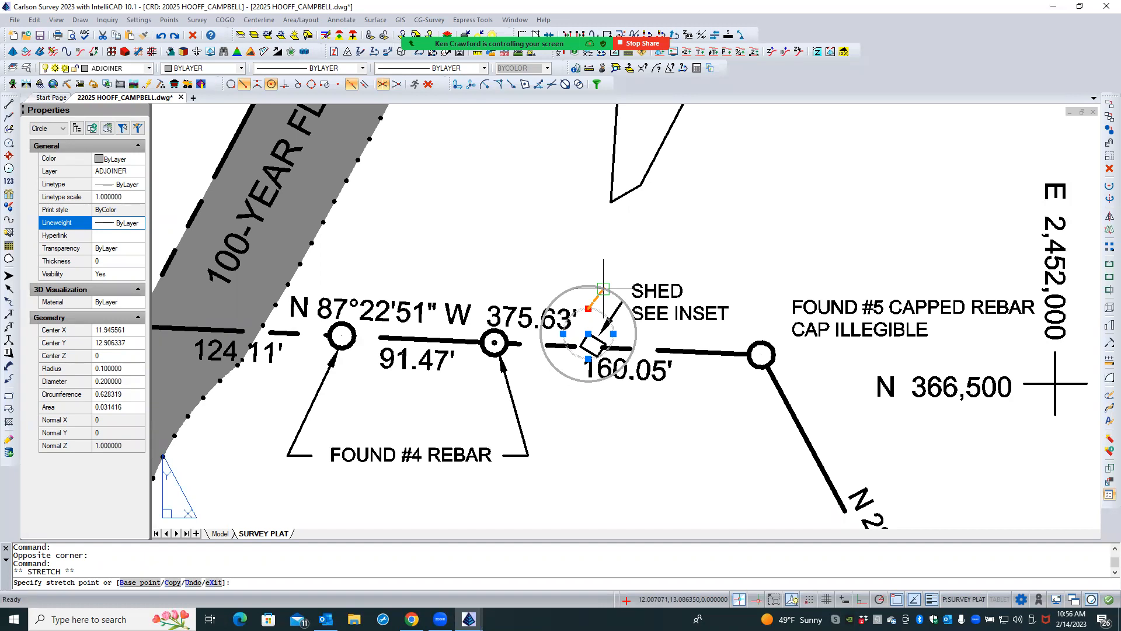
{"action": "left_click", "coordinate": [603, 288]}
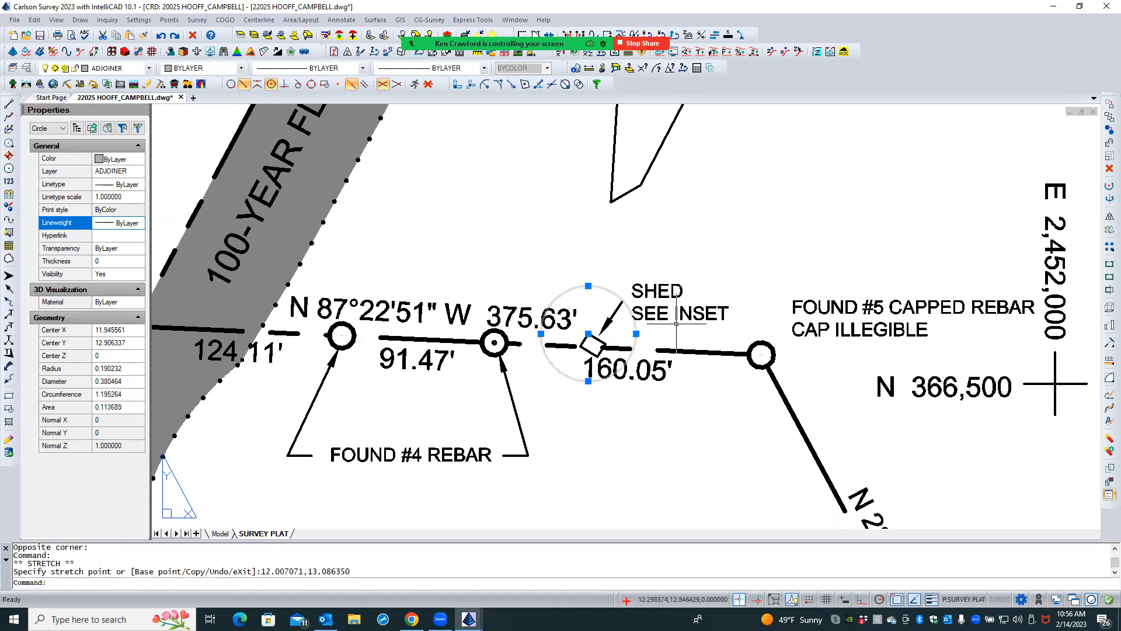
- Try the DASHED and DASH linetypes on the shed circle
{"action": "left_click", "coordinate": [133, 185]}
{"action": "left_click", "coordinate": [137, 185]}
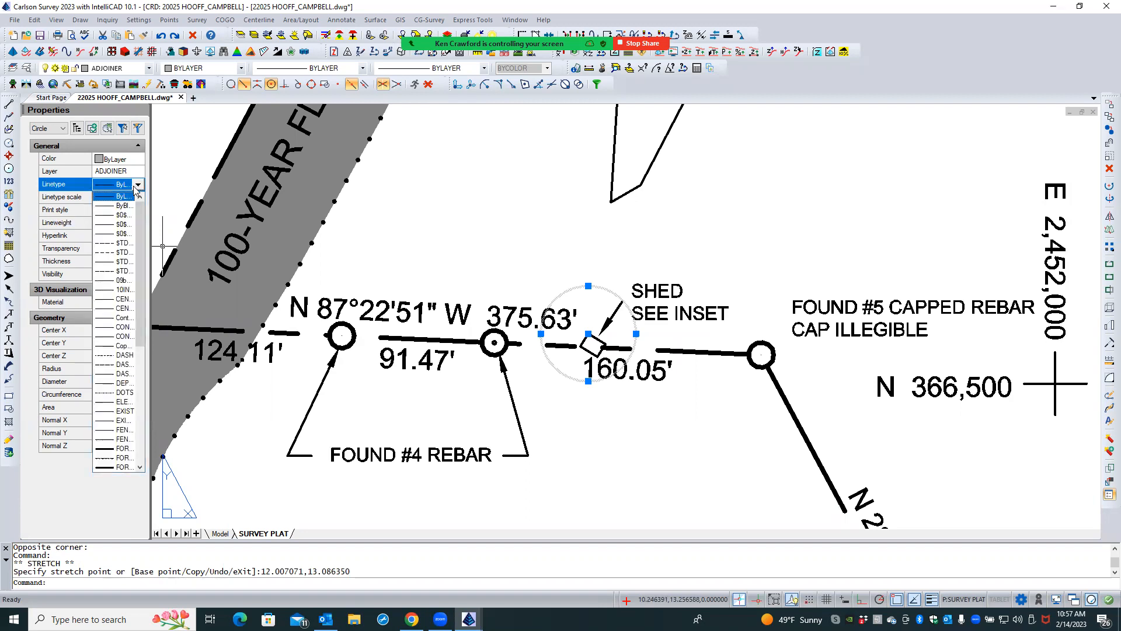
{"action": "left_click", "coordinate": [104, 364]}
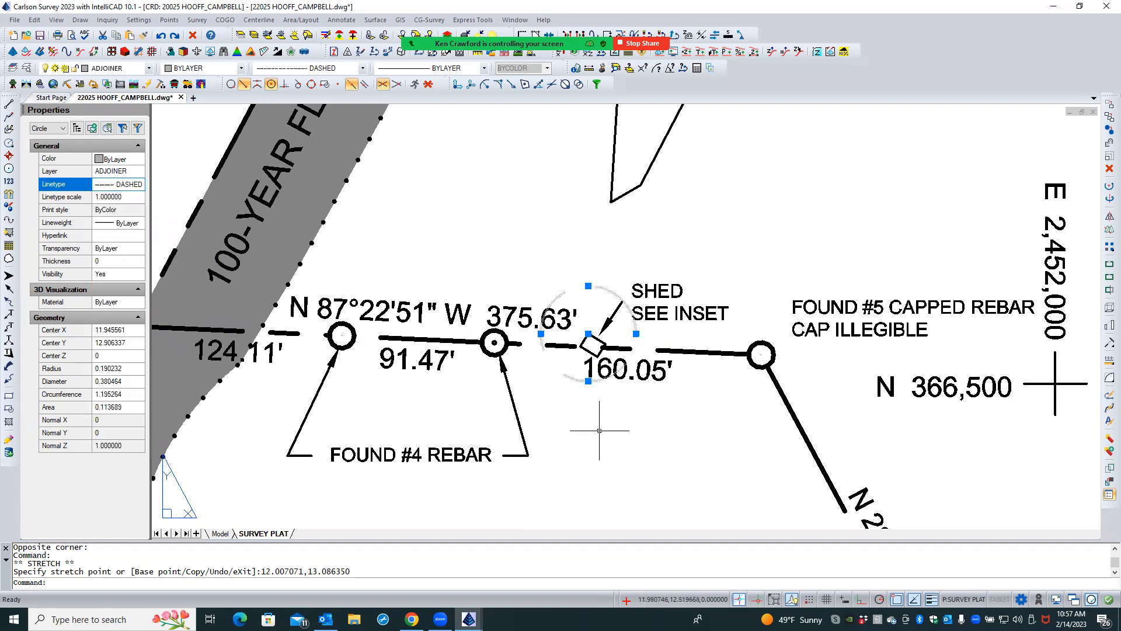
{"action": "left_click", "coordinate": [139, 185]}
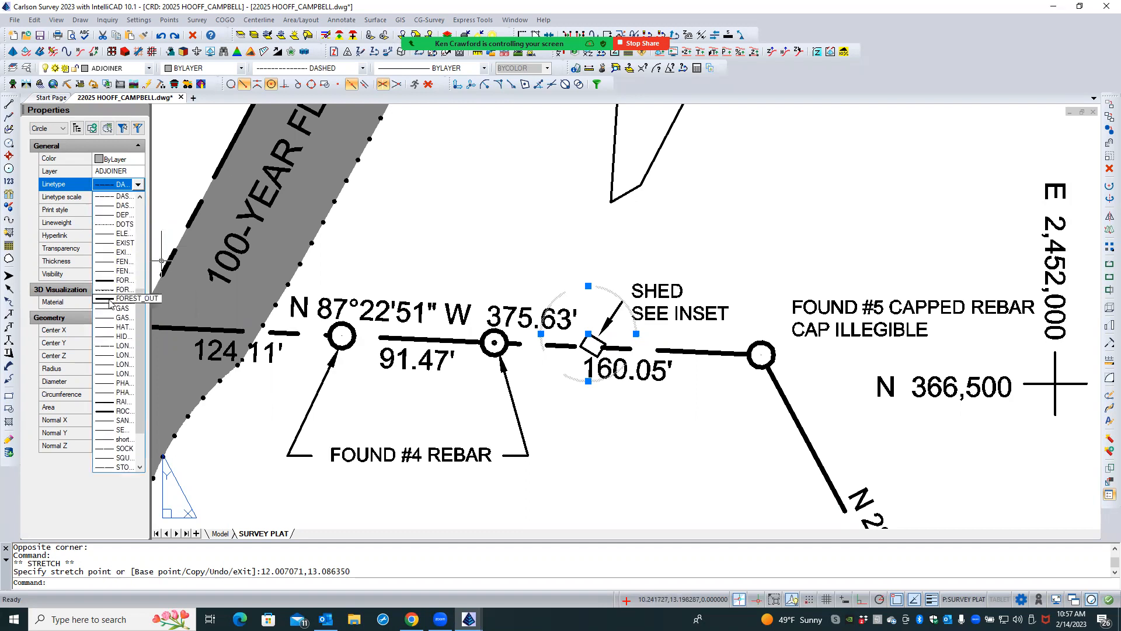
{"action": "scroll", "coordinate": [142, 298], "scroll_direction": "up", "scroll_amount": 2}
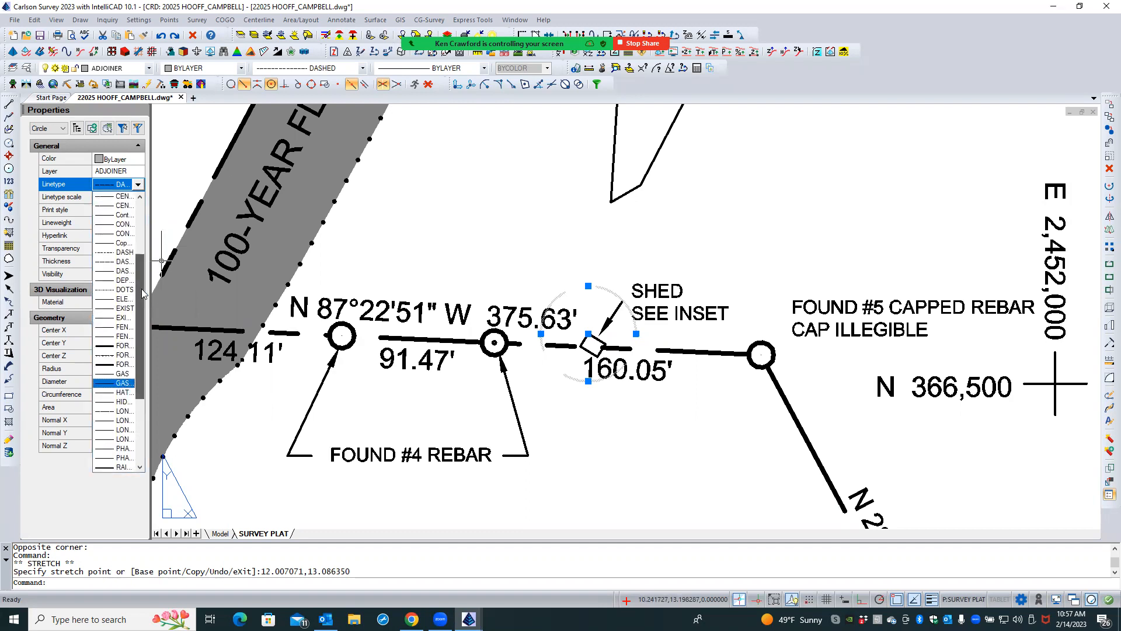
{"action": "left_click", "coordinate": [107, 252]}
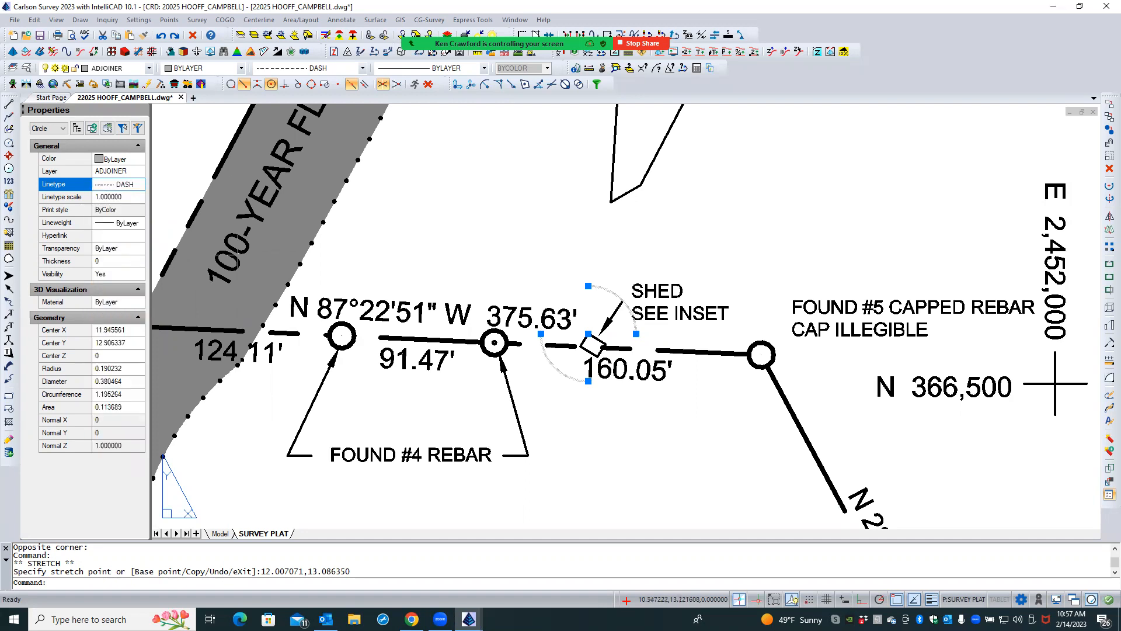
- Set the shed circle's linetype to DASHED2 with a linetype scale of 0.5
{"action": "left_click", "coordinate": [139, 185]}
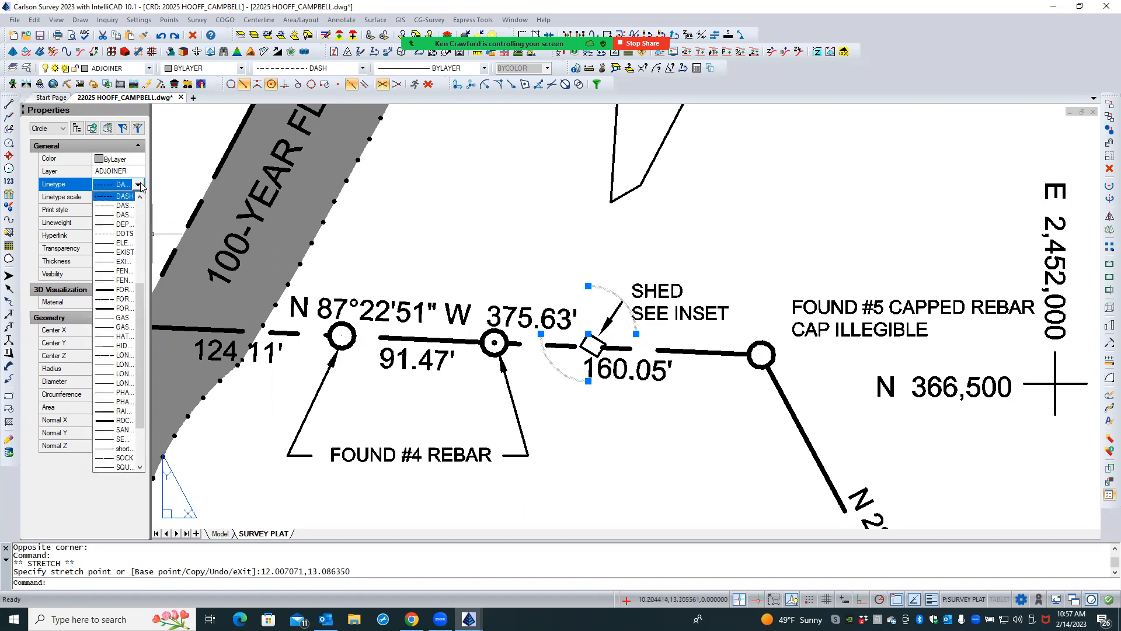
{"action": "left_click", "coordinate": [110, 214]}
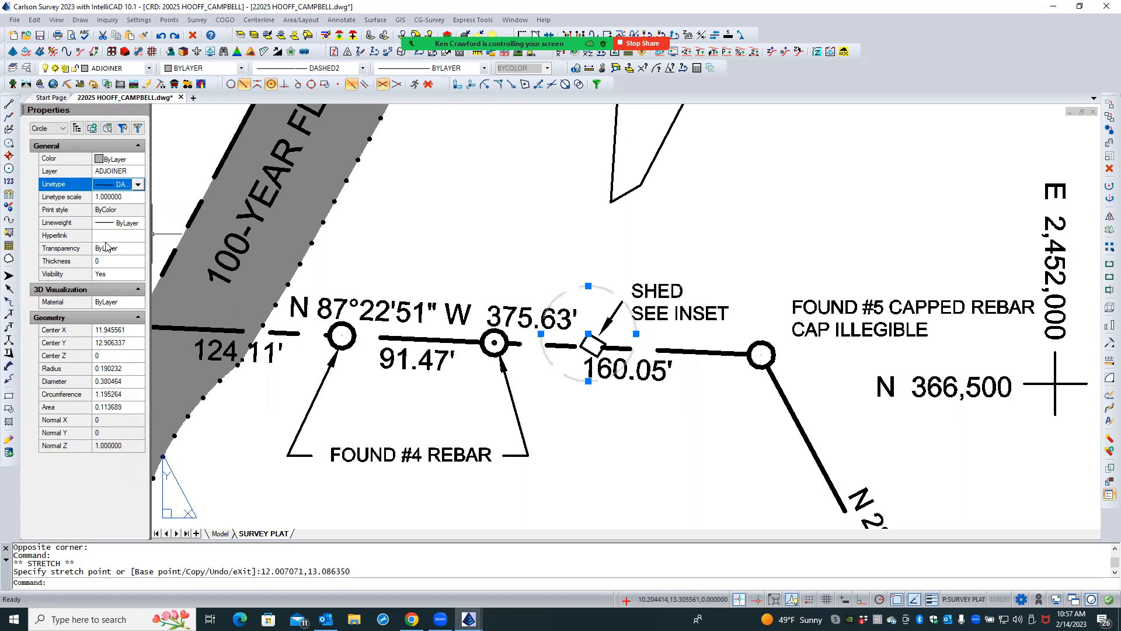
{"action": "left_click", "coordinate": [117, 198]}
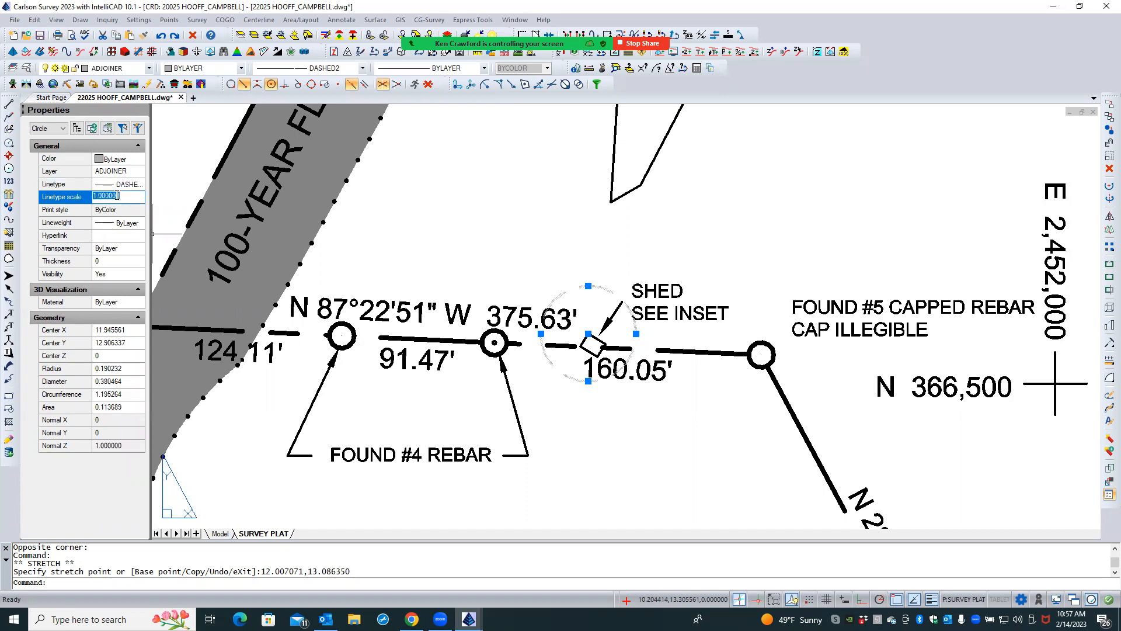
{"action": "key", "text": "BackSpace"}
{"action": "type", "text": ".5"}
{"action": "key", "text": "Return"}
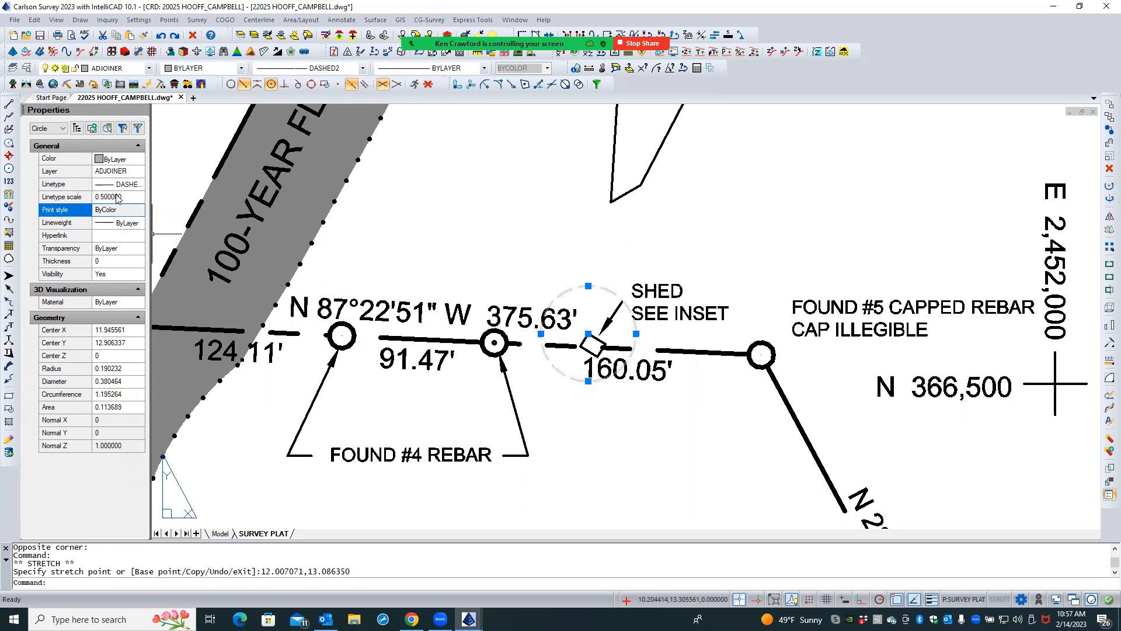
{"action": "key", "text": "Escape"}
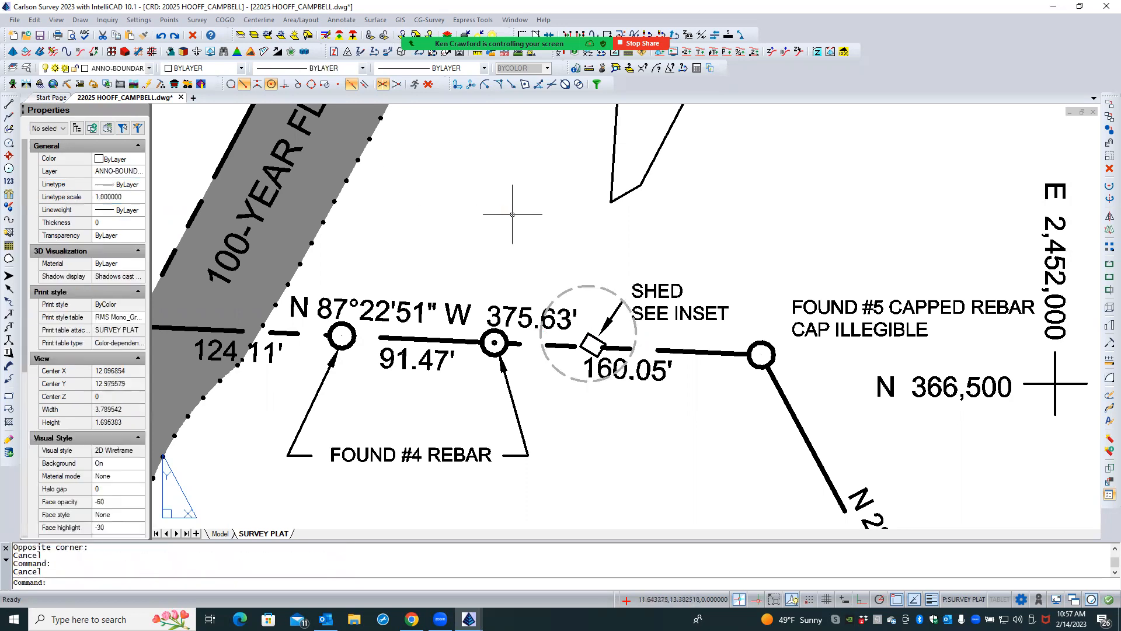
- Send the dashed shed circle to the back of the draw order
{"action": "left_click", "coordinate": [604, 285]}
{"action": "left_click", "coordinate": [609, 290]}
{"action": "left_click", "coordinate": [609, 291]}
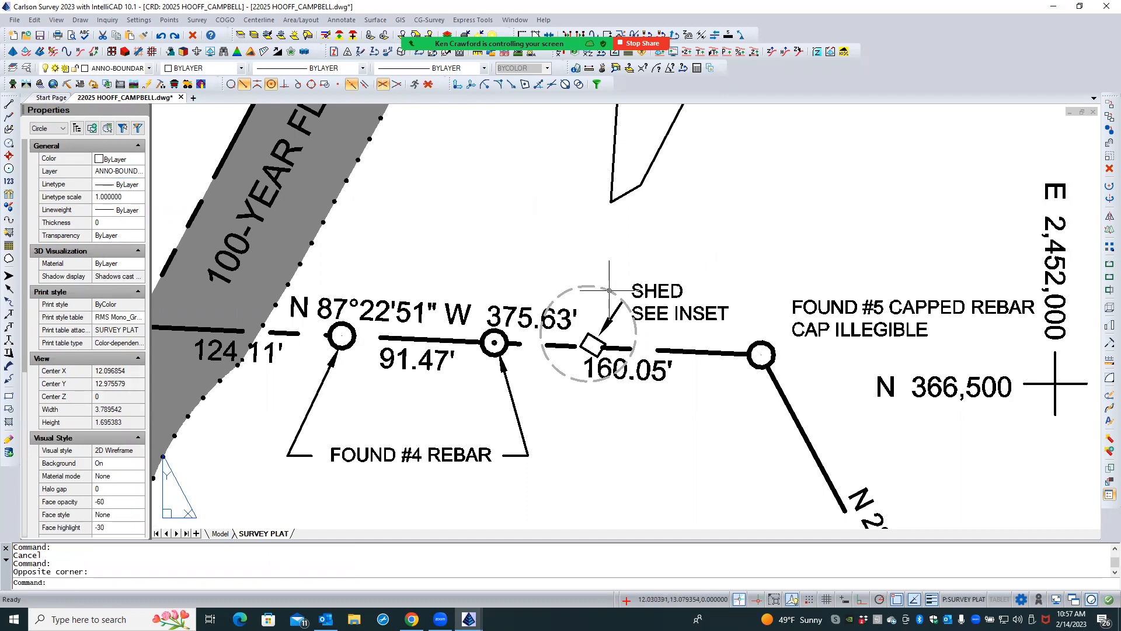
{"action": "right_click", "coordinate": [620, 257]}
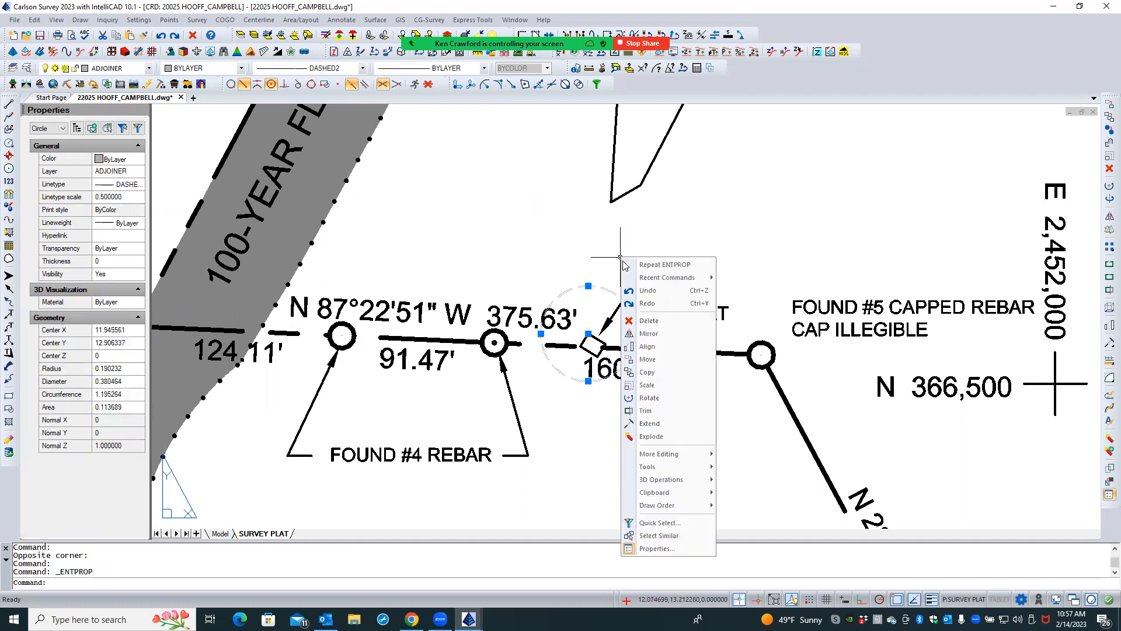
{"action": "mouse_move", "coordinate": [690, 509]}
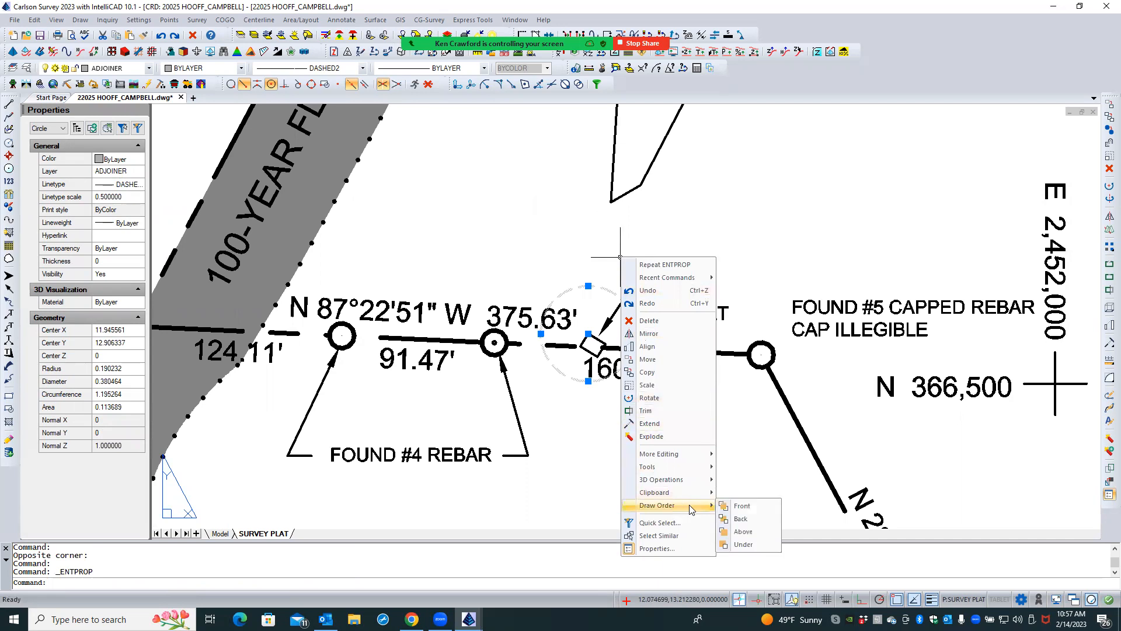
{"action": "left_click", "coordinate": [740, 518]}
{"action": "key", "text": "Escape"}
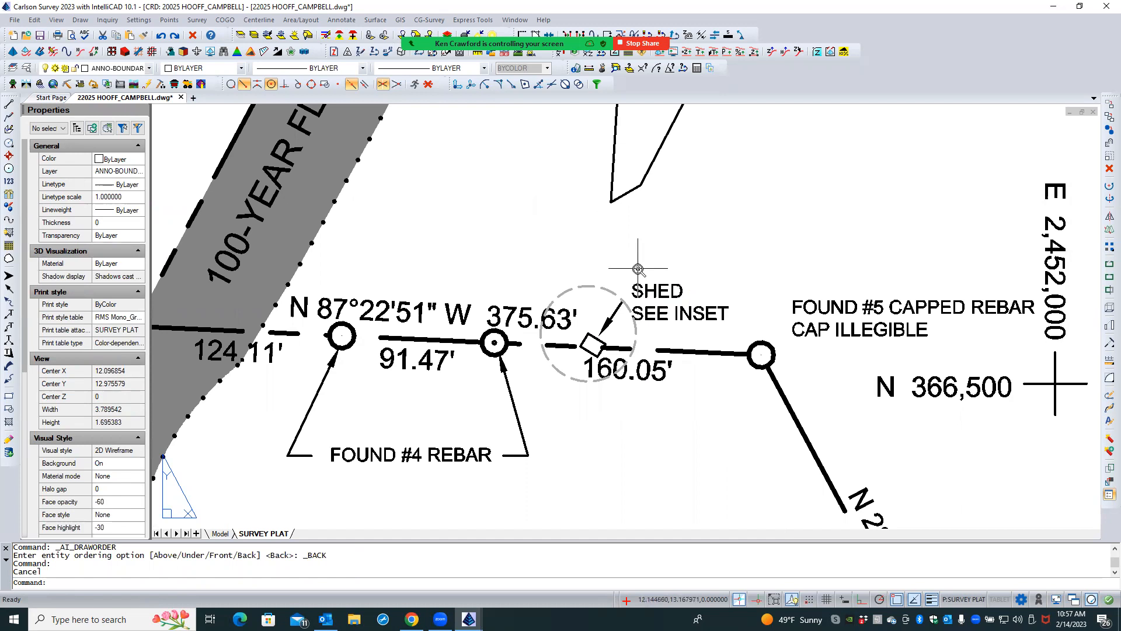
- Check the Print paperspace last option in the SURVEY PLAT layout's page setup and accept the setup
{"action": "scroll", "coordinate": [638, 257], "scroll_direction": "down", "scroll_amount": 3}
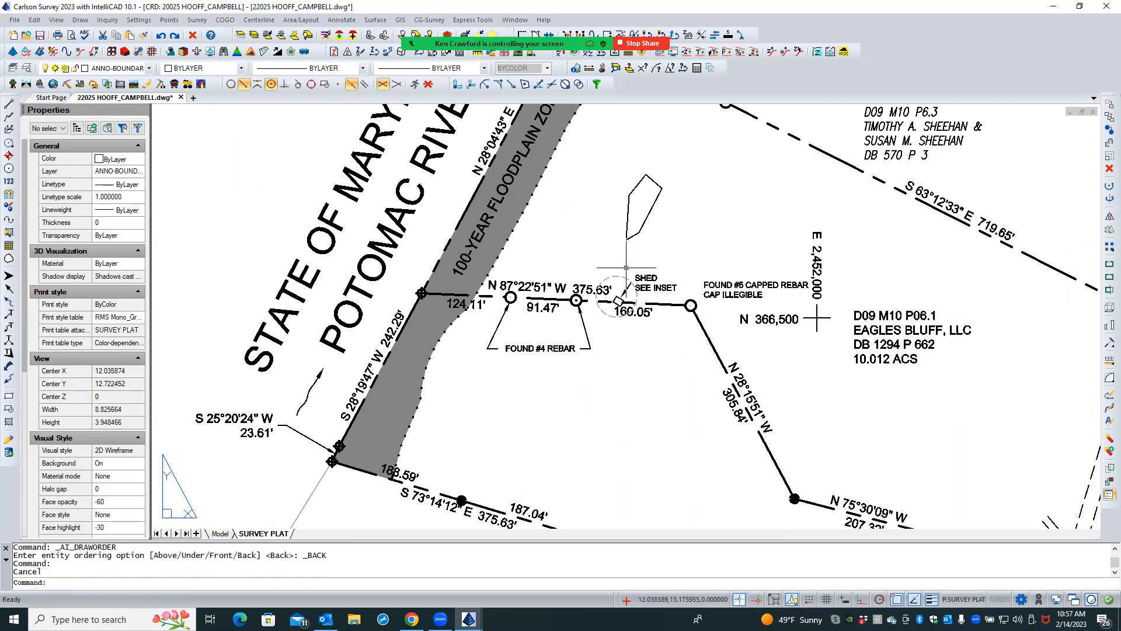
{"action": "right_click", "coordinate": [252, 535]}
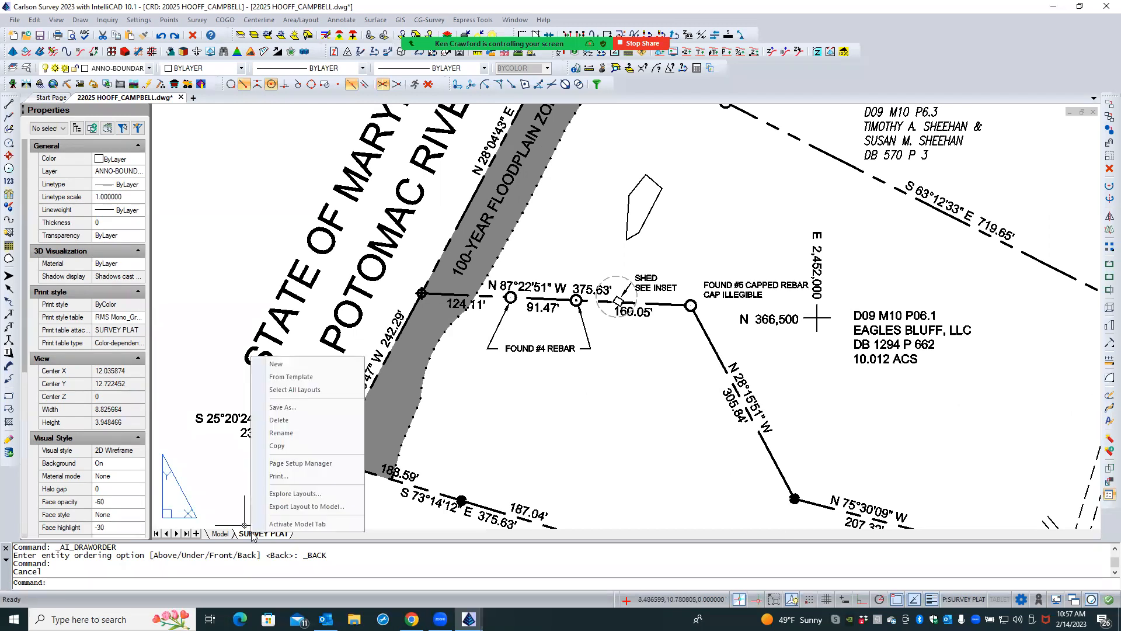
{"action": "left_click", "coordinate": [279, 464]}
{"action": "left_click", "coordinate": [633, 282]}
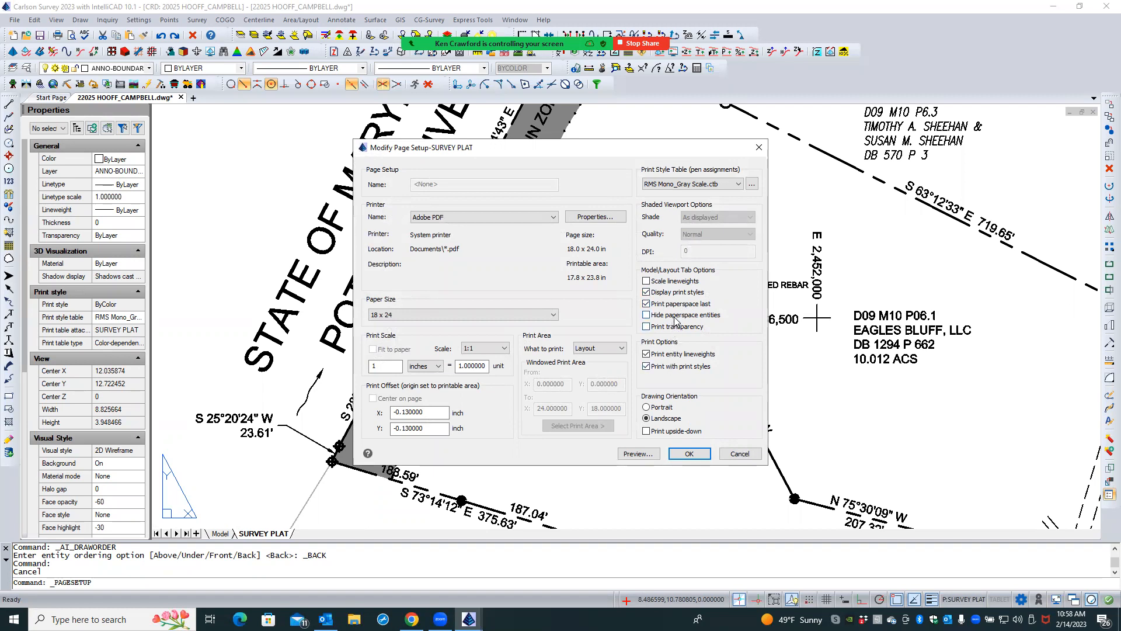
{"action": "left_click", "coordinate": [647, 304]}
{"action": "left_click", "coordinate": [647, 304]}
{"action": "left_click", "coordinate": [683, 457]}
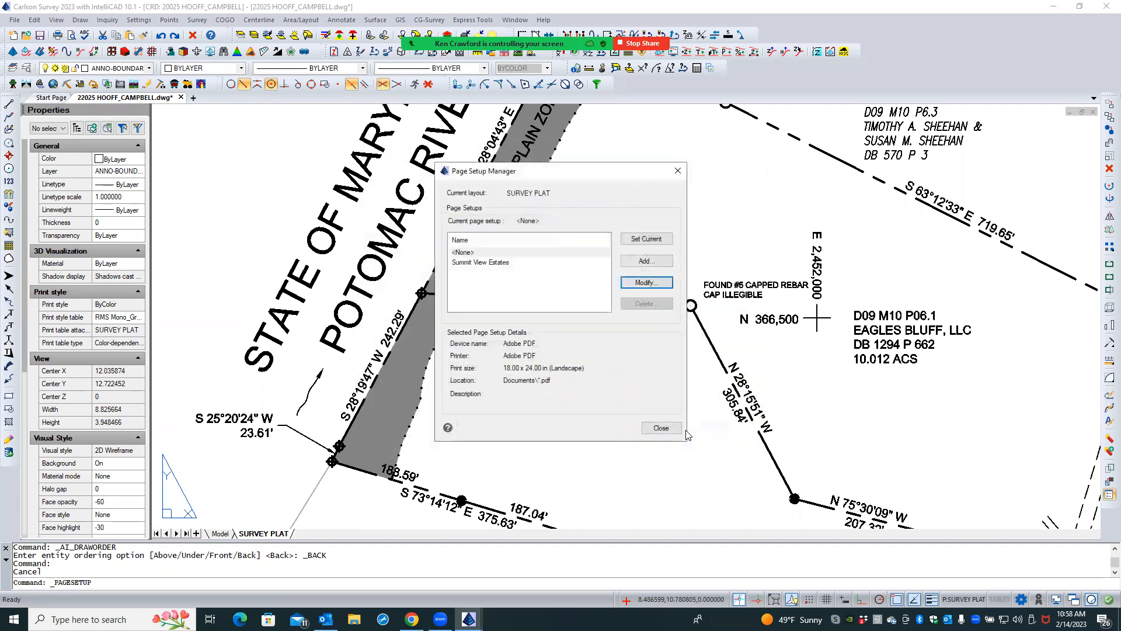
{"action": "left_click", "coordinate": [660, 428]}
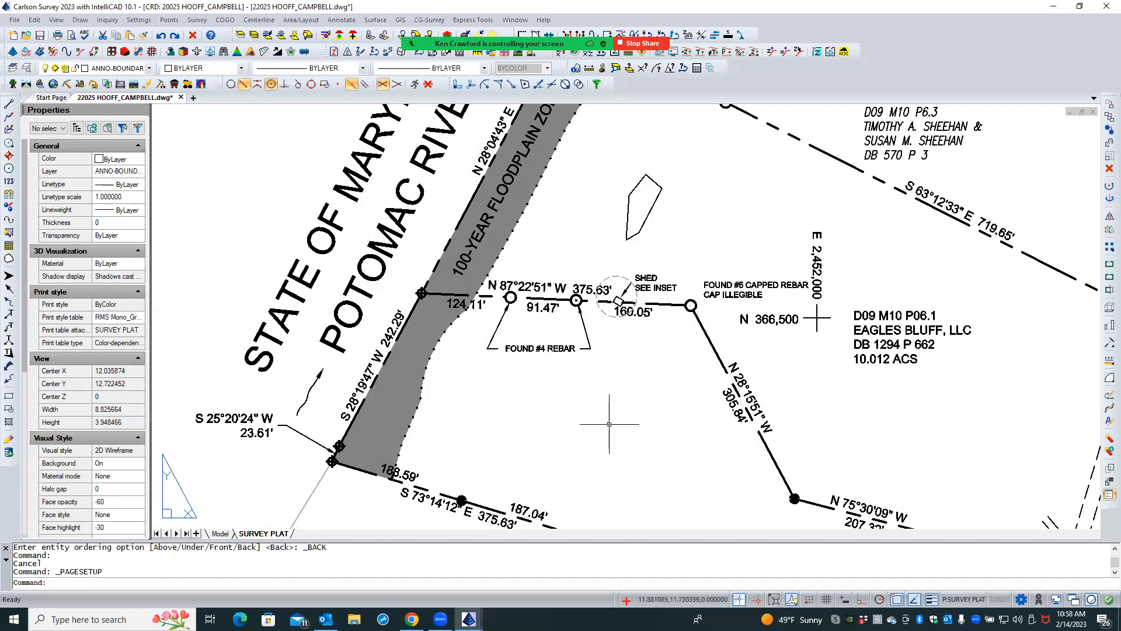
- Inside the viewport, move the S 25°20'24" W 23.61' bearing and distance text slightly down beside its leader
{"action": "left_click", "coordinate": [252, 435]}
{"action": "double_click", "coordinate": [255, 409]}
{"action": "left_click", "coordinate": [255, 410]}
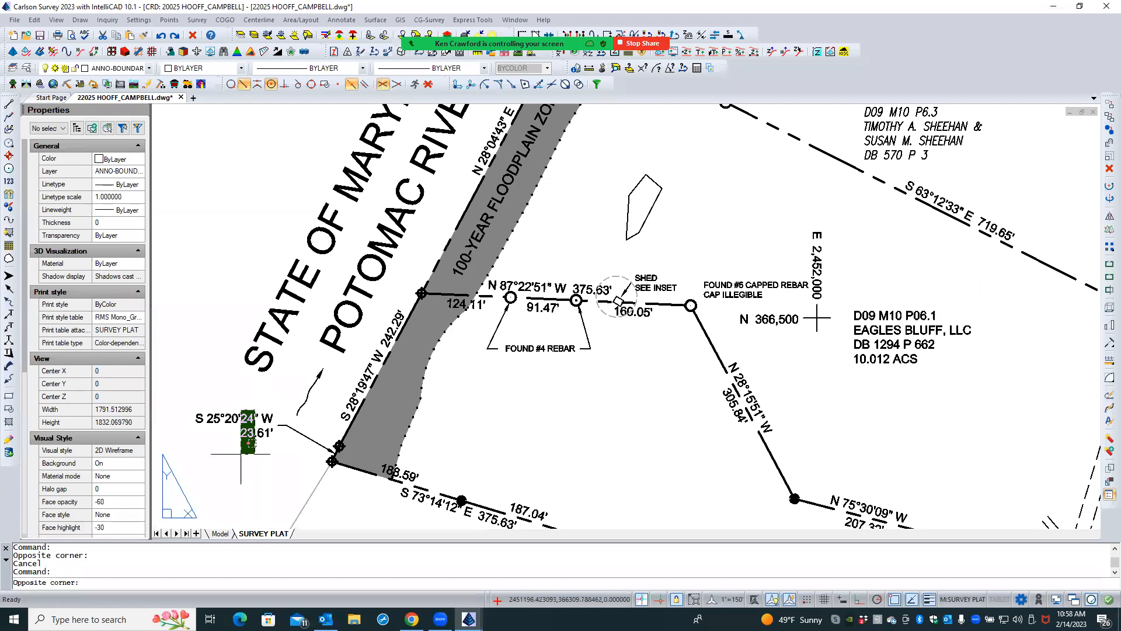
{"action": "left_click", "coordinate": [240, 454]}
{"action": "type", "text": "M"}
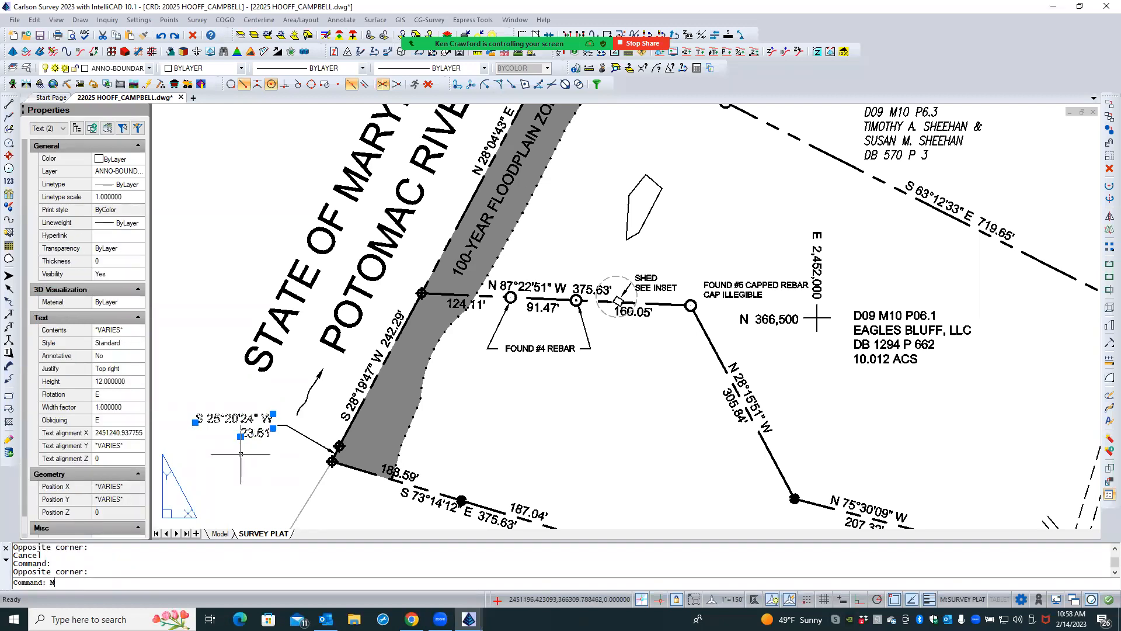
{"action": "key", "text": "Return"}
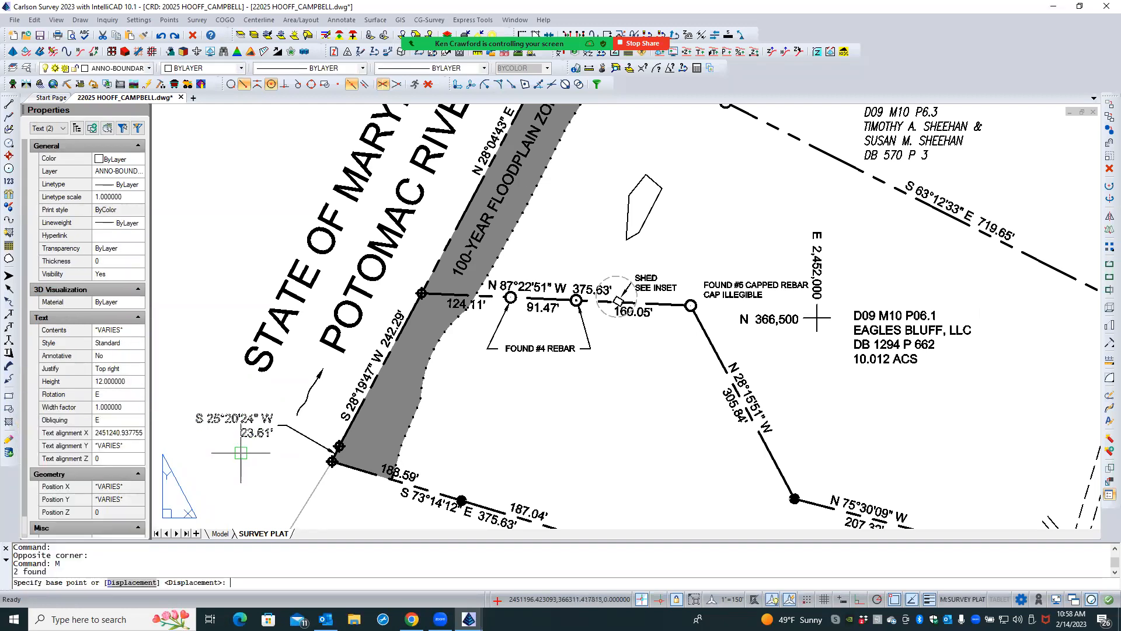
{"action": "left_click", "coordinate": [203, 369]}
{"action": "left_click", "coordinate": [204, 377]}
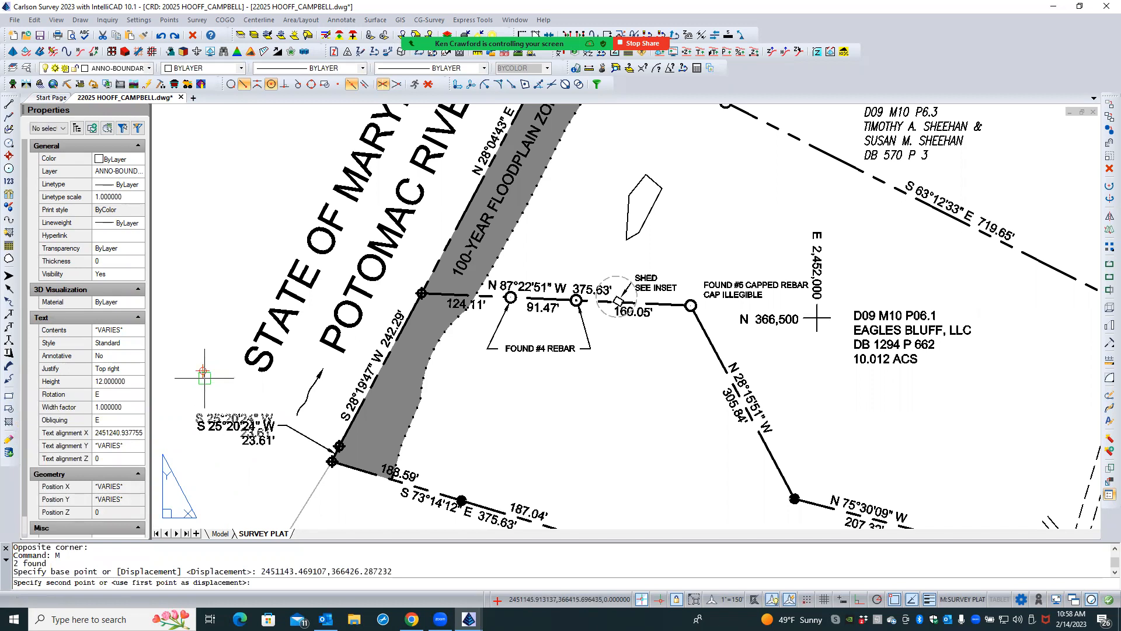
- Look over the wider plat and return from the viewport to paper space
{"action": "scroll", "coordinate": [216, 403], "scroll_direction": "down", "scroll_amount": 2}
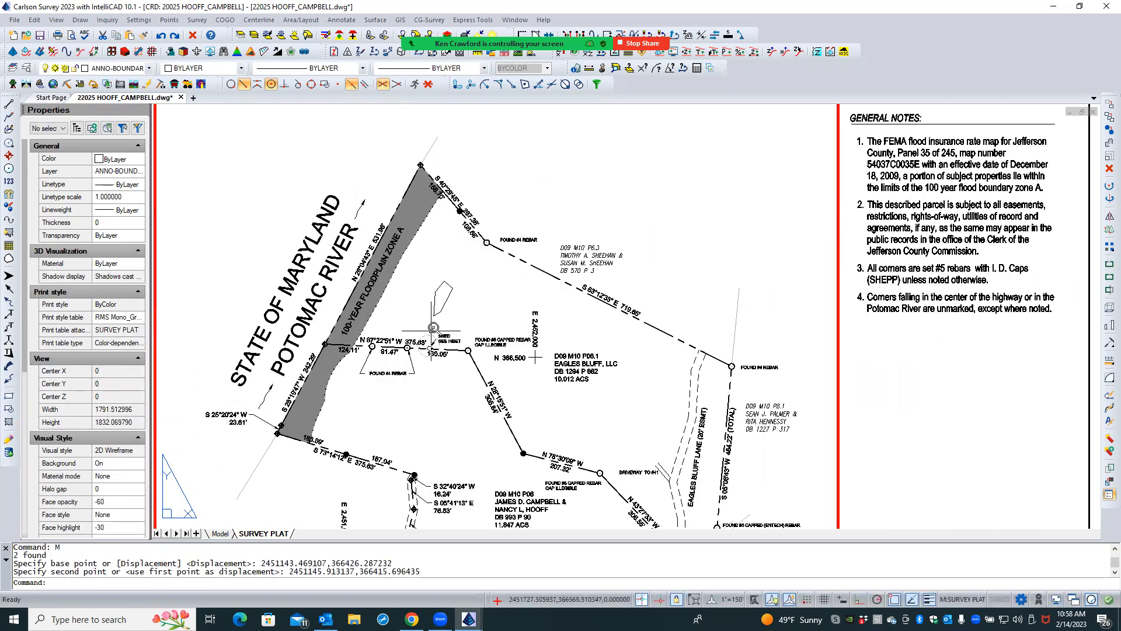
{"action": "scroll", "coordinate": [432, 330], "scroll_direction": "up", "scroll_amount": 3}
{"action": "scroll", "coordinate": [561, 324], "scroll_direction": "down", "scroll_amount": 3}
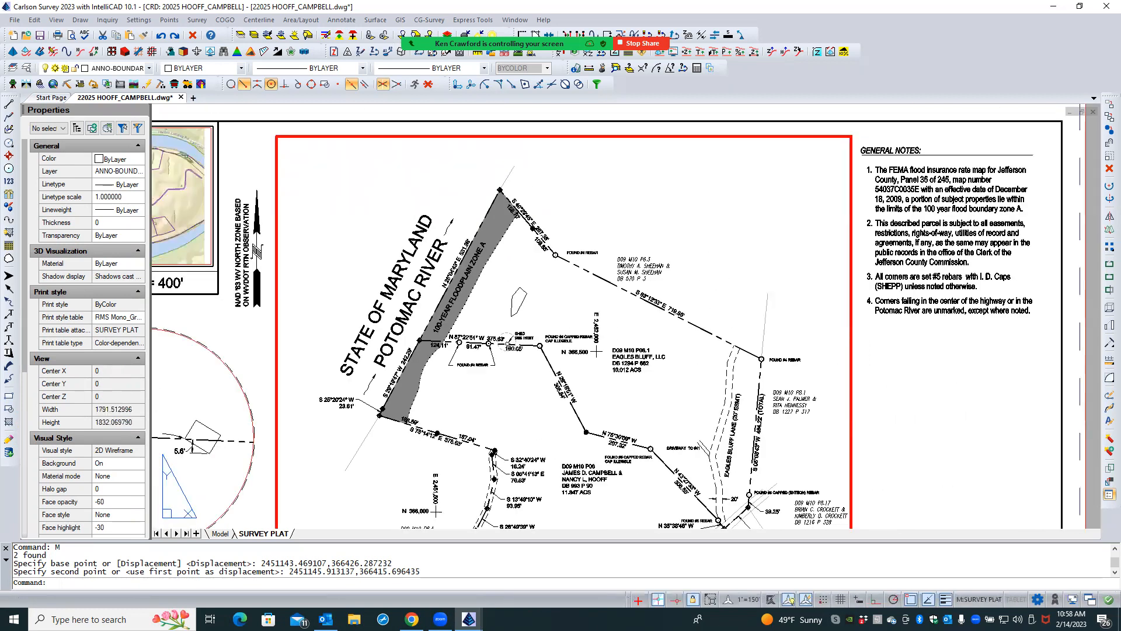
{"action": "double_click", "coordinate": [247, 355]}
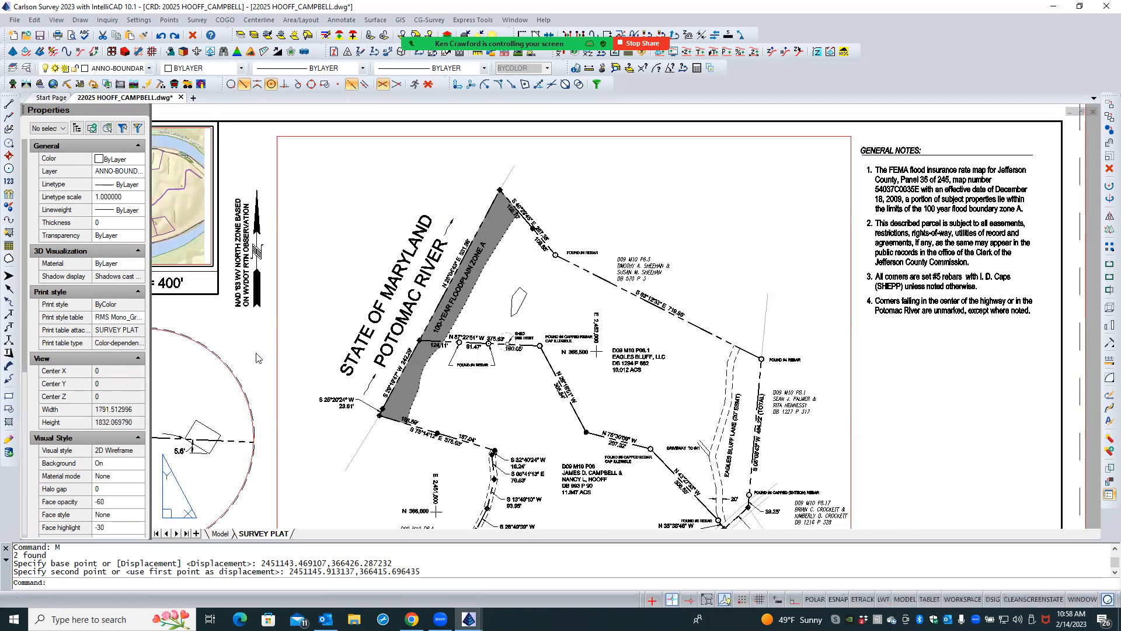
{"action": "left_click", "coordinate": [224, 515]}
- Check the shed area in model space and save the drawing
{"action": "left_click", "coordinate": [220, 533]}
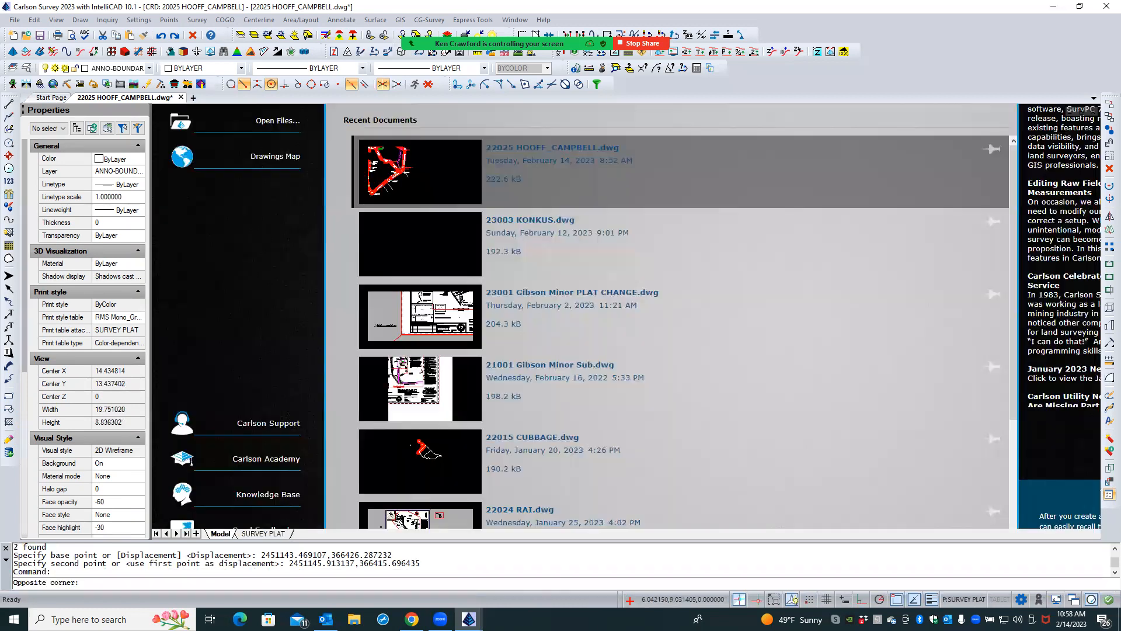
{"action": "scroll", "coordinate": [453, 405], "scroll_direction": "up", "scroll_amount": 1}
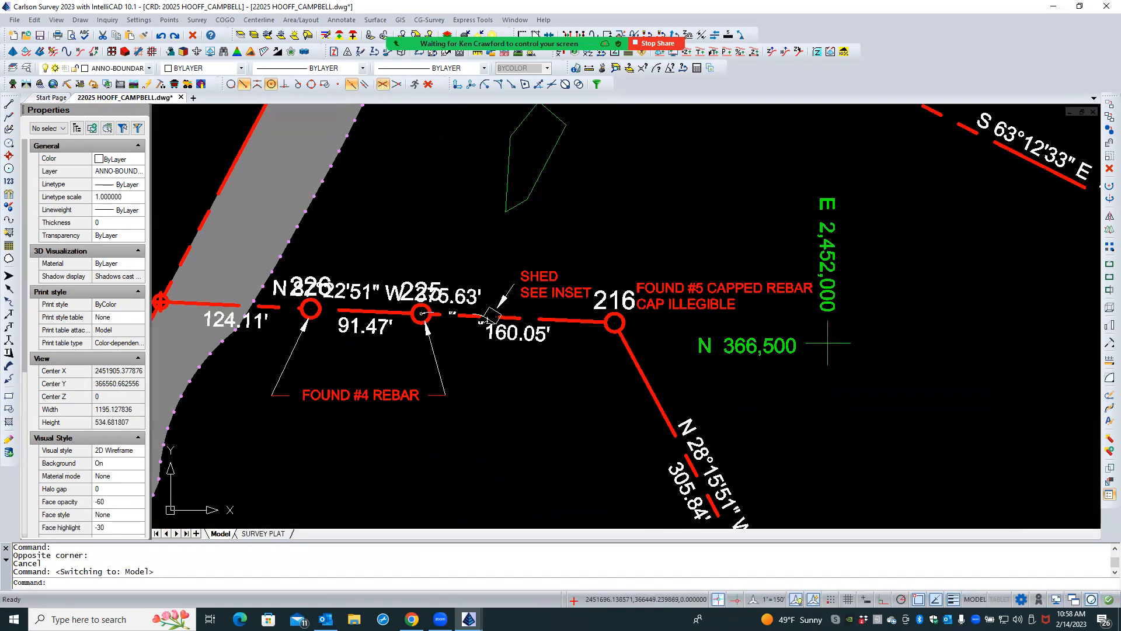
{"action": "scroll", "coordinate": [459, 404], "scroll_direction": "up", "scroll_amount": 1}
{"action": "scroll", "coordinate": [450, 347], "scroll_direction": "up", "scroll_amount": 2}
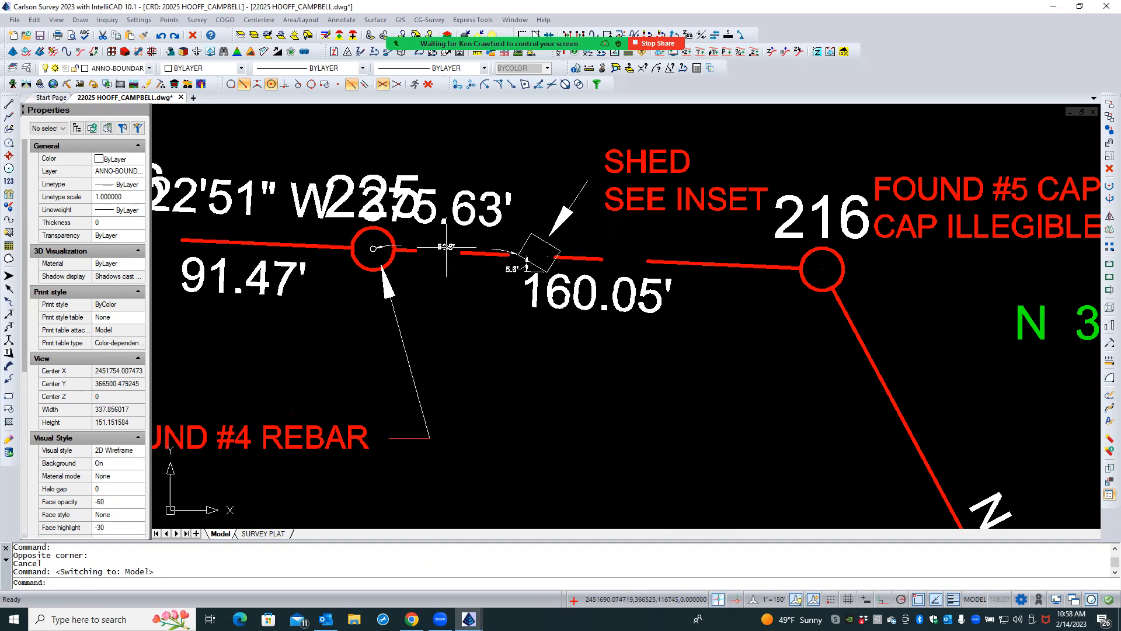
{"action": "scroll", "coordinate": [456, 317], "scroll_direction": "down", "scroll_amount": 3}
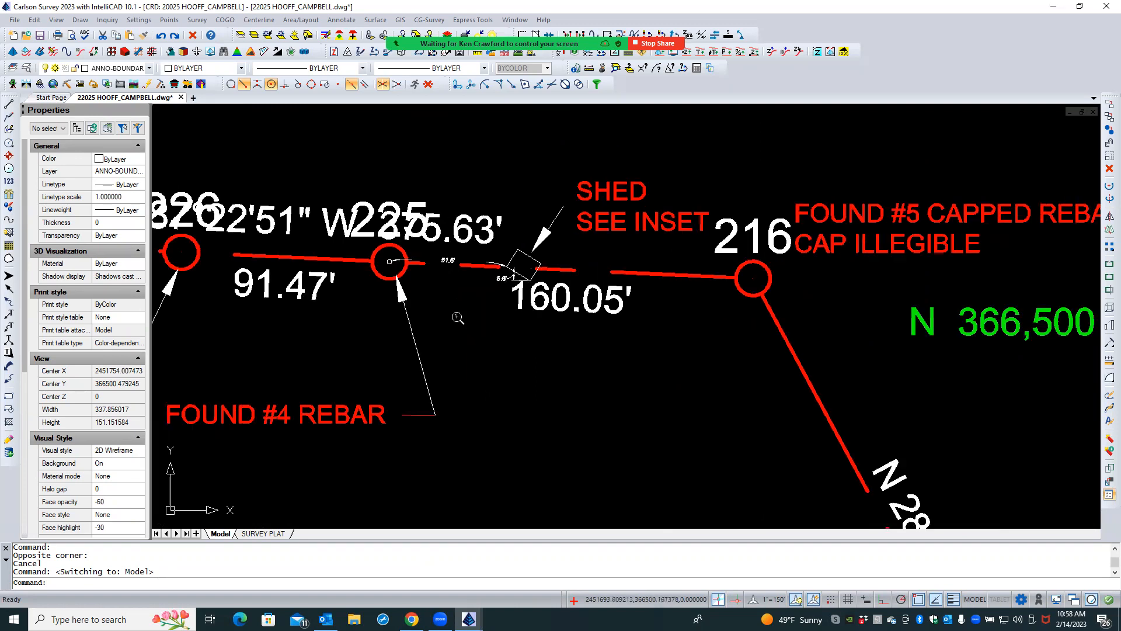
{"action": "scroll", "coordinate": [456, 317], "scroll_direction": "down", "scroll_amount": 3}
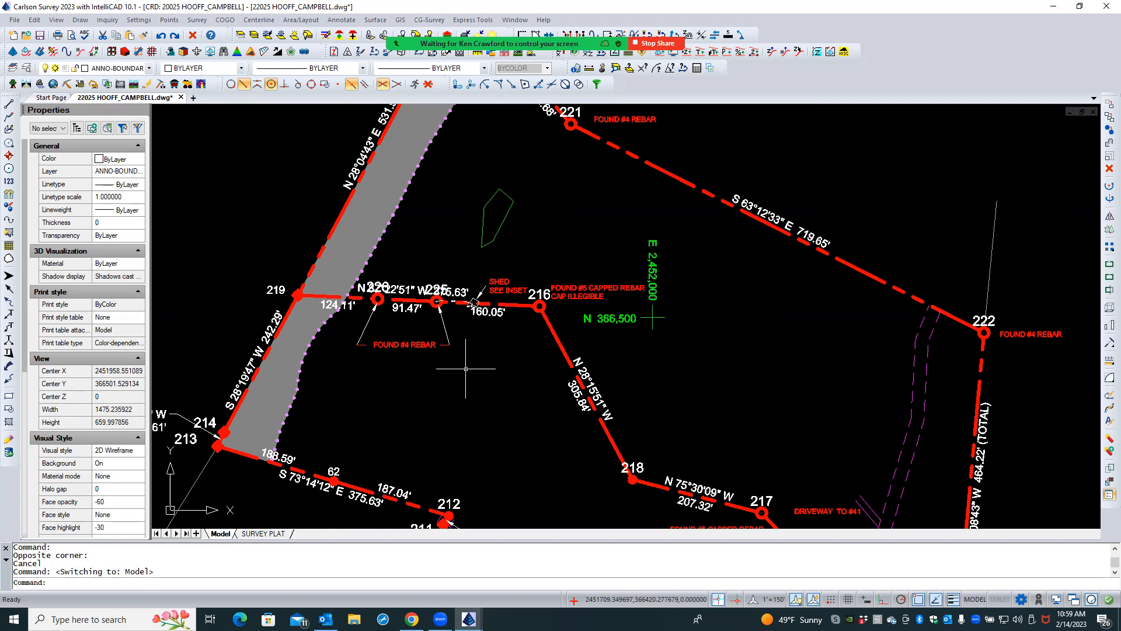
{"action": "left_click", "coordinate": [41, 35]}
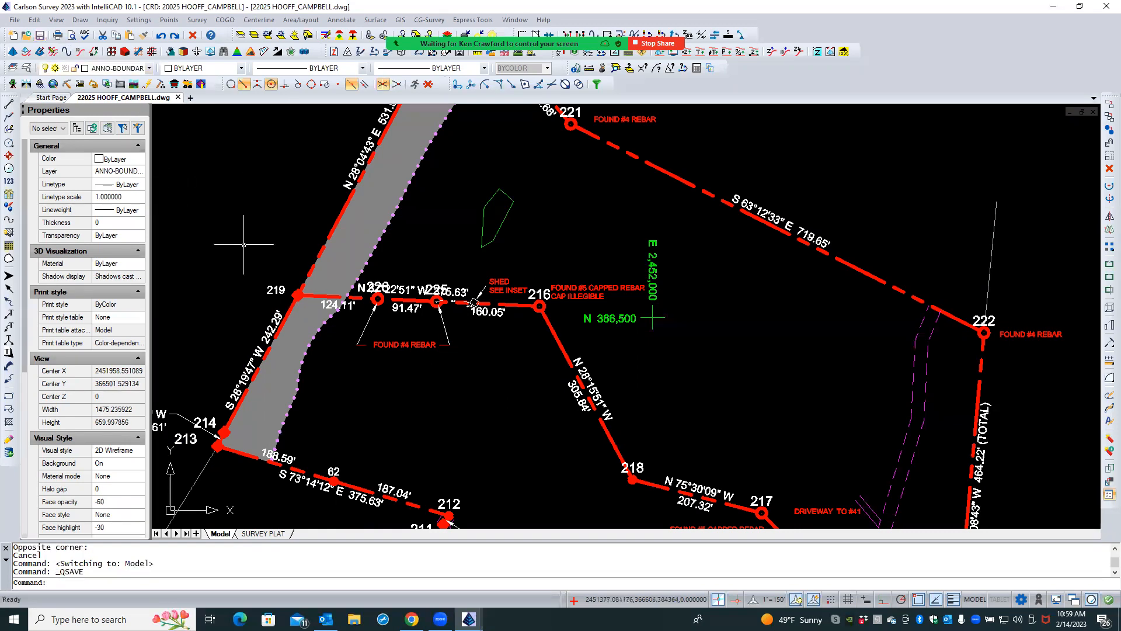